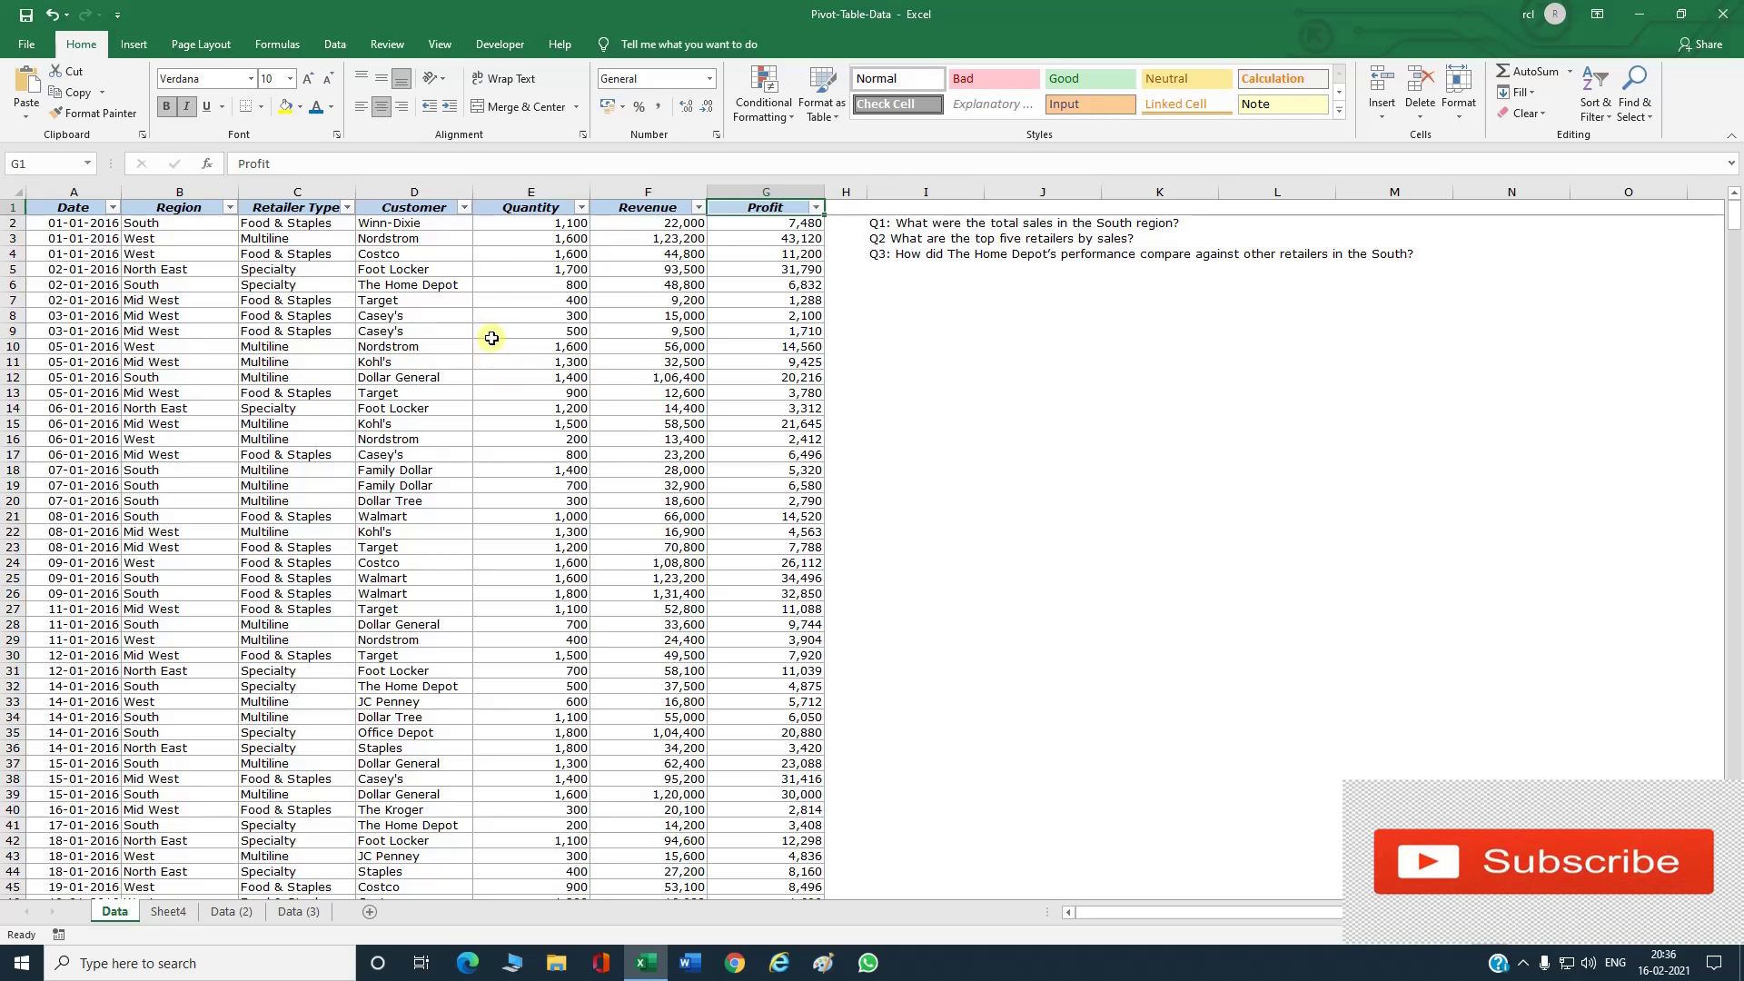
Step: Filter the Region column of the sales data to show only the South rows
{"action": "left_click", "coordinate": [189, 225]}
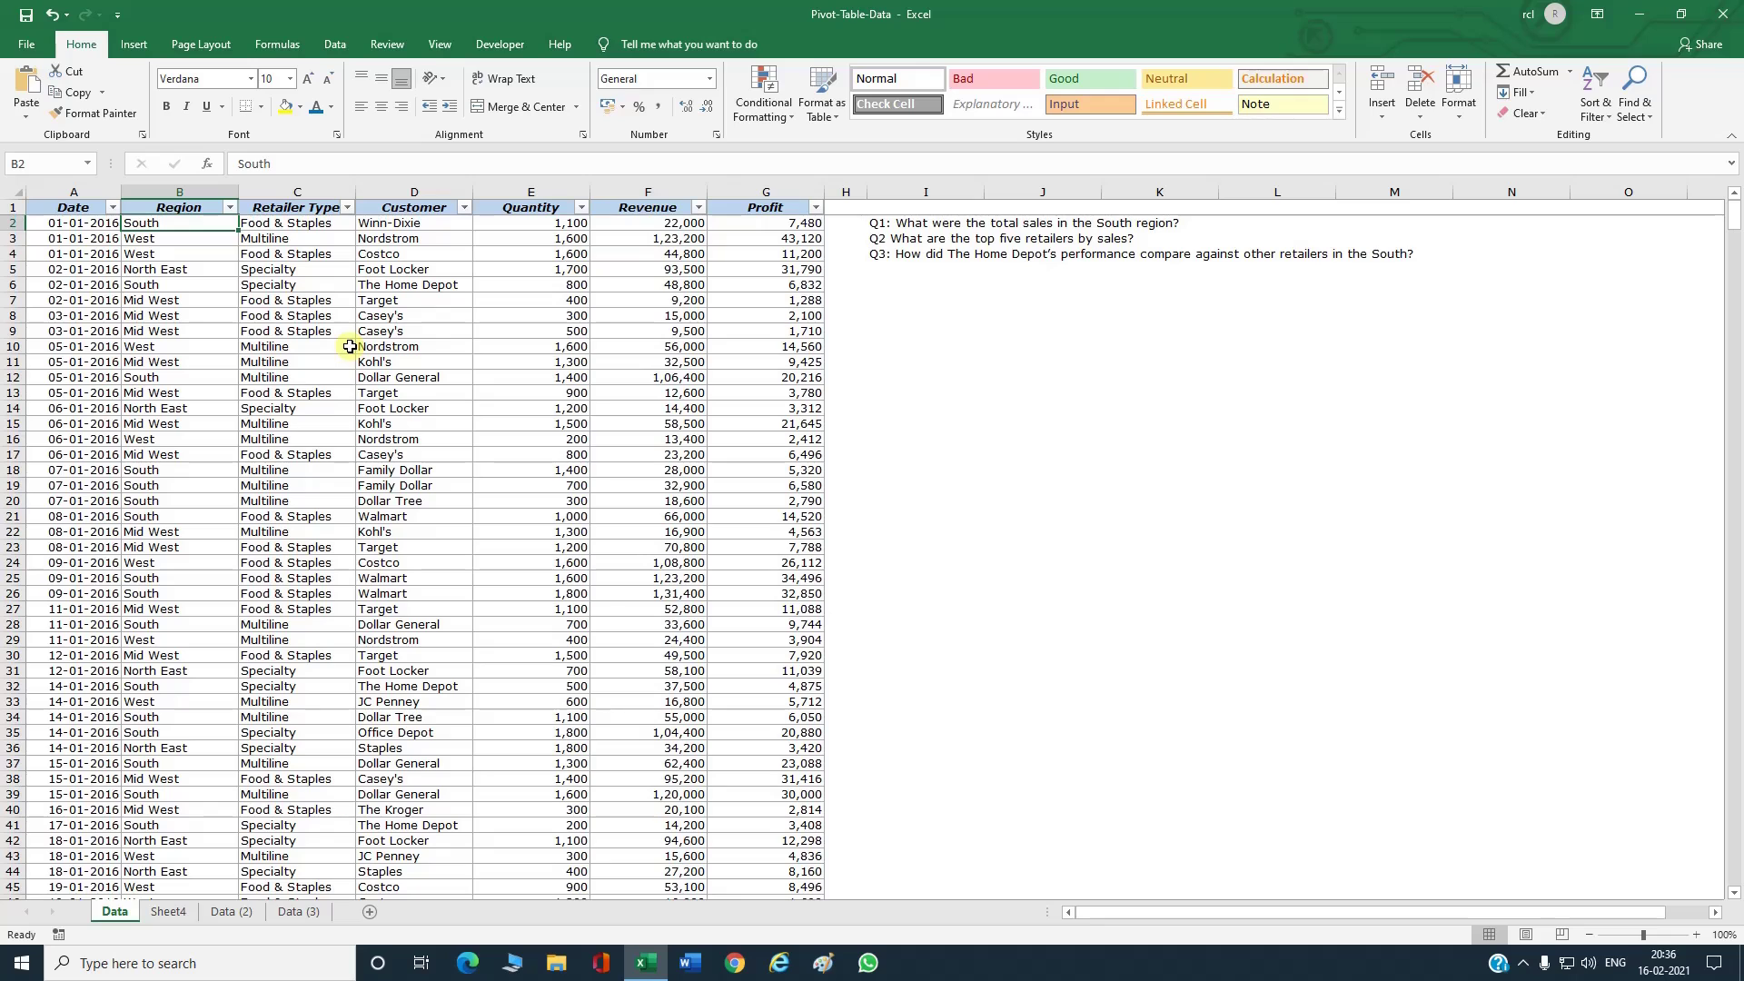
{"action": "left_click", "coordinate": [214, 425]}
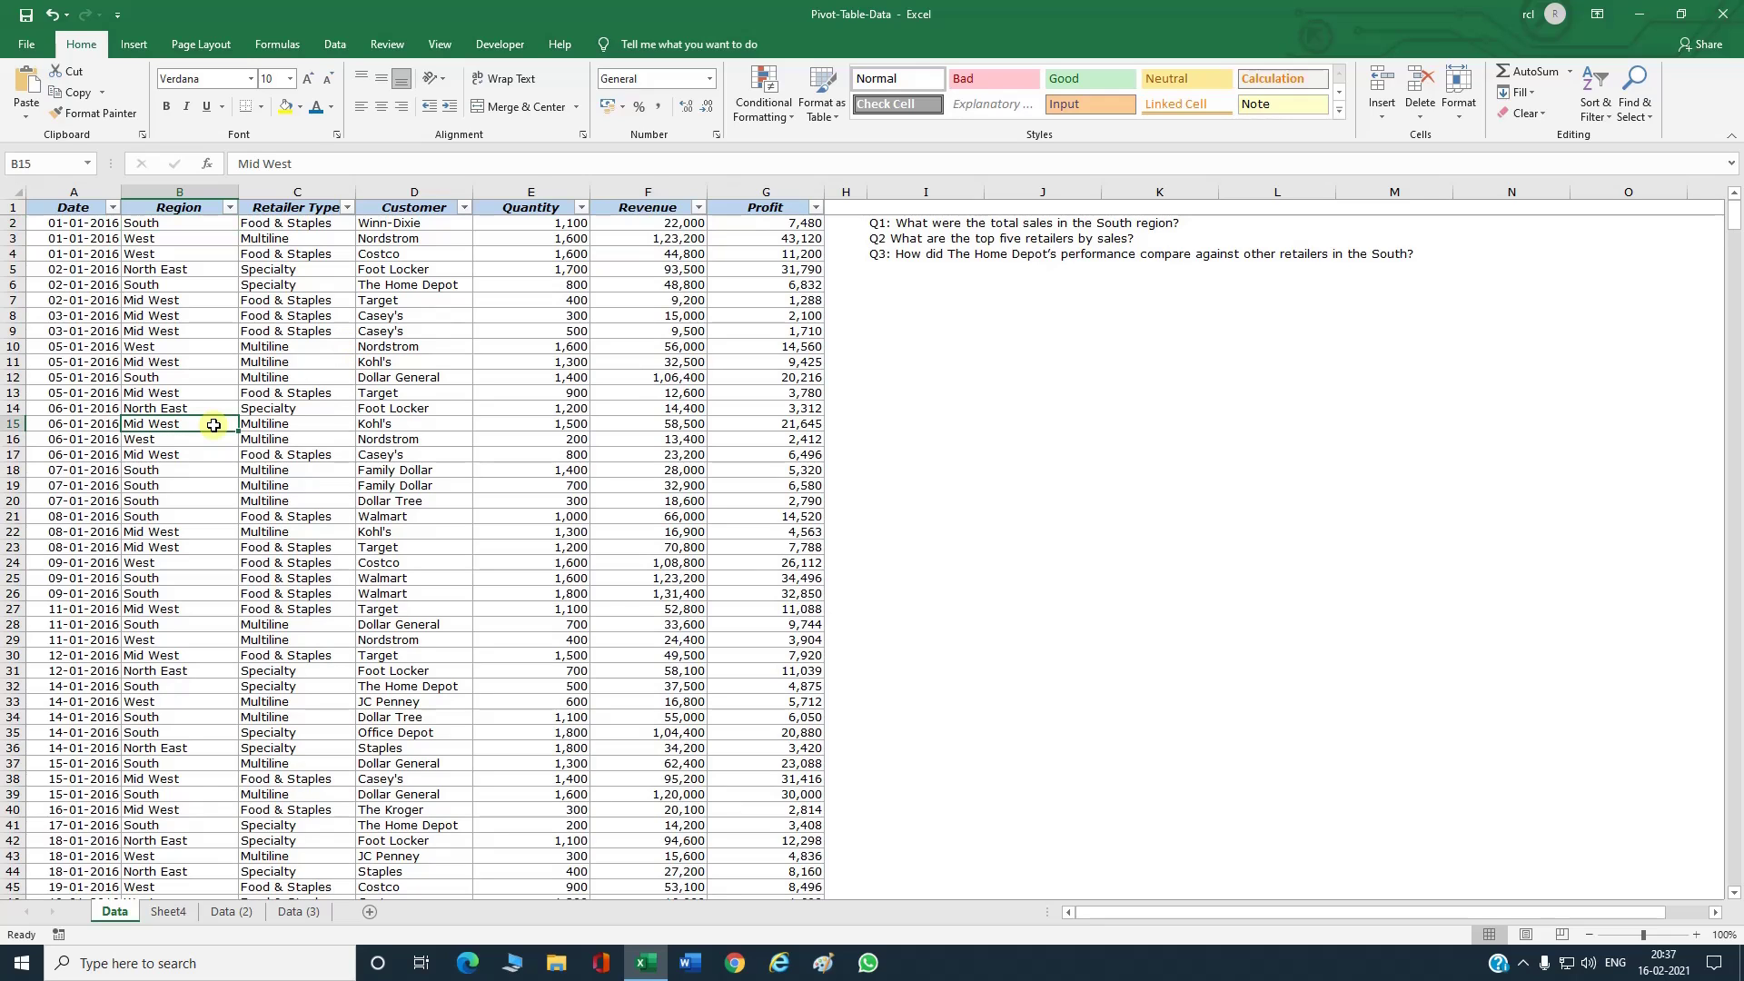
{"action": "left_click", "coordinate": [230, 207]}
{"action": "left_click", "coordinate": [84, 407]}
{"action": "left_click", "coordinate": [55, 455]}
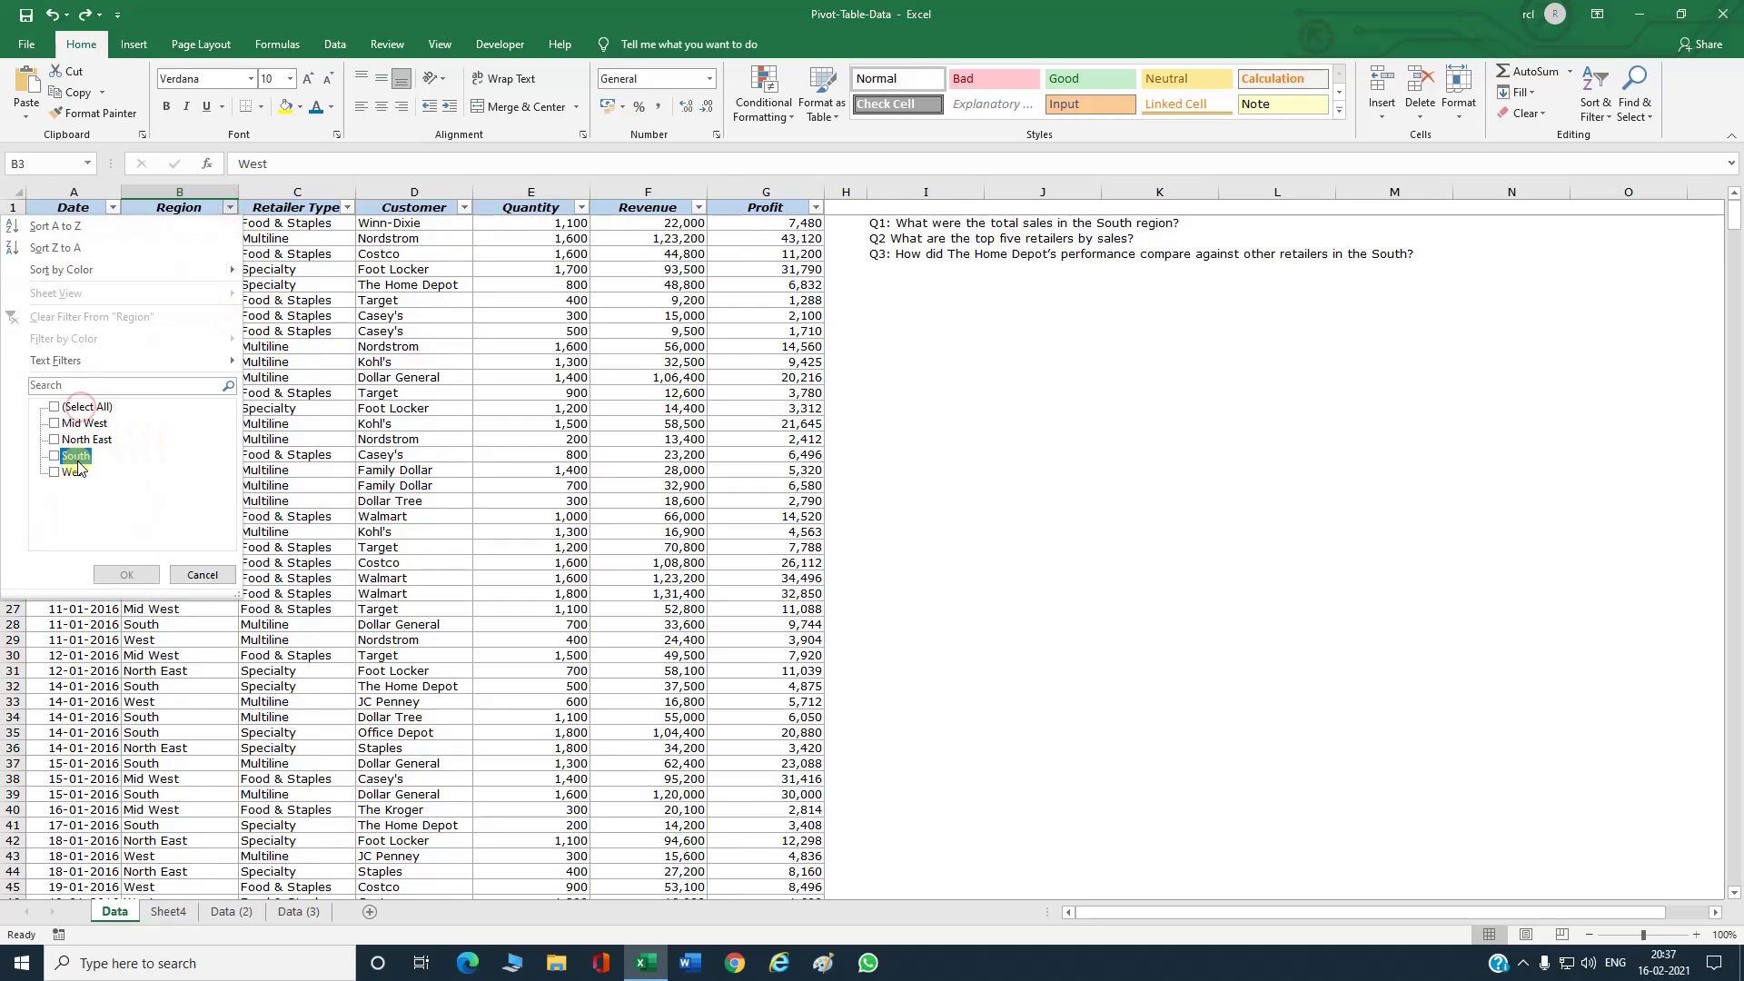
{"action": "left_click", "coordinate": [127, 574]}
{"action": "left_click", "coordinate": [193, 357]}
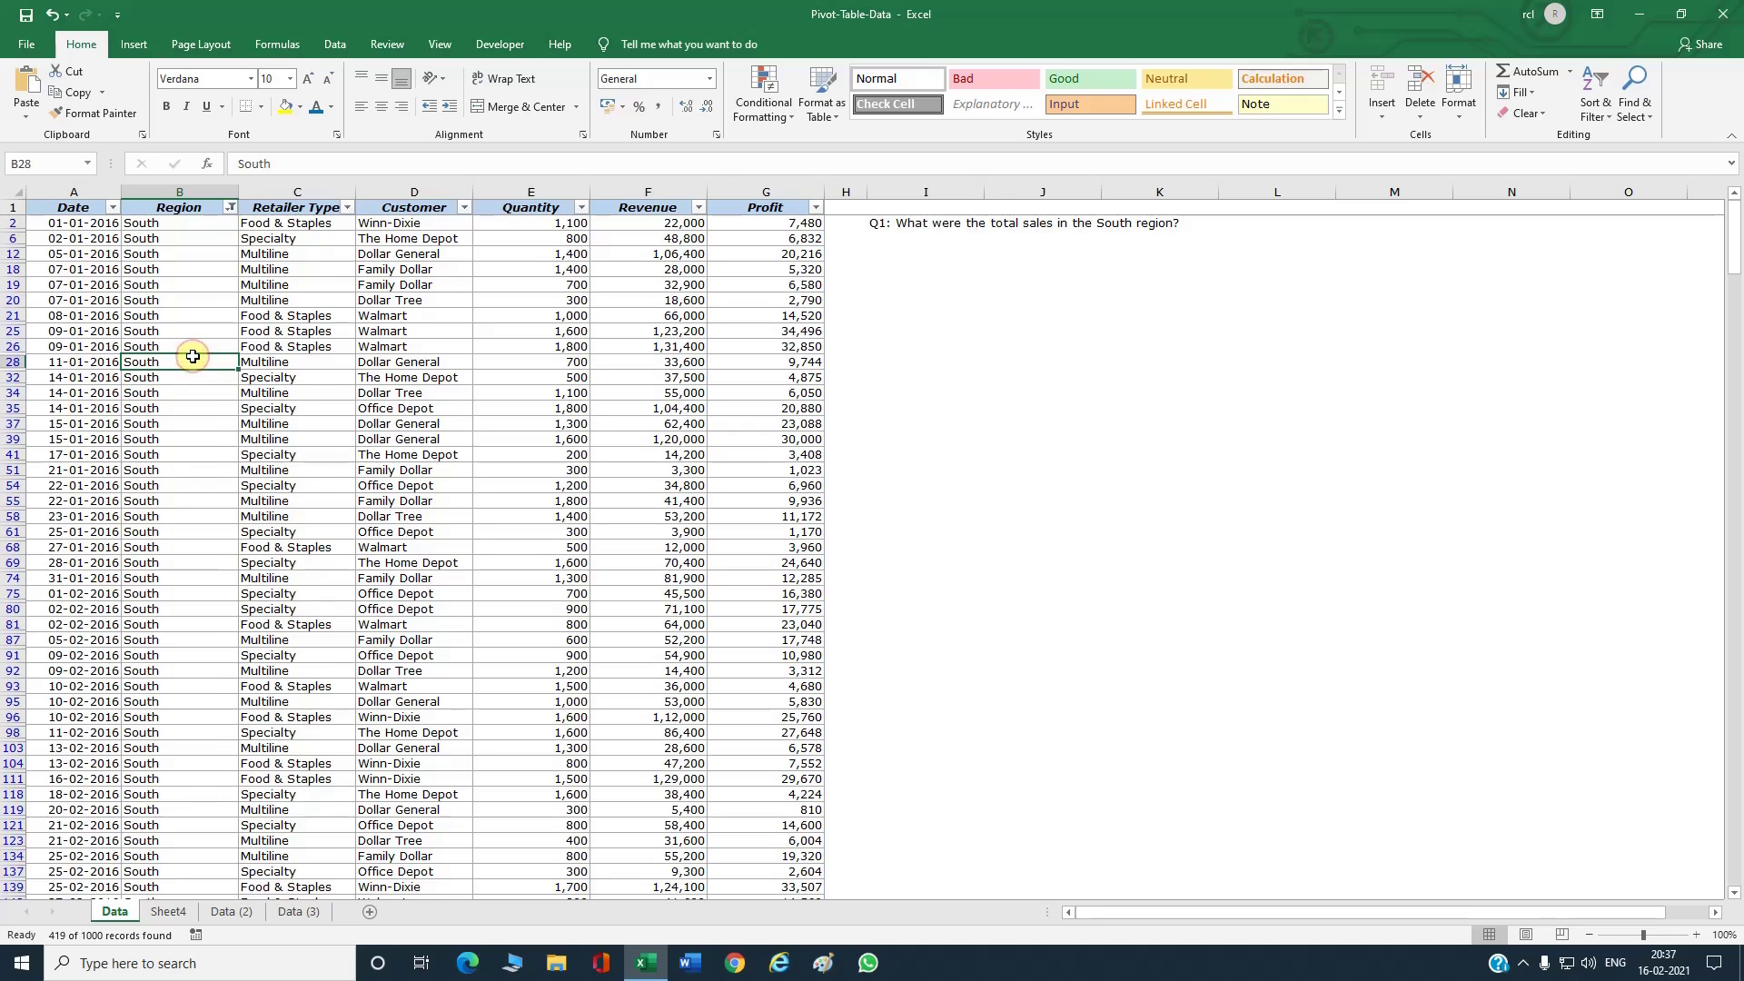
Step: Add AutoSum totals for Quantity, Revenue and Profit in row 1002, below the filtered data
{"action": "scroll", "coordinate": [193, 357], "scroll_direction": "down", "scroll_amount": 20}
{"action": "left_click", "coordinate": [558, 806]}
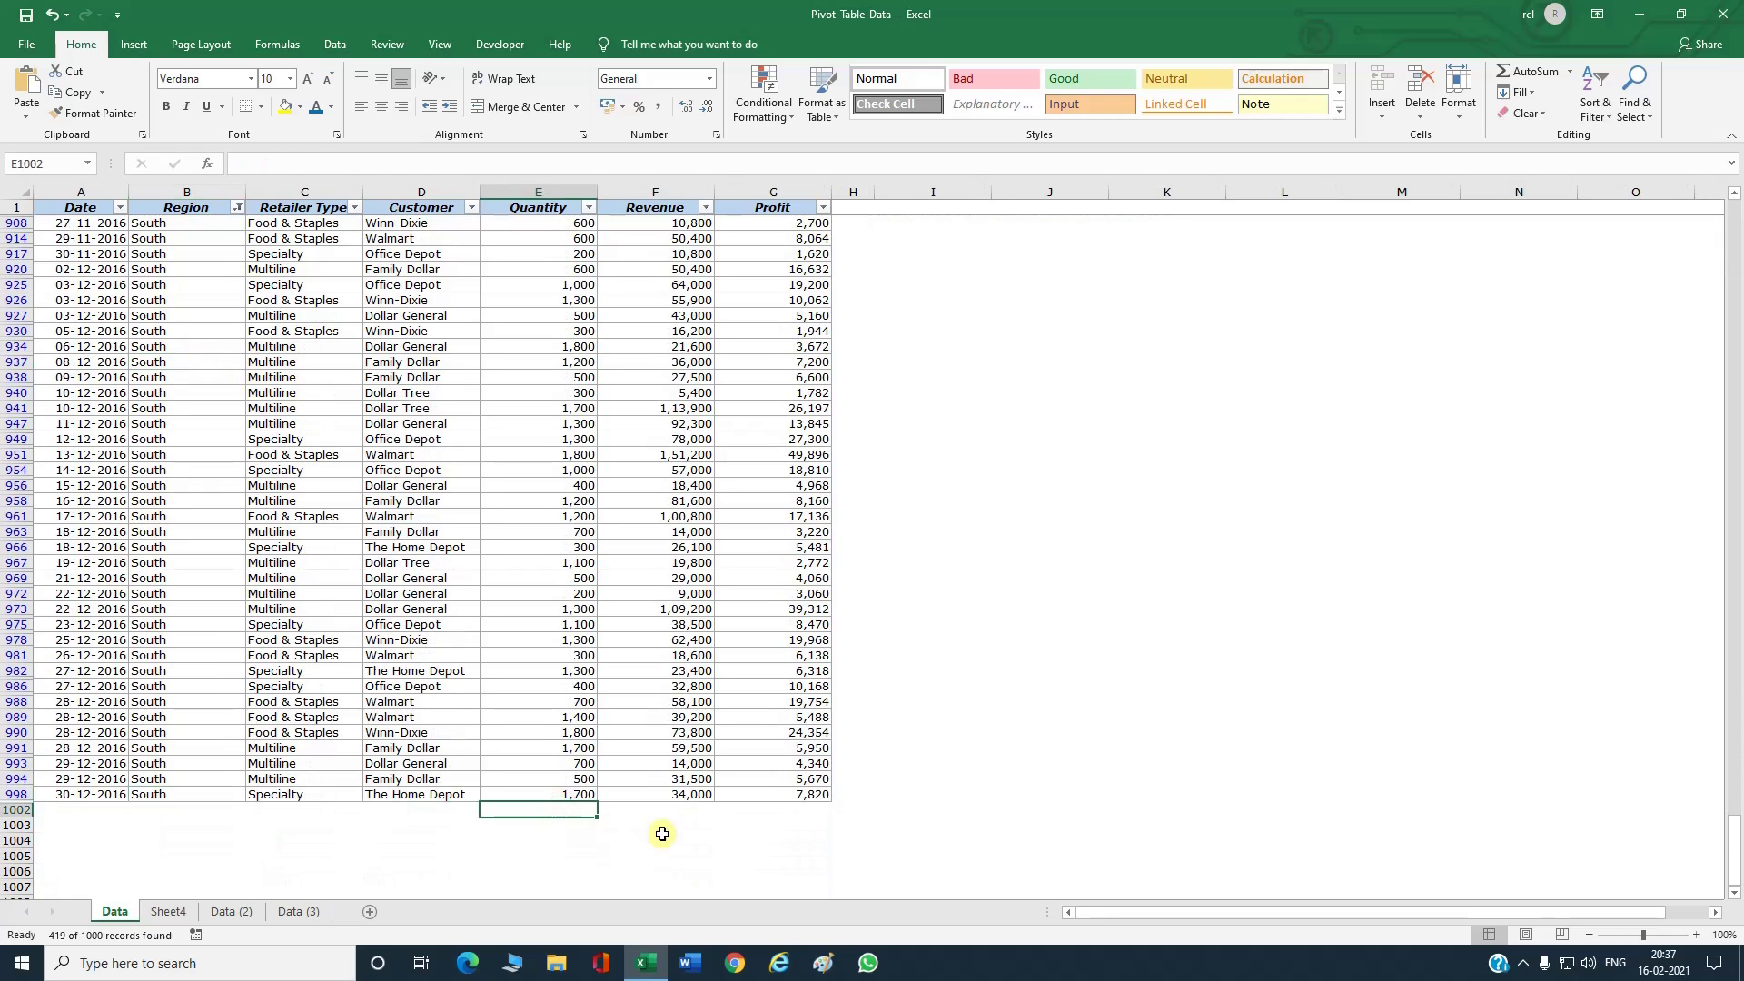
{"action": "key", "text": "alt+equal"}
{"action": "key", "text": "Return"}
{"action": "key", "text": "Right"}
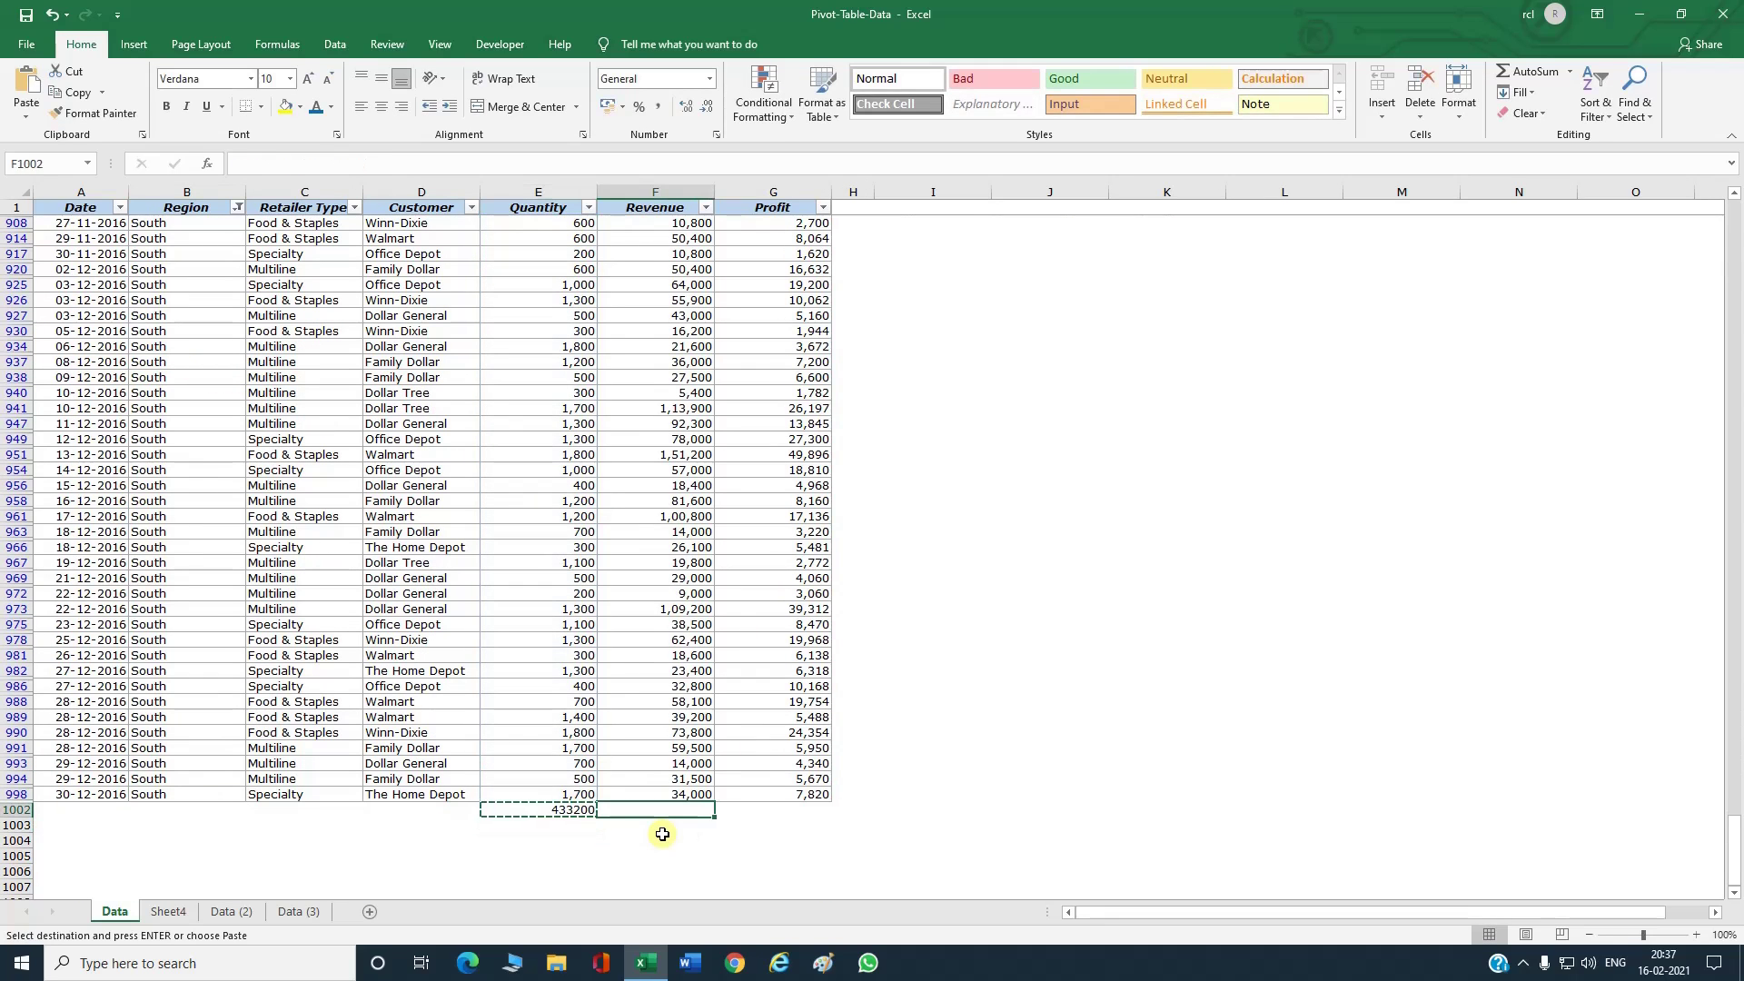
{"action": "key", "text": "shift+Right"}
{"action": "key", "text": "alt+equal"}
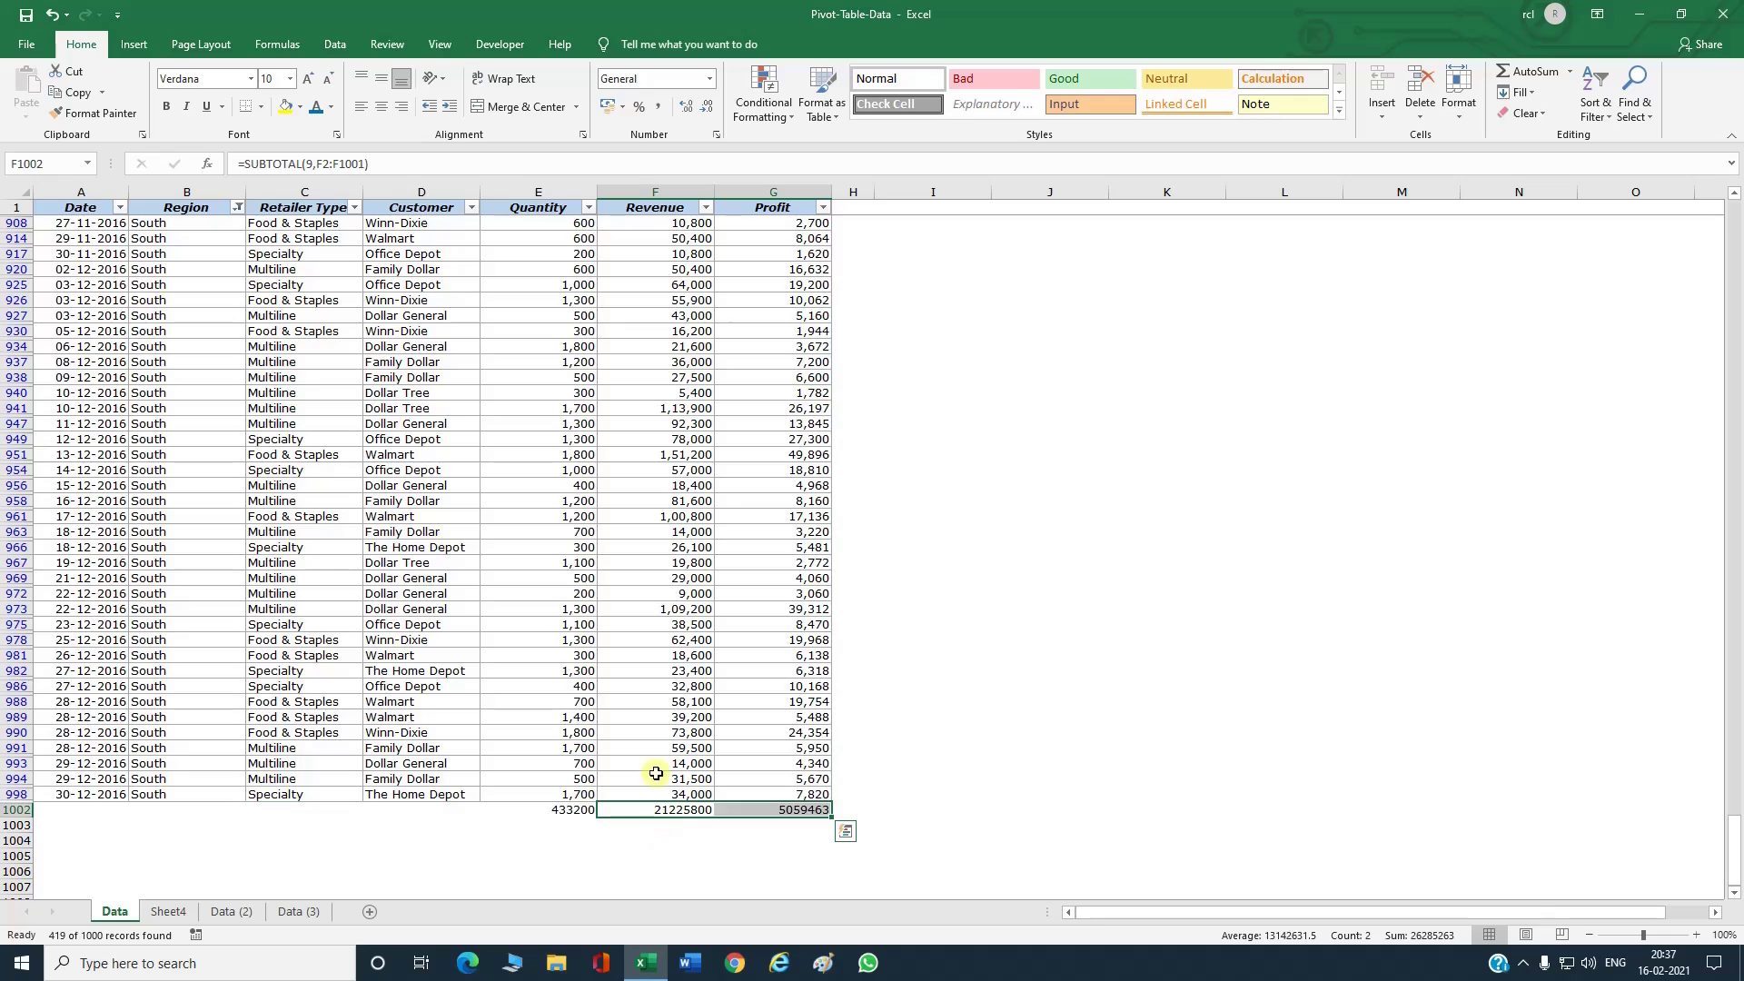
{"action": "left_click", "coordinate": [625, 722]}
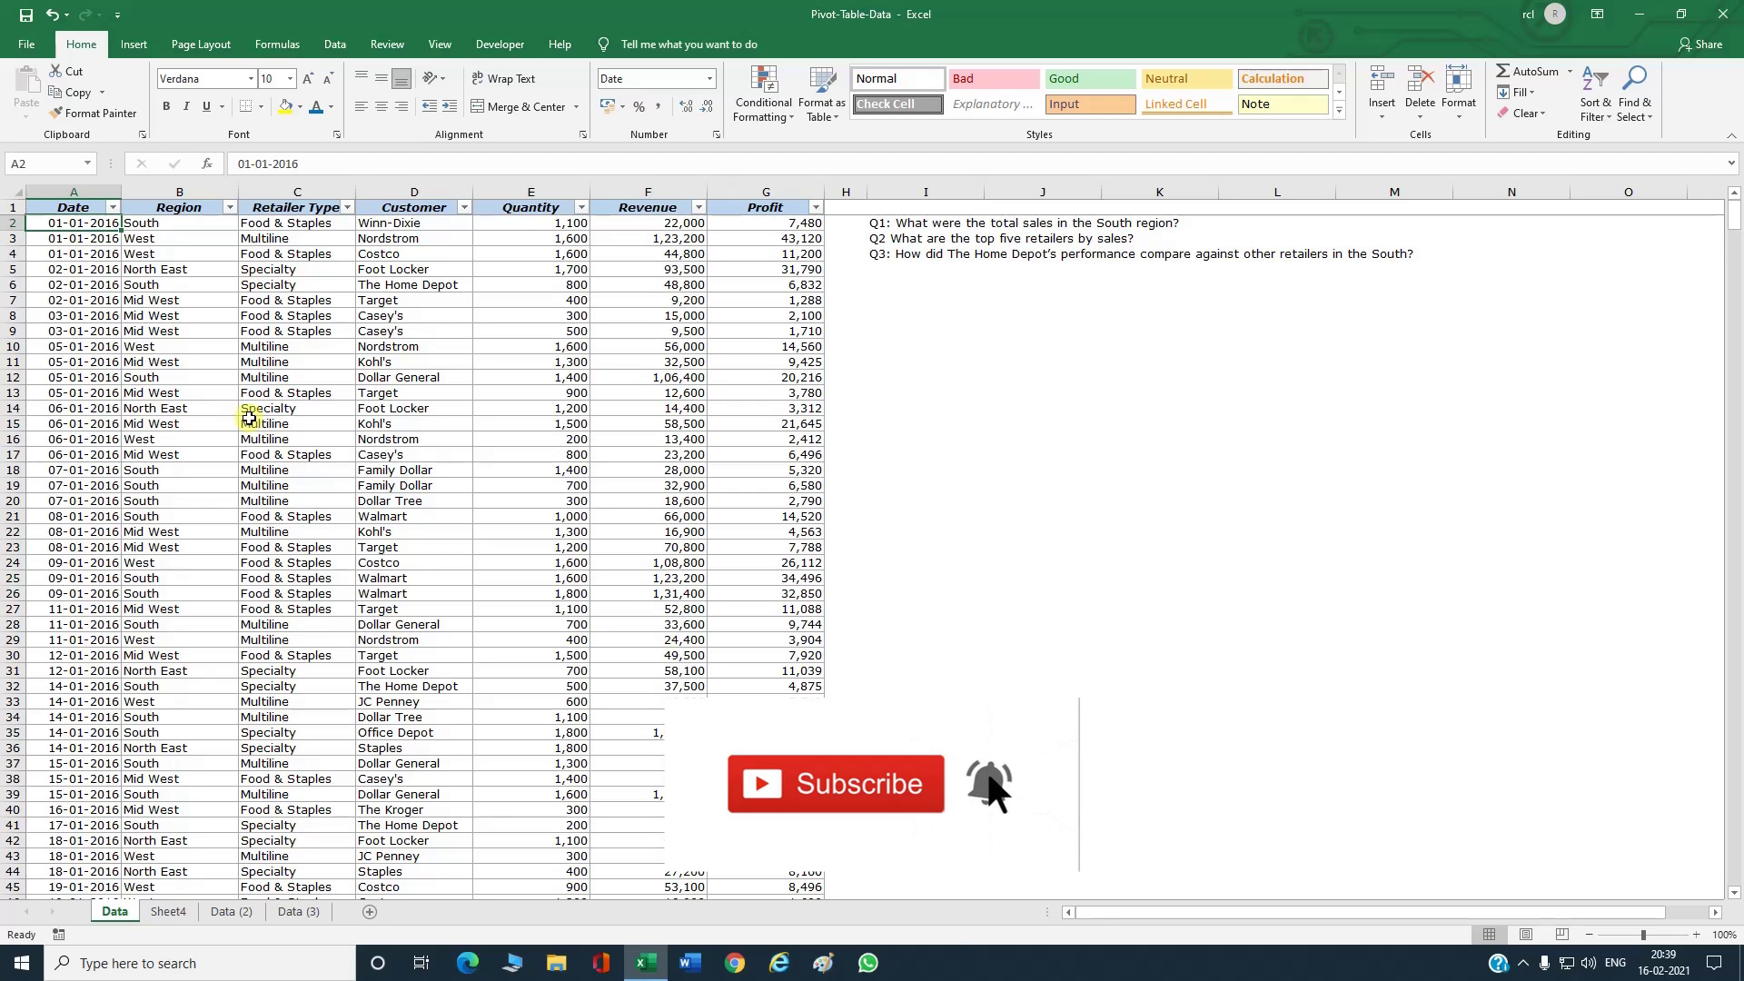
Step: Review the three analysis questions listed in cells I2 to I4
{"action": "left_click", "coordinate": [880, 228]}
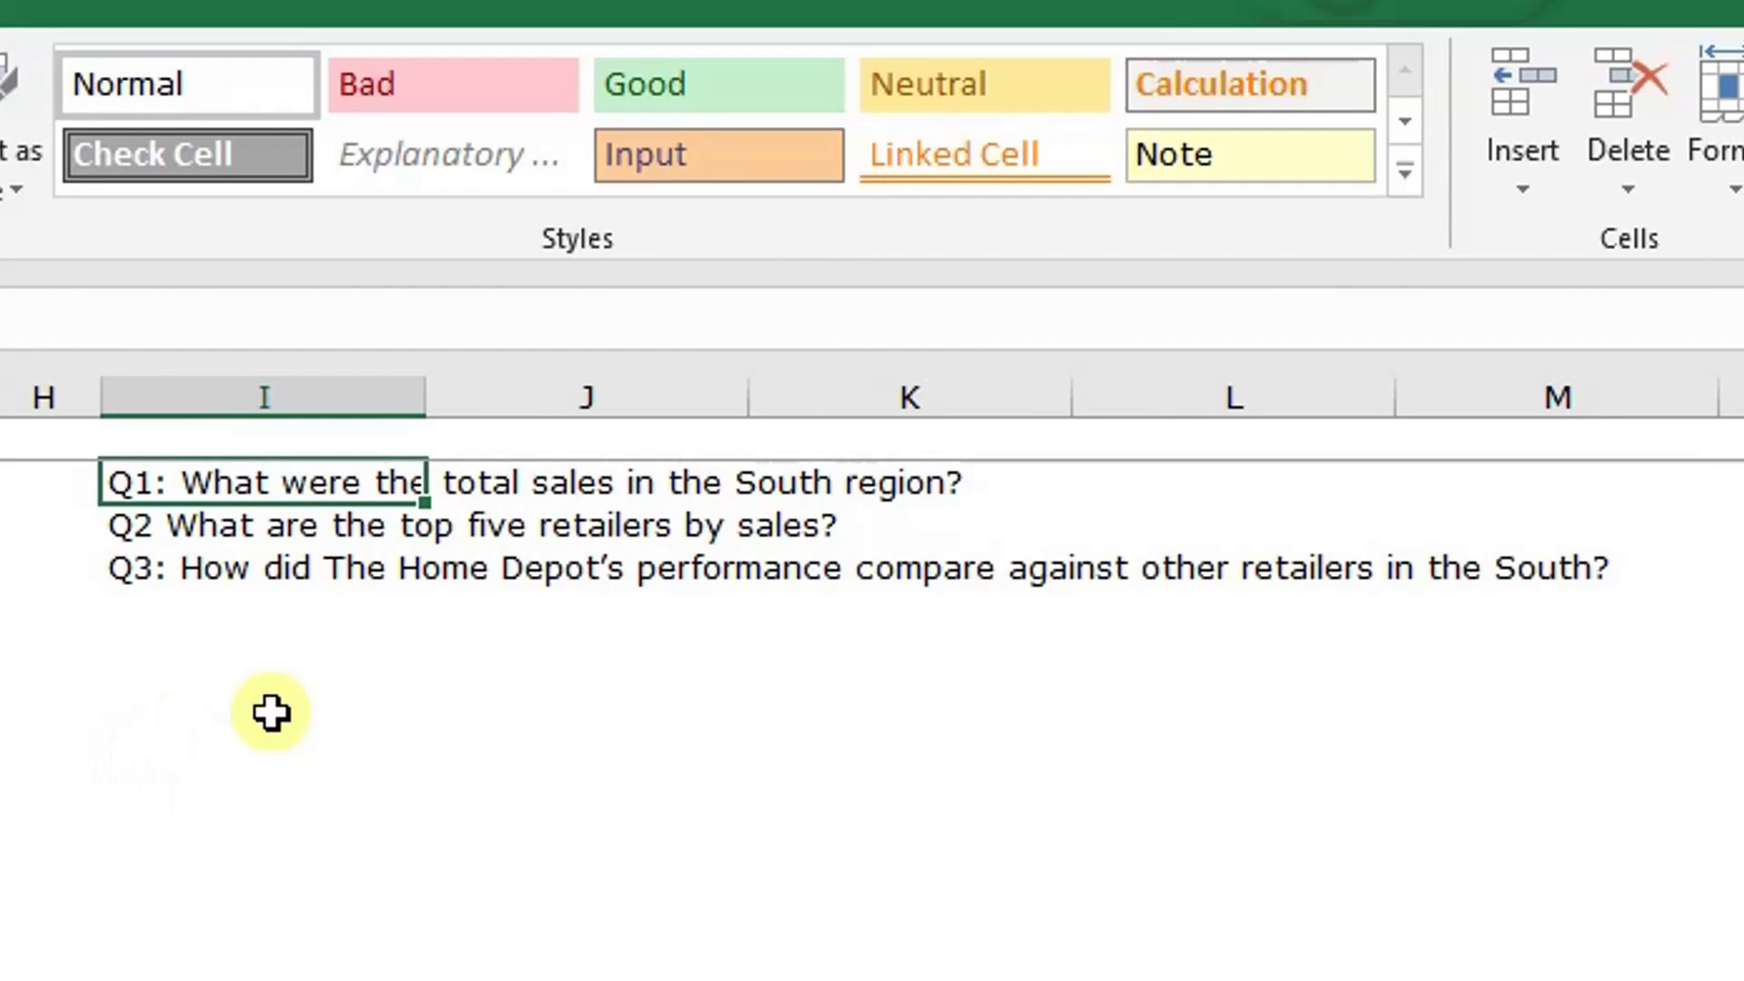
{"action": "left_click", "coordinate": [152, 534]}
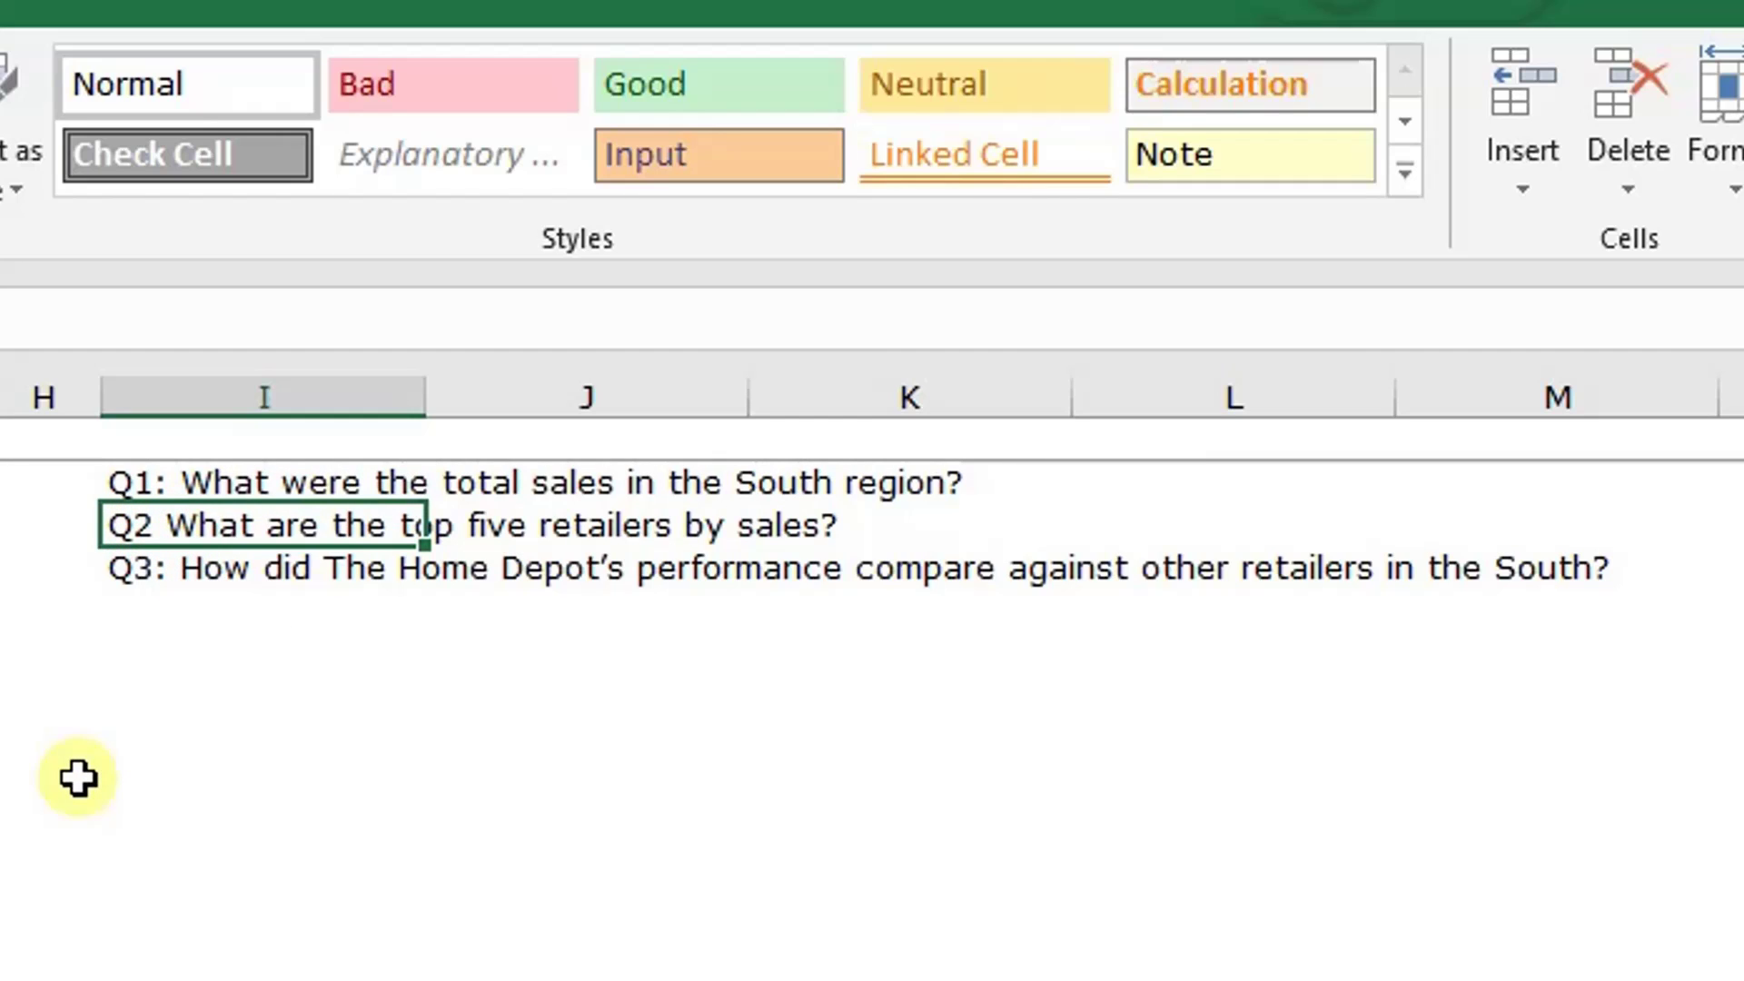
{"action": "left_click", "coordinate": [136, 563]}
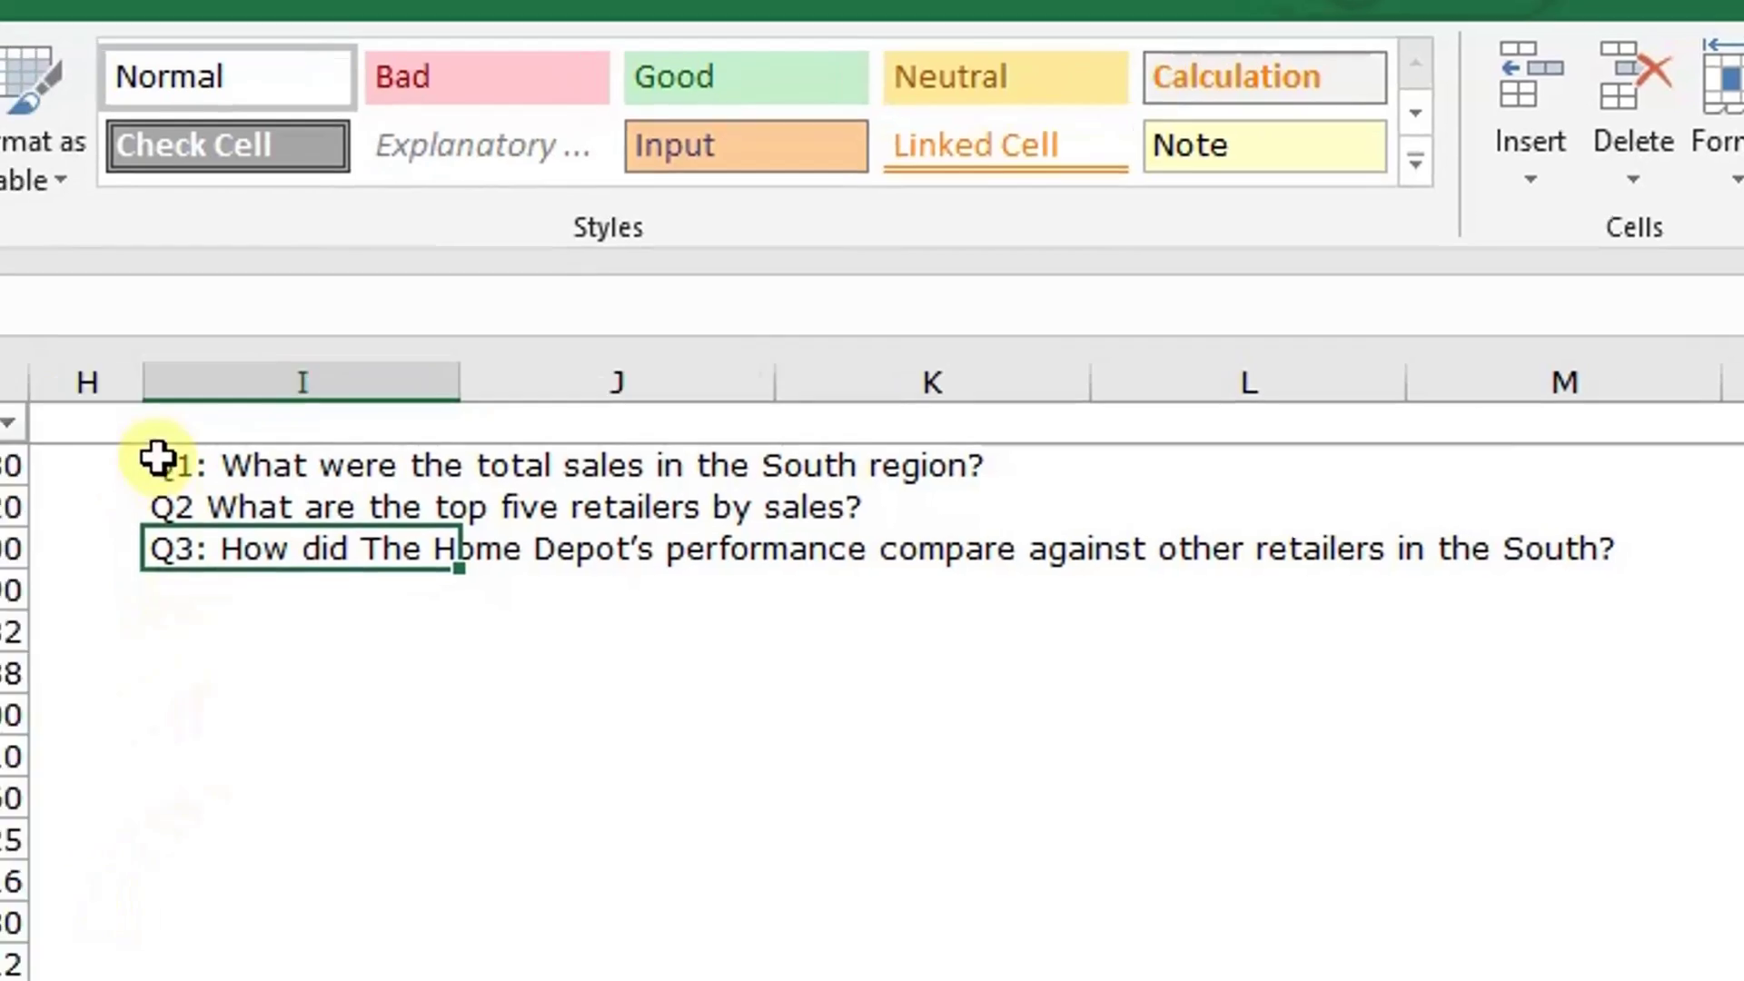
{"action": "left_click", "coordinate": [116, 477]}
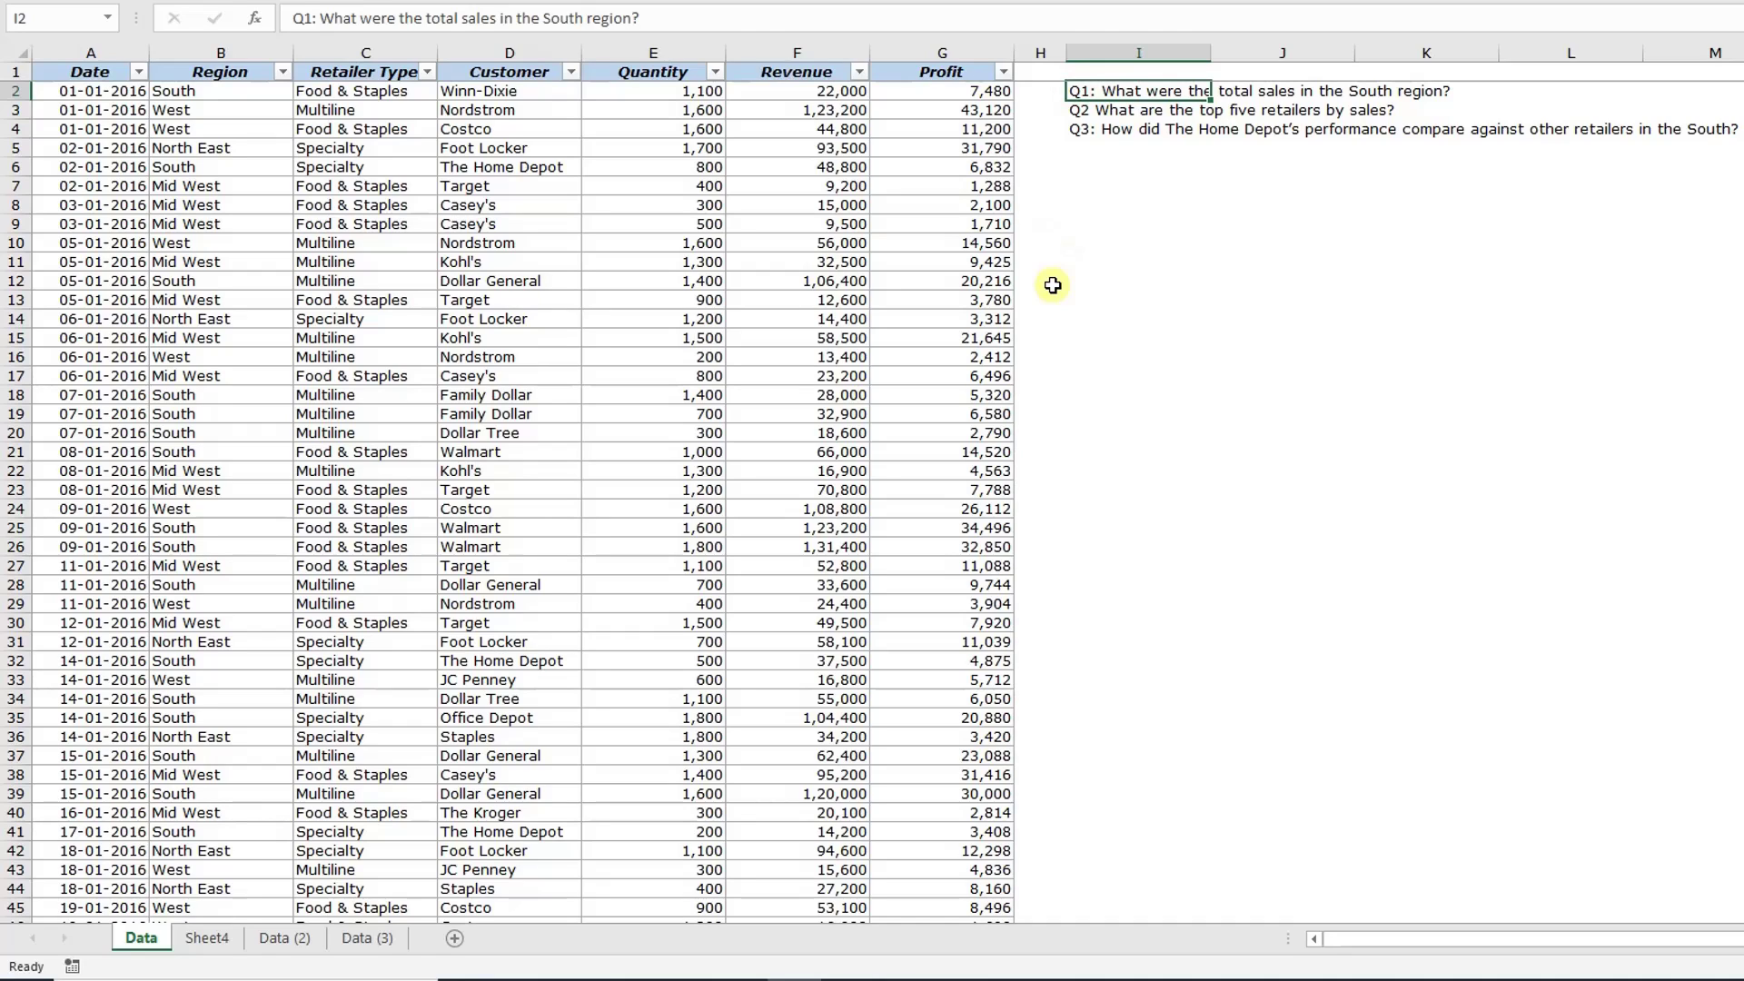
Step: Insert a PivotTable from the range Data!A1:G1001 into the existing worksheet at cell I8
{"action": "left_click", "coordinate": [1092, 205]}
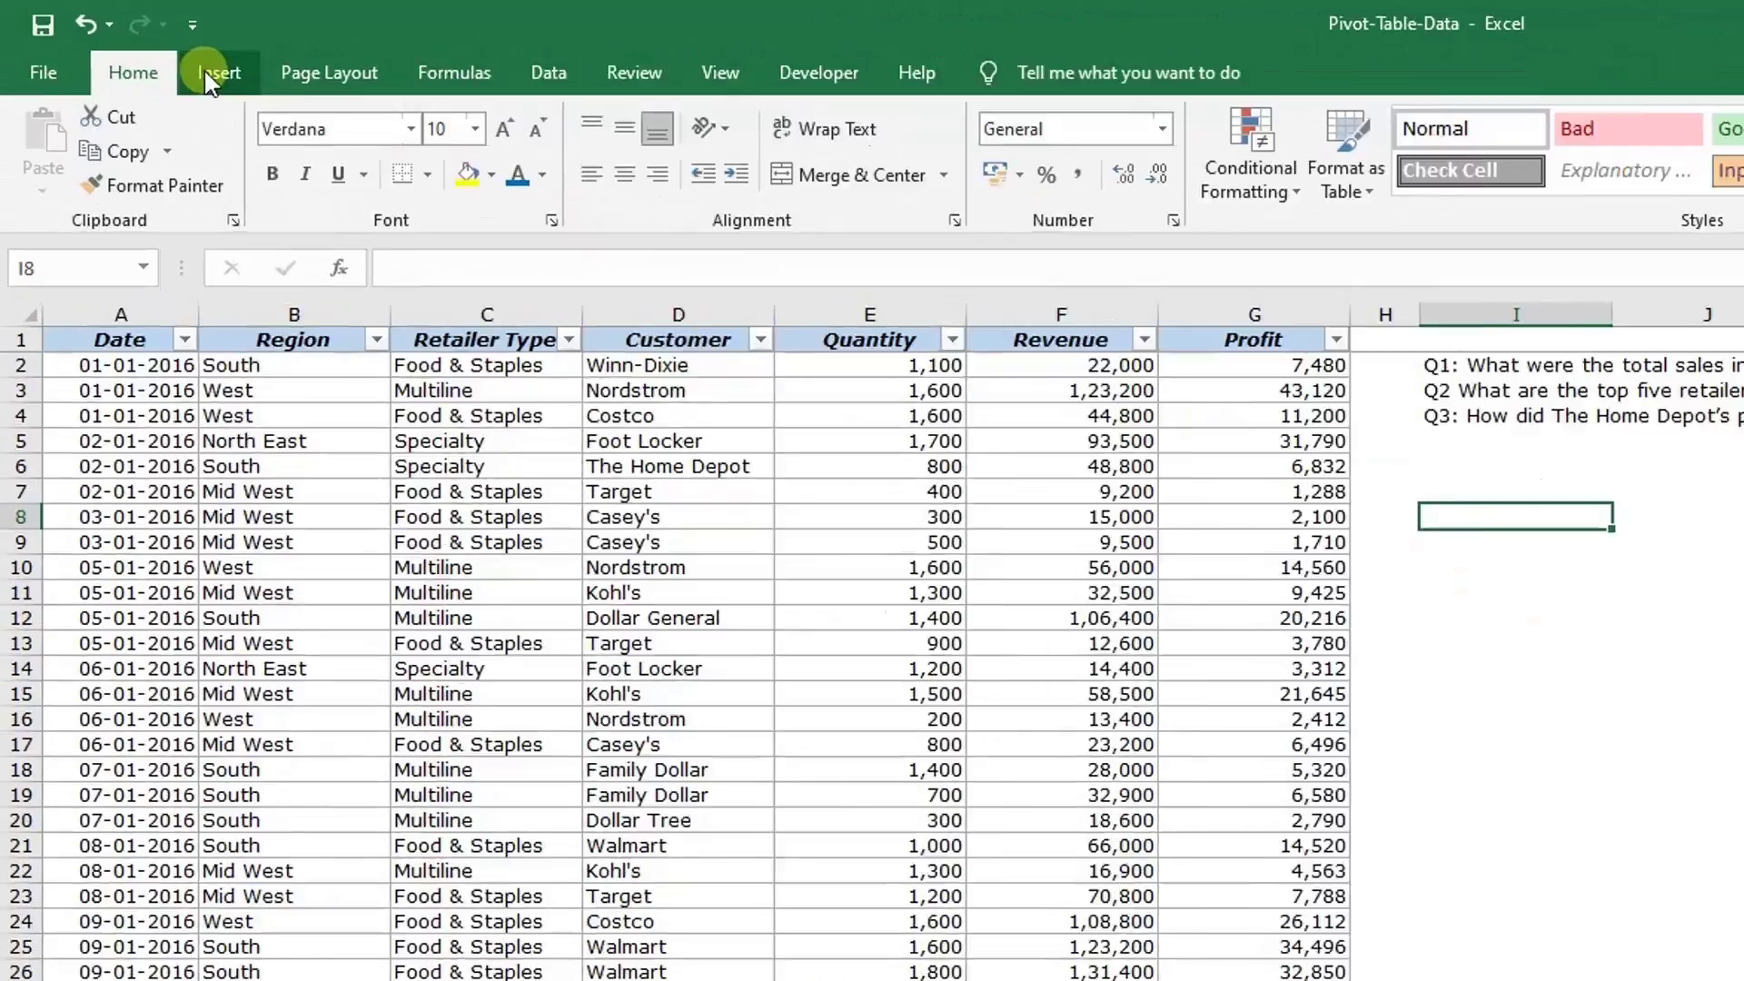
{"action": "left_click", "coordinate": [132, 43]}
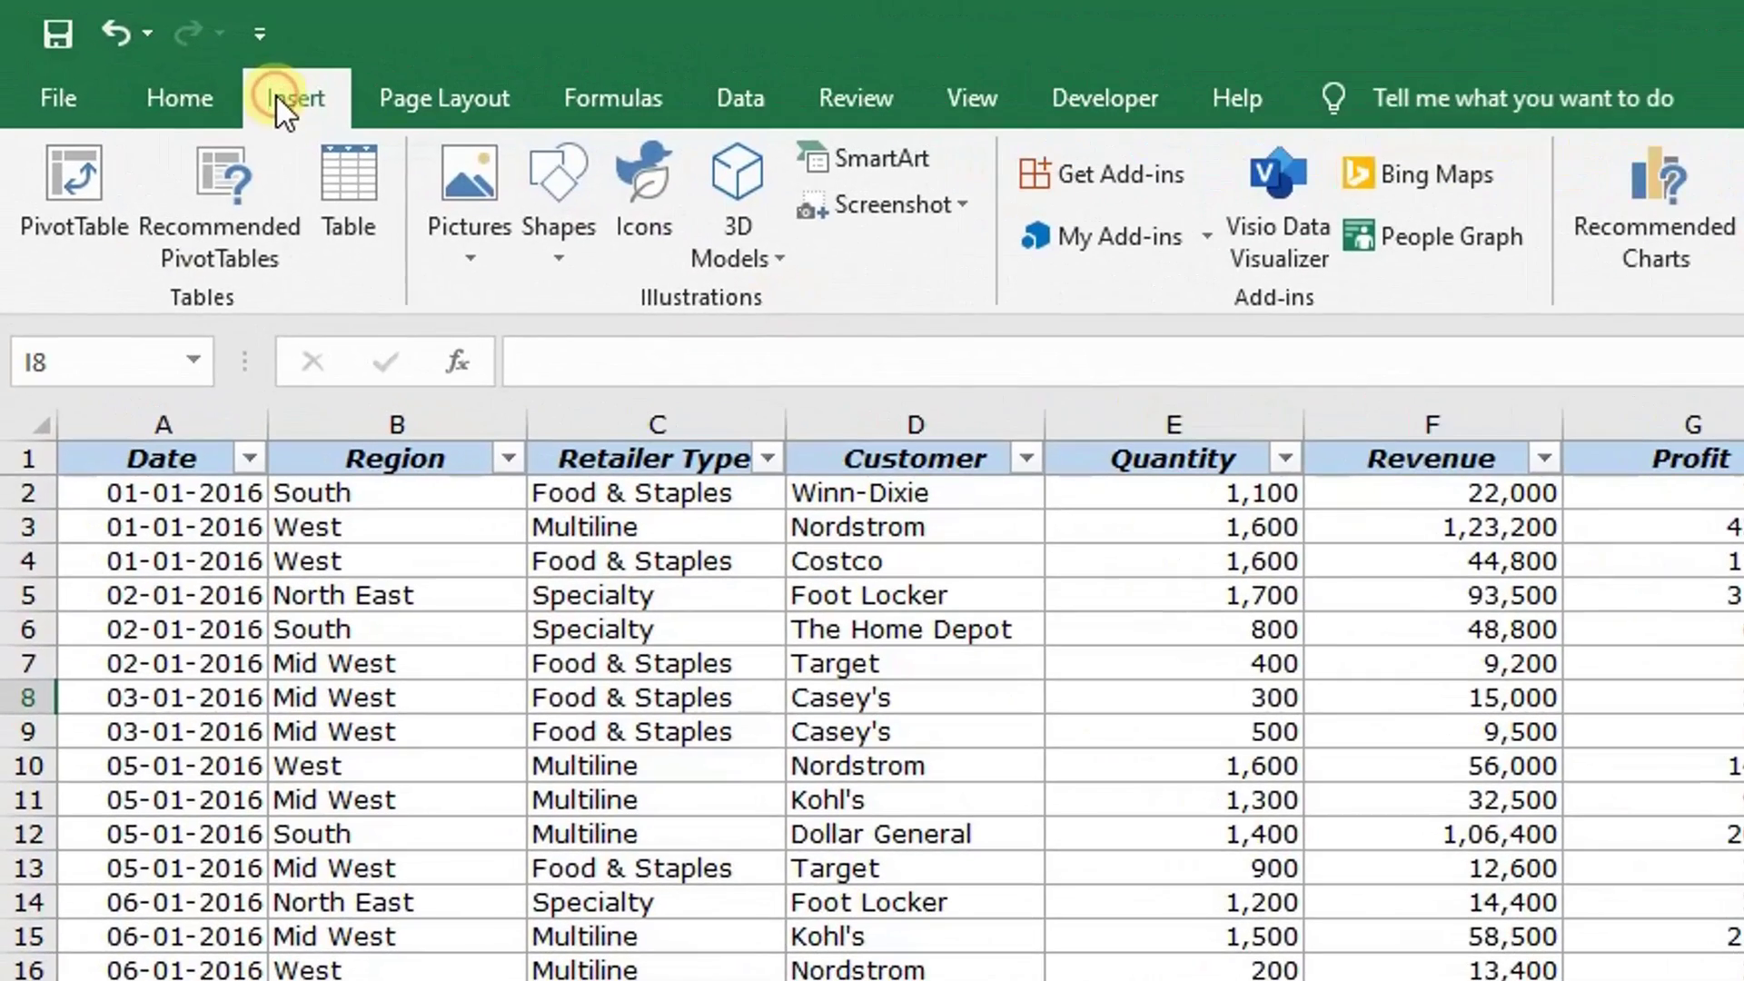
{"action": "left_click", "coordinate": [78, 214]}
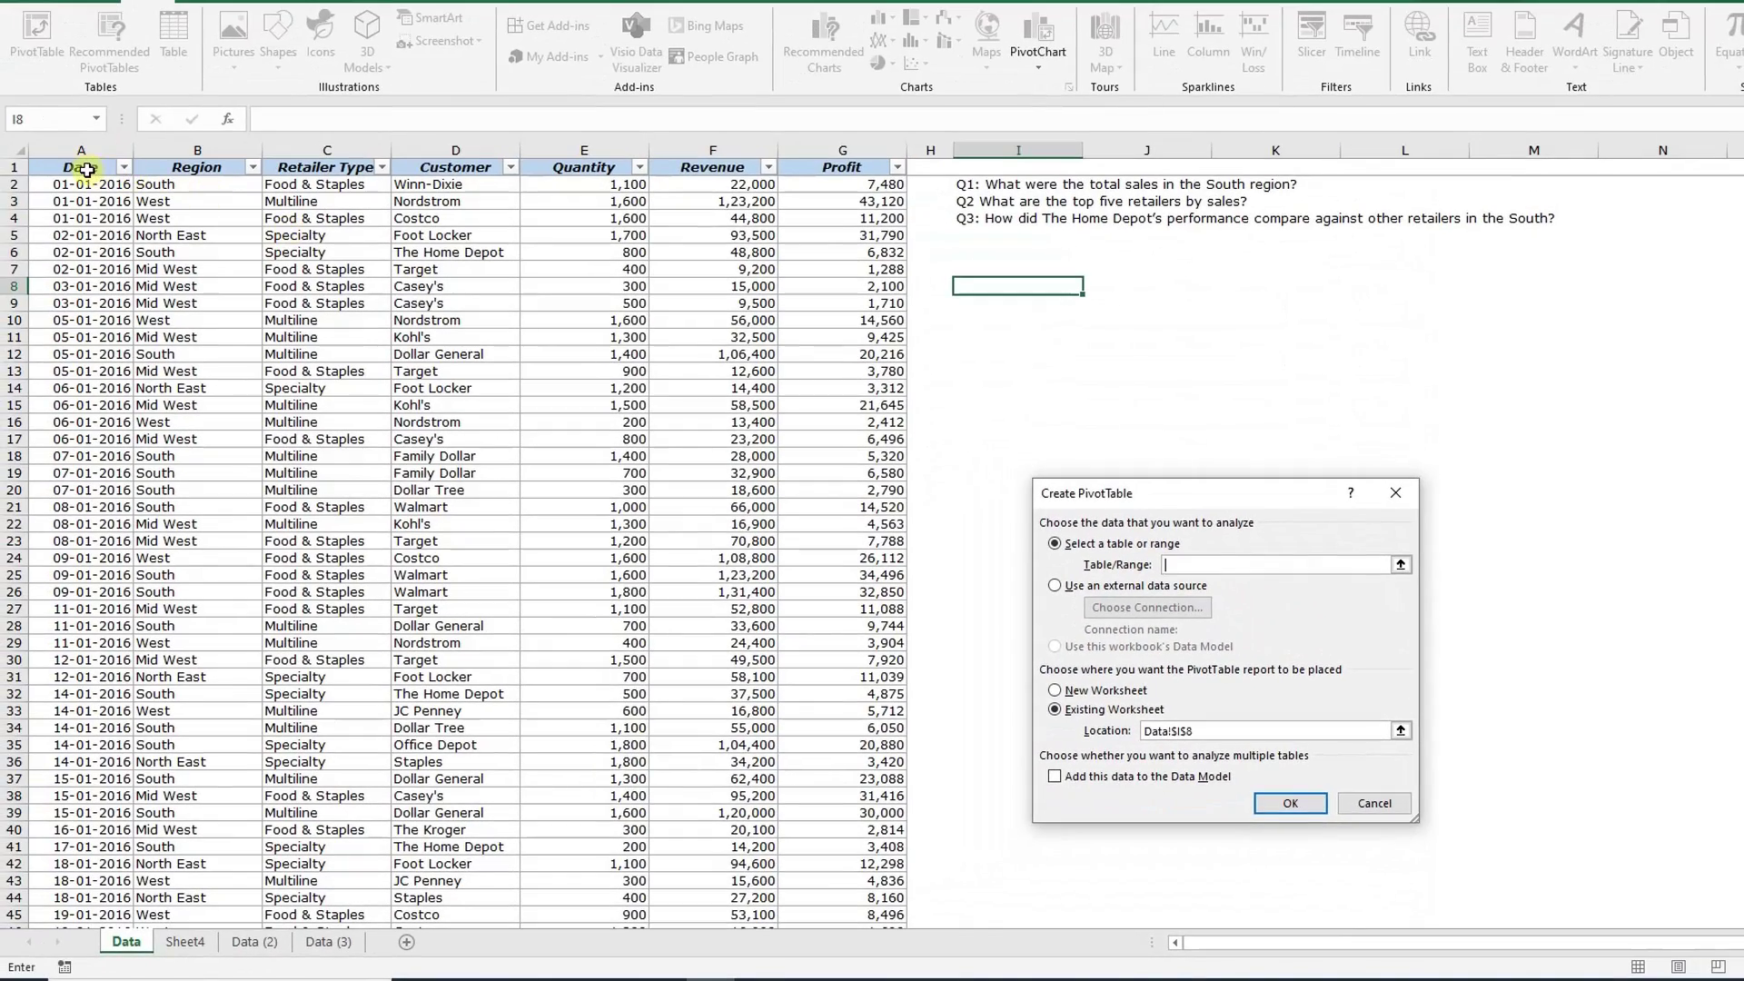
{"action": "left_click", "coordinate": [86, 169]}
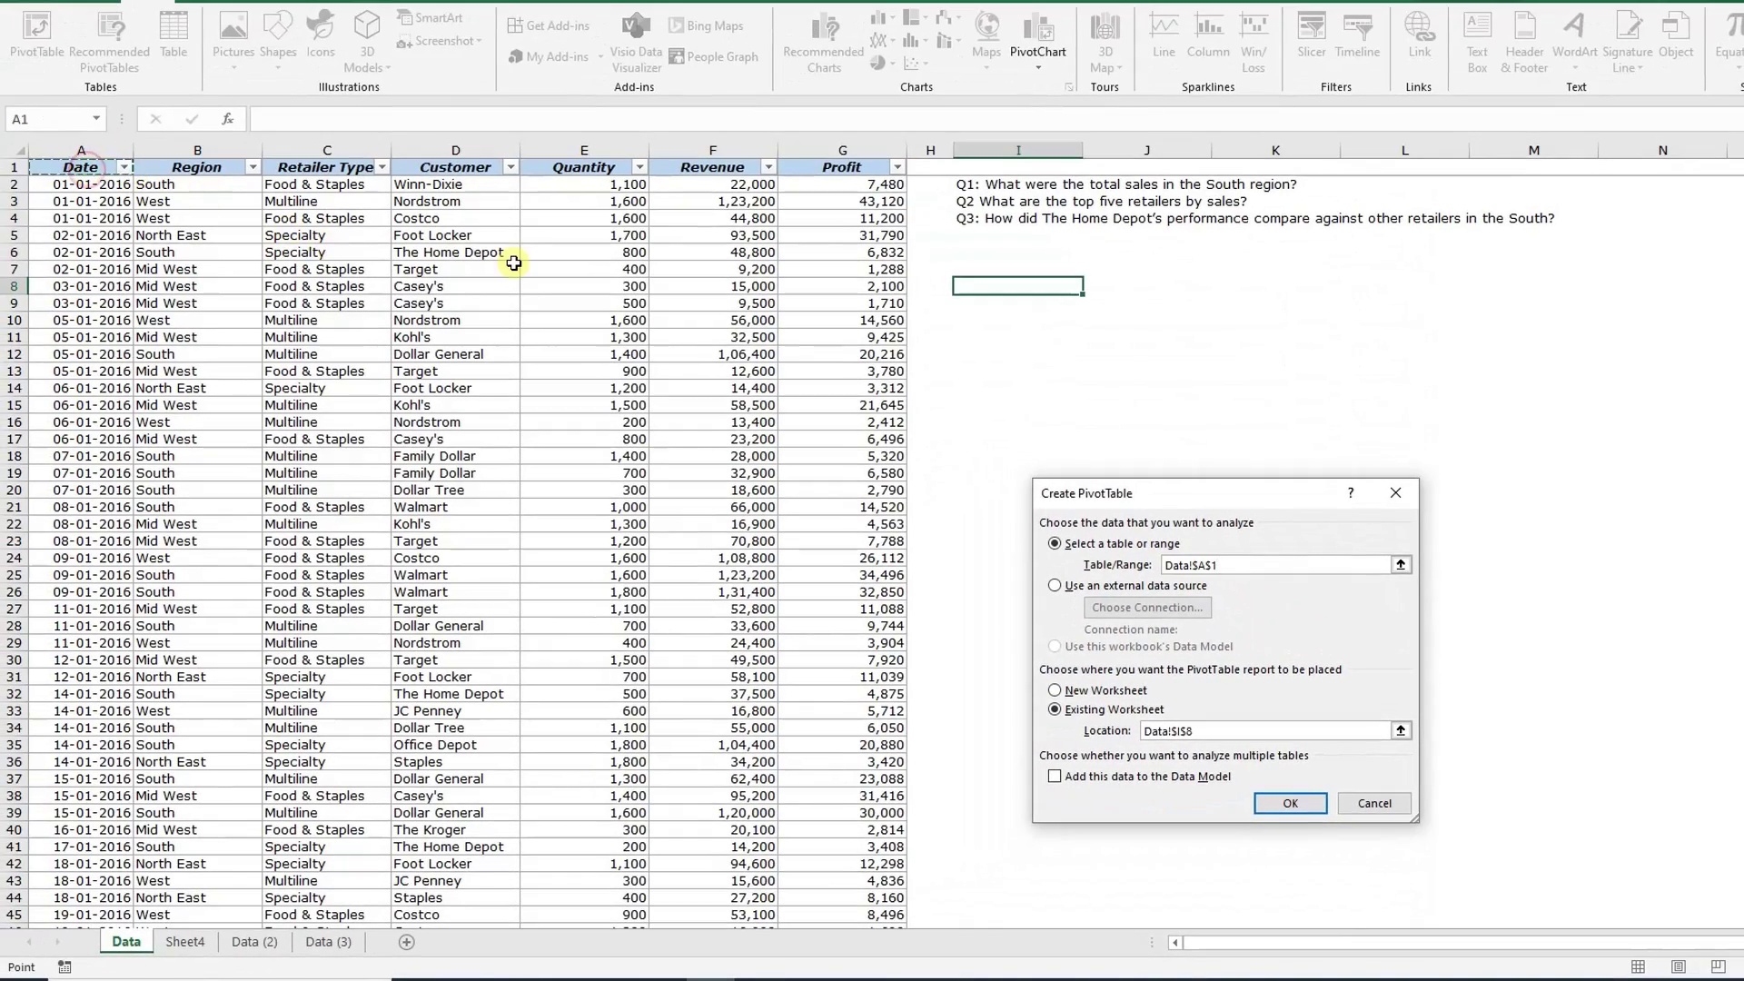
{"action": "key", "text": "ctrl+shift+Down"}
{"action": "key", "text": "ctrl+shift+Right"}
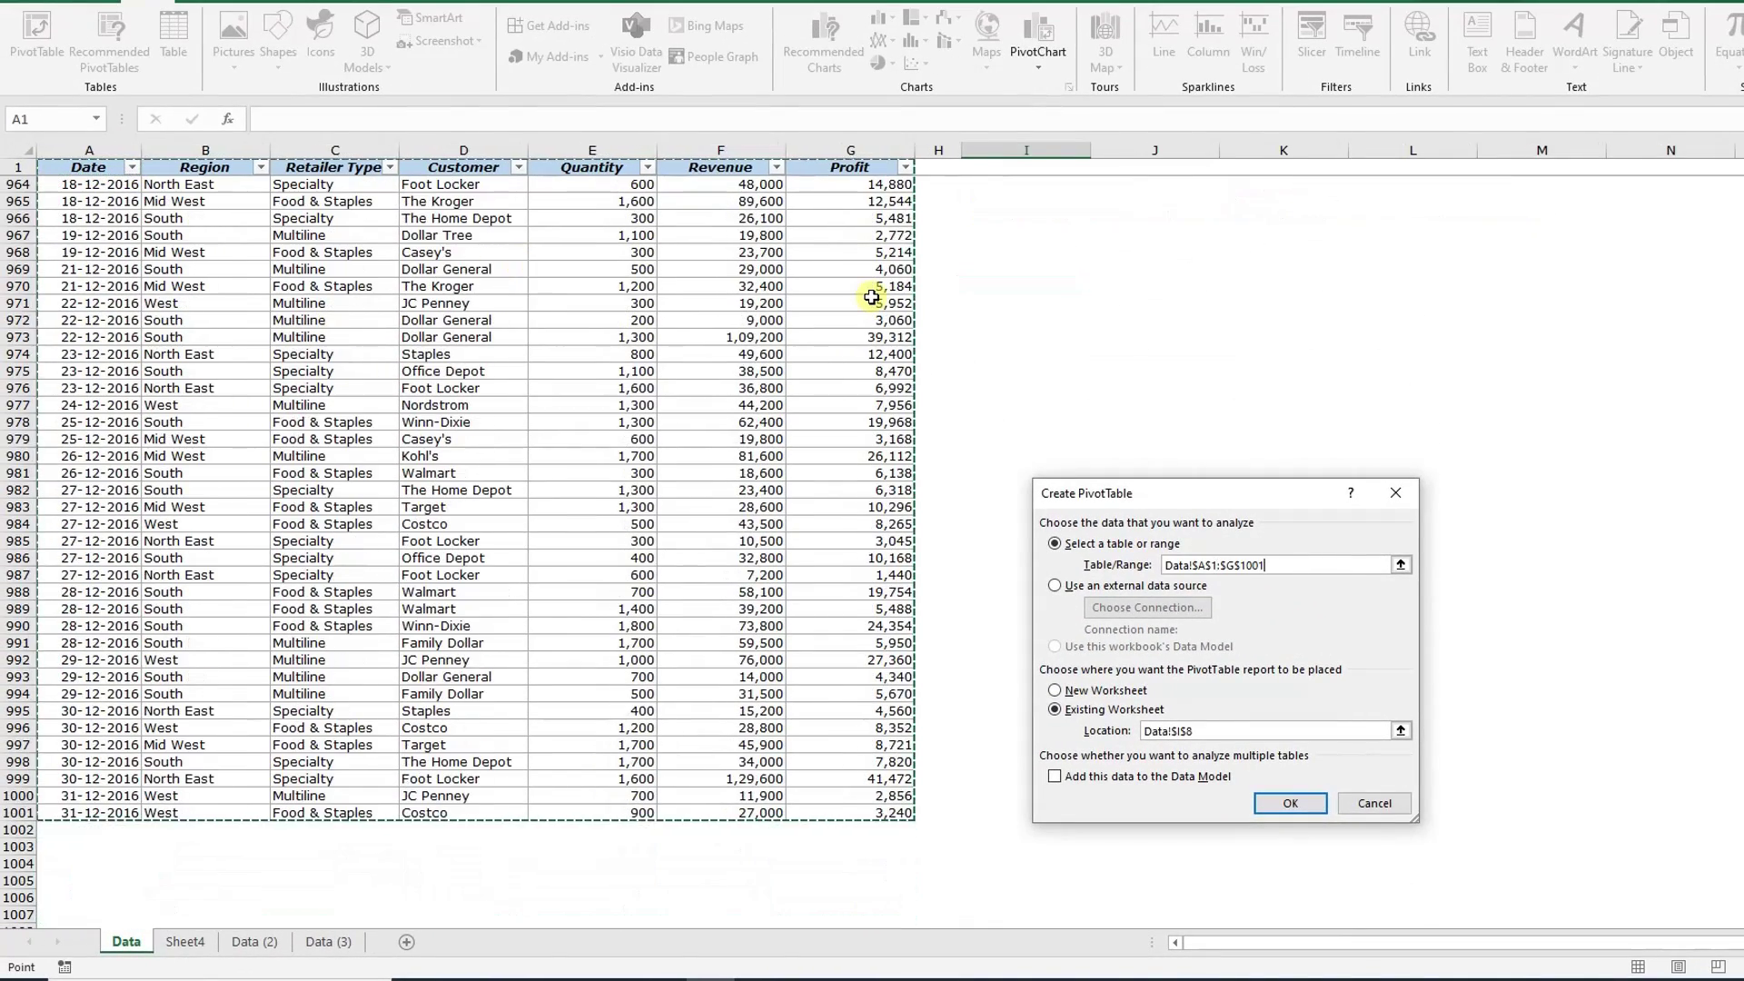
{"action": "key", "text": "ctrl+BackSpace"}
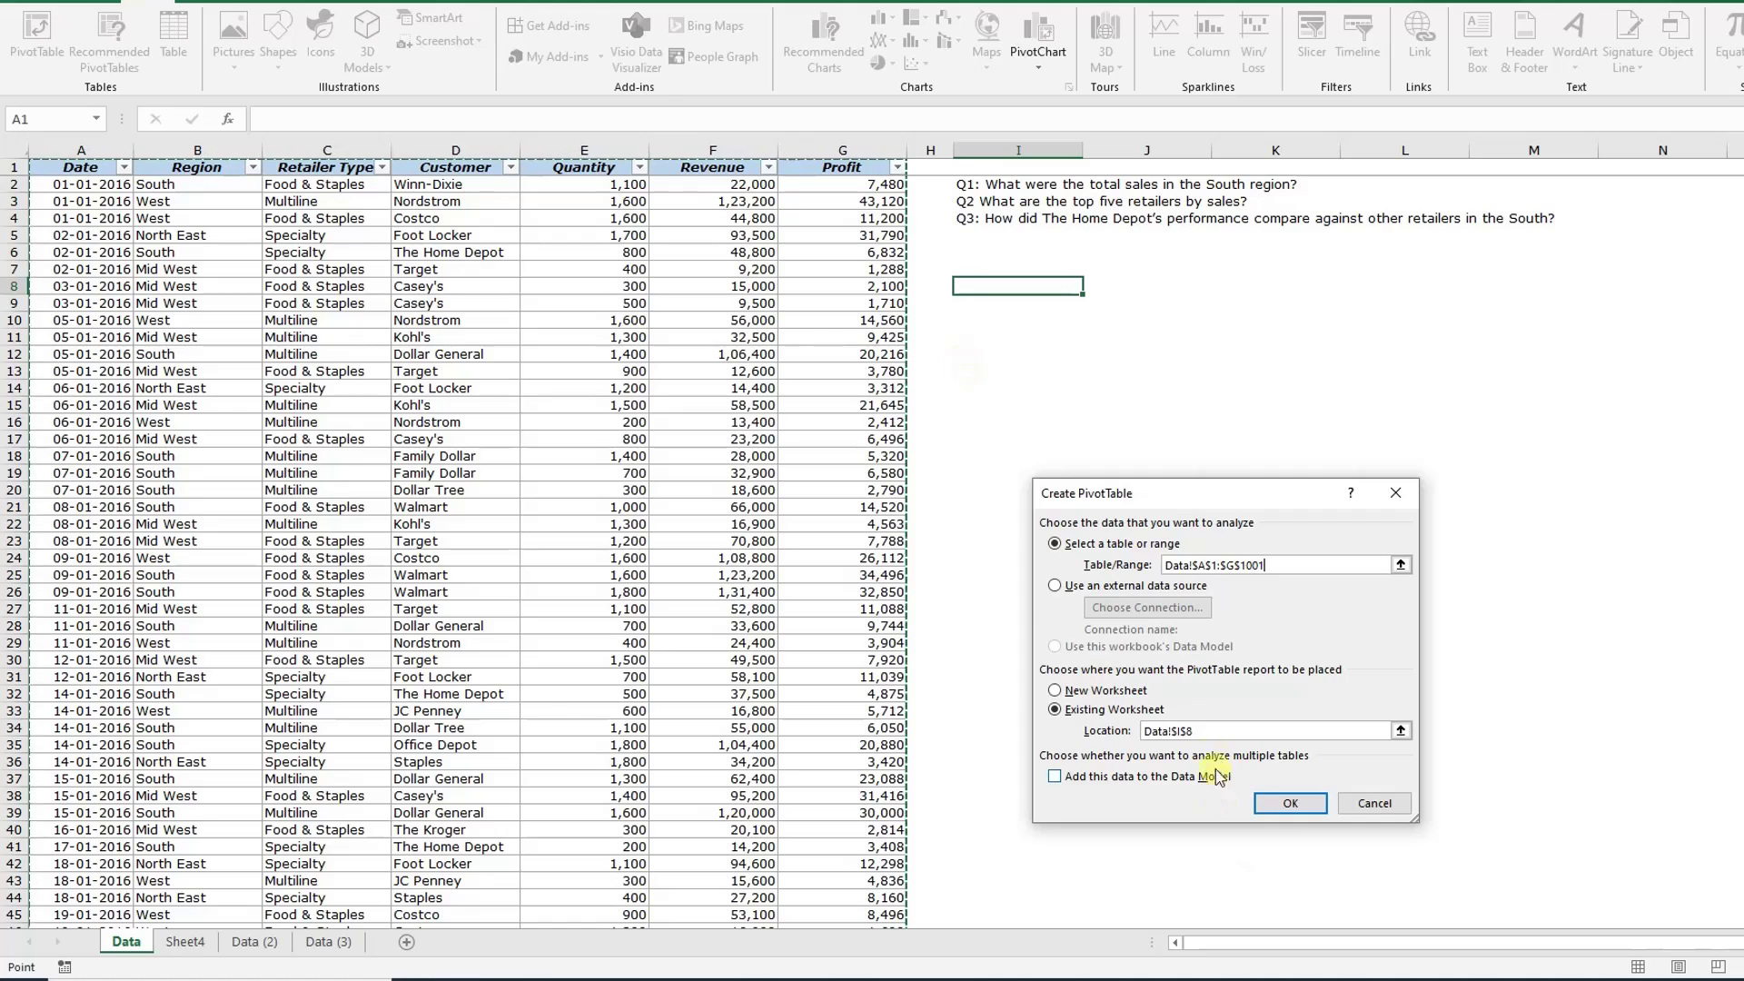
{"action": "left_click", "coordinate": [1206, 732]}
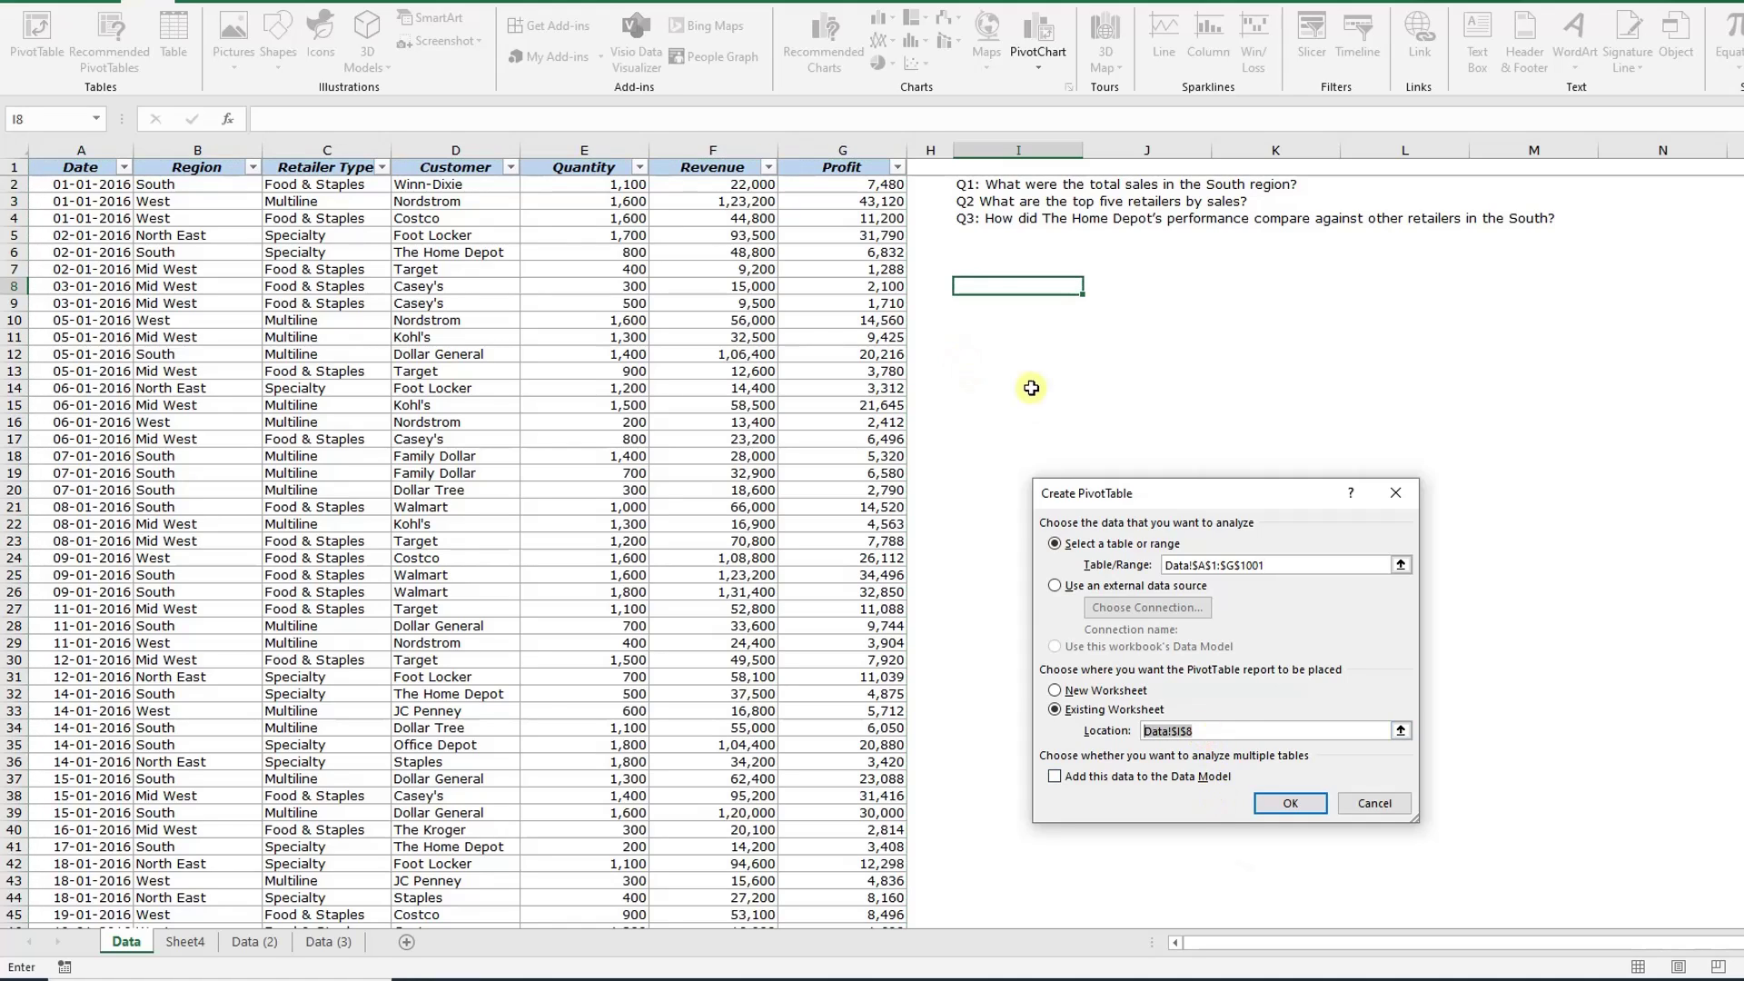
{"action": "left_click", "coordinate": [983, 284]}
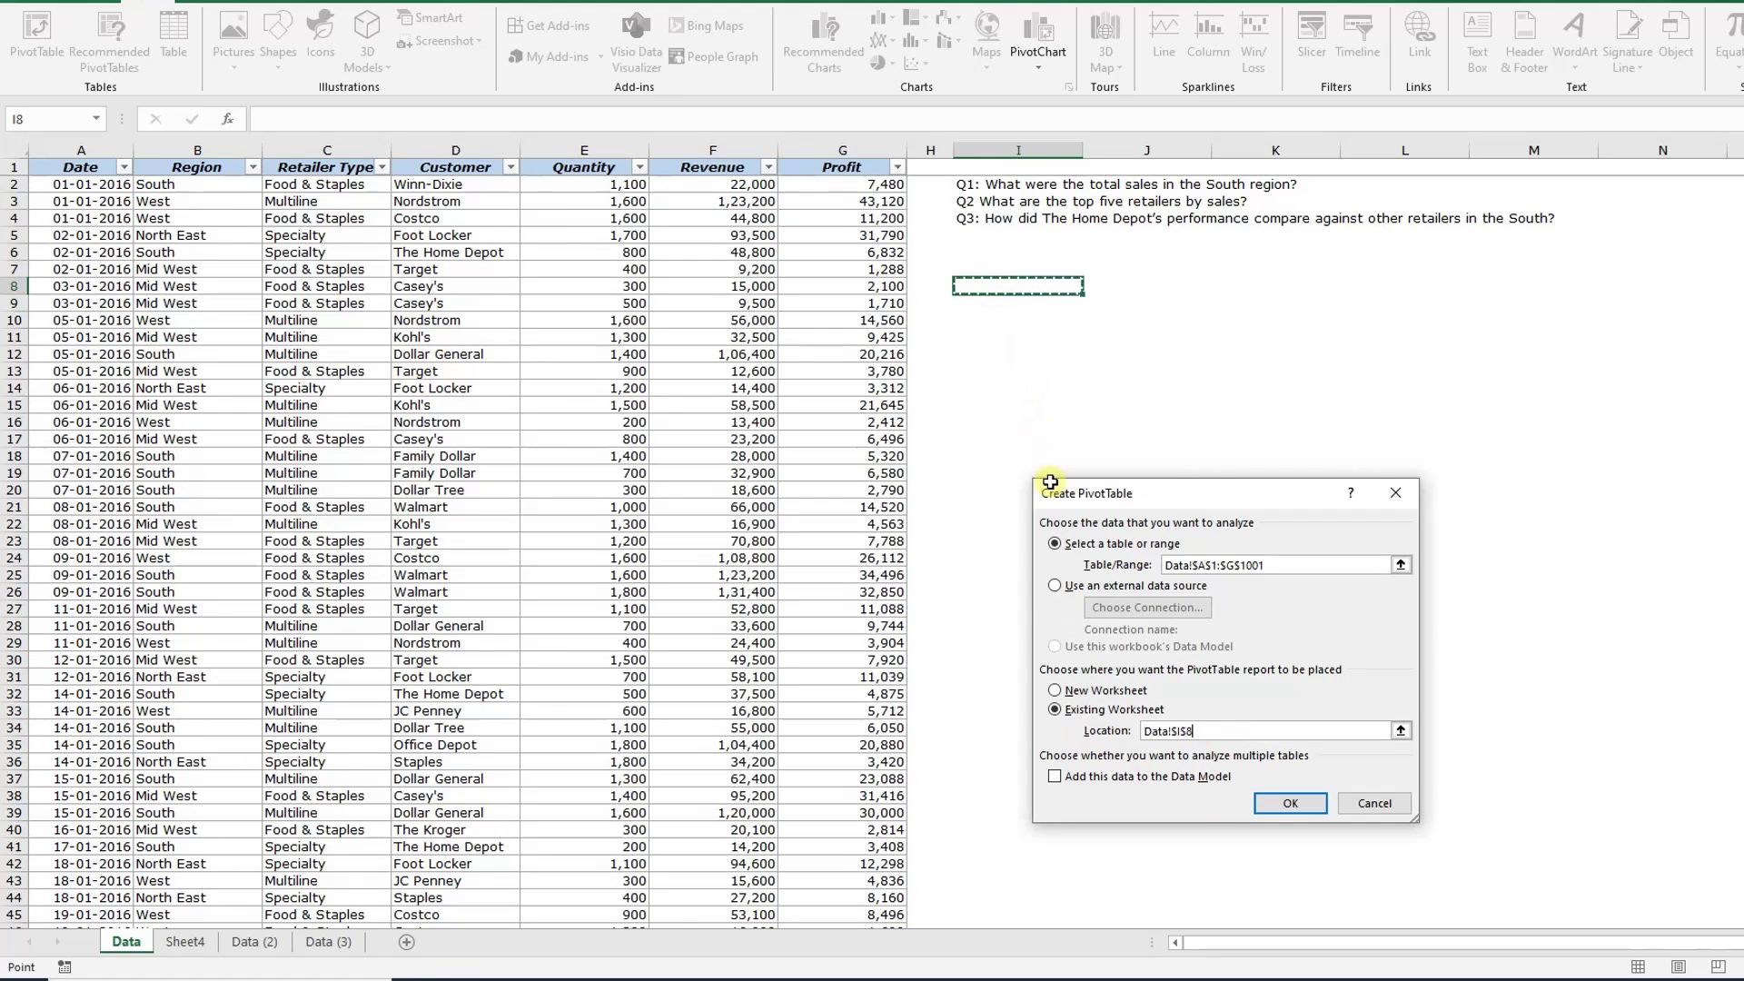
{"action": "left_click", "coordinate": [1293, 805]}
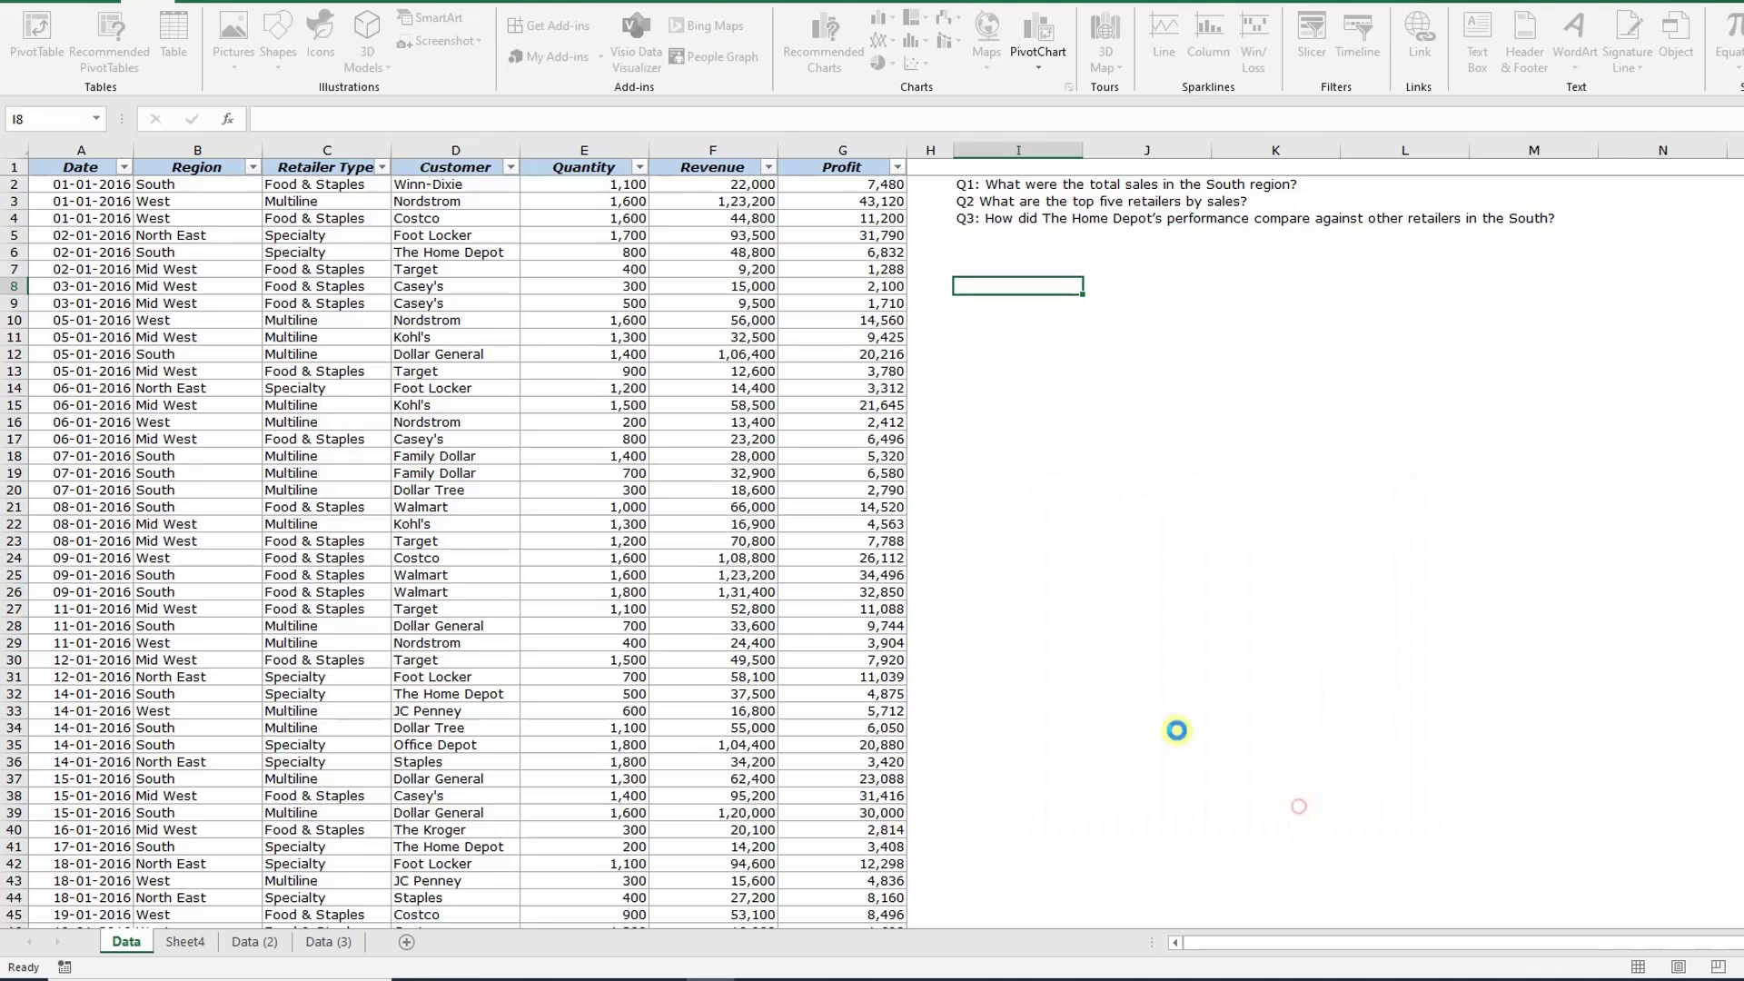
Step: Lay out the PivotTable at I8 with Region as rows and the sum of Revenue as values
{"action": "left_click", "coordinate": [1091, 287]}
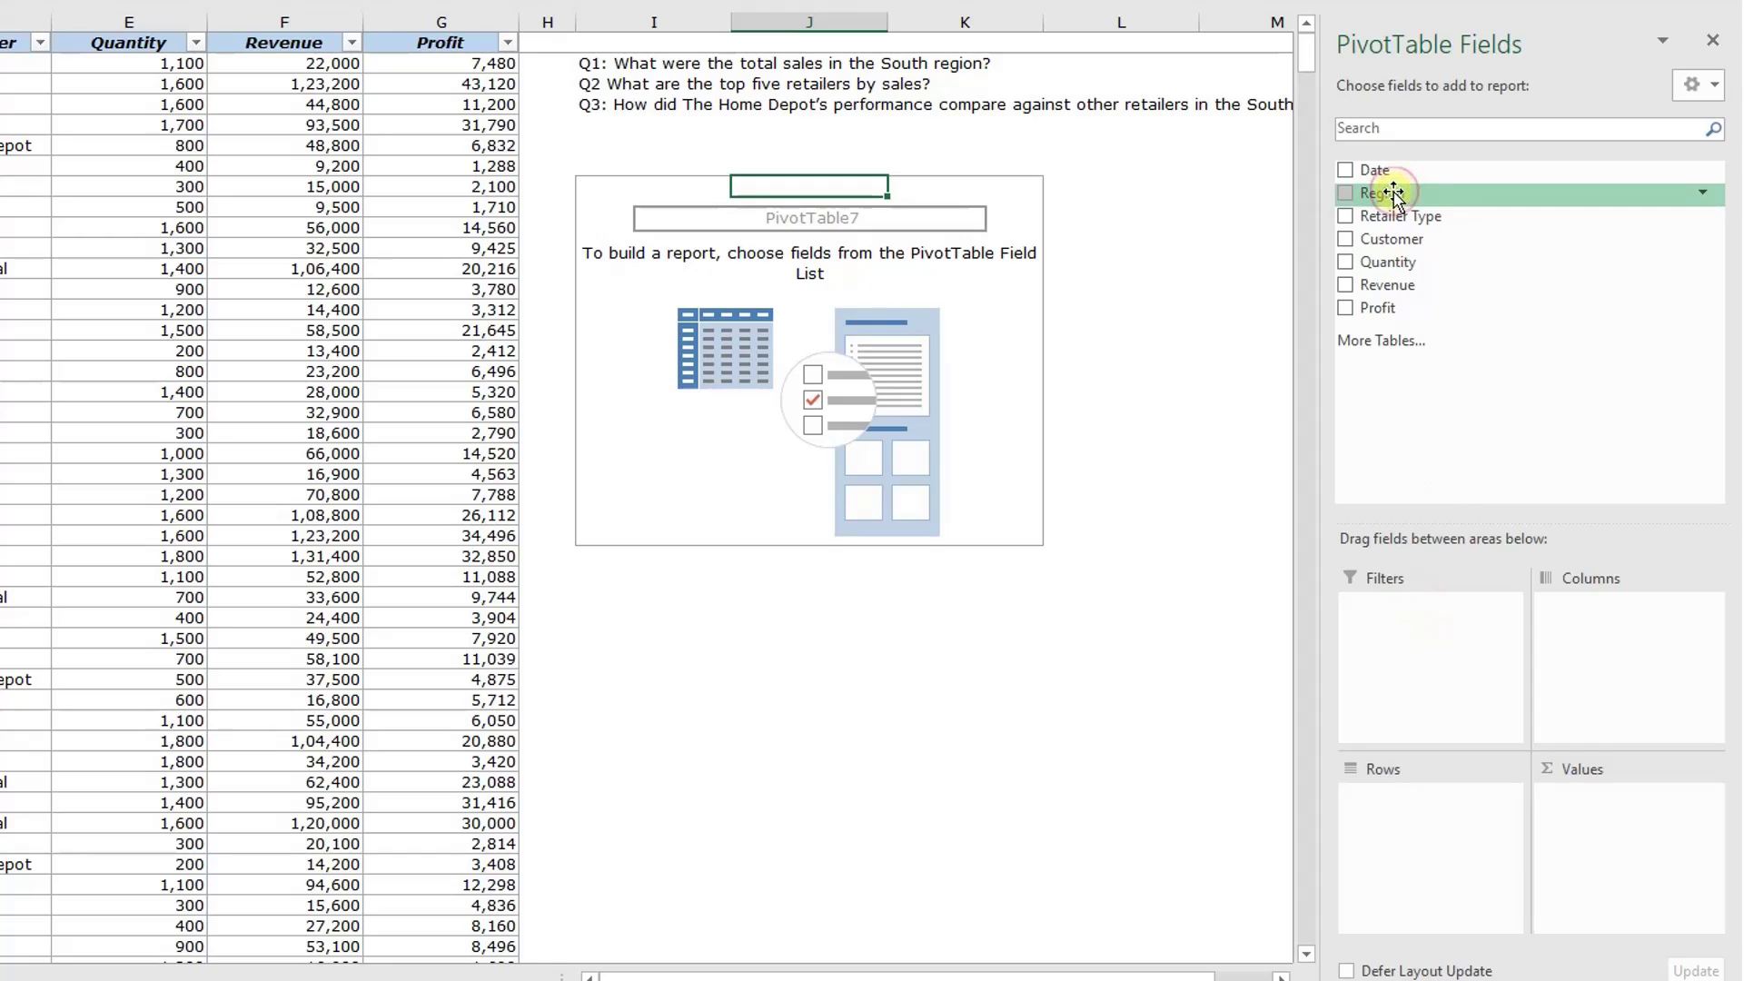
{"action": "left_click_drag", "start_coordinate": [1395, 193], "coordinate": [1410, 806]}
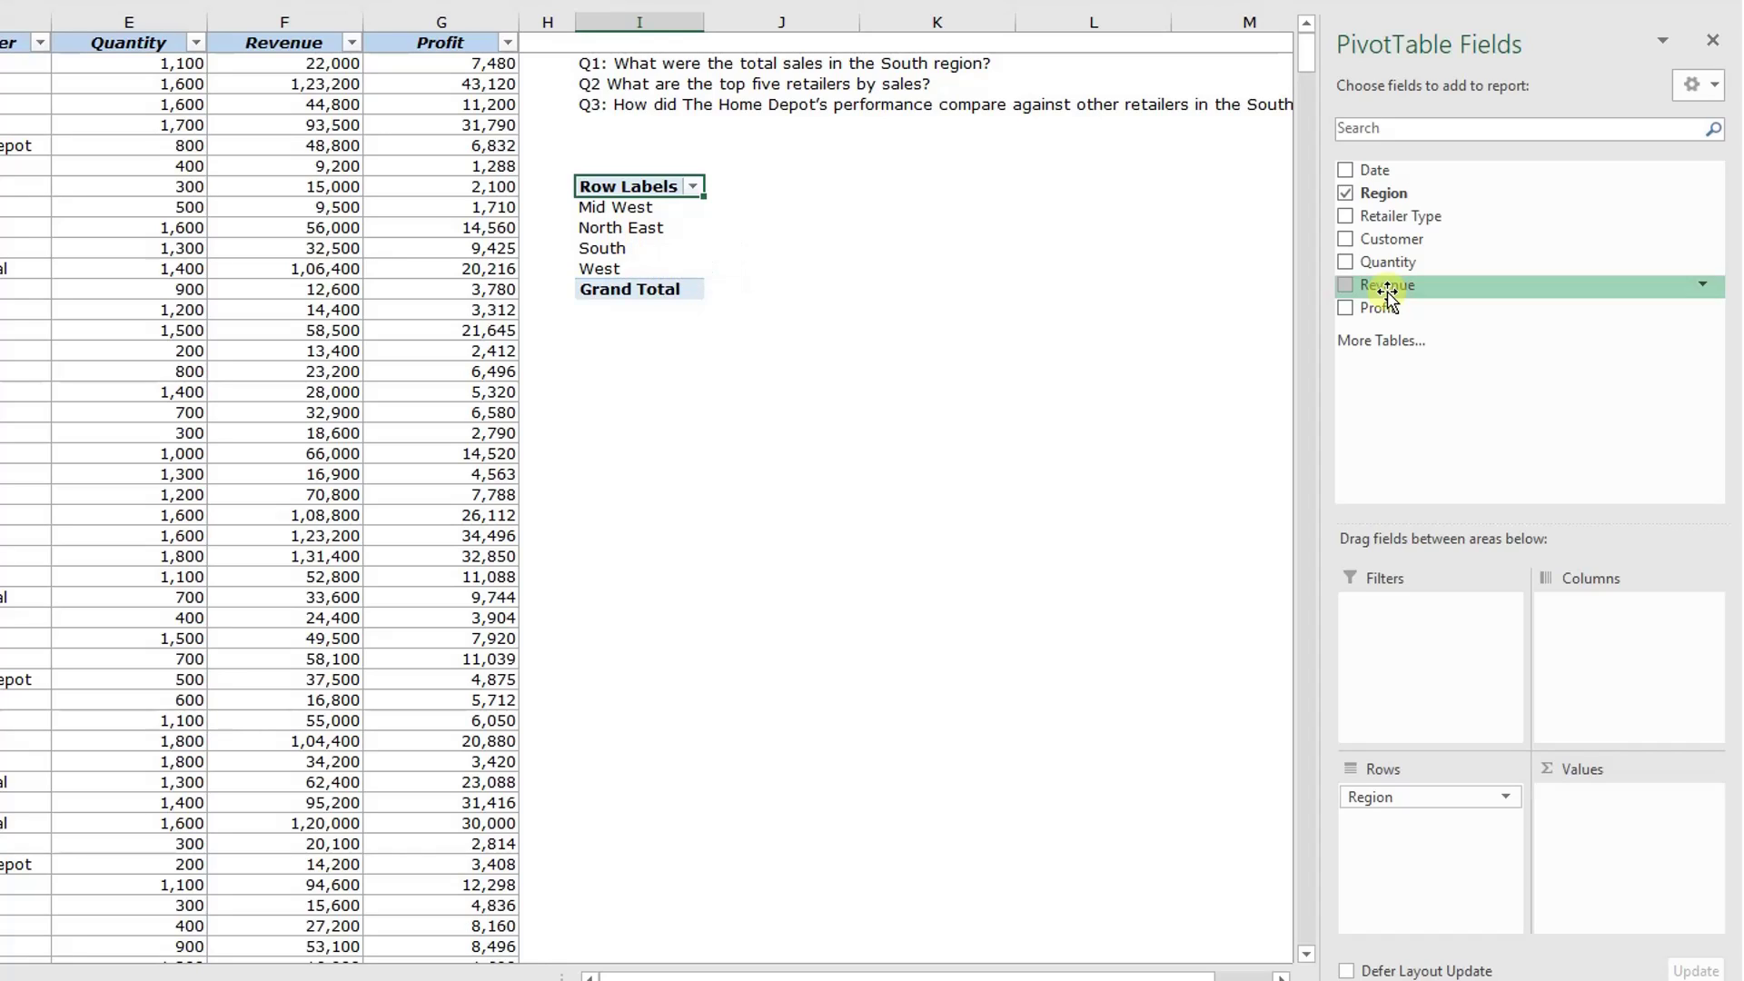
{"action": "left_click_drag", "start_coordinate": [1388, 293], "coordinate": [1622, 826]}
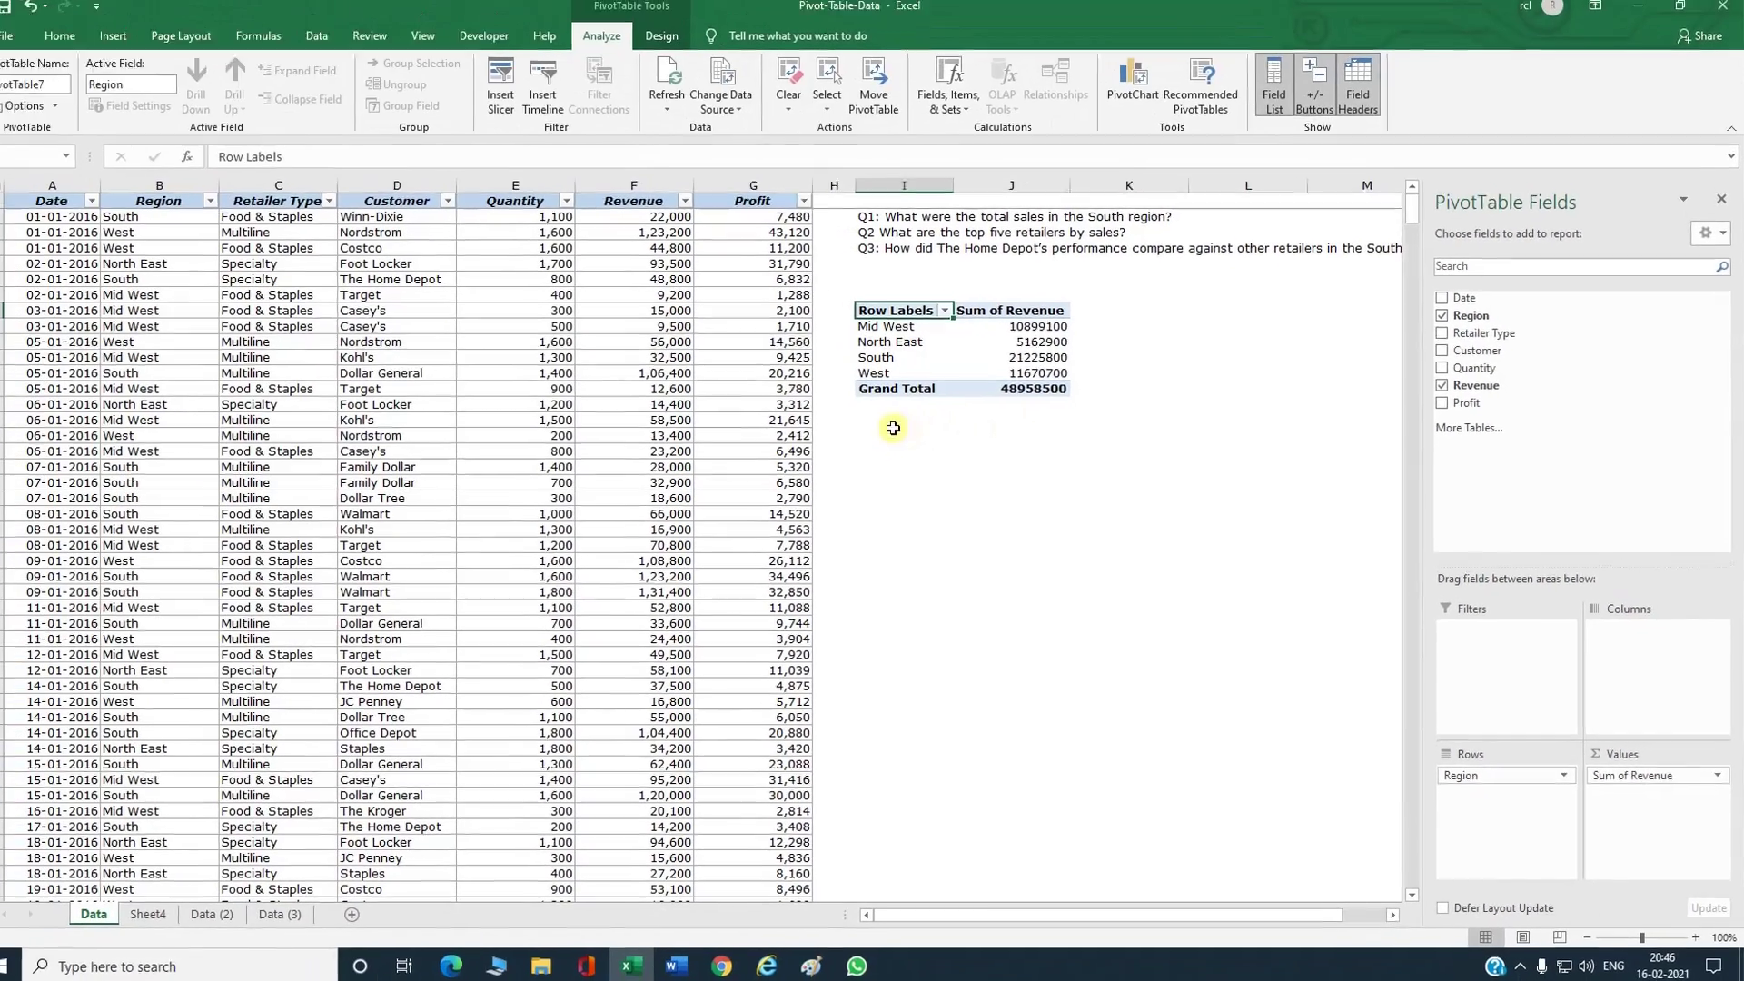
Step: Insert a second PivotTable from Data!A1:G1001 into the existing worksheet at cell I17
{"action": "left_click", "coordinate": [614, 332]}
{"action": "left_click", "coordinate": [623, 371]}
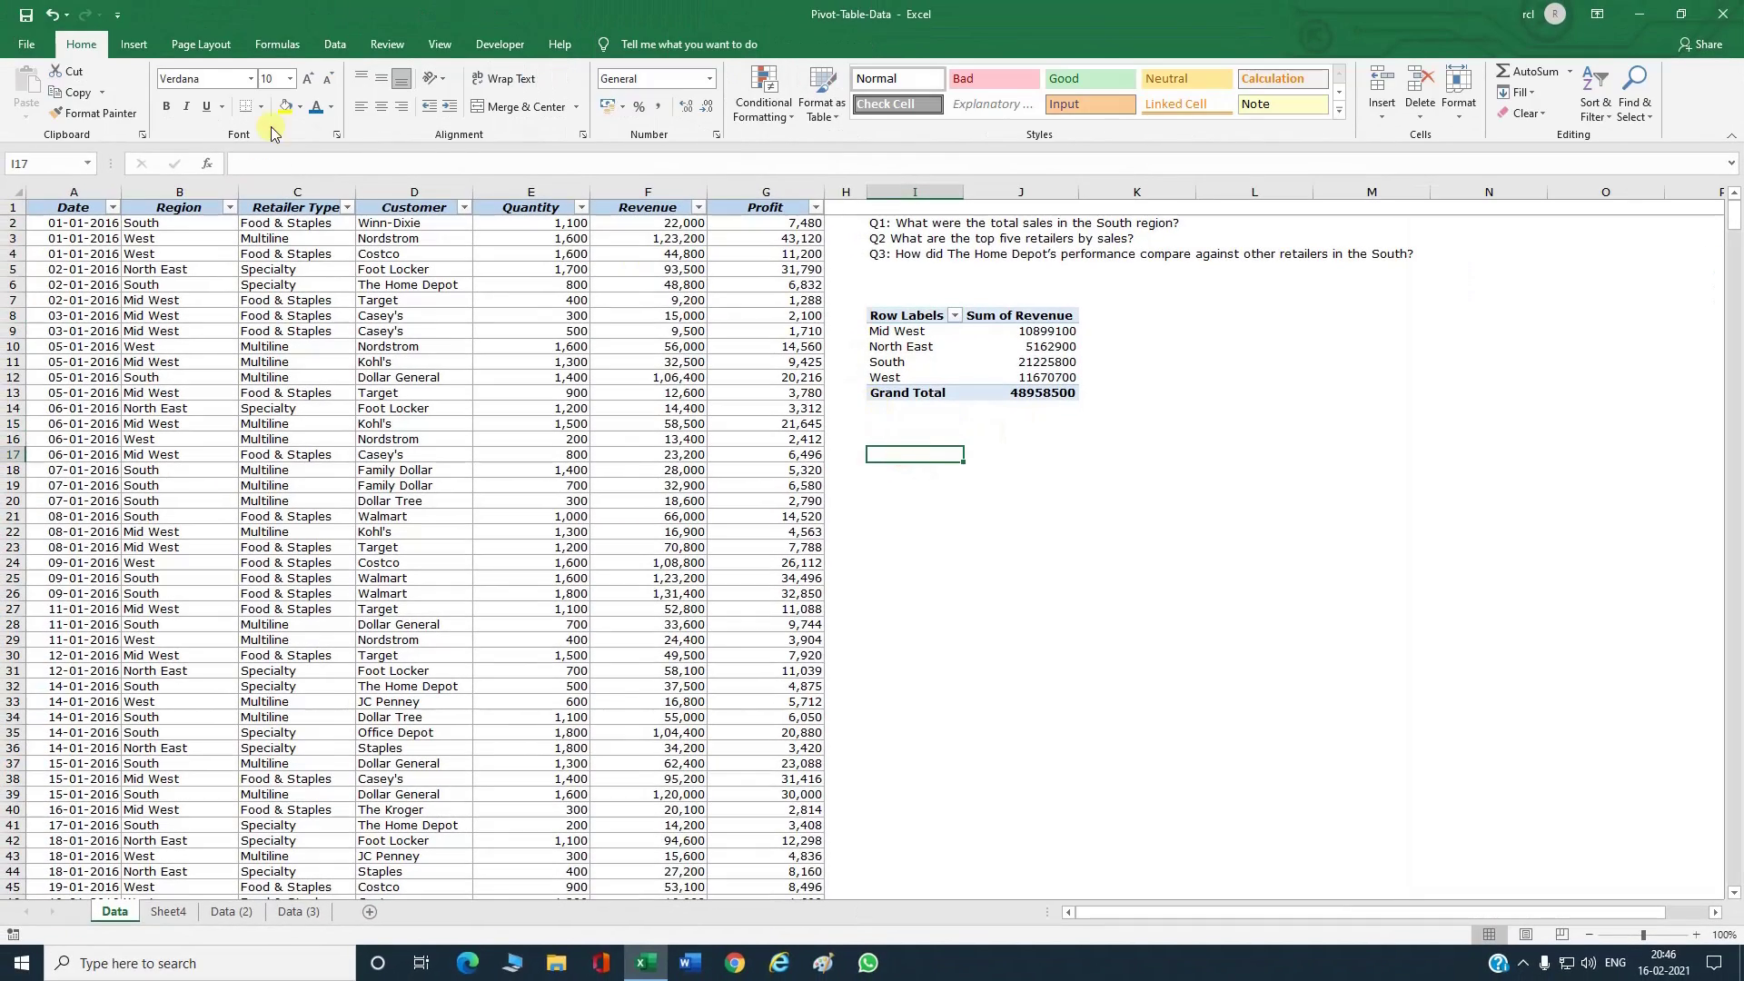
{"action": "left_click", "coordinate": [134, 44]}
{"action": "left_click", "coordinate": [34, 91]}
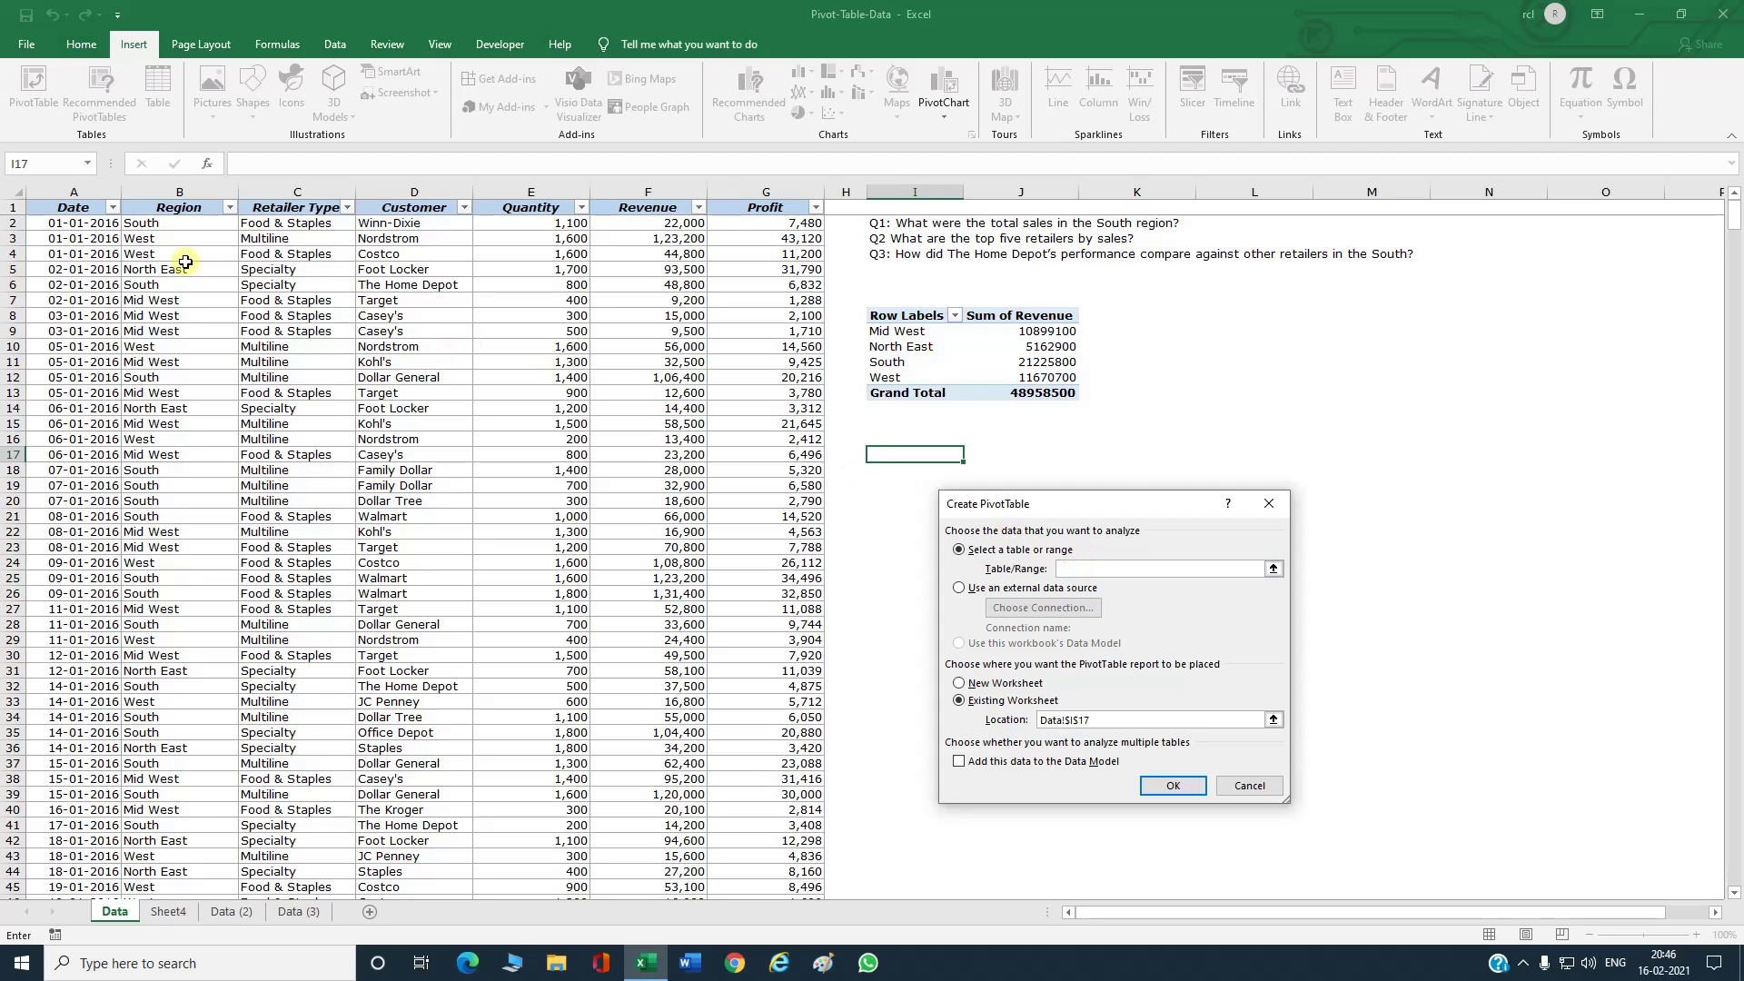
{"action": "left_click", "coordinate": [71, 209]}
{"action": "key", "text": "ctrl+shift+Right"}
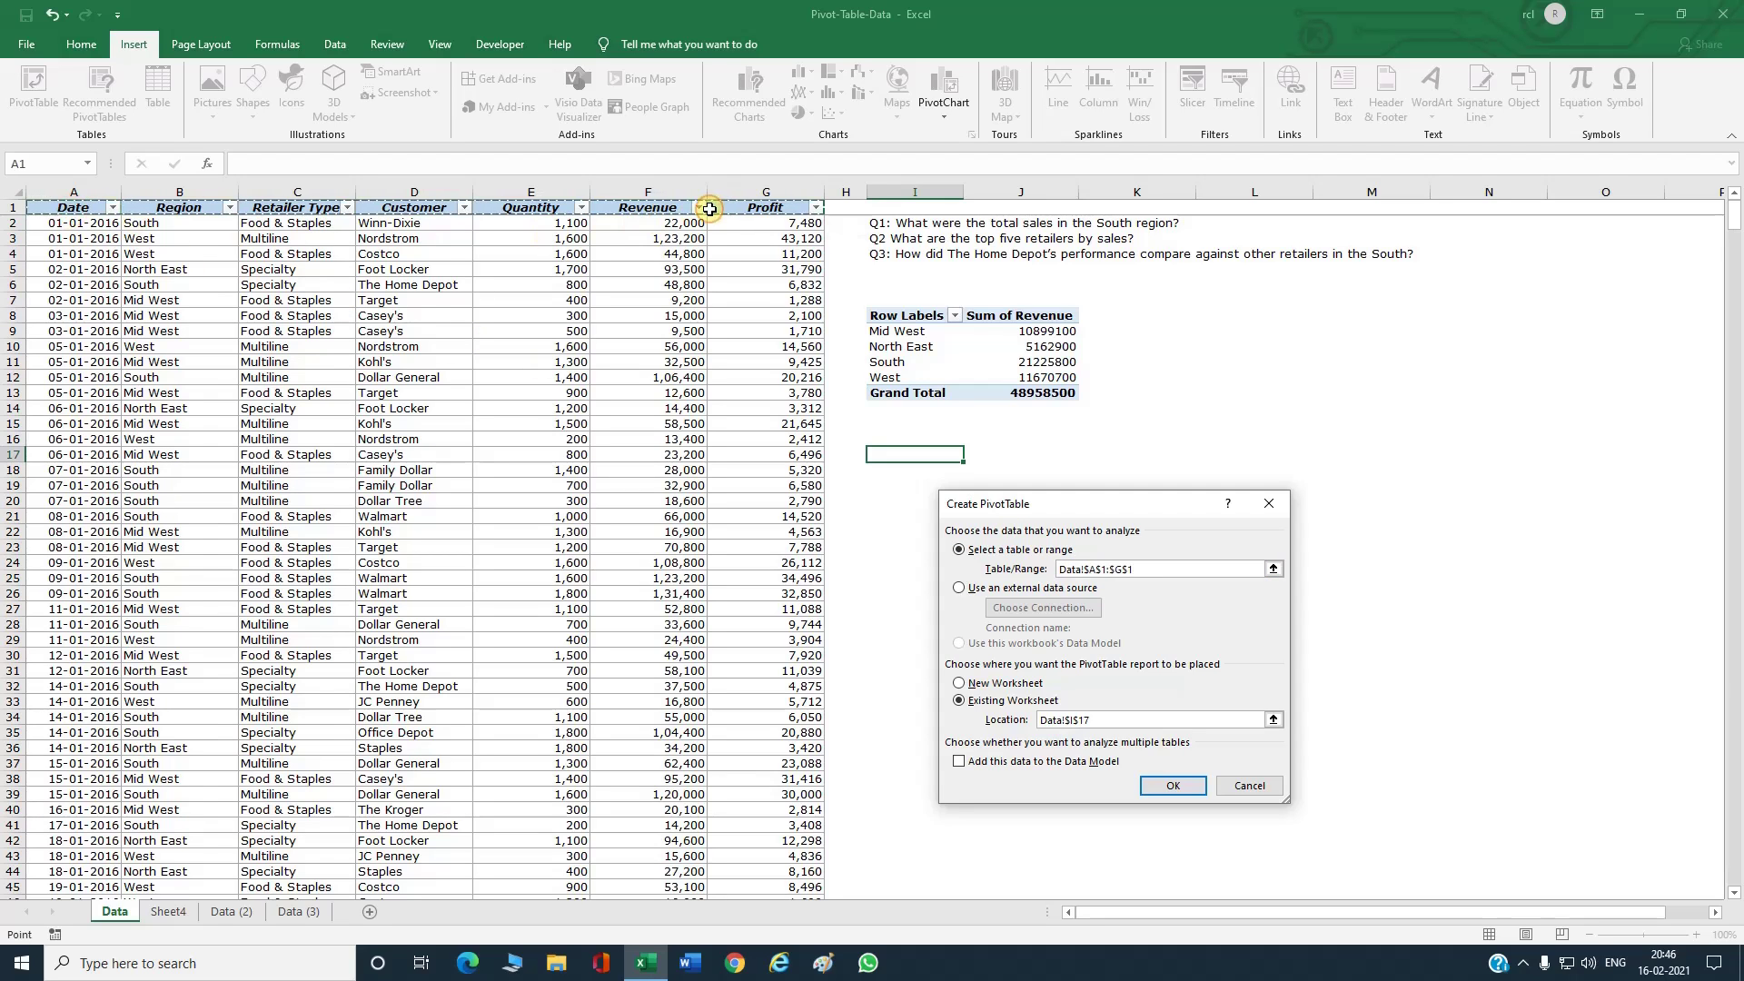
{"action": "key", "text": "ctrl+shift+Down"}
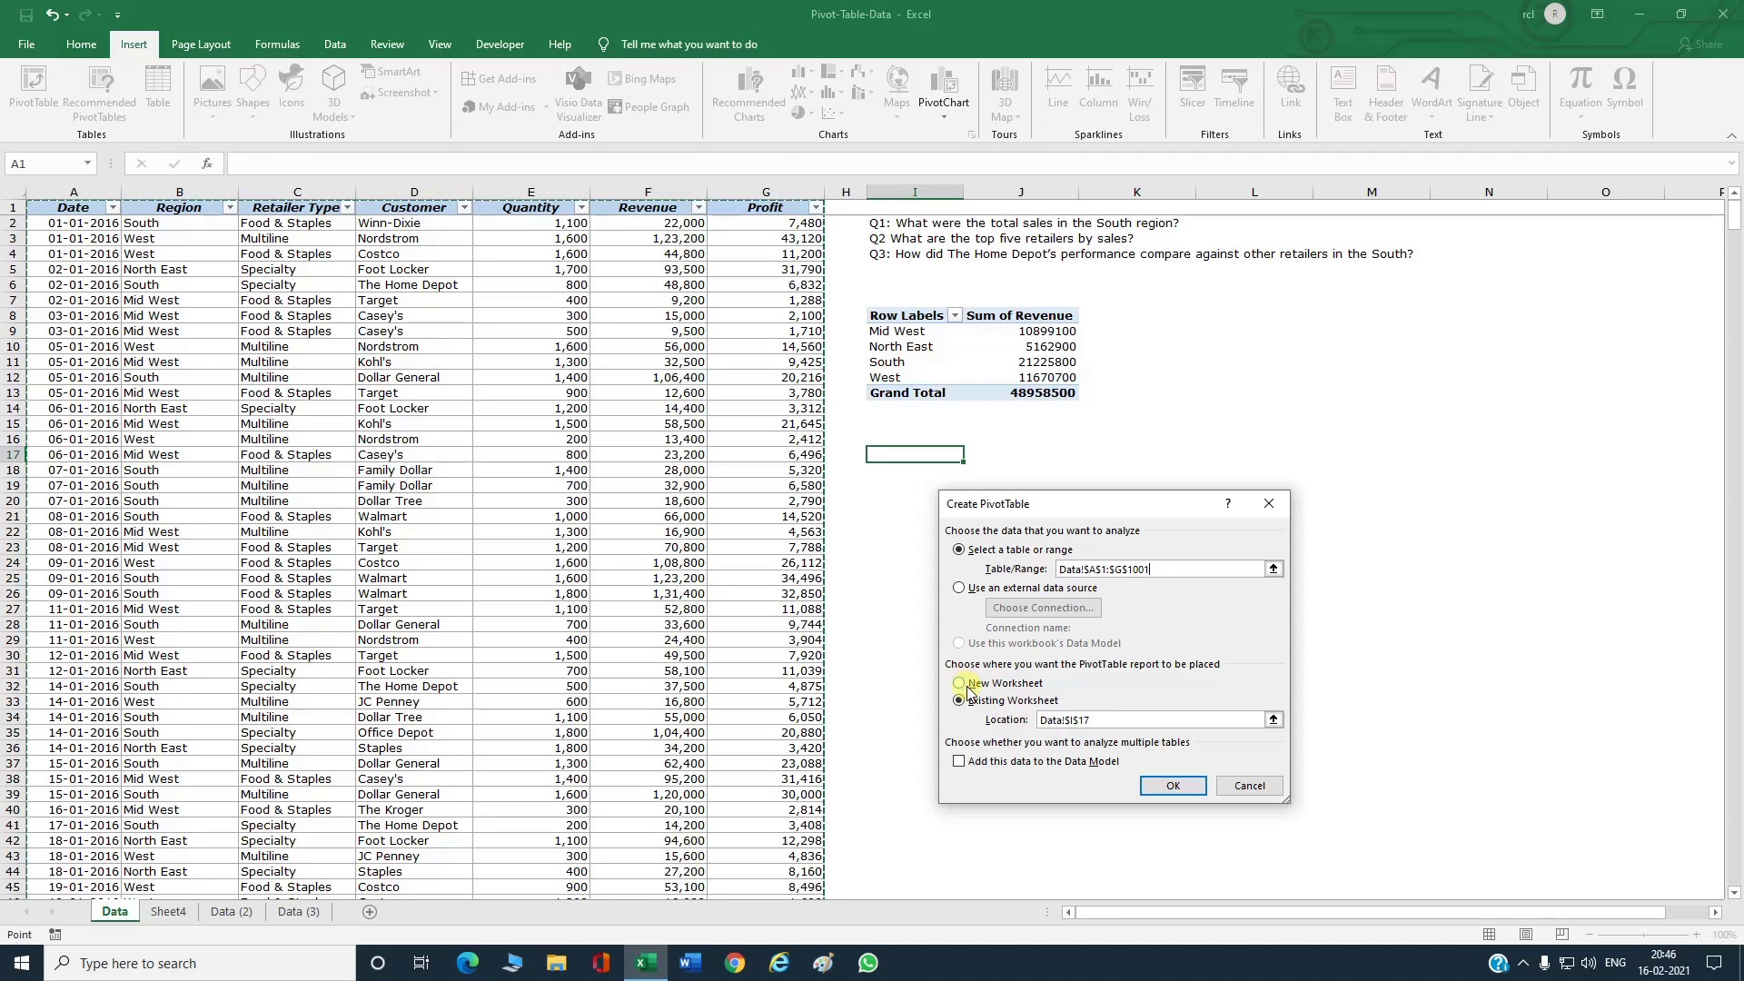
{"action": "left_click", "coordinate": [908, 454]}
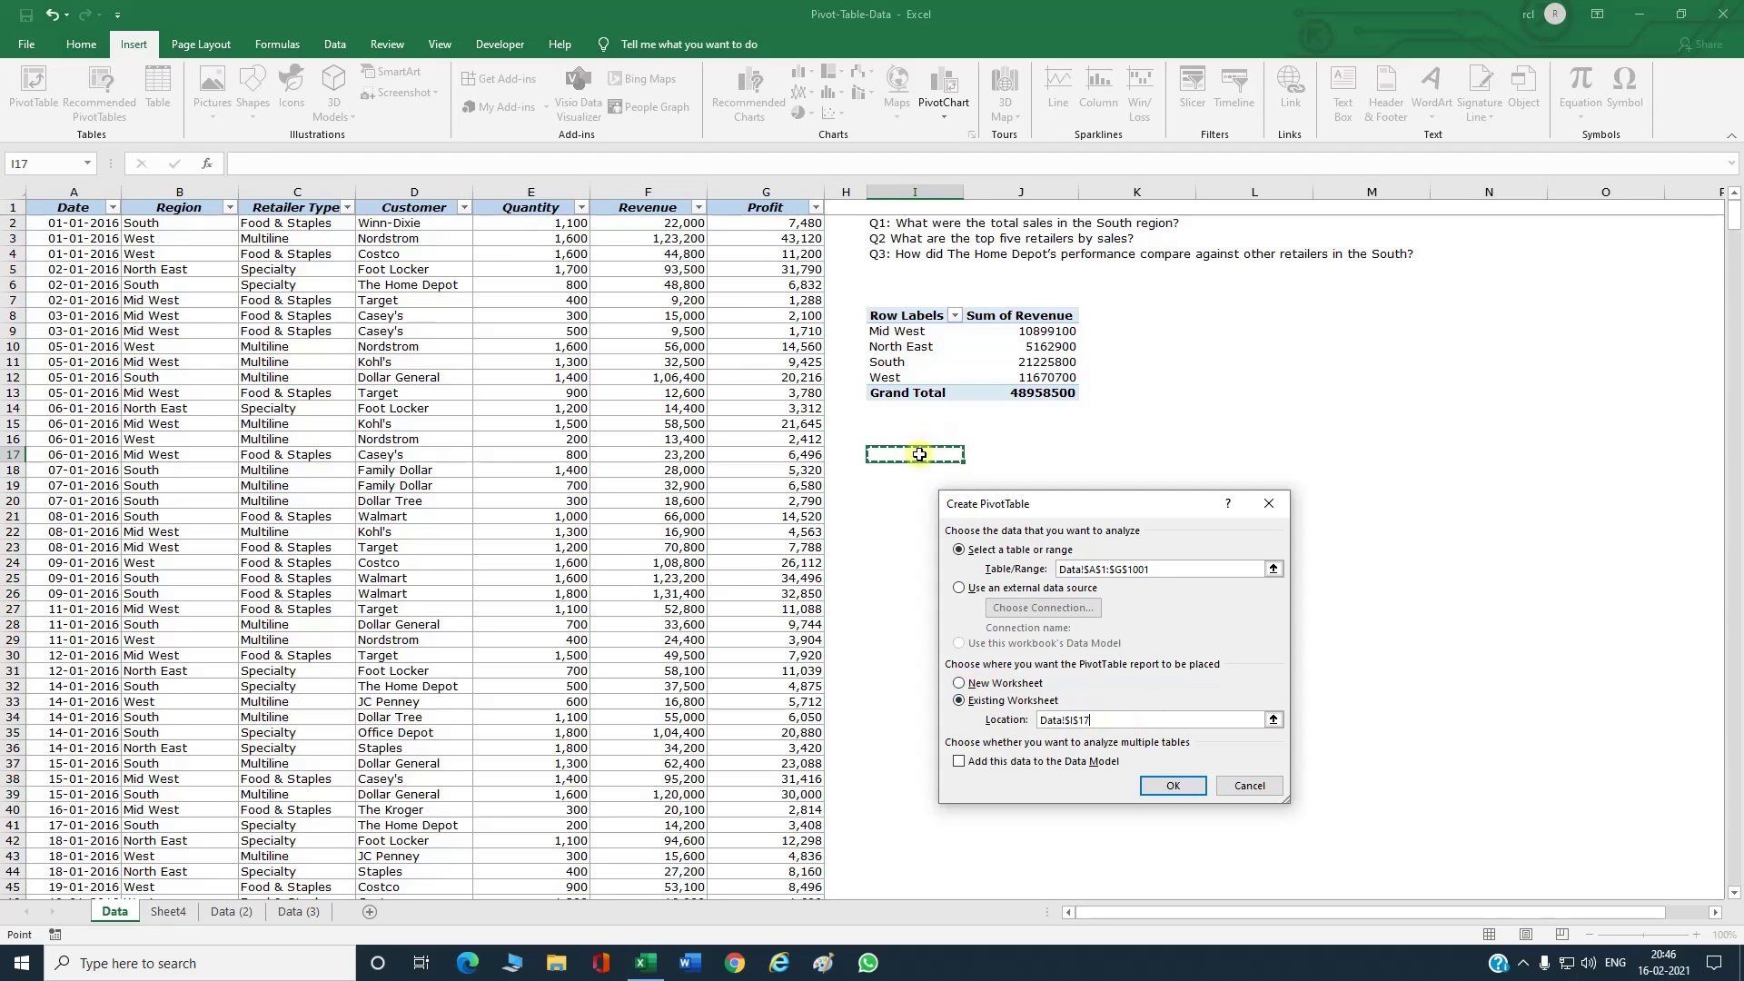
{"action": "left_click", "coordinate": [1170, 786]}
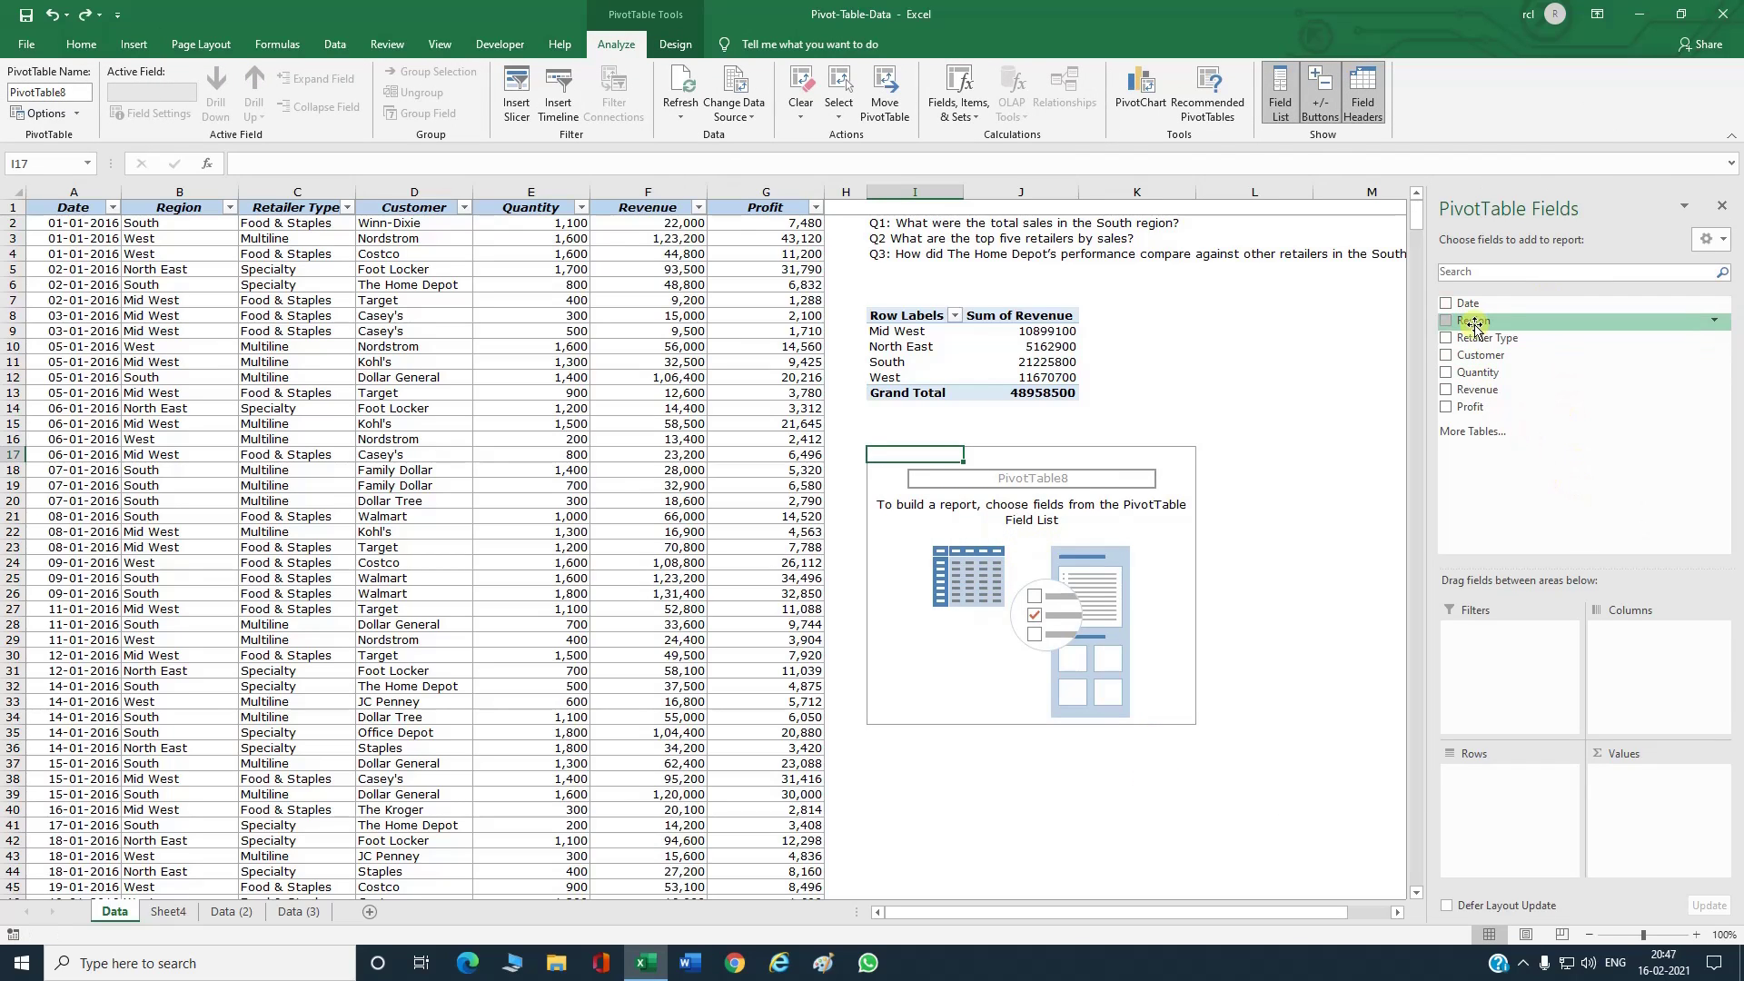
Step: Summarize Revenue by Region in the PivotTable at I17, with Region as rows and Revenue as values
{"action": "left_click_drag", "start_coordinate": [1473, 321], "coordinate": [1490, 809]}
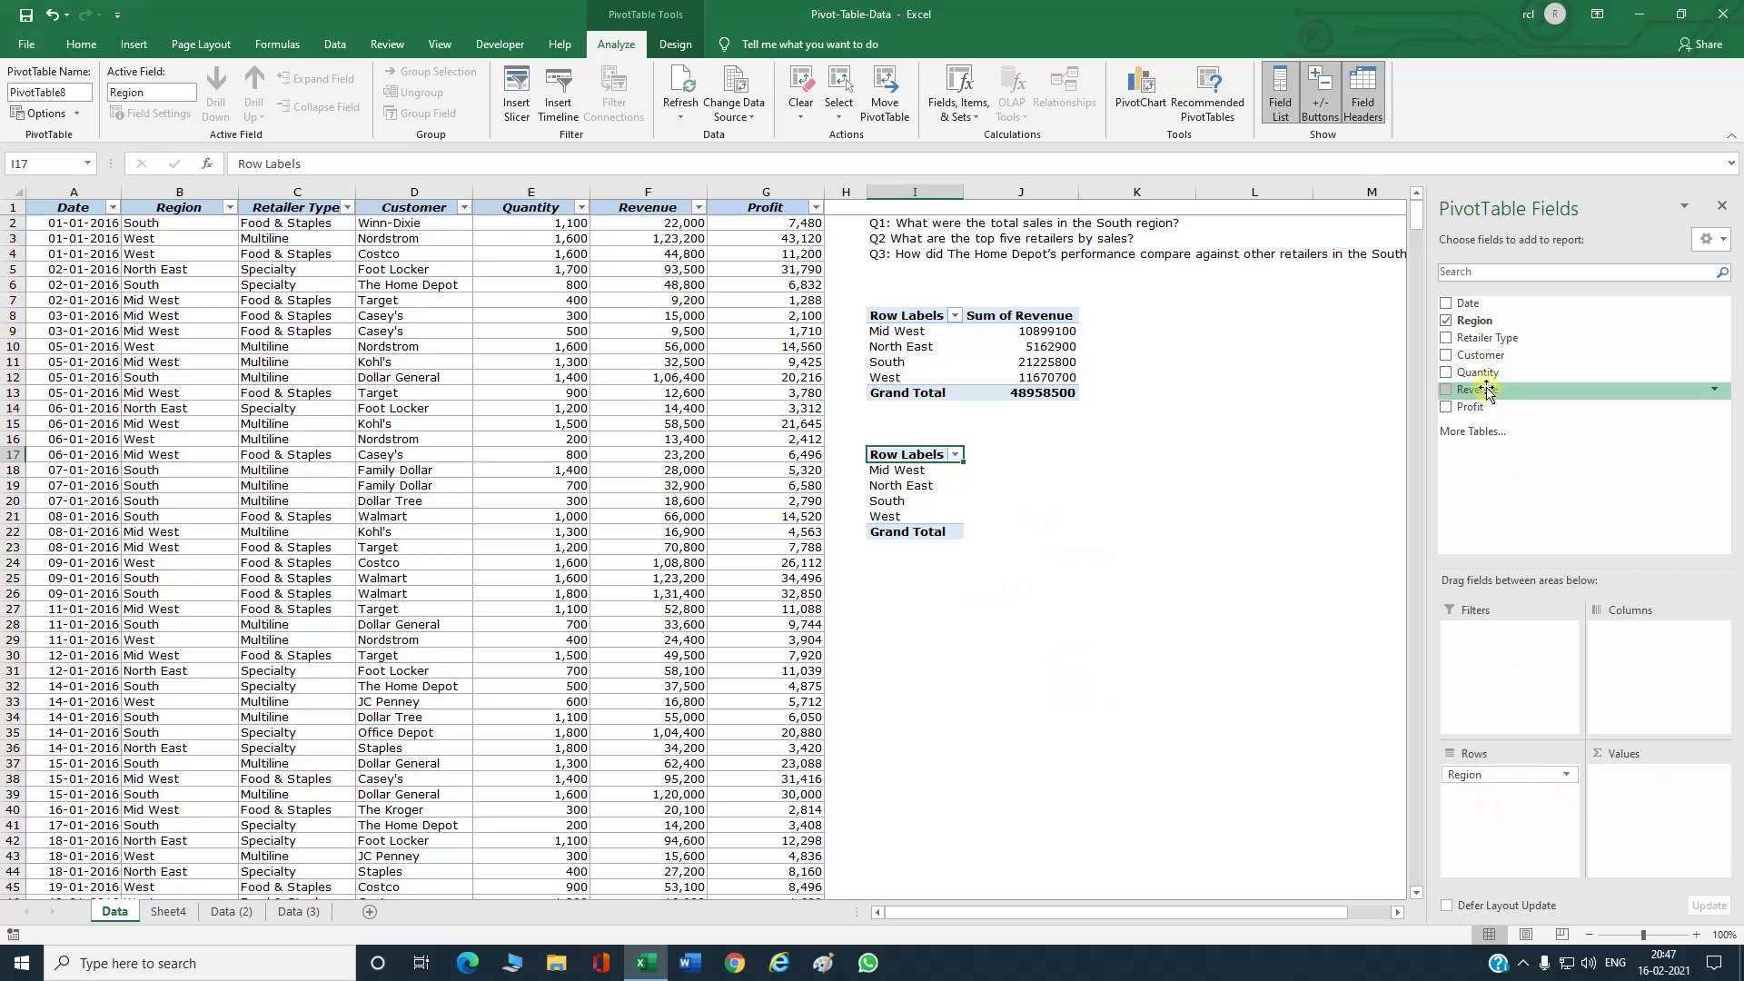
{"action": "left_click_drag", "start_coordinate": [1481, 390], "coordinate": [1686, 809]}
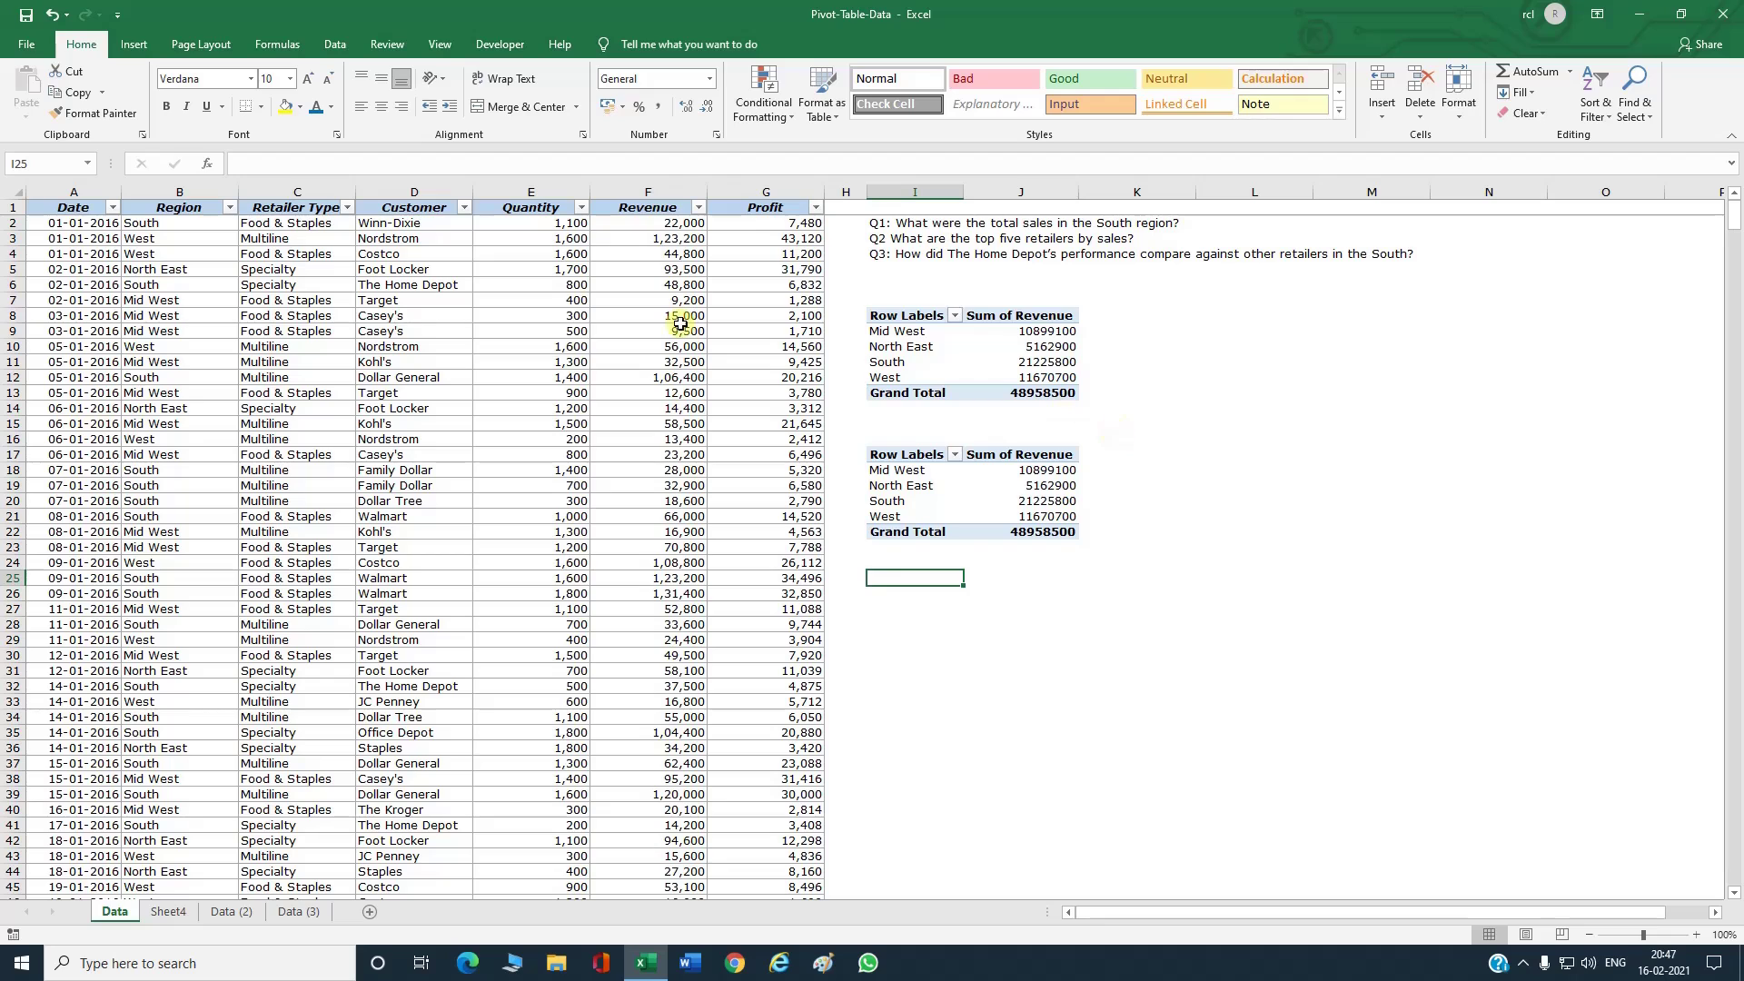
Step: Insert a PivotTable from Data!A1:G1001 into the existing worksheet at cell I25
{"action": "left_click", "coordinate": [133, 44]}
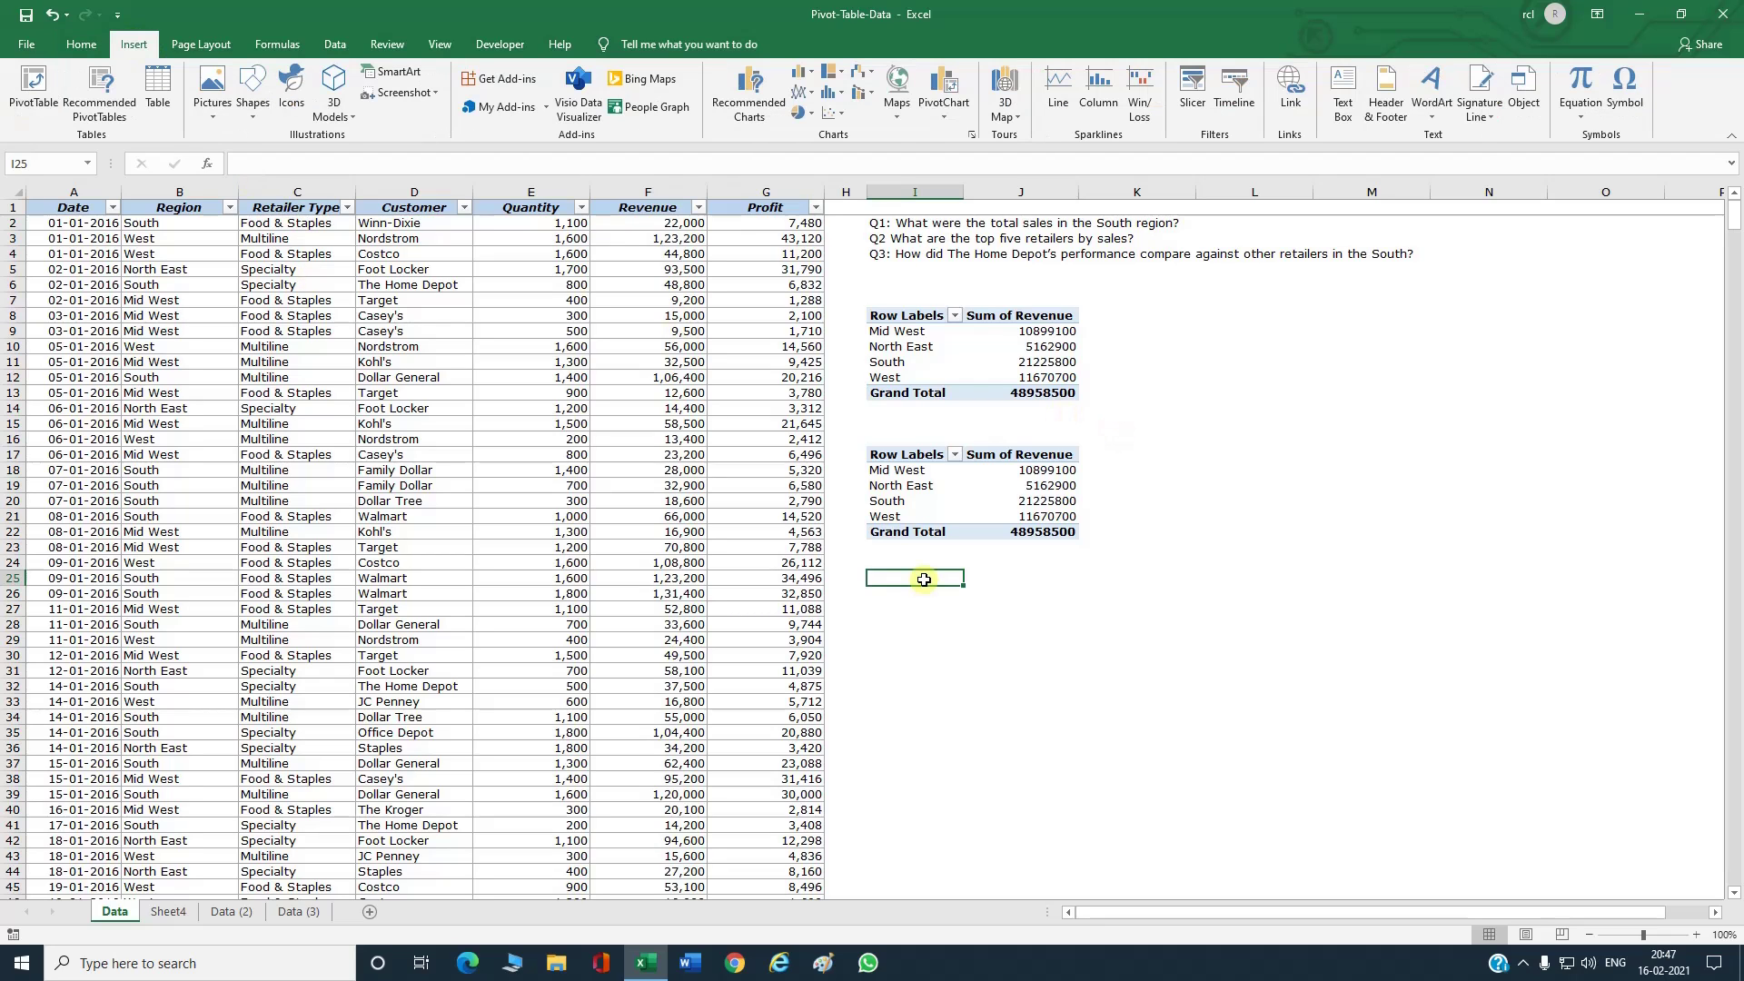
{"action": "left_click", "coordinate": [33, 89]}
{"action": "left_click_drag", "start_coordinate": [73, 209], "coordinate": [740, 213]}
{"action": "key", "text": "ctrl+shift+Down"}
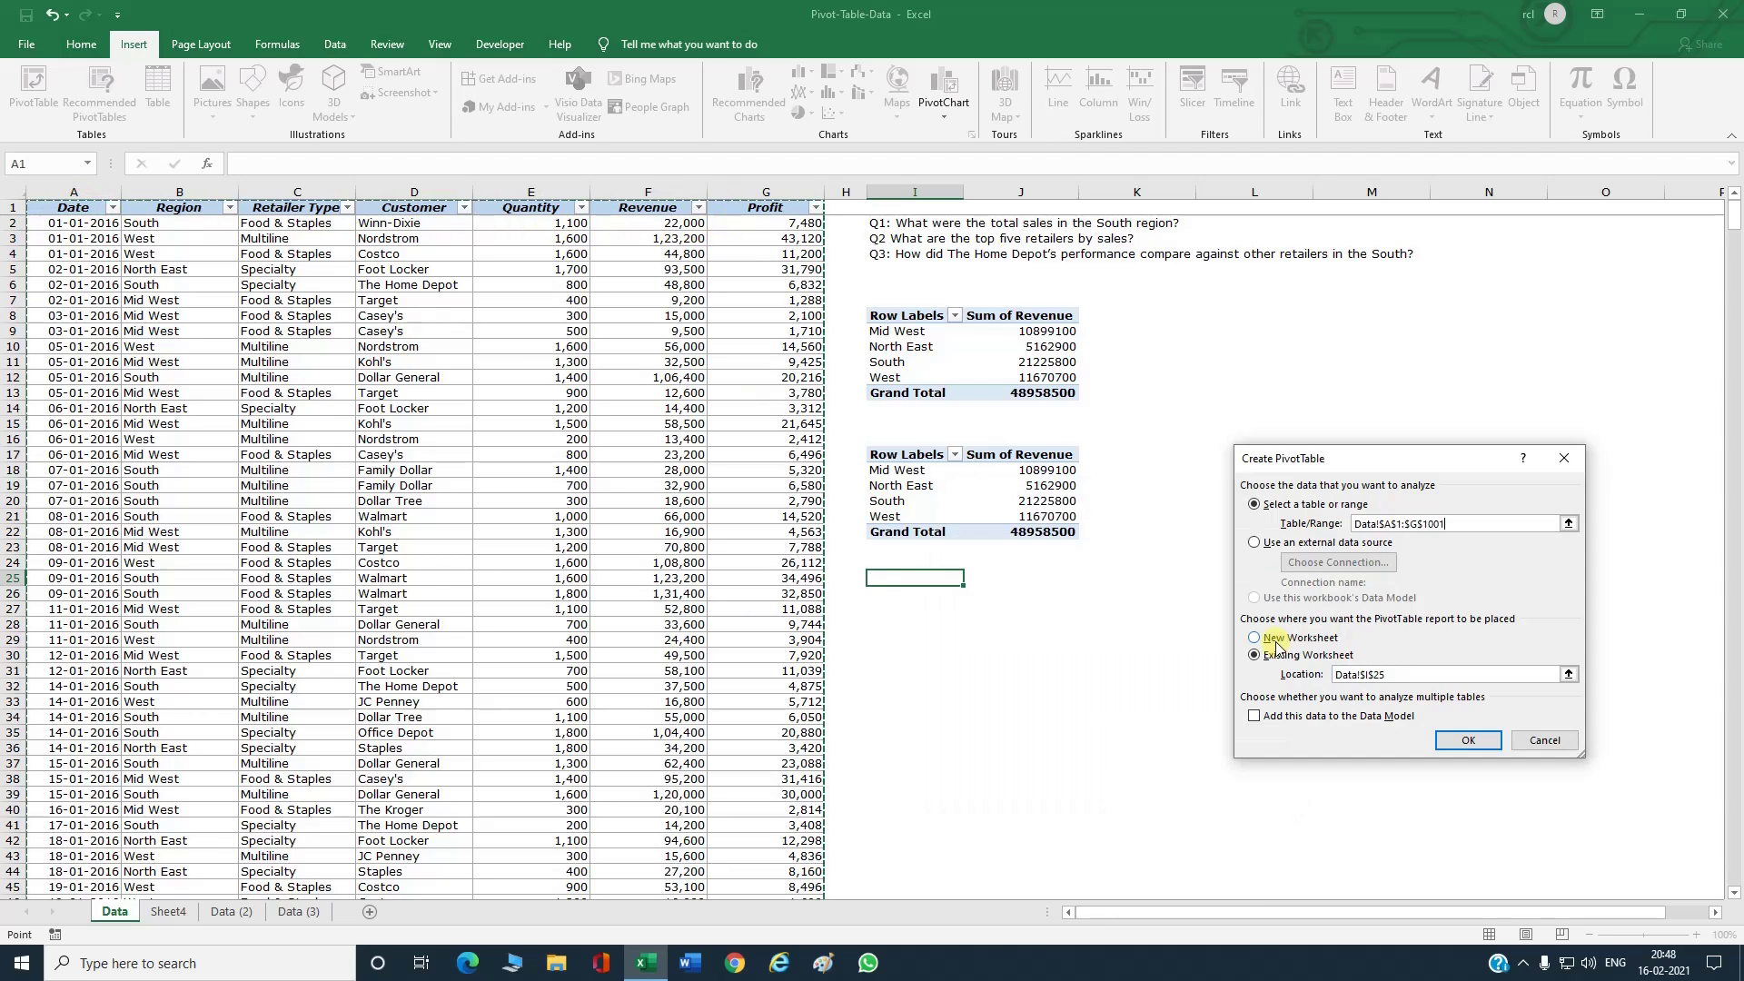
{"action": "left_click_drag", "start_coordinate": [1400, 674], "coordinate": [1293, 672]}
{"action": "key", "text": "BackSpace"}
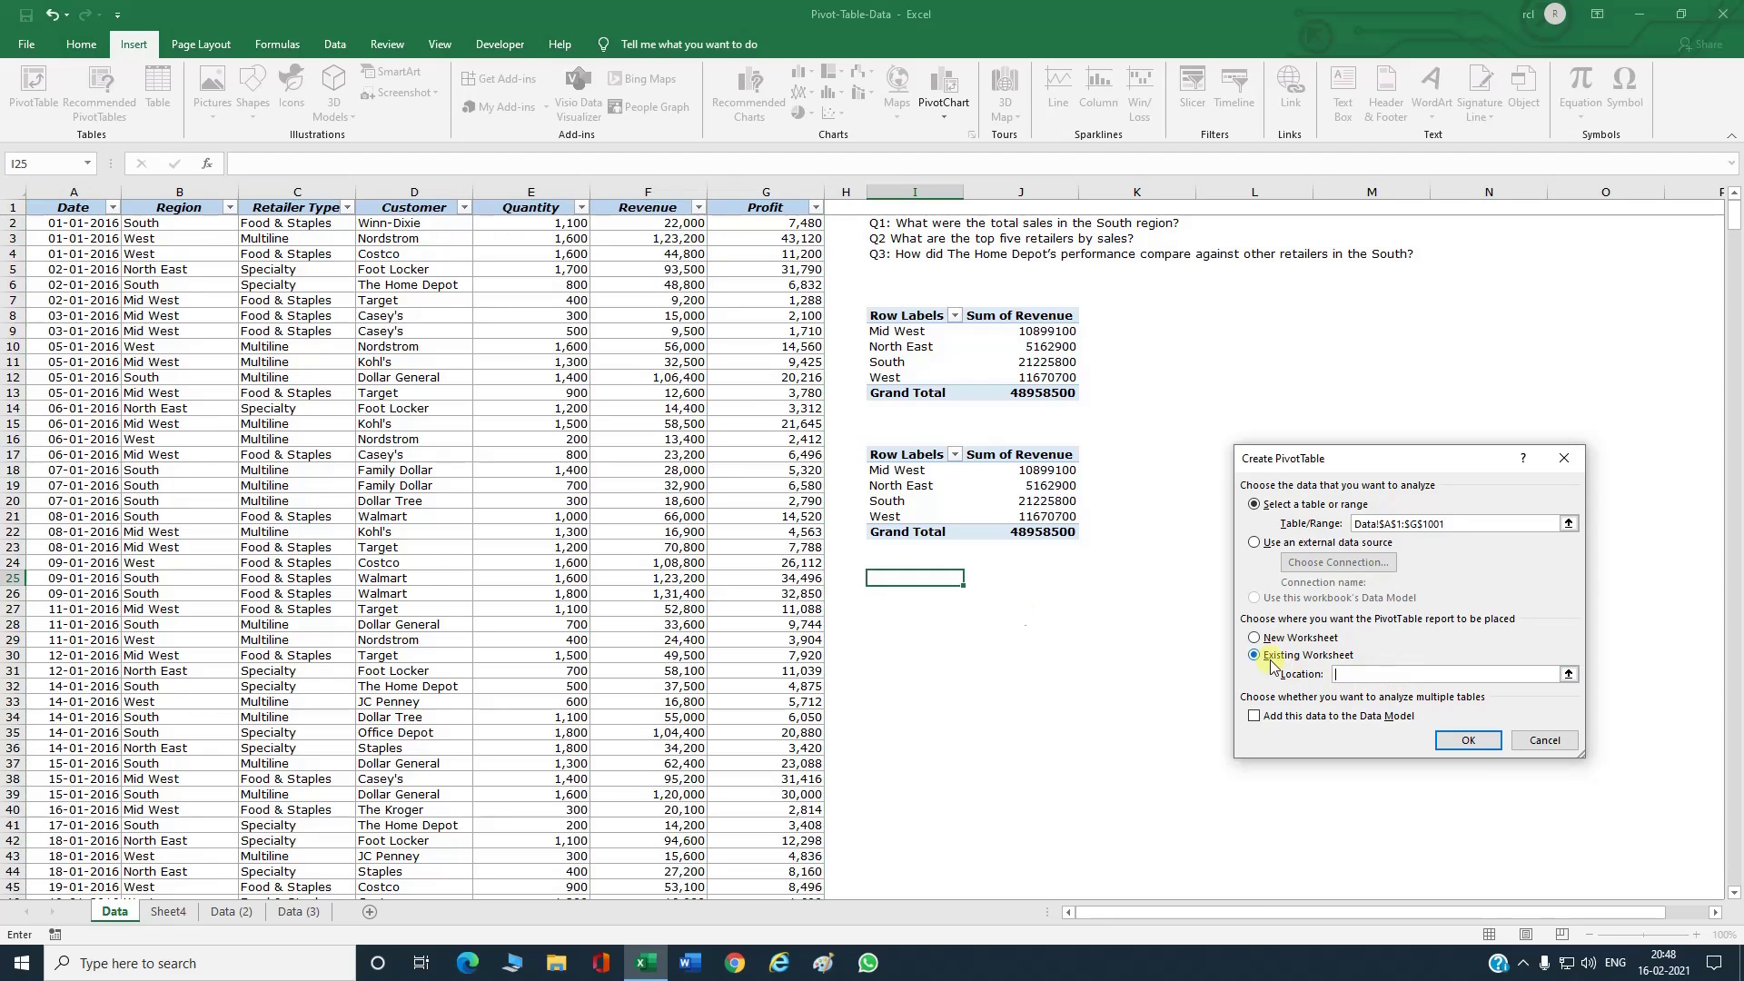
{"action": "left_click", "coordinate": [917, 581]}
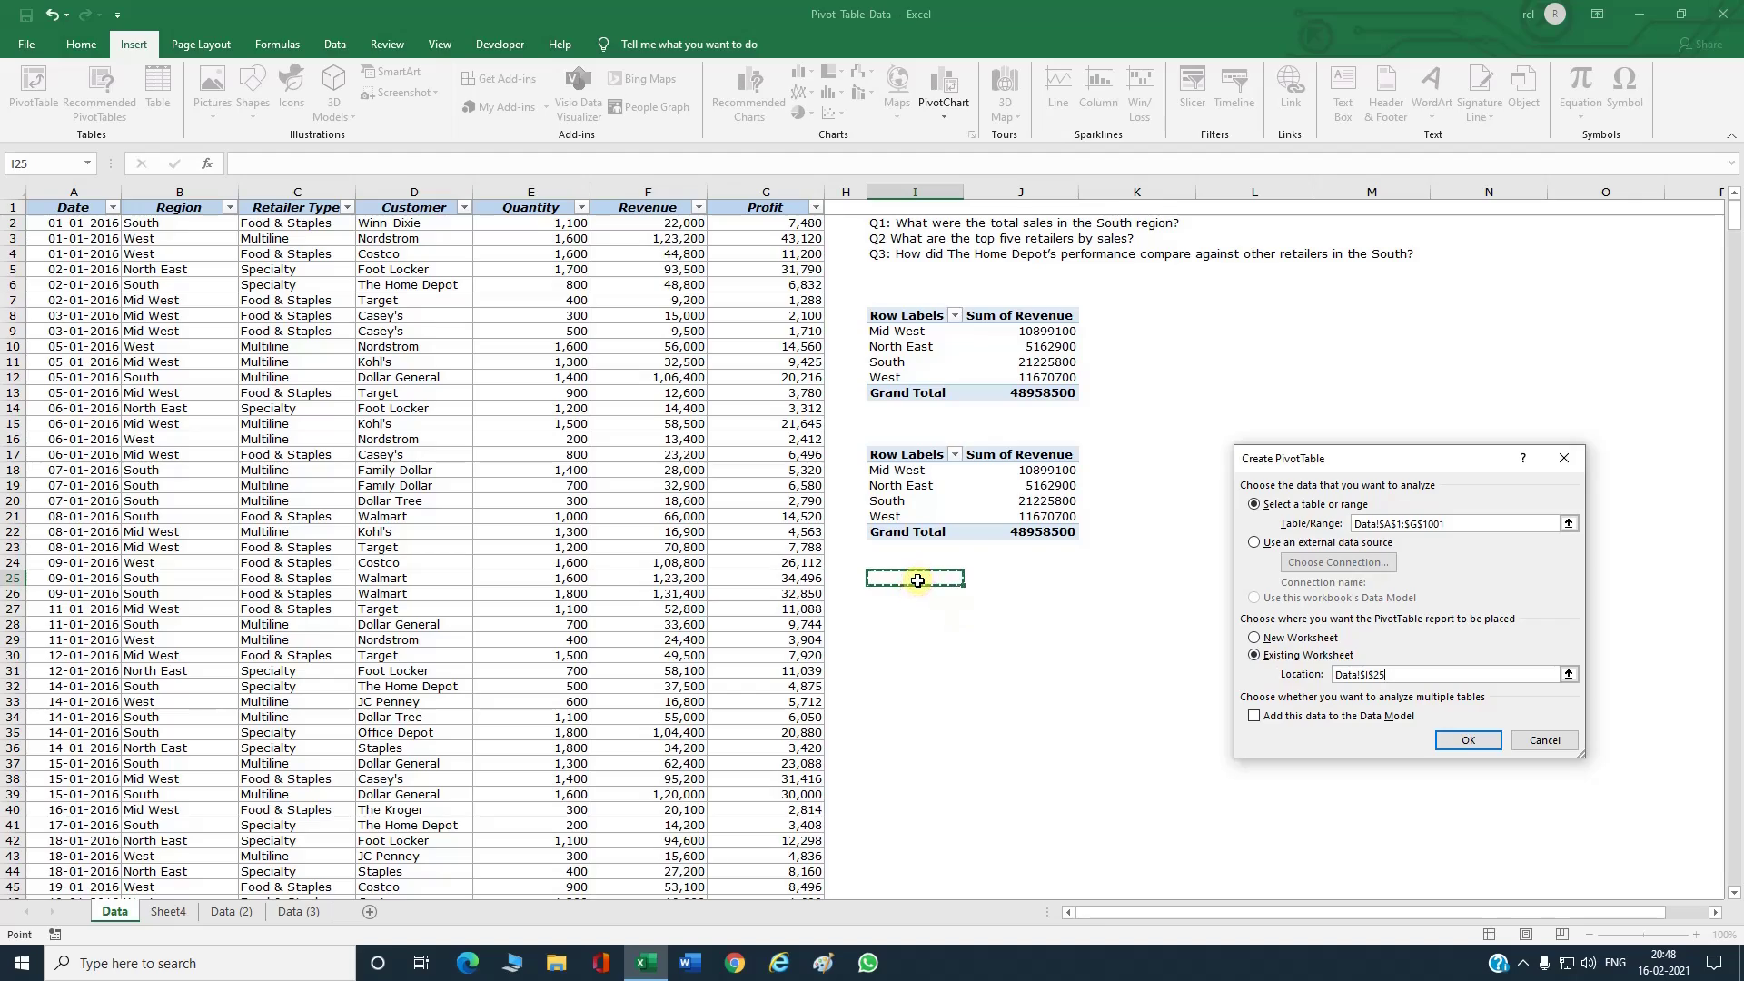
{"action": "key", "text": "Return"}
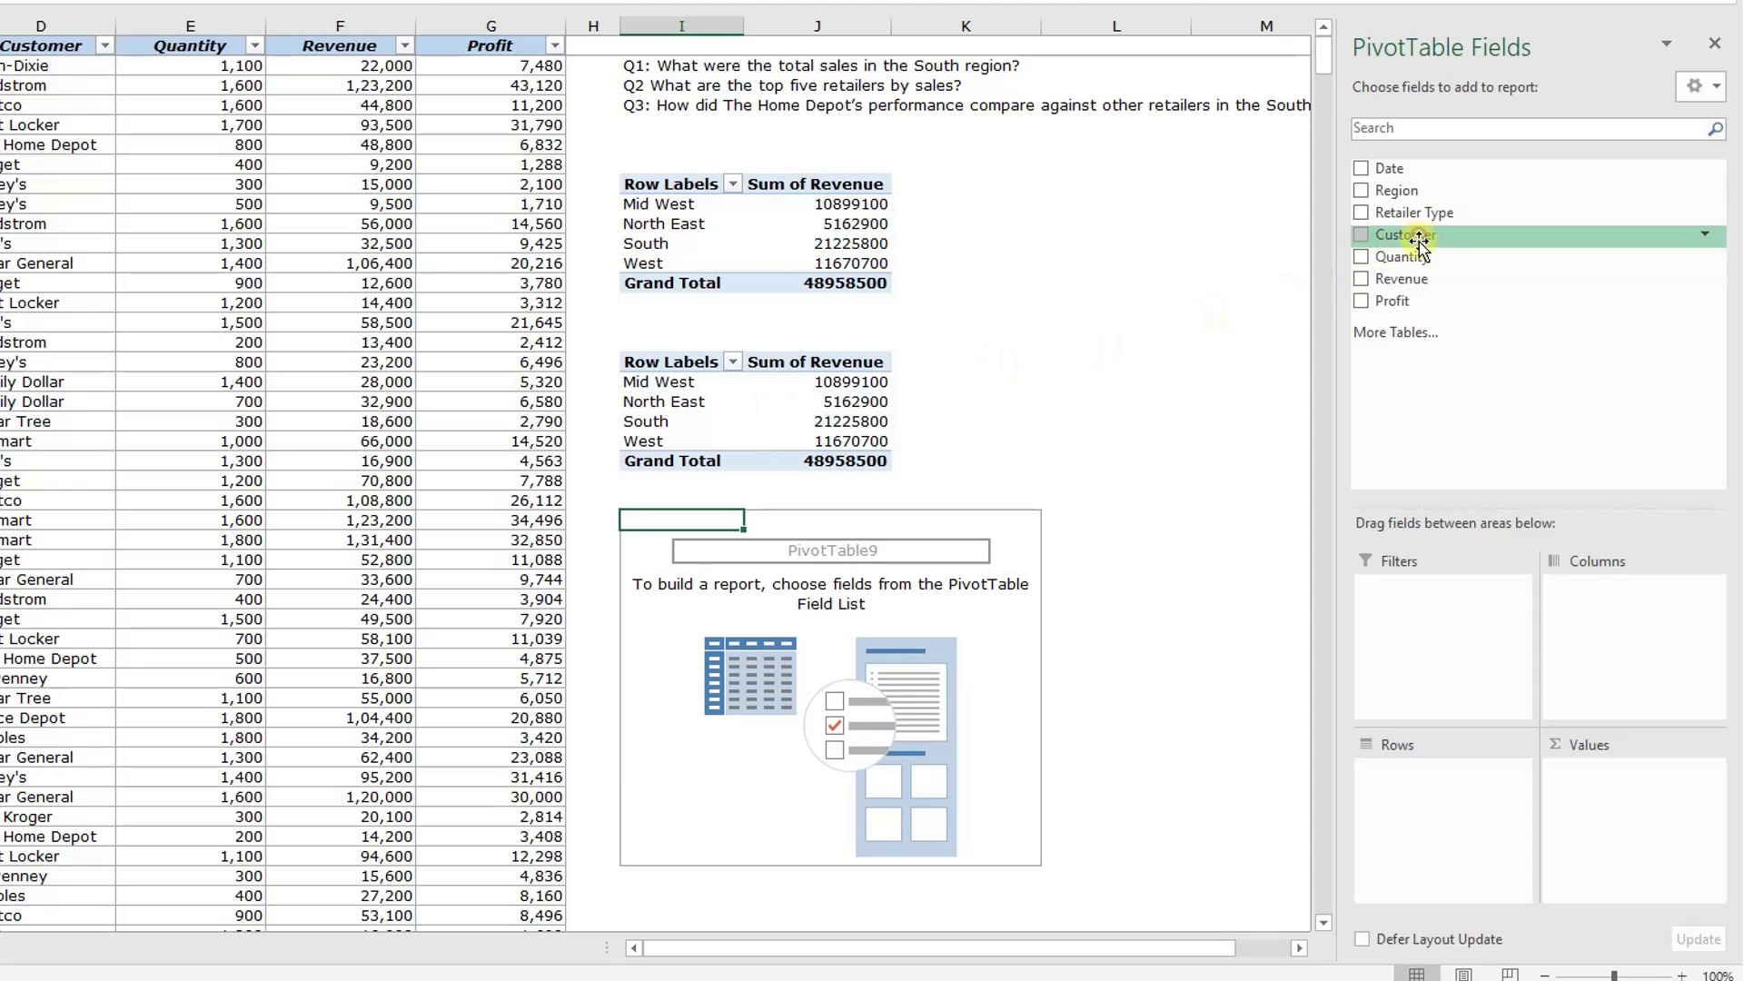
Step: Lay out the PivotTable at I25 with Customer as rows and the sum of Revenue as values
{"action": "left_click_drag", "start_coordinate": [1419, 244], "coordinate": [1463, 794]}
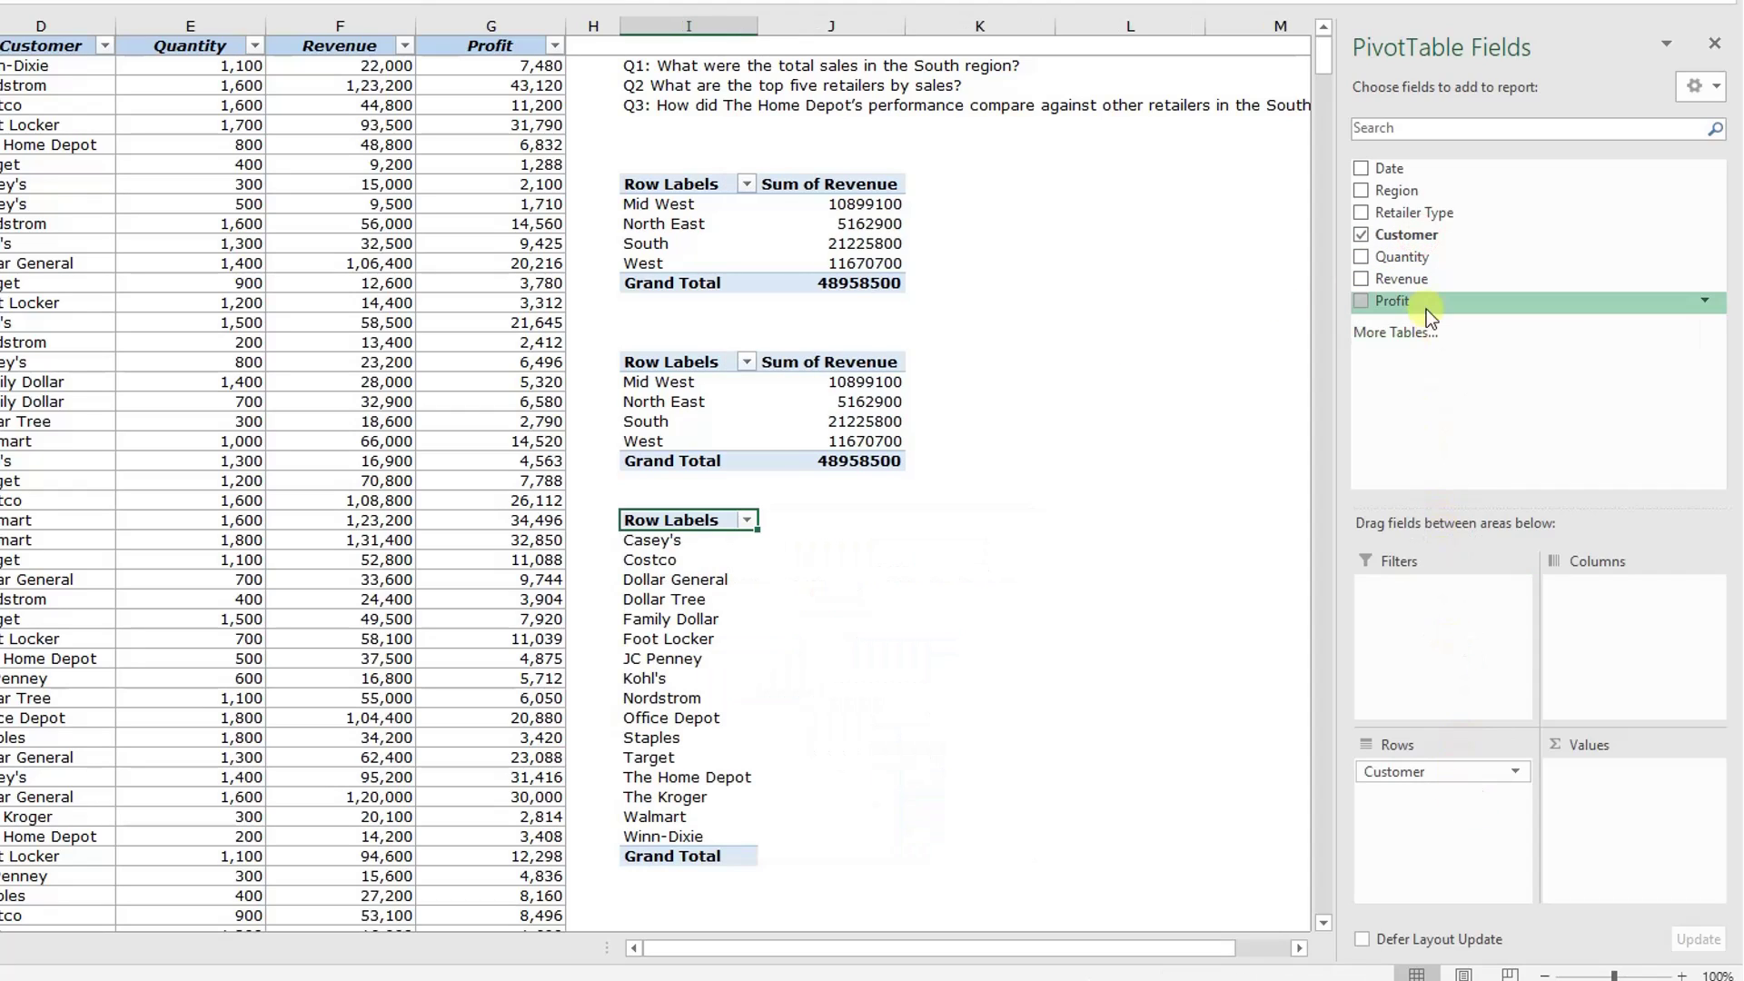
{"action": "left_click_drag", "start_coordinate": [1413, 283], "coordinate": [1626, 791]}
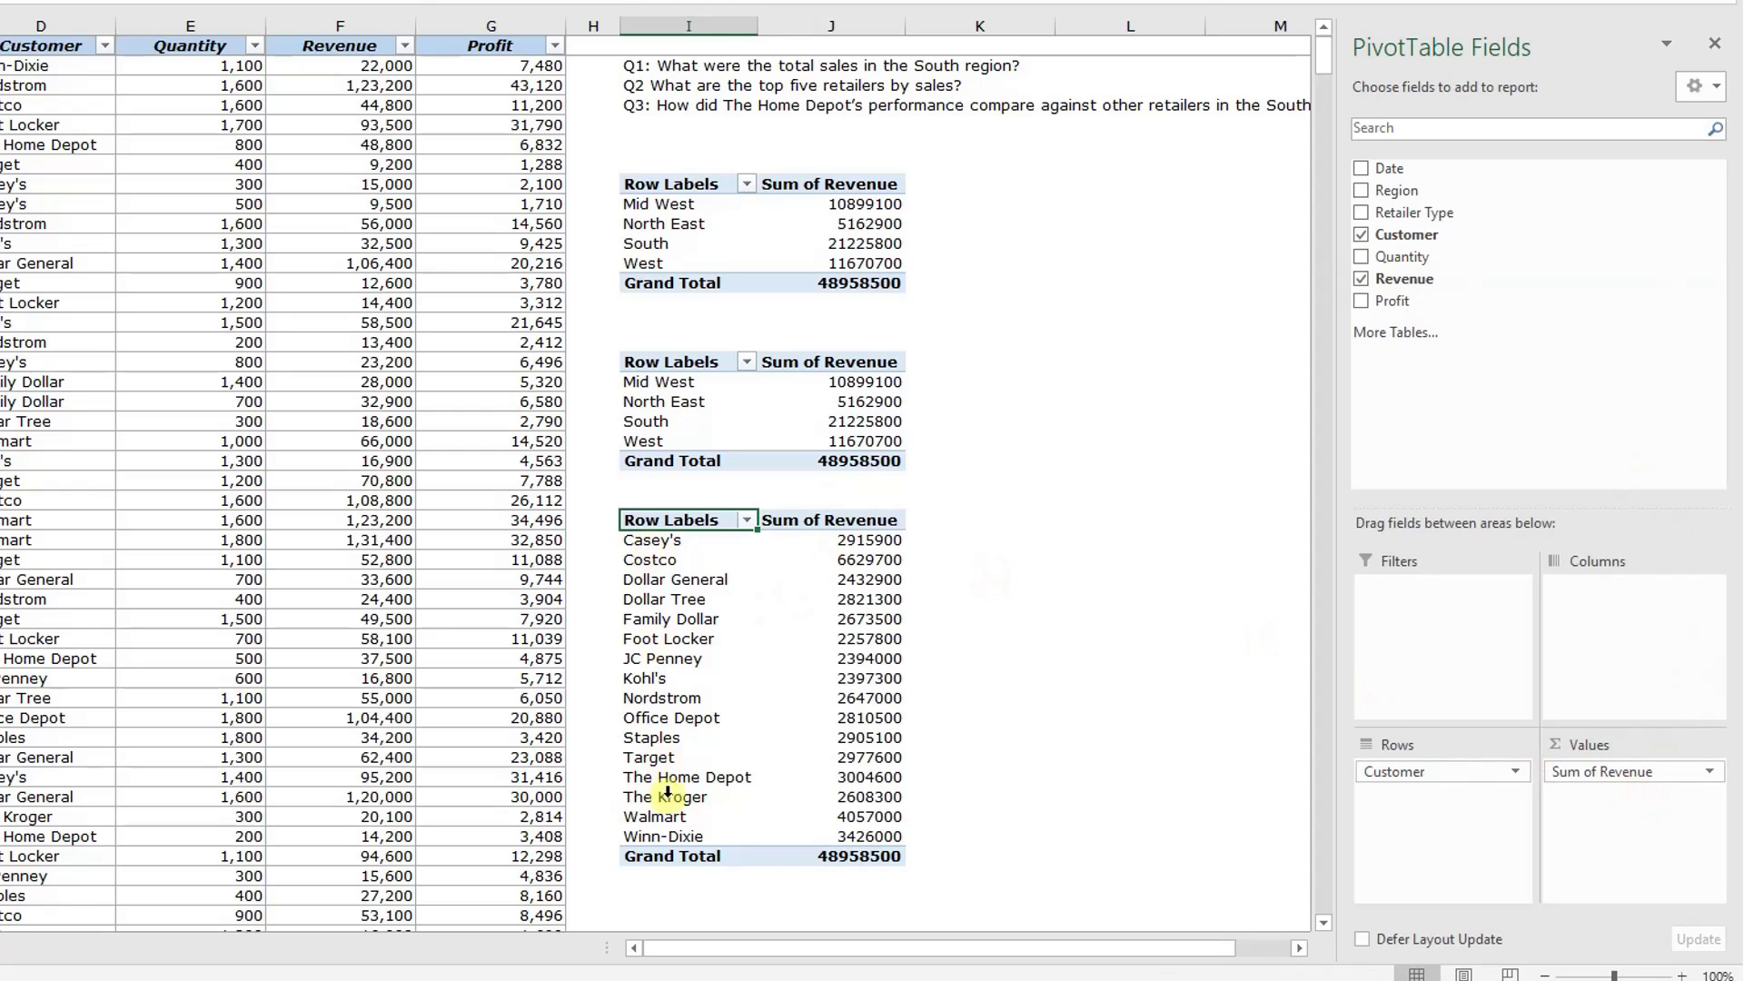
Step: Sort the customer PivotTable by revenue from largest to smallest and colour the top five revenue values blue
{"action": "mouse_move", "coordinate": [857, 544]}
{"action": "right_click", "coordinate": [857, 580]}
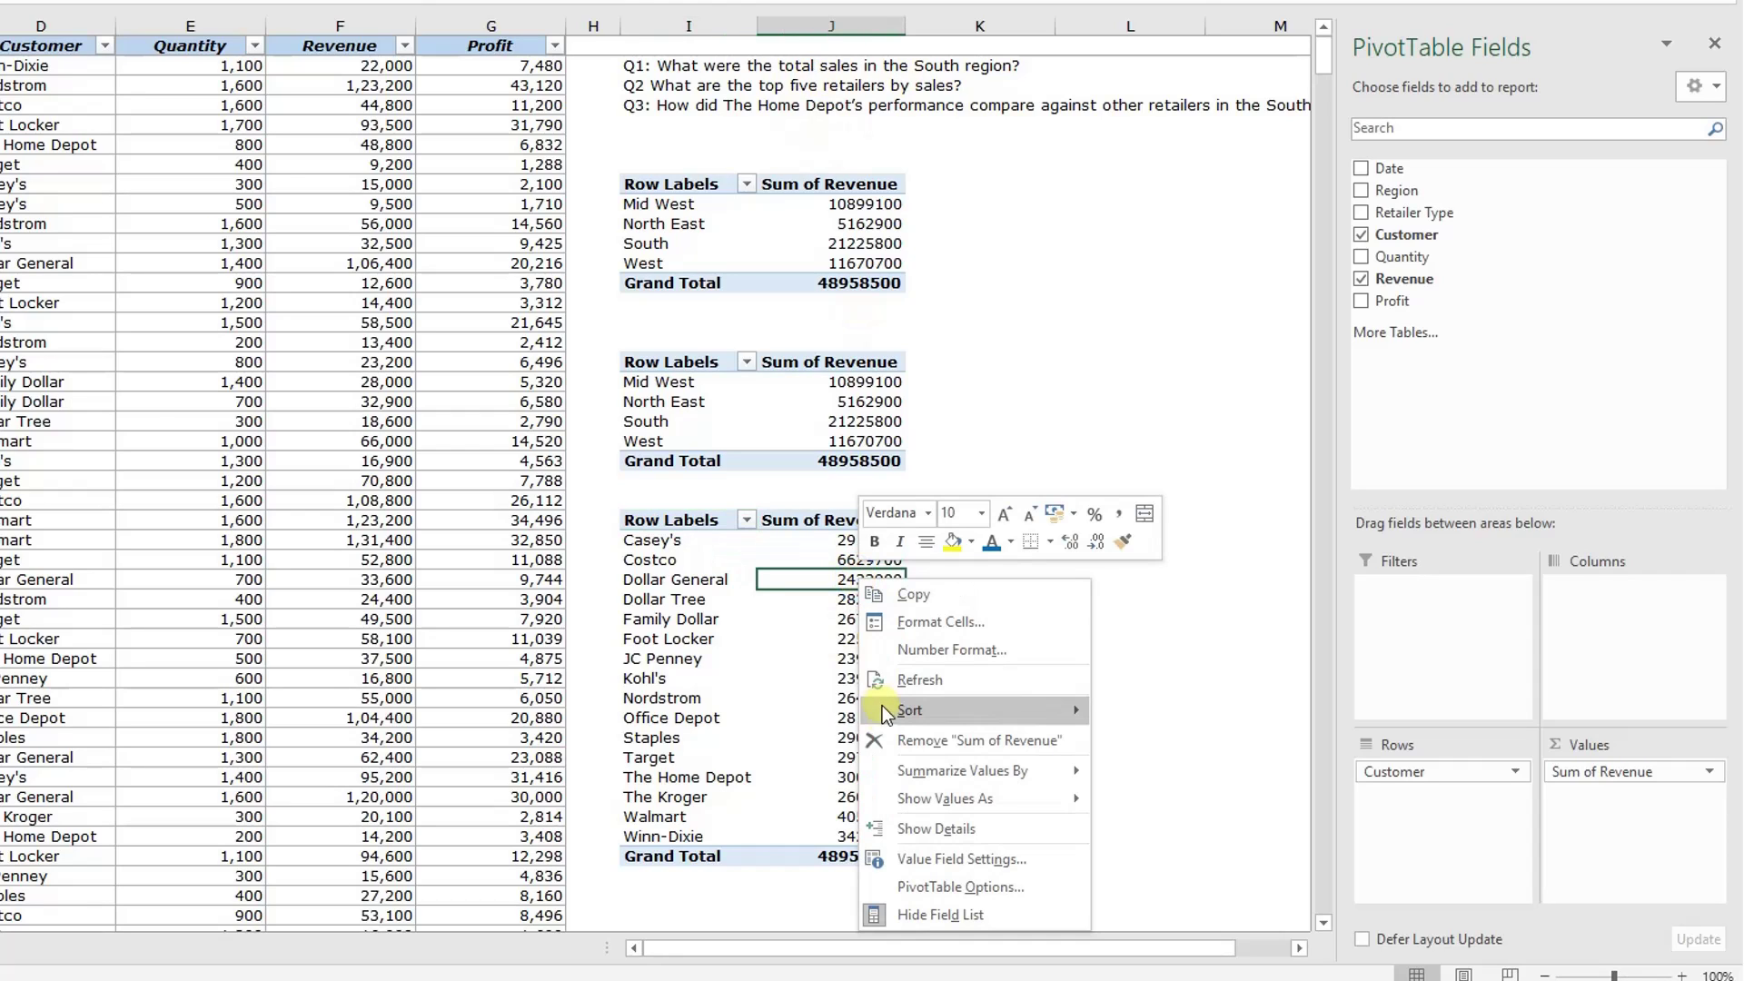
{"action": "mouse_move", "coordinate": [908, 709]}
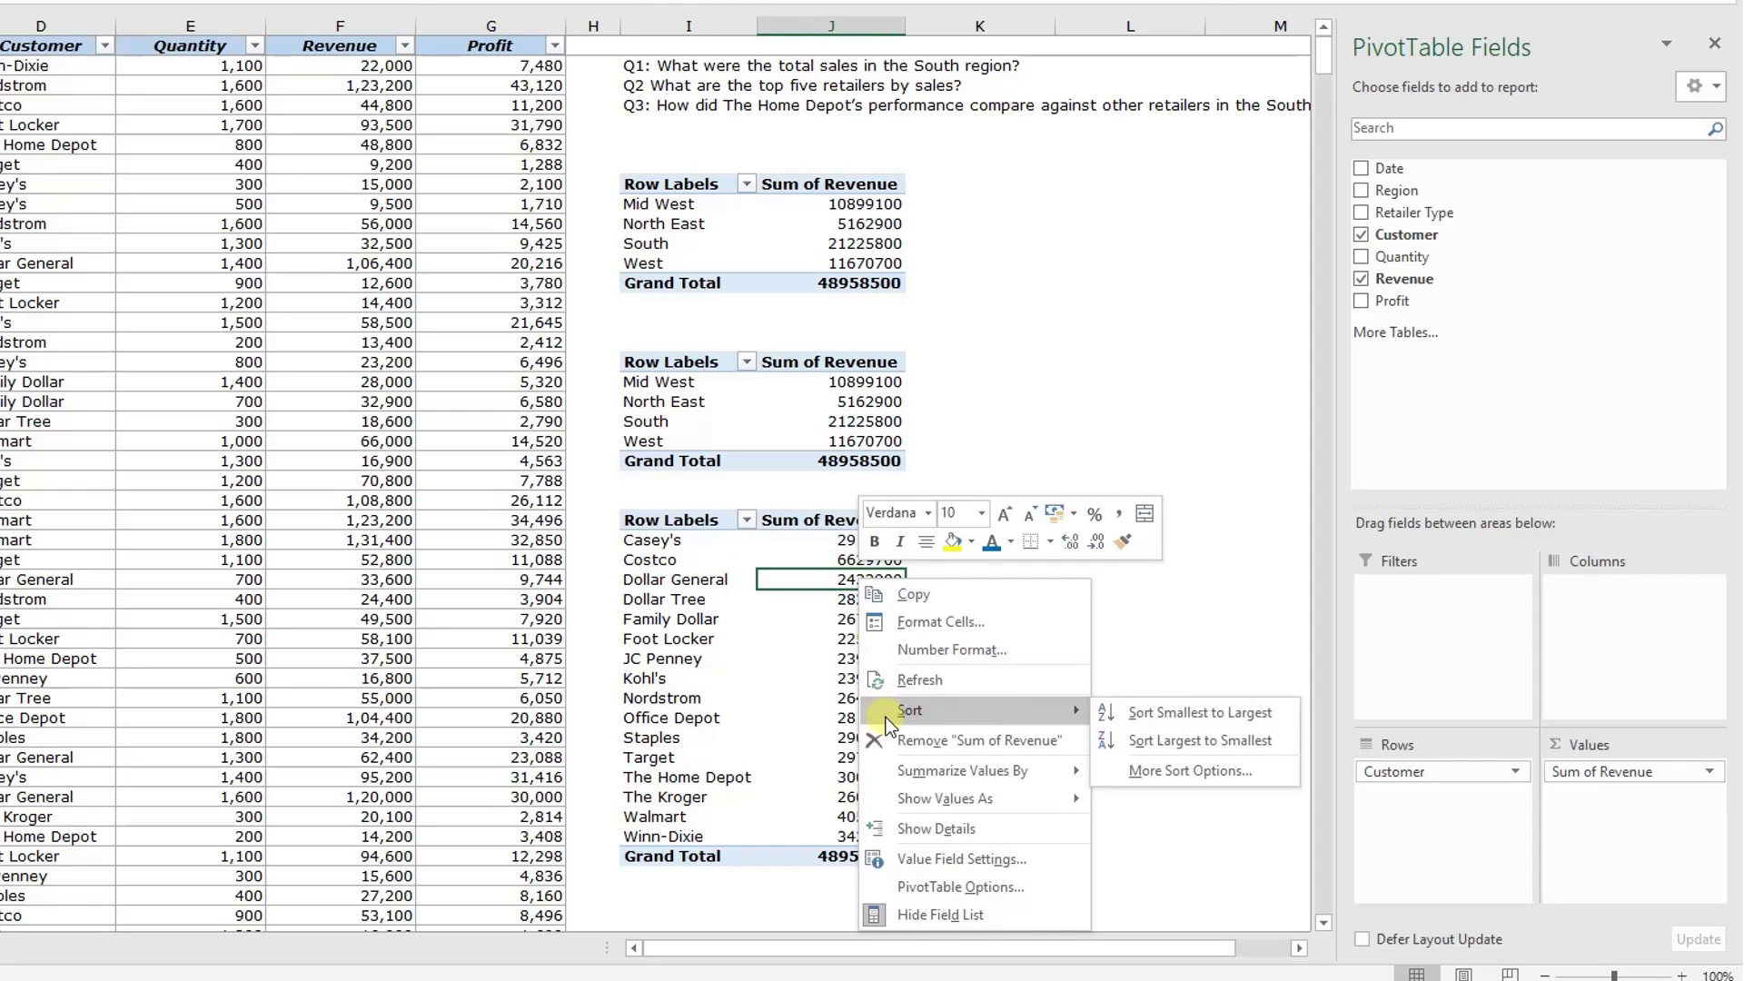
{"action": "left_click", "coordinate": [1145, 740]}
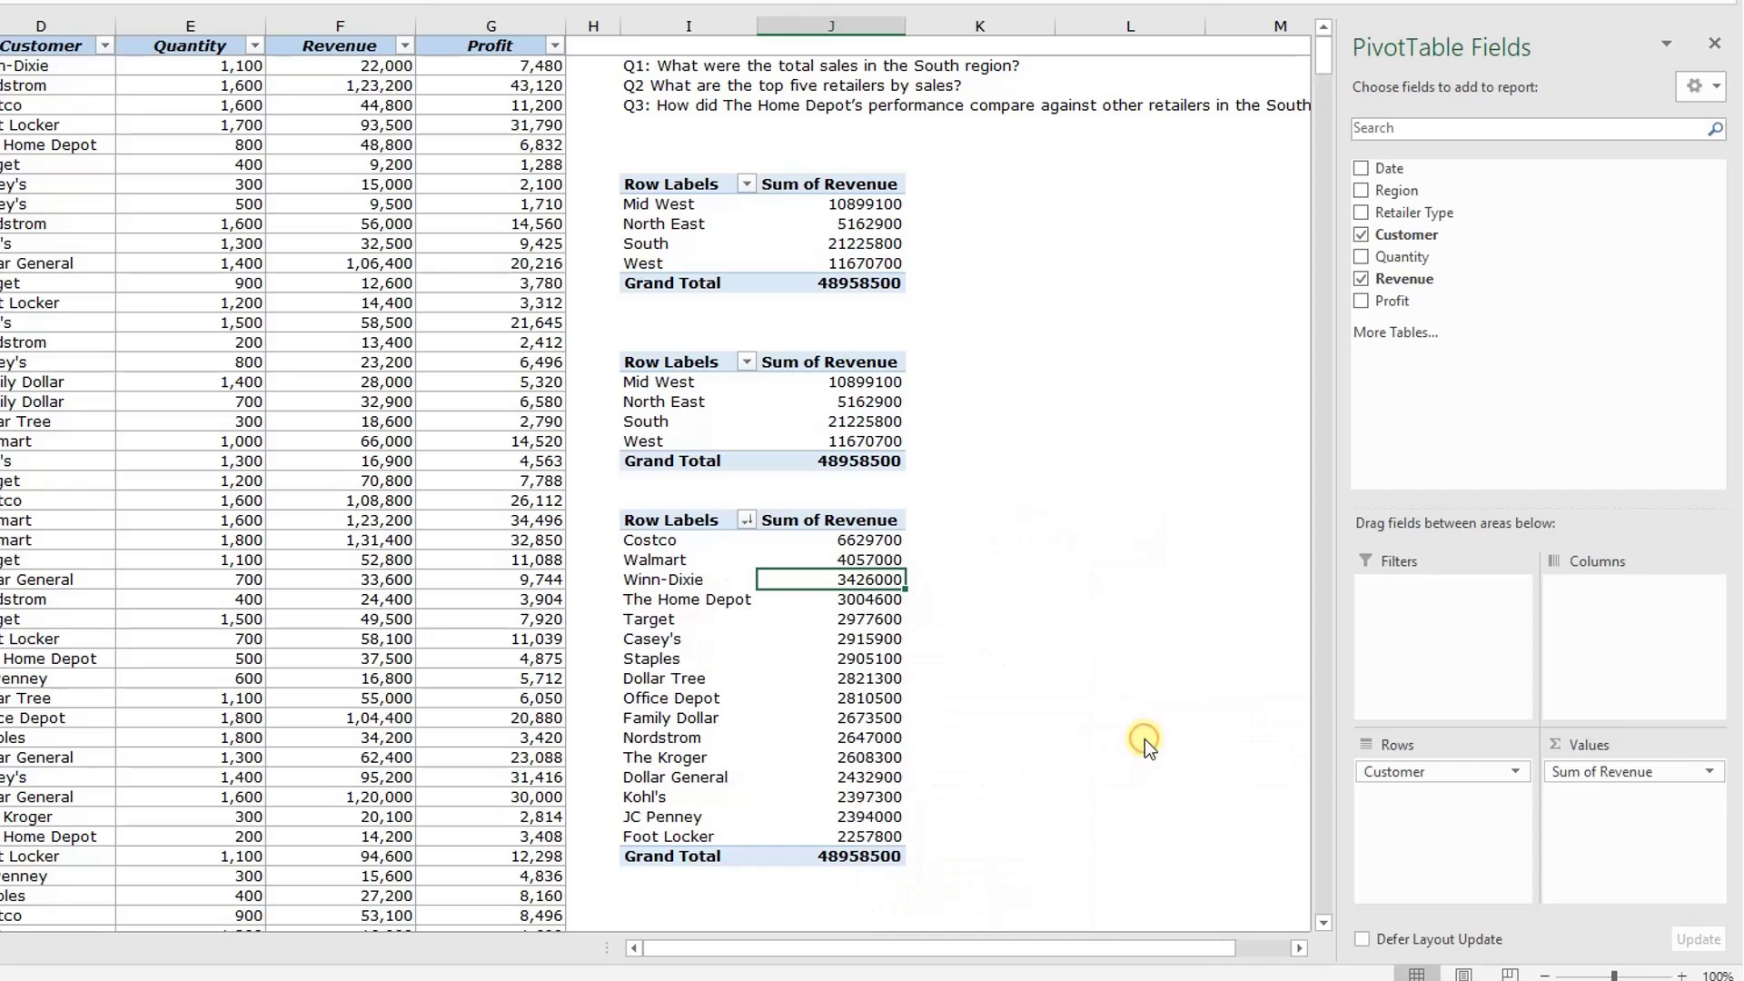
{"action": "left_click_drag", "start_coordinate": [873, 537], "coordinate": [867, 615]}
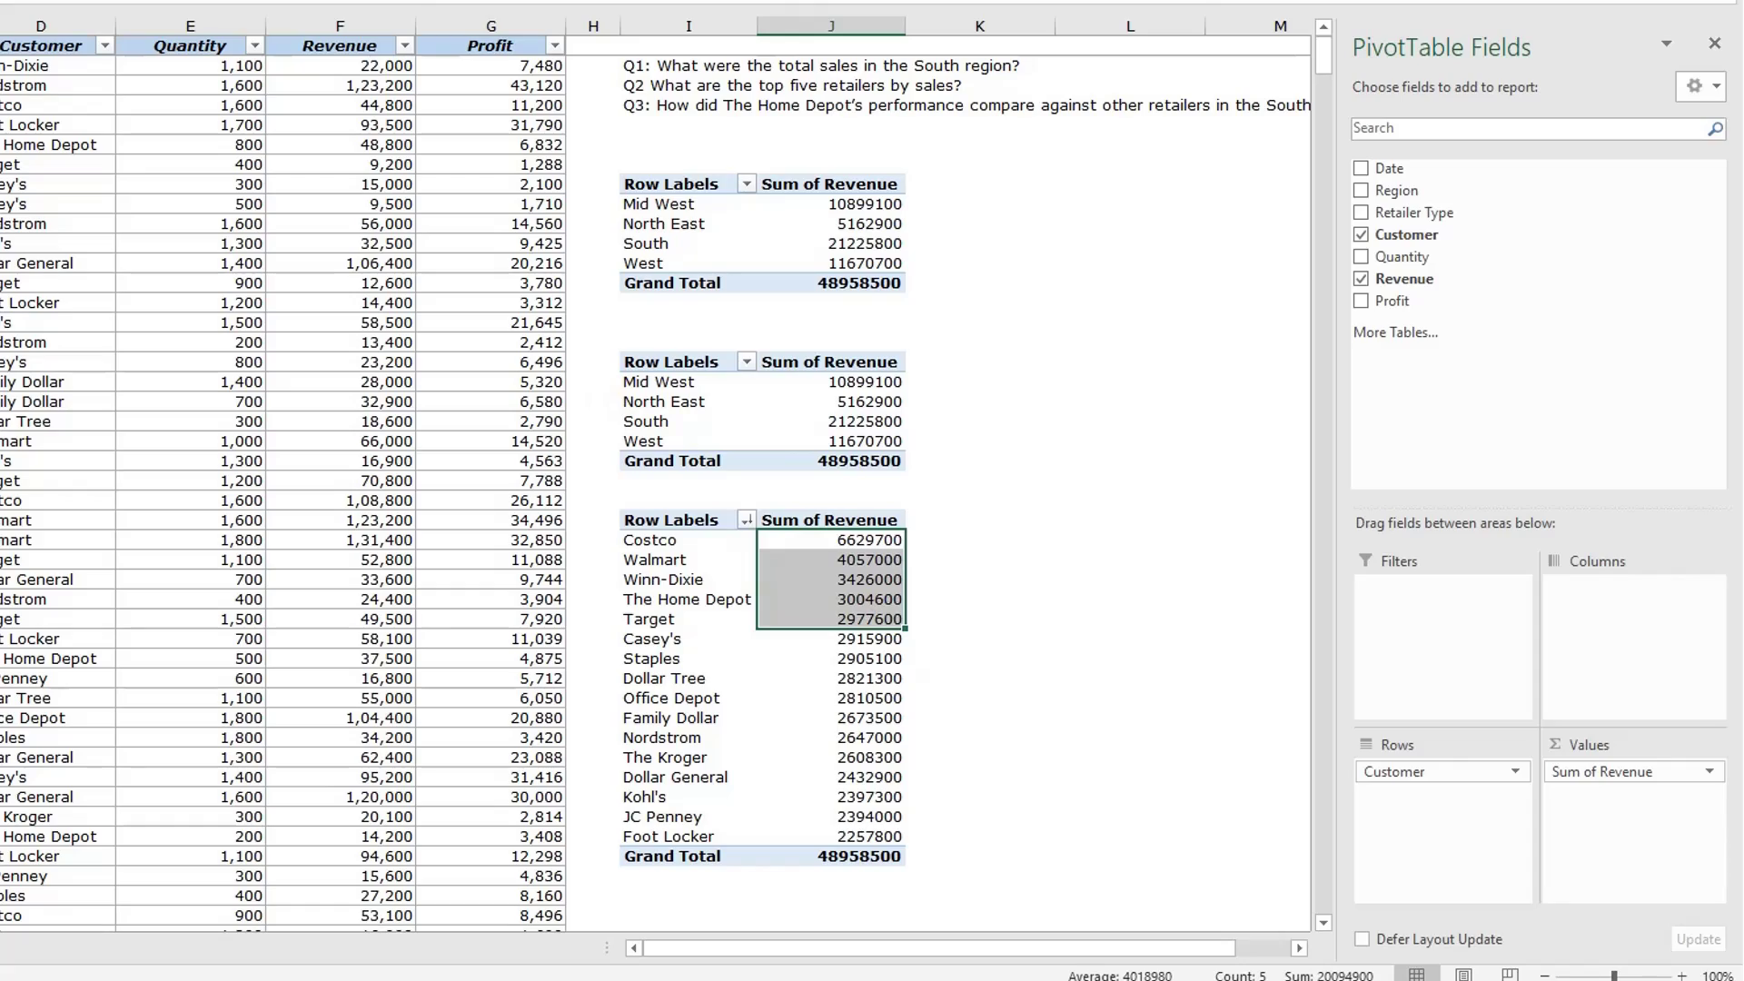
{"action": "left_click", "coordinate": [870, 716]}
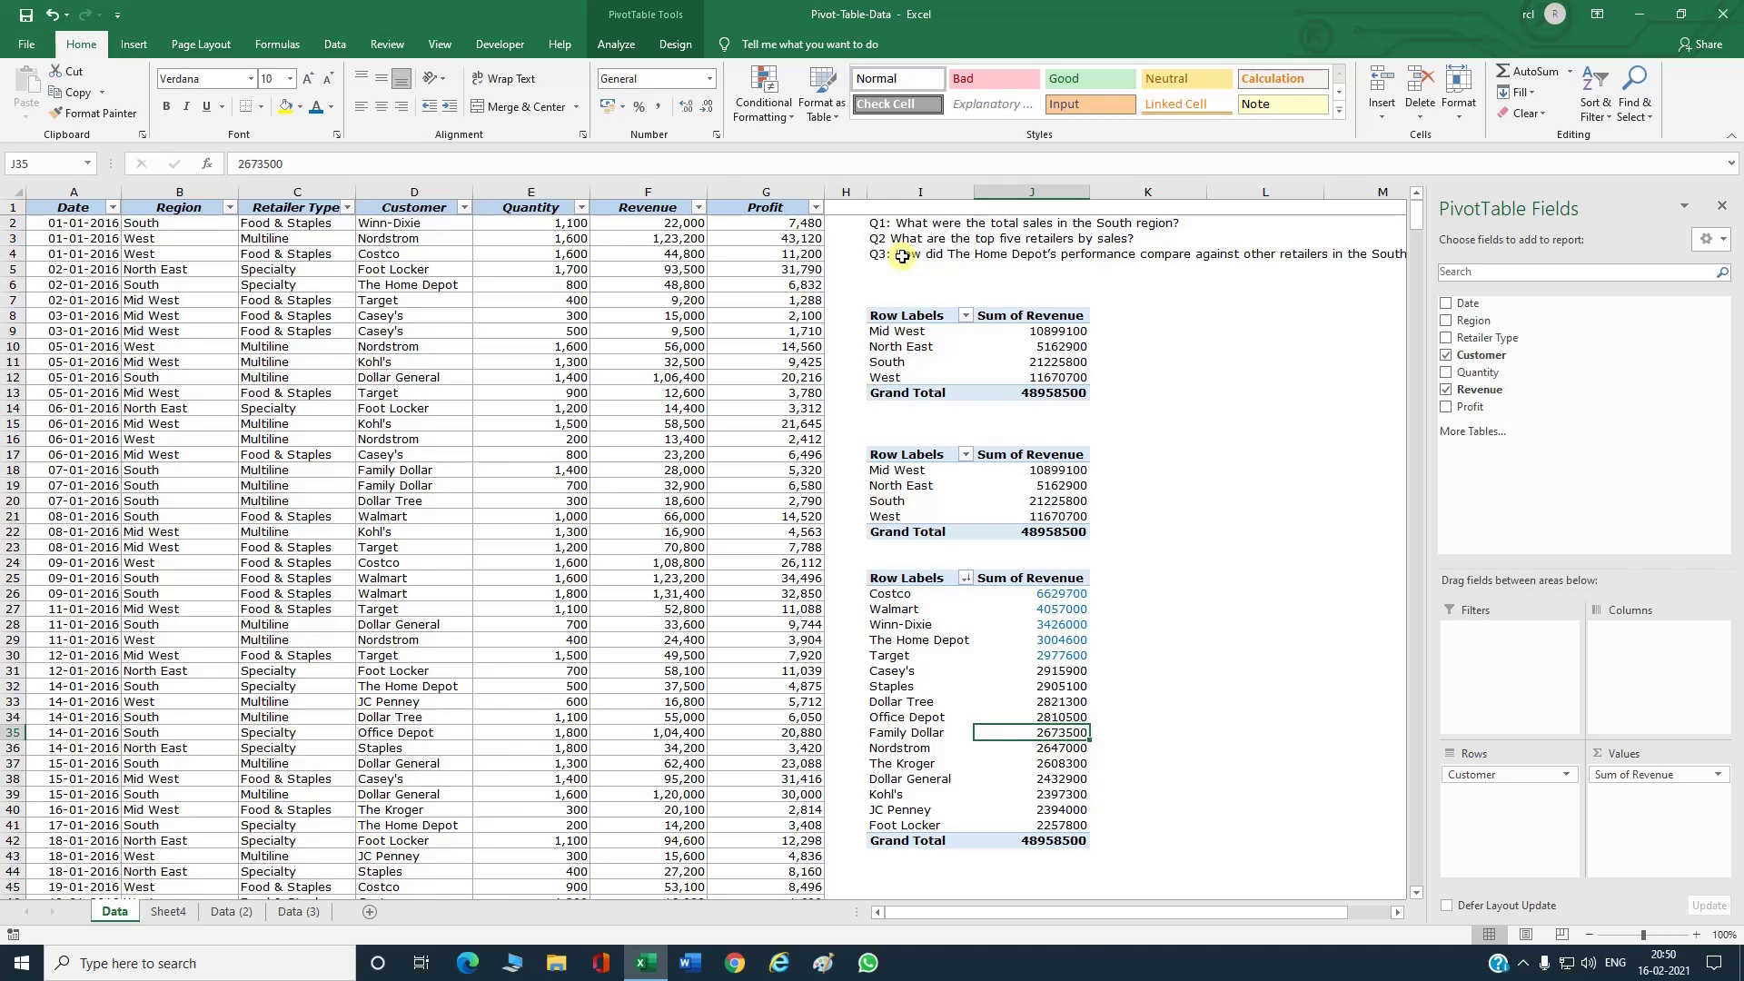
Step: Insert another PivotTable from Data!A1:G1001 into the existing worksheet at cell L8
{"action": "left_click", "coordinate": [1143, 314]}
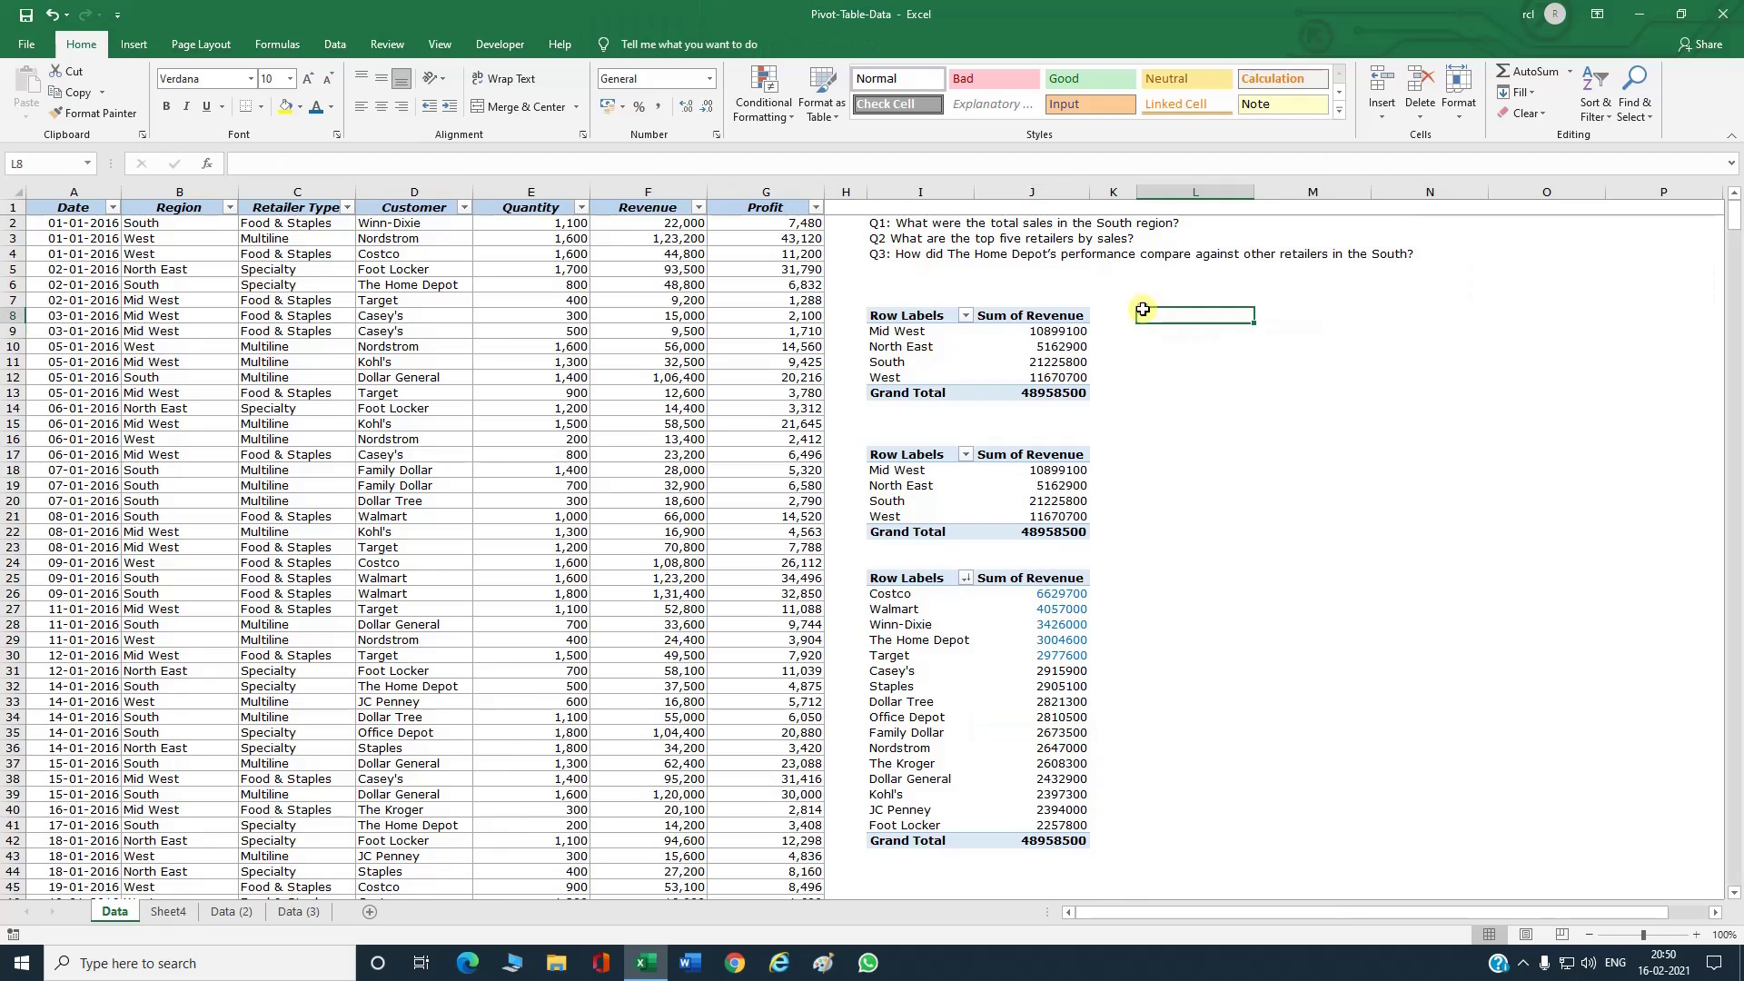
{"action": "left_click", "coordinate": [127, 50]}
{"action": "left_click", "coordinate": [33, 91]}
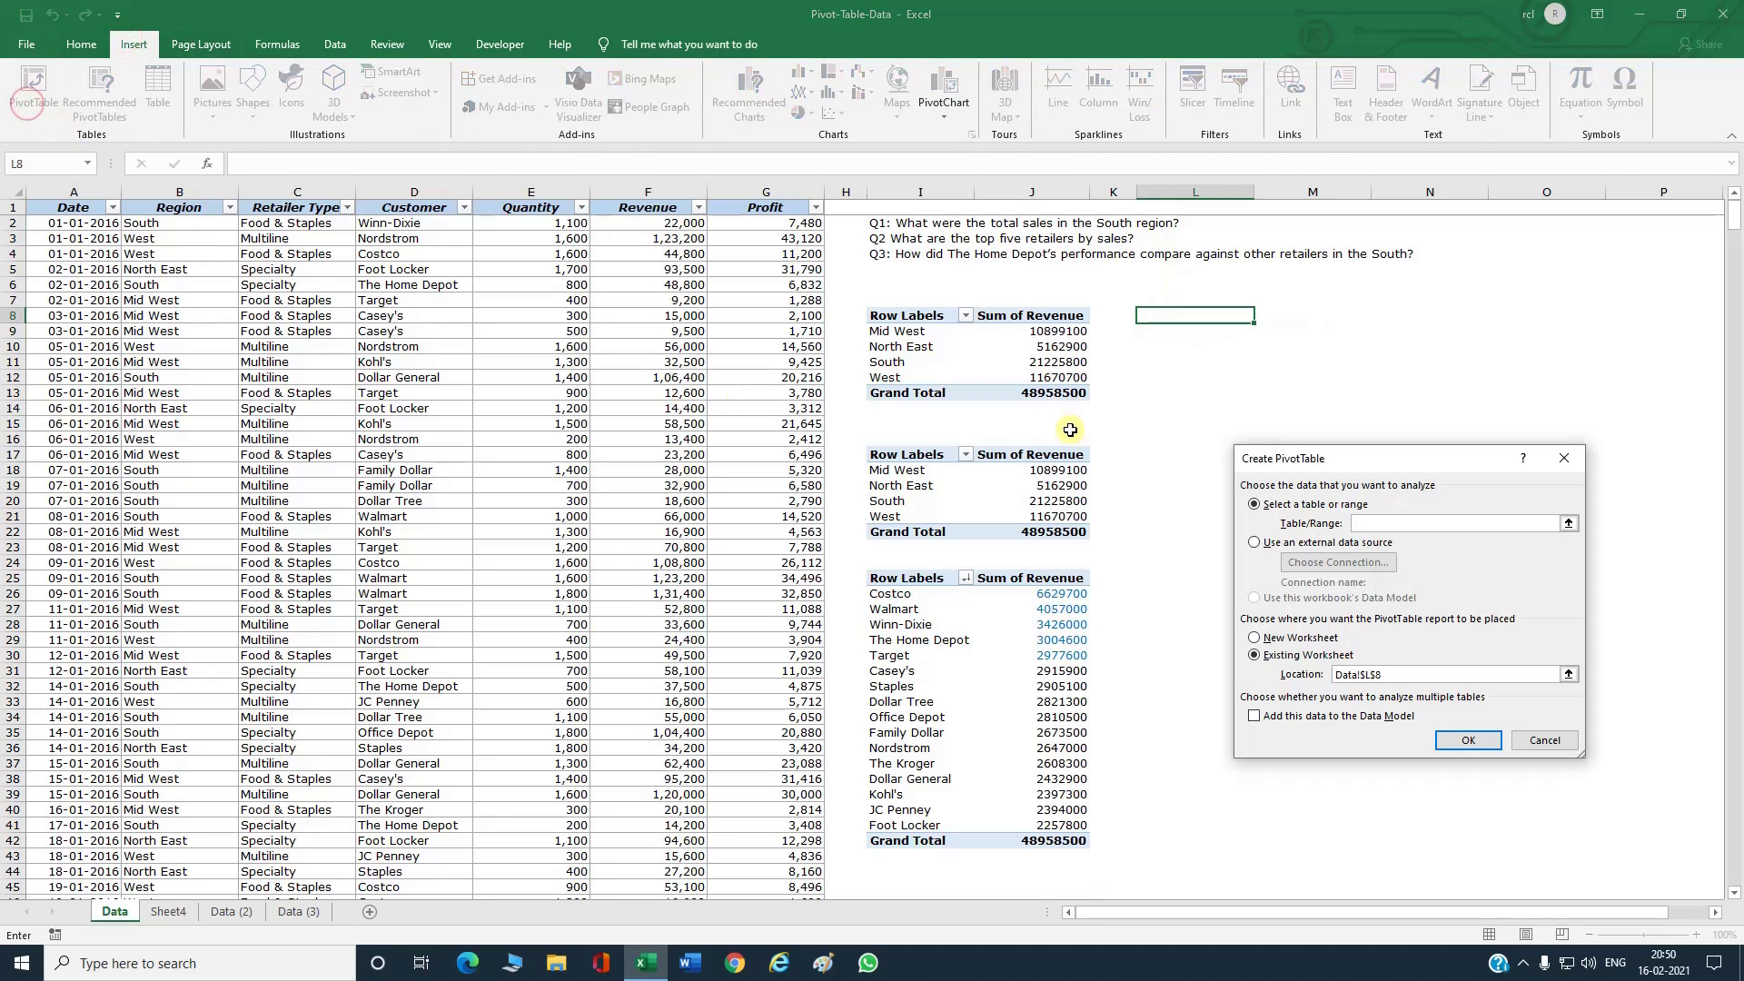
{"action": "left_click", "coordinate": [68, 208]}
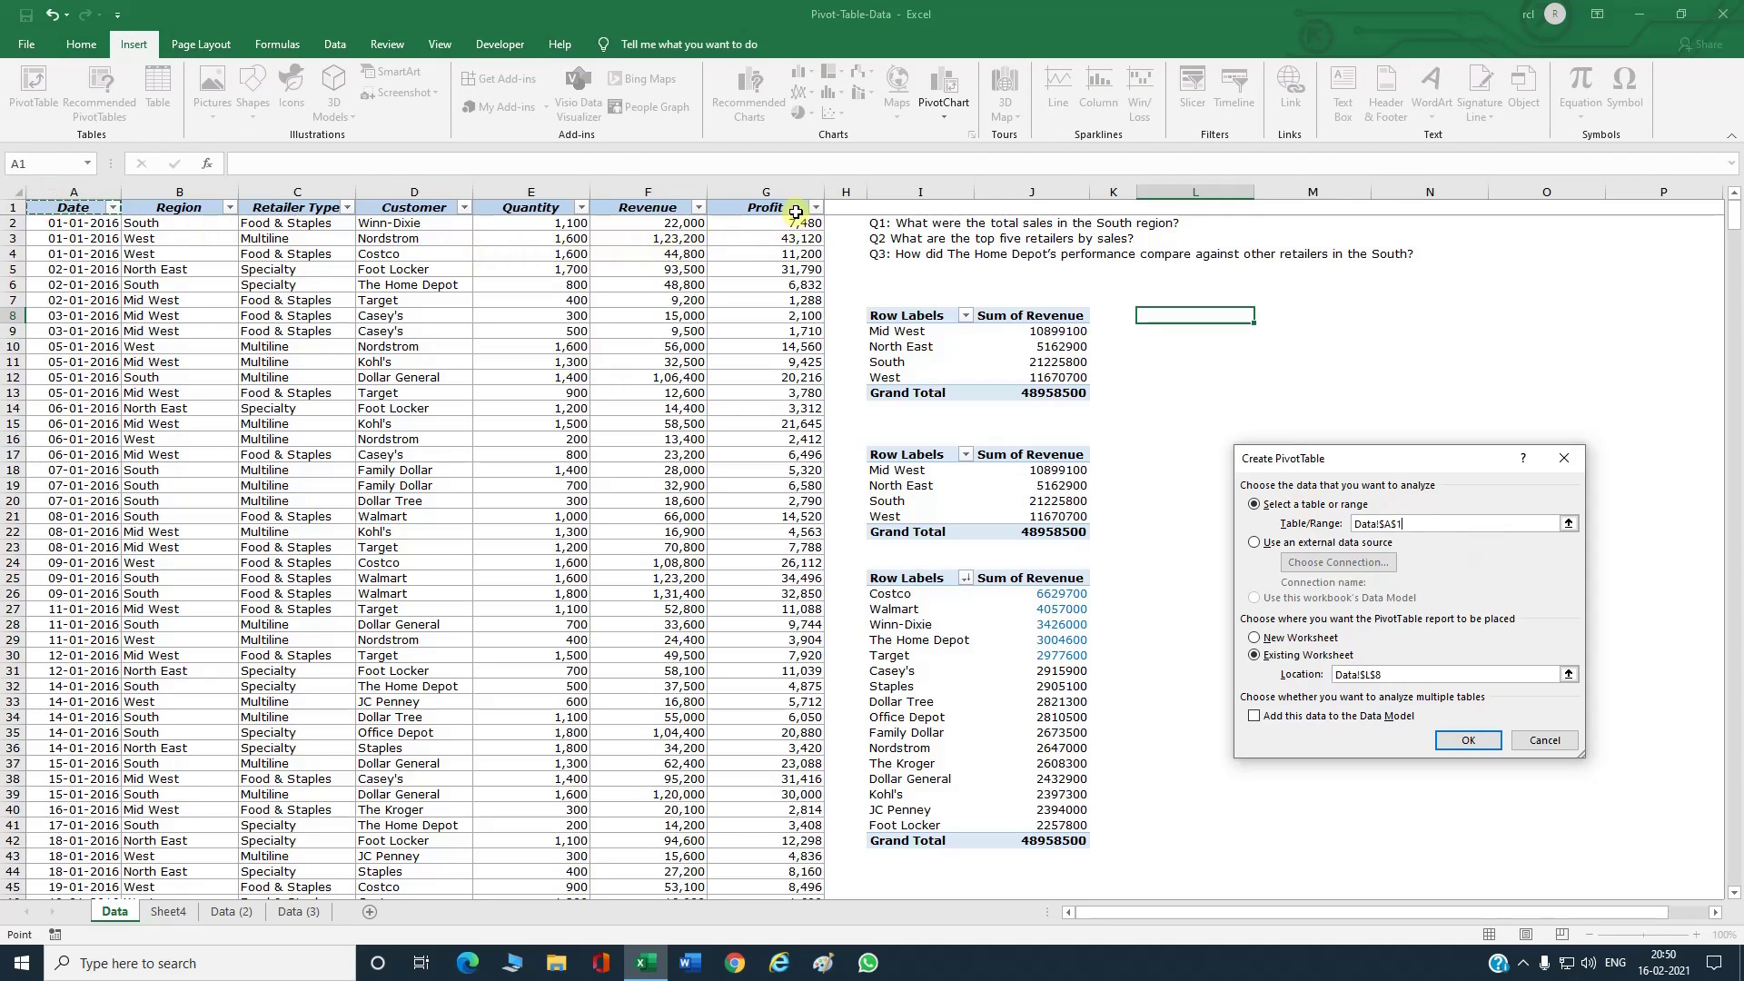
{"action": "left_click", "coordinate": [796, 212], "text": "shift"}
{"action": "key", "text": "ctrl+shift+Down"}
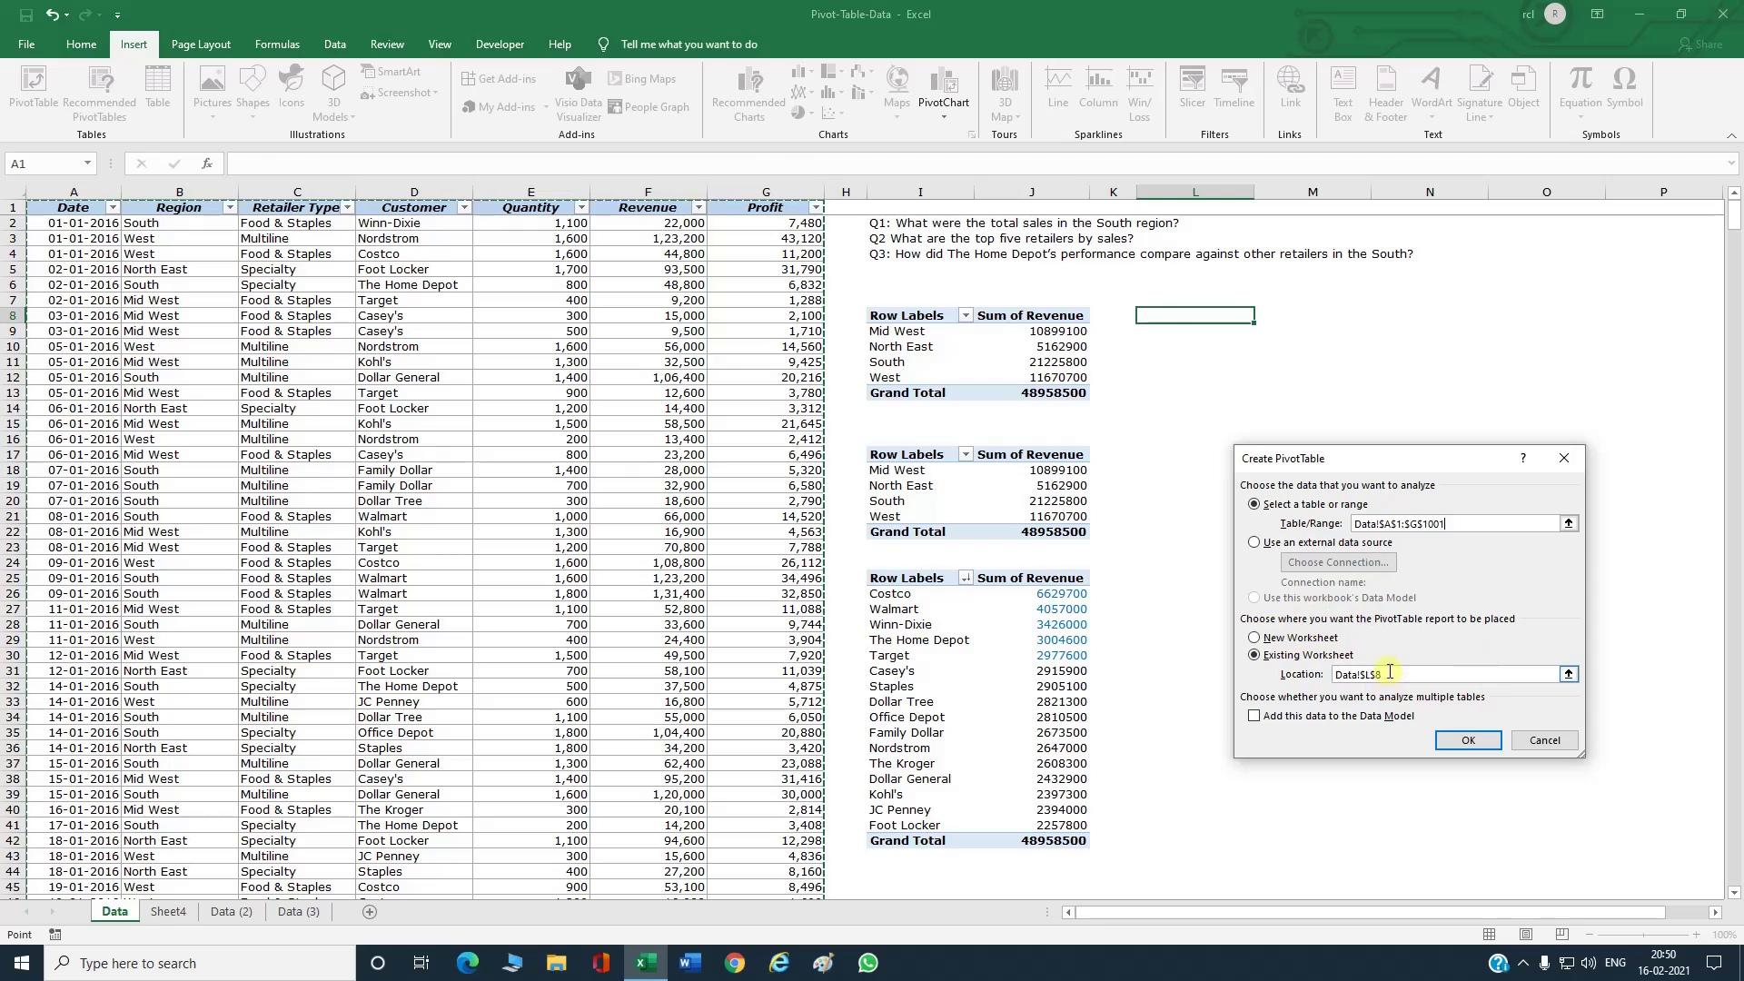
{"action": "left_click", "coordinate": [1390, 673]}
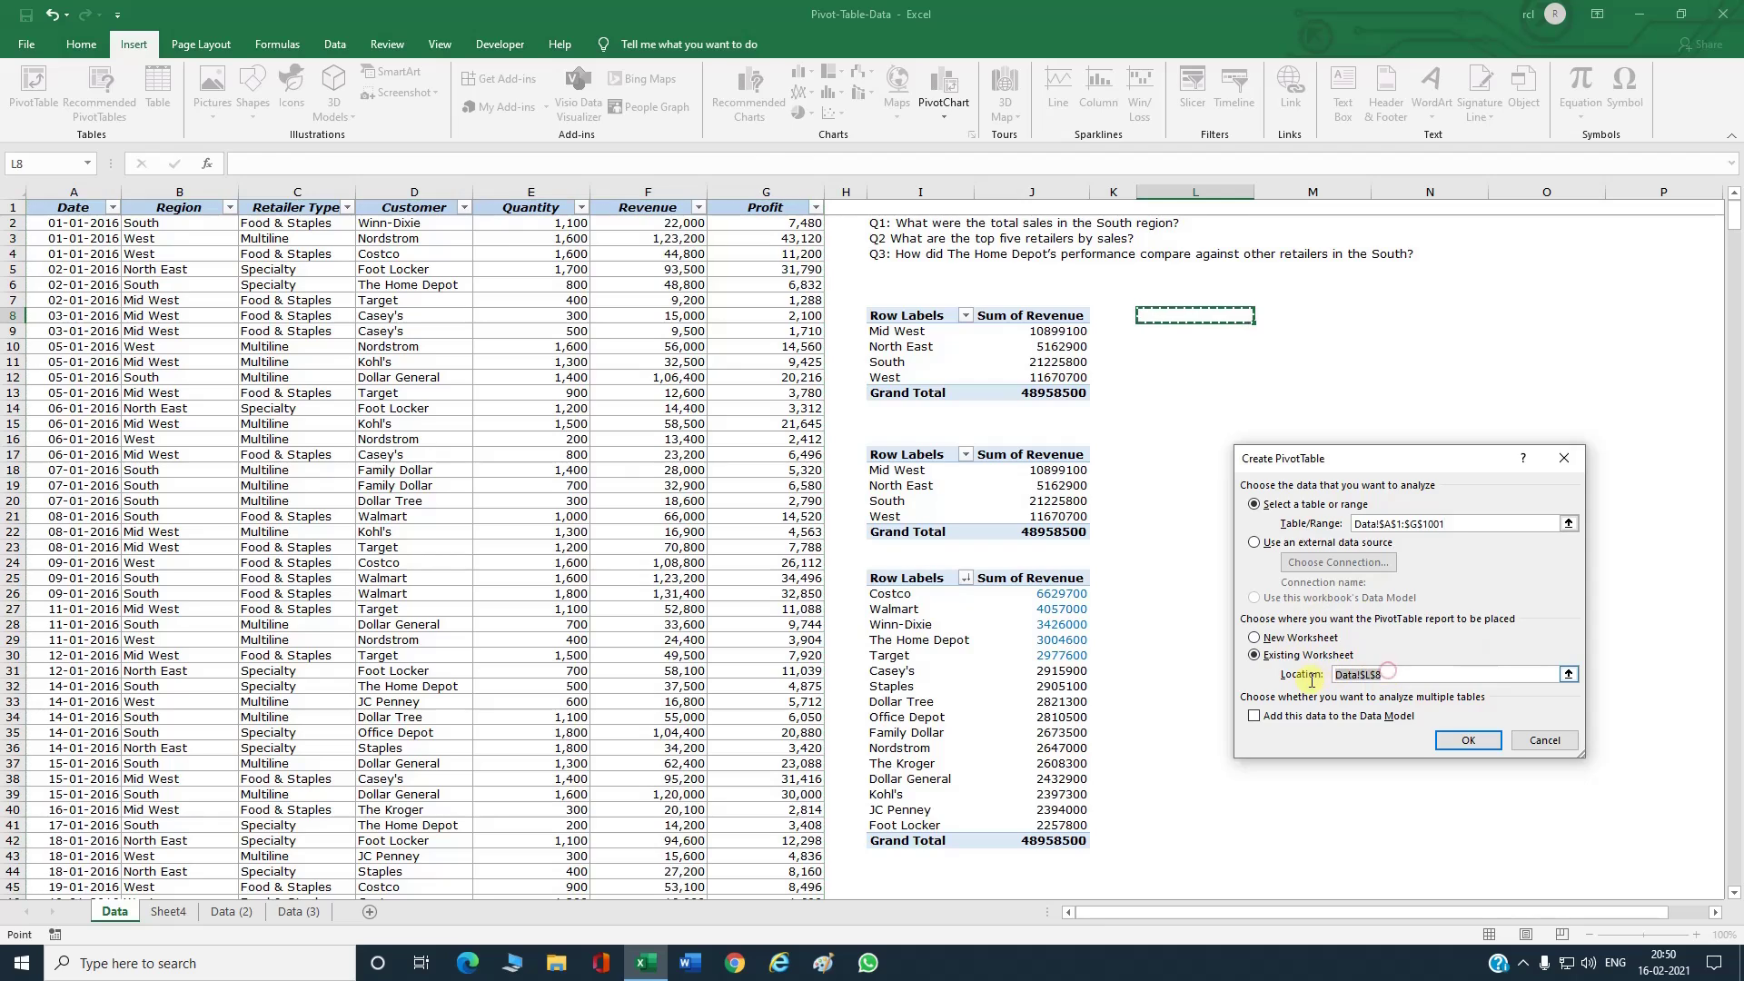
{"action": "left_click", "coordinate": [1455, 751]}
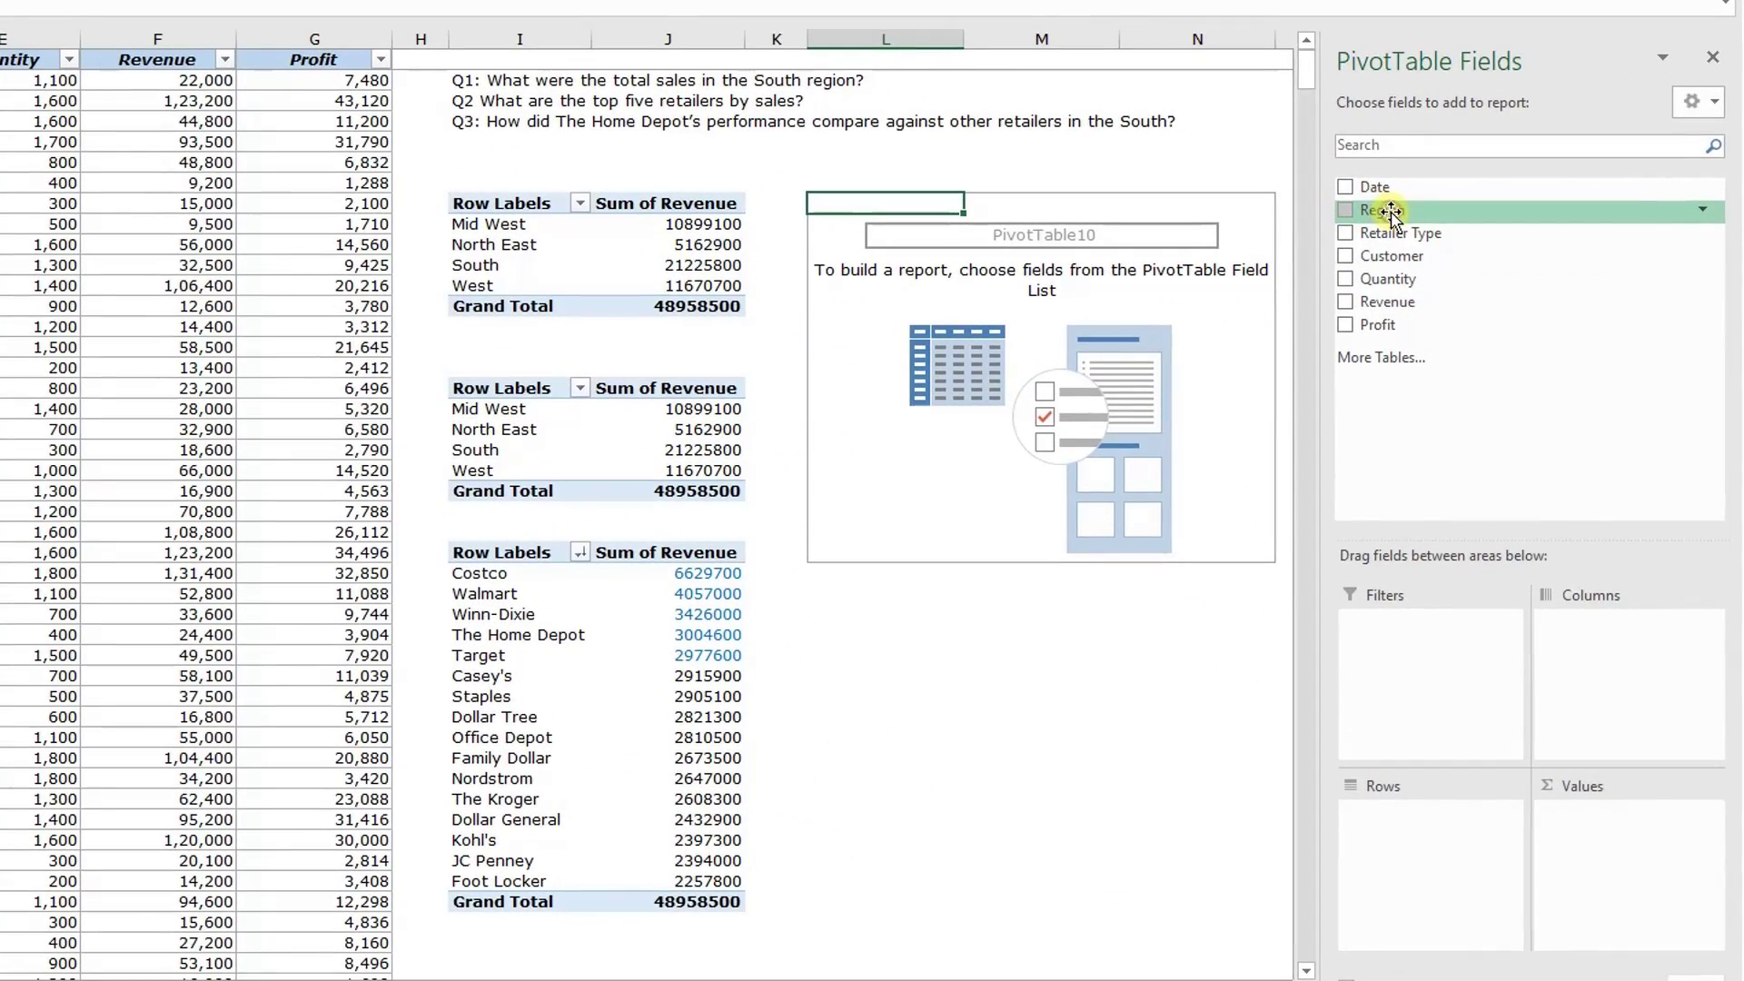
Step: Lay out the PivotTable at L8 with Region and Customer as nested rows and the sum of Revenue as values
{"action": "left_click_drag", "start_coordinate": [1390, 212], "coordinate": [1442, 840]}
{"action": "left_click_drag", "start_coordinate": [1393, 261], "coordinate": [1445, 876]}
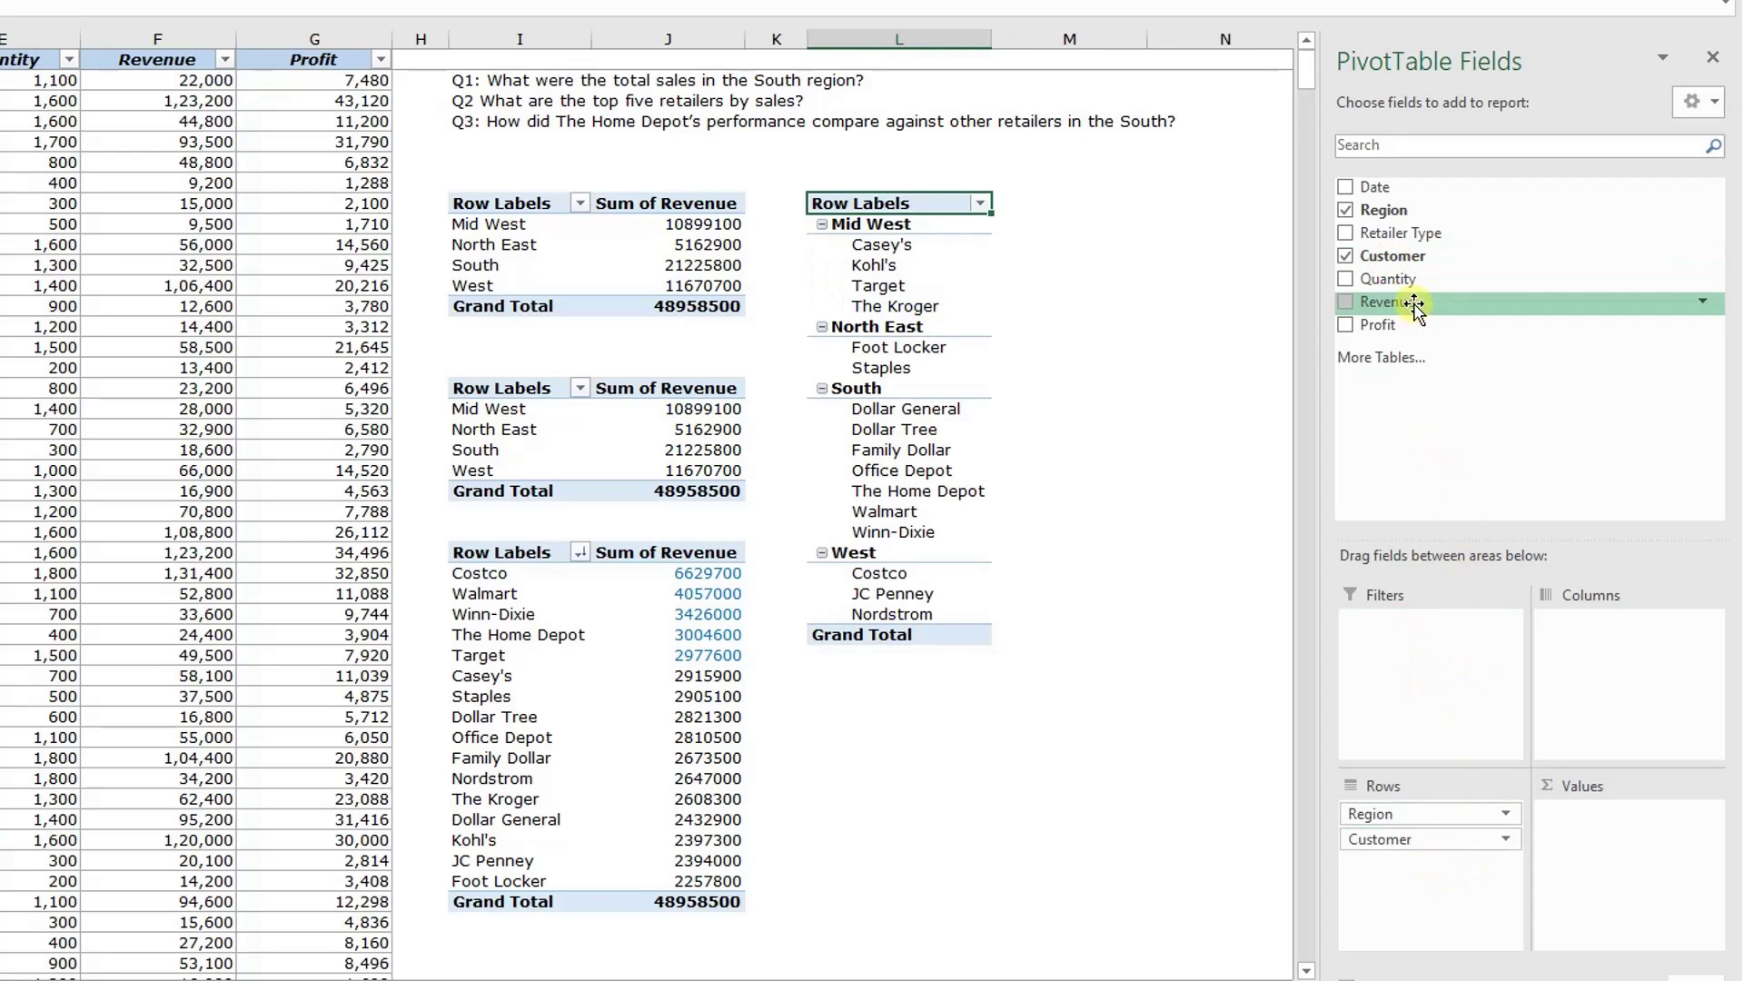
{"action": "left_click_drag", "start_coordinate": [1415, 307], "coordinate": [1599, 840]}
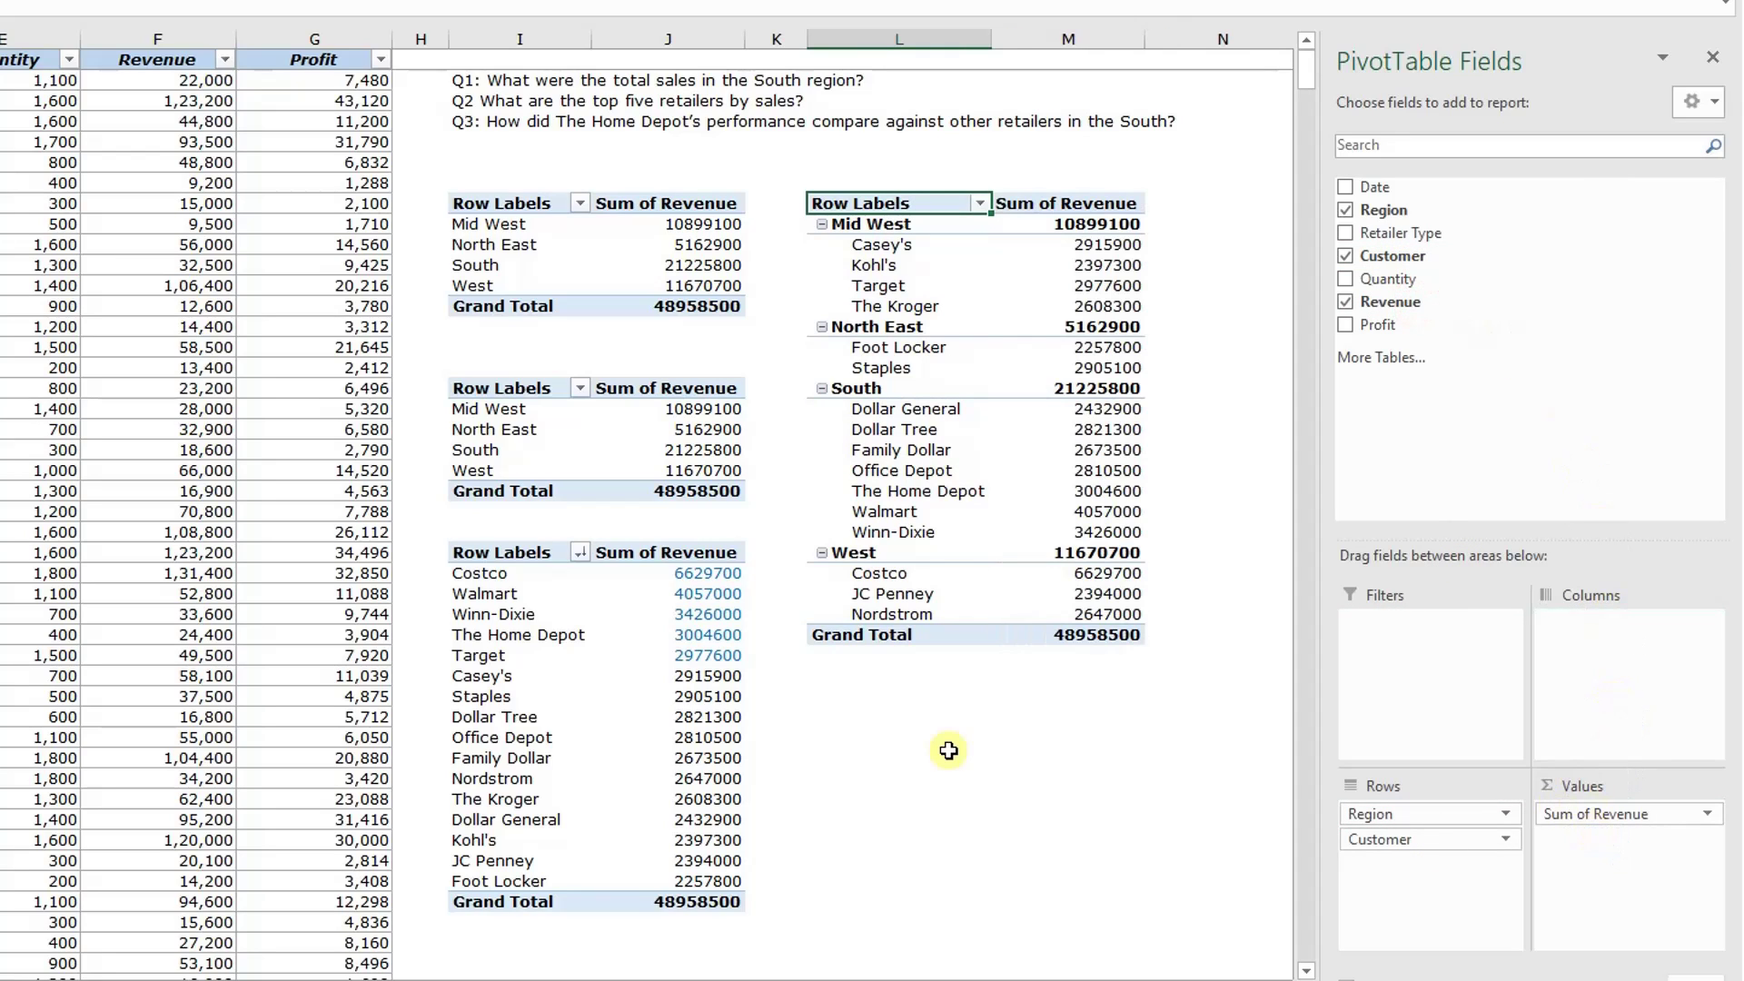
{"action": "left_click", "coordinate": [886, 226]}
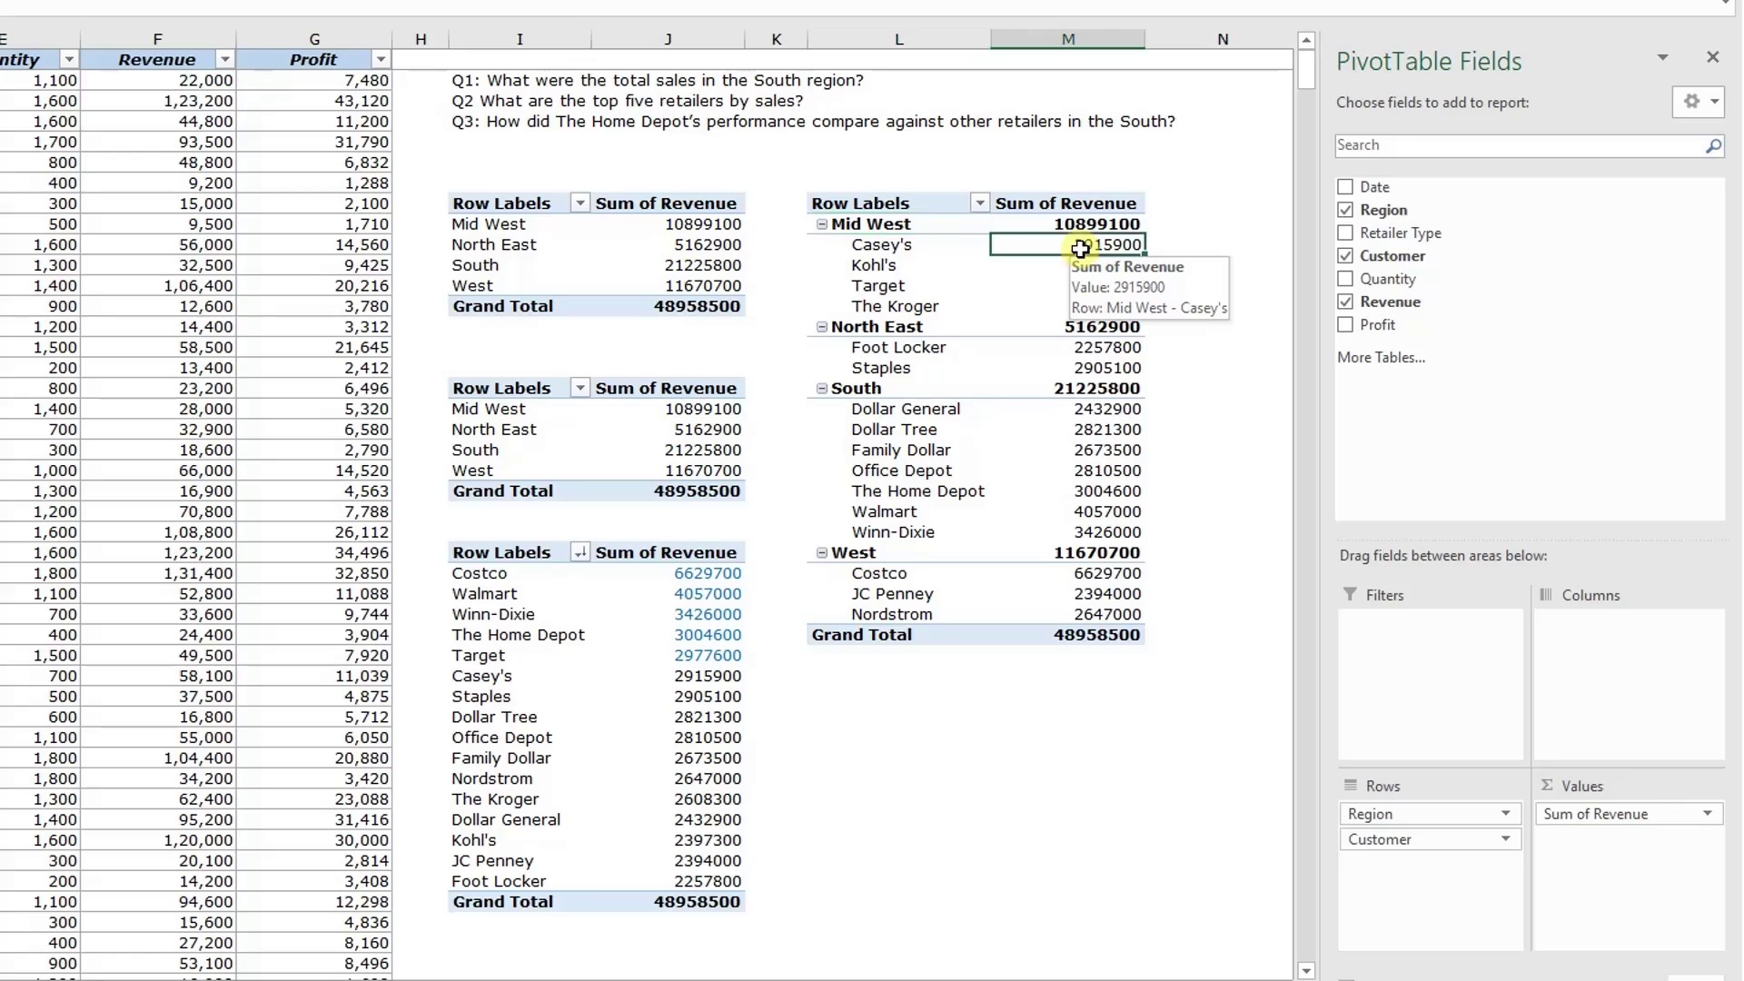
{"action": "left_click", "coordinate": [905, 409]}
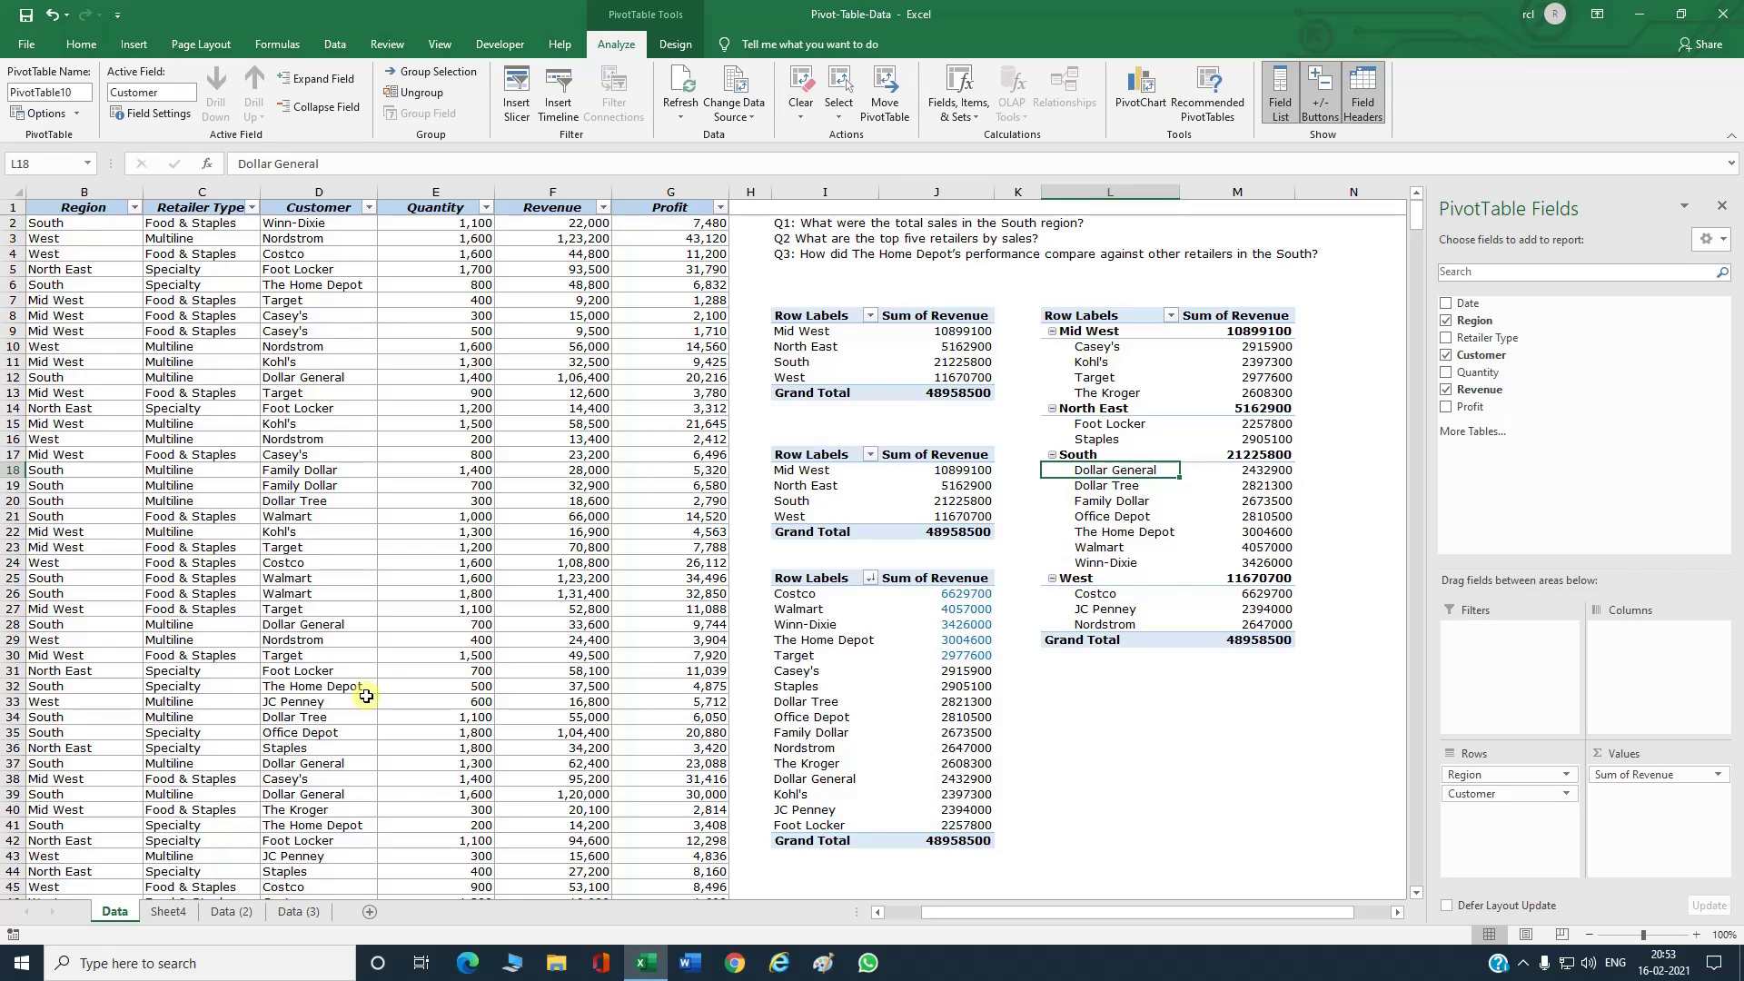
Step: On the Data (2) sheet, create a PivotTable from the range A1:G1001 in a new worksheet
{"action": "left_click", "coordinate": [234, 912]}
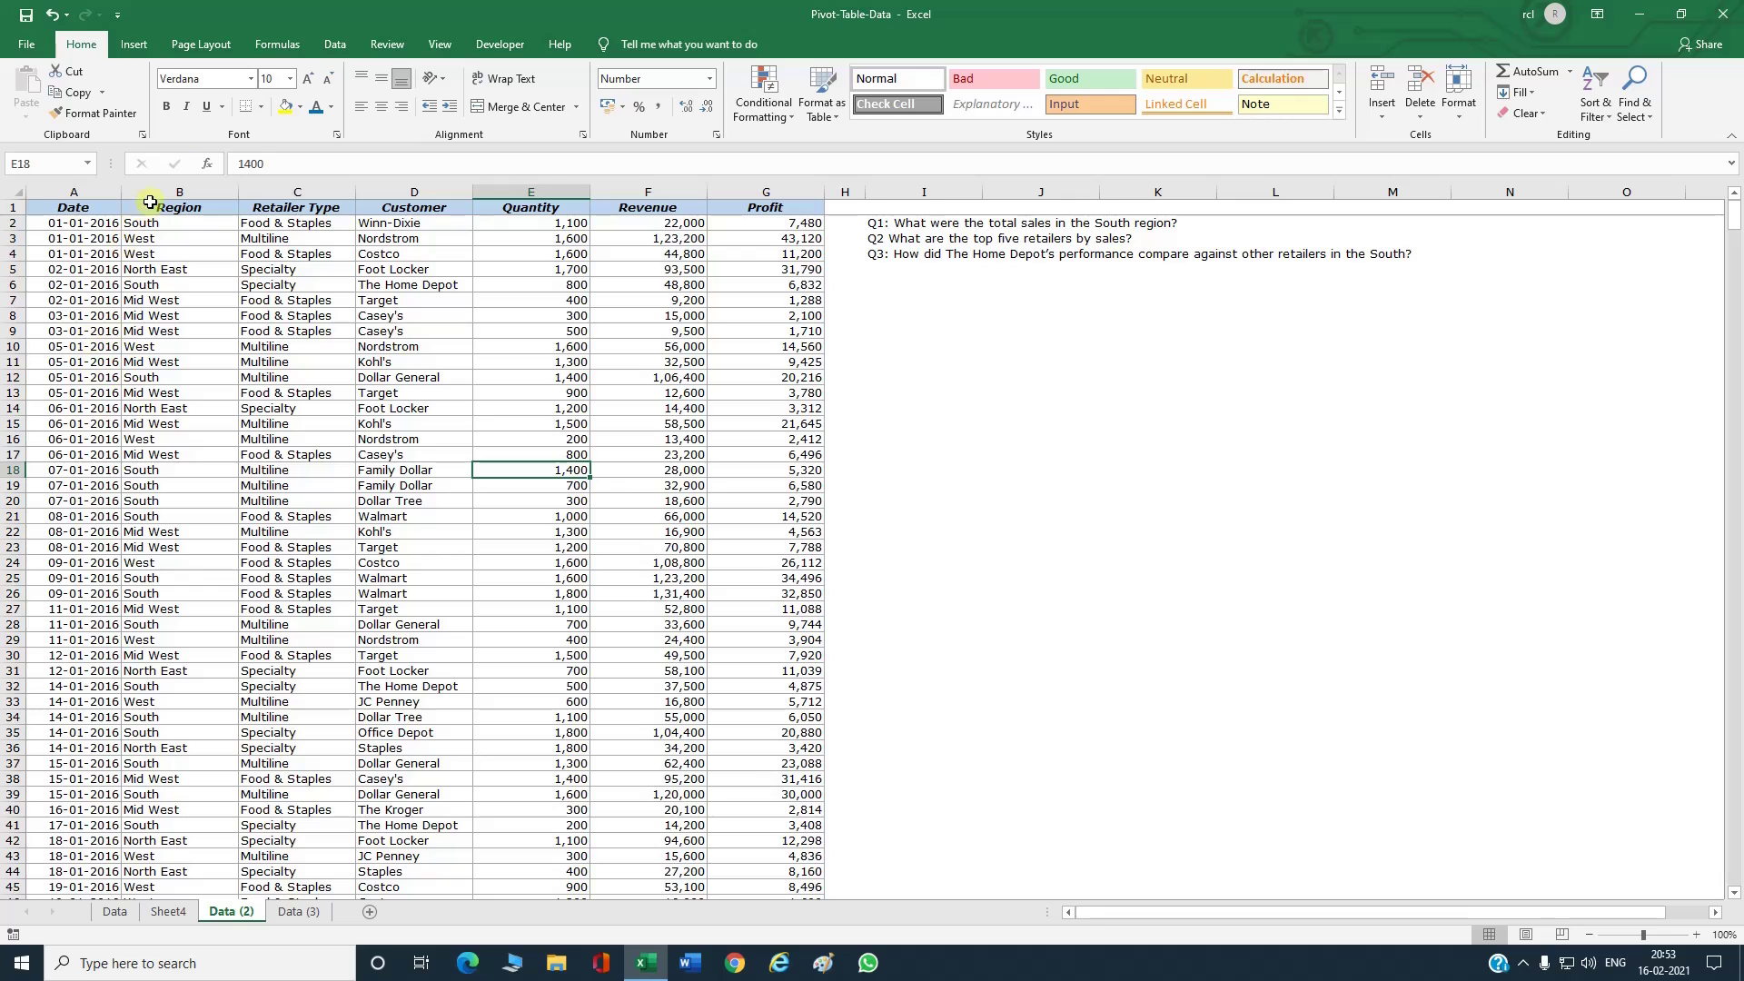
{"action": "left_click", "coordinate": [143, 43]}
{"action": "left_click", "coordinate": [33, 91]}
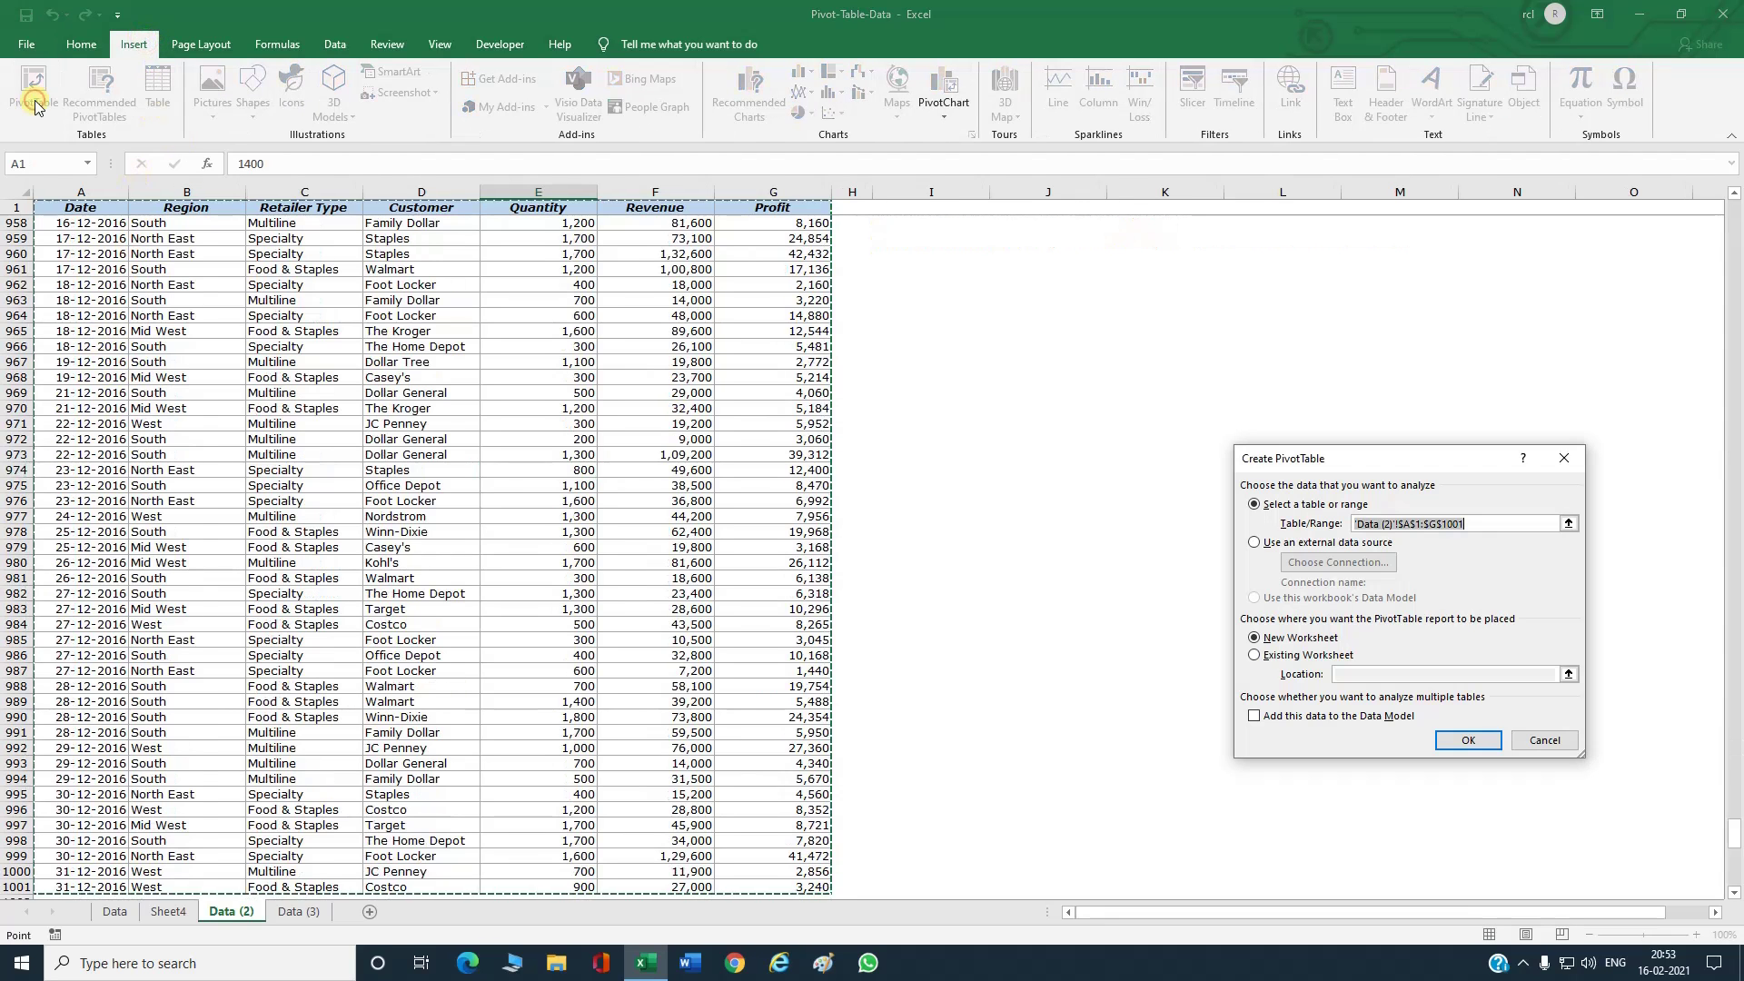
{"action": "left_click_drag", "start_coordinate": [85, 215], "coordinate": [791, 215]}
{"action": "key", "text": "ctrl+shift+Down"}
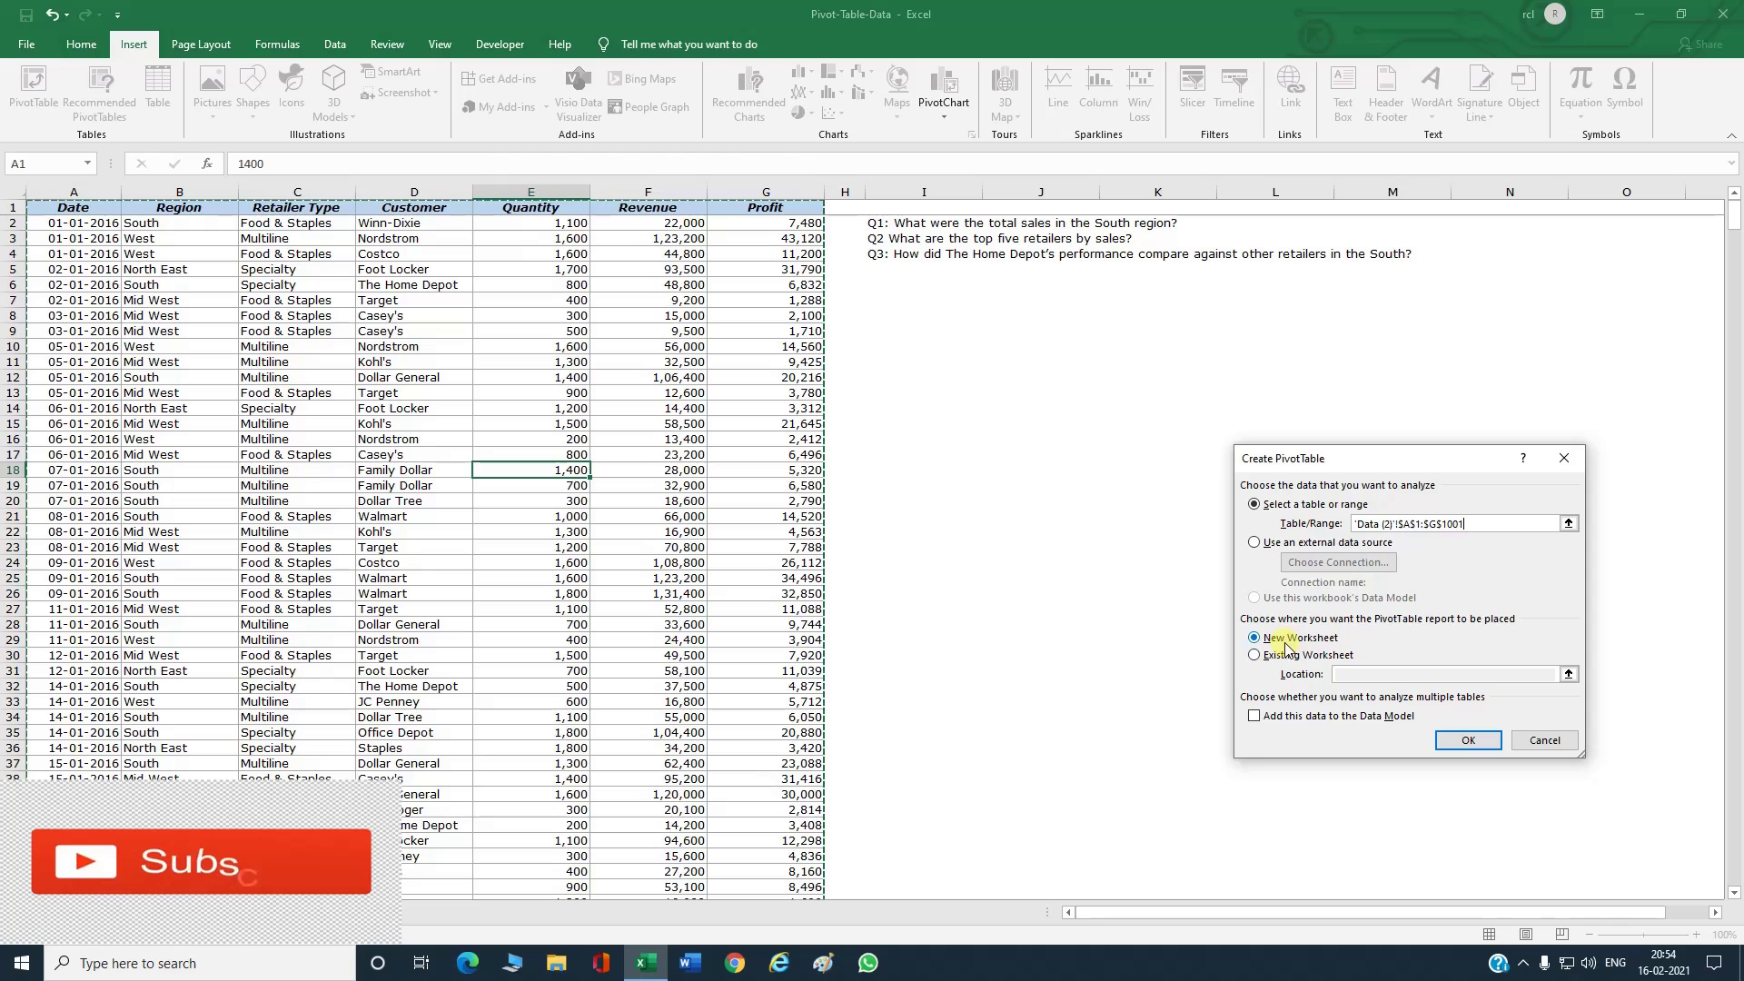
{"action": "left_click", "coordinate": [1464, 740]}
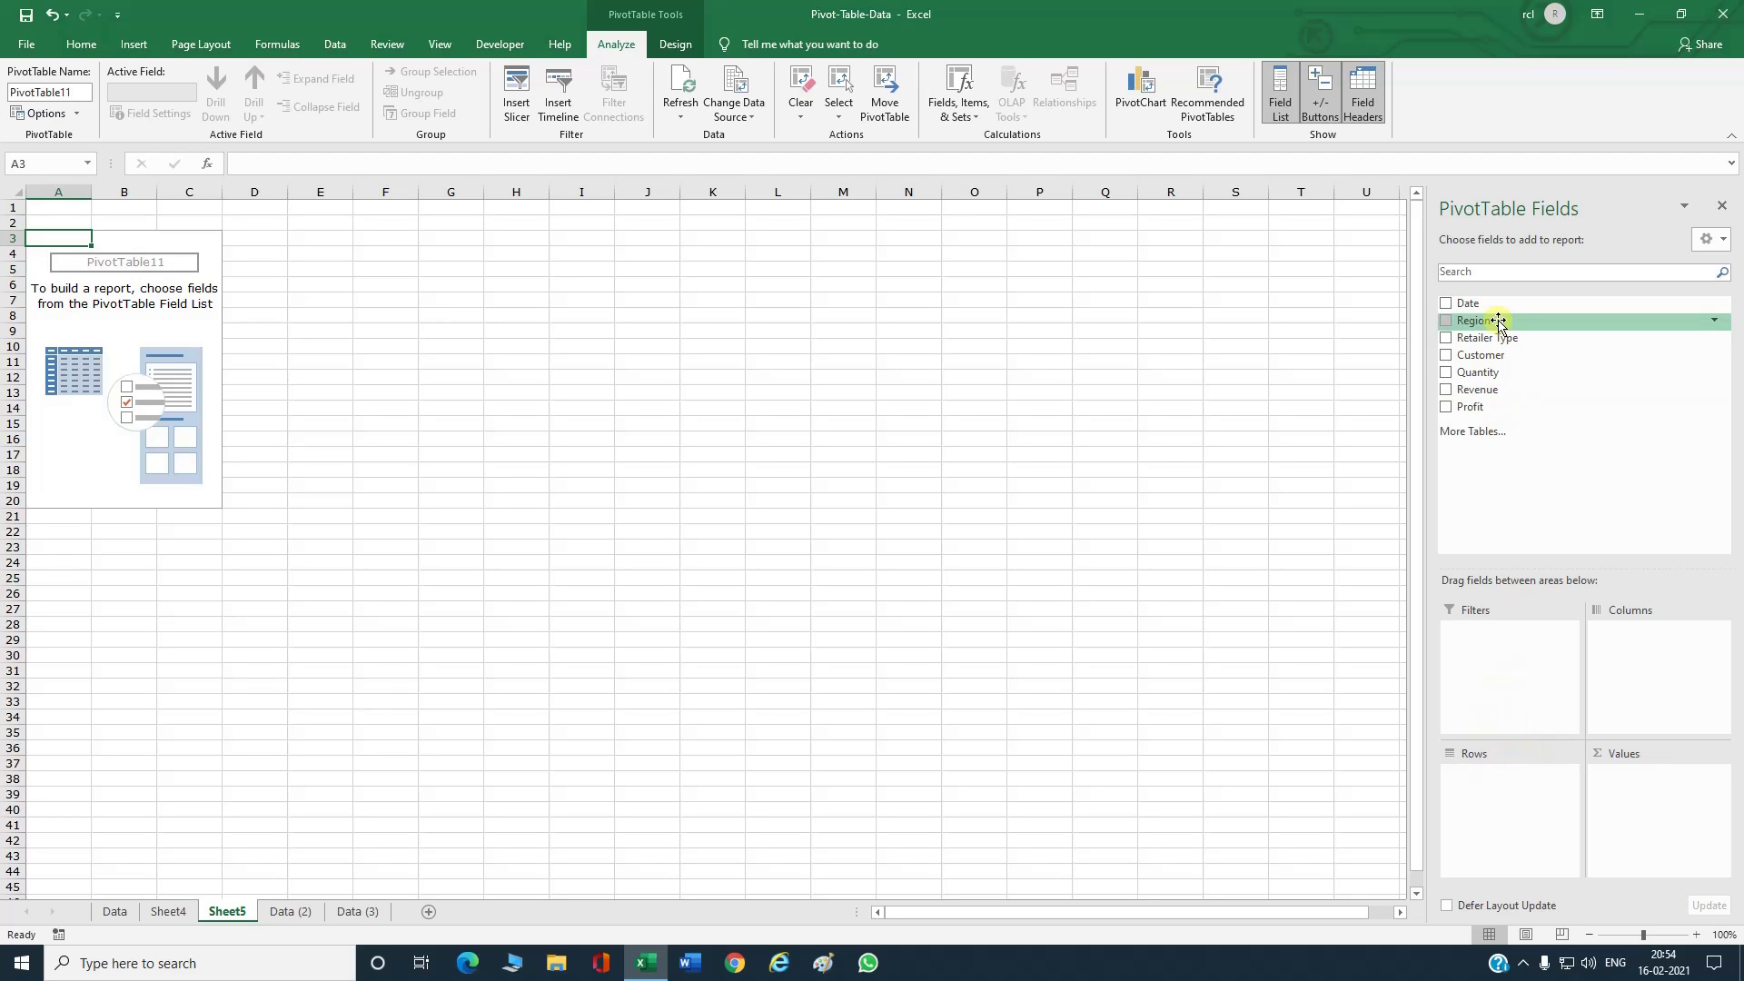
Step: Build the new PivotTable with Region, Retailer Type and Customer as rows and the sums of Revenue and Profit as values
{"action": "left_click_drag", "start_coordinate": [1499, 320], "coordinate": [1514, 818]}
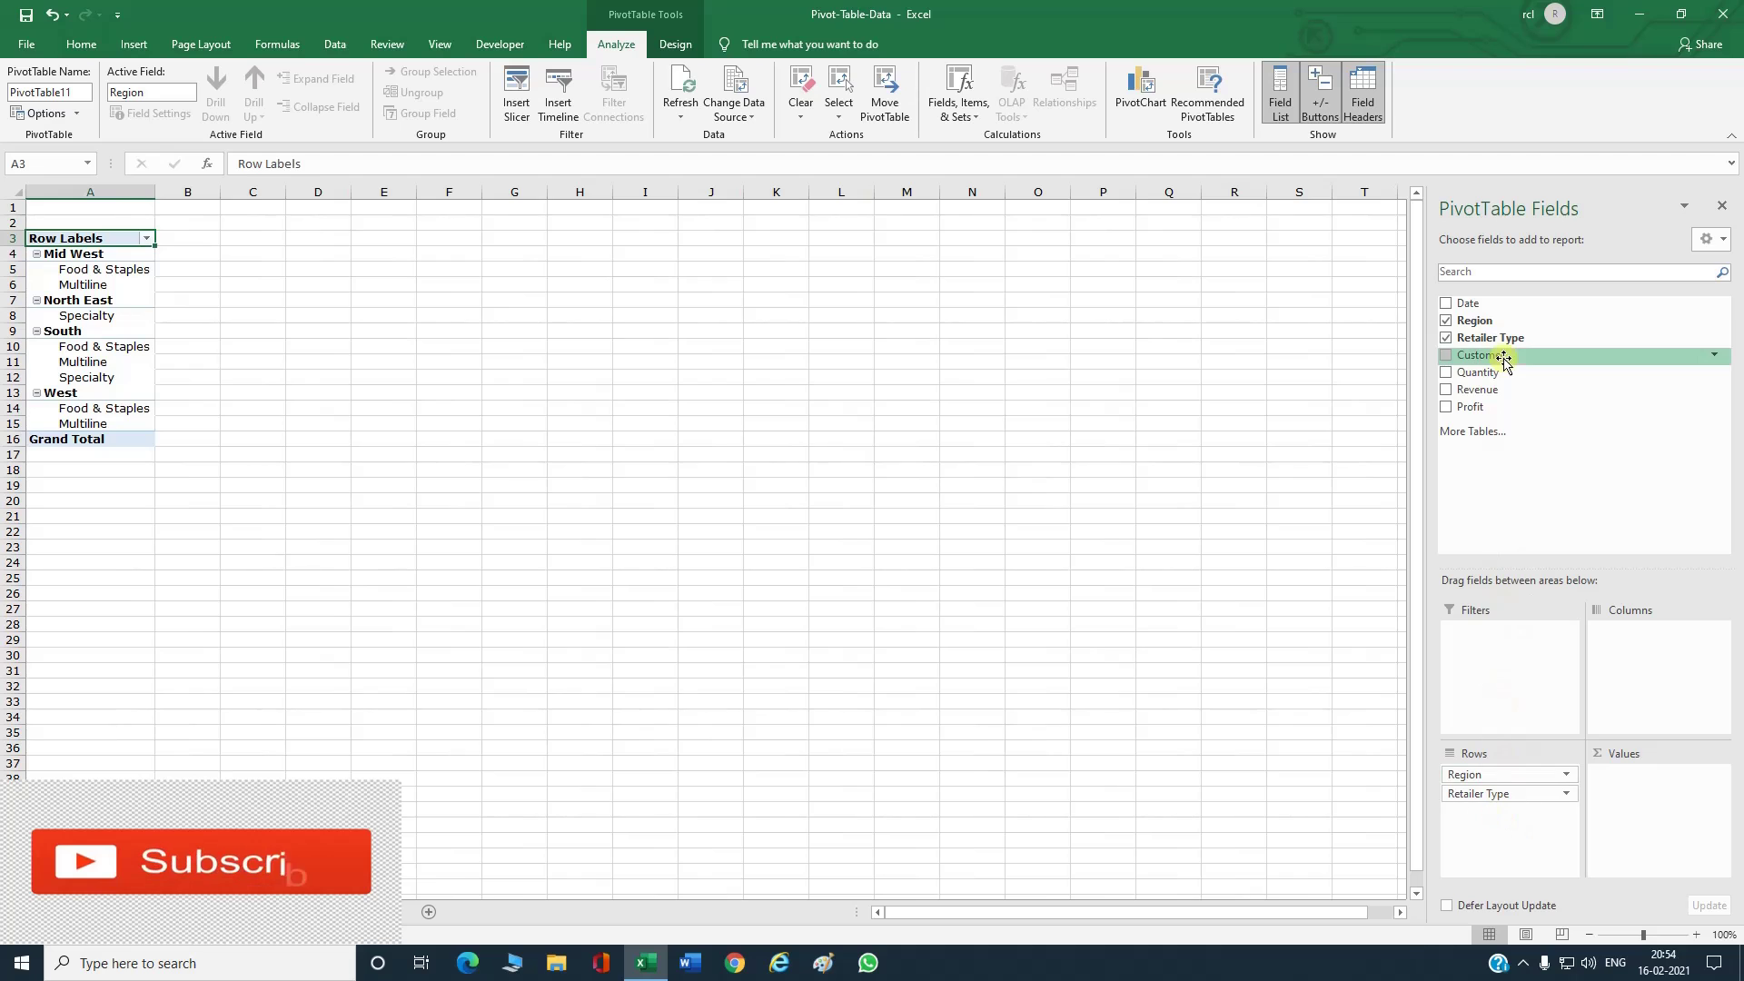
{"action": "left_click_drag", "start_coordinate": [1504, 359], "coordinate": [1513, 816]}
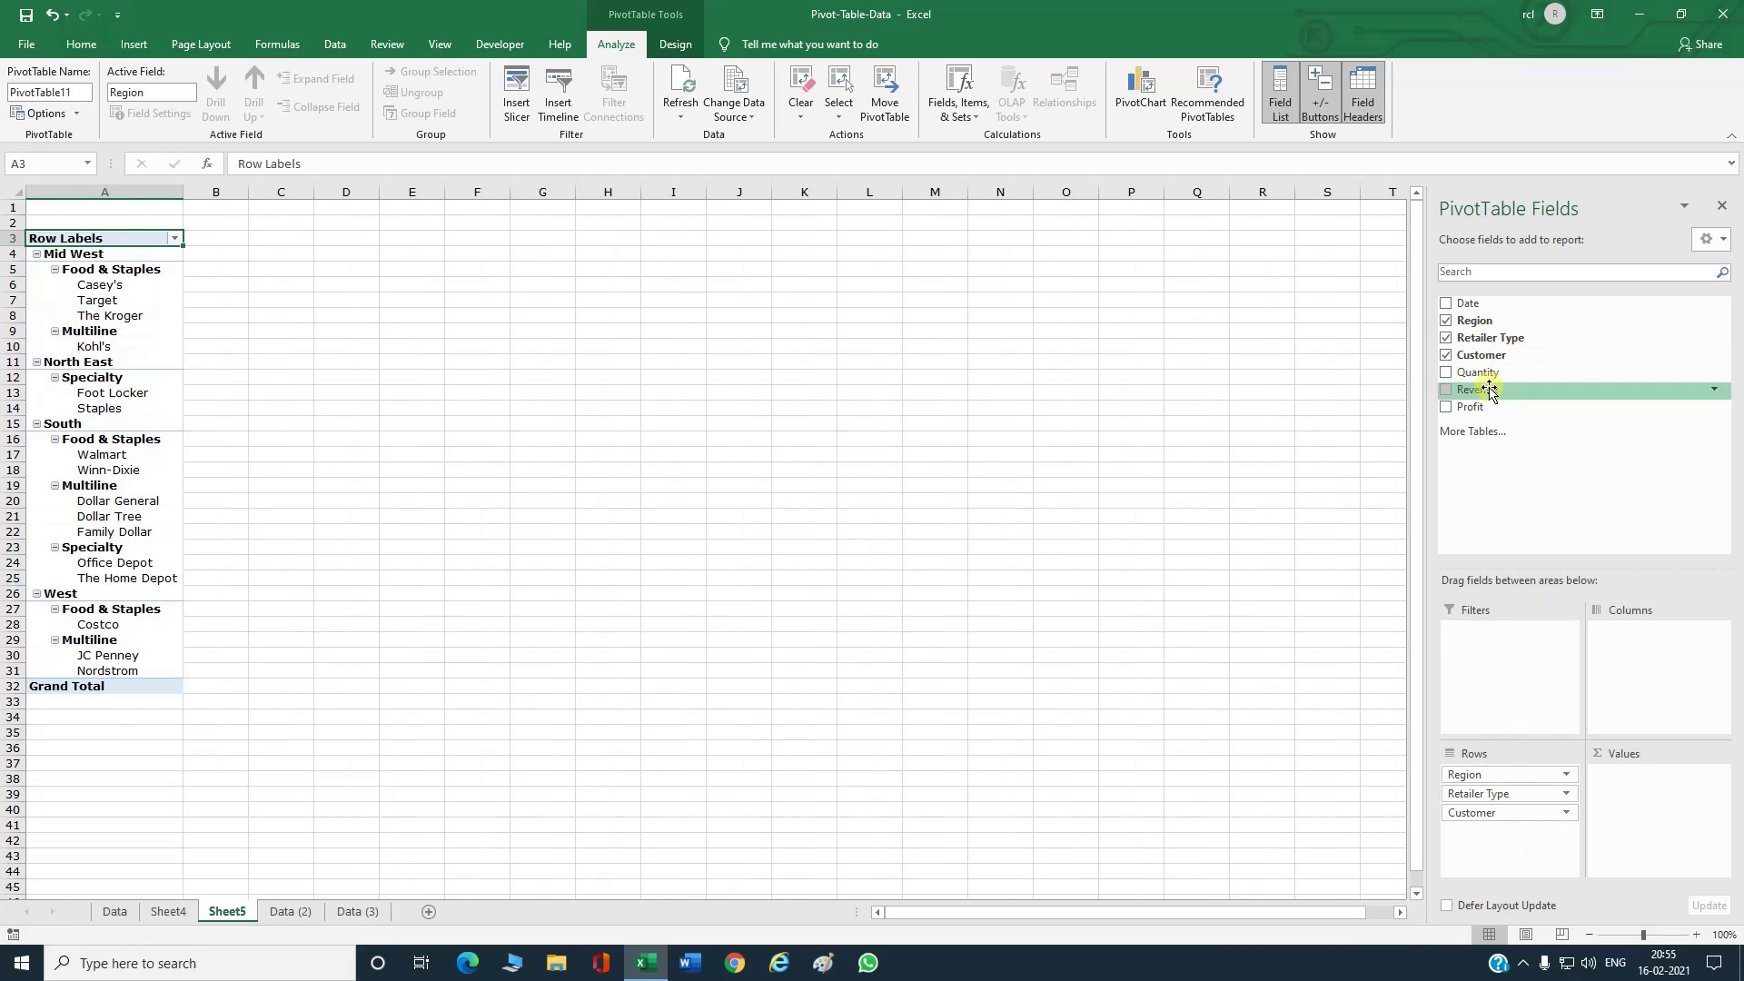
{"action": "left_click_drag", "start_coordinate": [1490, 393], "coordinate": [1640, 814]}
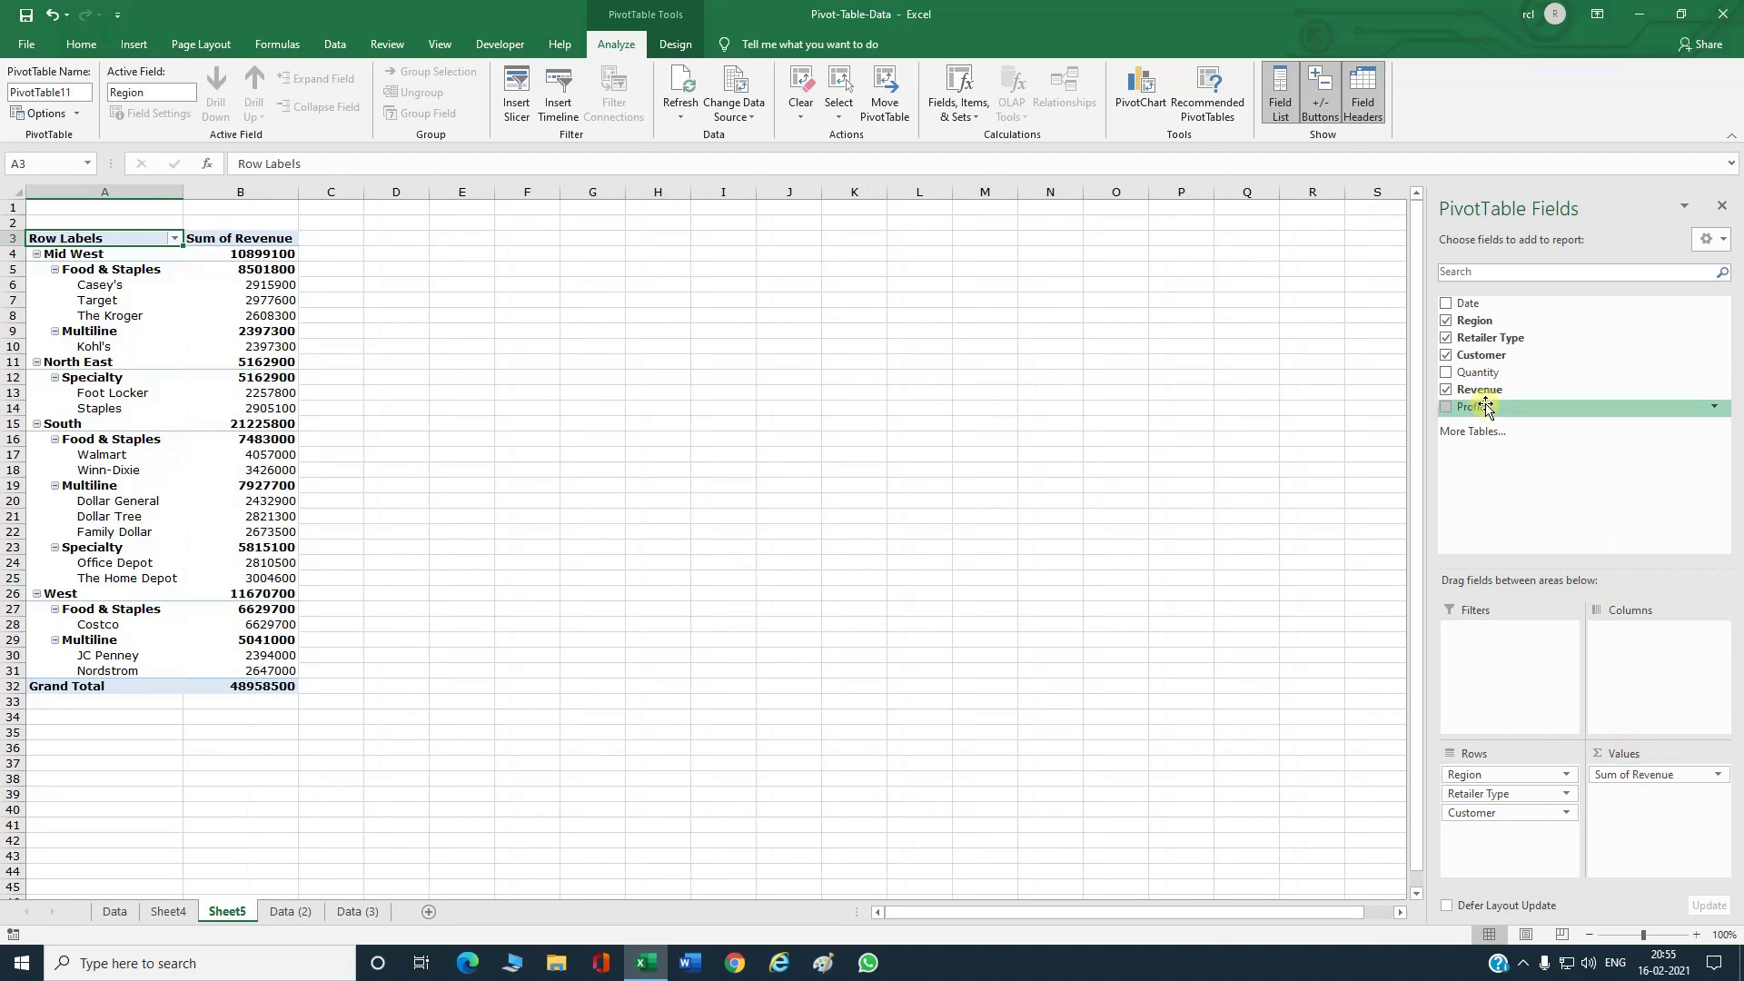
{"action": "left_click_drag", "start_coordinate": [1486, 406], "coordinate": [1659, 815]}
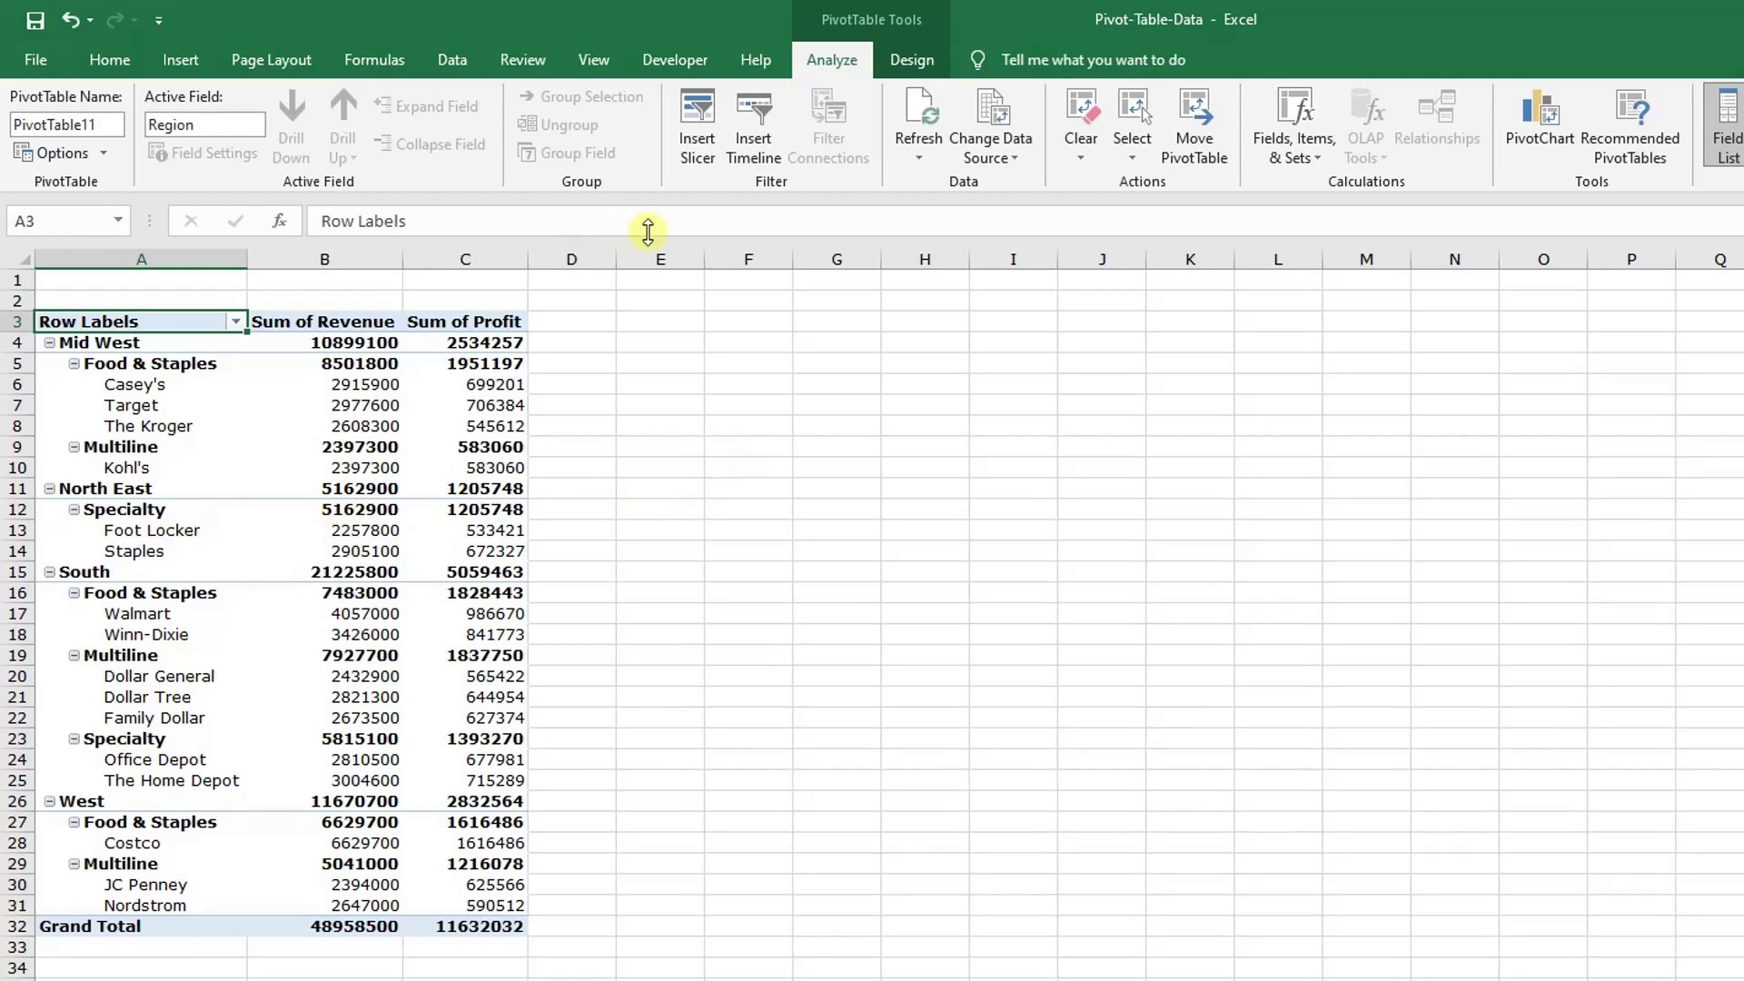
Step: Change the report layout of the PivotTable on Sheet5 to Tabular Form
{"action": "left_click", "coordinate": [911, 59]}
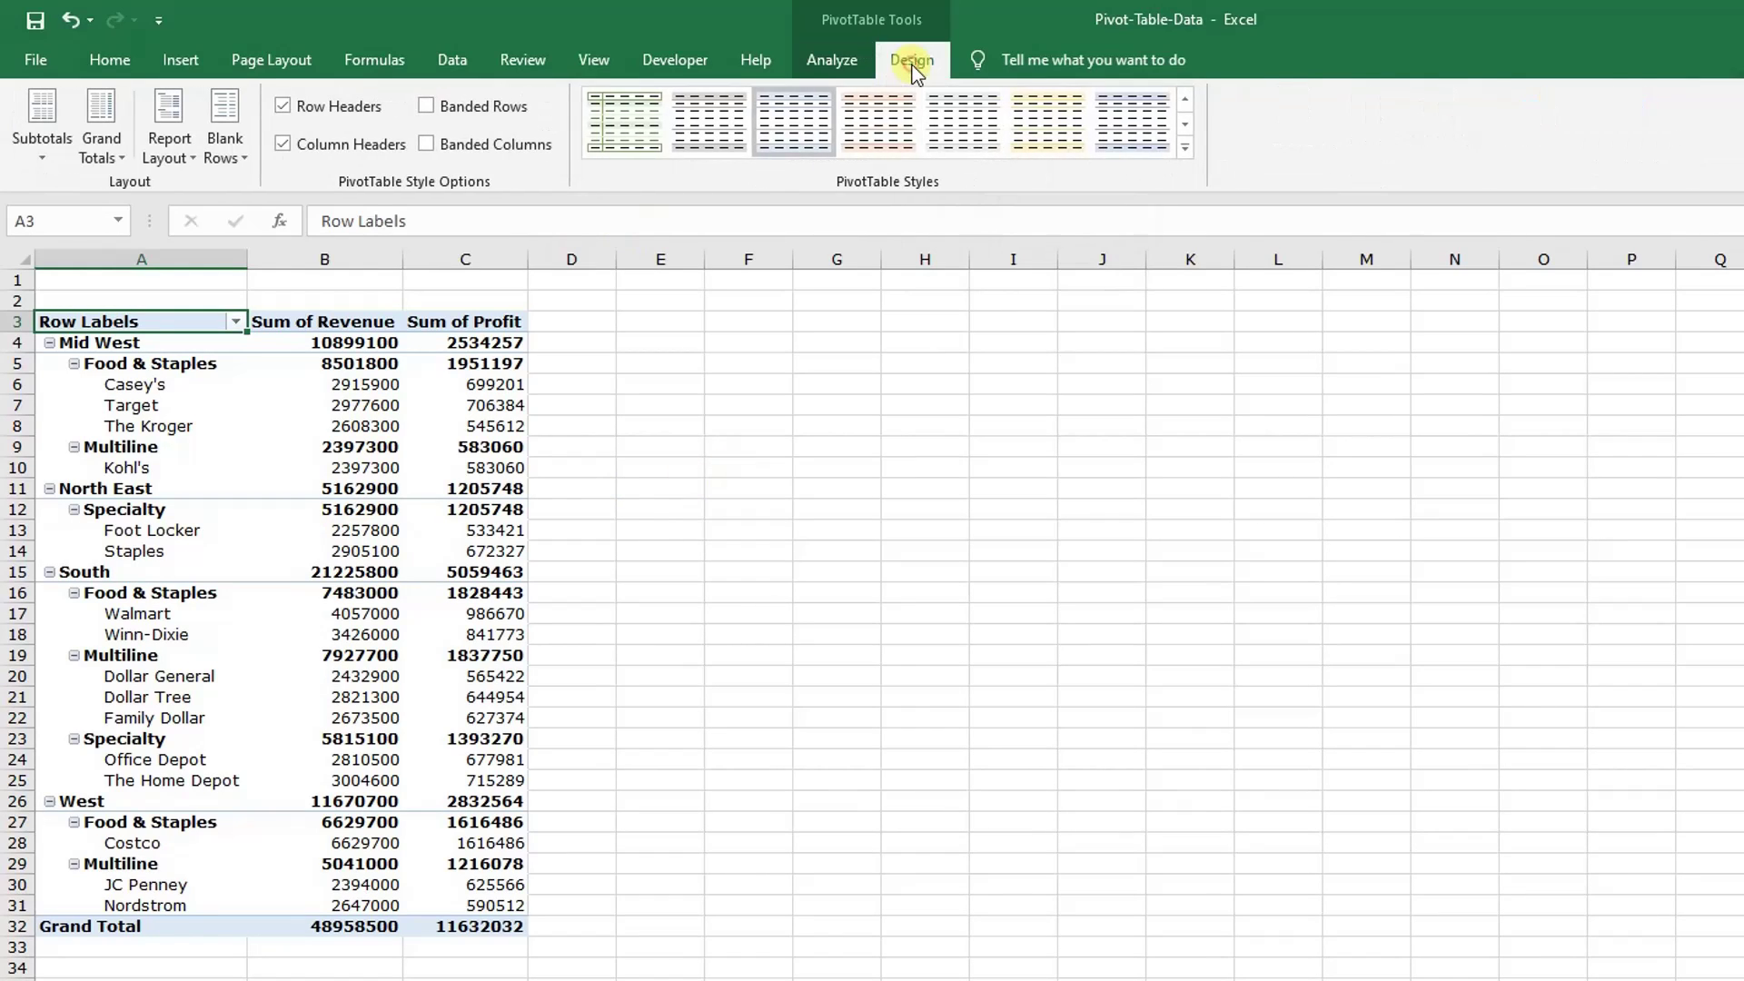
{"action": "left_click", "coordinate": [173, 160]}
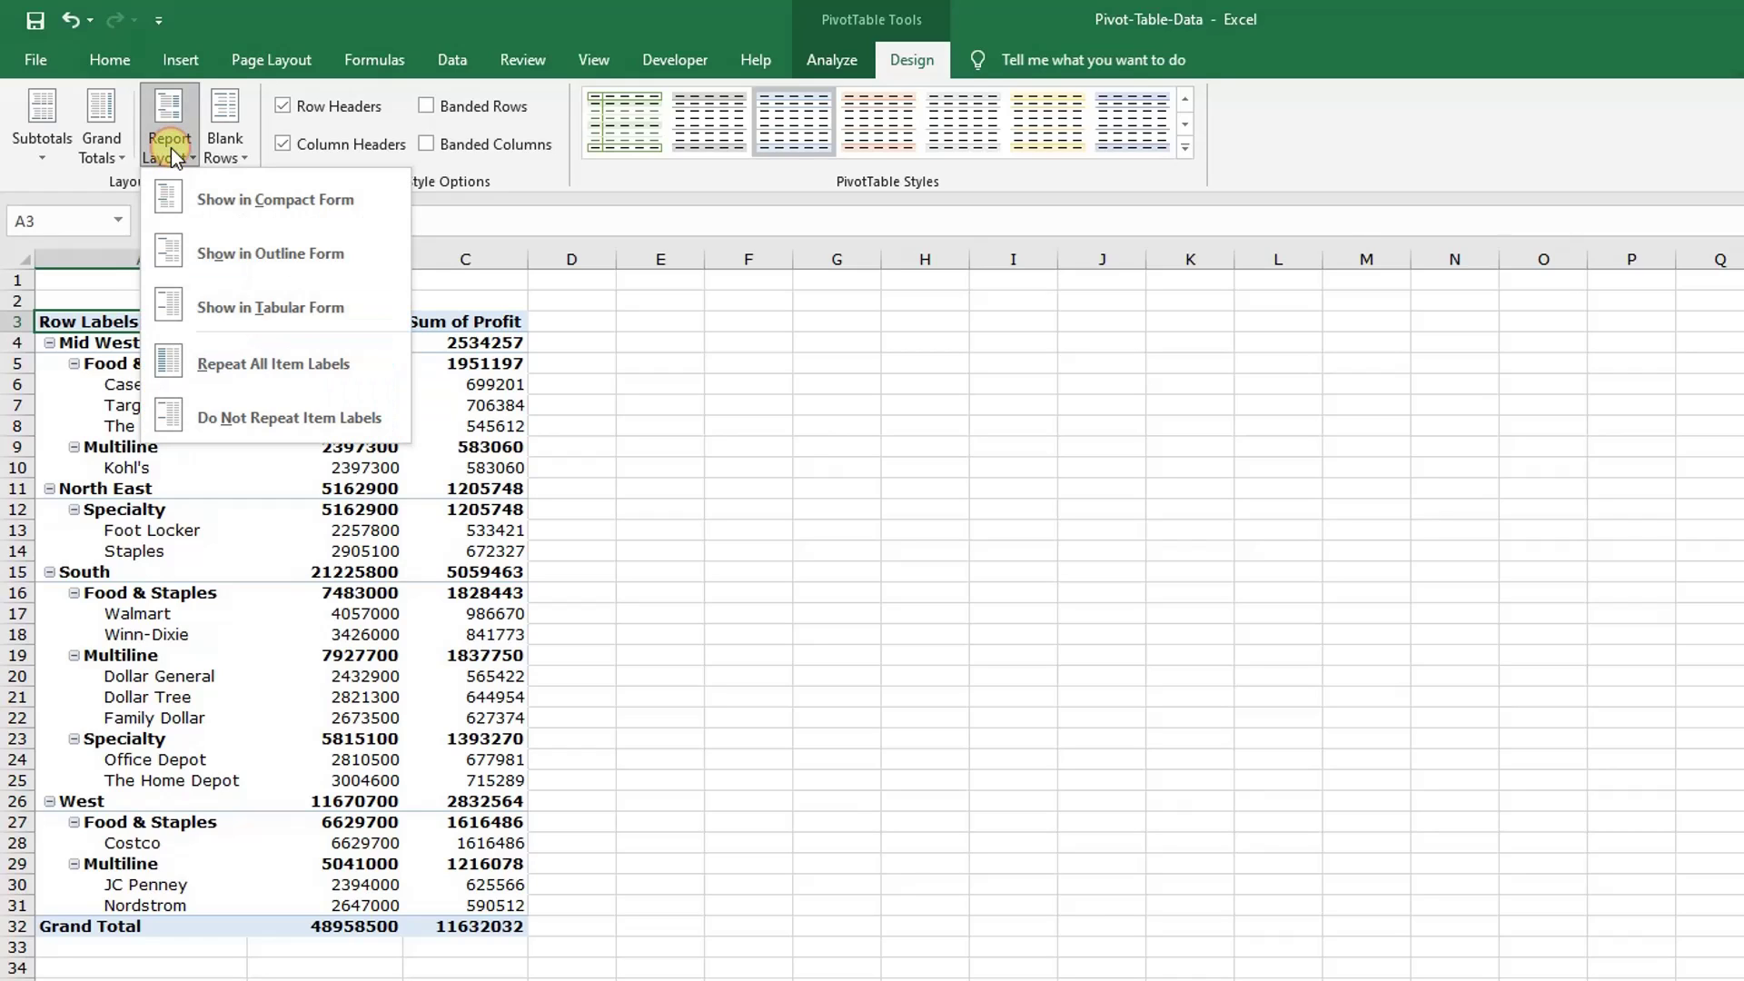
{"action": "left_click", "coordinate": [259, 318]}
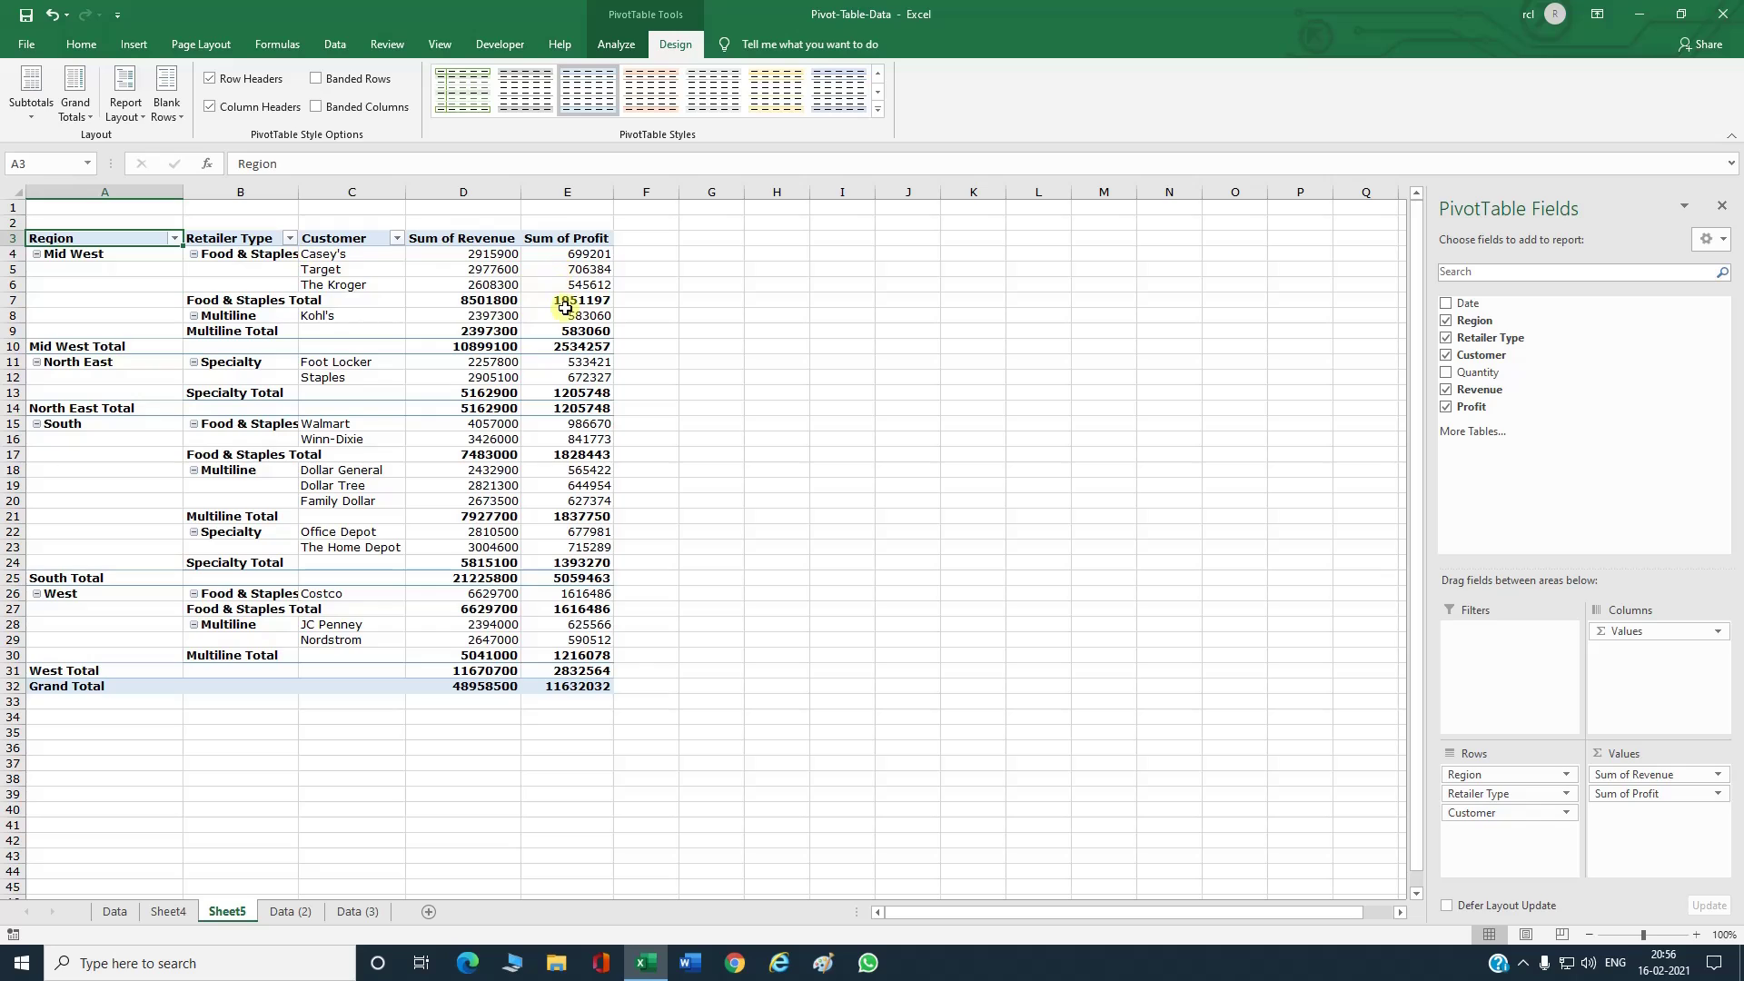
{"action": "mouse_move", "coordinate": [565, 308]}
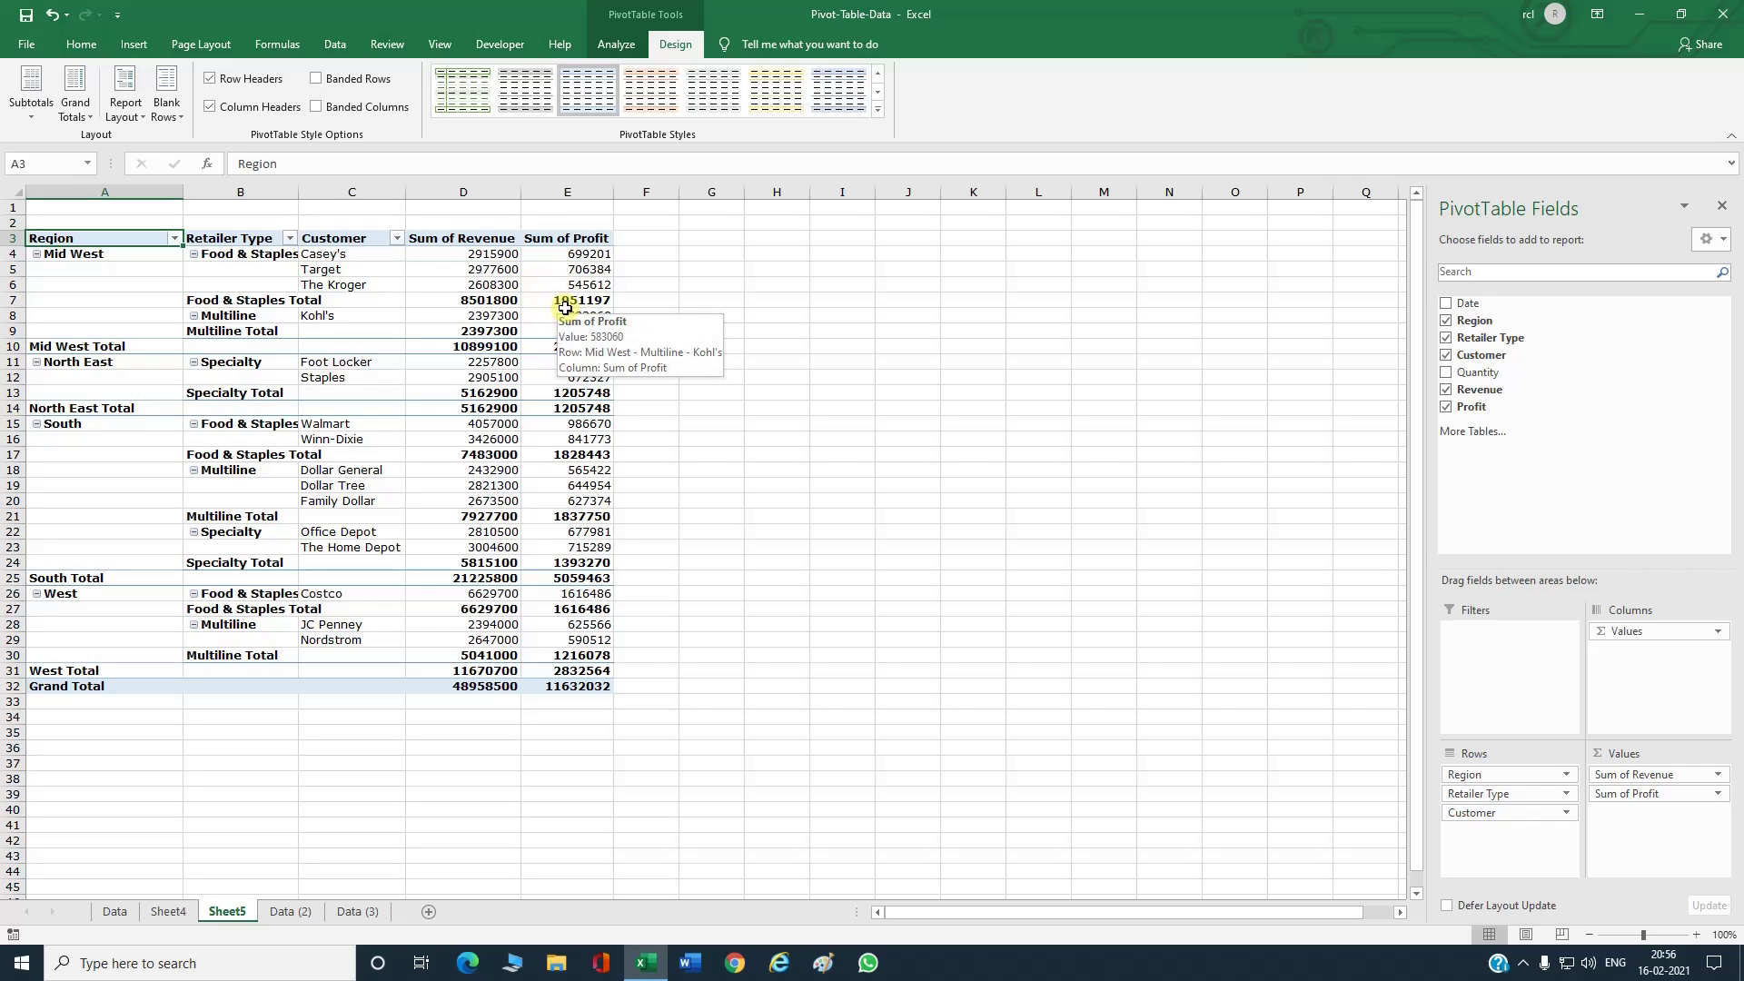
{"action": "mouse_move", "coordinate": [483, 337]}
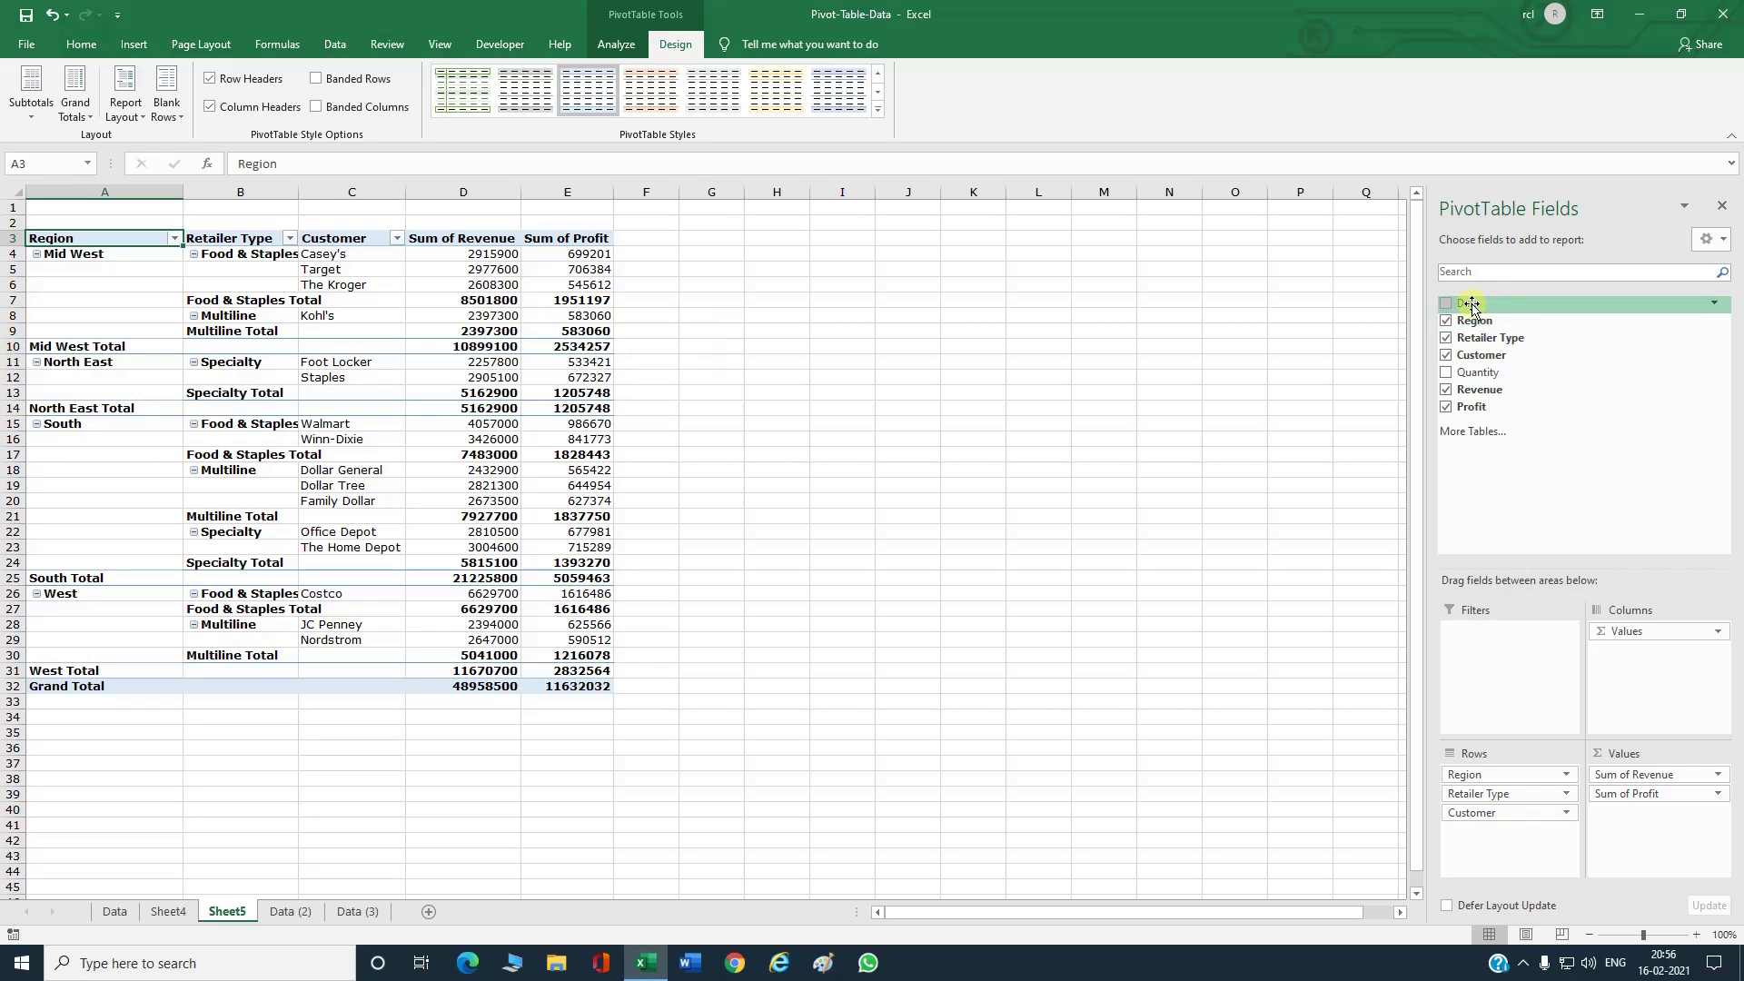
Step: Add Date as the last row field below Customer, and expand and collapse the Jan group to check its daily entries
{"action": "left_click_drag", "start_coordinate": [1473, 306], "coordinate": [1497, 836]}
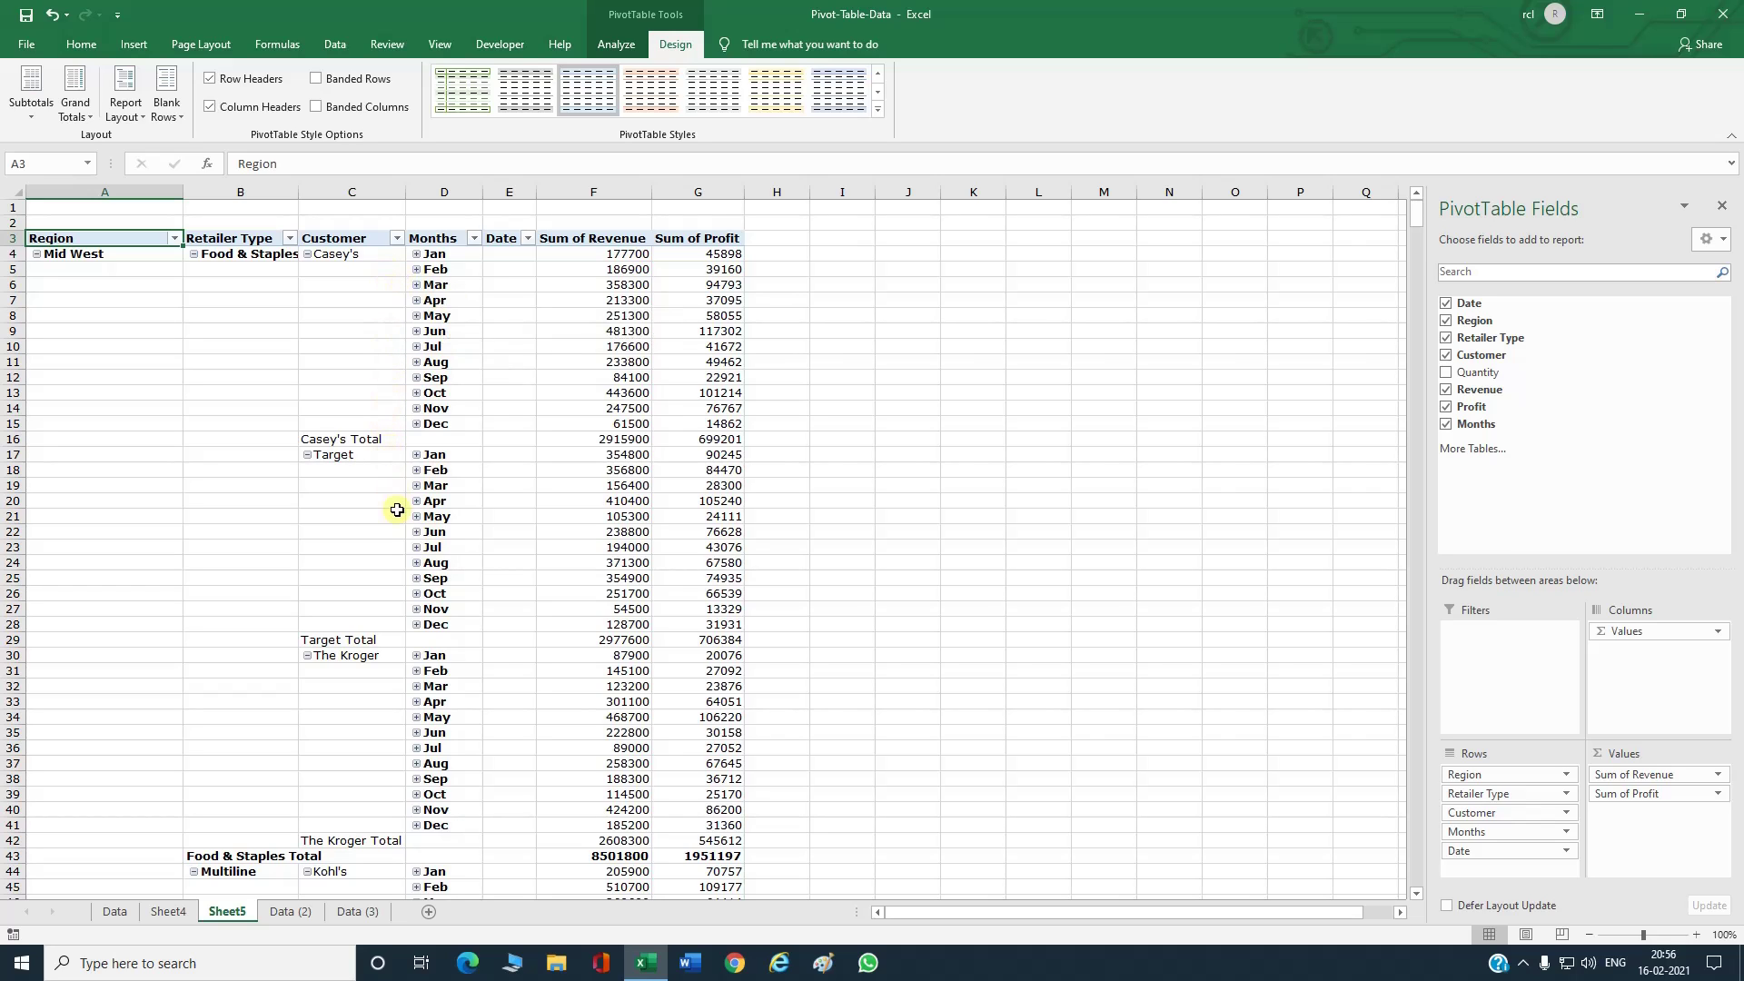
{"action": "left_click", "coordinate": [417, 456]}
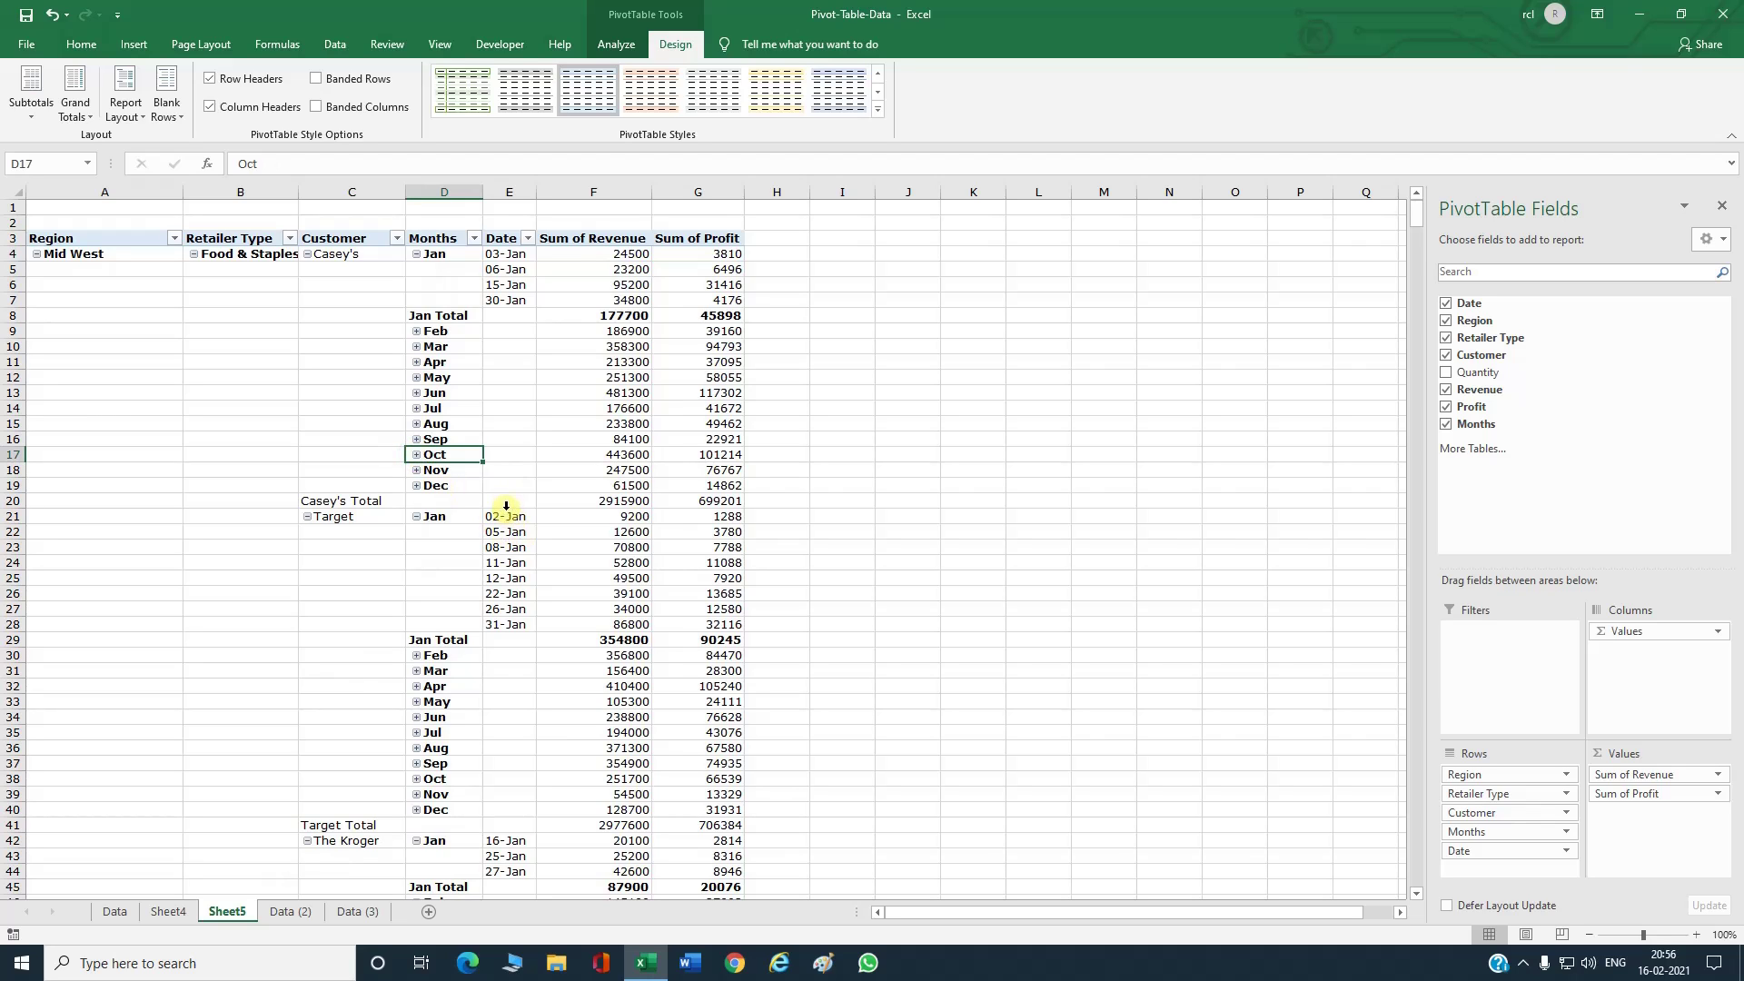
{"action": "left_click", "coordinate": [417, 517]}
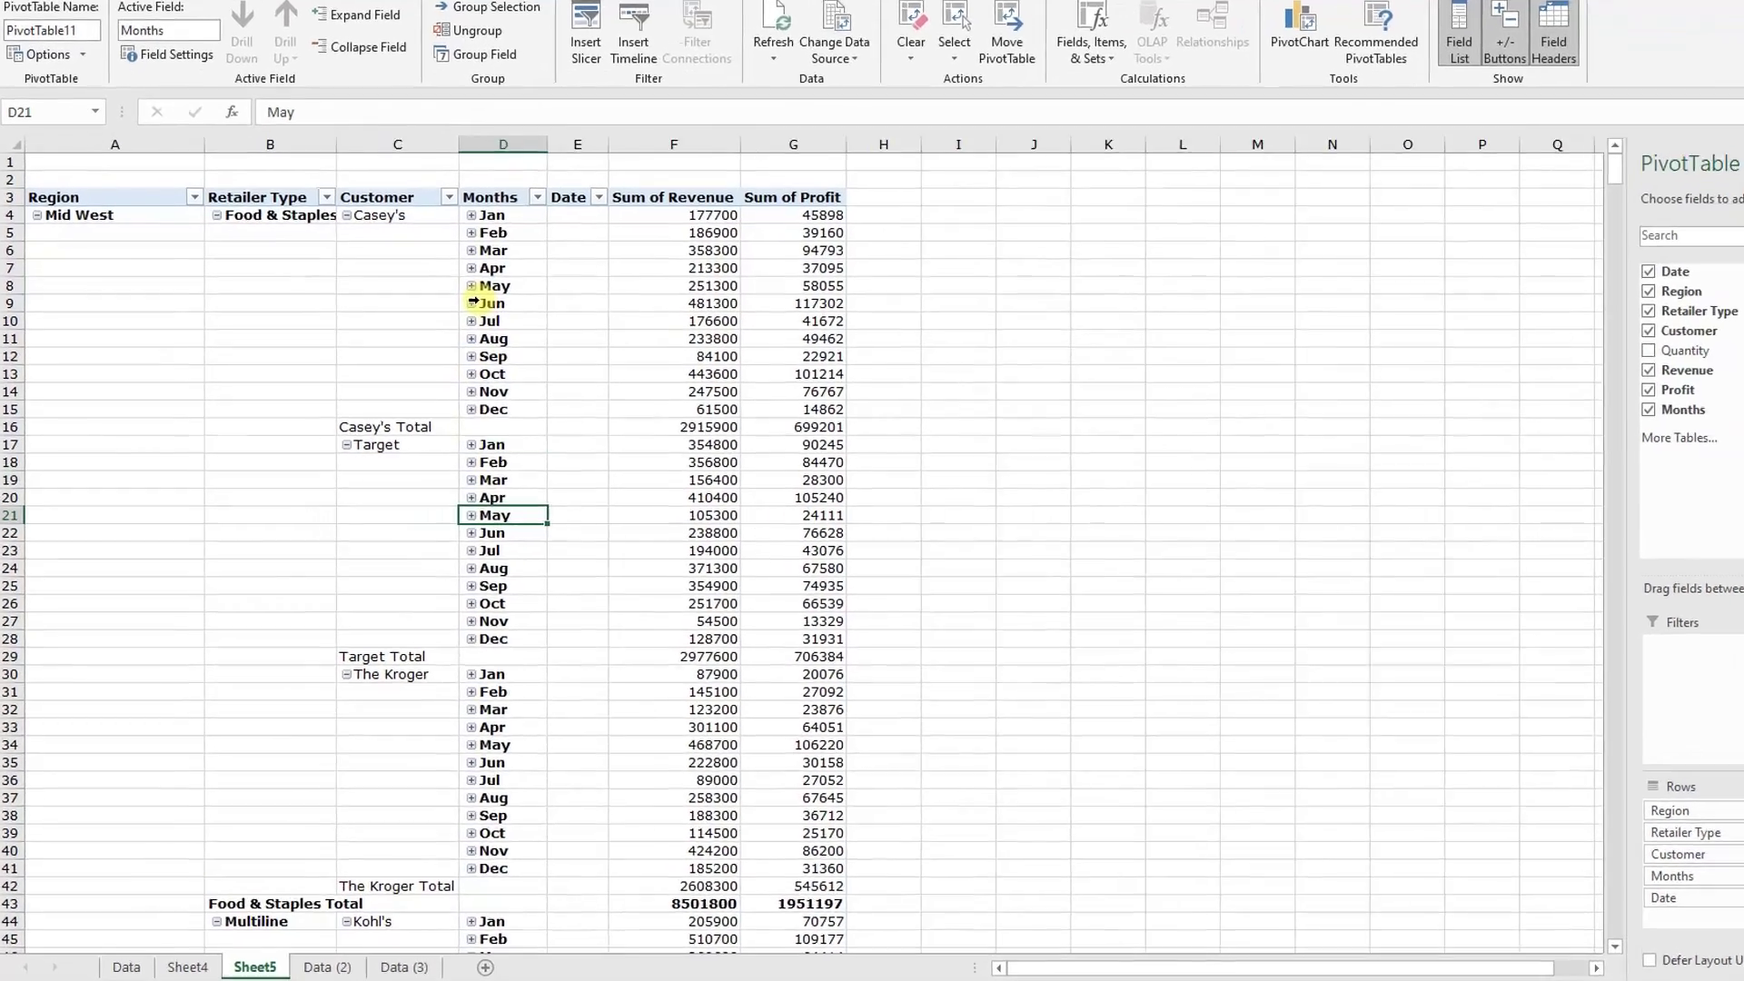
Step: In the PivotTable options, turn on merging and centering of cells with labels and turn off the expand/collapse buttons
{"action": "right_click", "coordinate": [473, 302]}
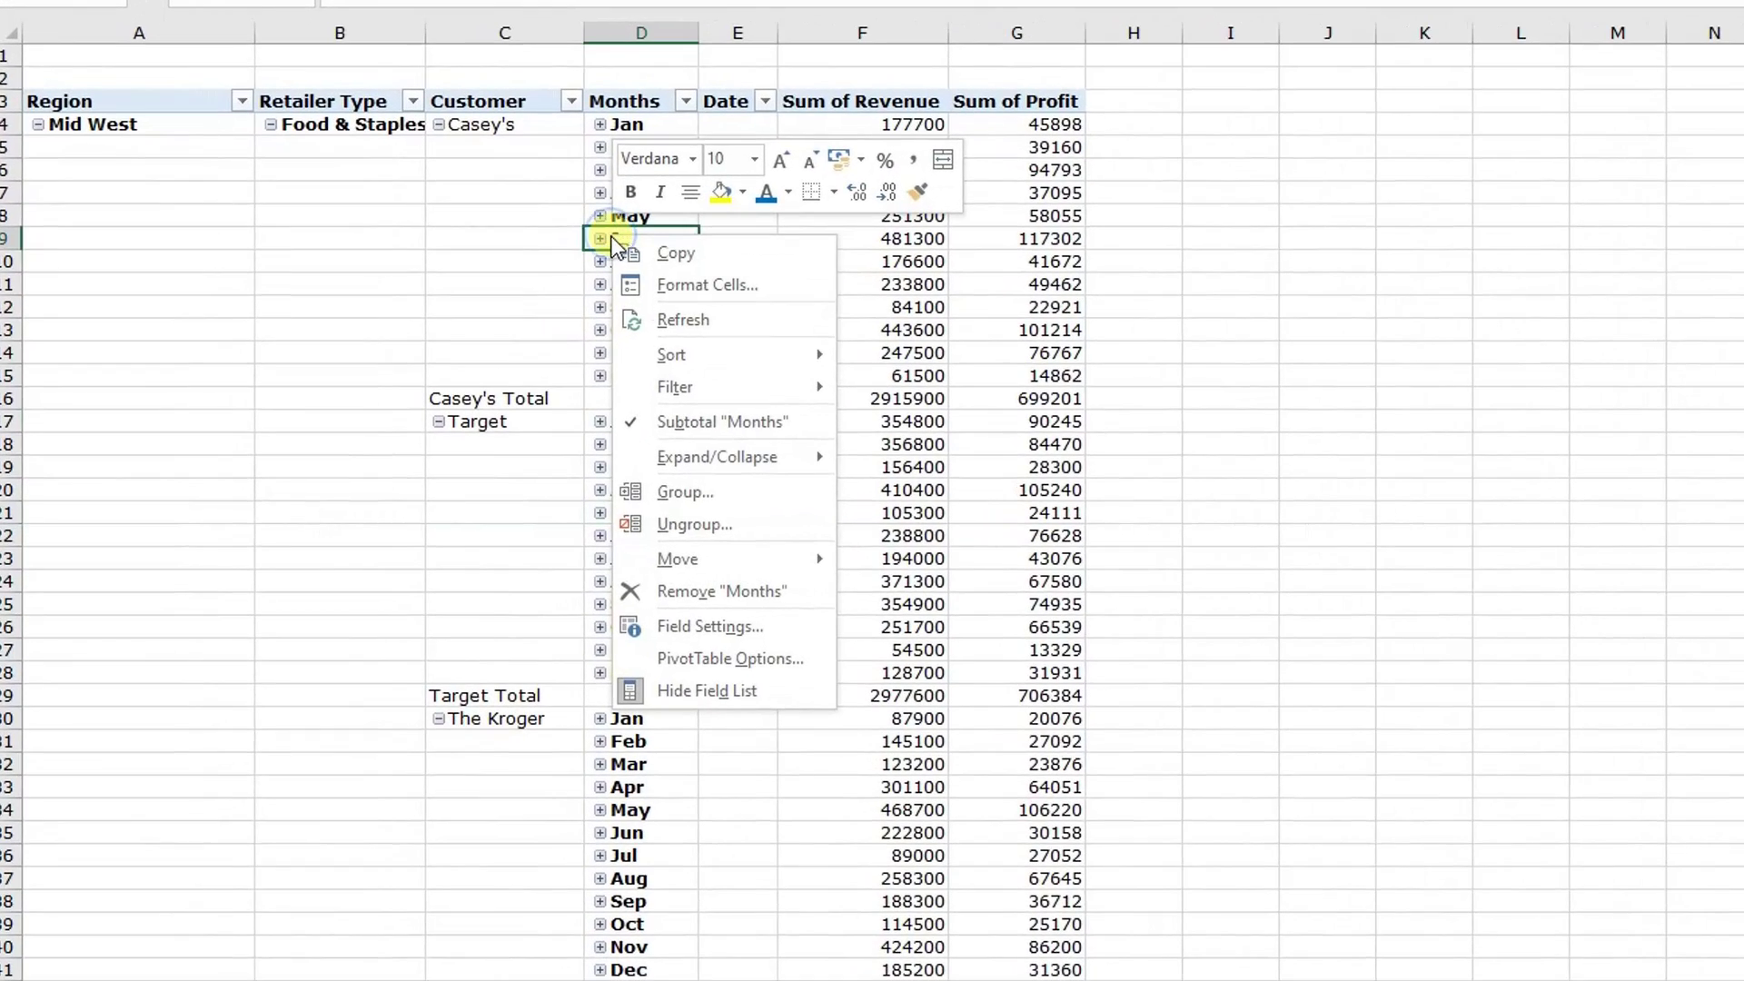
{"action": "left_click", "coordinate": [566, 629]}
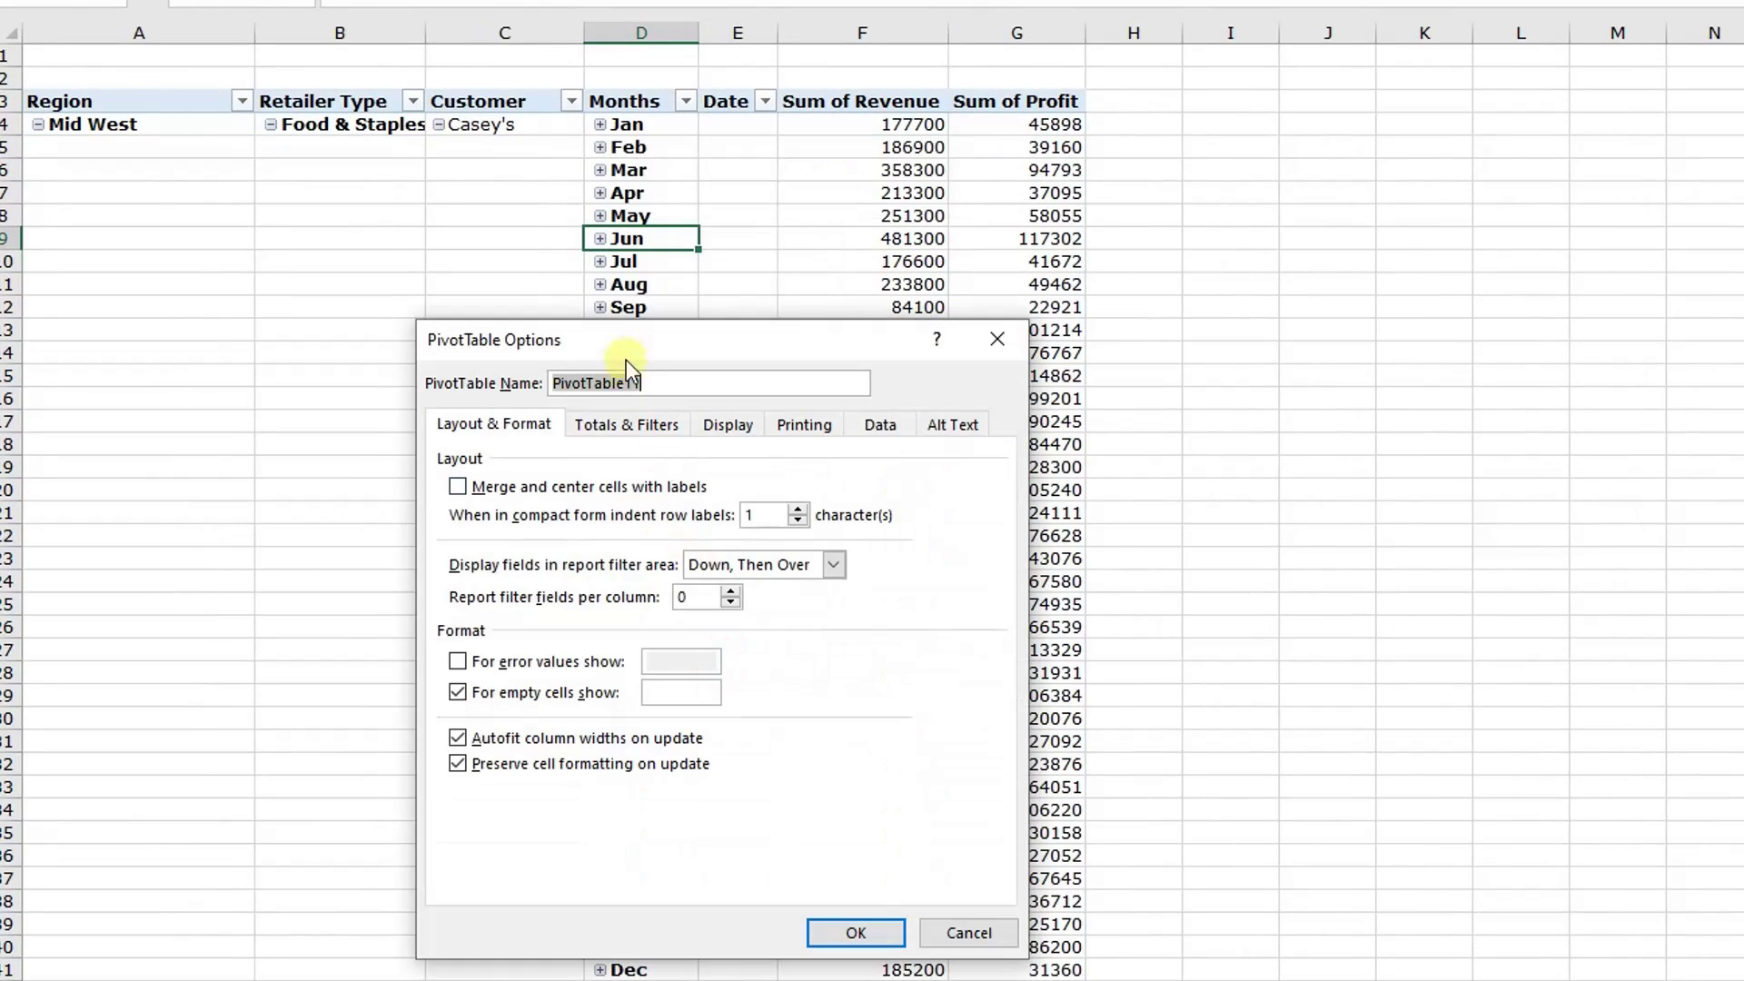
{"action": "left_click_drag", "start_coordinate": [616, 335], "coordinate": [1328, 167]}
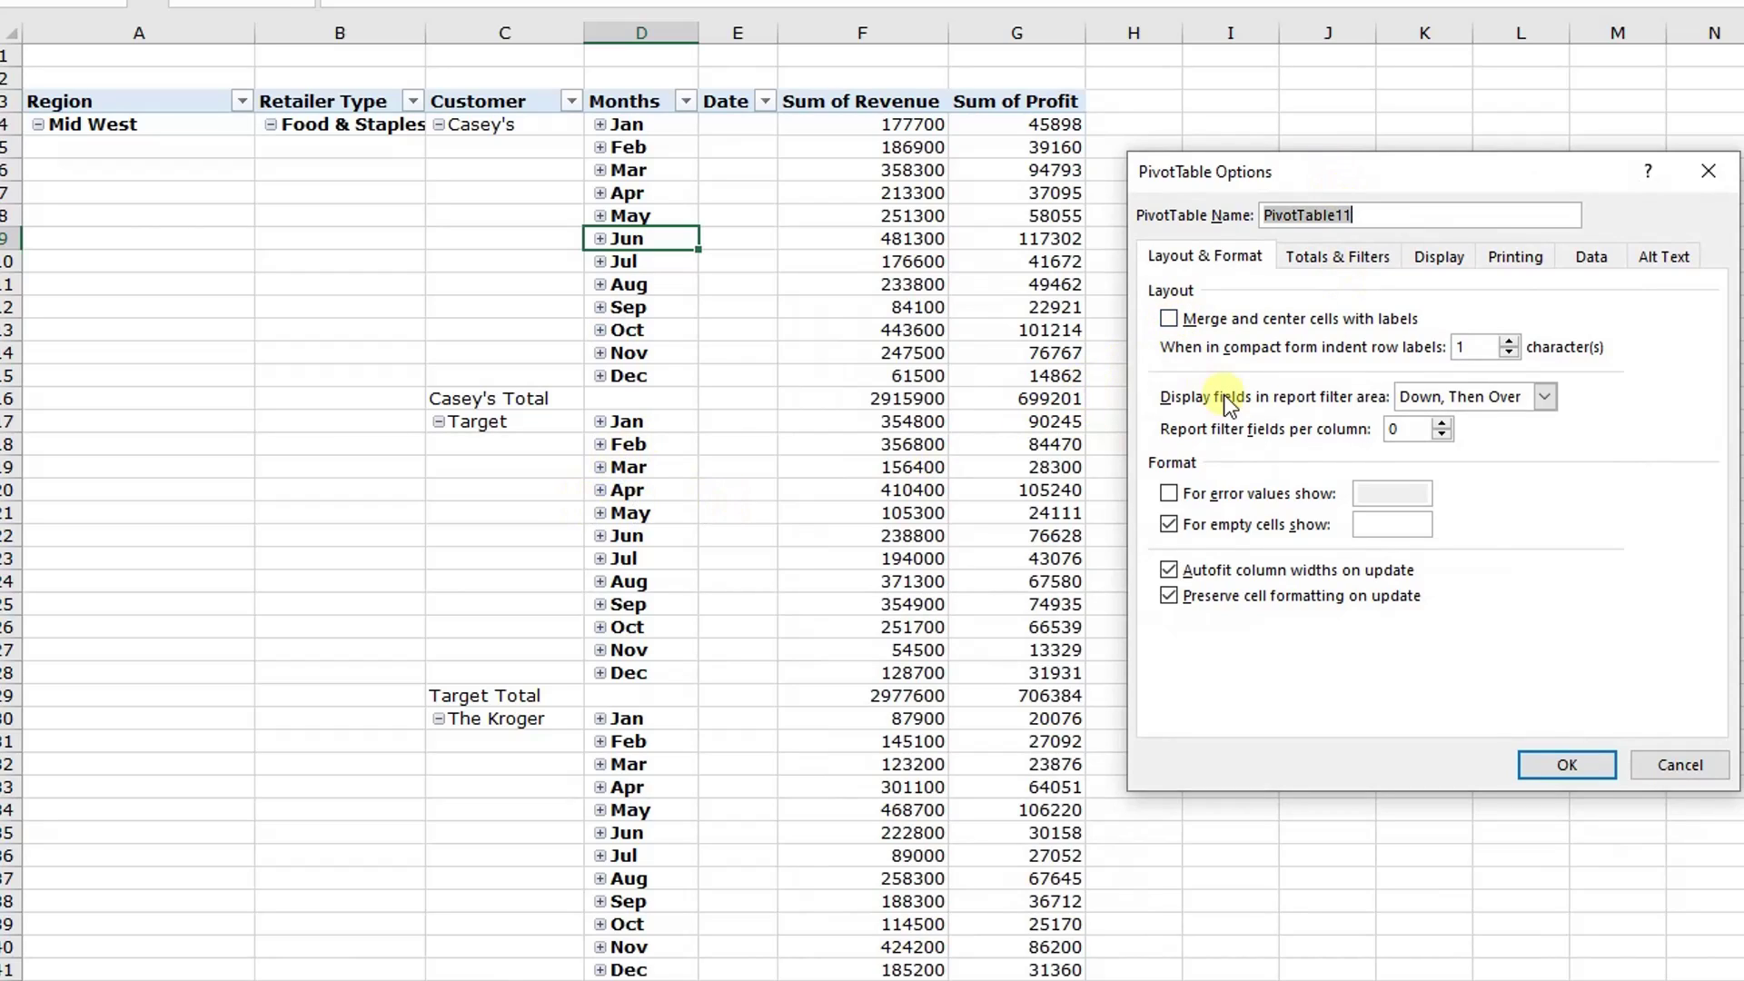
{"action": "left_click", "coordinate": [1169, 318]}
{"action": "left_click", "coordinate": [1430, 258]}
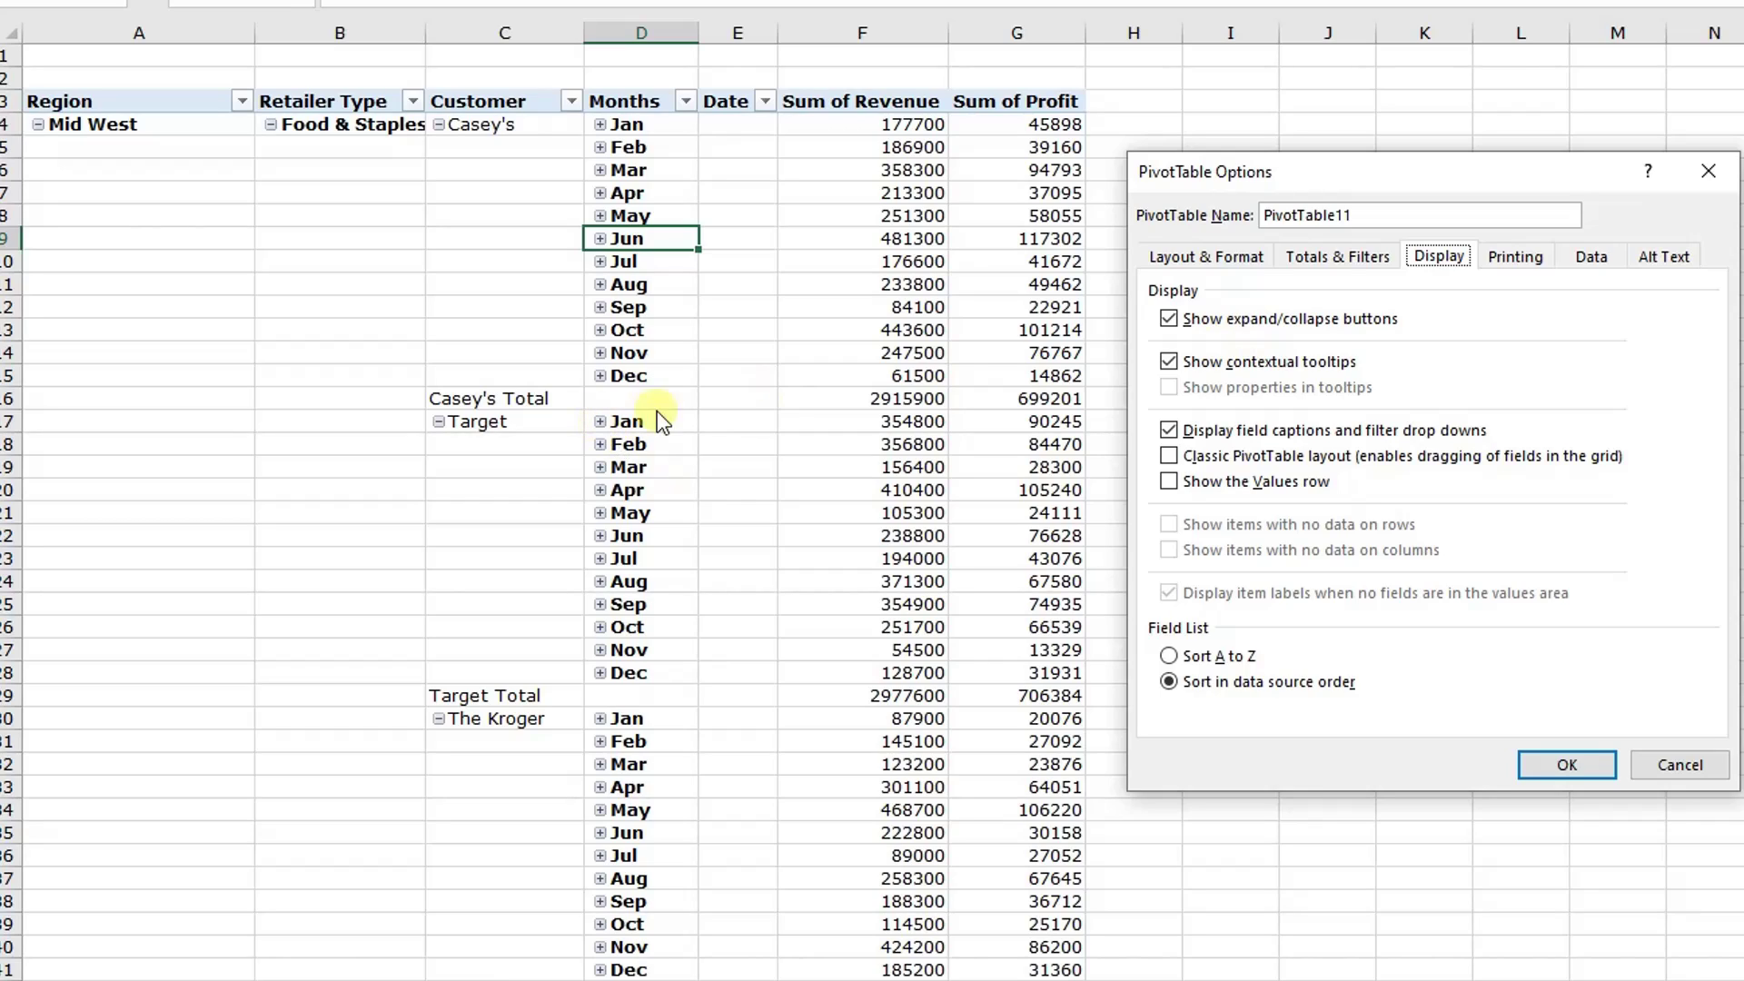
{"action": "left_click", "coordinate": [1166, 316]}
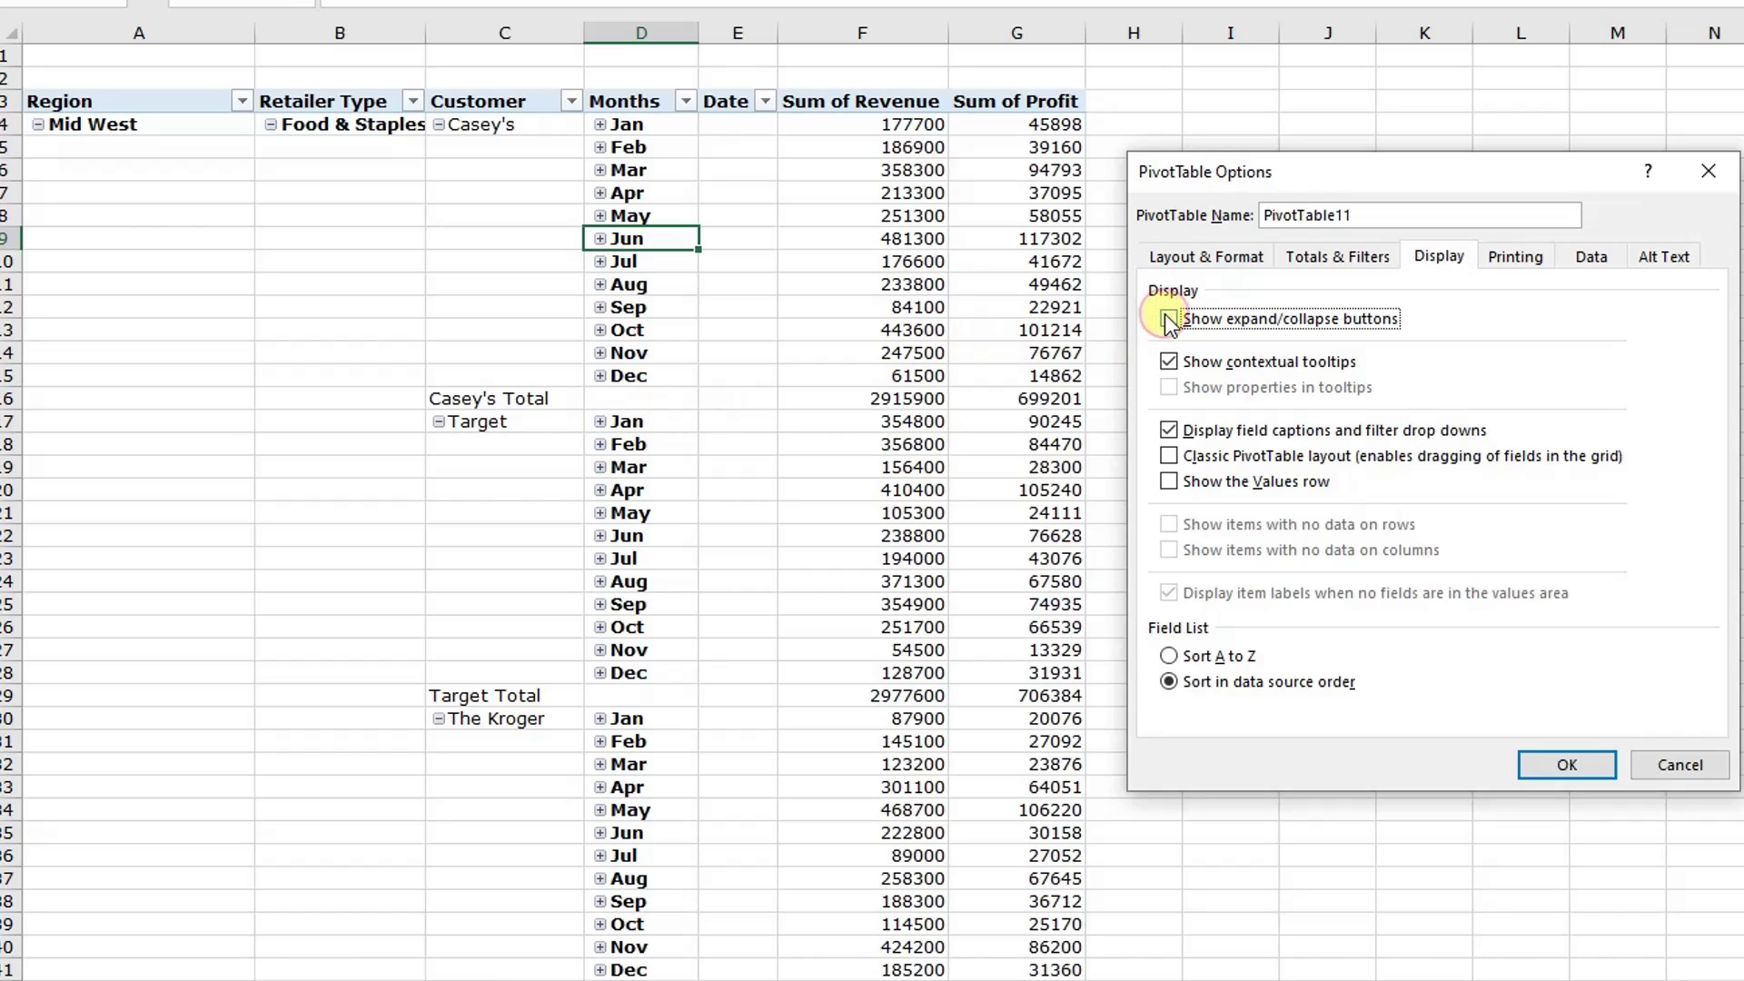
{"action": "left_click", "coordinate": [1568, 765]}
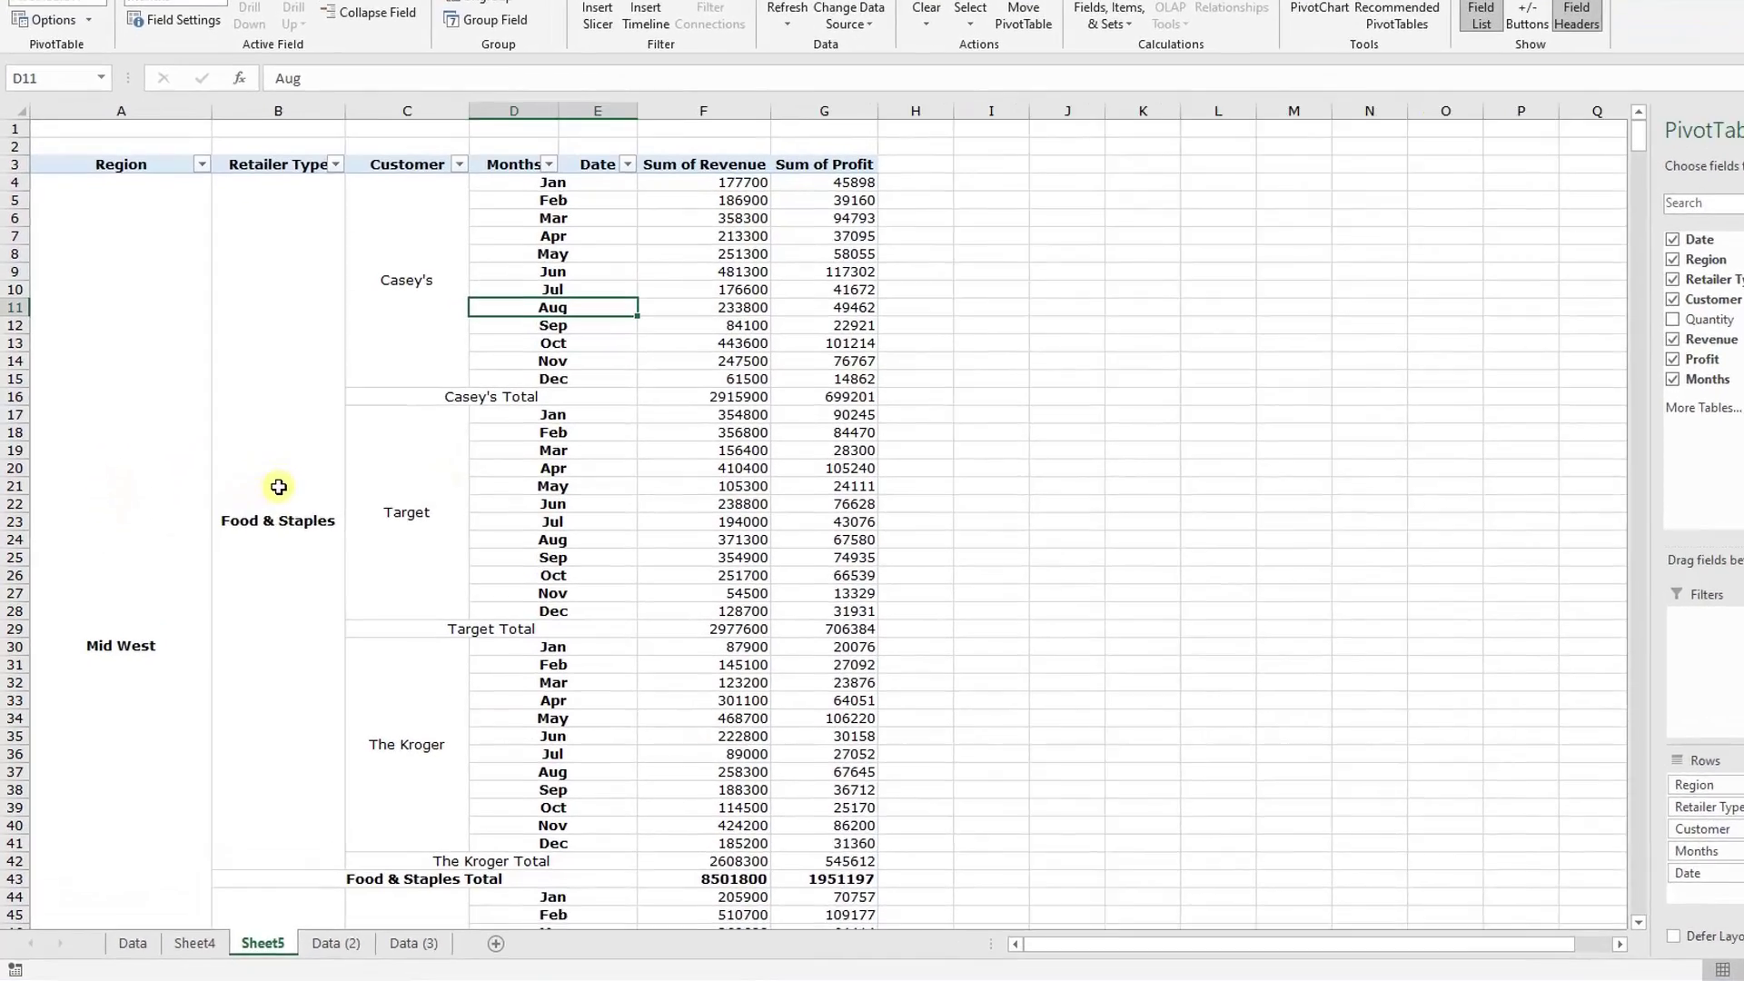
Step: Examine the merged Region, Retailer Type and Customer label cells down the PivotTable
{"action": "left_click", "coordinate": [125, 460]}
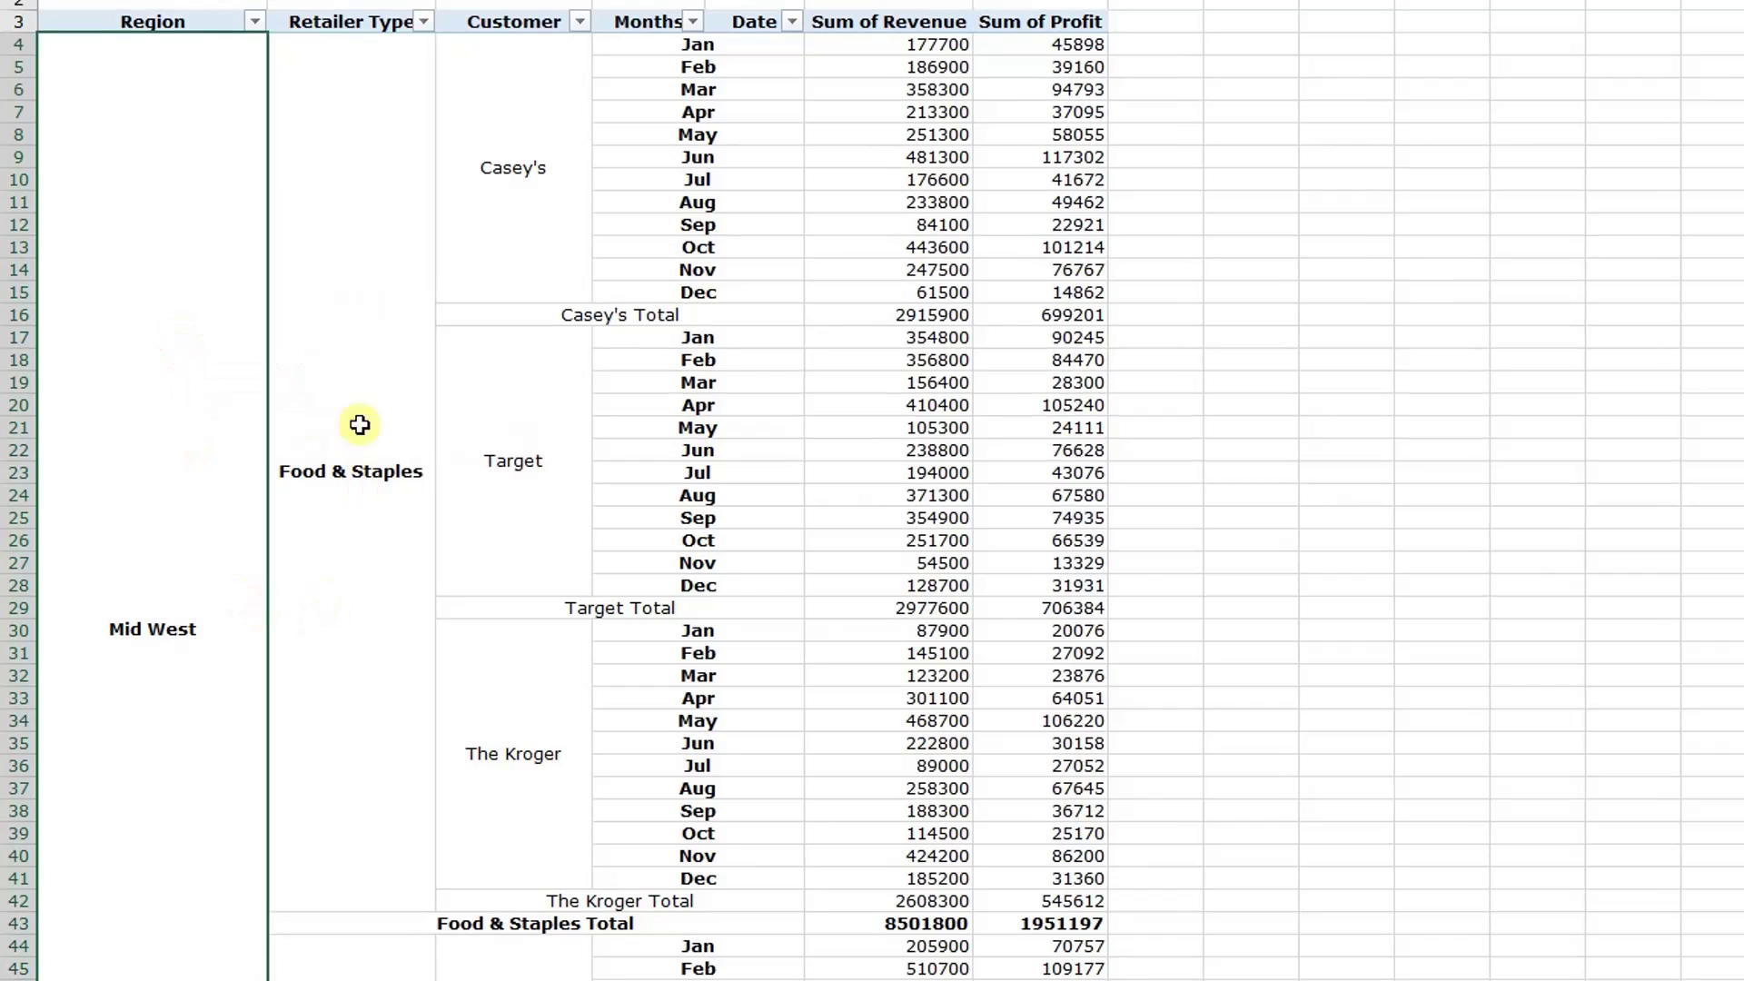
{"action": "left_click", "coordinate": [336, 416]}
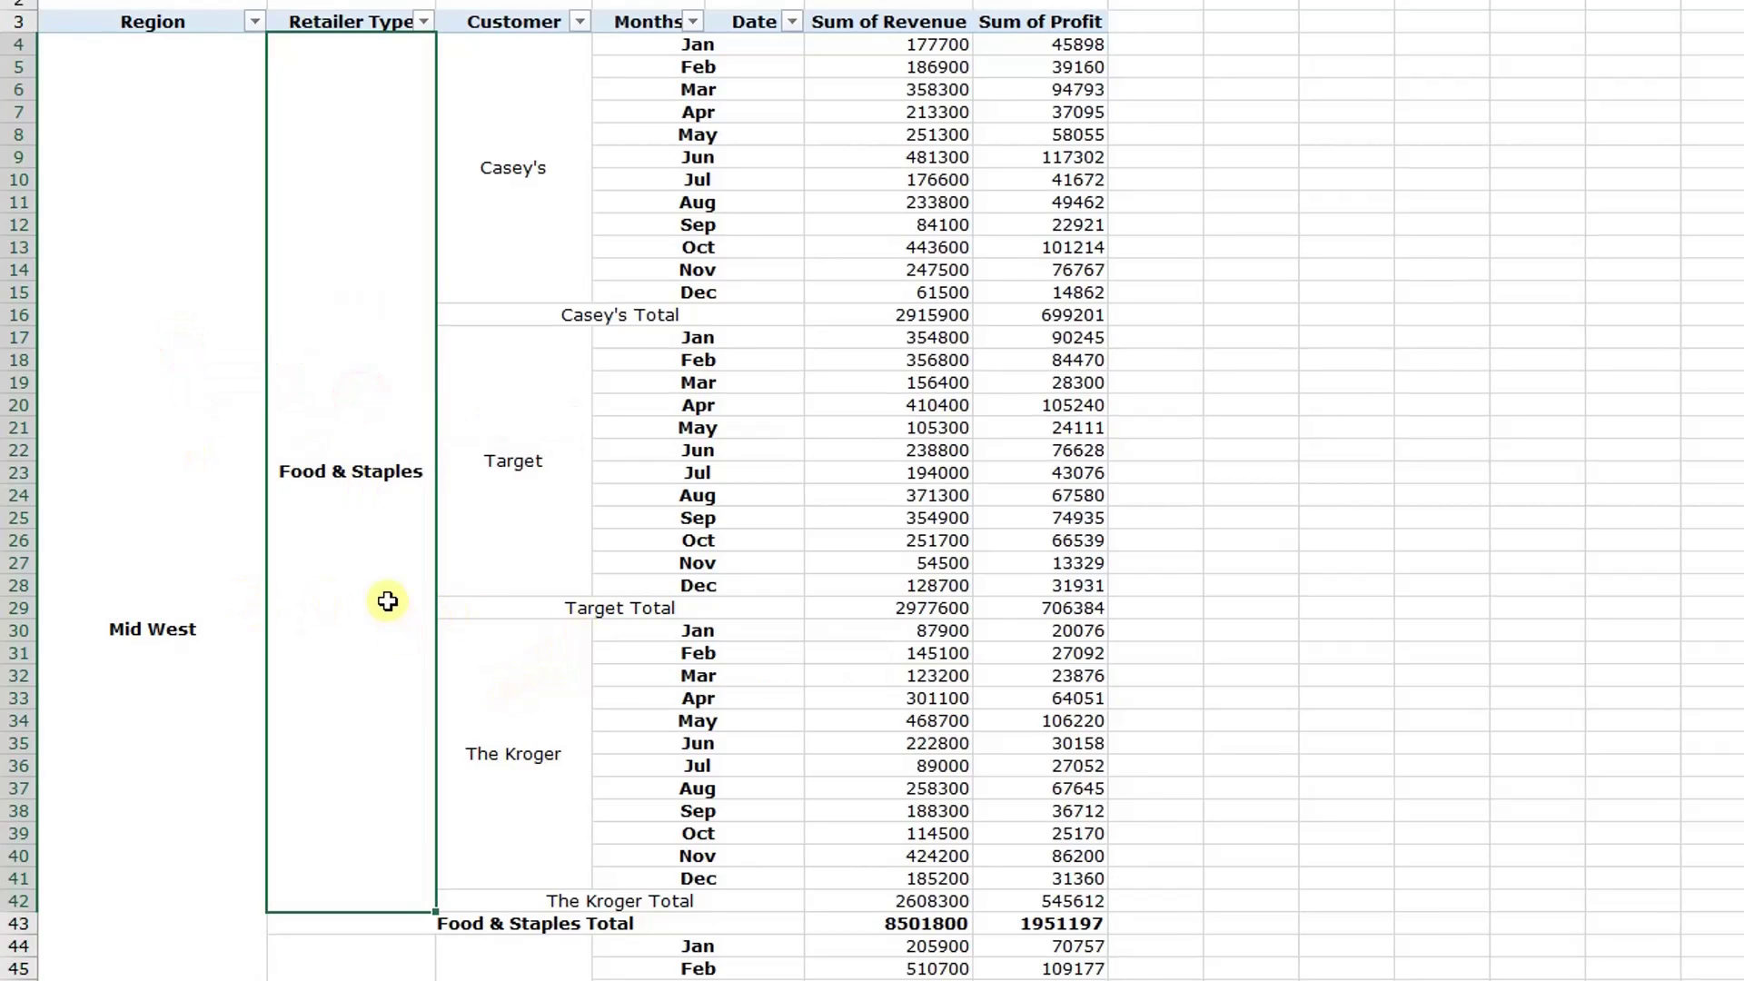
{"action": "scroll", "coordinate": [389, 599], "scroll_direction": "down", "scroll_amount": 3}
{"action": "scroll", "coordinate": [395, 654], "scroll_direction": "down", "scroll_amount": 10}
{"action": "scroll", "coordinate": [390, 636], "scroll_direction": "up", "scroll_amount": 13}
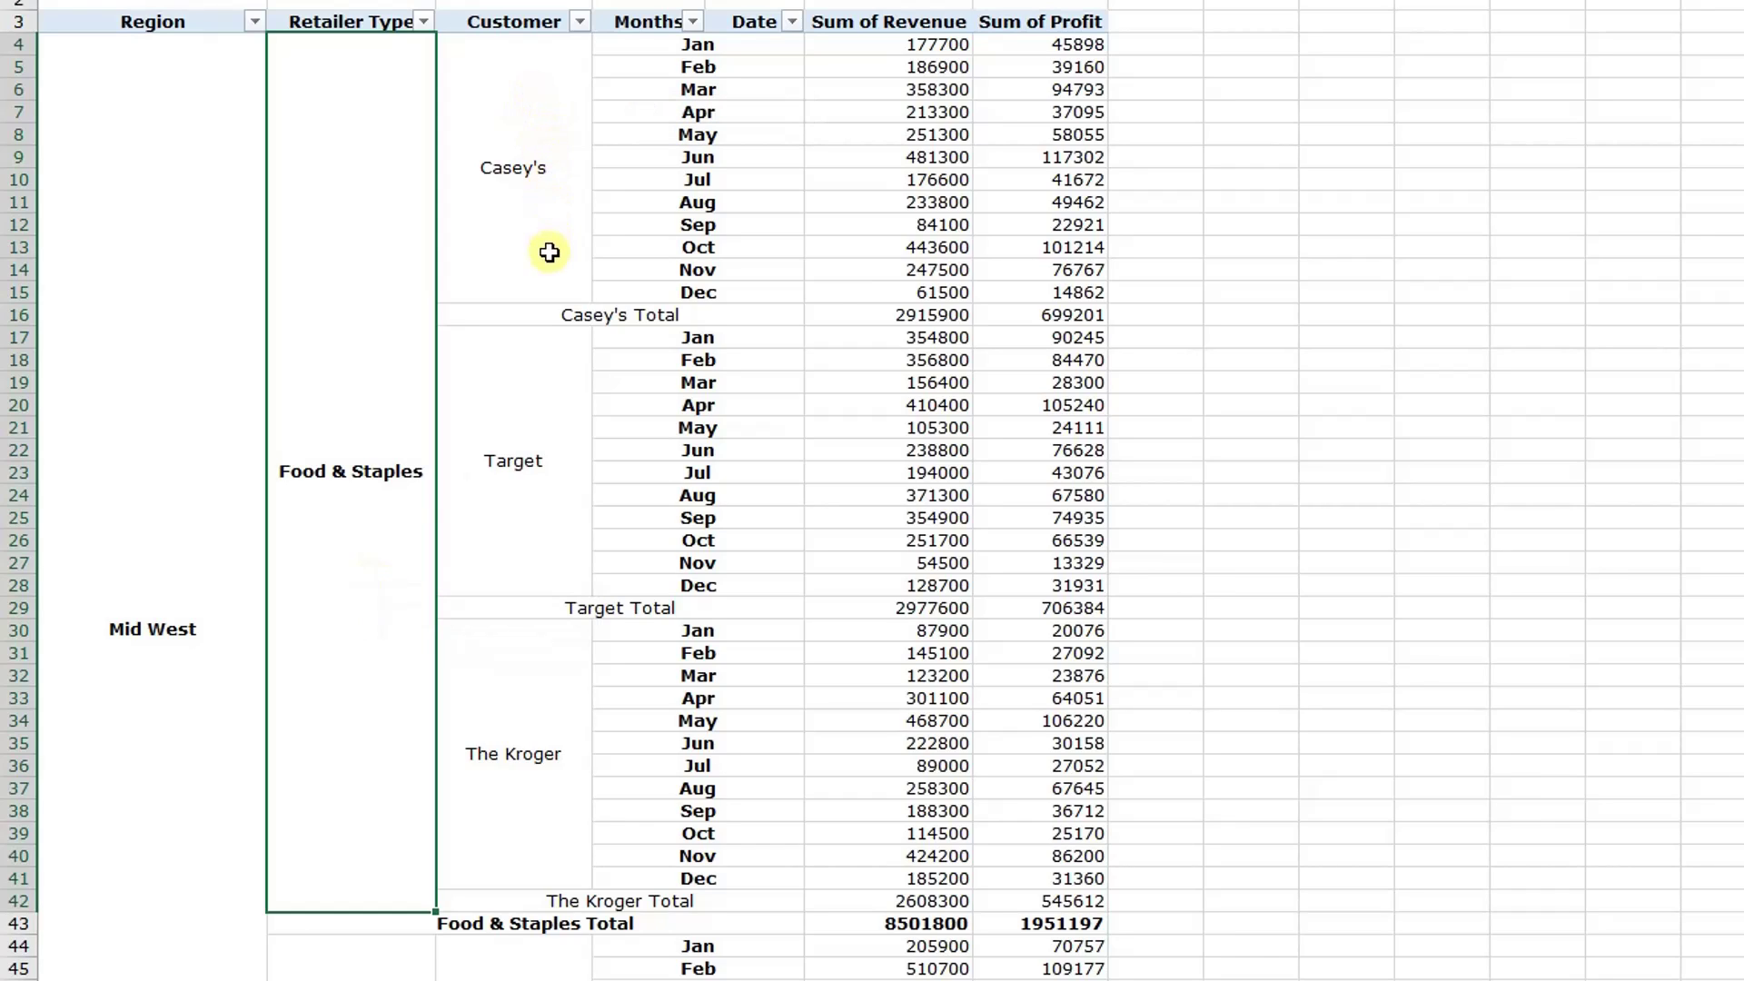
{"action": "left_click", "coordinate": [551, 399]}
{"action": "left_click", "coordinate": [546, 200]}
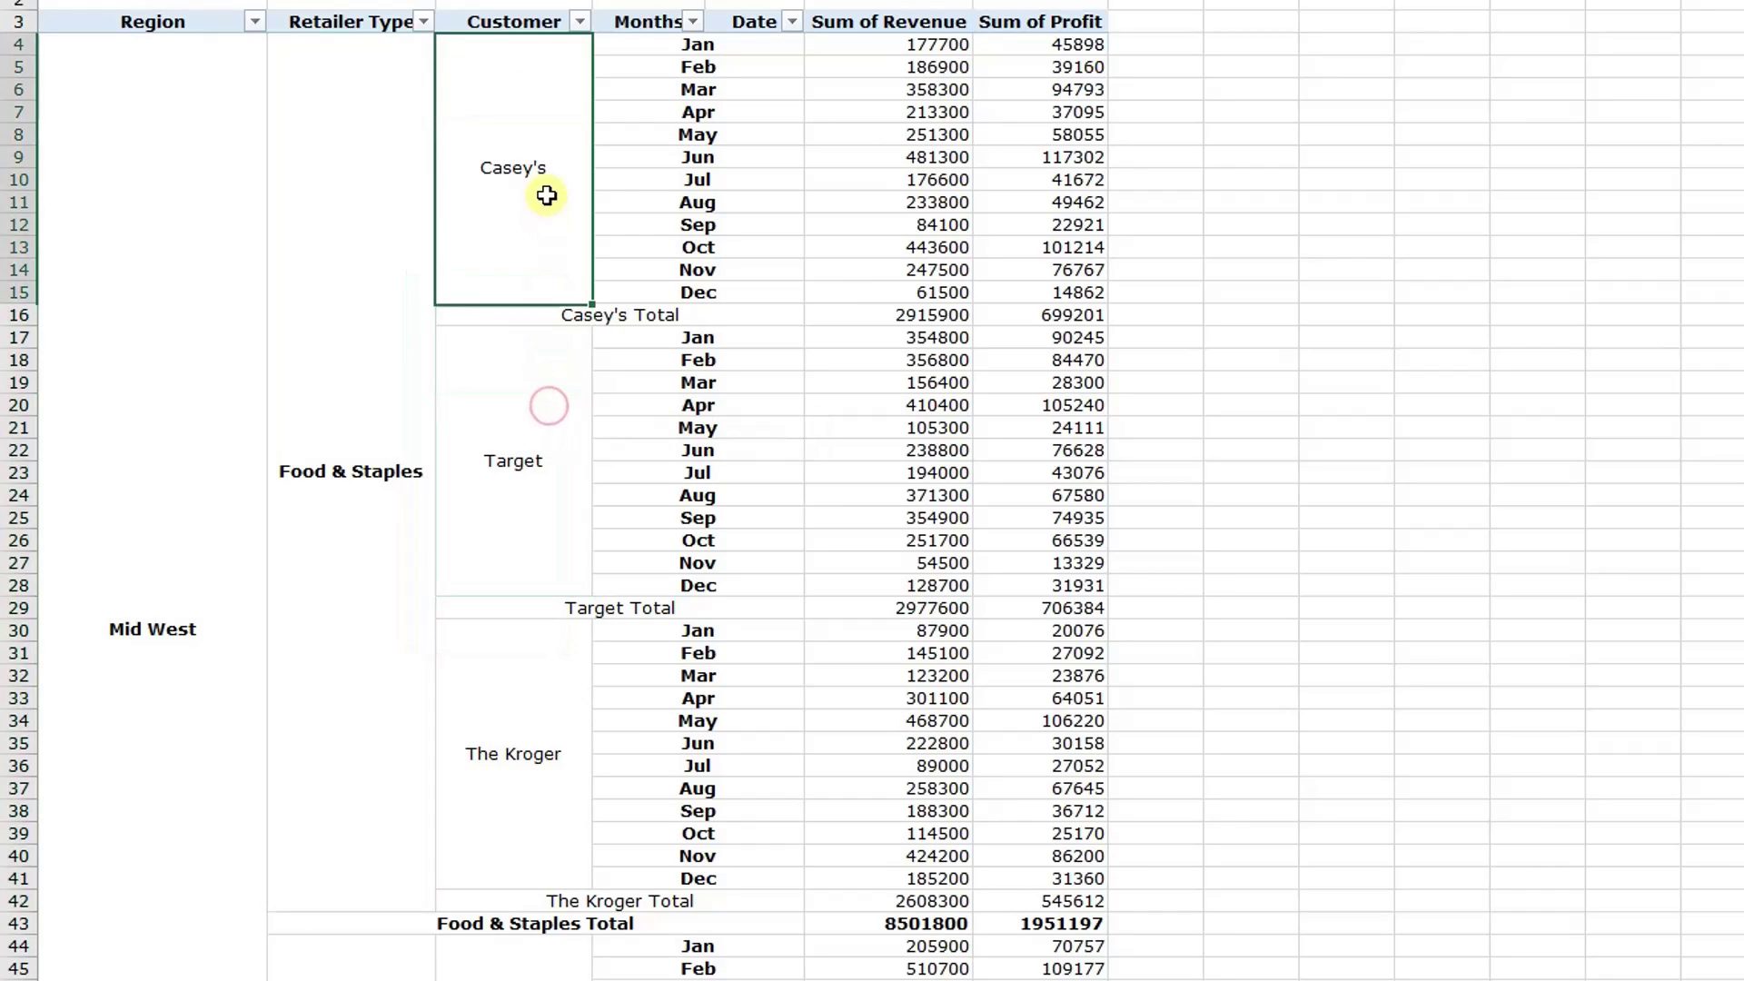
Step: Select all the Customer subtotal rows and format them in bold with a red font
{"action": "left_click", "coordinate": [644, 318]}
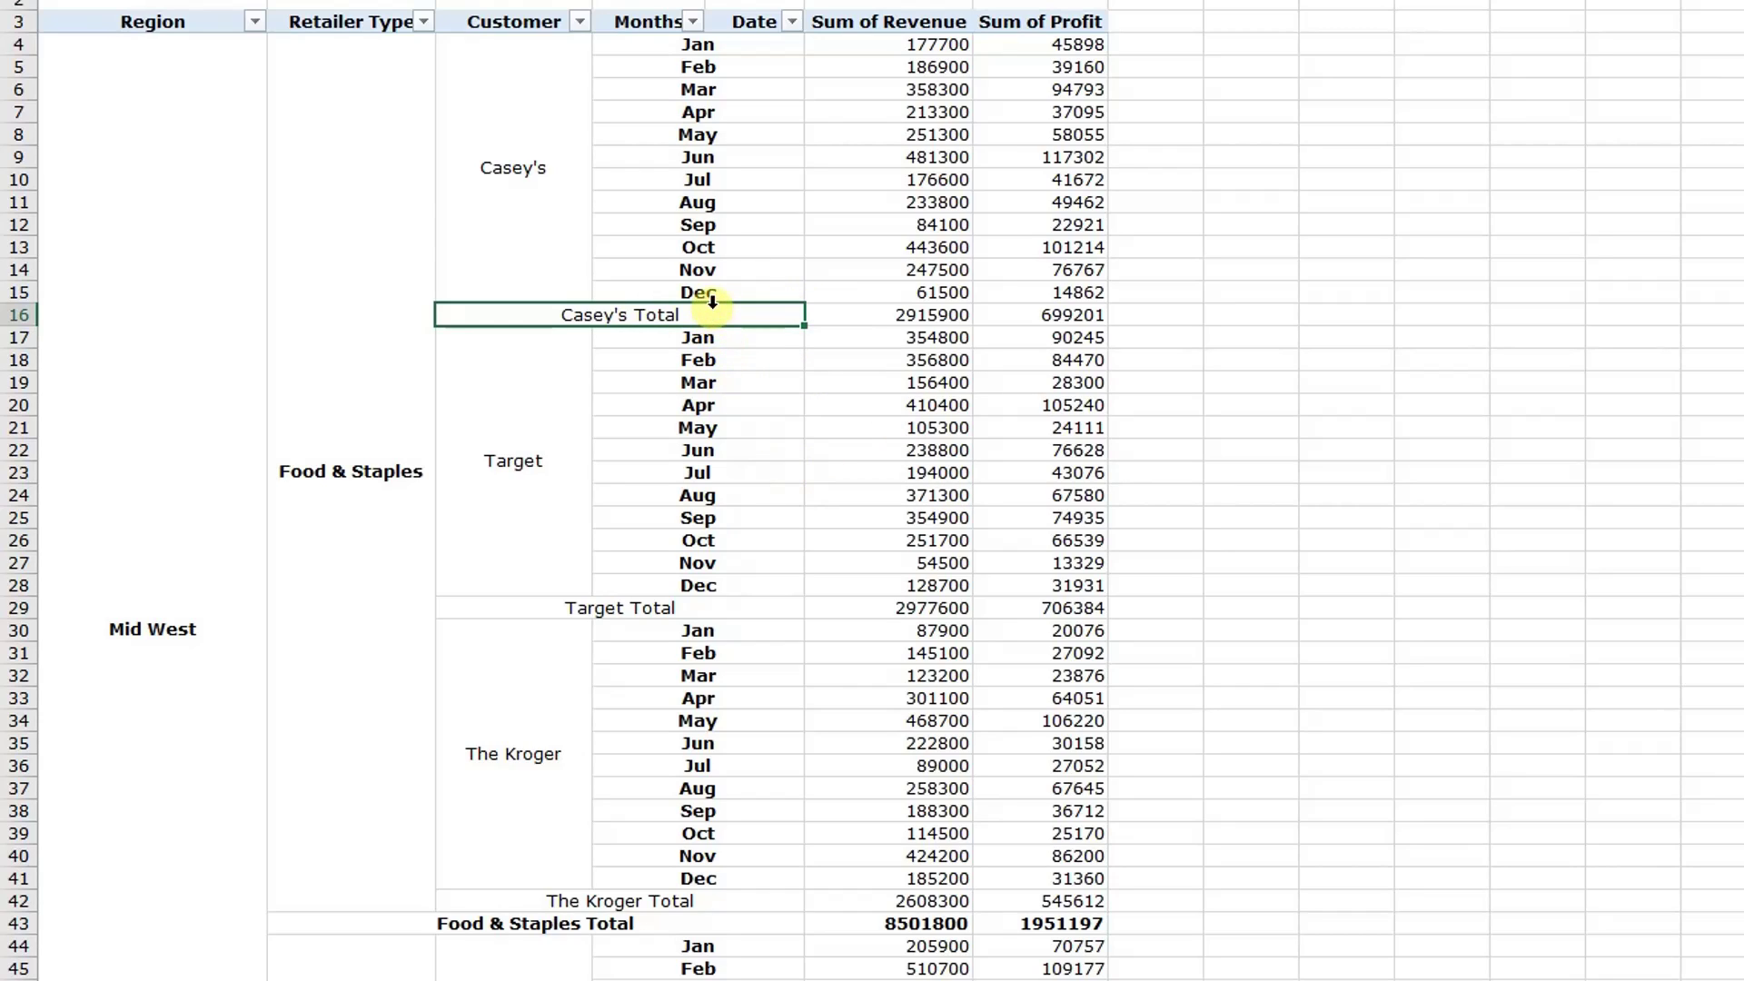
{"action": "left_click", "coordinate": [632, 303]}
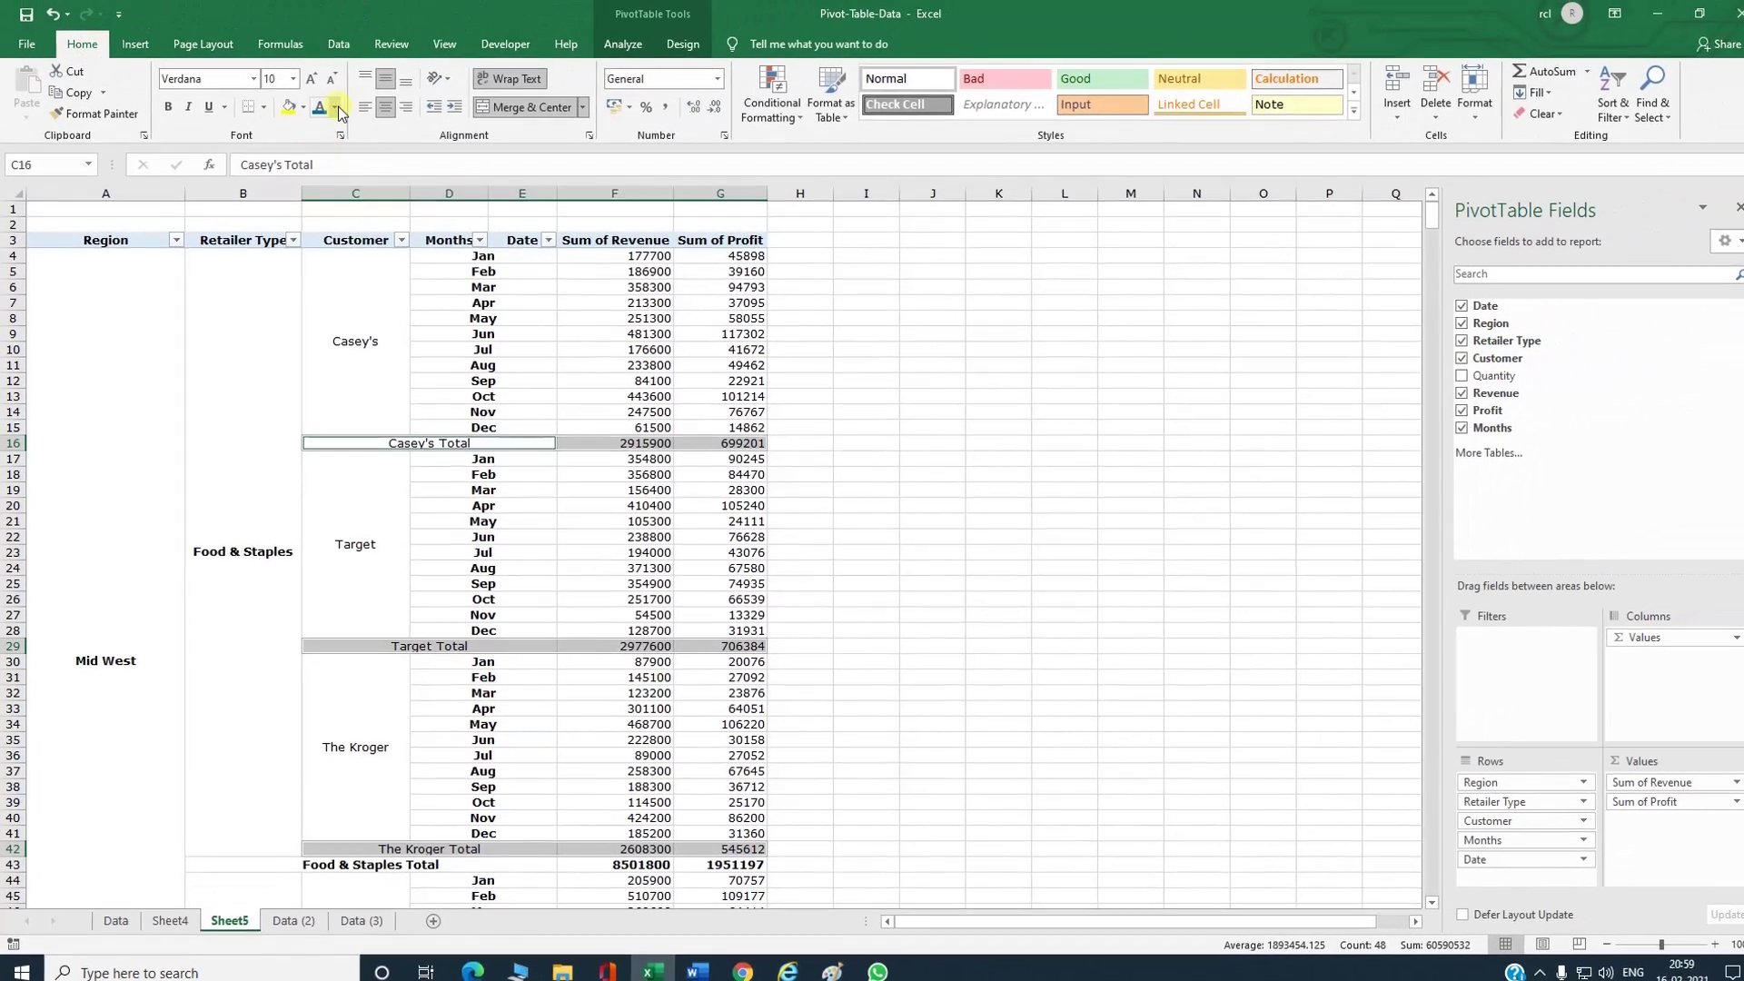
{"action": "left_click", "coordinate": [336, 107]}
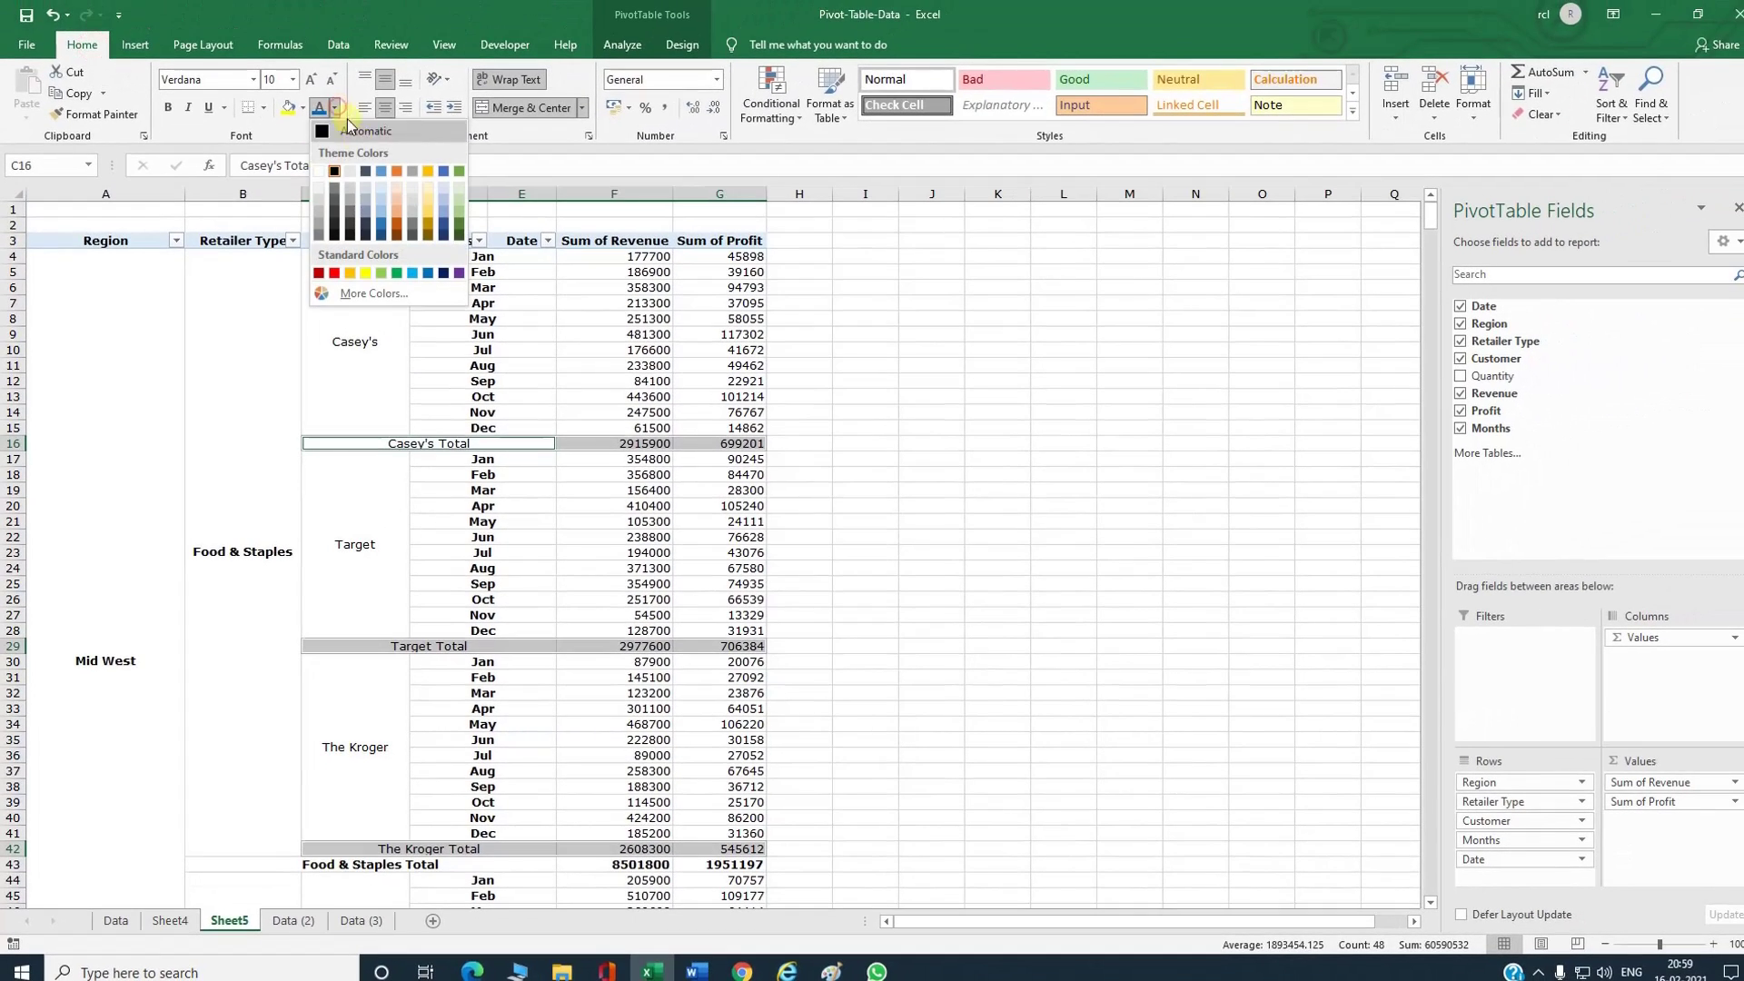
{"action": "left_click", "coordinate": [335, 272]}
{"action": "left_click", "coordinate": [336, 272]}
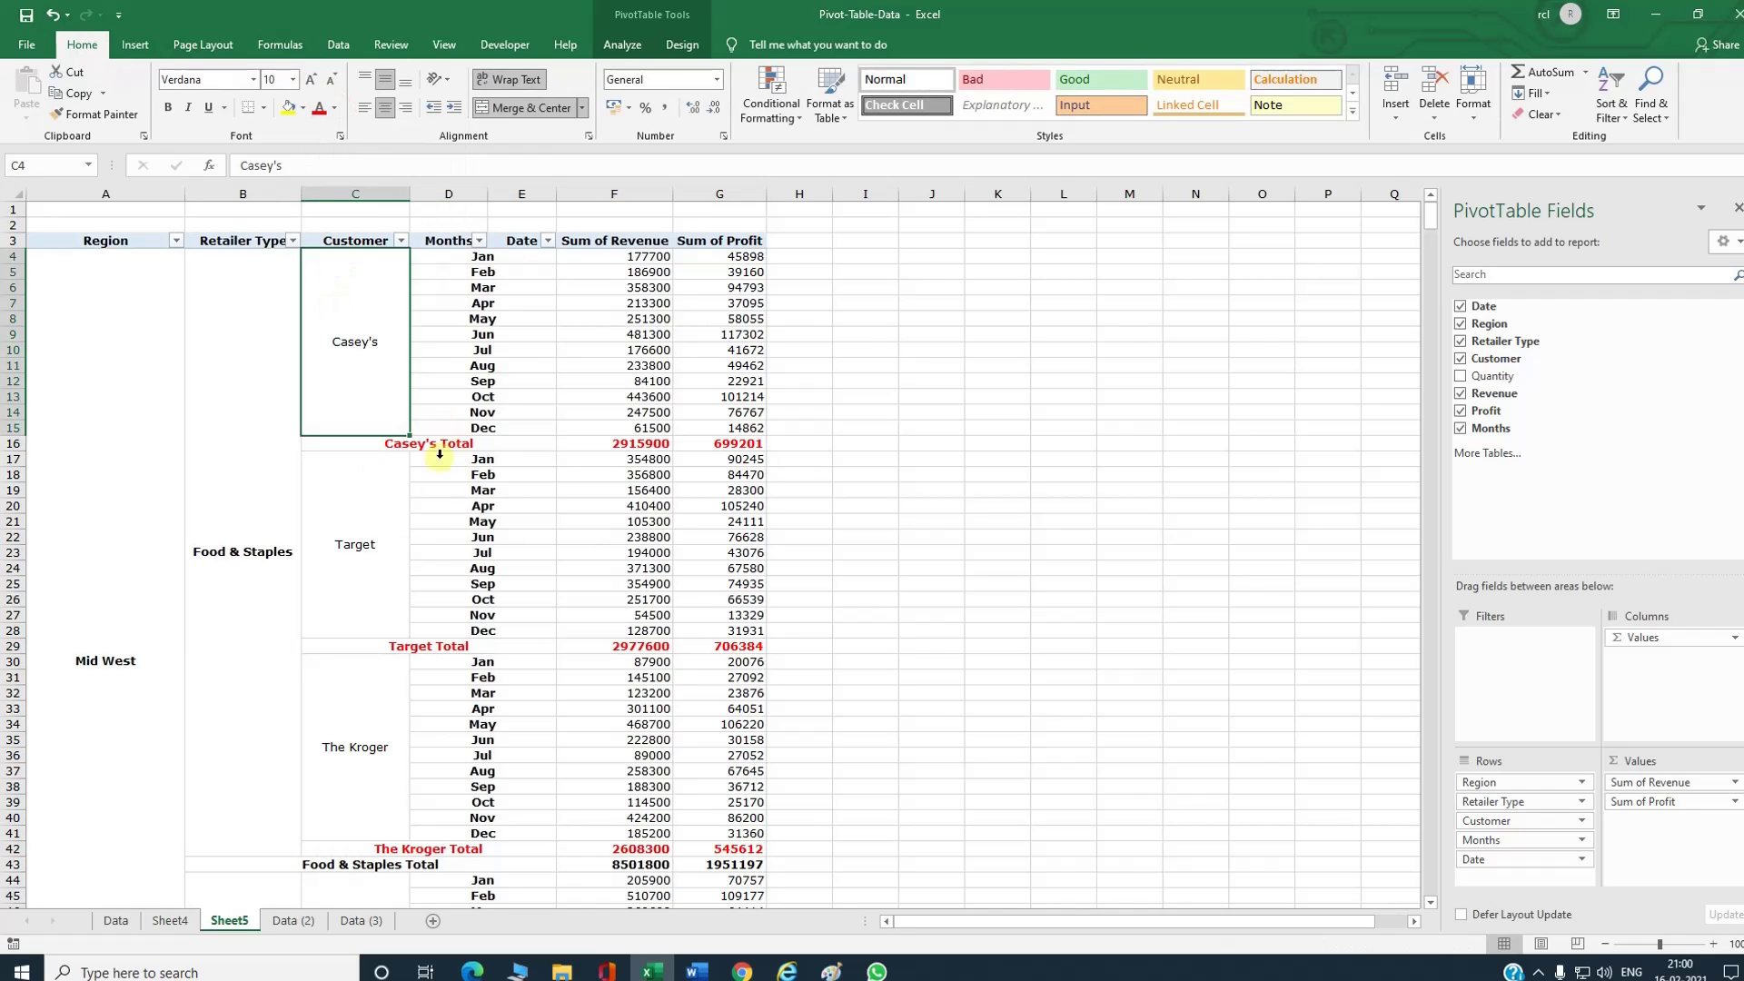
Step: Select all the Retailer Type subtotal rows and give them a light orange fill
{"action": "scroll", "coordinate": [437, 513], "scroll_direction": "down", "scroll_amount": 2}
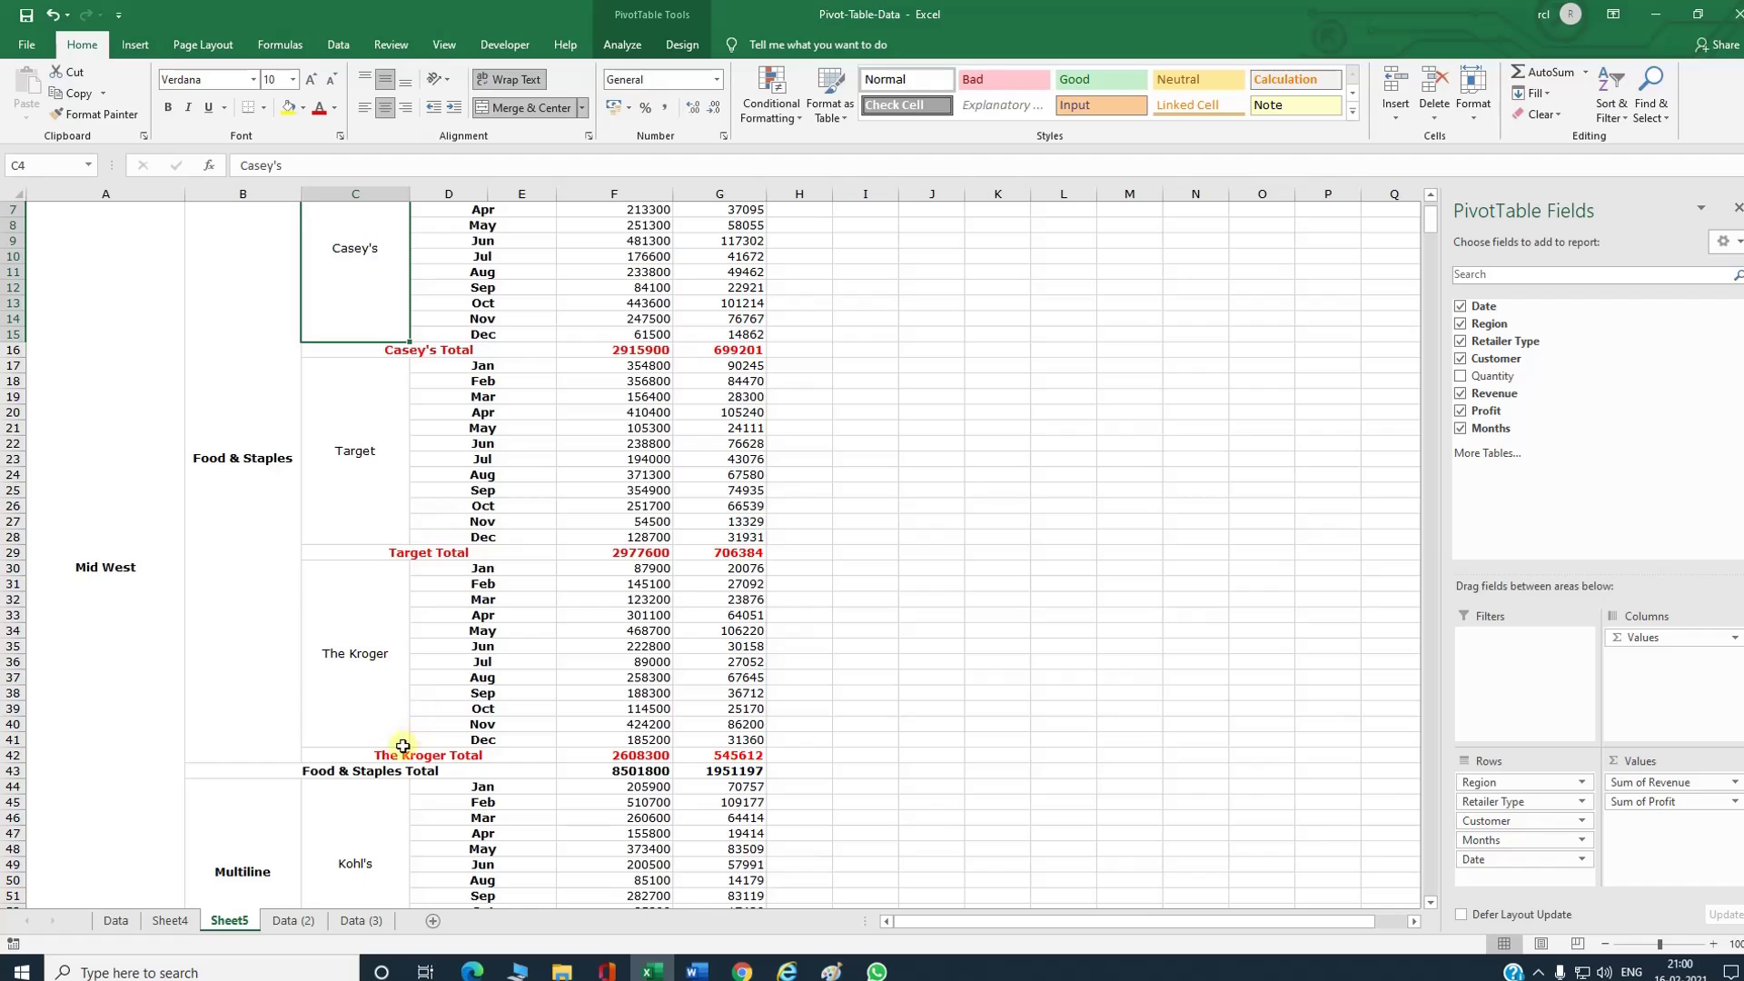
{"action": "left_click", "coordinate": [340, 766]}
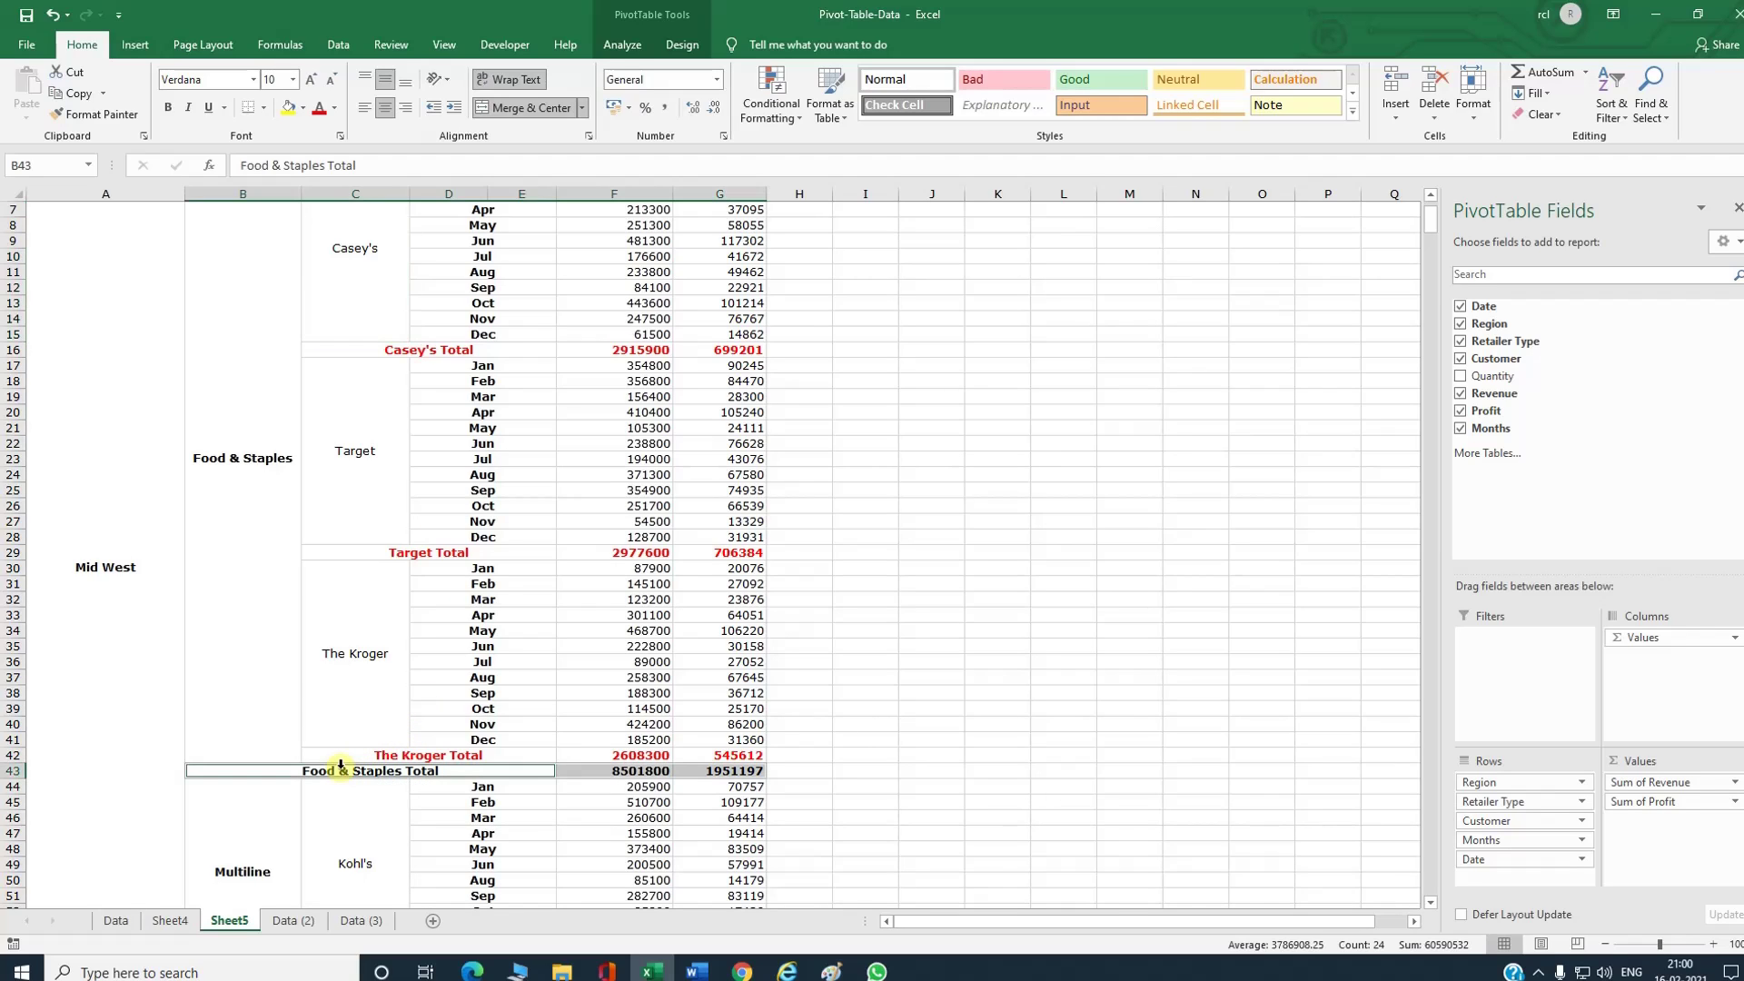
{"action": "left_click", "coordinate": [303, 107]}
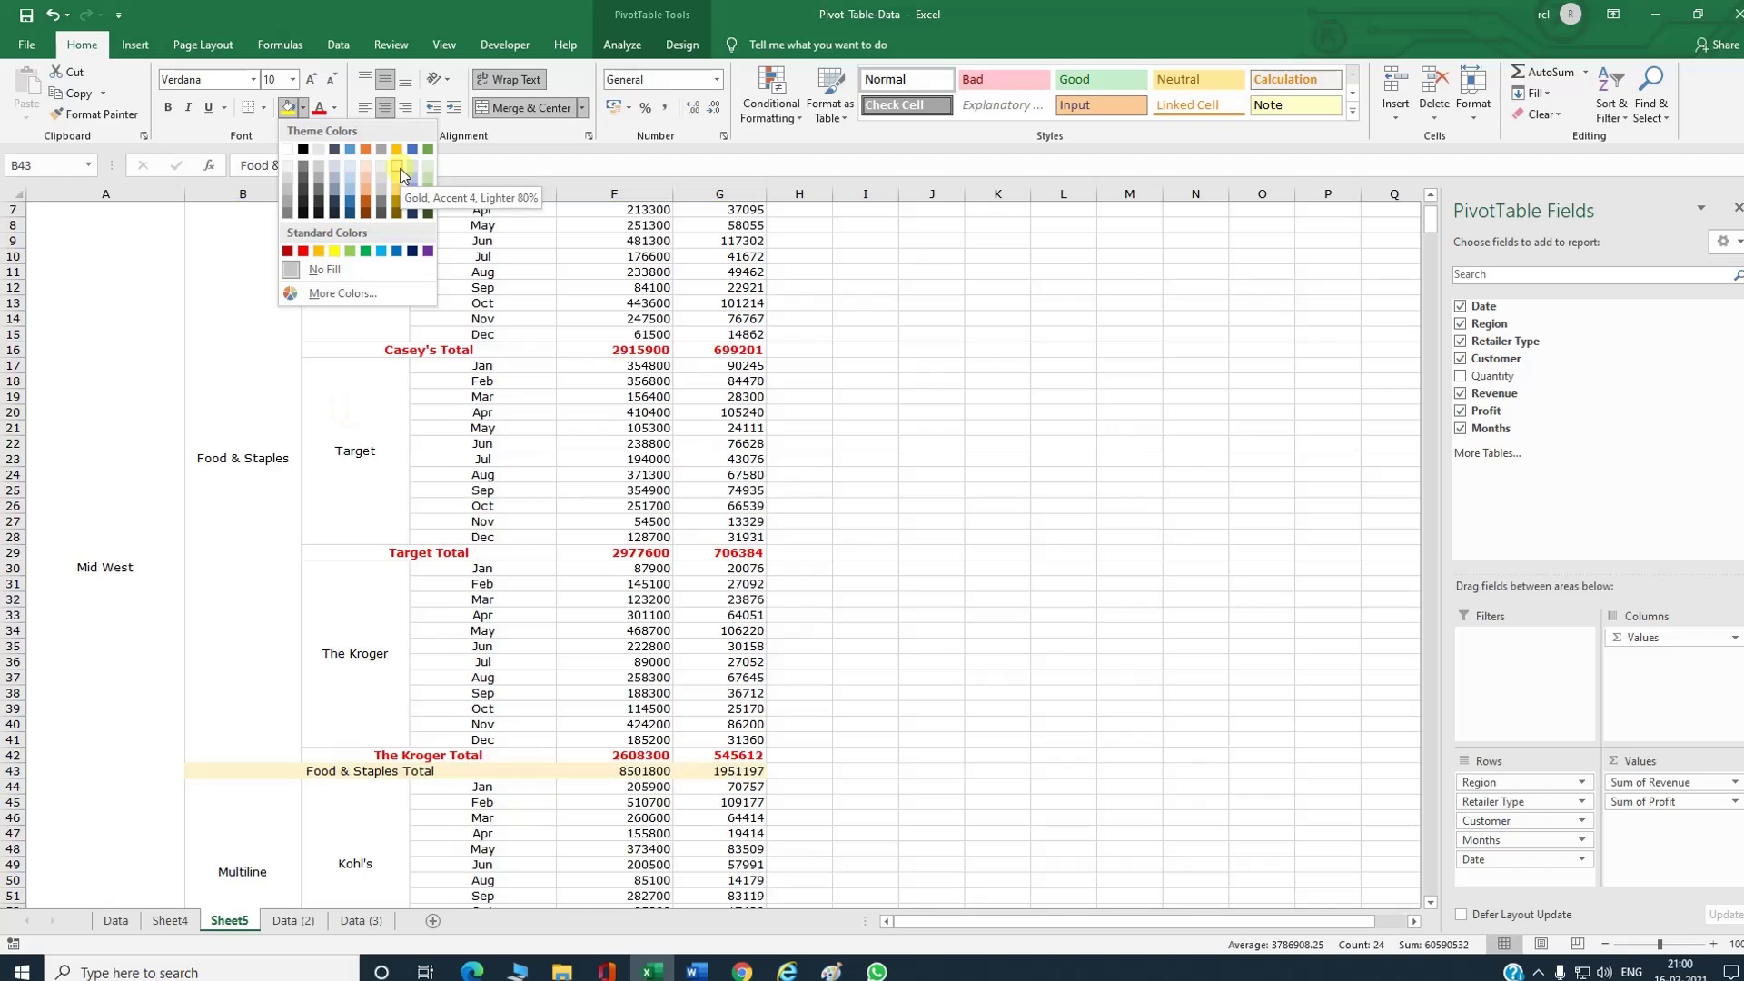
{"action": "left_click", "coordinate": [372, 167]}
Step: Review the customer and retailer type subtotal formatting across the regions of the PivotTable
{"action": "scroll", "coordinate": [486, 545], "scroll_direction": "down", "scroll_amount": 13}
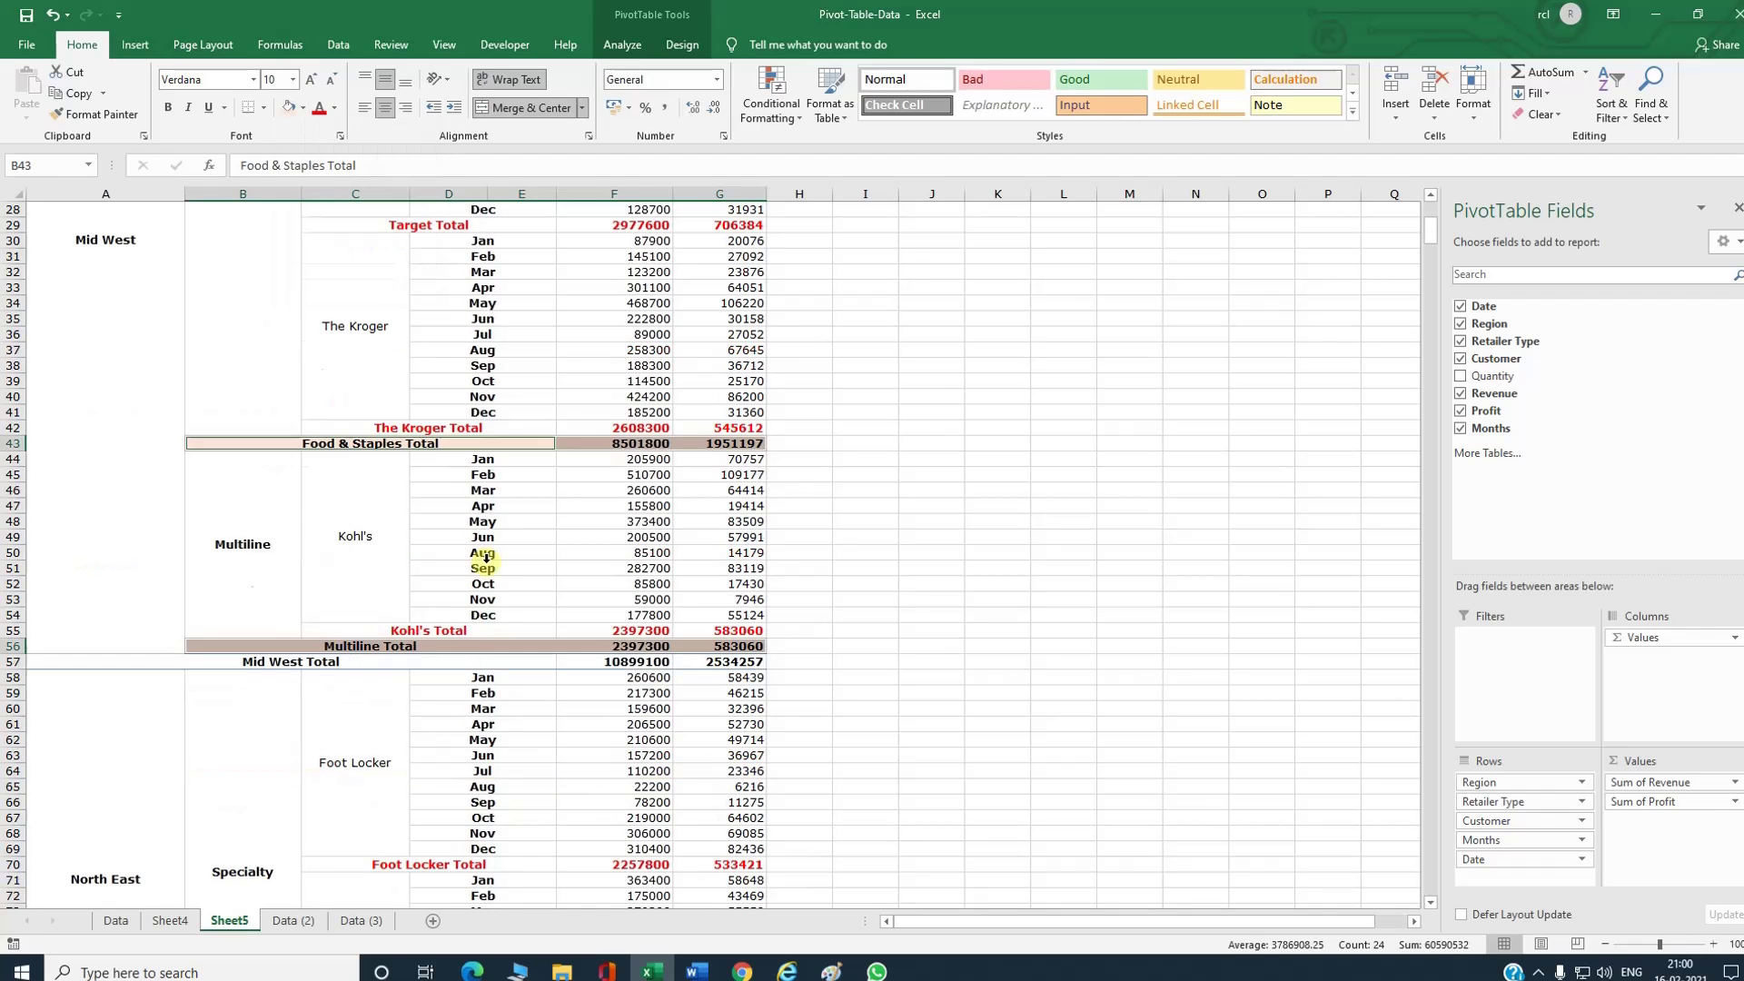
{"action": "left_click", "coordinate": [486, 562]}
{"action": "scroll", "coordinate": [486, 561], "scroll_direction": "down", "scroll_amount": 7}
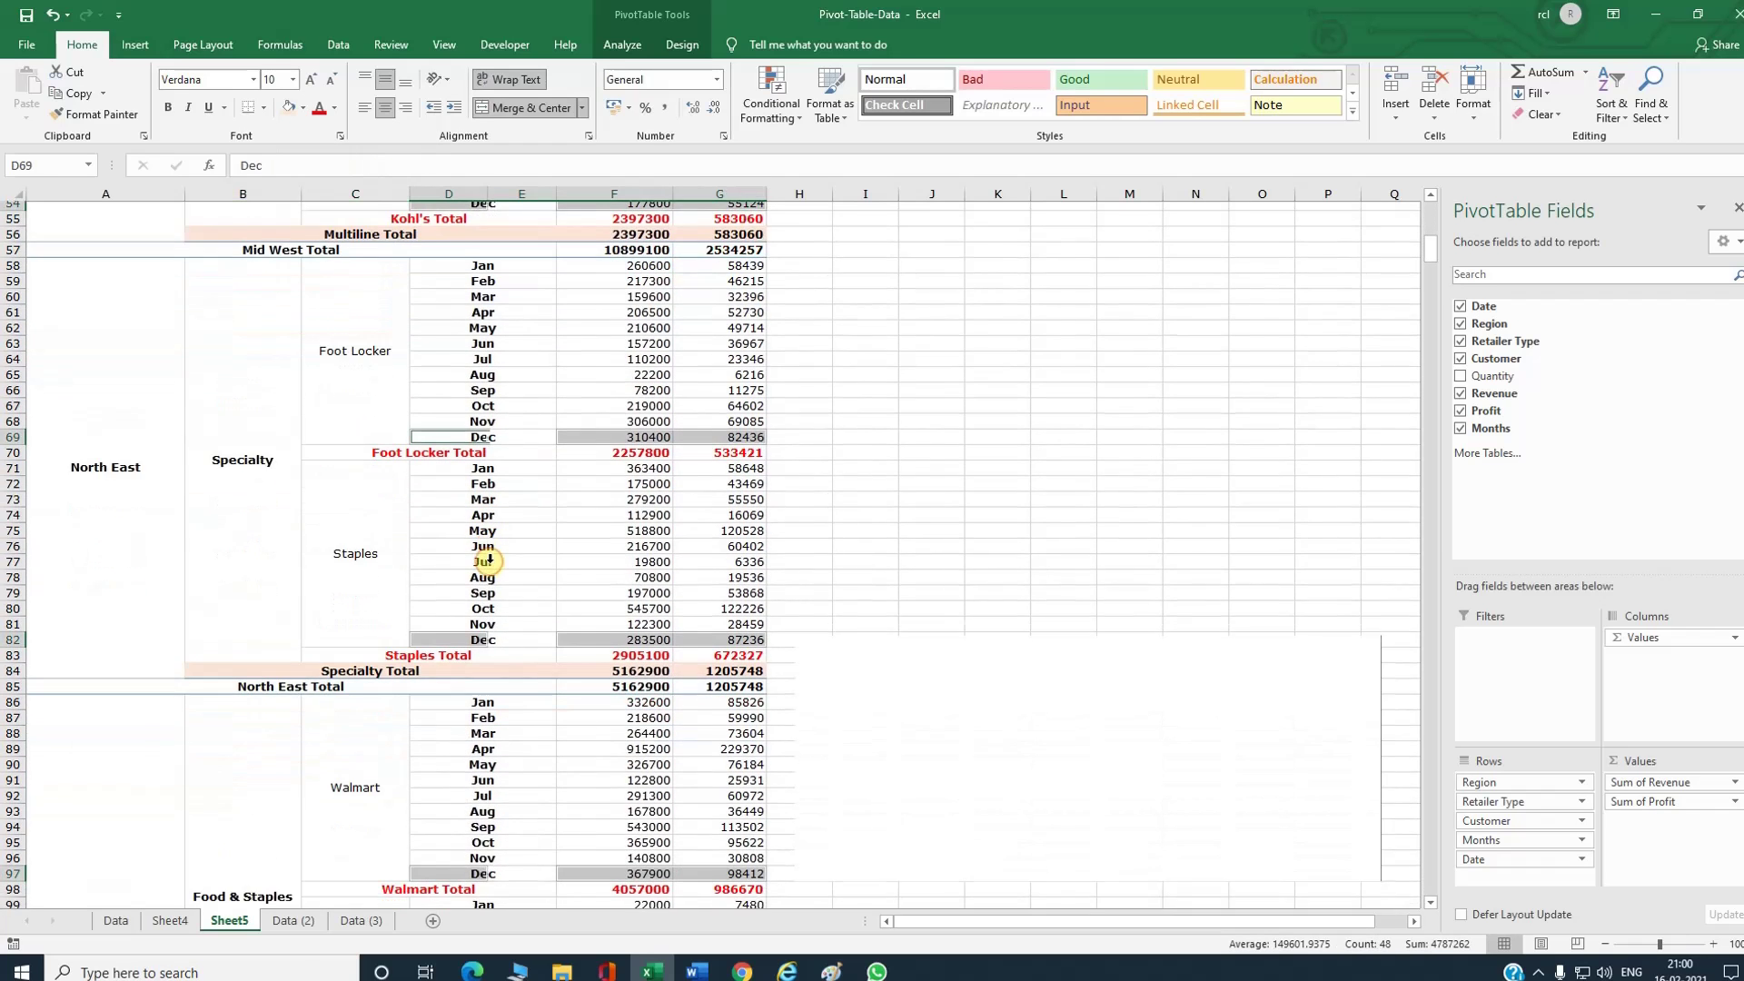
{"action": "scroll", "coordinate": [490, 562], "scroll_direction": "down", "scroll_amount": 2}
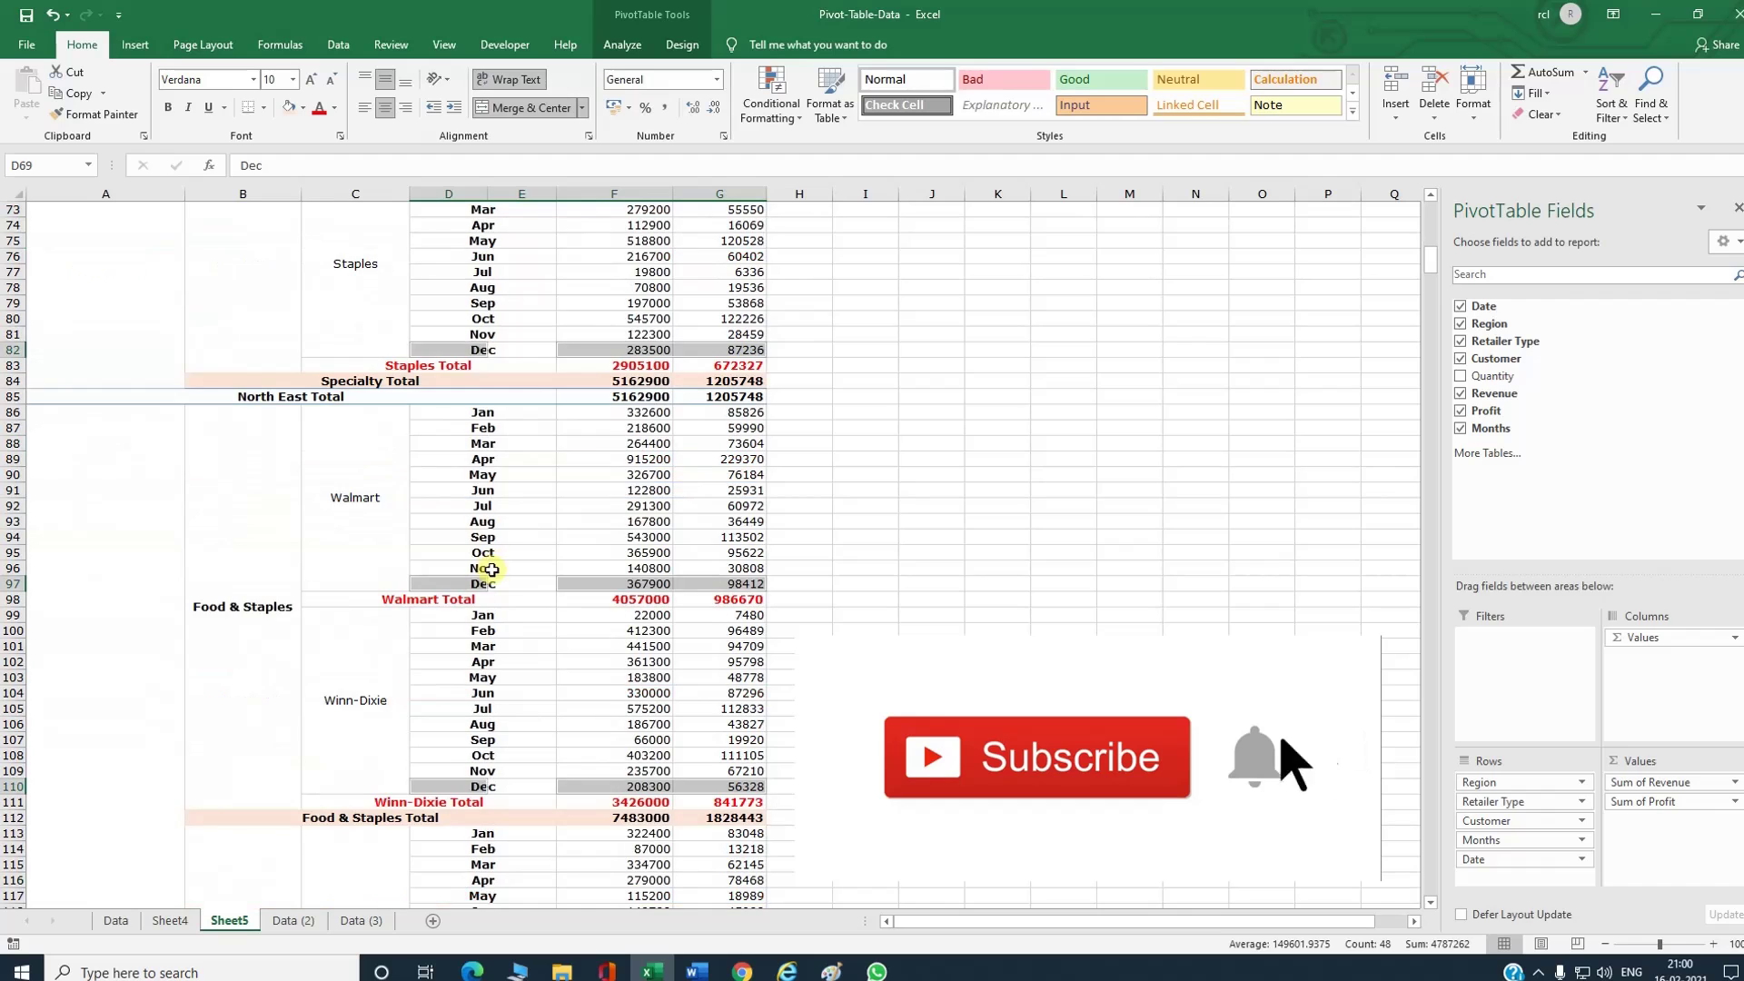
{"action": "left_click", "coordinate": [865, 501]}
{"action": "scroll", "coordinate": [865, 502], "scroll_direction": "down", "scroll_amount": 8}
{"action": "scroll", "coordinate": [865, 501], "scroll_direction": "up", "scroll_amount": 11}
{"action": "scroll", "coordinate": [865, 501], "scroll_direction": "up", "scroll_amount": 20}
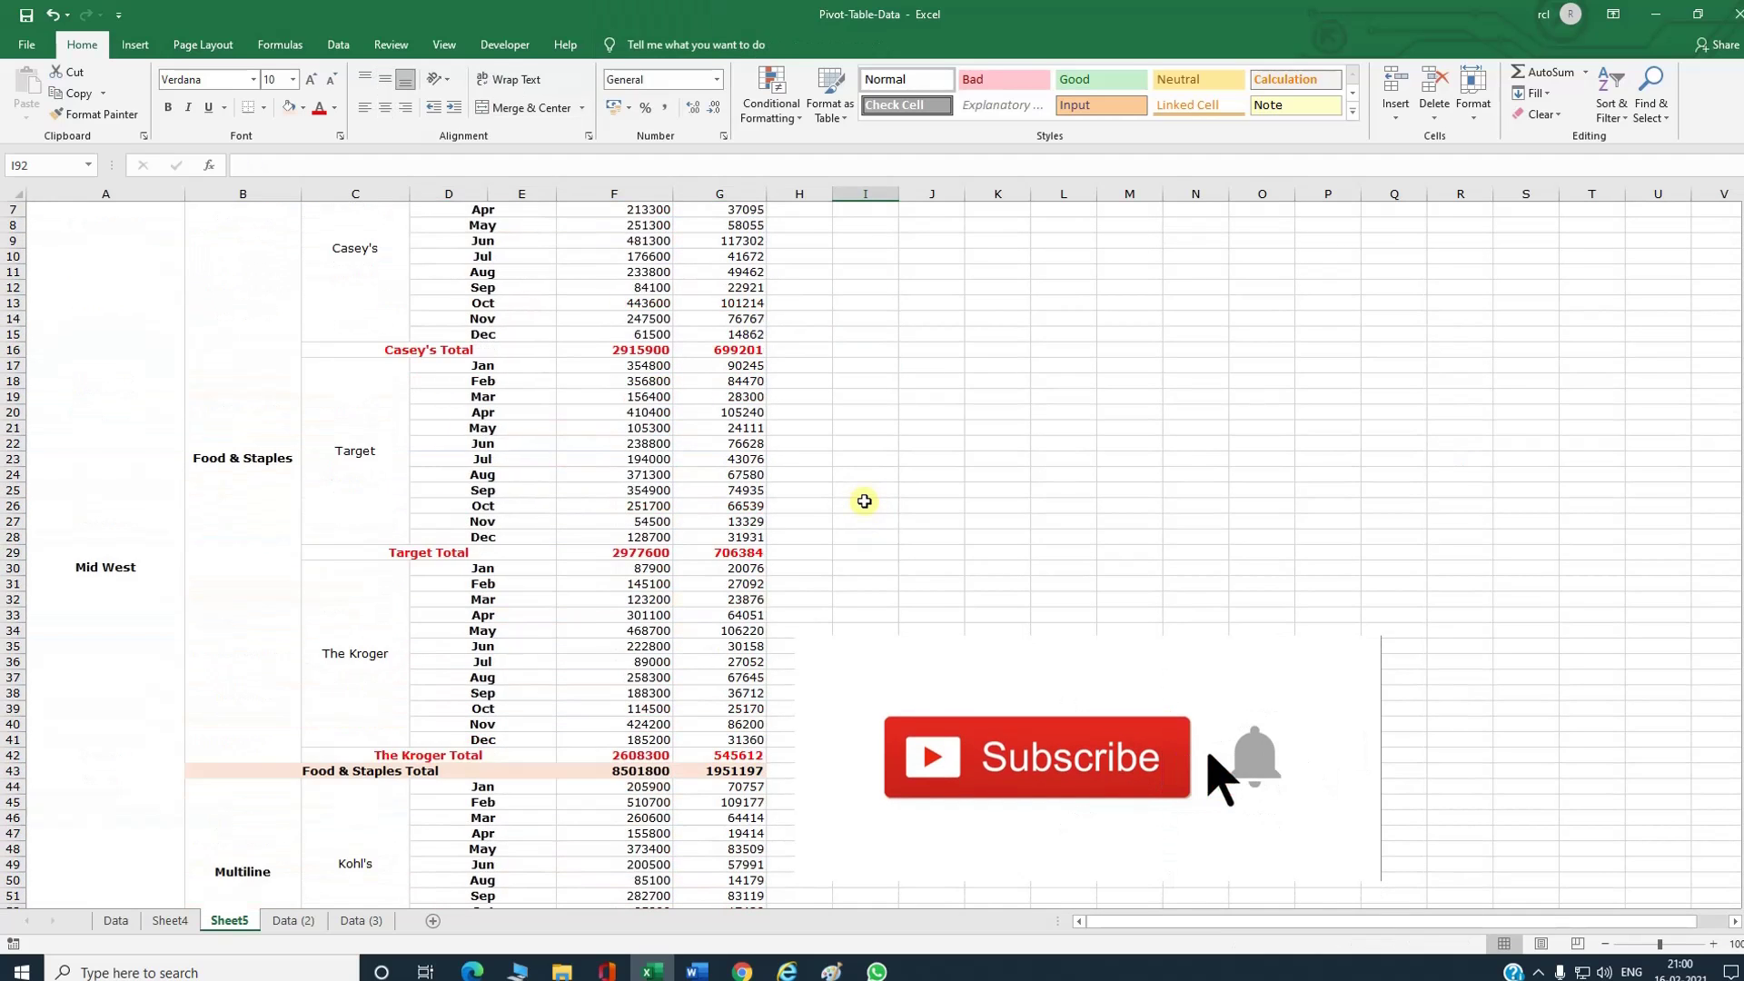
{"action": "left_click", "coordinate": [306, 443]}
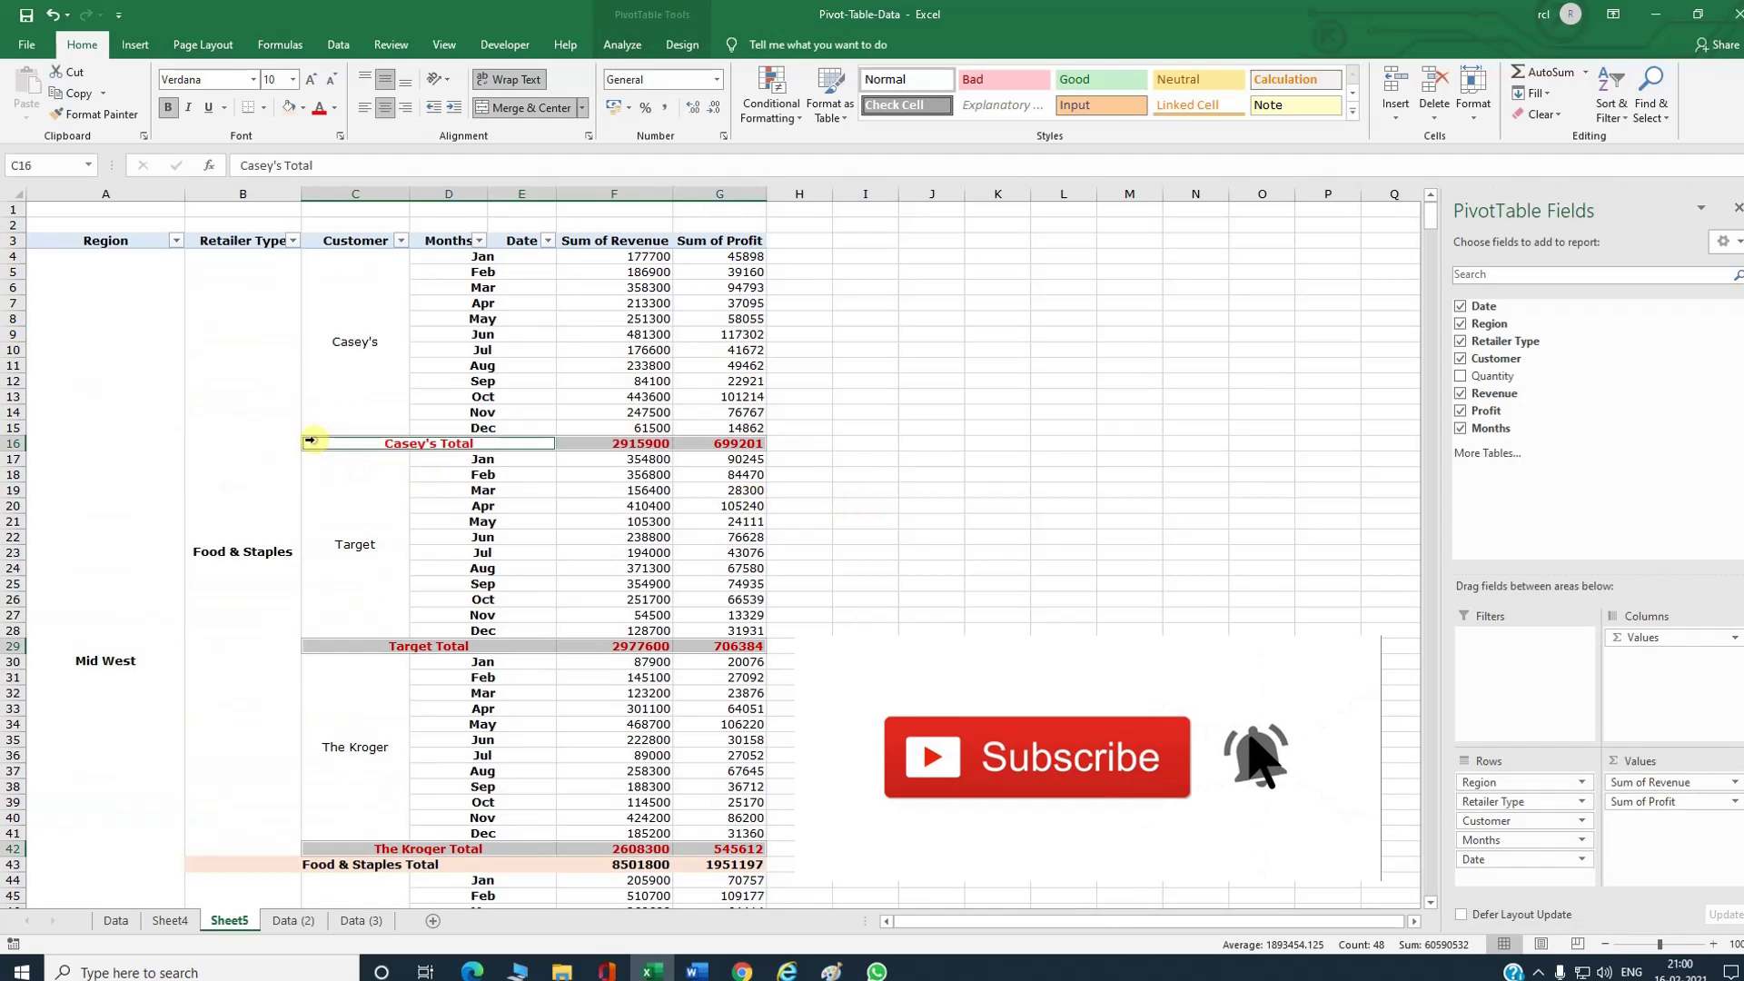
{"action": "left_click", "coordinate": [563, 460]}
{"action": "left_click", "coordinate": [496, 459]}
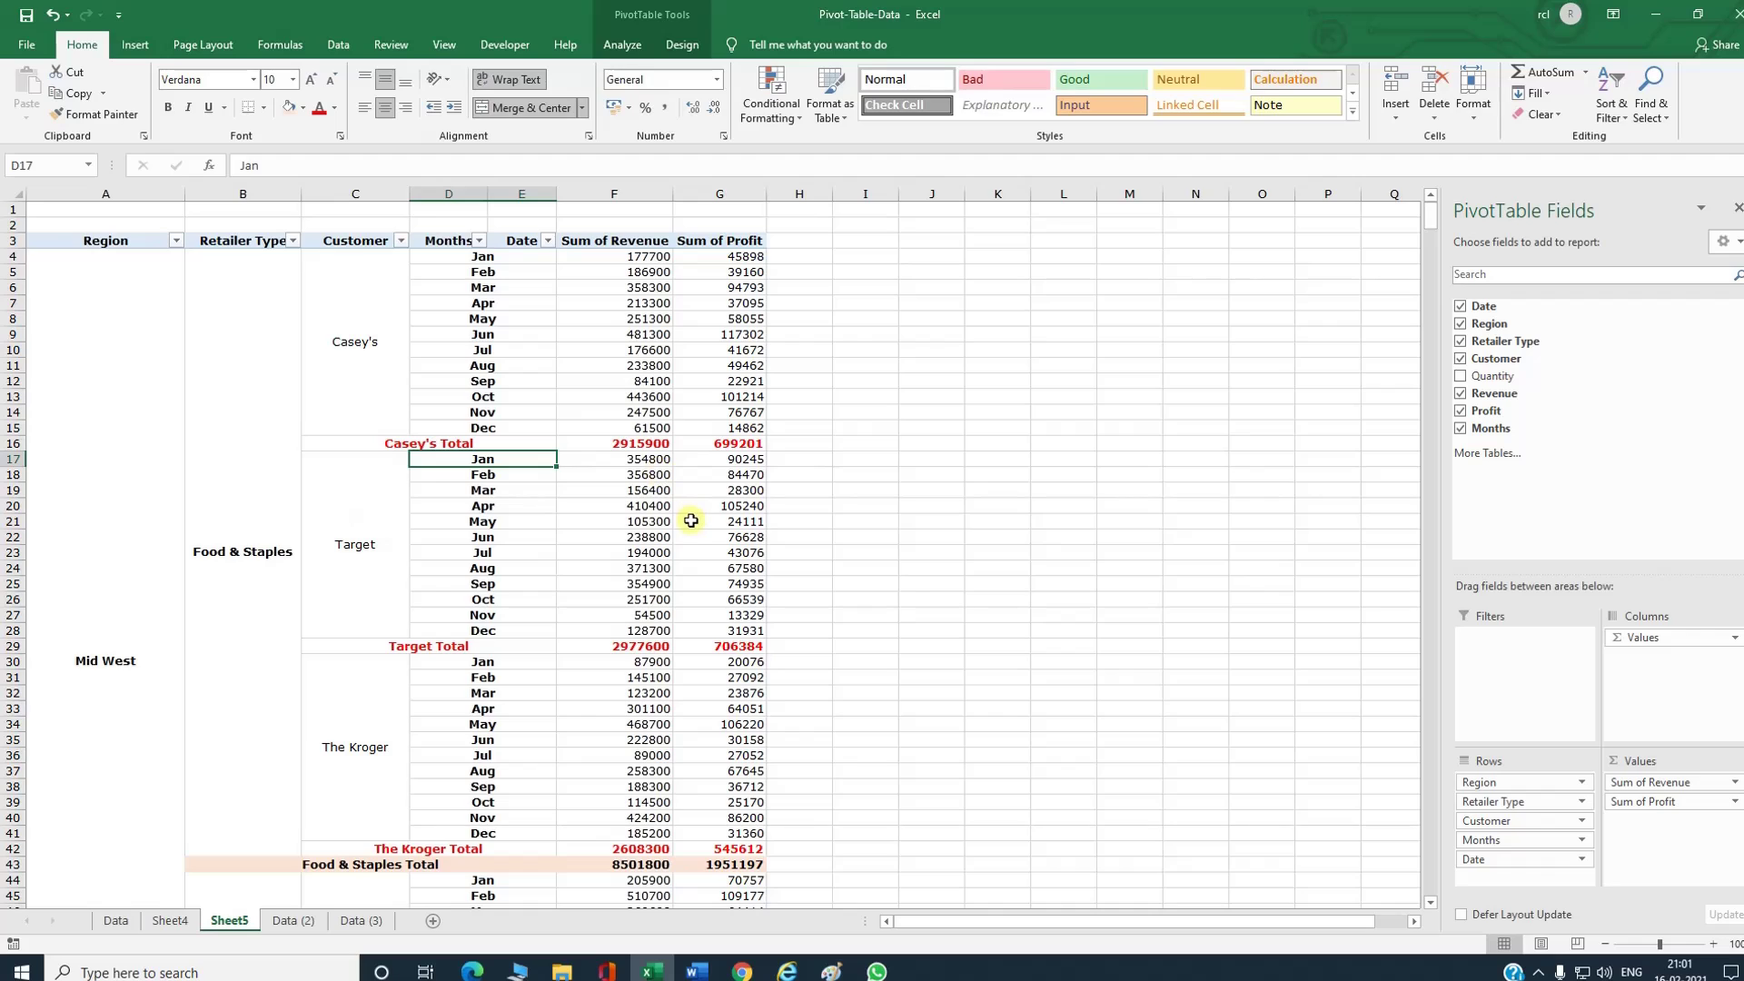
Step: Move the Date field directly below Region in the rows and look through the daily rows from January into February
{"action": "mouse_move", "coordinate": [691, 521]}
{"action": "left_click_drag", "start_coordinate": [1491, 866], "coordinate": [1481, 792]}
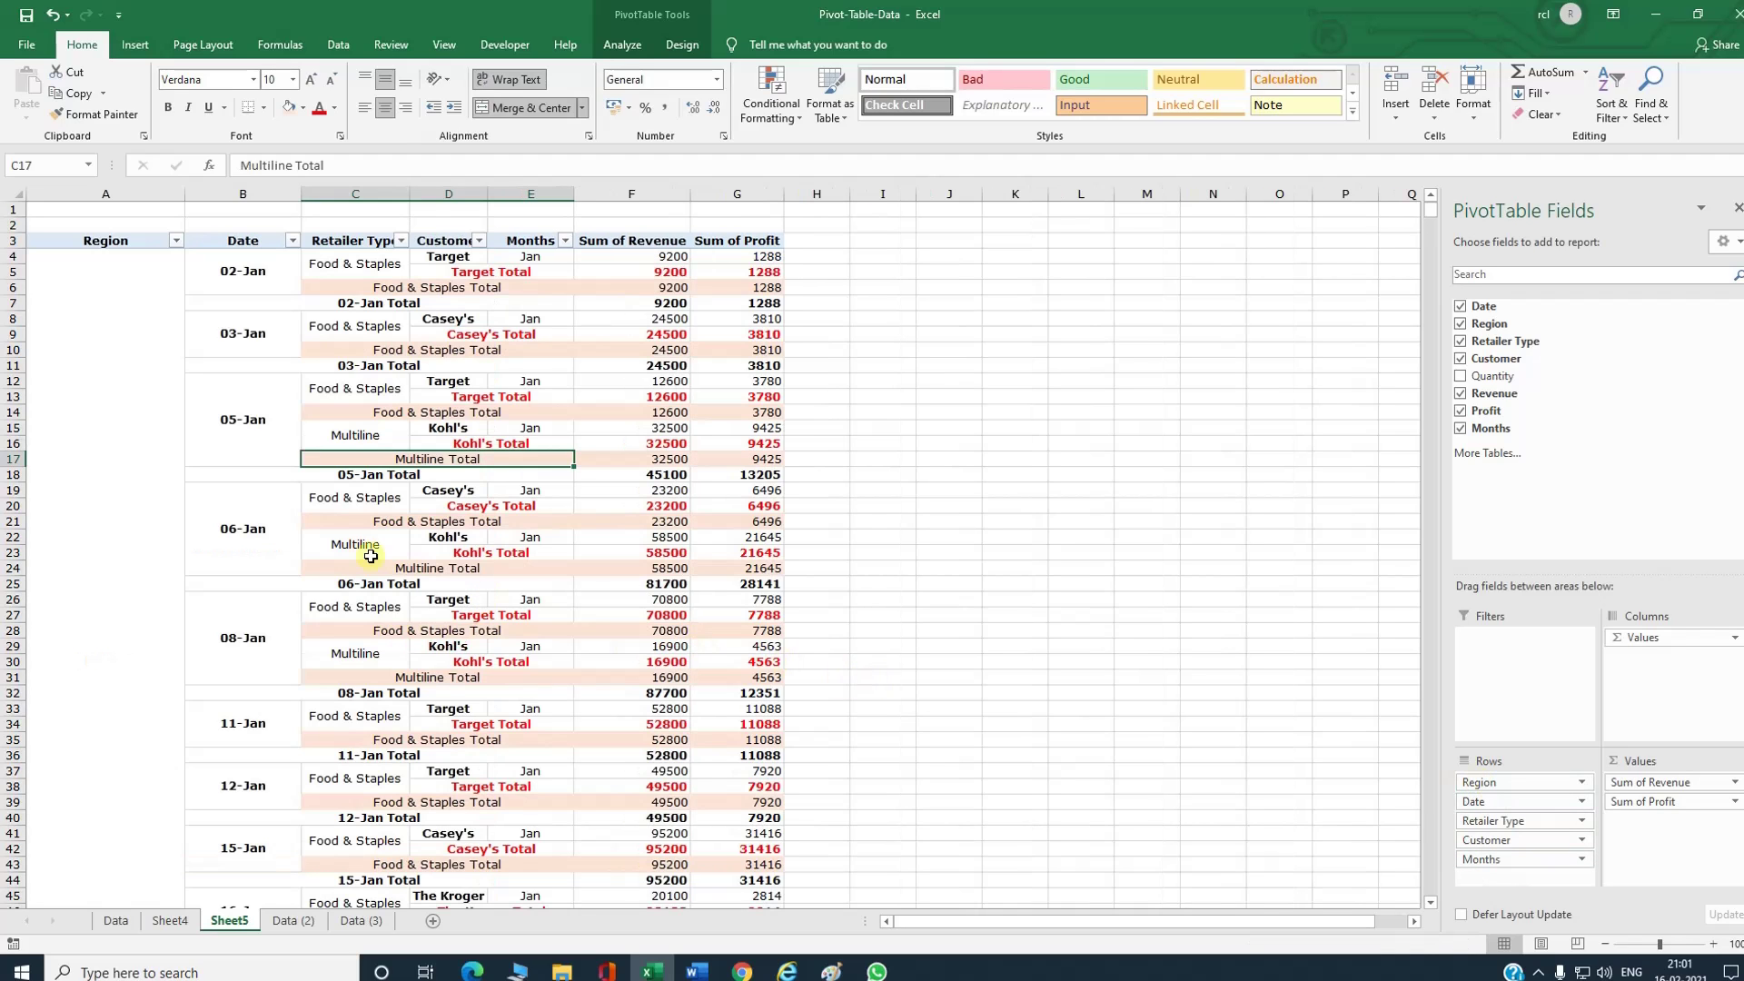
{"action": "left_click", "coordinate": [242, 286]}
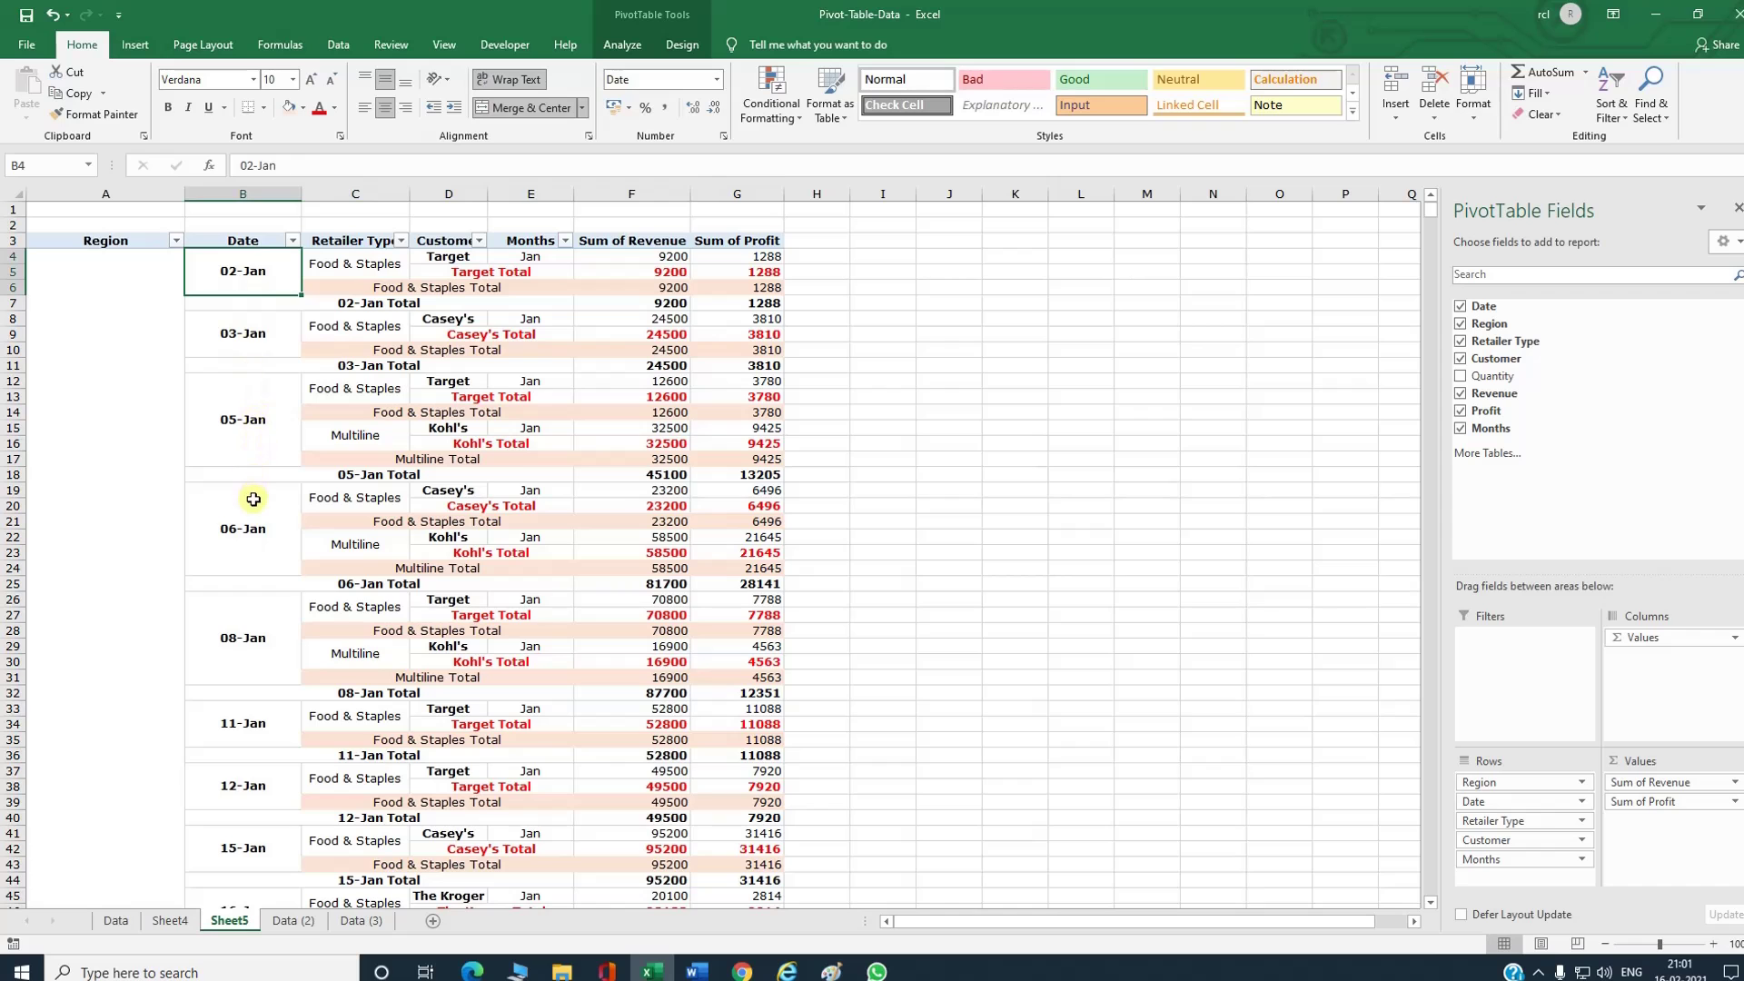
{"action": "scroll", "coordinate": [266, 302], "scroll_direction": "down", "scroll_amount": 19}
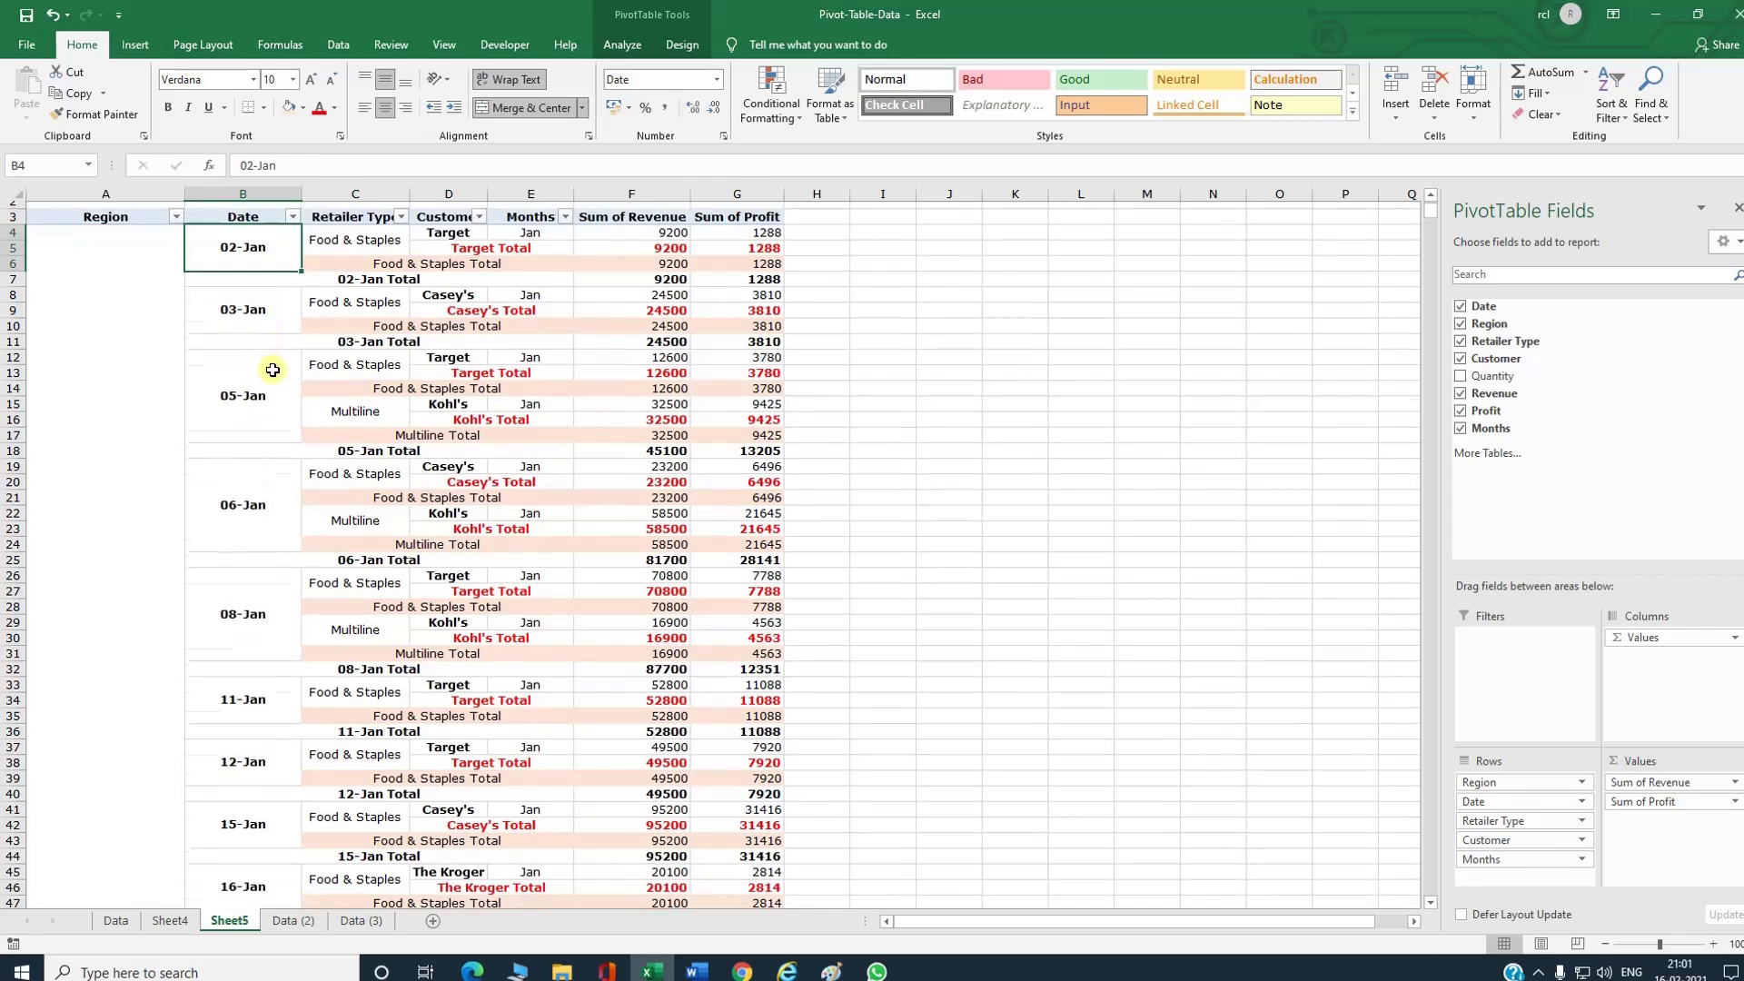
{"action": "left_click", "coordinate": [263, 580]}
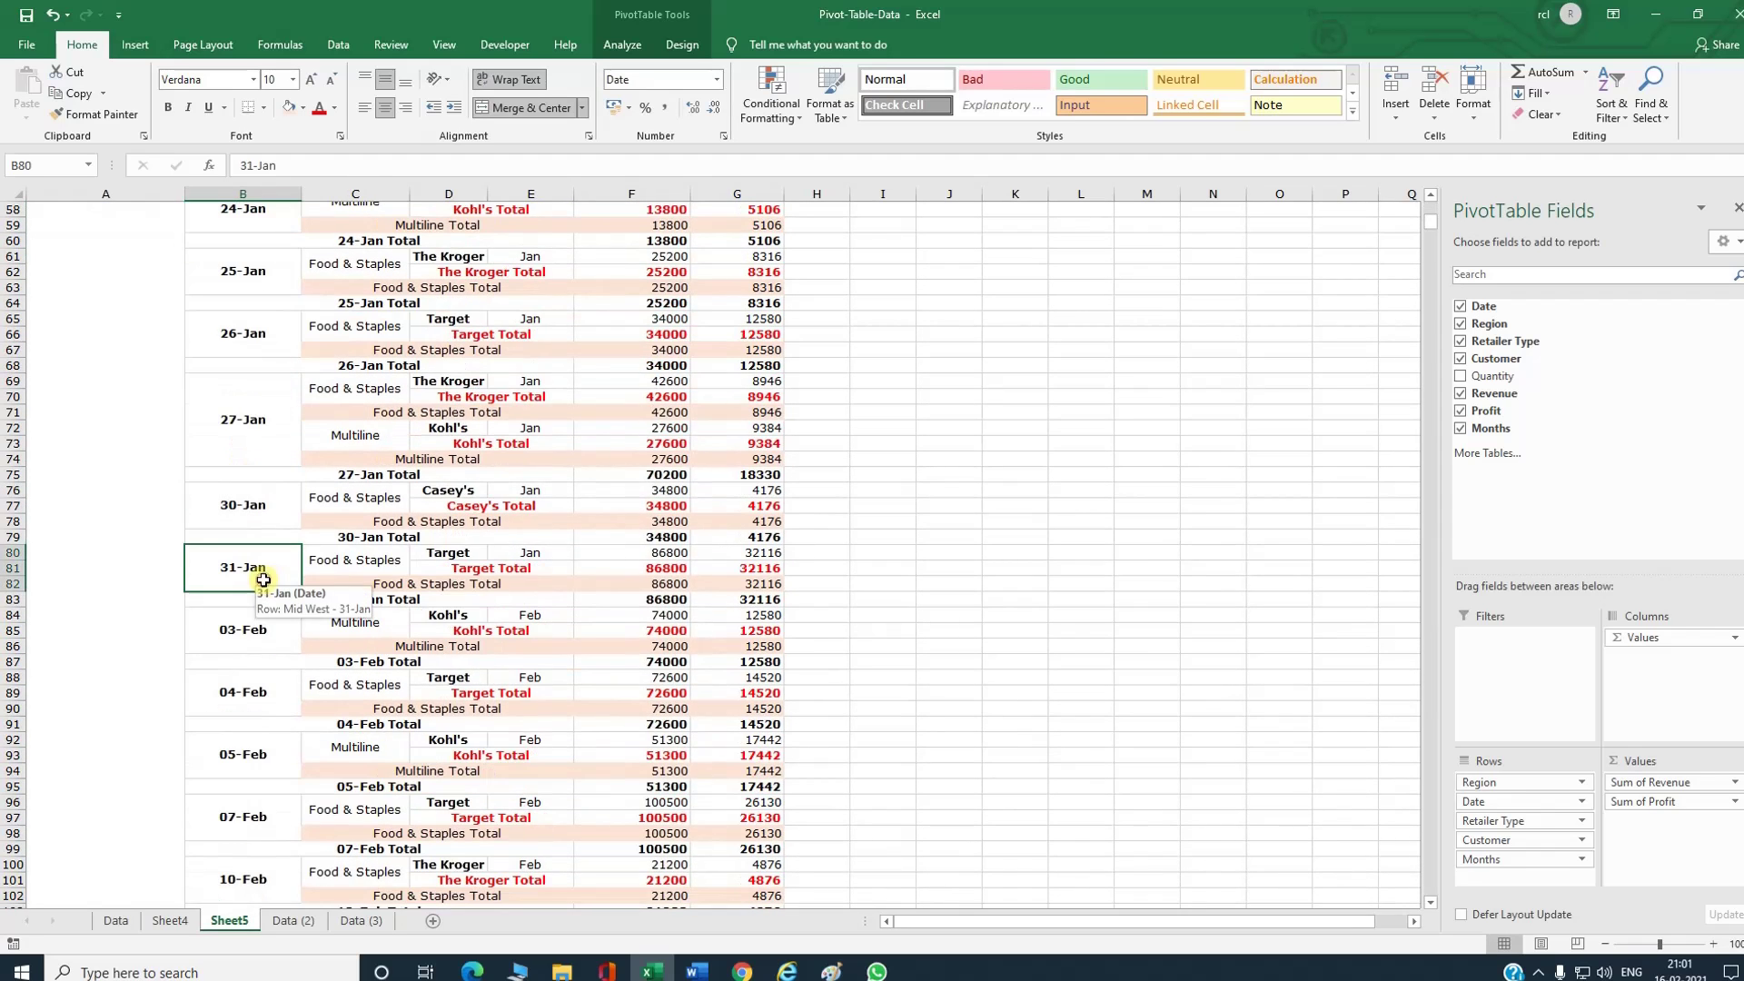
{"action": "left_click", "coordinate": [257, 636]}
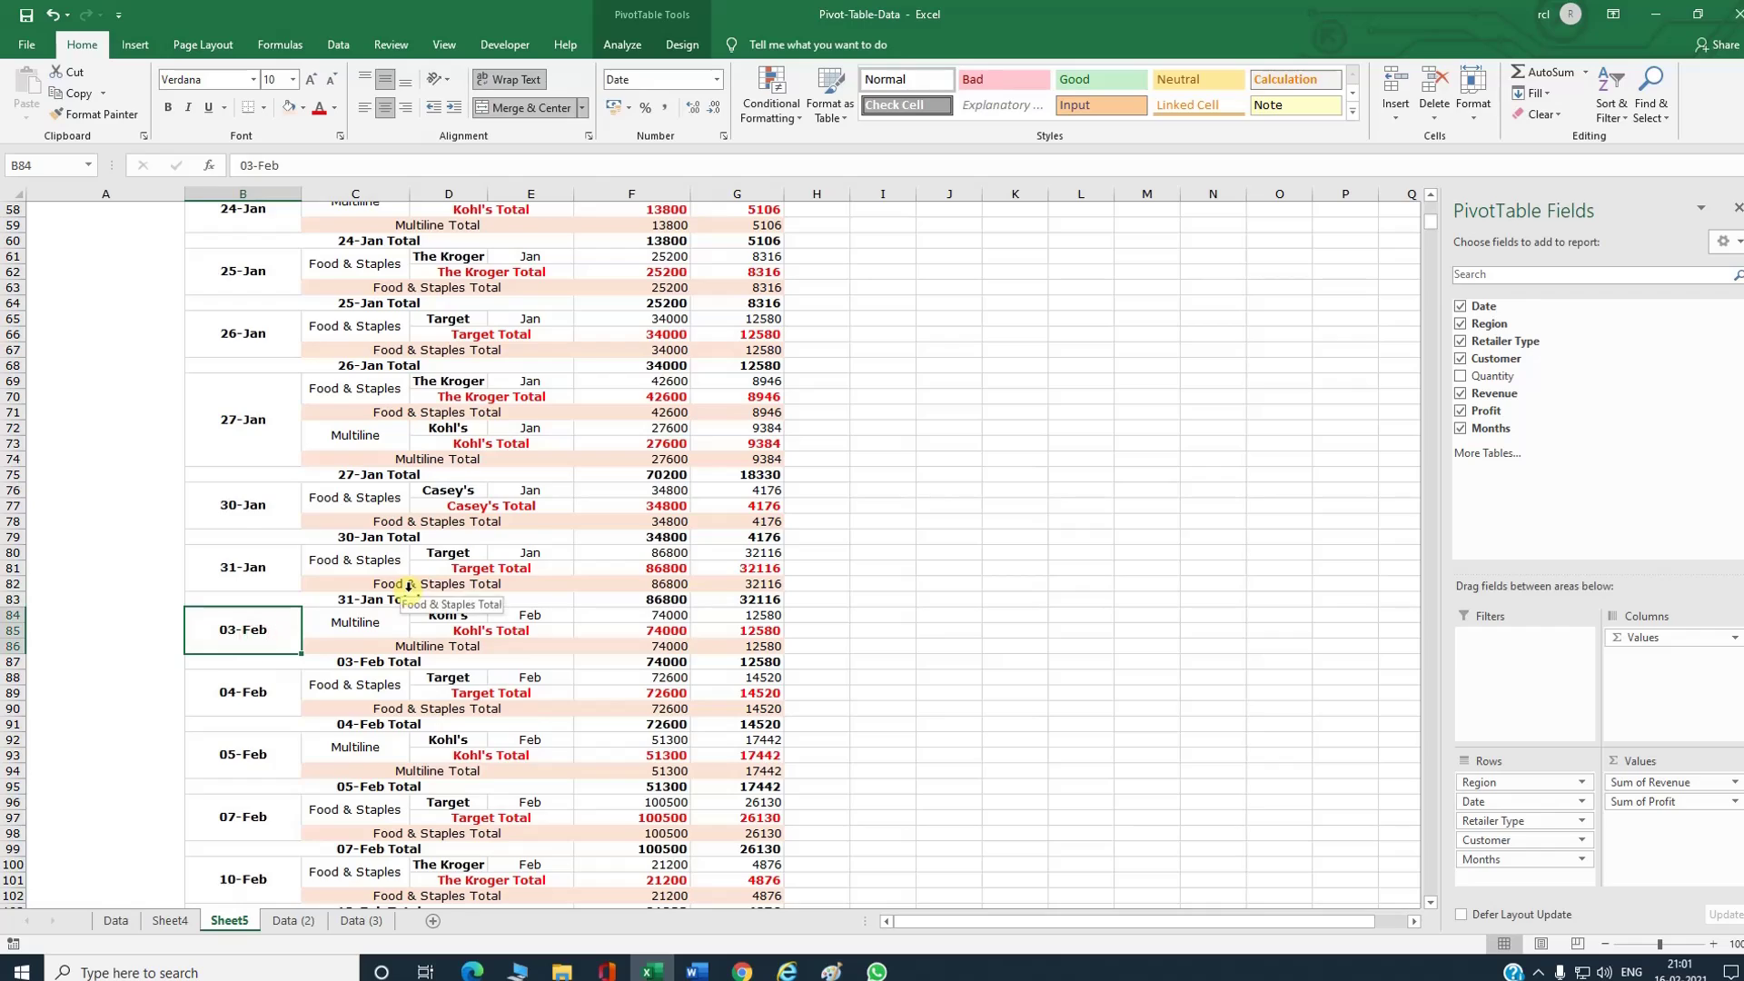
{"action": "scroll", "coordinate": [400, 582], "scroll_direction": "up", "scroll_amount": 19}
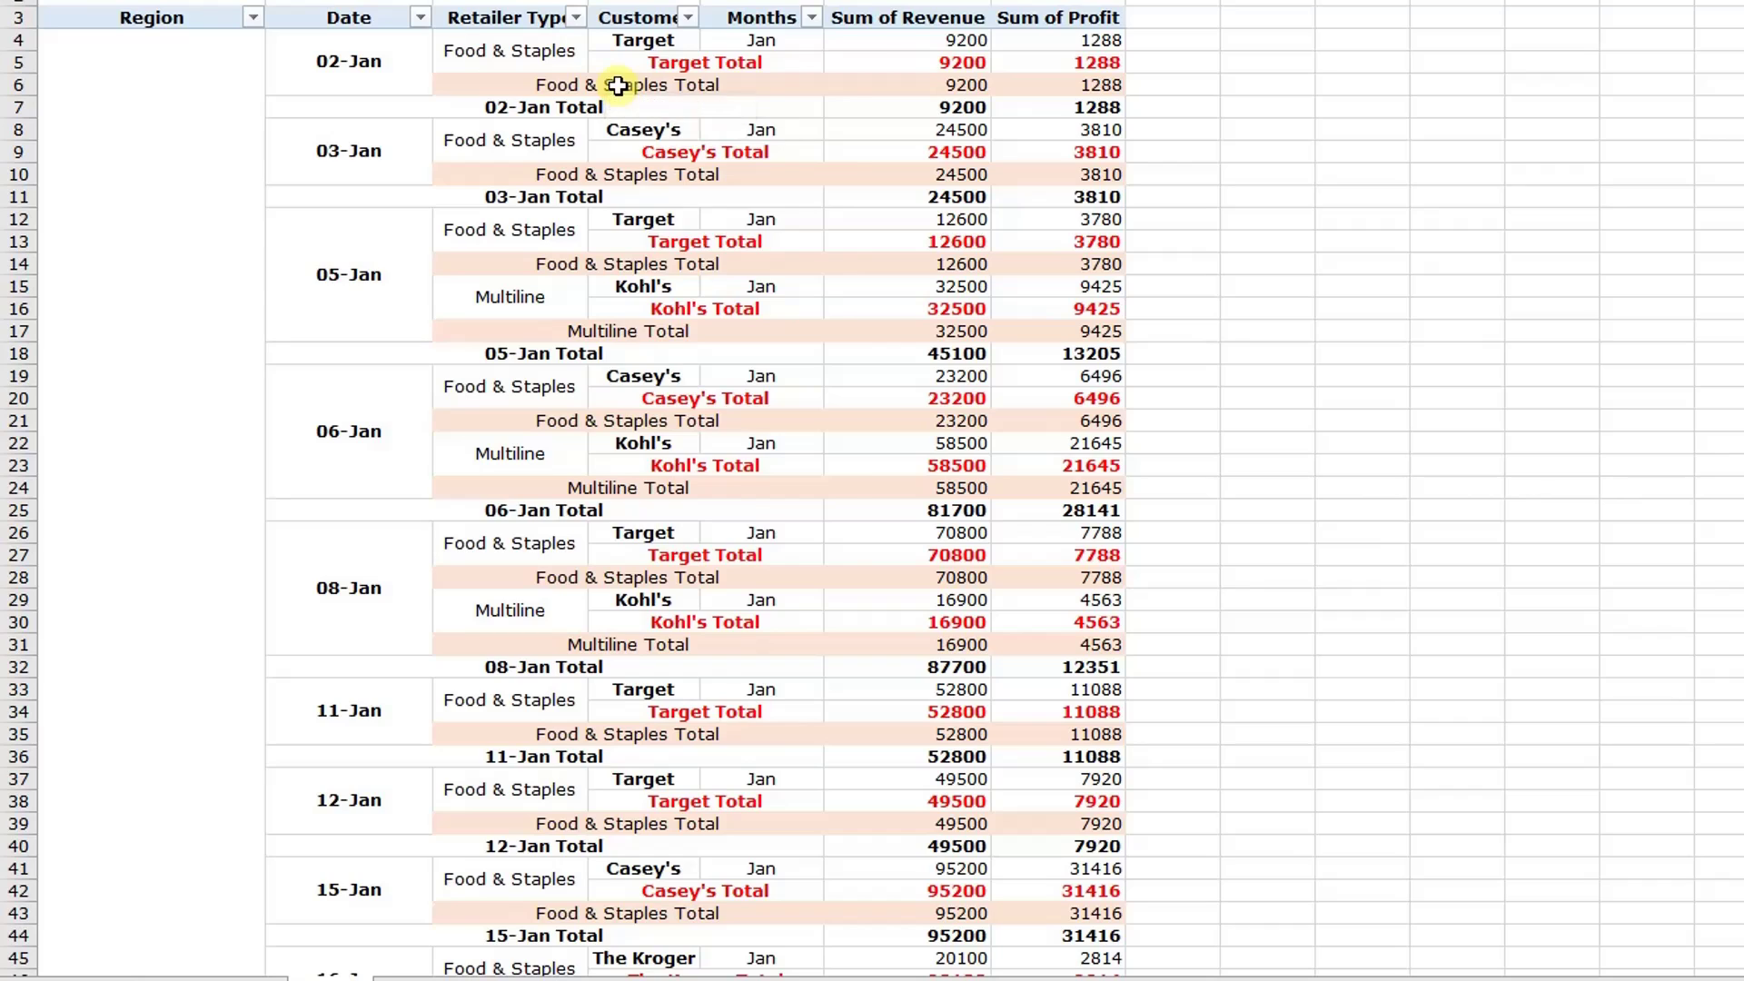
Step: Turn off the Retailer Type subtotals in the PivotTable
{"action": "right_click", "coordinate": [617, 86]}
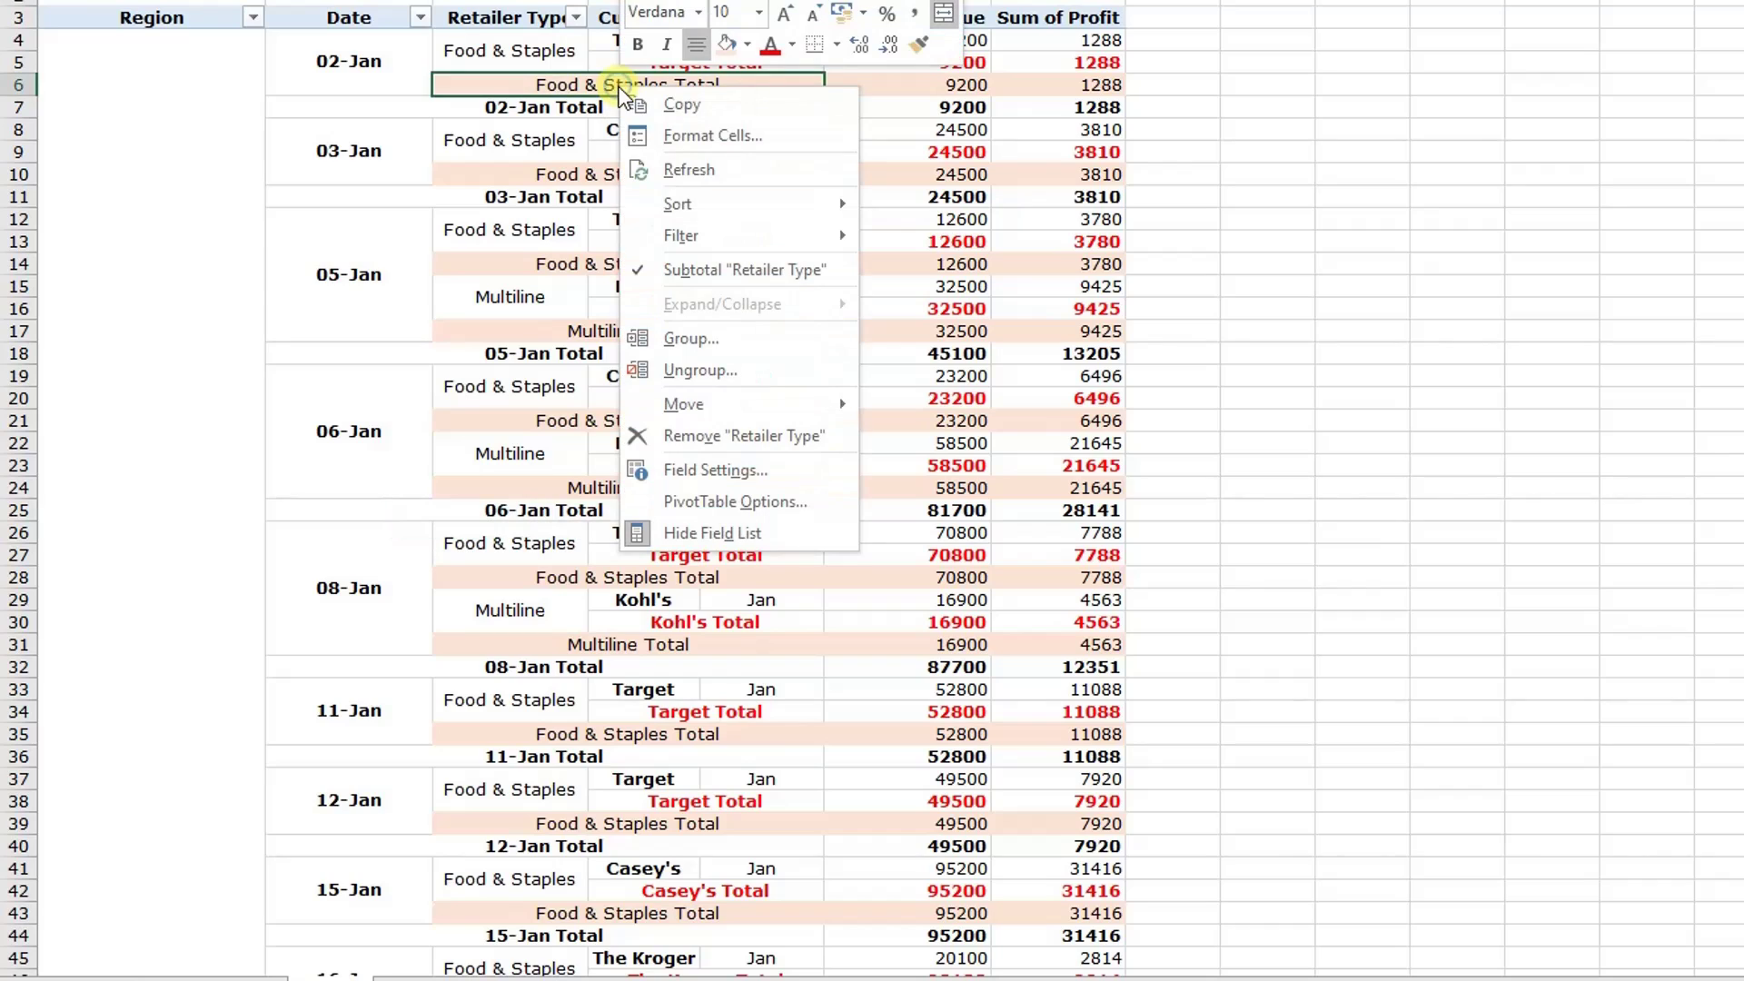
{"action": "left_click", "coordinate": [680, 270]}
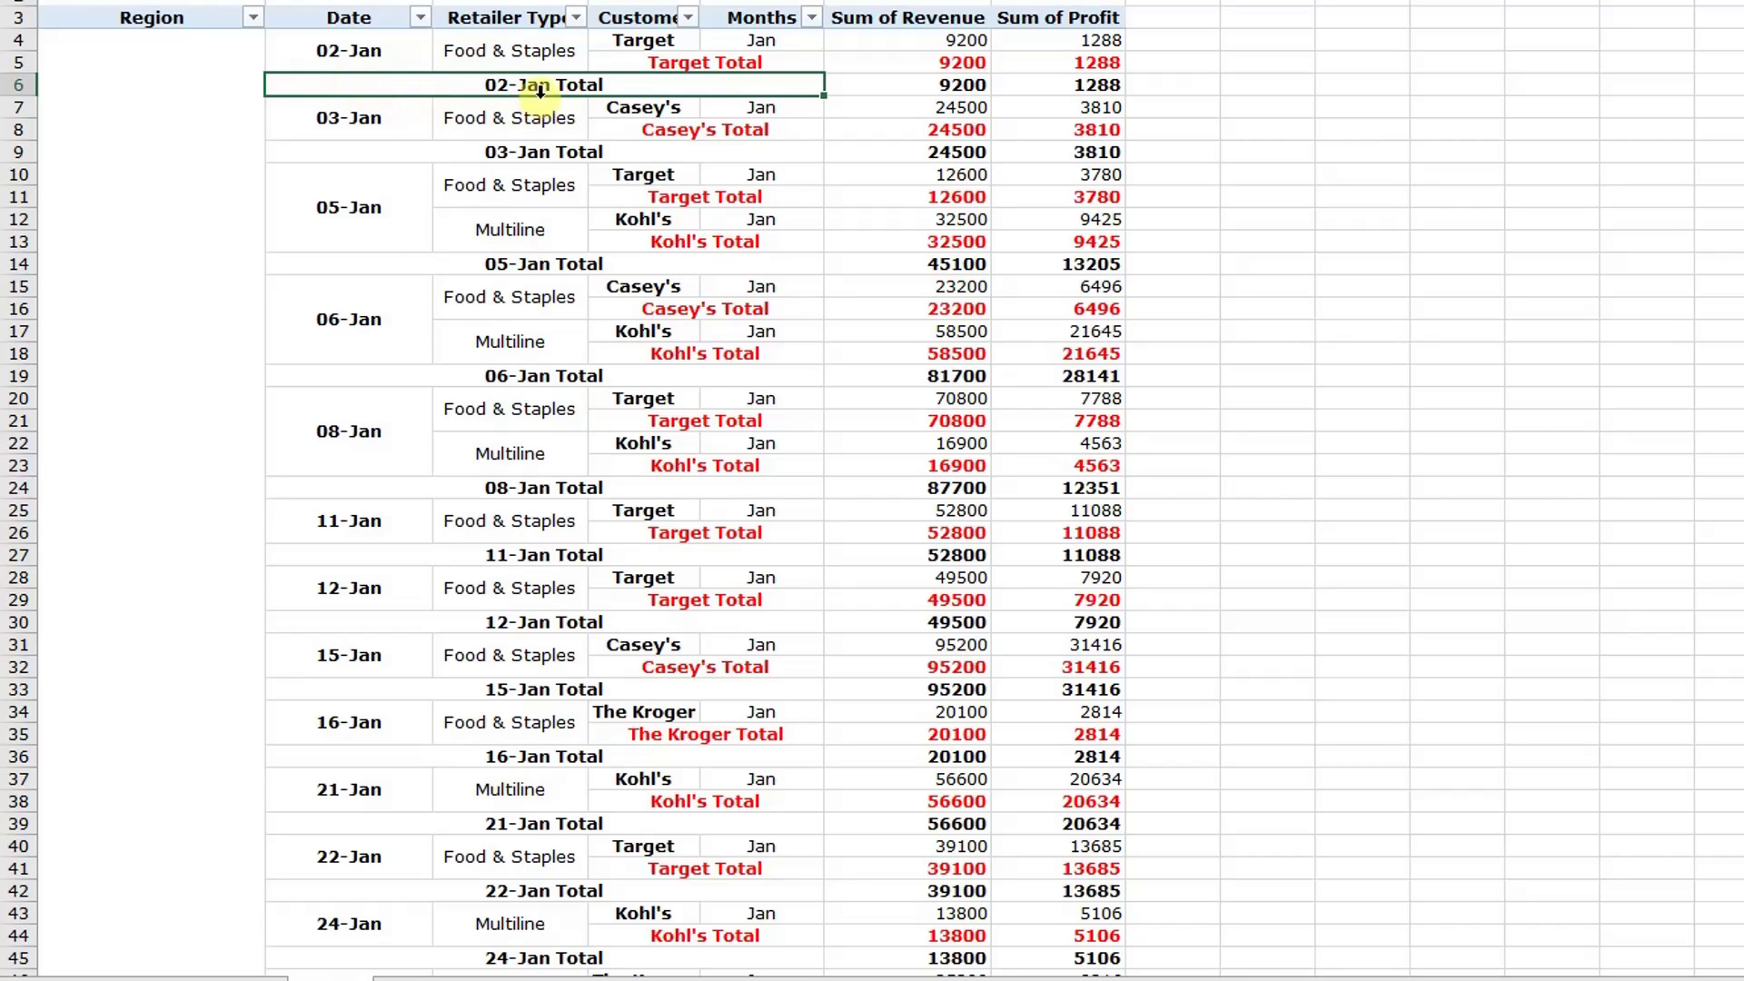
Step: Turn off the Date and Customer subtotals in the PivotTable
{"action": "right_click", "coordinate": [542, 89]}
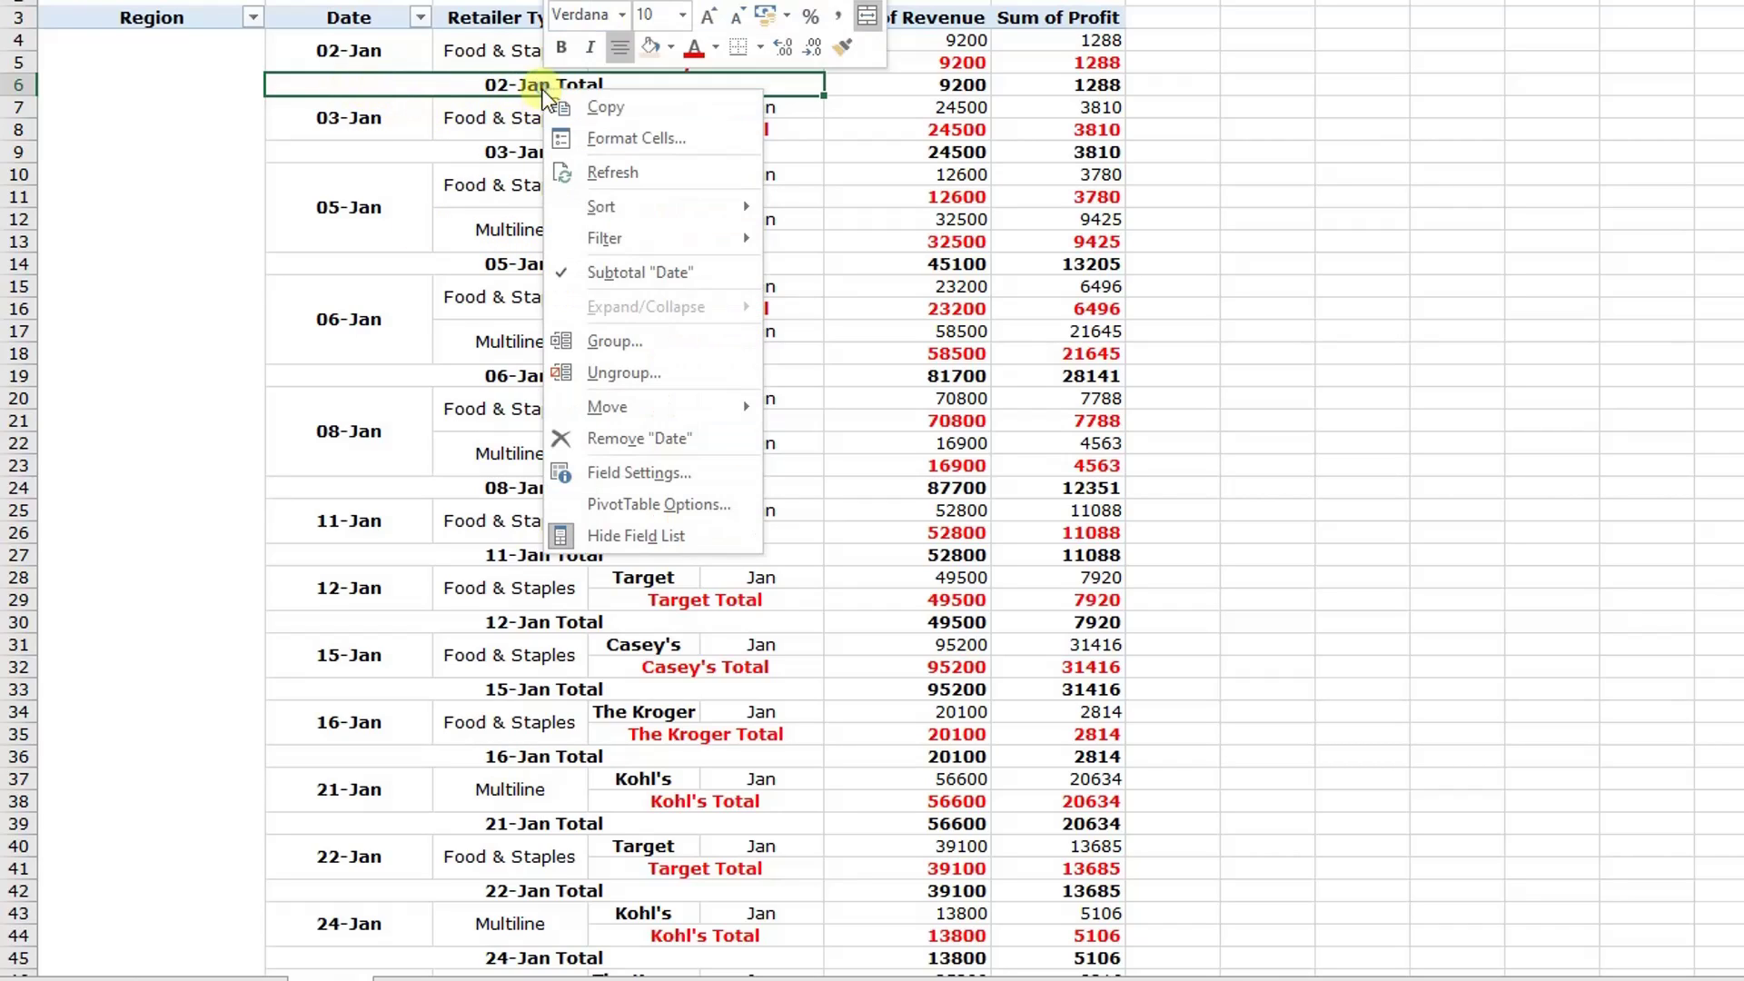
{"action": "left_click", "coordinate": [611, 276]}
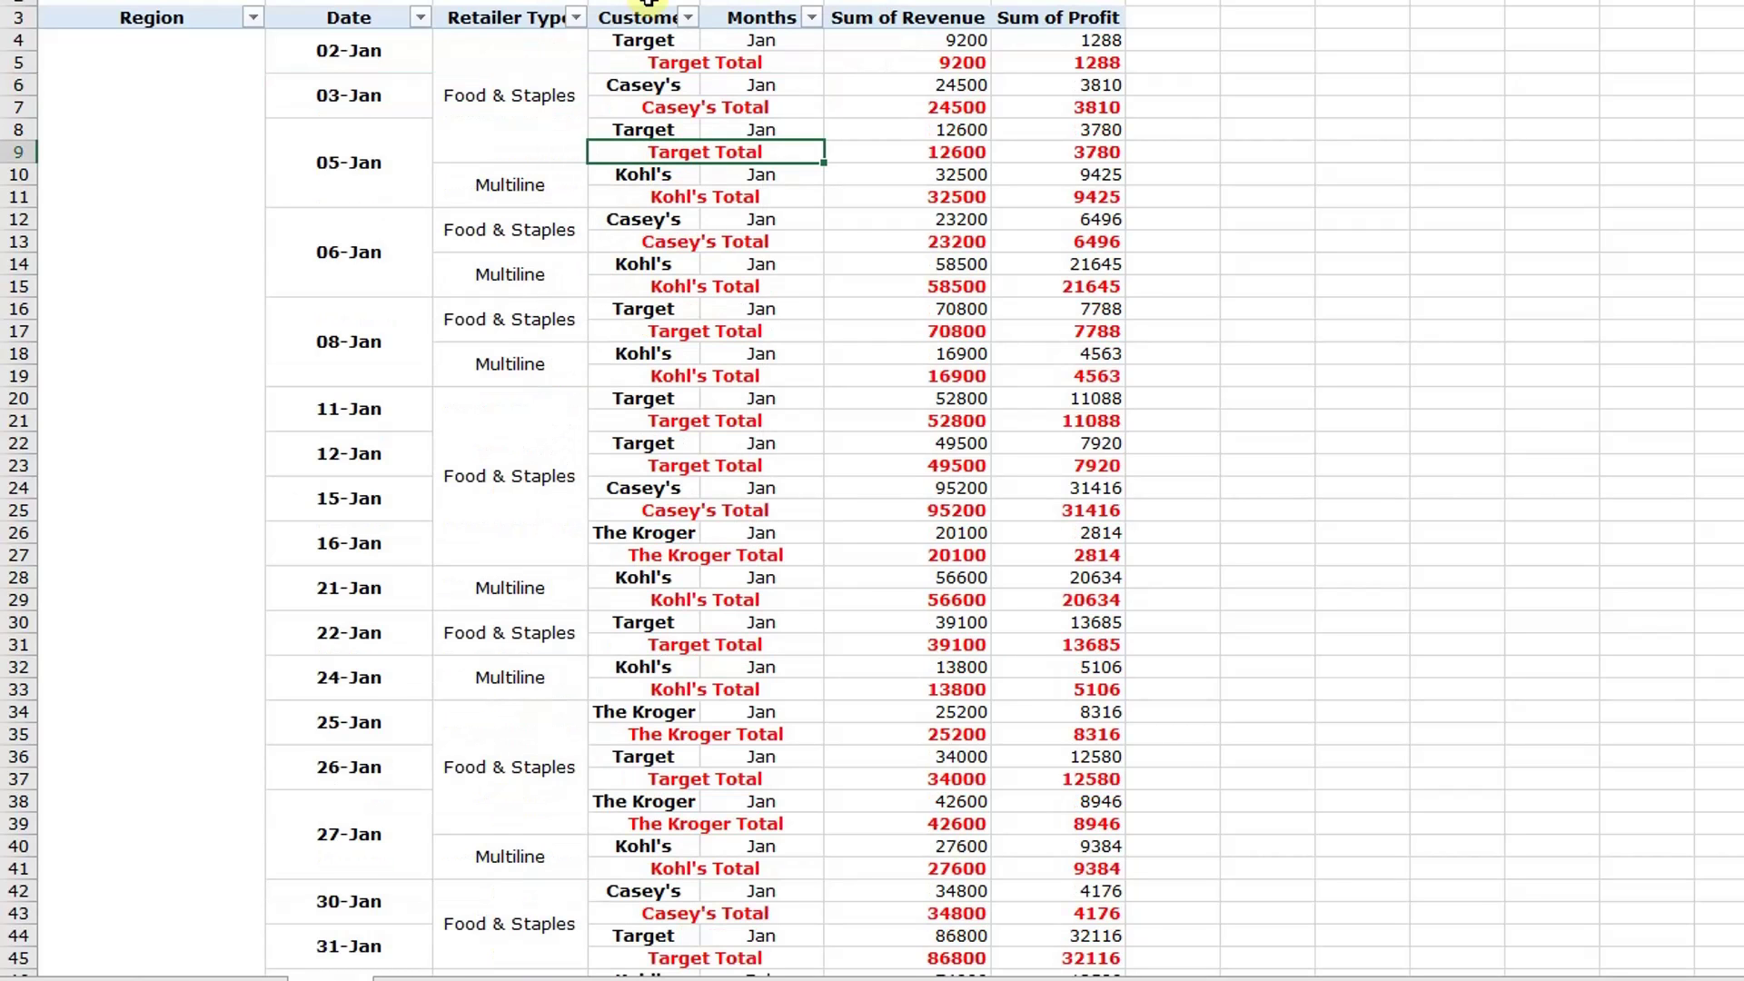
{"action": "right_click", "coordinate": [692, 154]}
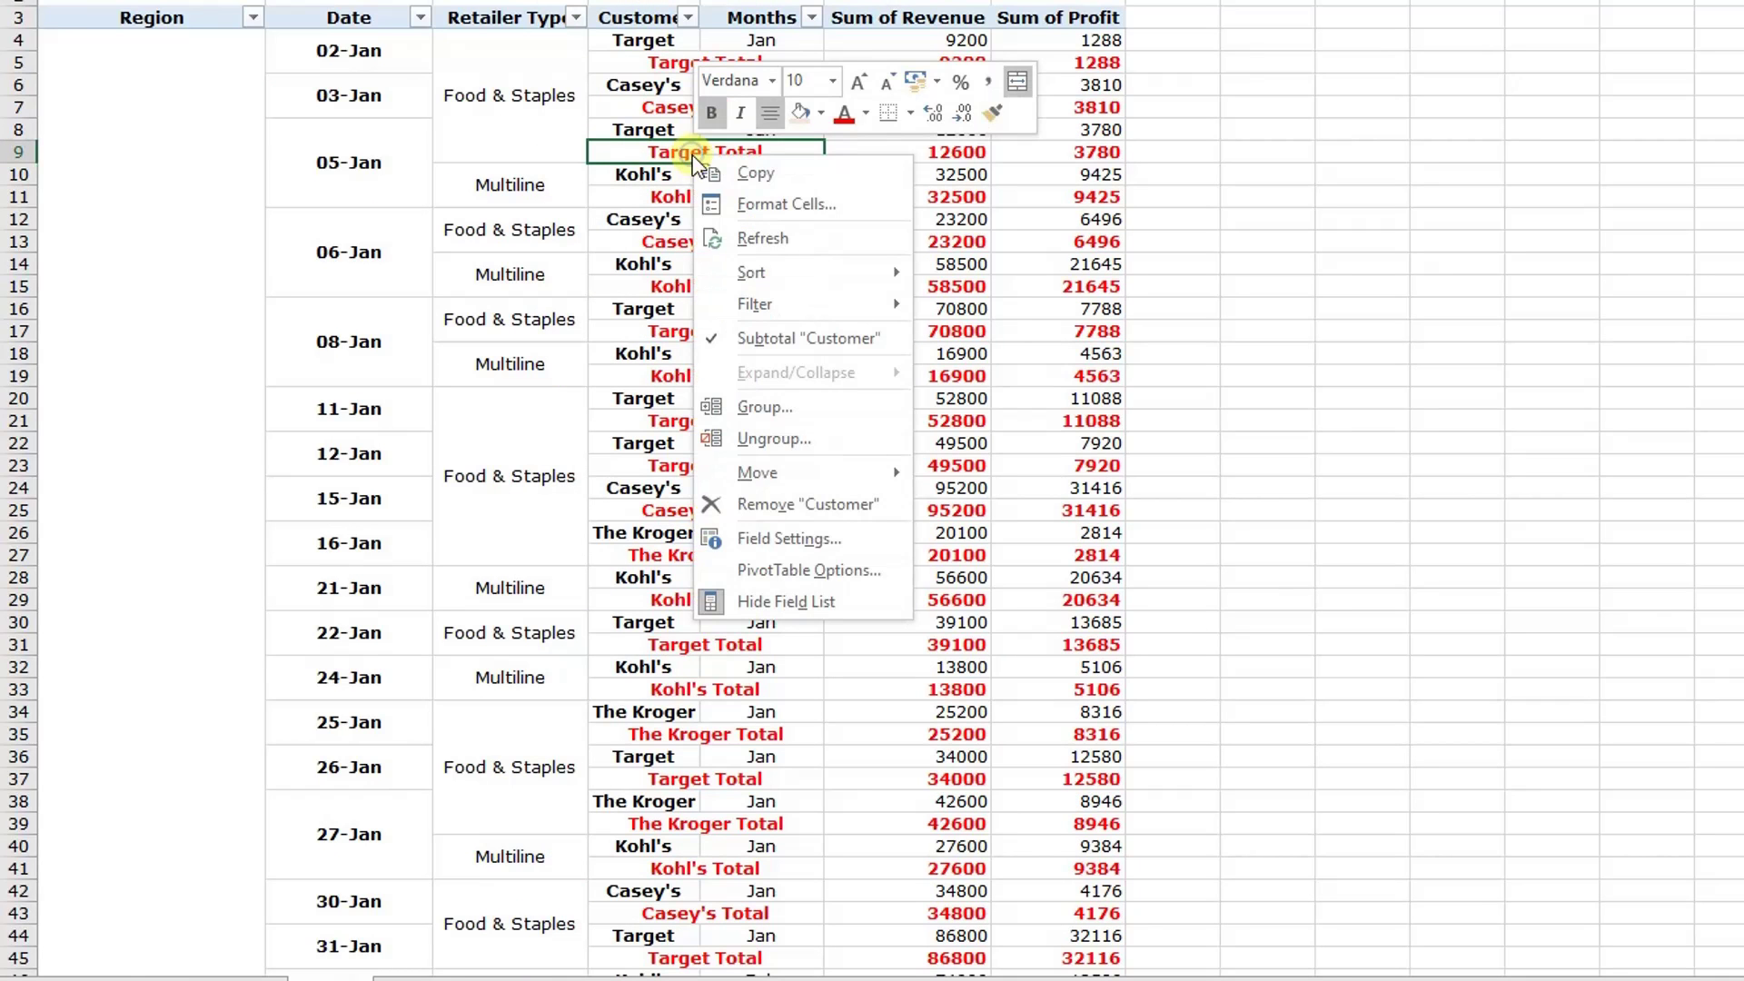
{"action": "left_click", "coordinate": [757, 342]}
{"action": "left_click", "coordinate": [908, 258]}
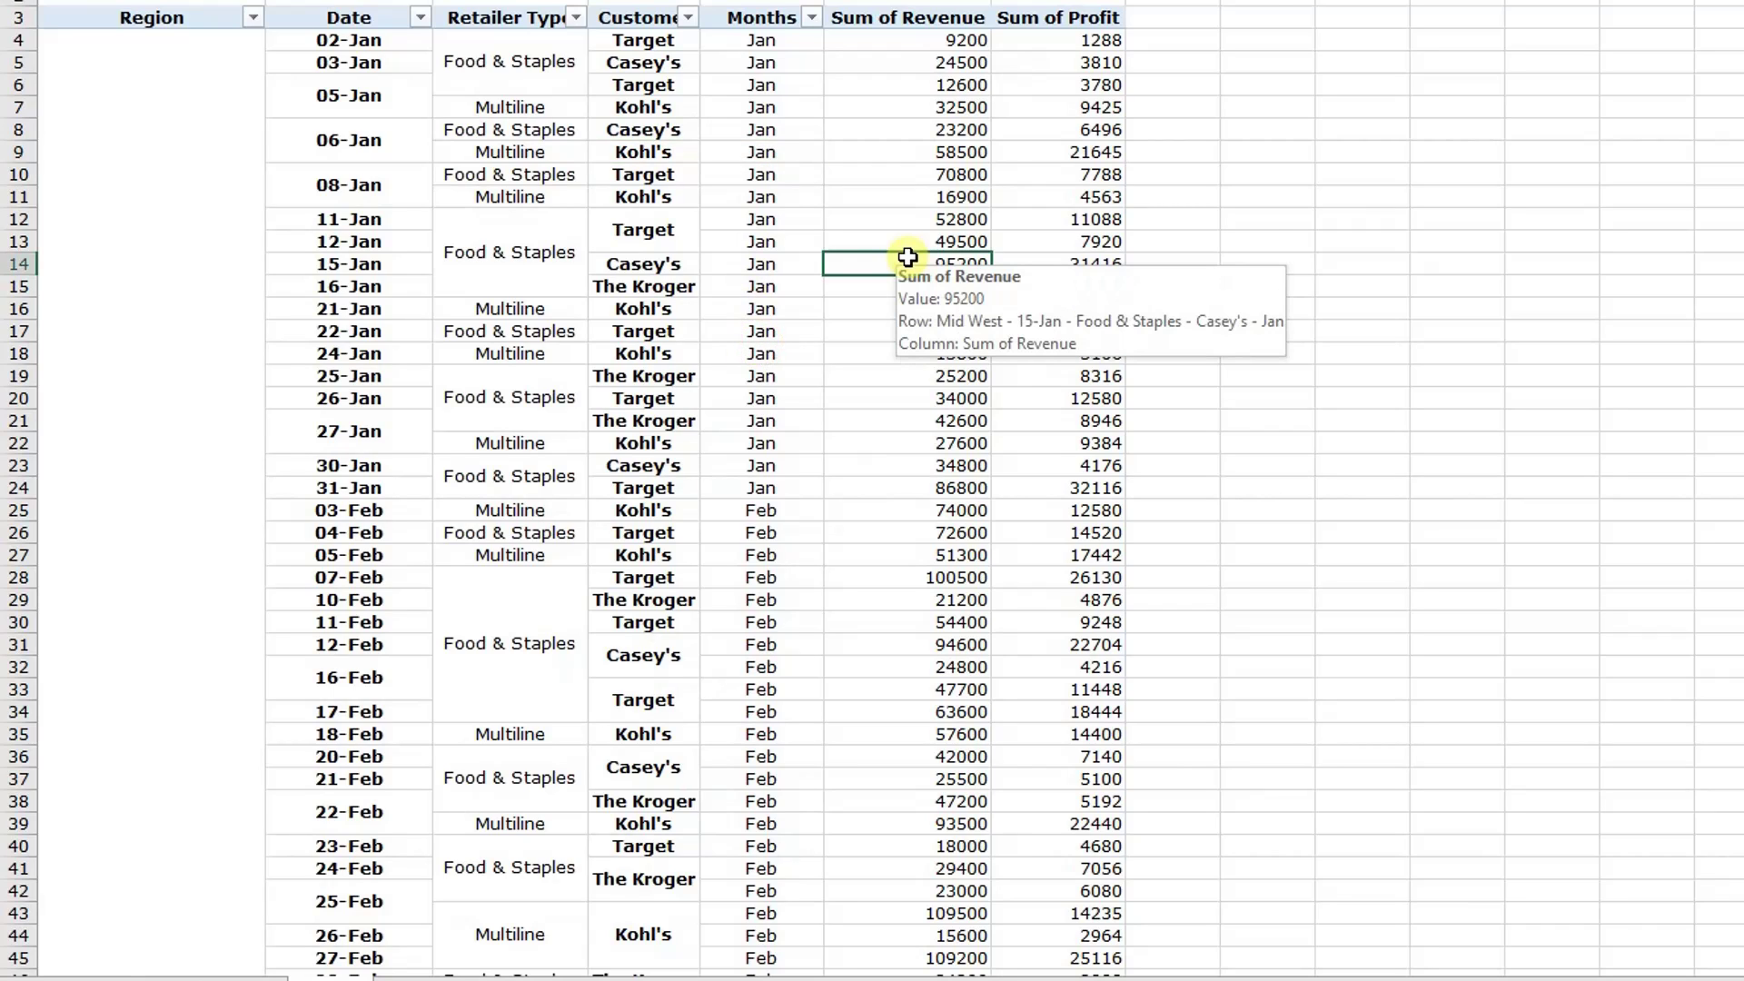
Step: Widen the Customer column to fit its contents
{"action": "scroll", "coordinate": [374, 269], "scroll_direction": "down", "scroll_amount": 7}
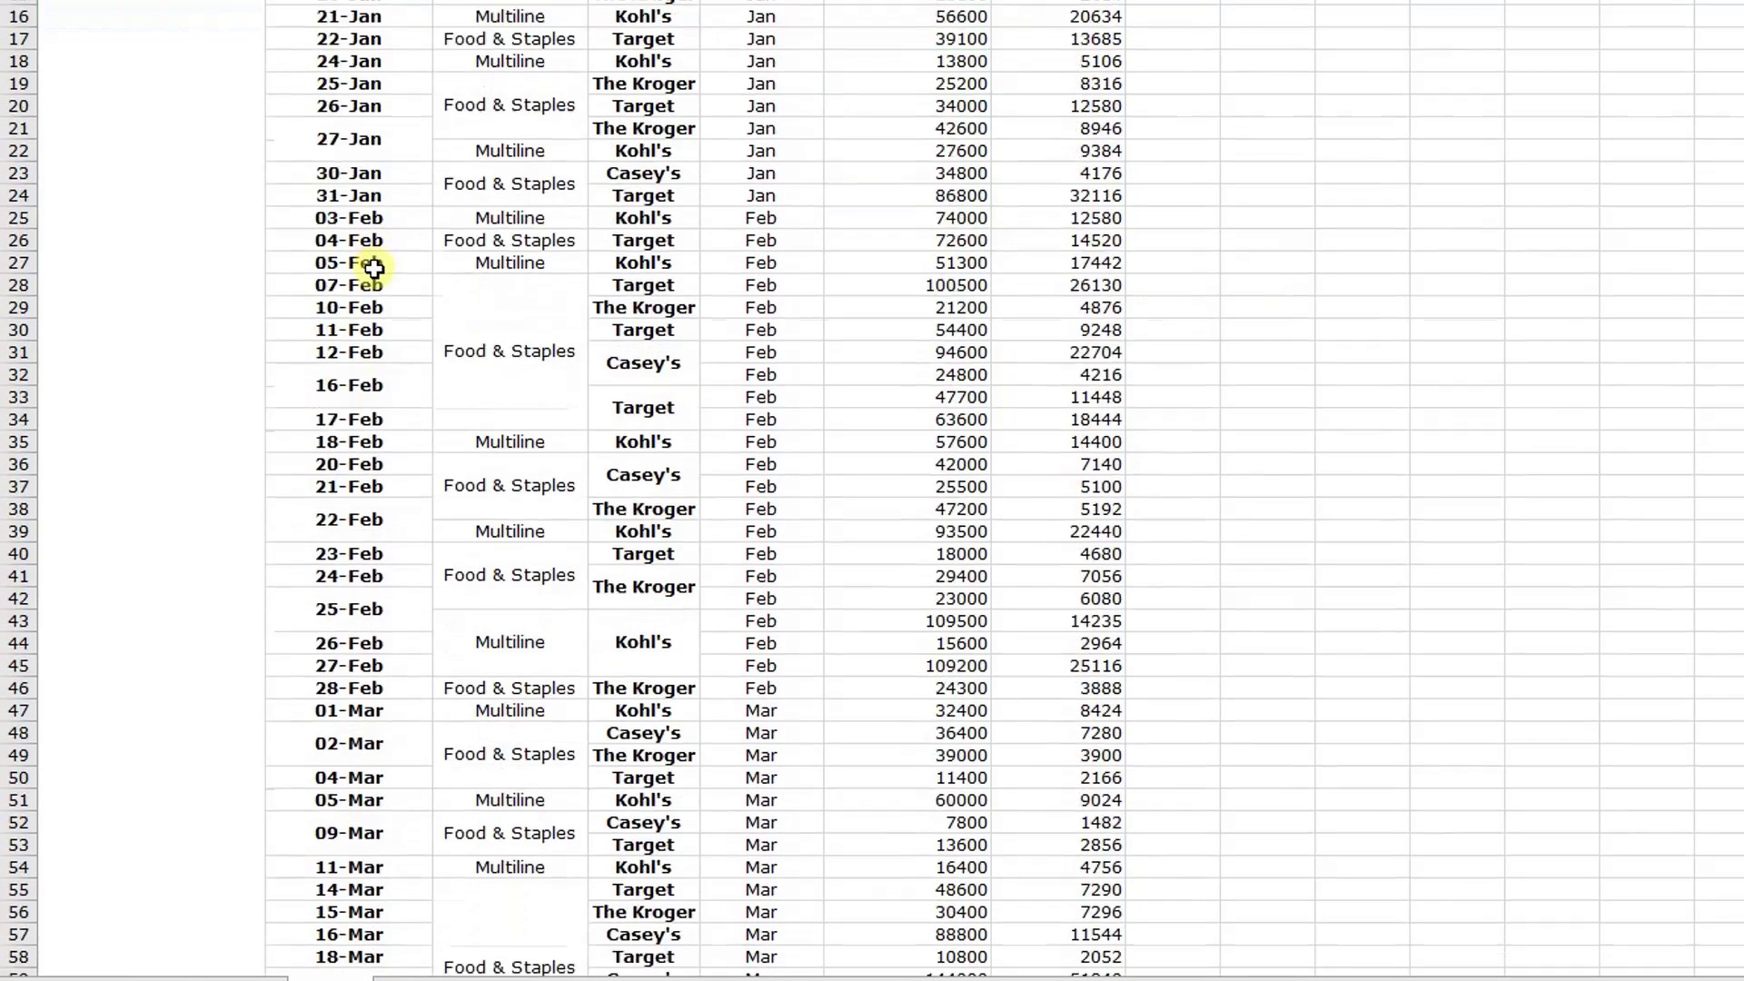
{"action": "scroll", "coordinate": [374, 269], "scroll_direction": "up", "scroll_amount": 7}
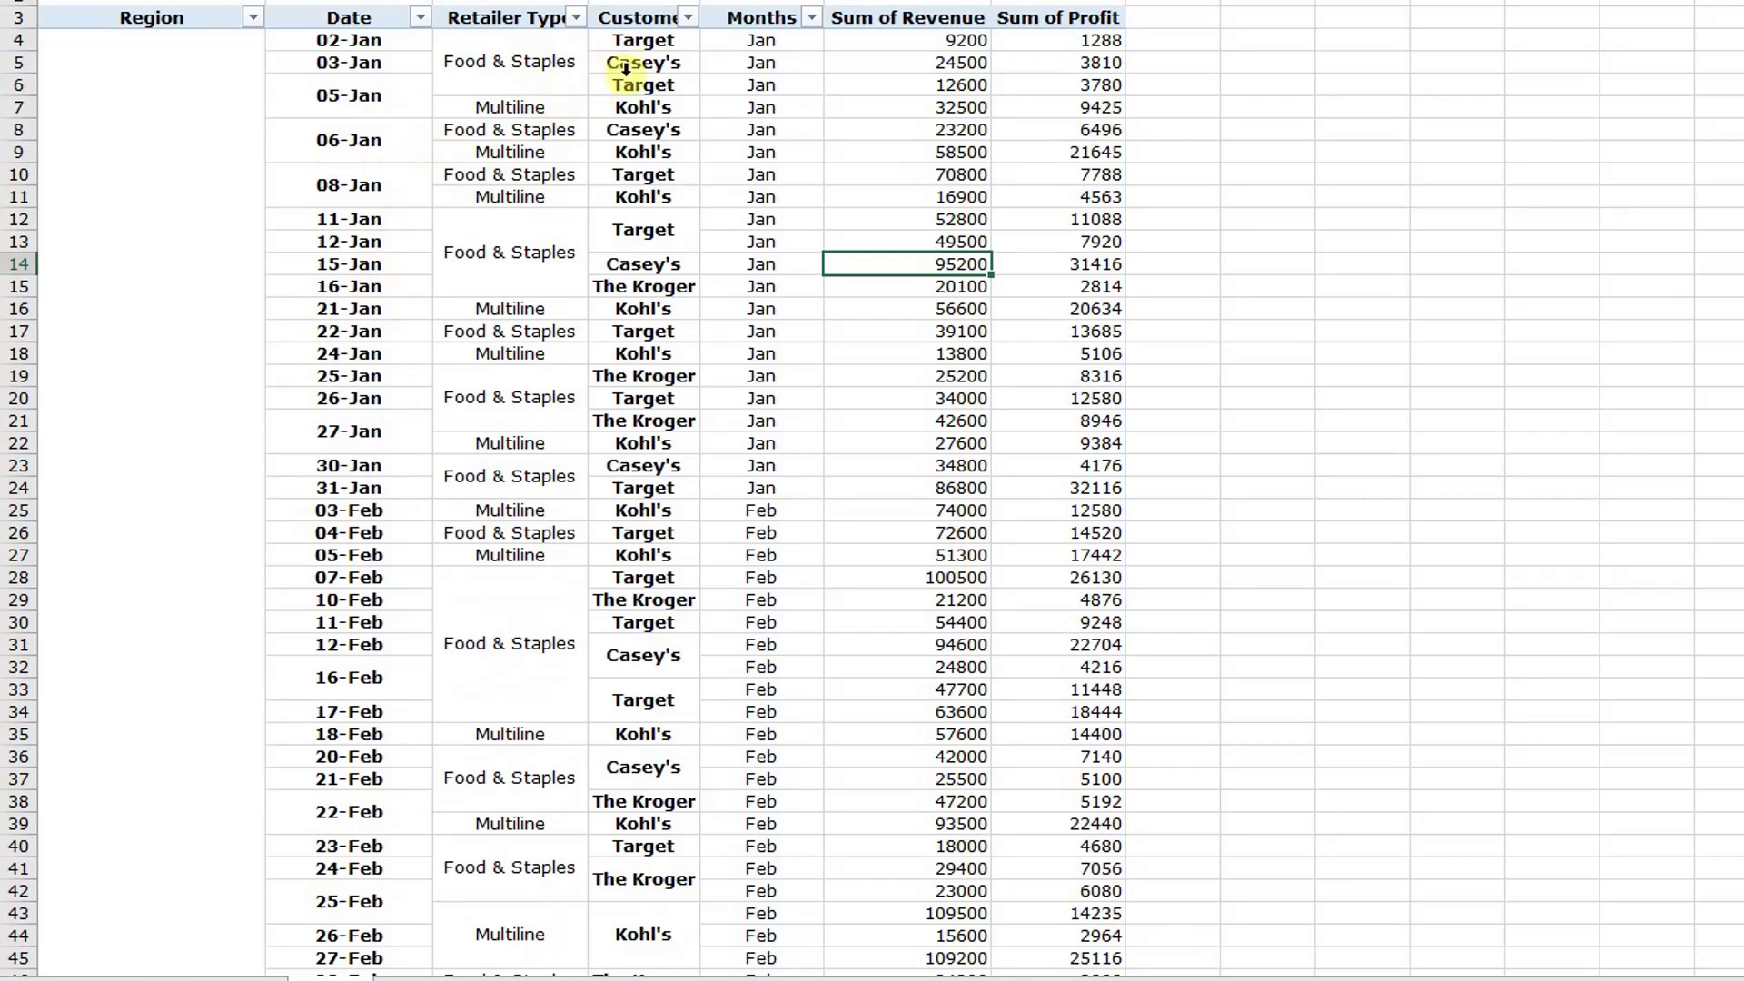
{"action": "double_click", "coordinate": [699, 2]}
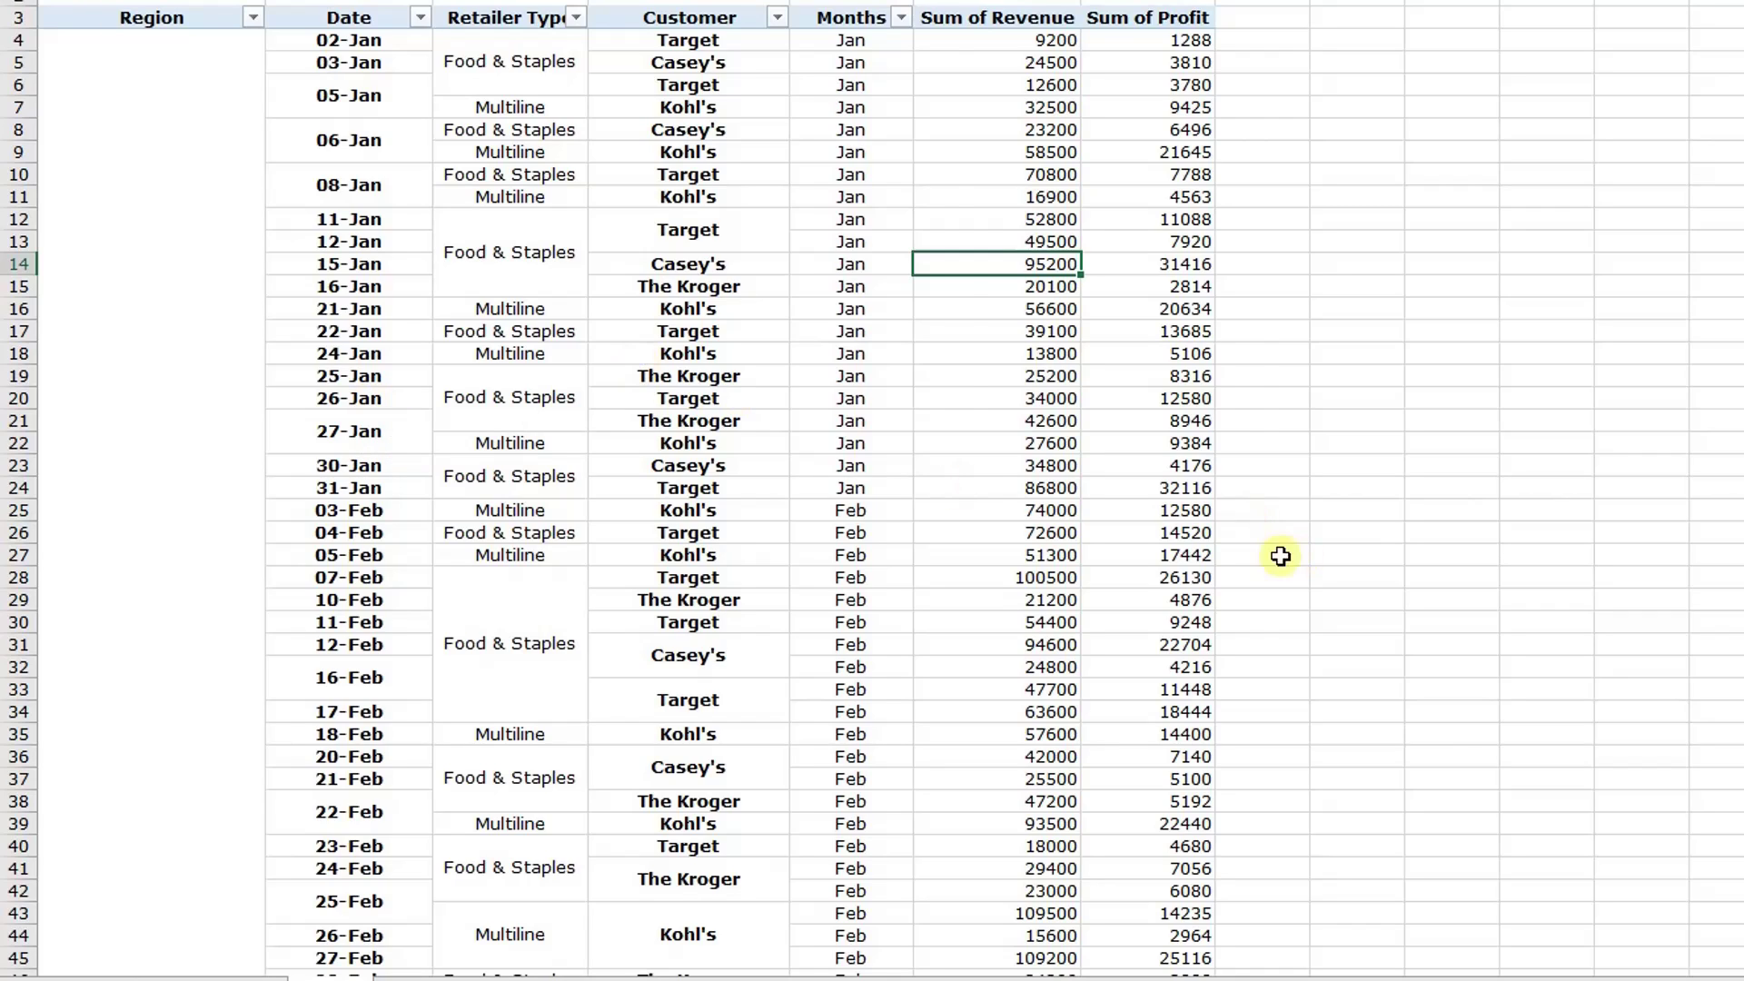
Step: Group the PivotTable's Date field by Days, Months and Years
{"action": "right_click", "coordinate": [335, 188]}
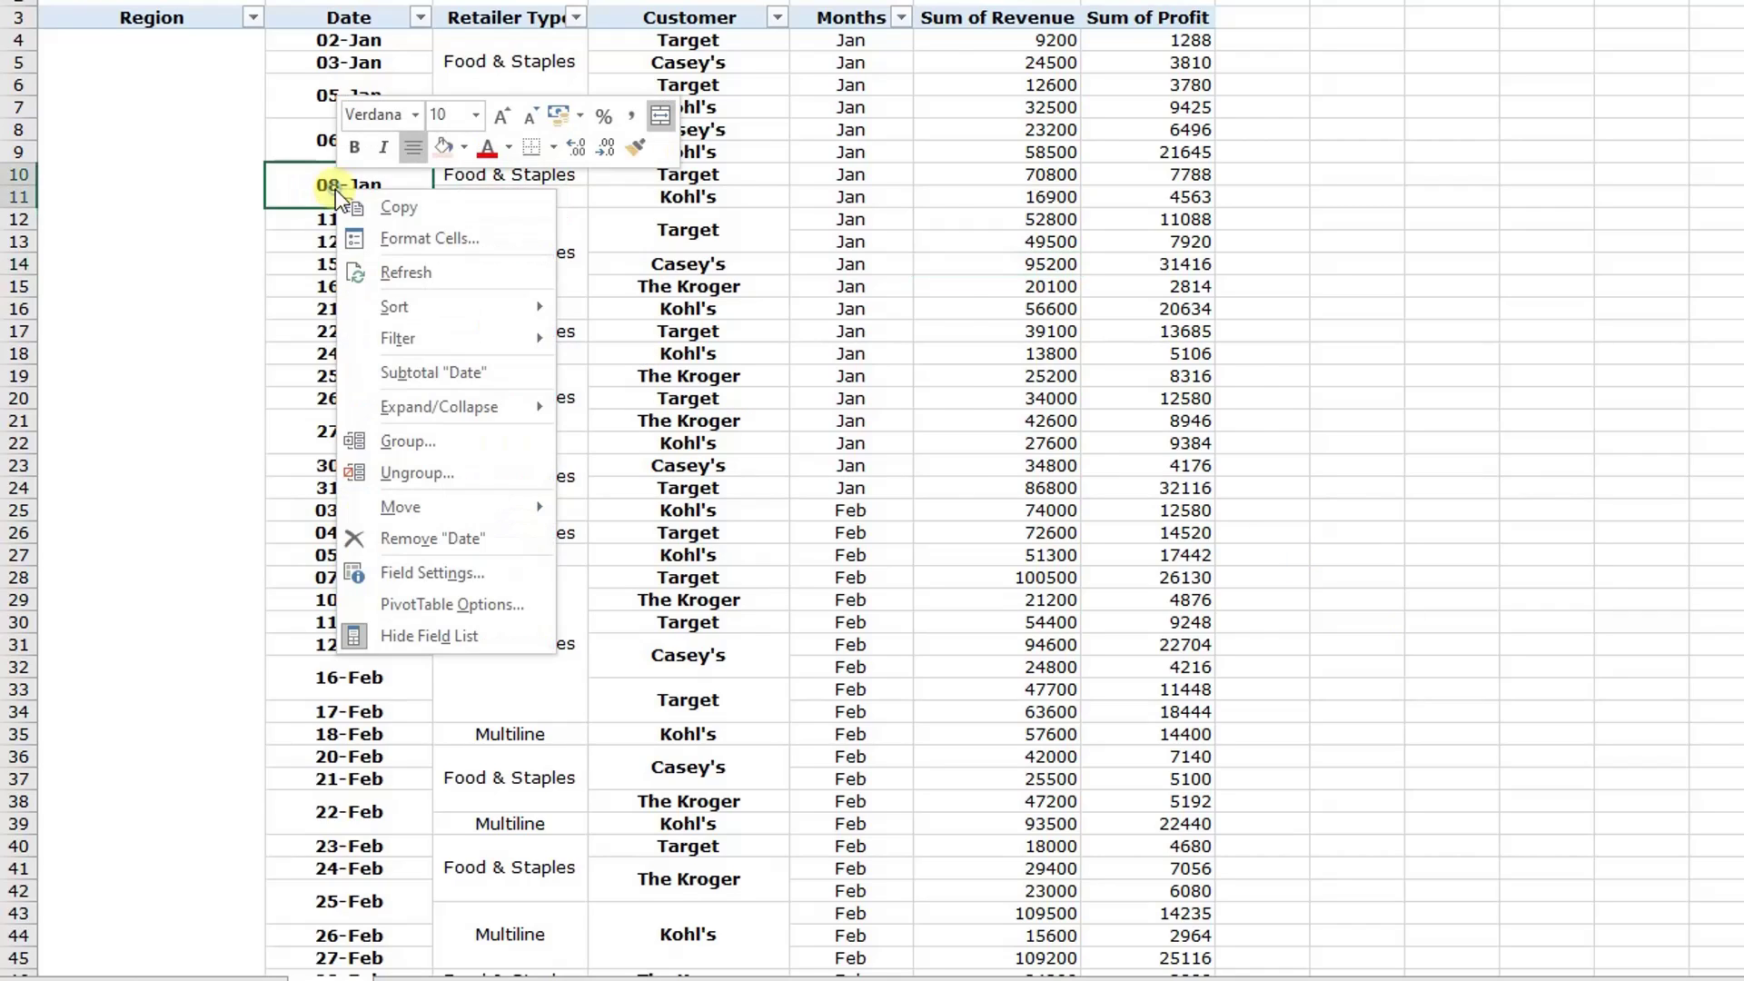
{"action": "left_click", "coordinate": [403, 438]}
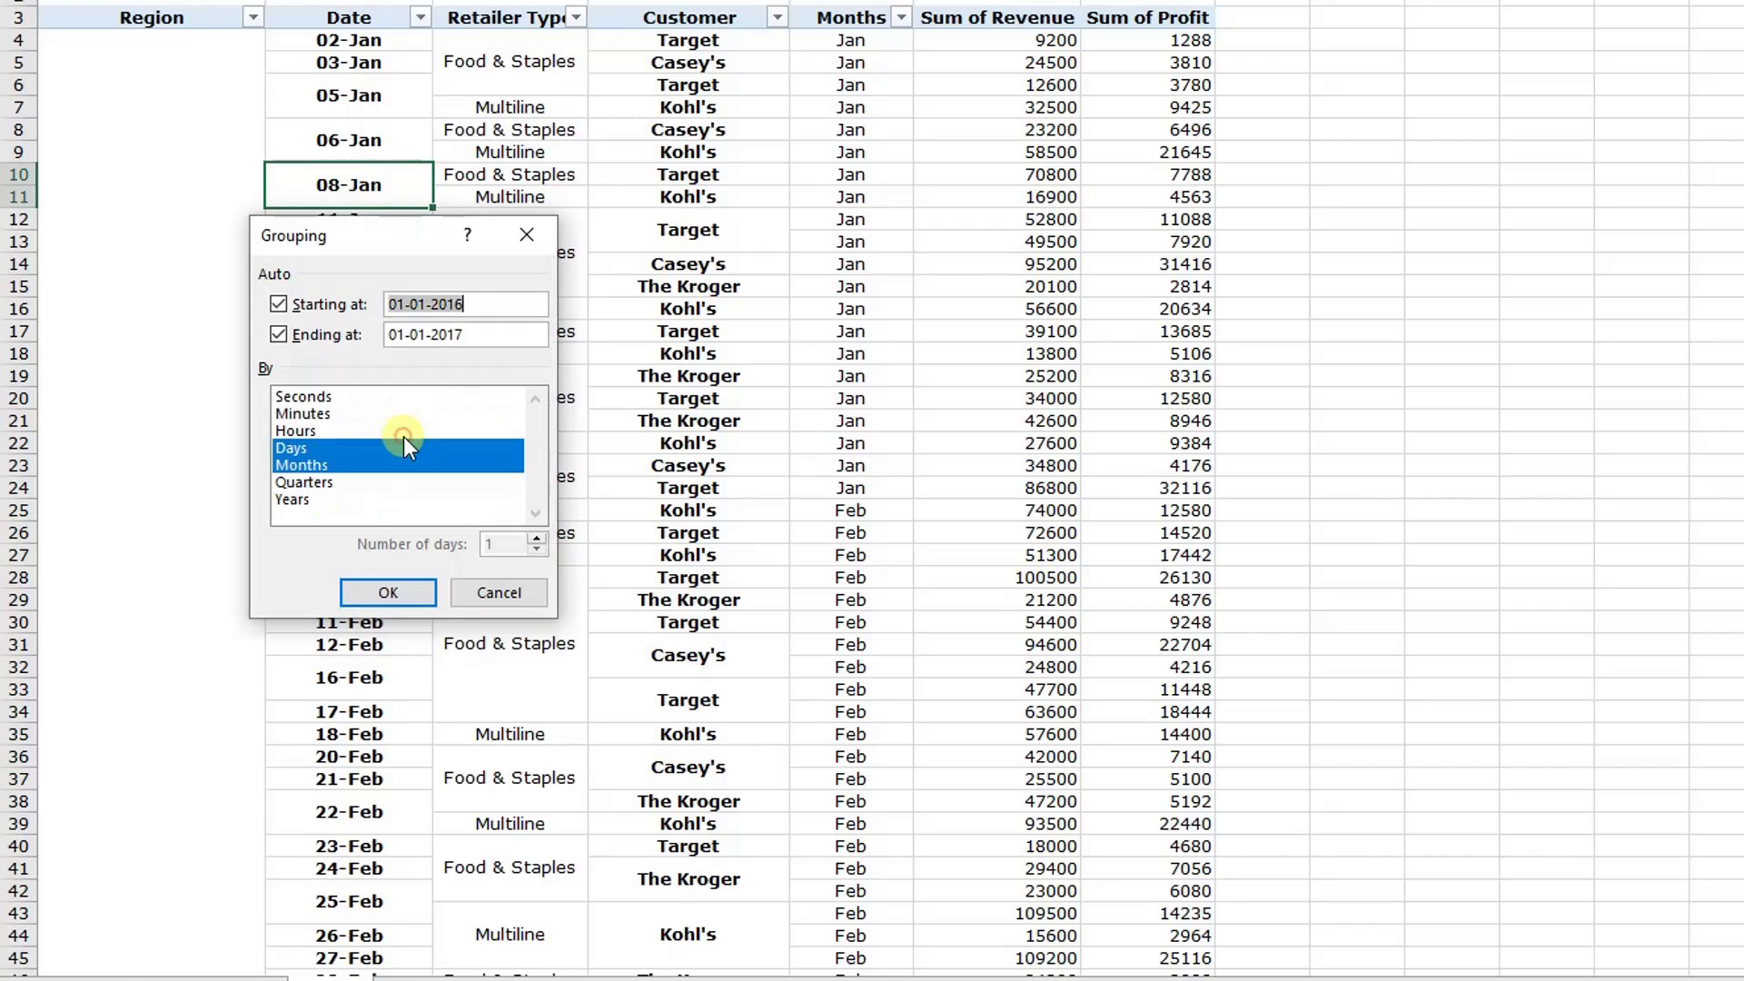
{"action": "left_click", "coordinate": [304, 452]}
{"action": "left_click", "coordinate": [305, 450]}
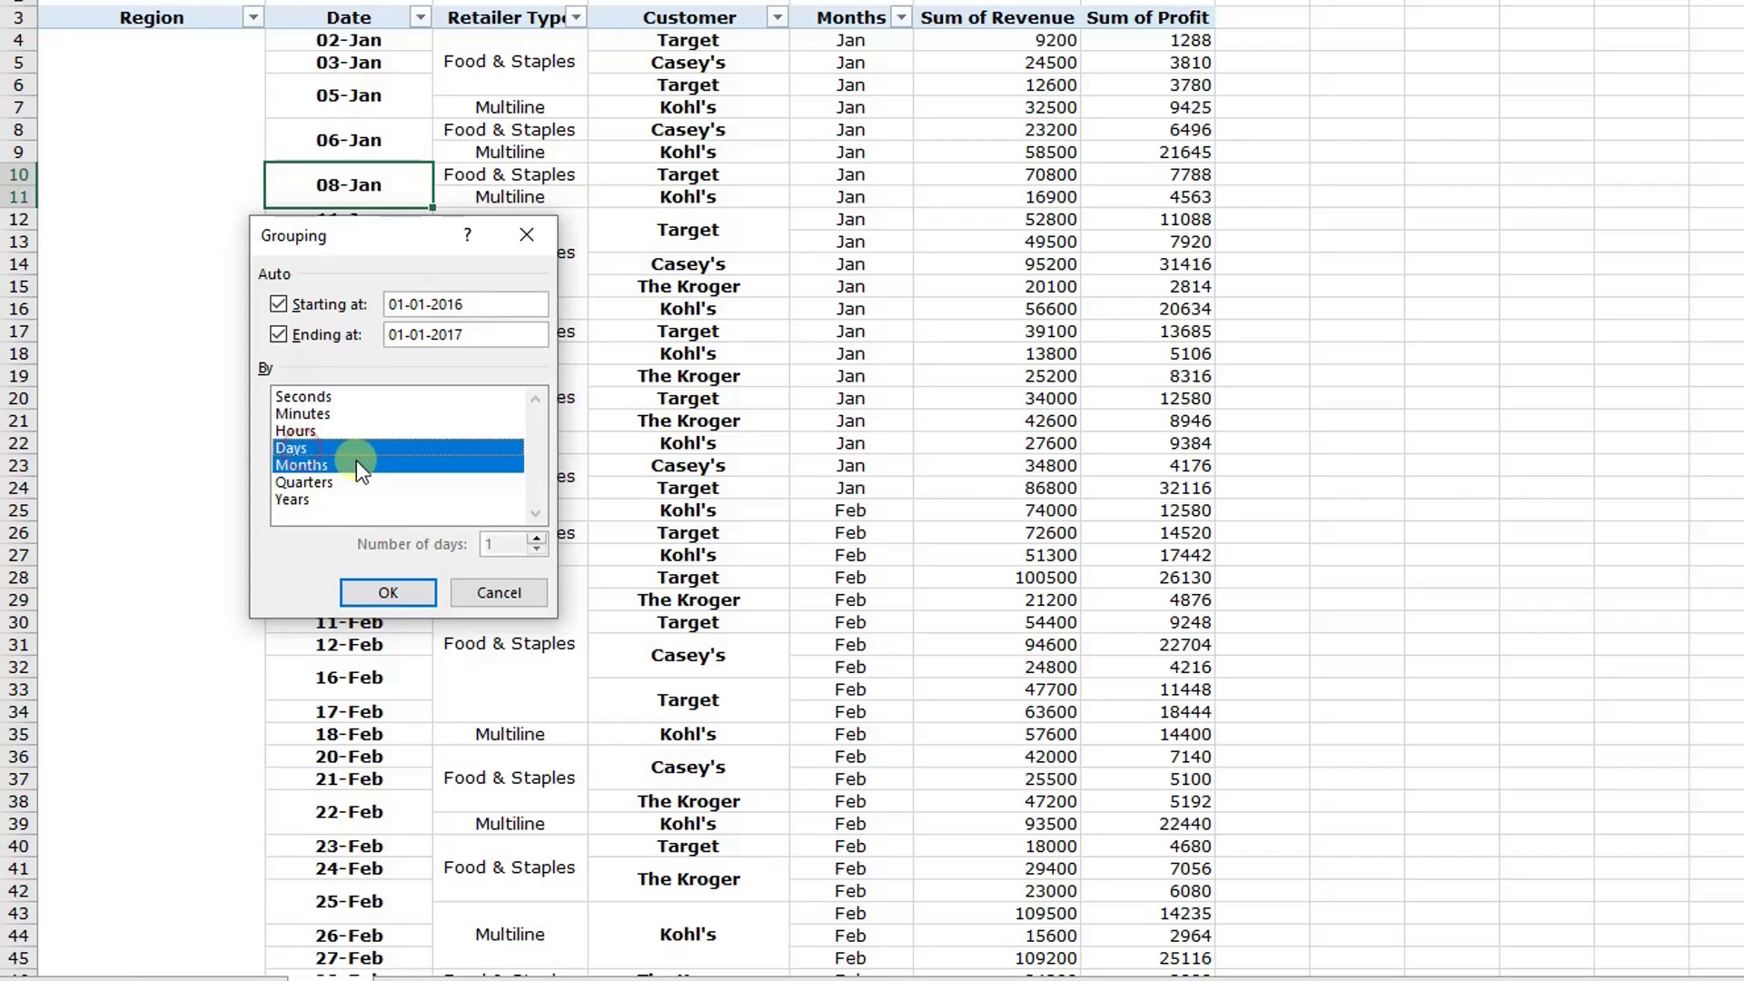
{"action": "left_click", "coordinate": [300, 500]}
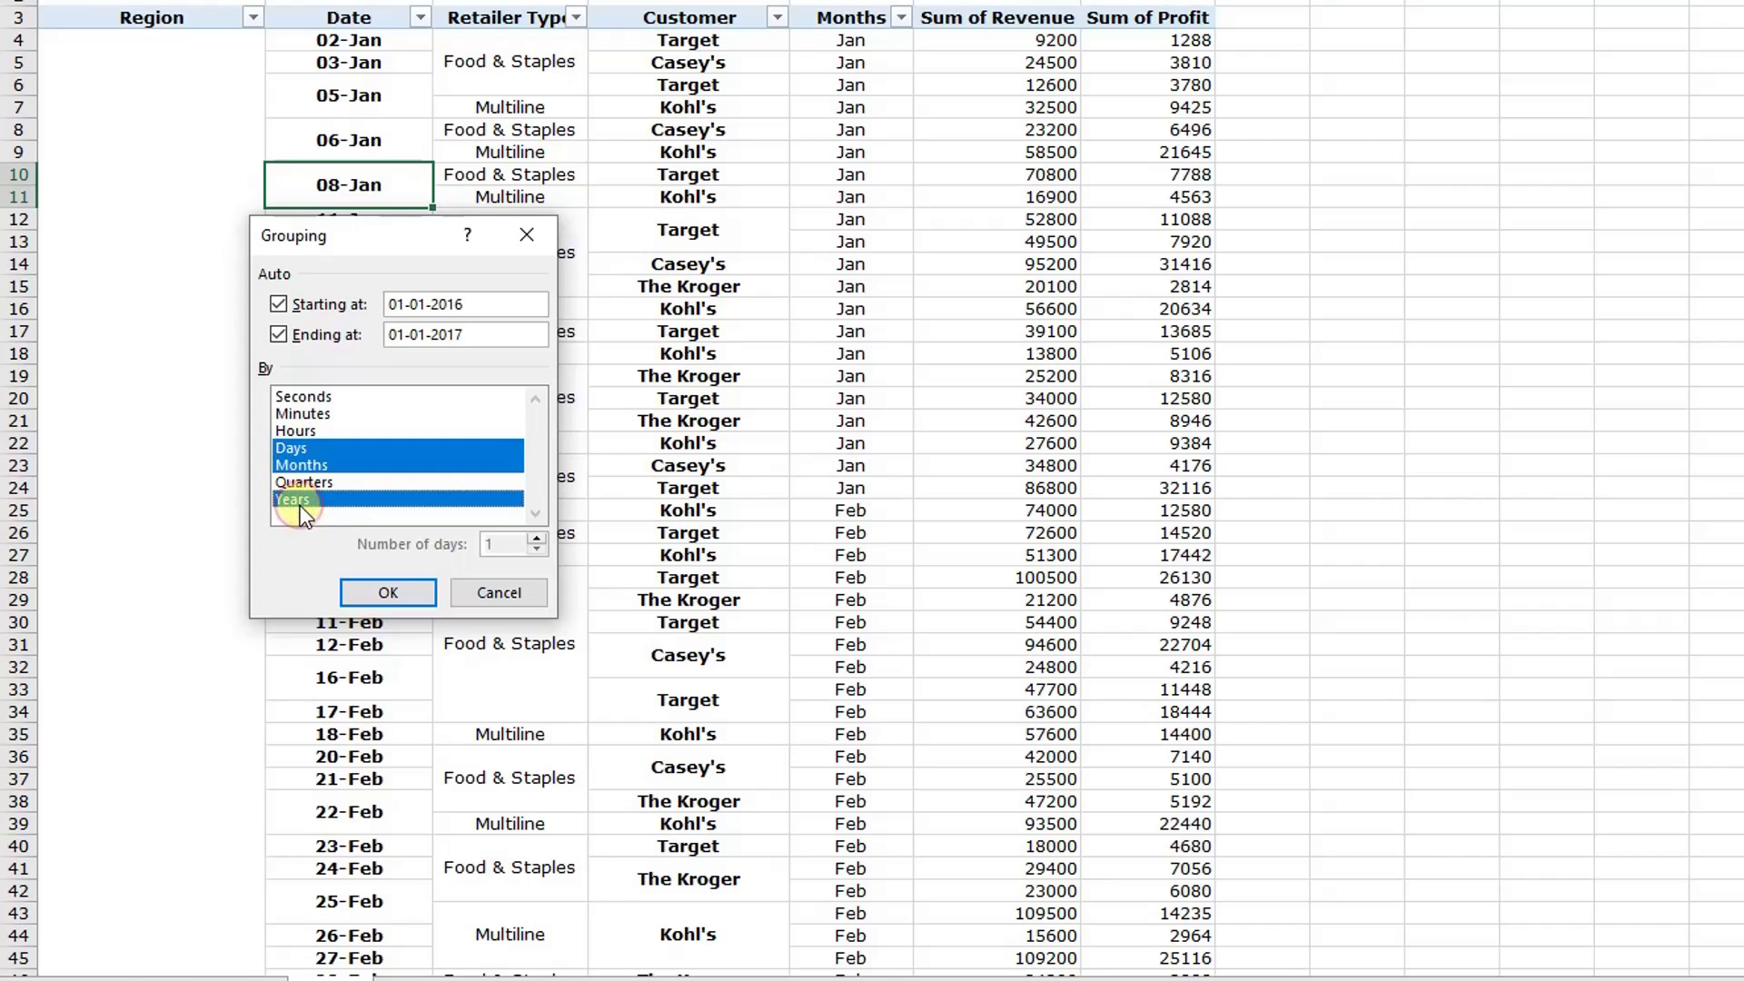
{"action": "left_click", "coordinate": [388, 594]}
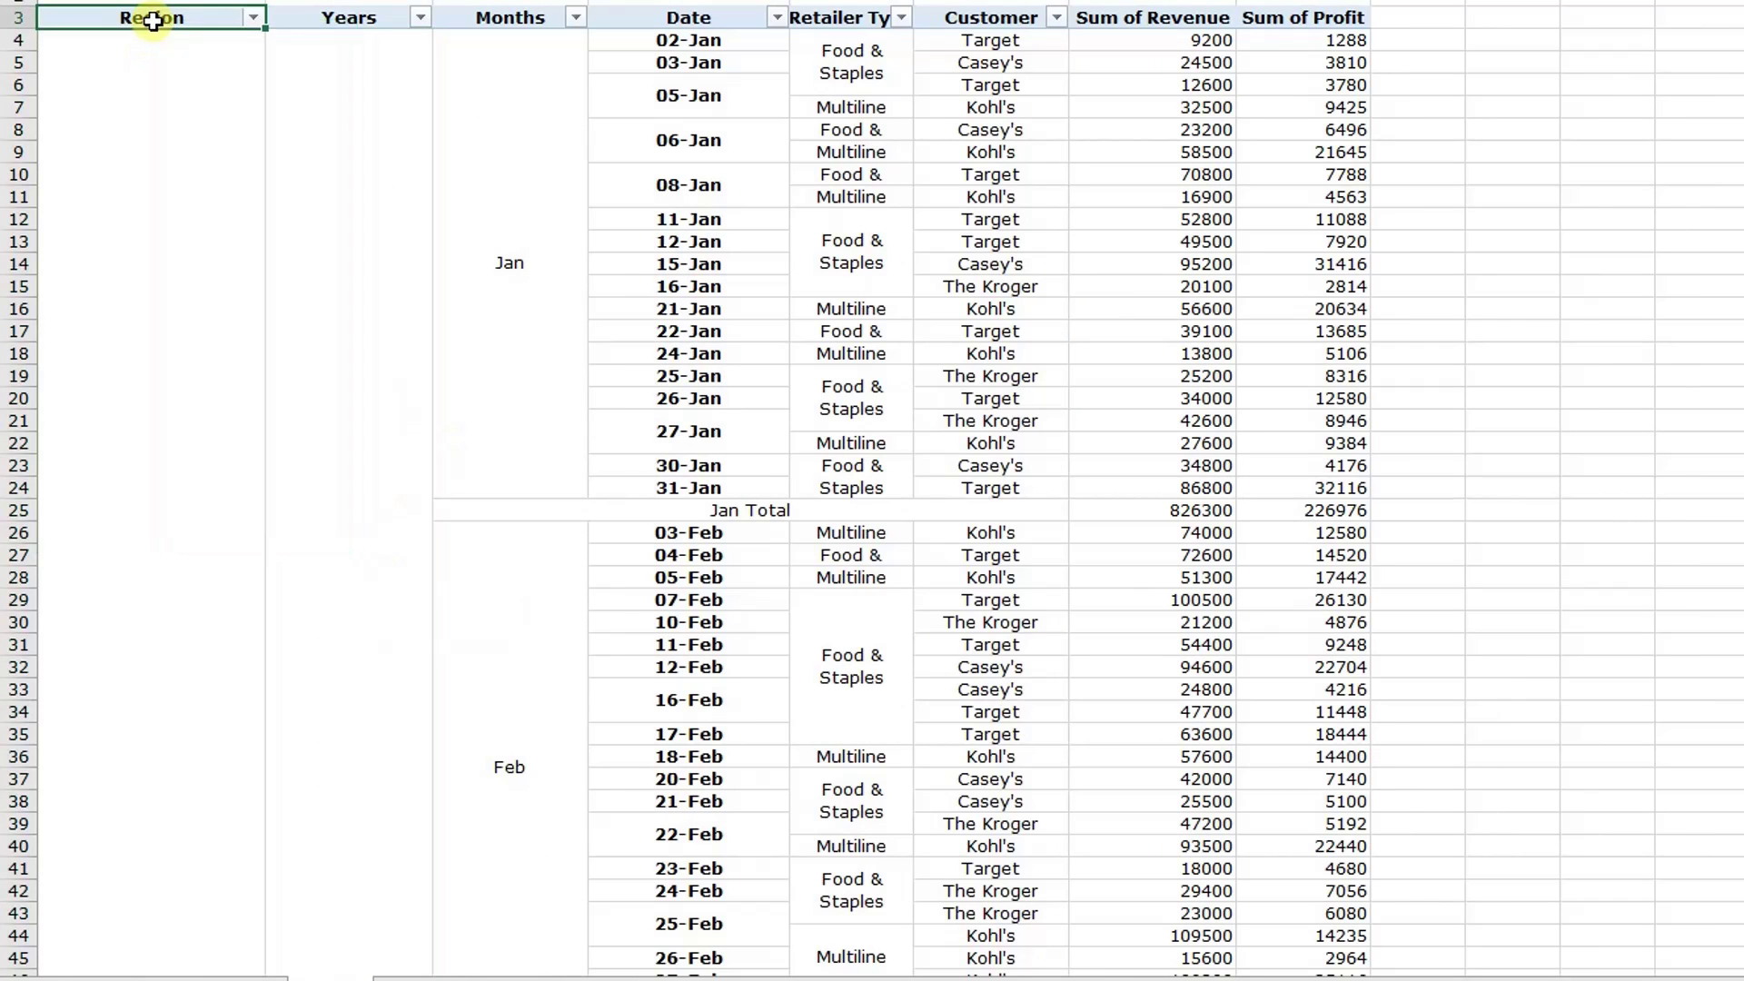
Step: Examine the new Years column and the January and February month subtotals in the grouped PivotTable
{"action": "left_click", "coordinate": [349, 18]}
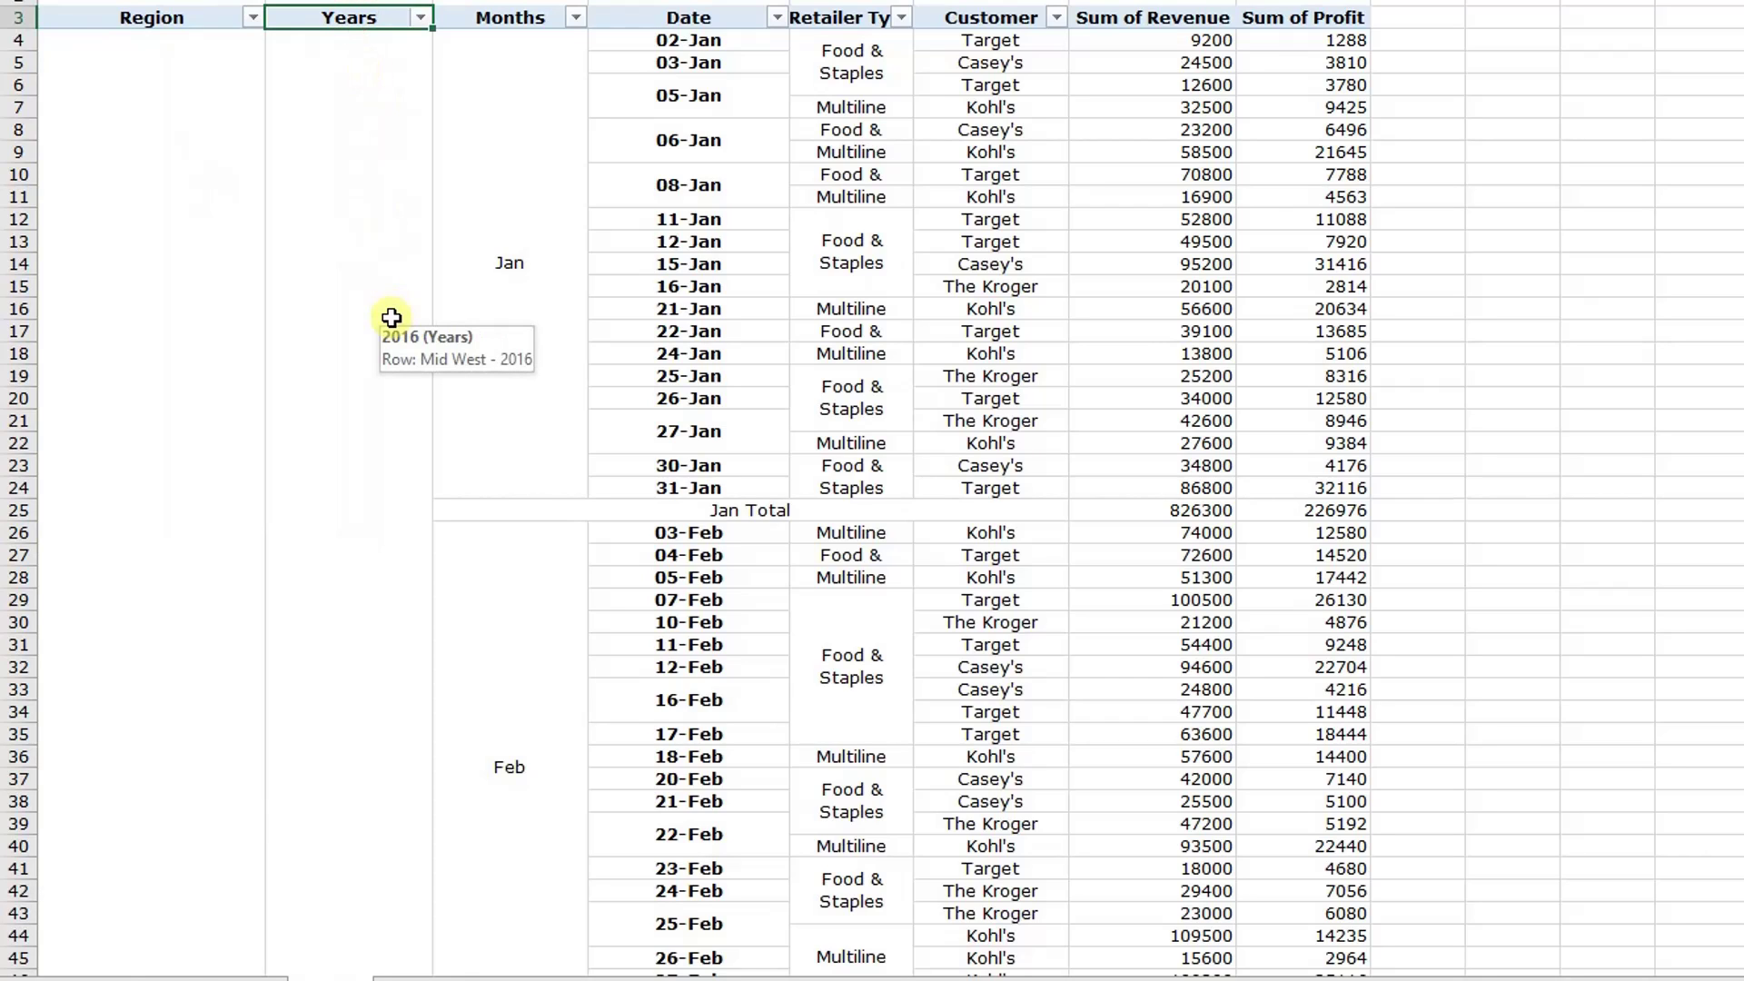
{"action": "scroll", "coordinate": [391, 322], "scroll_direction": "down", "scroll_amount": 12}
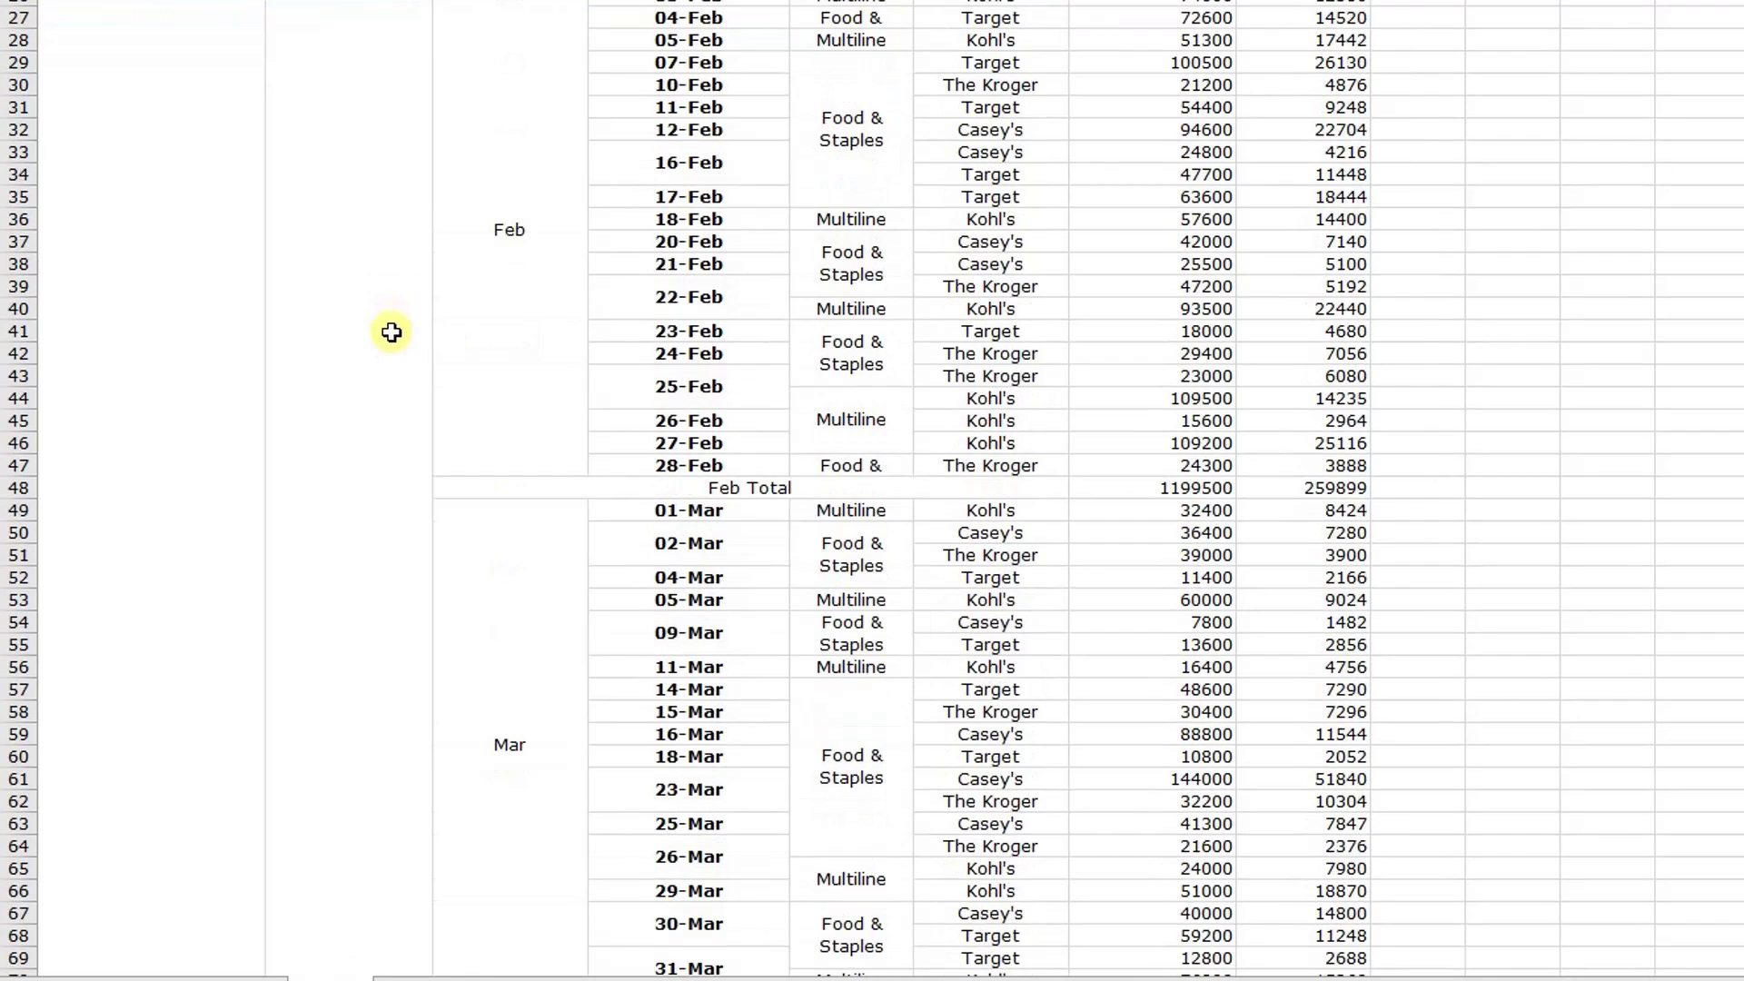
{"action": "scroll", "coordinate": [391, 333], "scroll_direction": "up", "scroll_amount": 9}
{"action": "scroll", "coordinate": [391, 332], "scroll_direction": "up", "scroll_amount": 3}
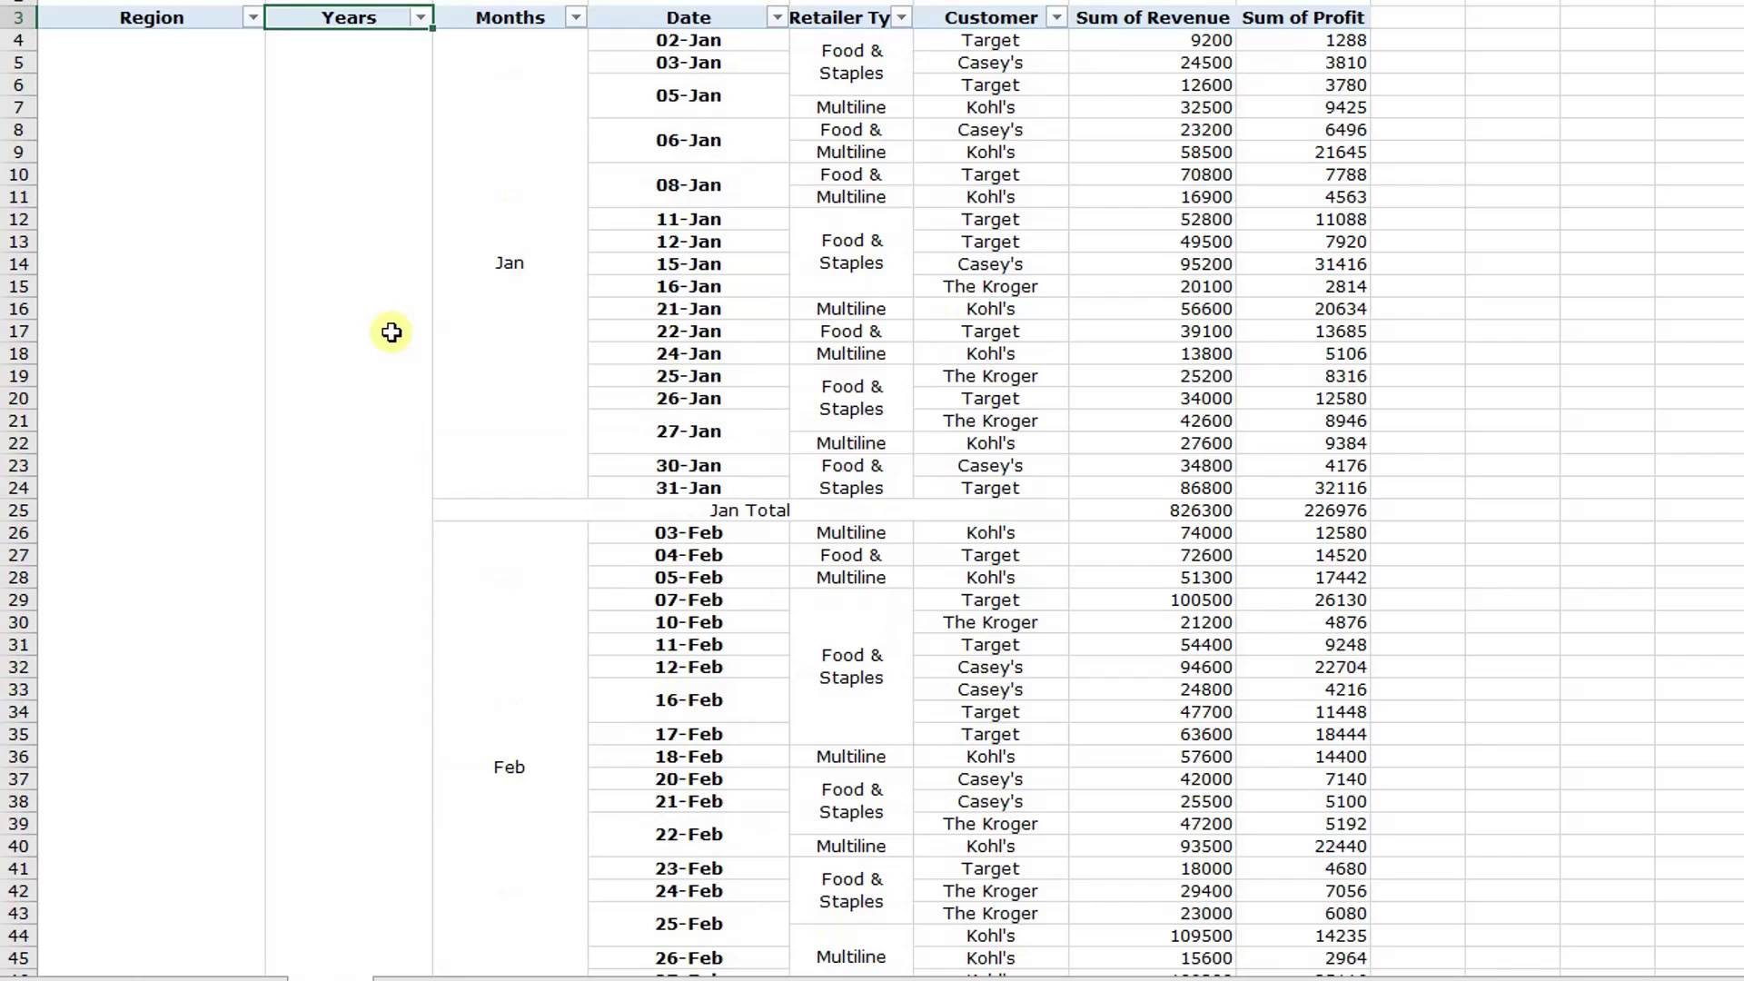
{"action": "left_click", "coordinate": [722, 510]}
{"action": "scroll", "coordinate": [750, 636], "scroll_direction": "down", "scroll_amount": 5}
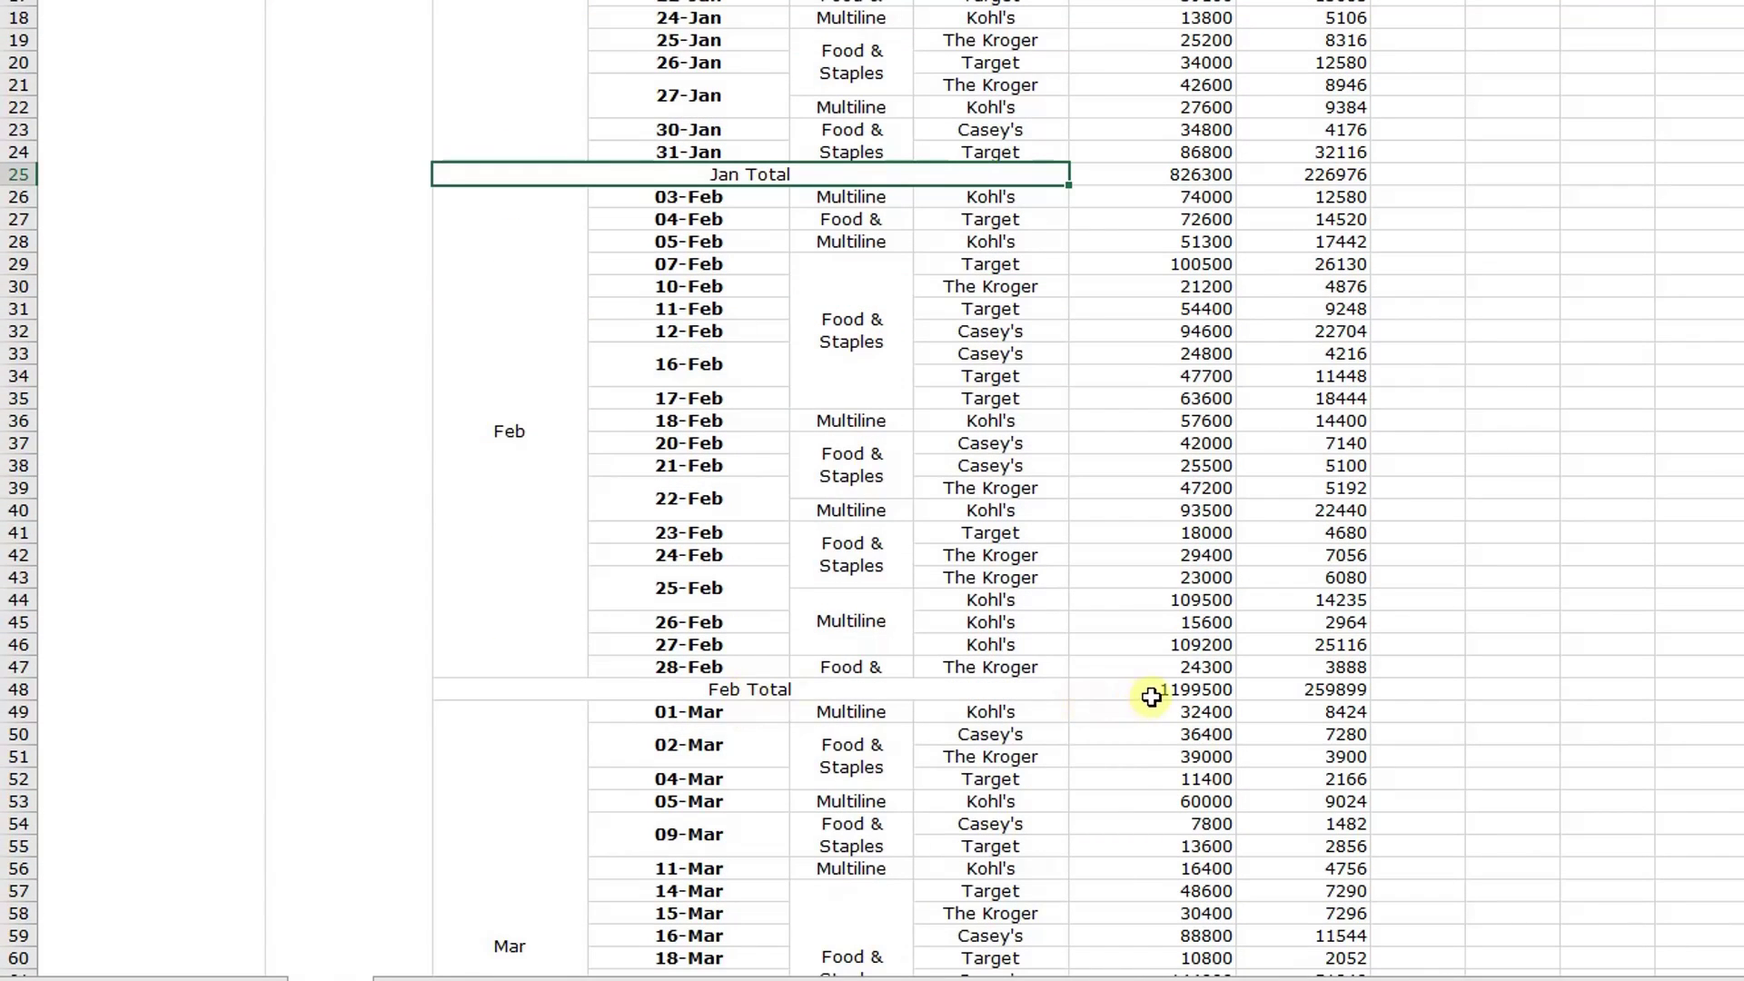
{"action": "mouse_move", "coordinate": [1151, 697]}
{"action": "scroll", "coordinate": [1088, 704], "scroll_direction": "up", "scroll_amount": 5}
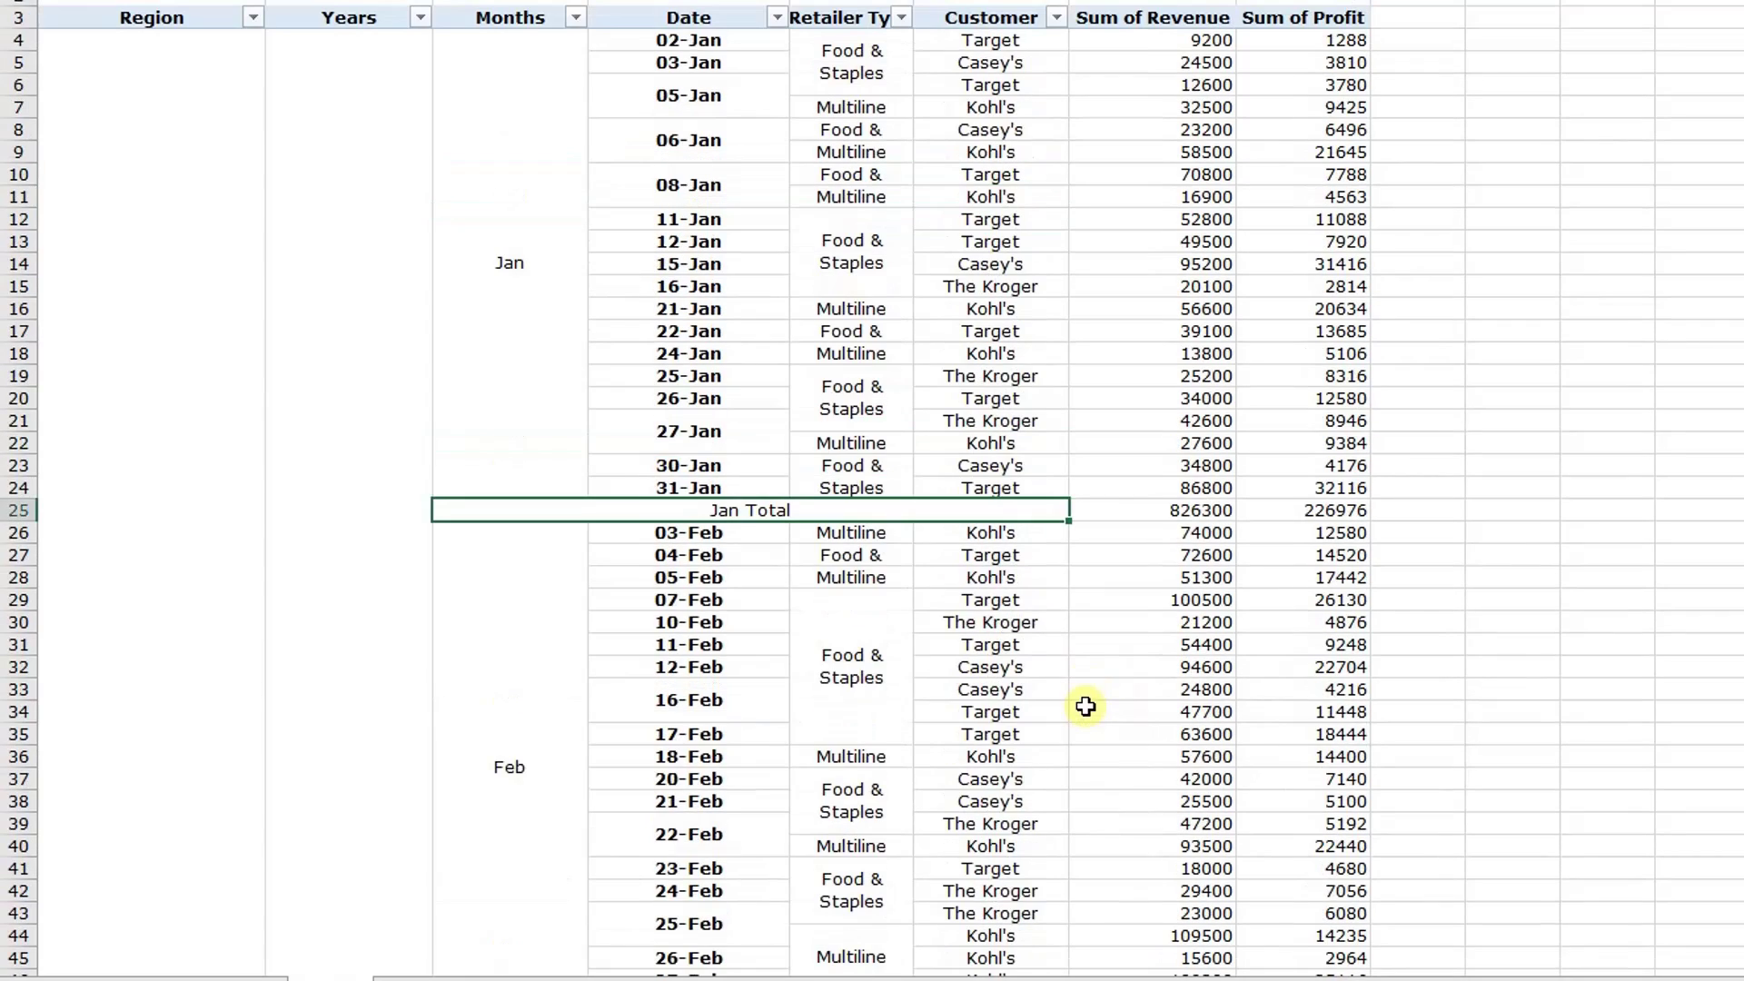
Step: Select all the month subtotal rows and format them with bold red text
{"action": "left_click", "coordinate": [625, 495]}
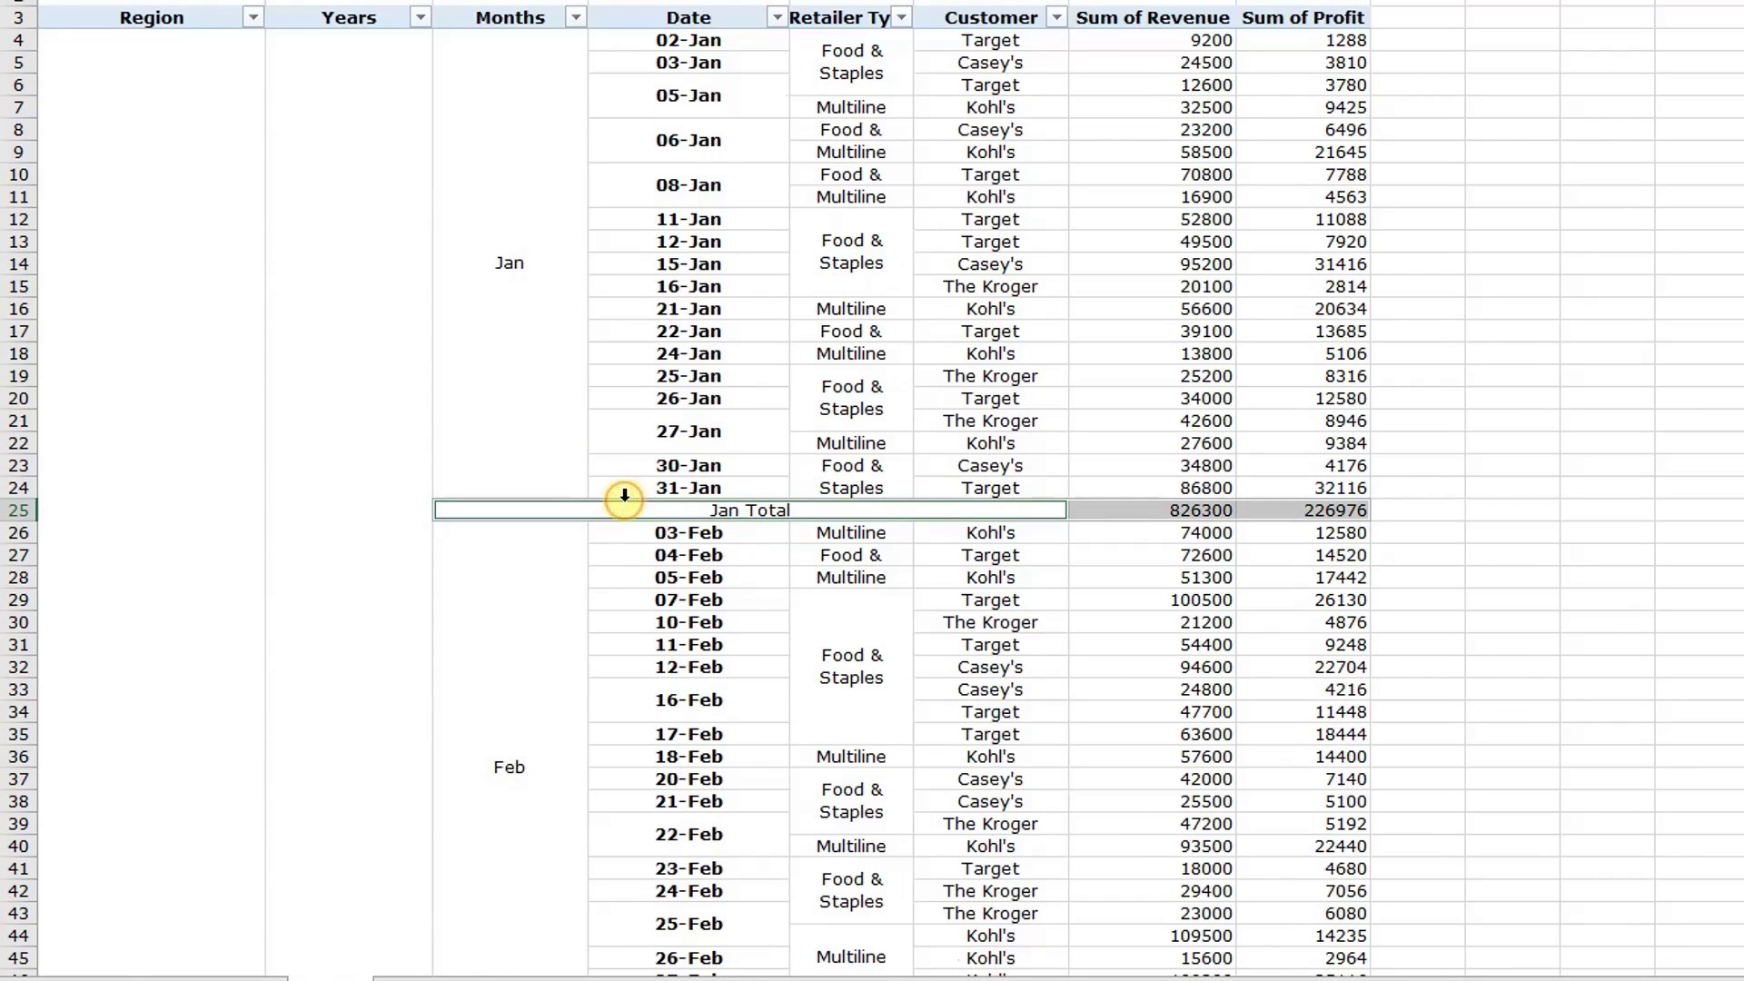
{"action": "scroll", "coordinate": [627, 491], "scroll_direction": "down", "scroll_amount": 3}
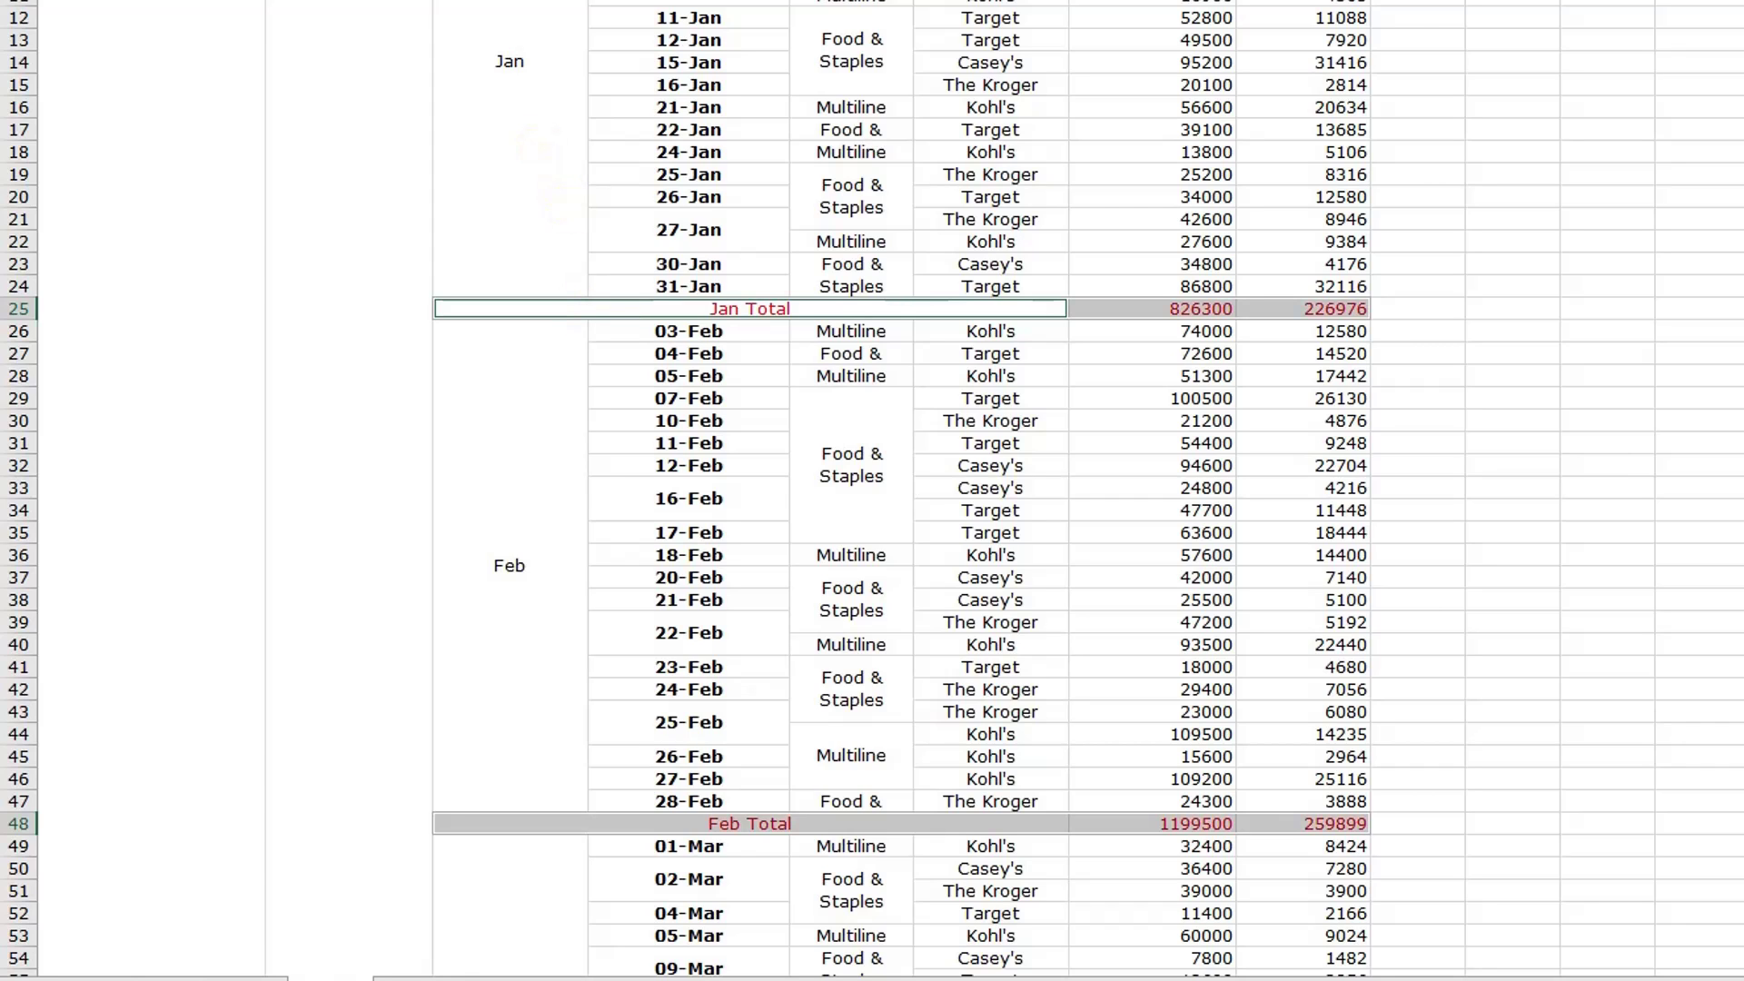
{"action": "key", "text": "ctrl+b"}
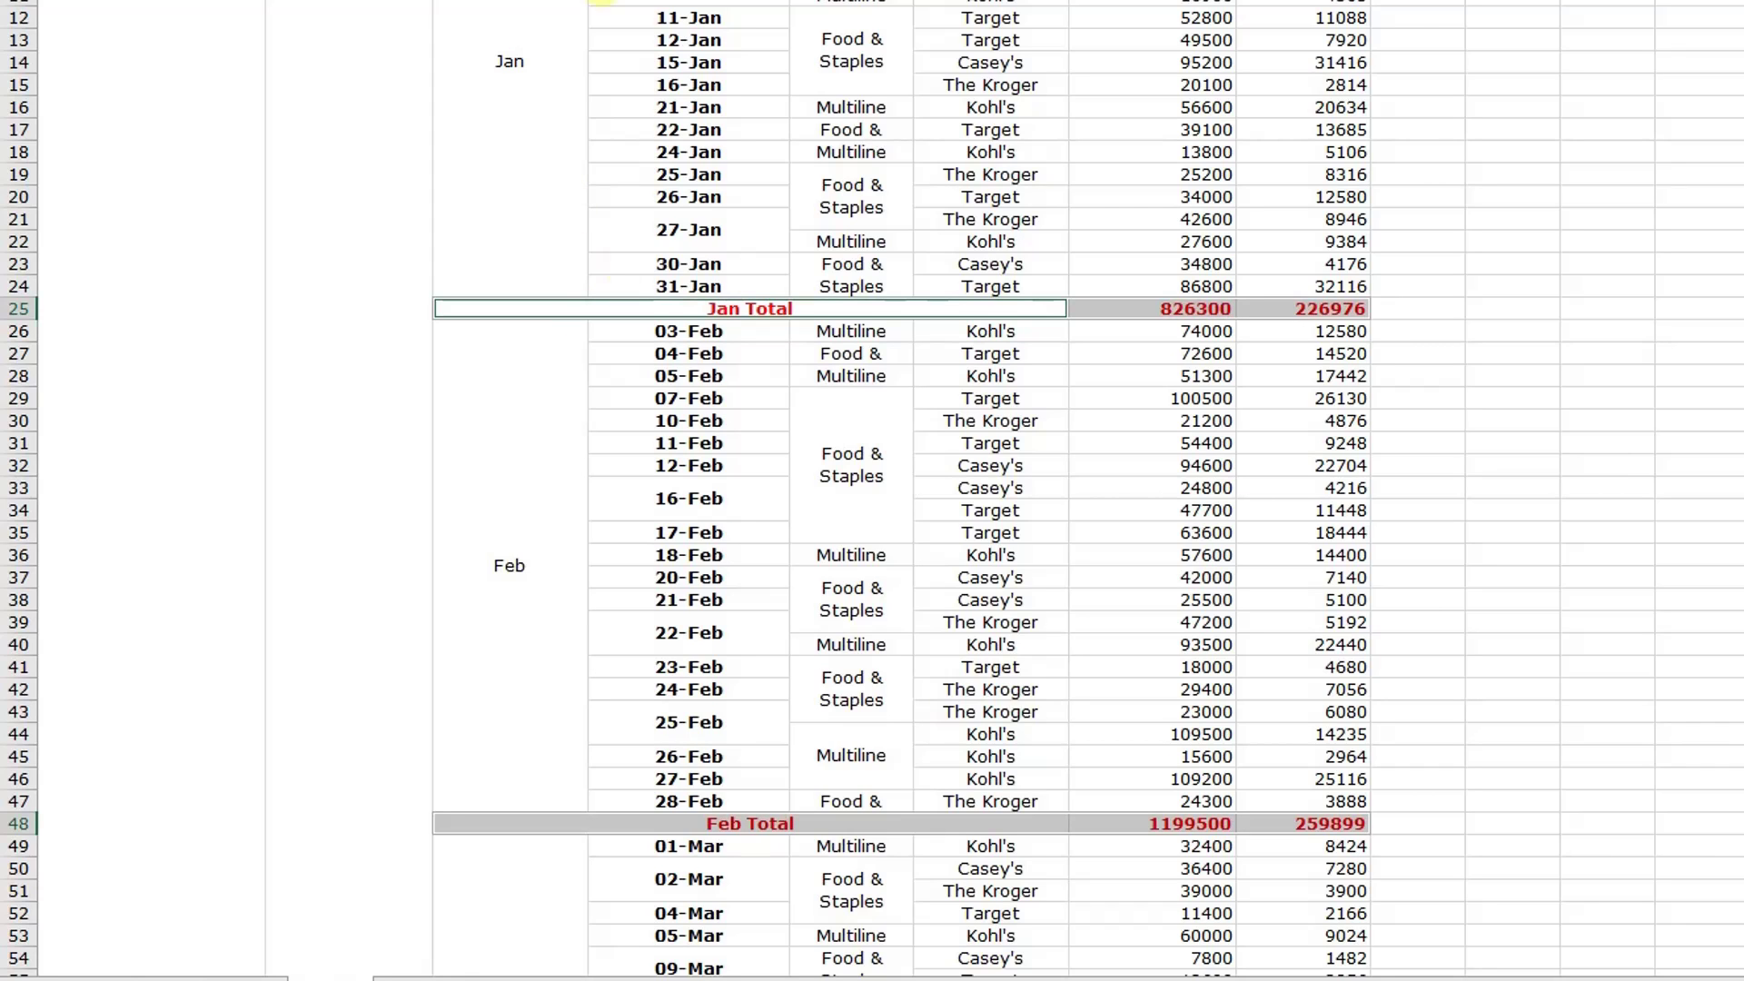
{"action": "scroll", "coordinate": [586, 304], "scroll_direction": "down", "scroll_amount": 14}
{"action": "left_click", "coordinate": [685, 309]}
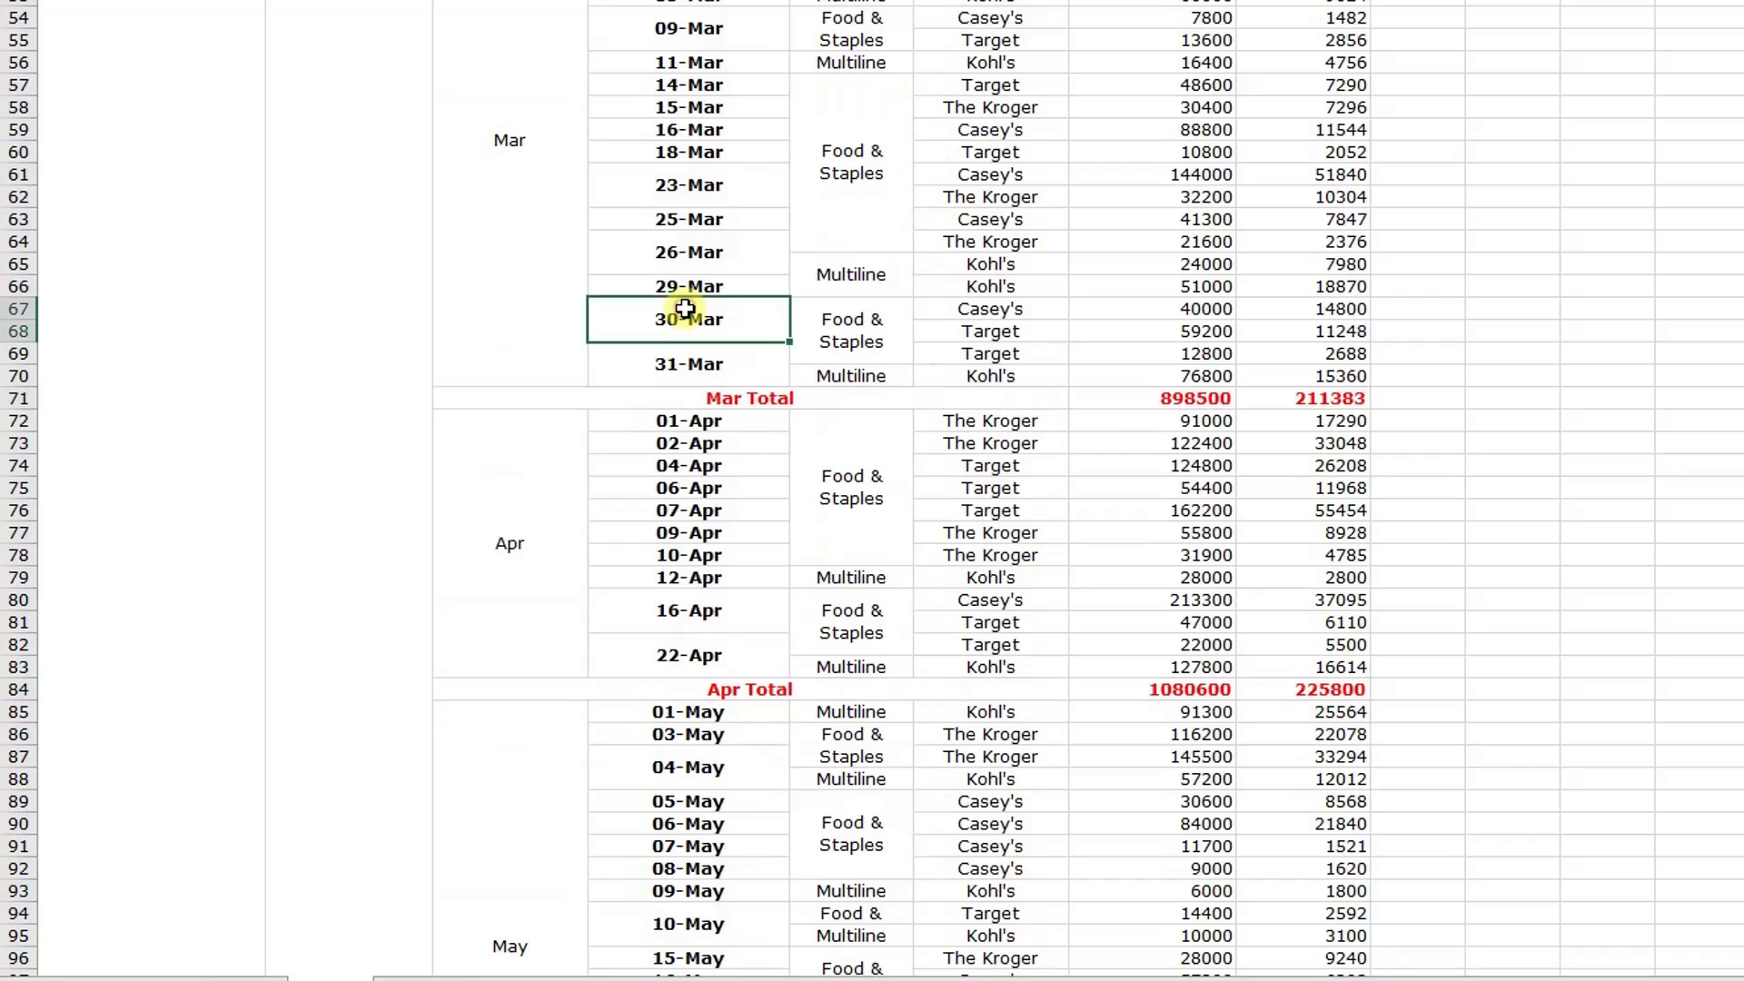
{"action": "scroll", "coordinate": [636, 310], "scroll_direction": "down", "scroll_amount": 4}
{"action": "scroll", "coordinate": [585, 307], "scroll_direction": "up", "scroll_amount": 20}
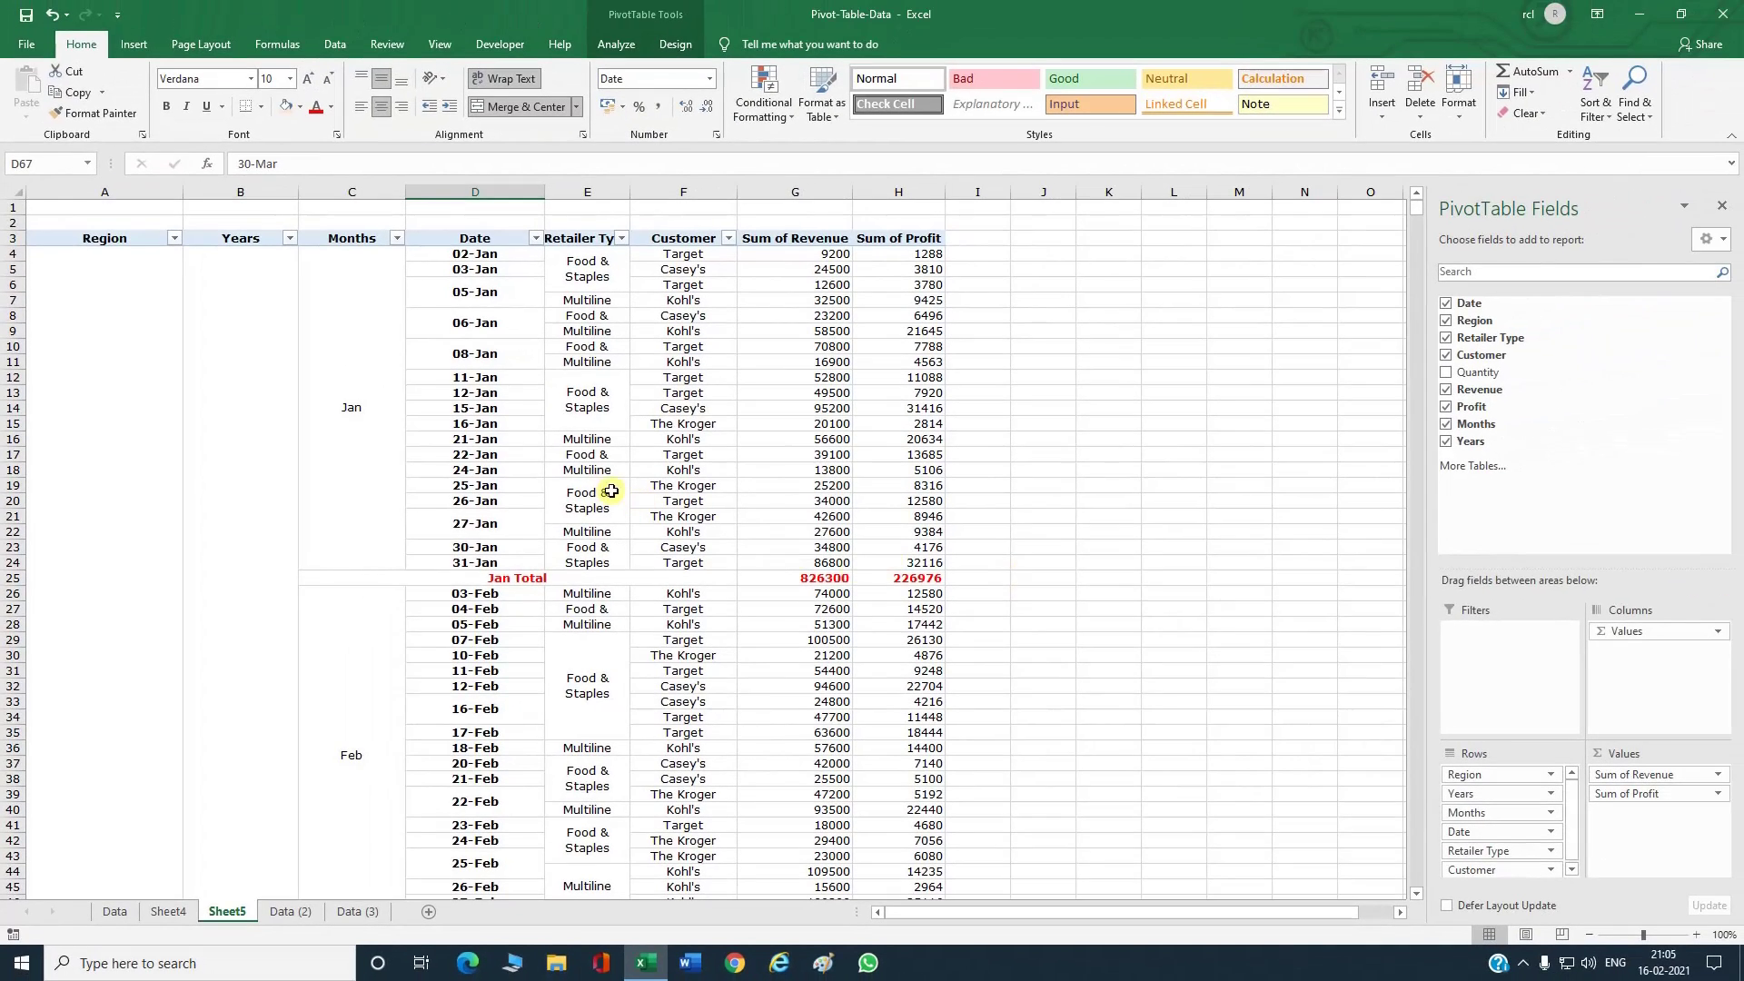
Step: Move the Years field above Region in the PivotTable's rows and check the year and region cells
{"action": "left_click_drag", "start_coordinate": [1466, 797], "coordinate": [1464, 777]}
{"action": "left_click", "coordinate": [118, 331]}
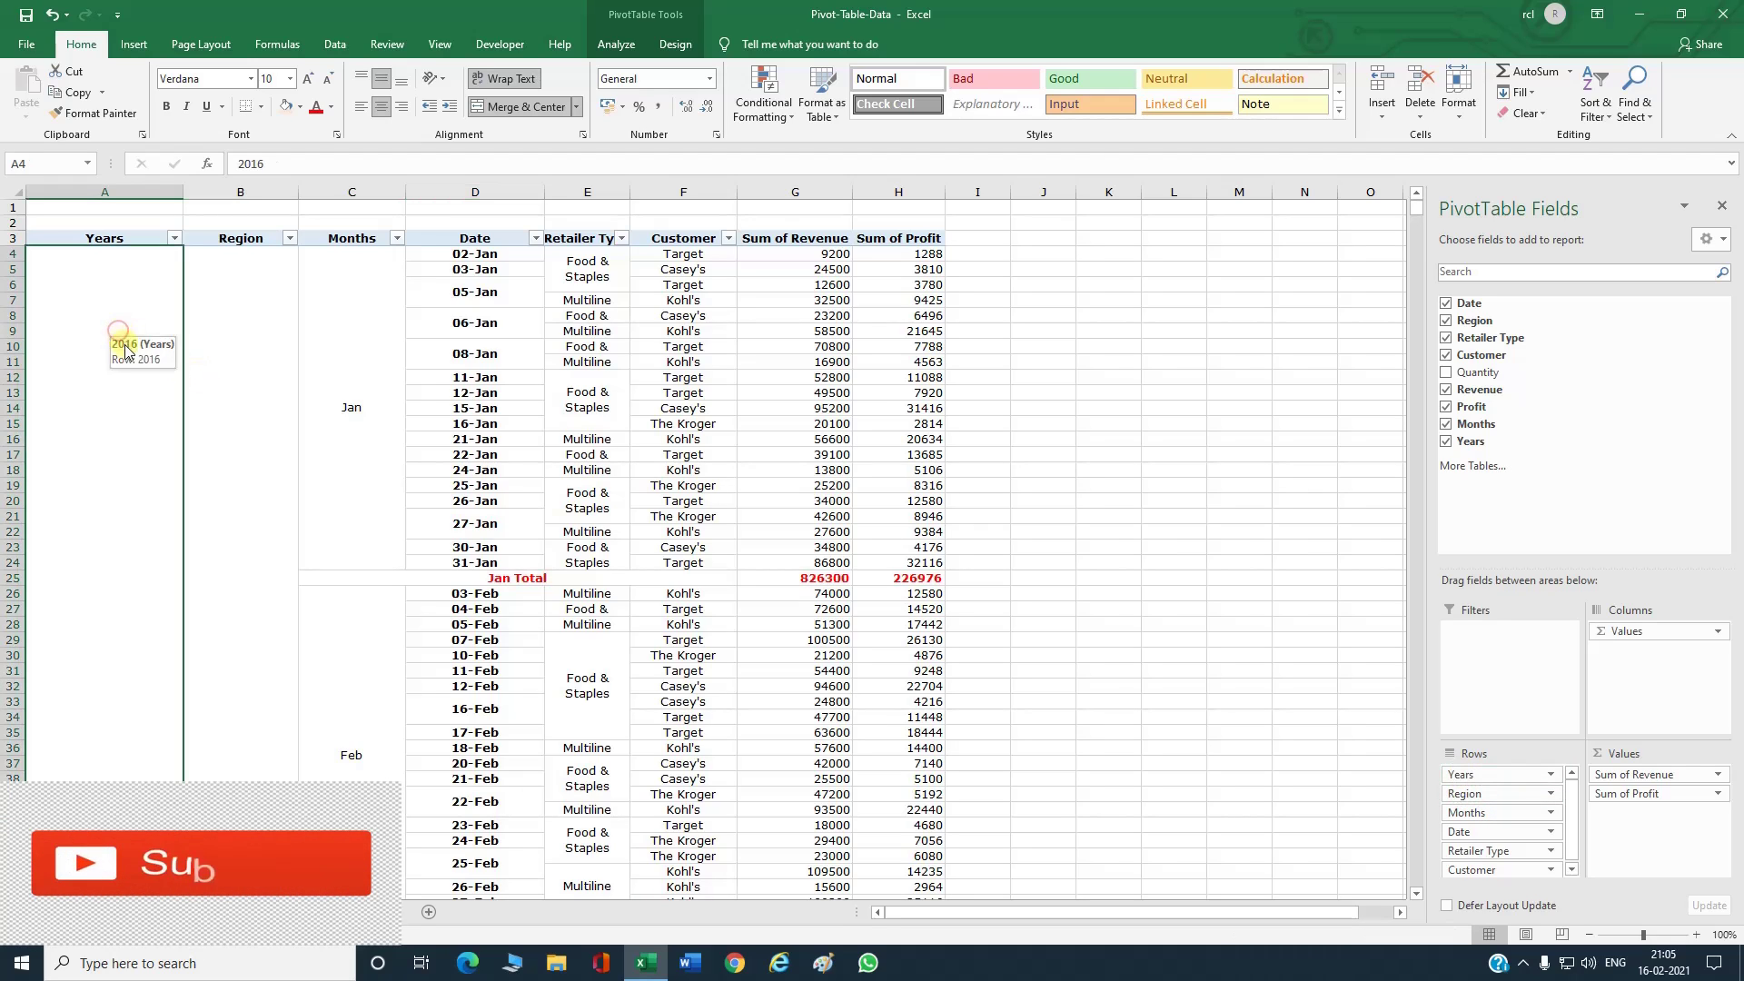
{"action": "left_click", "coordinate": [244, 398]}
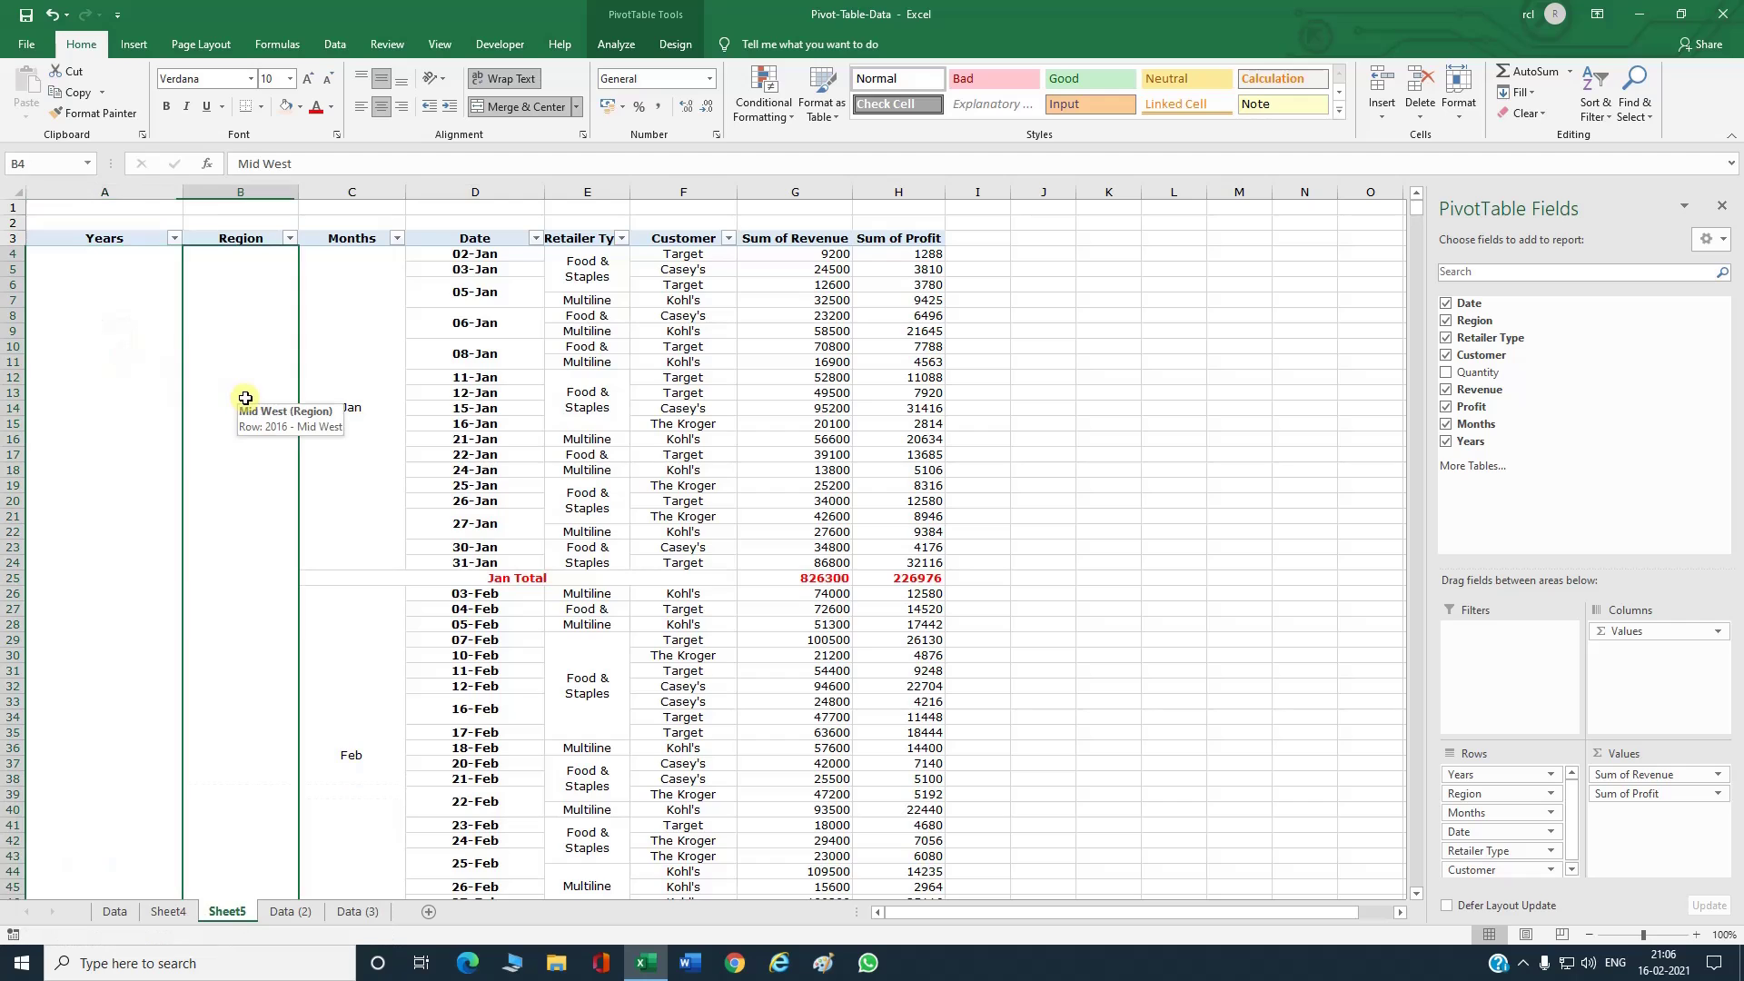
{"action": "scroll", "coordinate": [243, 396], "scroll_direction": "down", "scroll_amount": 3}
{"action": "scroll", "coordinate": [247, 401], "scroll_direction": "up", "scroll_amount": 3}
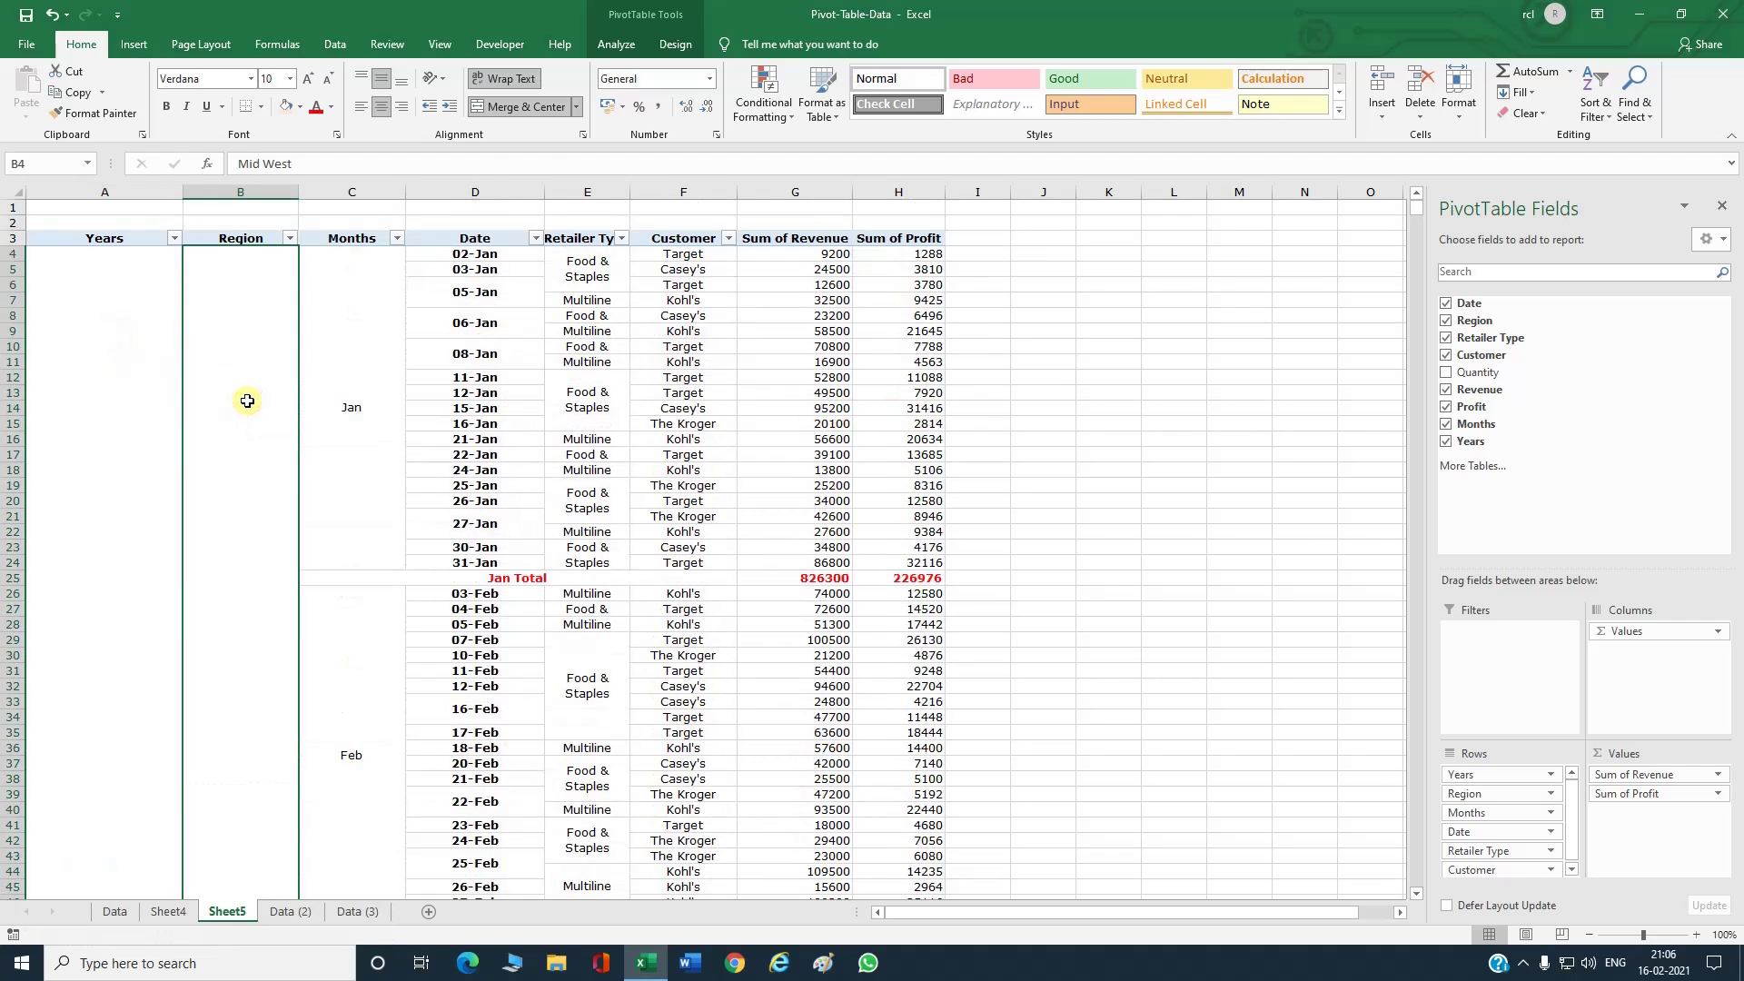
{"action": "scroll", "coordinate": [248, 401], "scroll_direction": "down", "scroll_amount": 7}
{"action": "scroll", "coordinate": [247, 401], "scroll_direction": "up", "scroll_amount": 7}
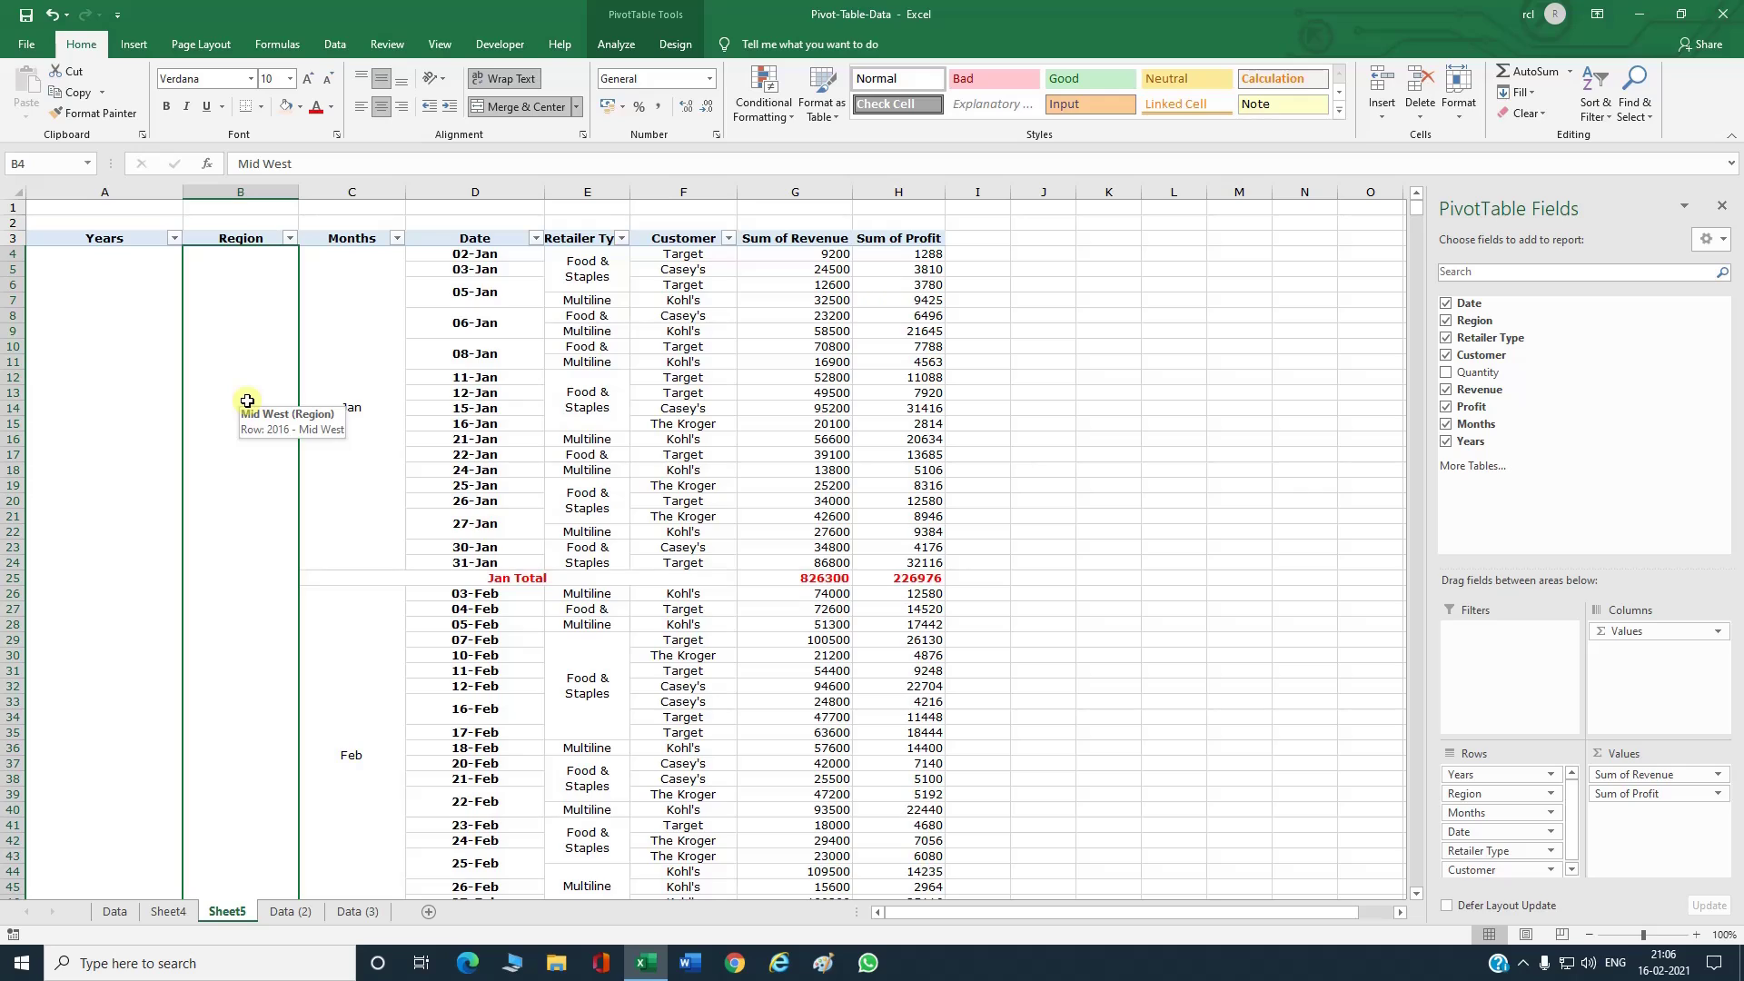
Step: Move the Months field above Region in the PivotTable's rows
{"action": "left_click", "coordinate": [1476, 797]}
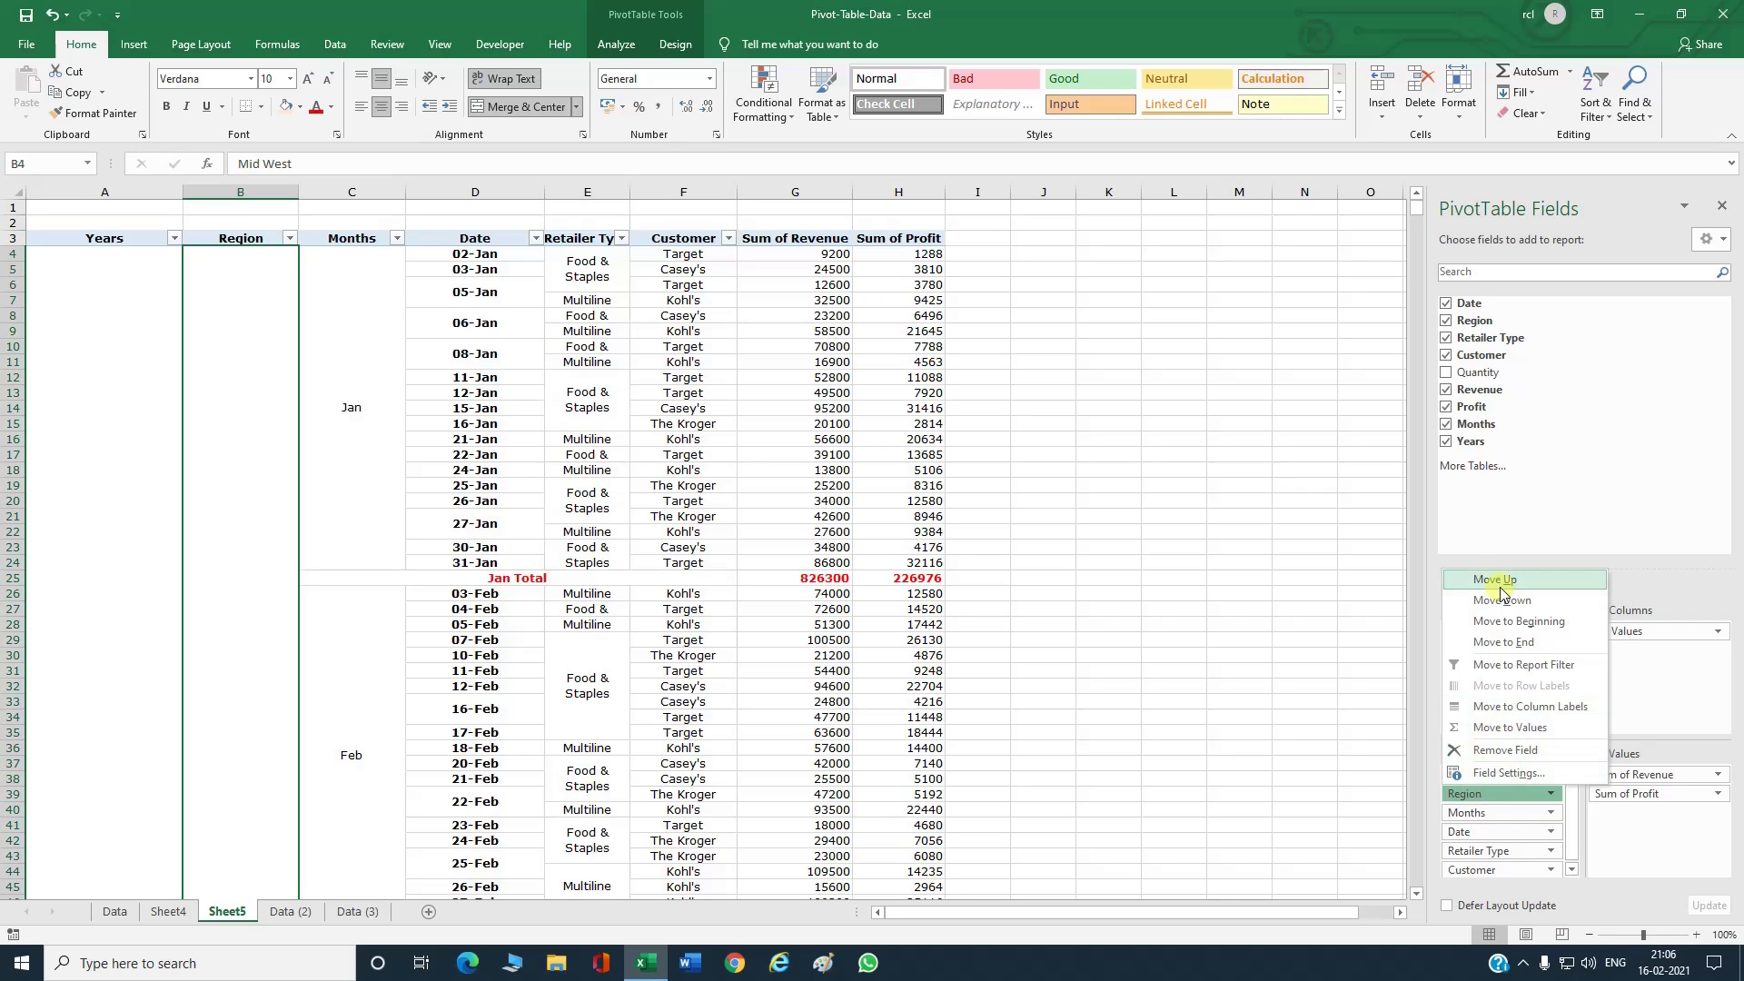
{"action": "left_click", "coordinate": [1477, 801]}
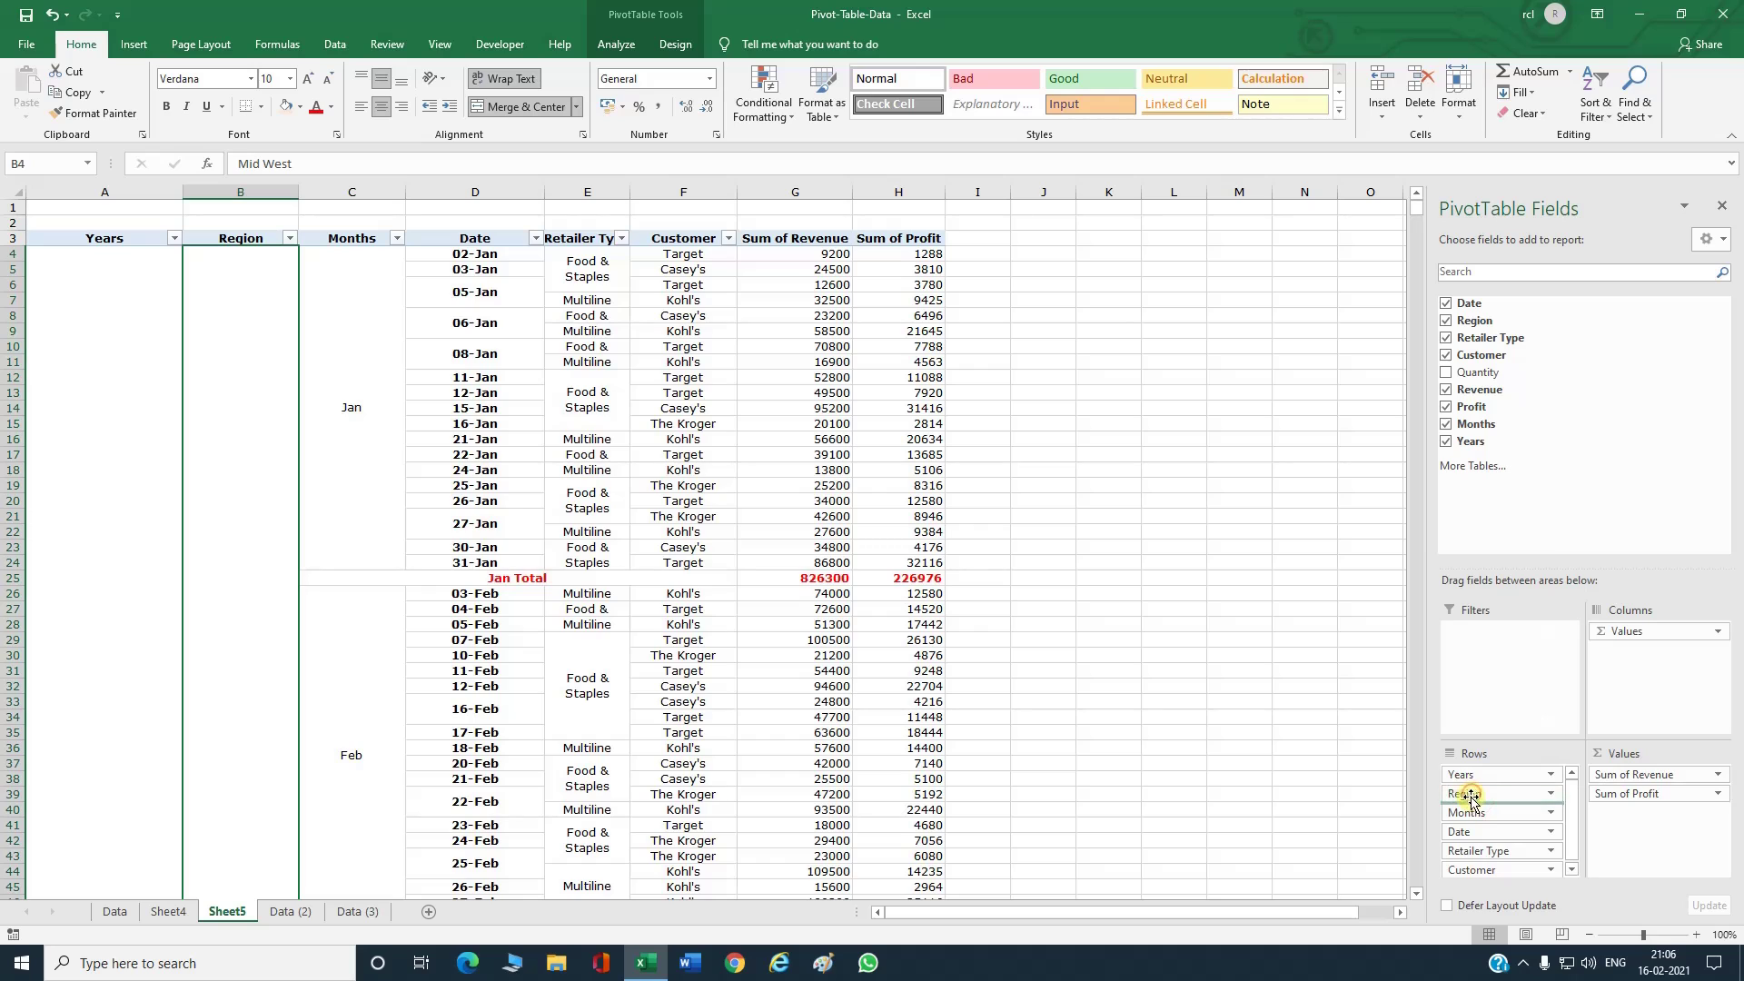
{"action": "left_click_drag", "start_coordinate": [1476, 801], "coordinate": [1472, 817]}
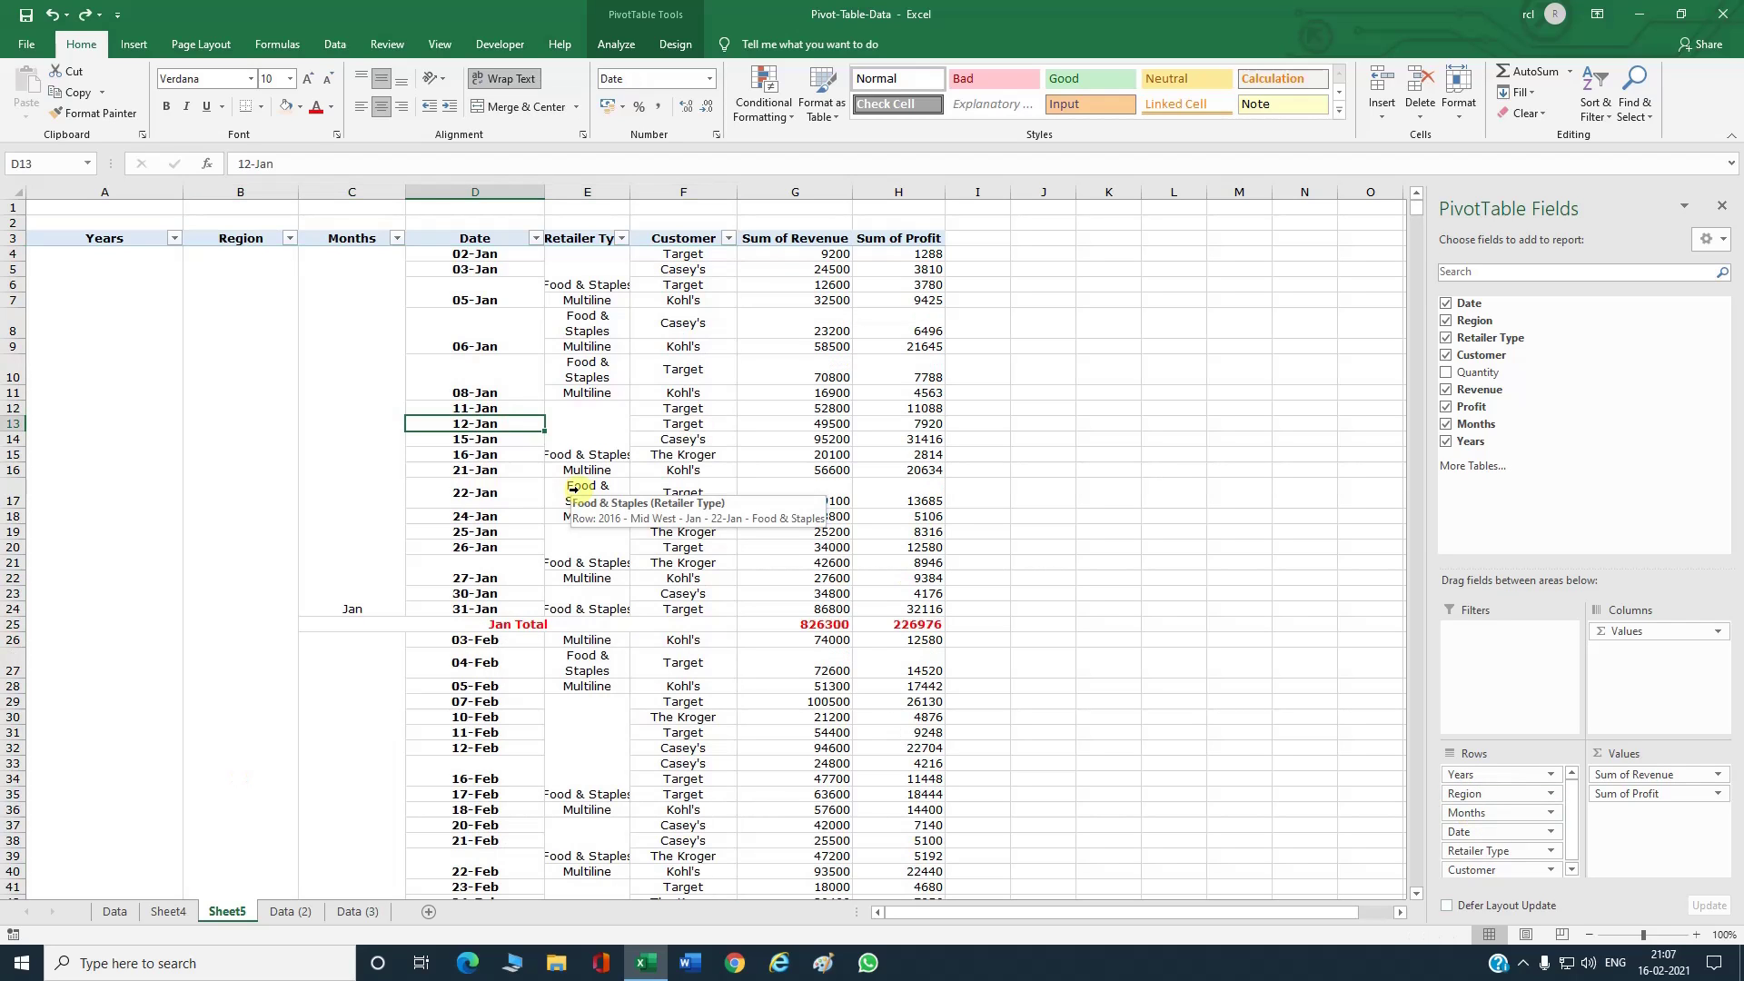
{"action": "left_click_drag", "start_coordinate": [1502, 813], "coordinate": [1488, 819]}
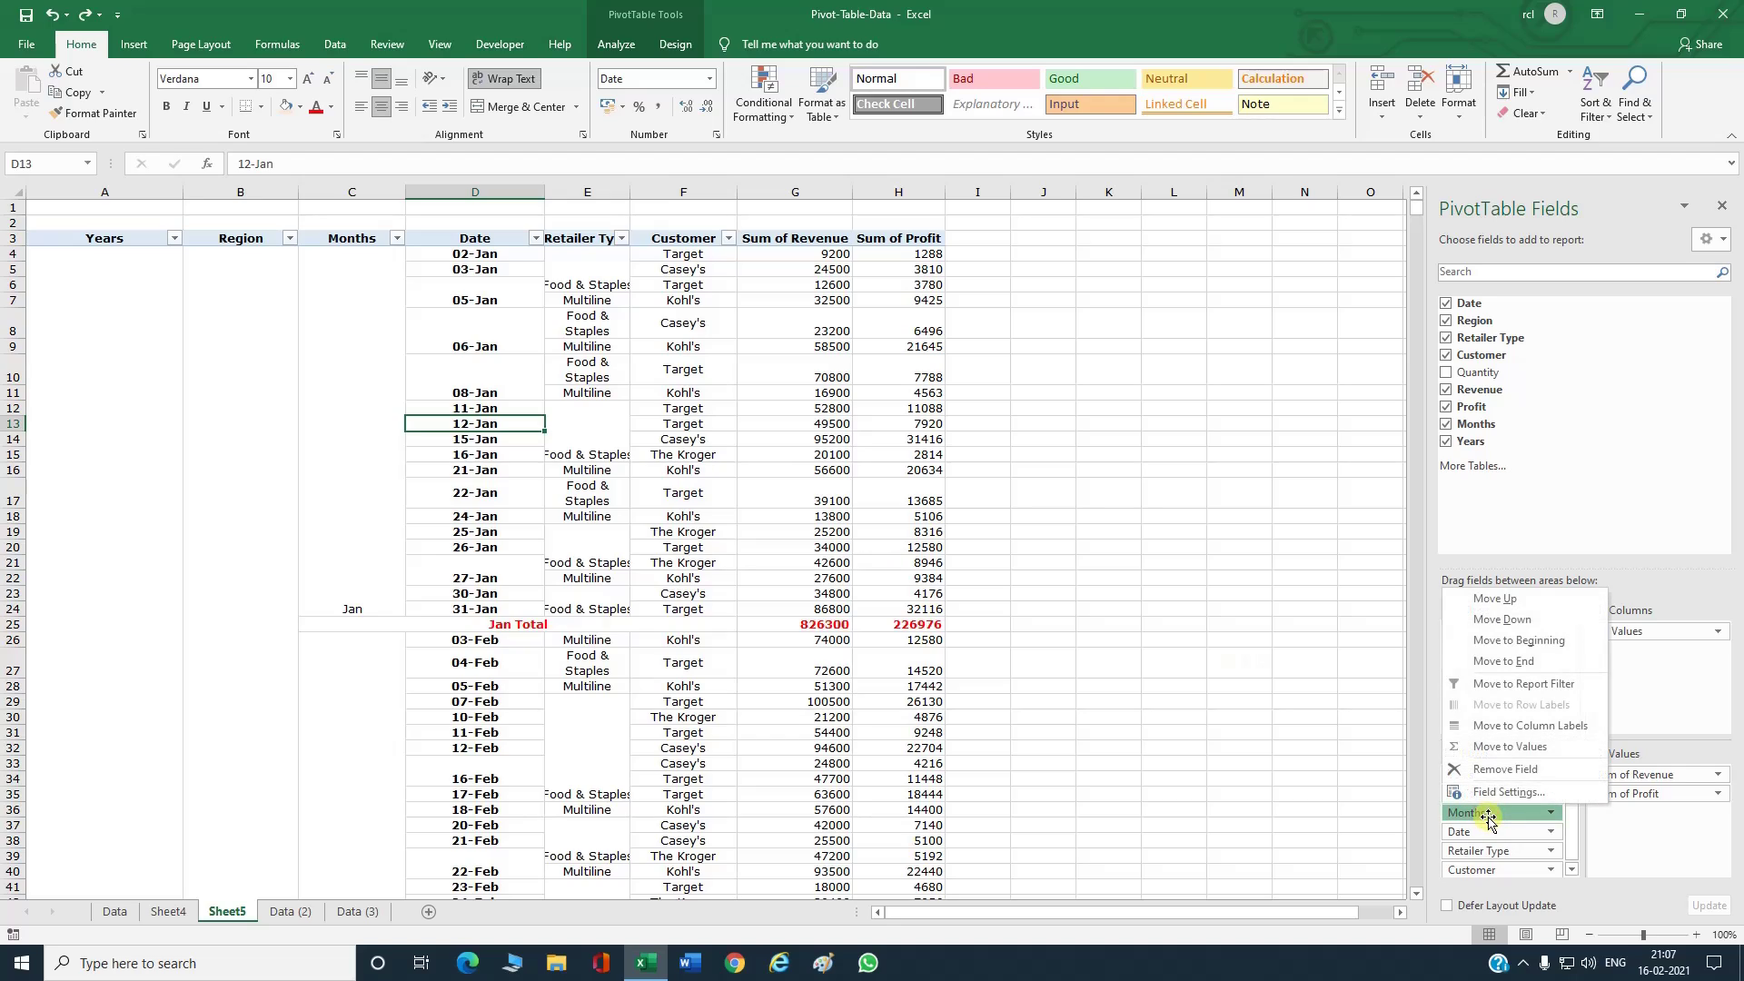
{"action": "left_click", "coordinate": [1494, 600]}
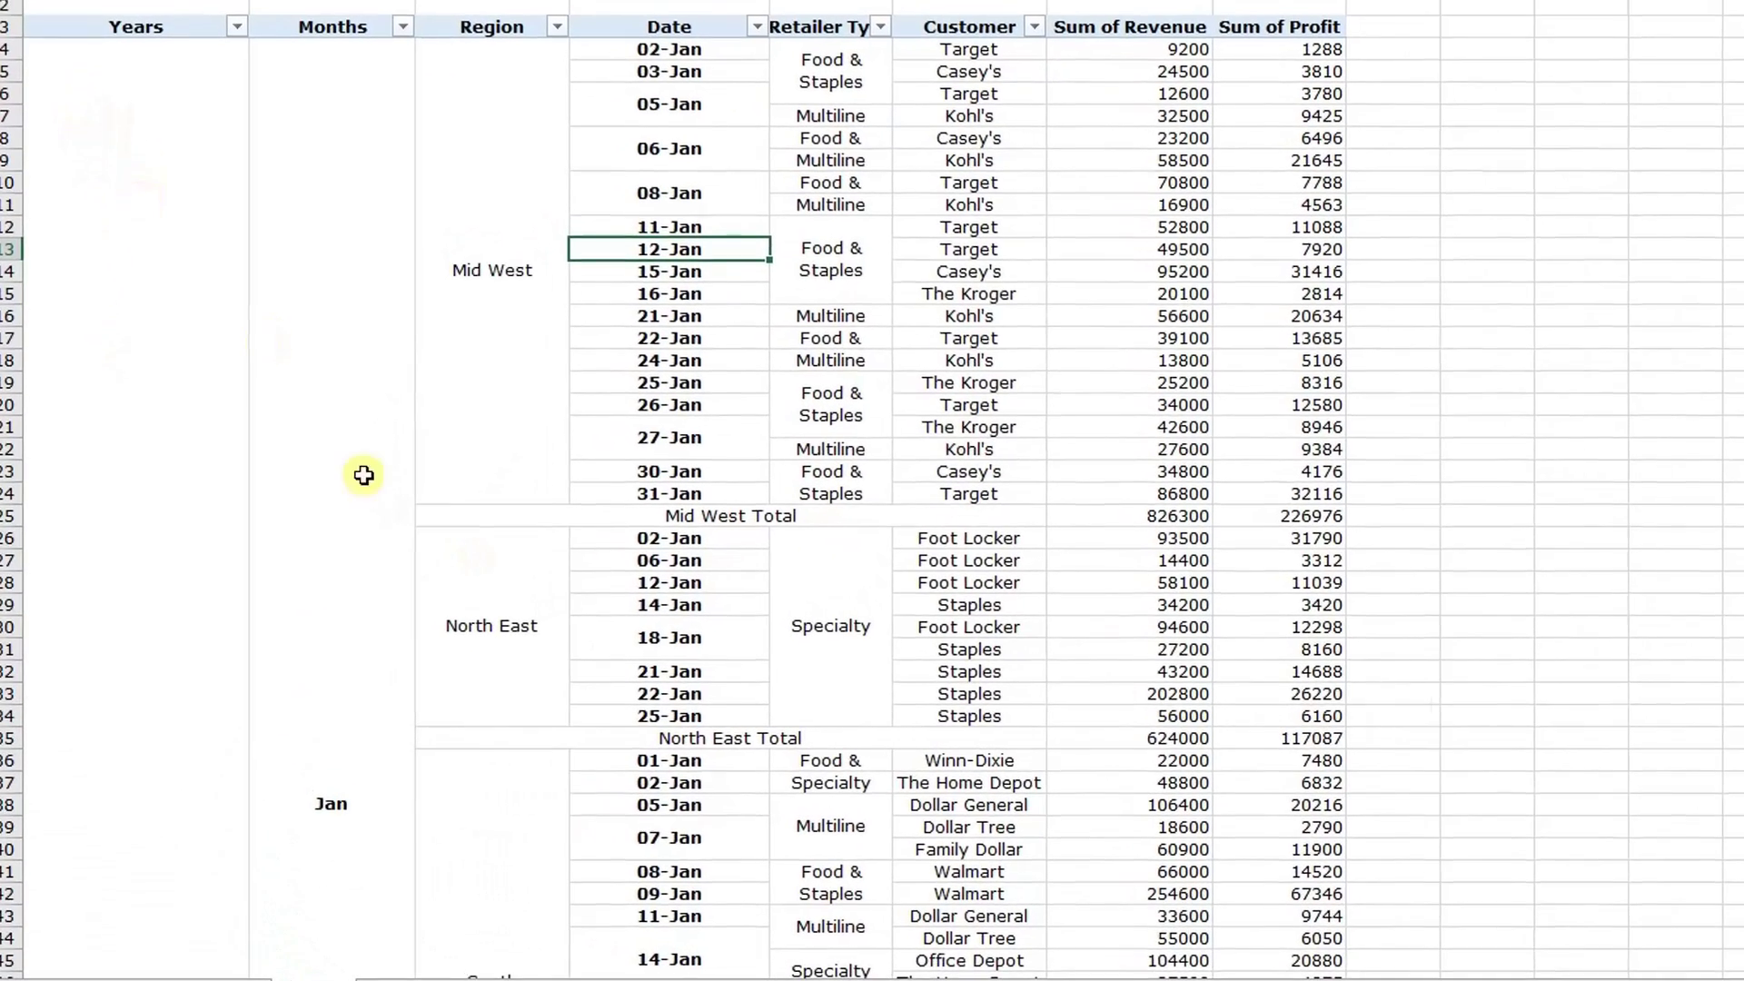
Step: Review the regional subtotals within January and the January total row
{"action": "scroll", "coordinate": [294, 526], "scroll_direction": "down", "scroll_amount": 5}
{"action": "scroll", "coordinate": [361, 528], "scroll_direction": "down", "scroll_amount": 11}
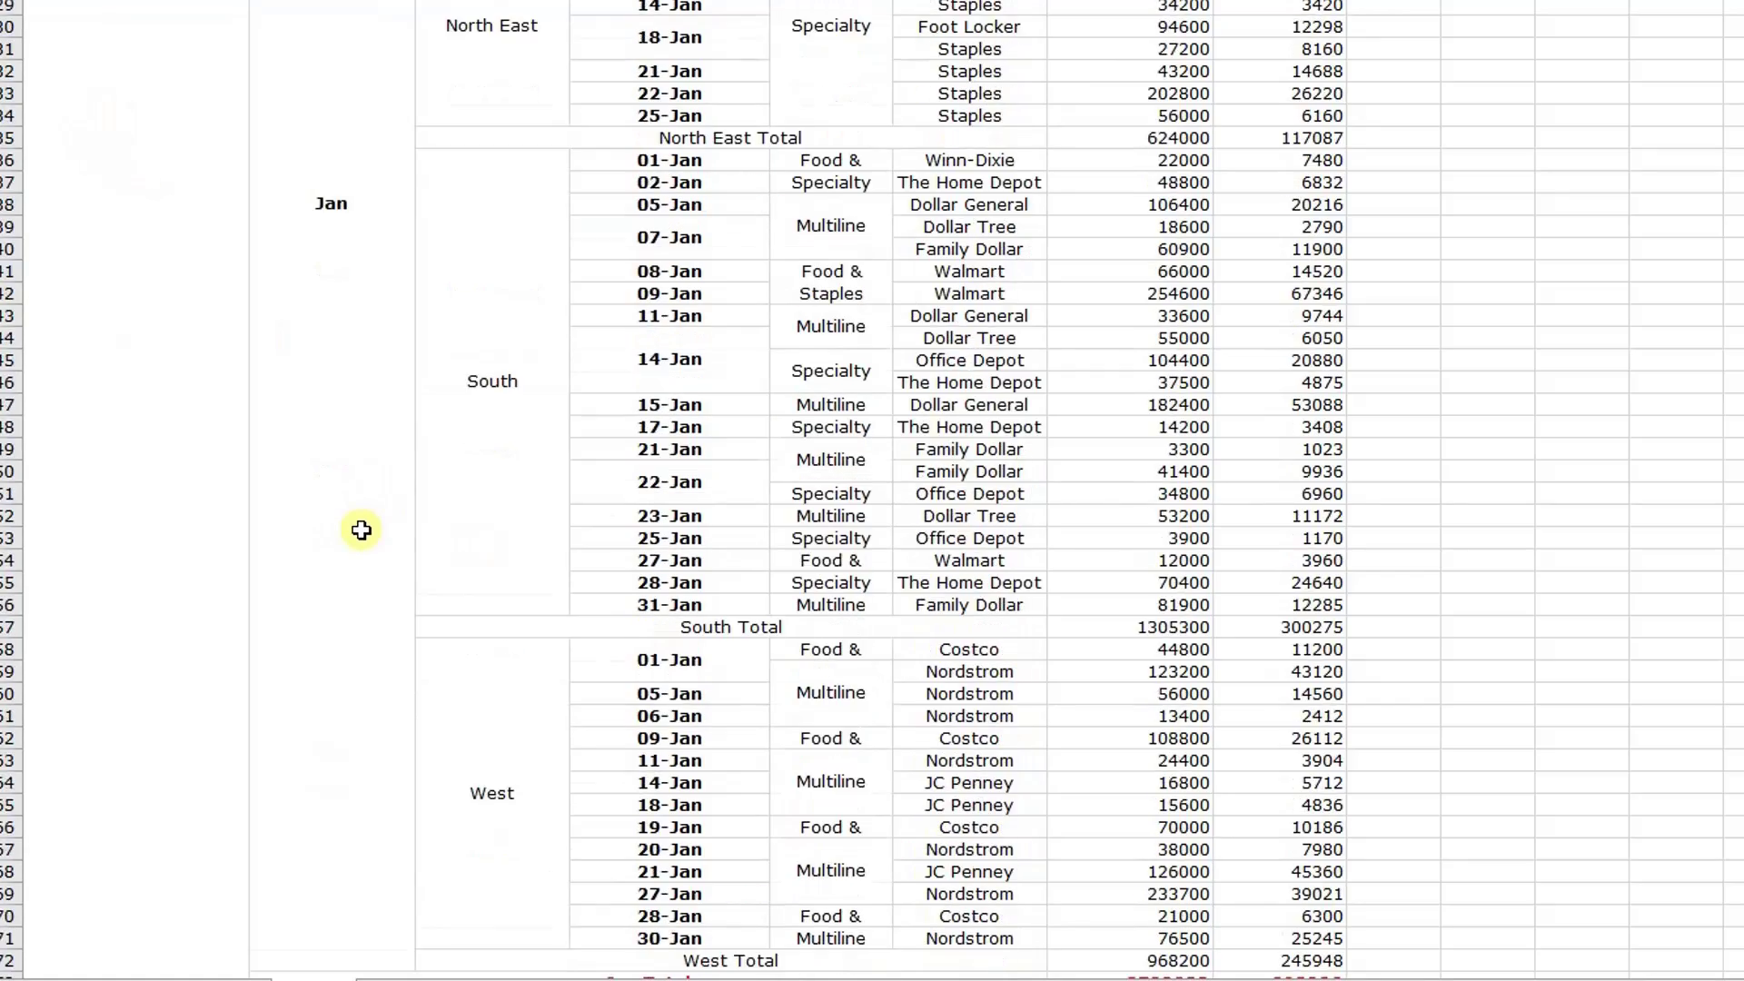
{"action": "left_click", "coordinate": [643, 516]}
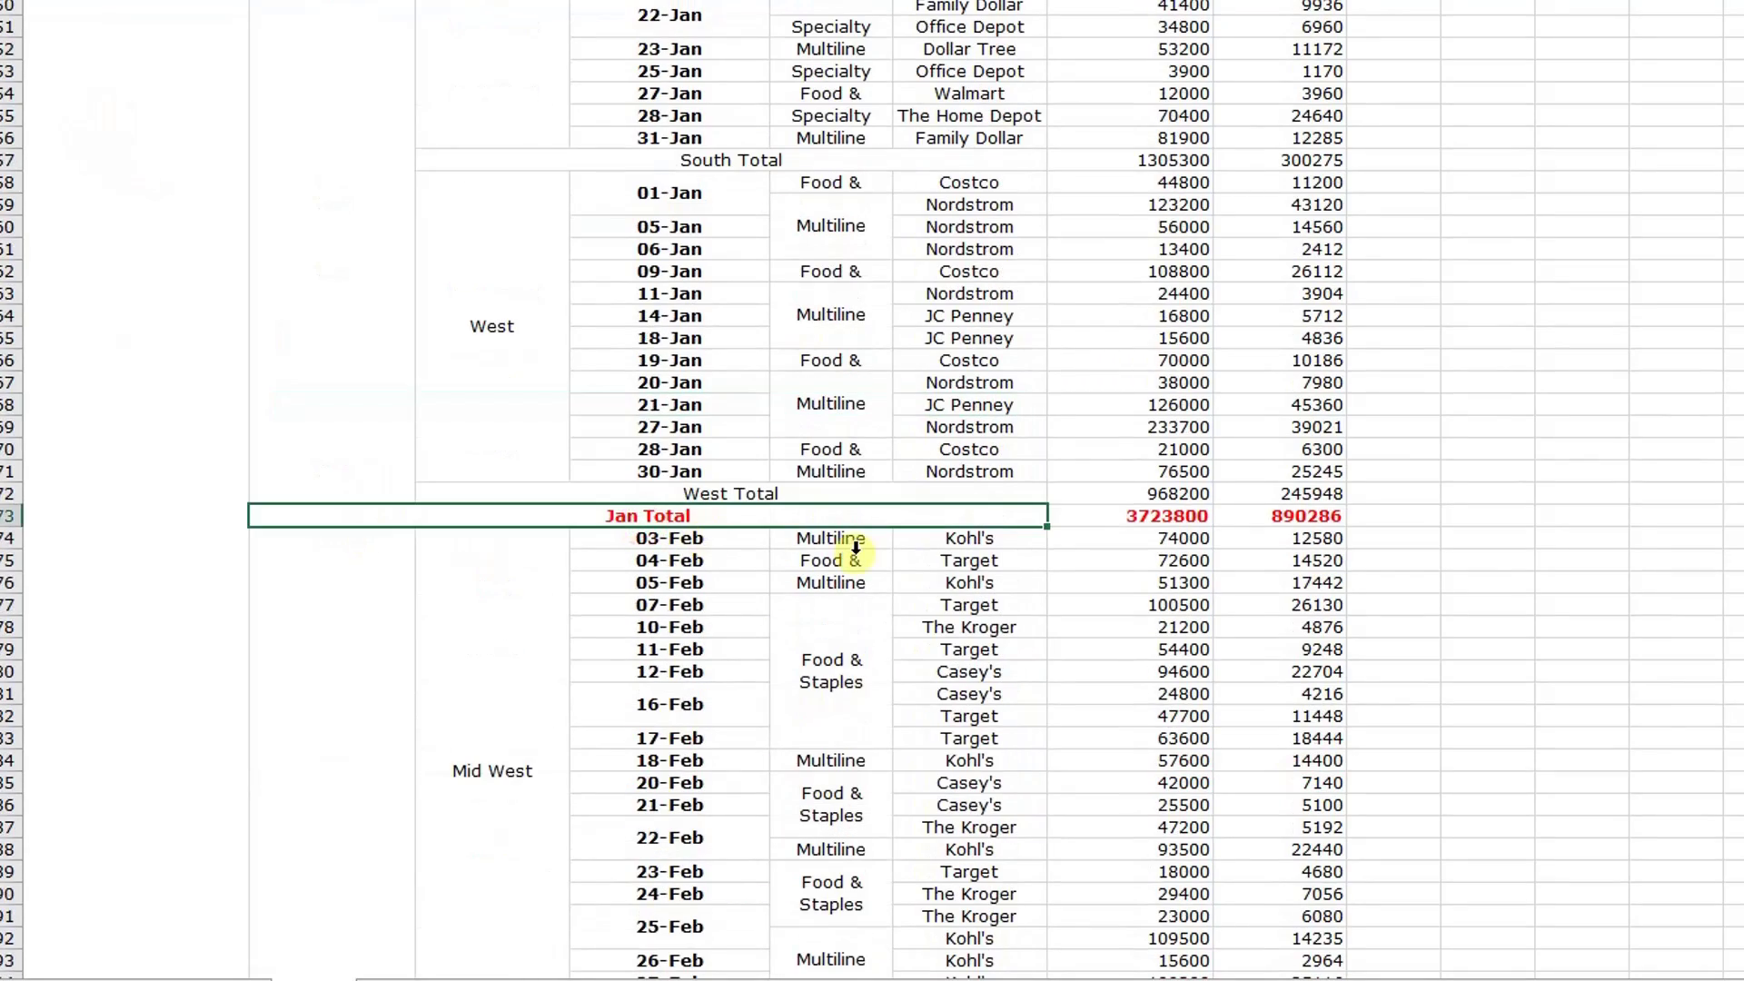
{"action": "scroll", "coordinate": [818, 563], "scroll_direction": "up", "scroll_amount": 1}
{"action": "scroll", "coordinate": [825, 570], "scroll_direction": "up", "scroll_amount": 3}
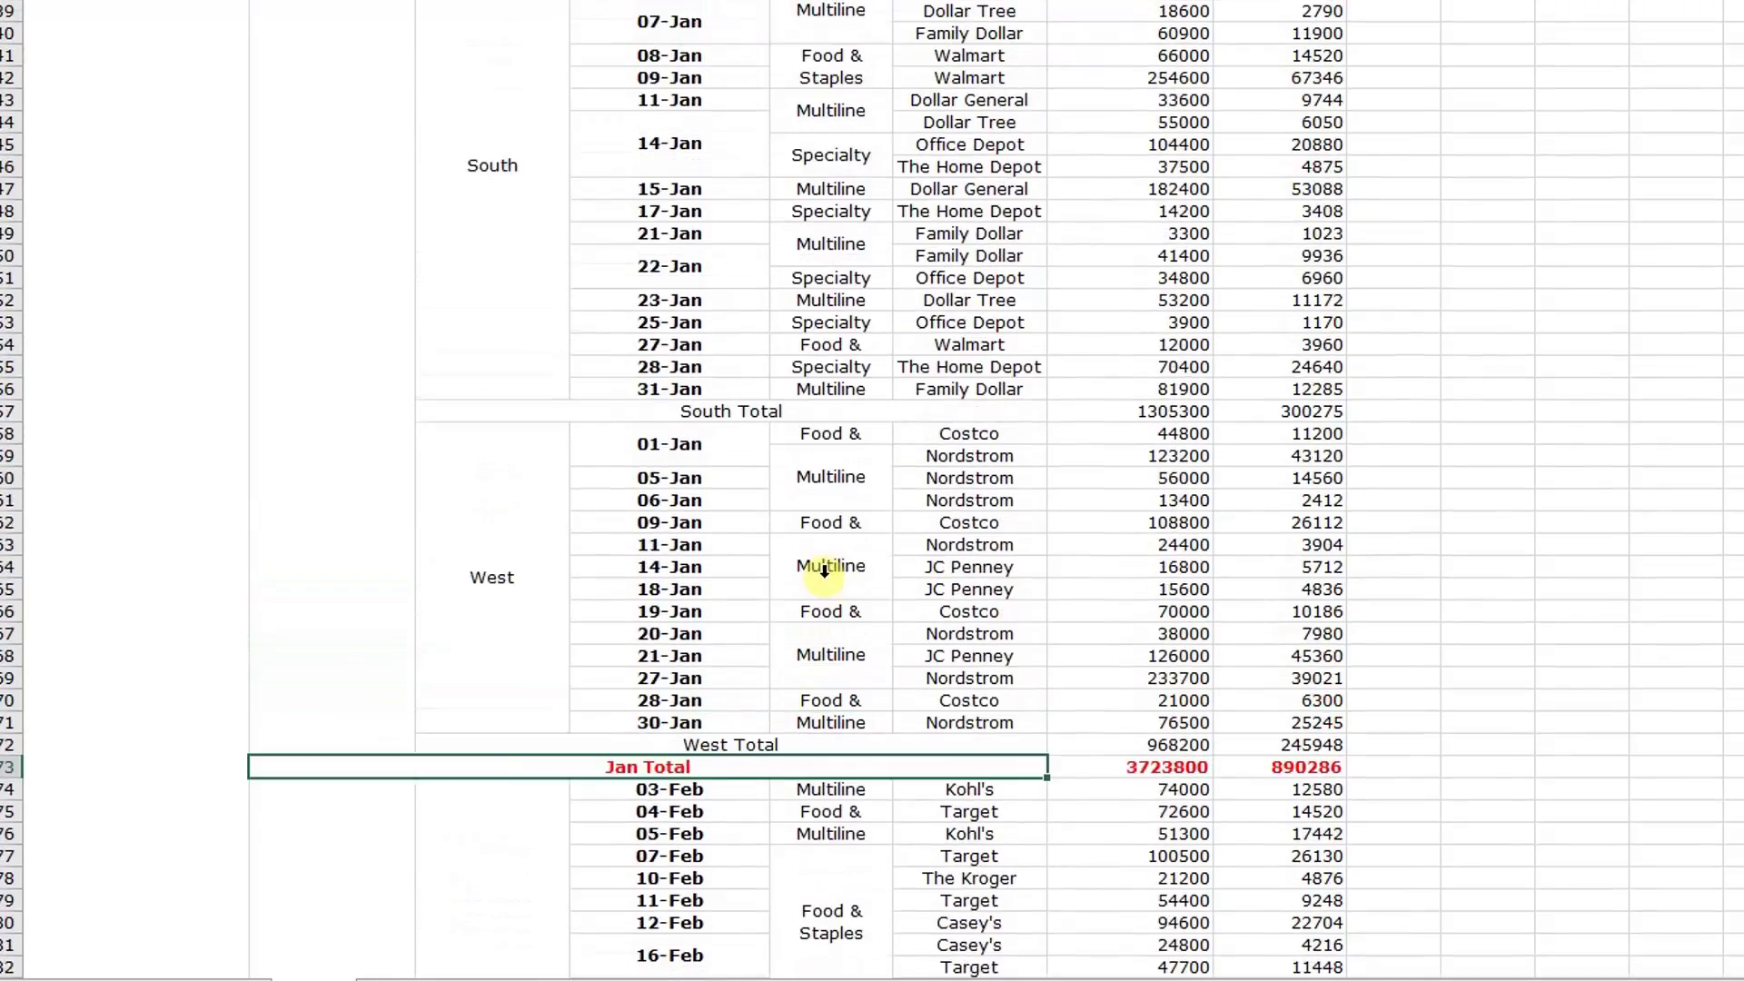
{"action": "scroll", "coordinate": [825, 571], "scroll_direction": "up", "scroll_amount": 12}
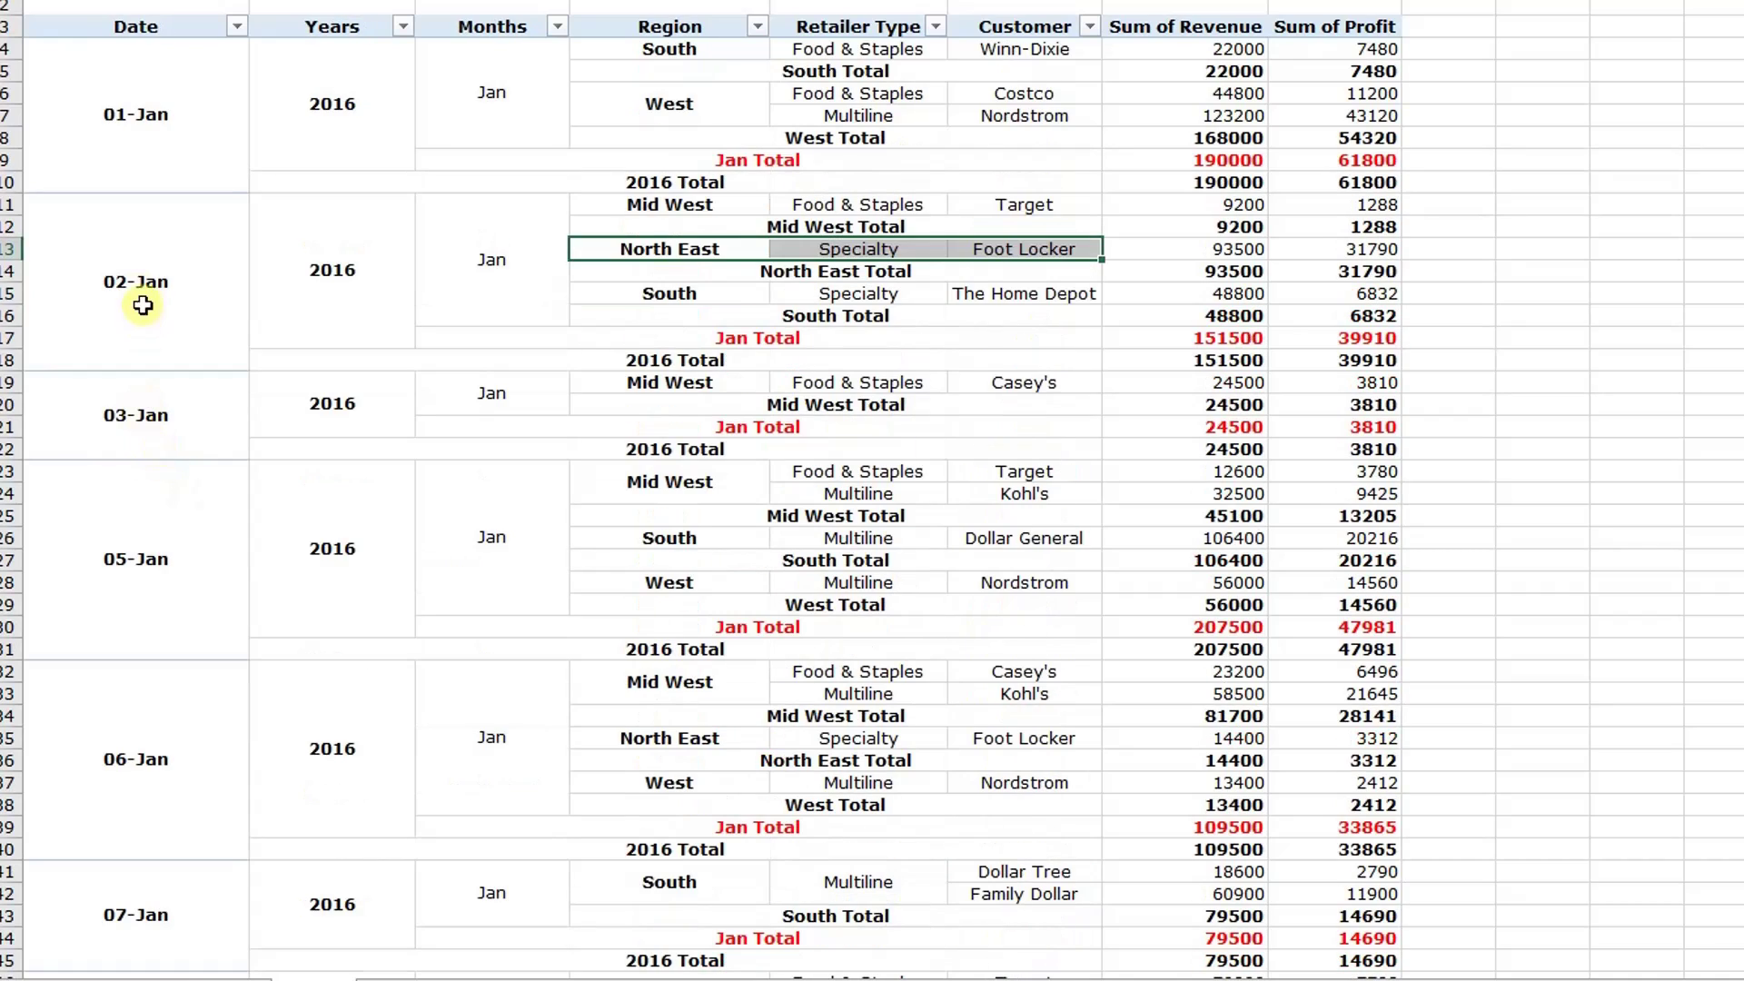
Step: Check the 01-Jan to 03-Jan date groups and turn off the Months subtotals in the PivotTable
{"action": "left_click", "coordinate": [139, 297]}
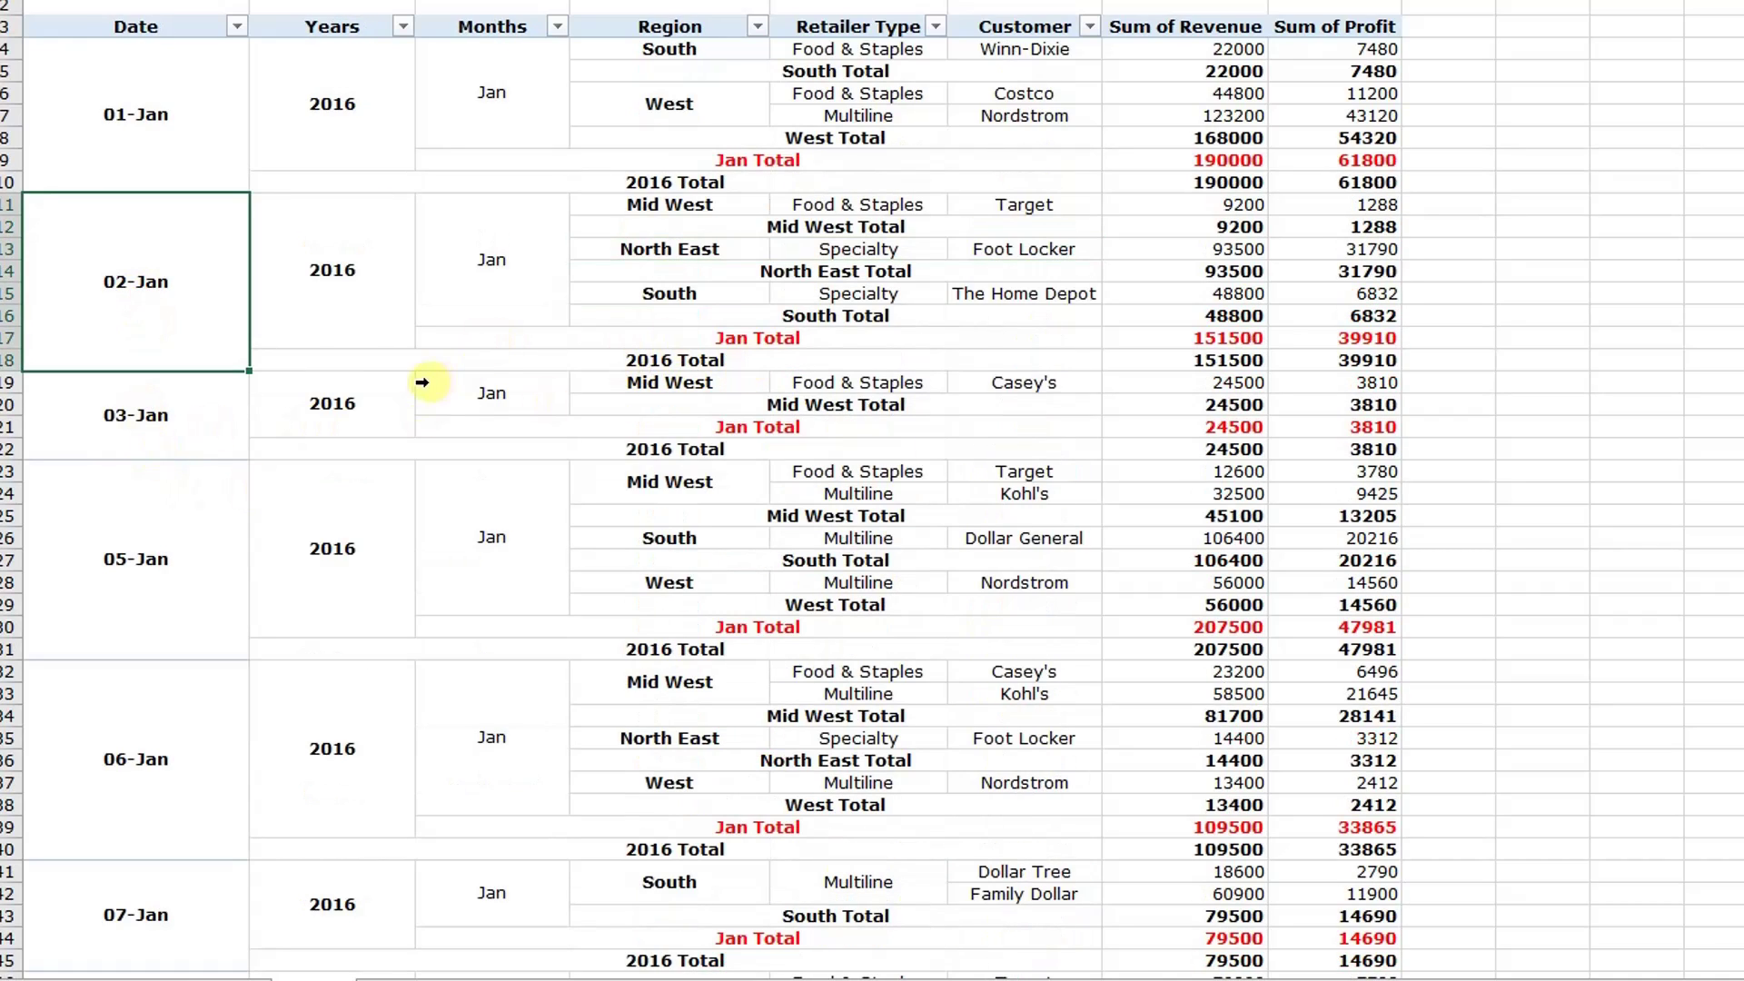
{"action": "left_click", "coordinate": [134, 142]}
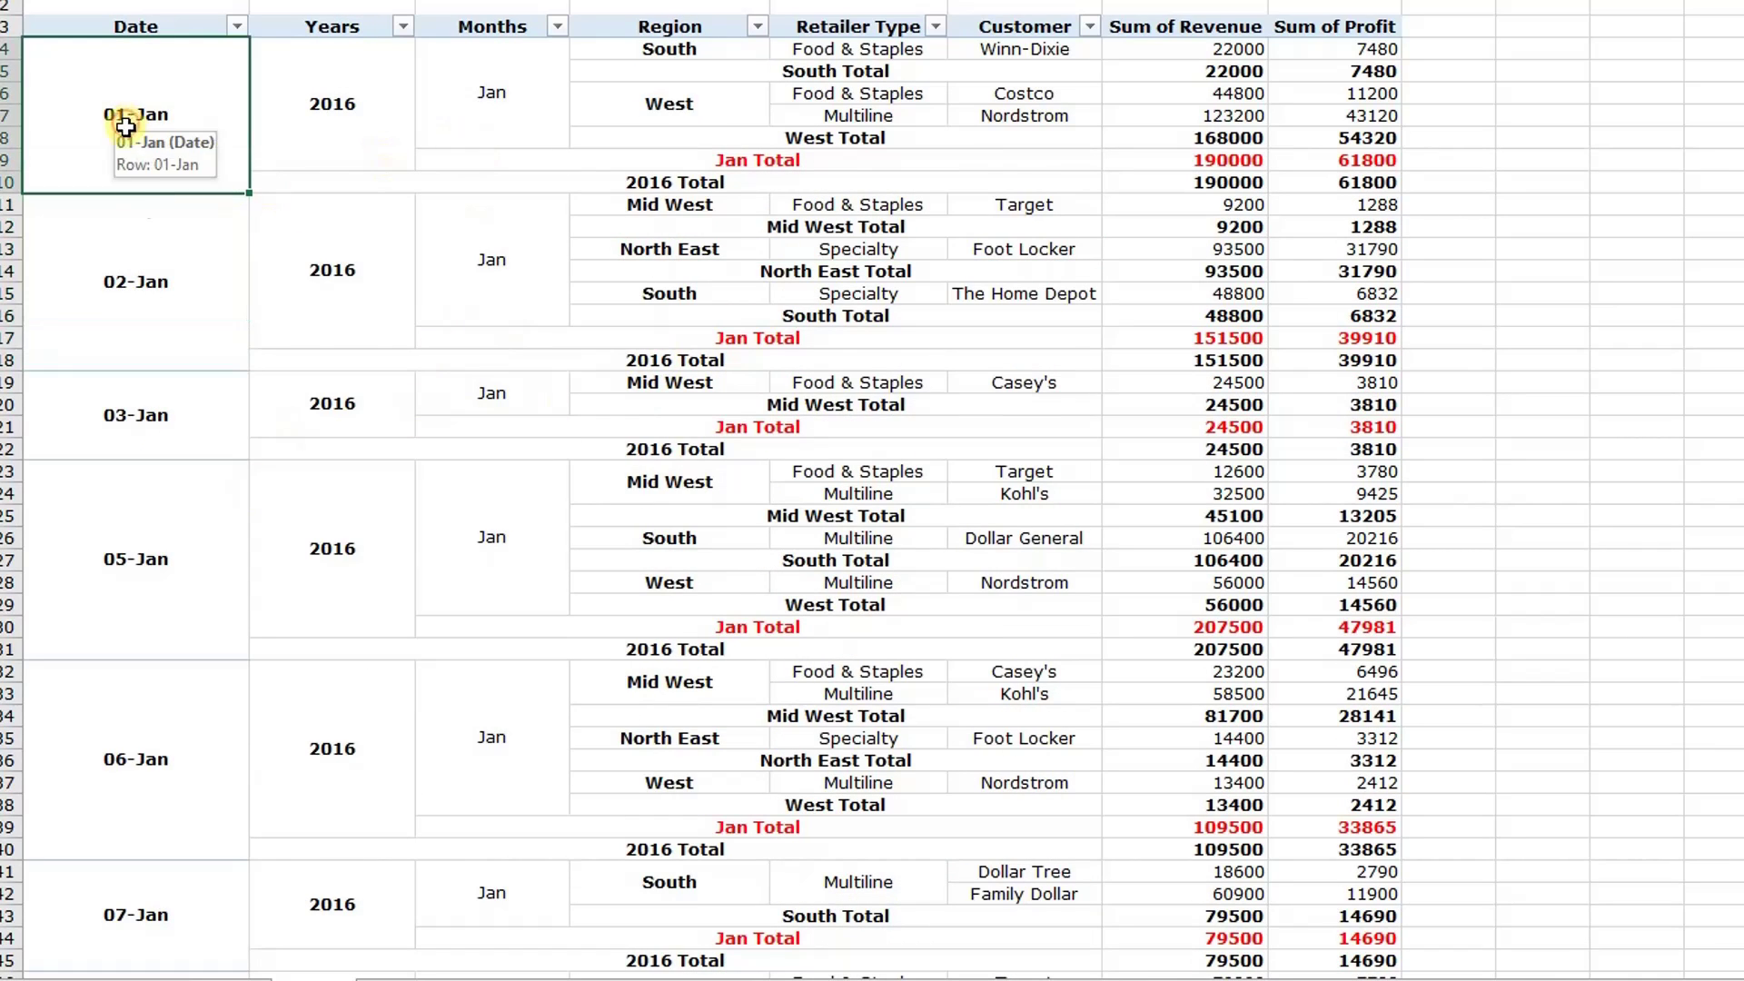
{"action": "left_click", "coordinate": [134, 265]}
{"action": "left_click", "coordinate": [136, 411]}
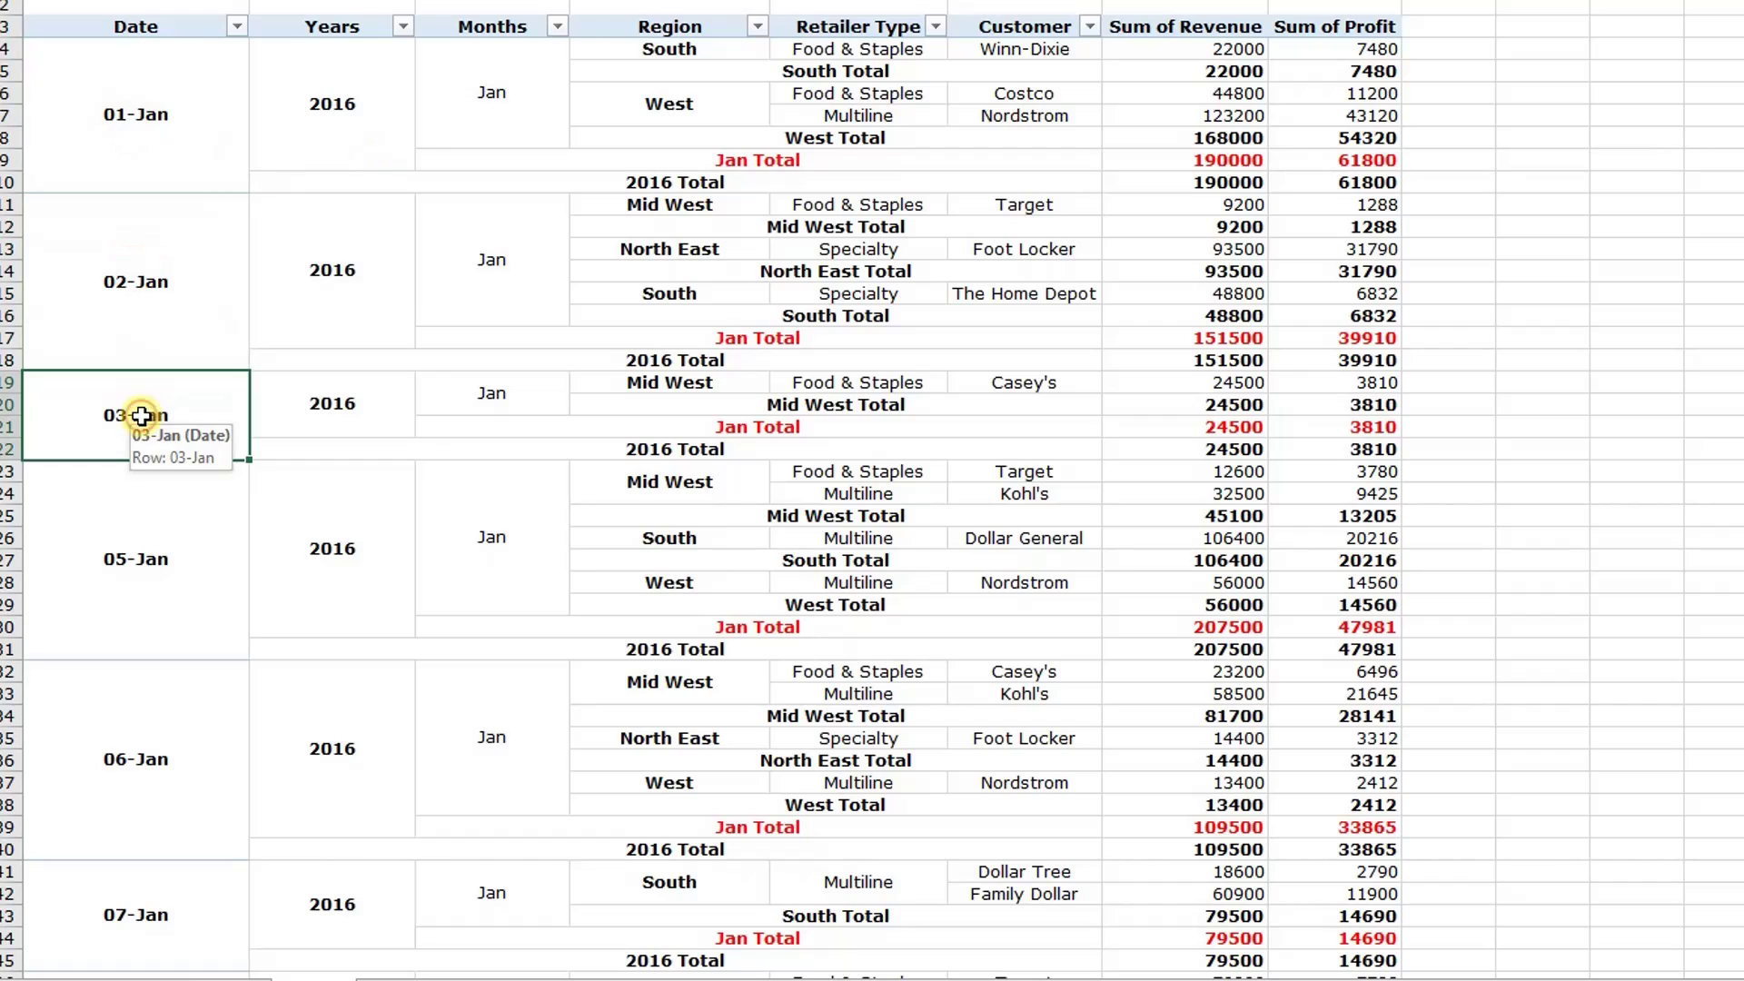
{"action": "left_click", "coordinate": [766, 428]}
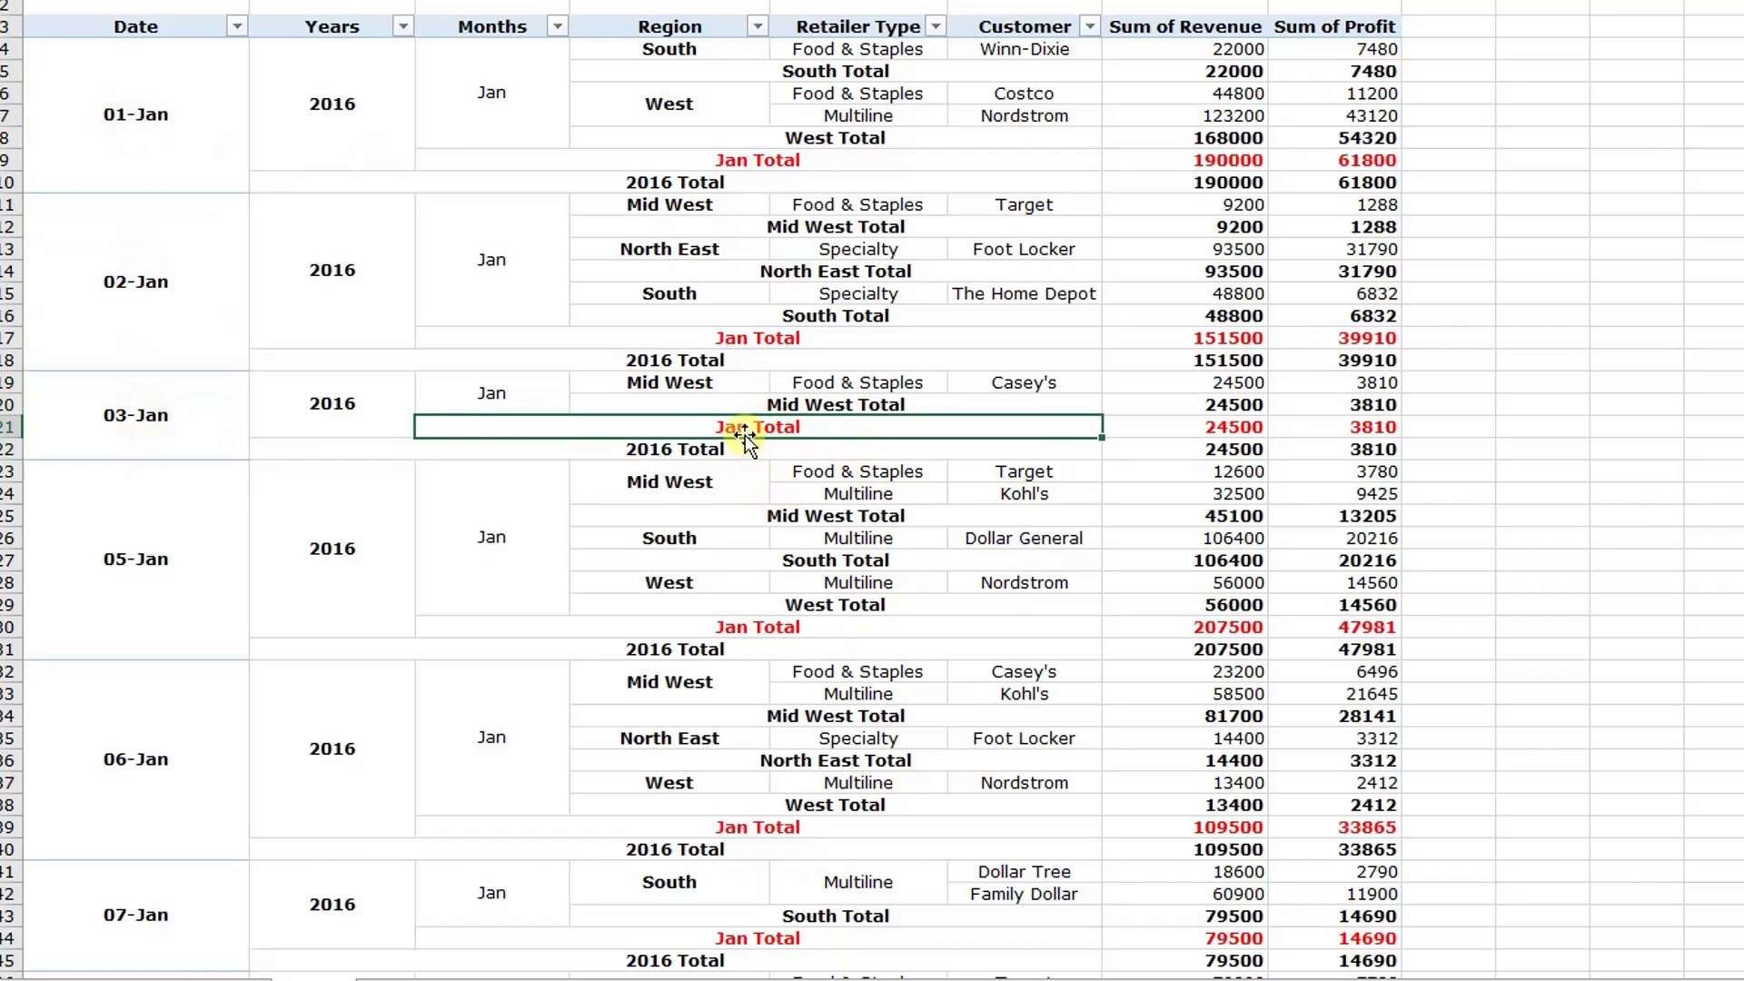
{"action": "right_click", "coordinate": [743, 429]}
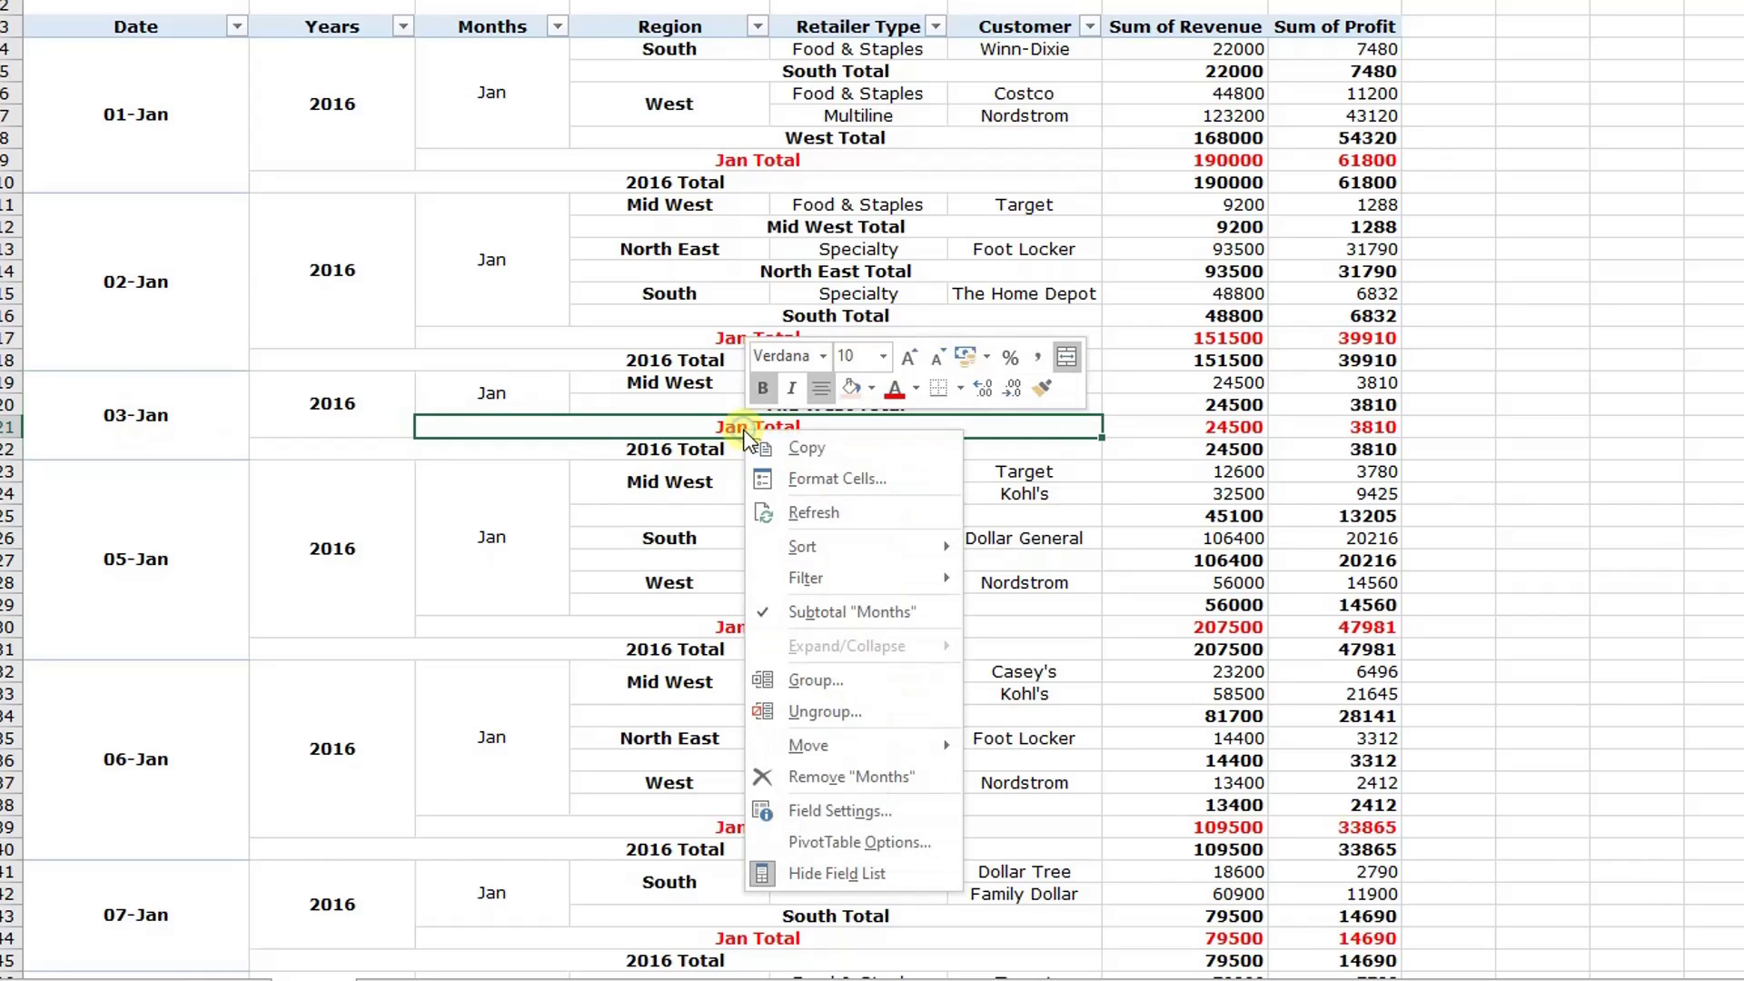
{"action": "left_click", "coordinate": [801, 610]}
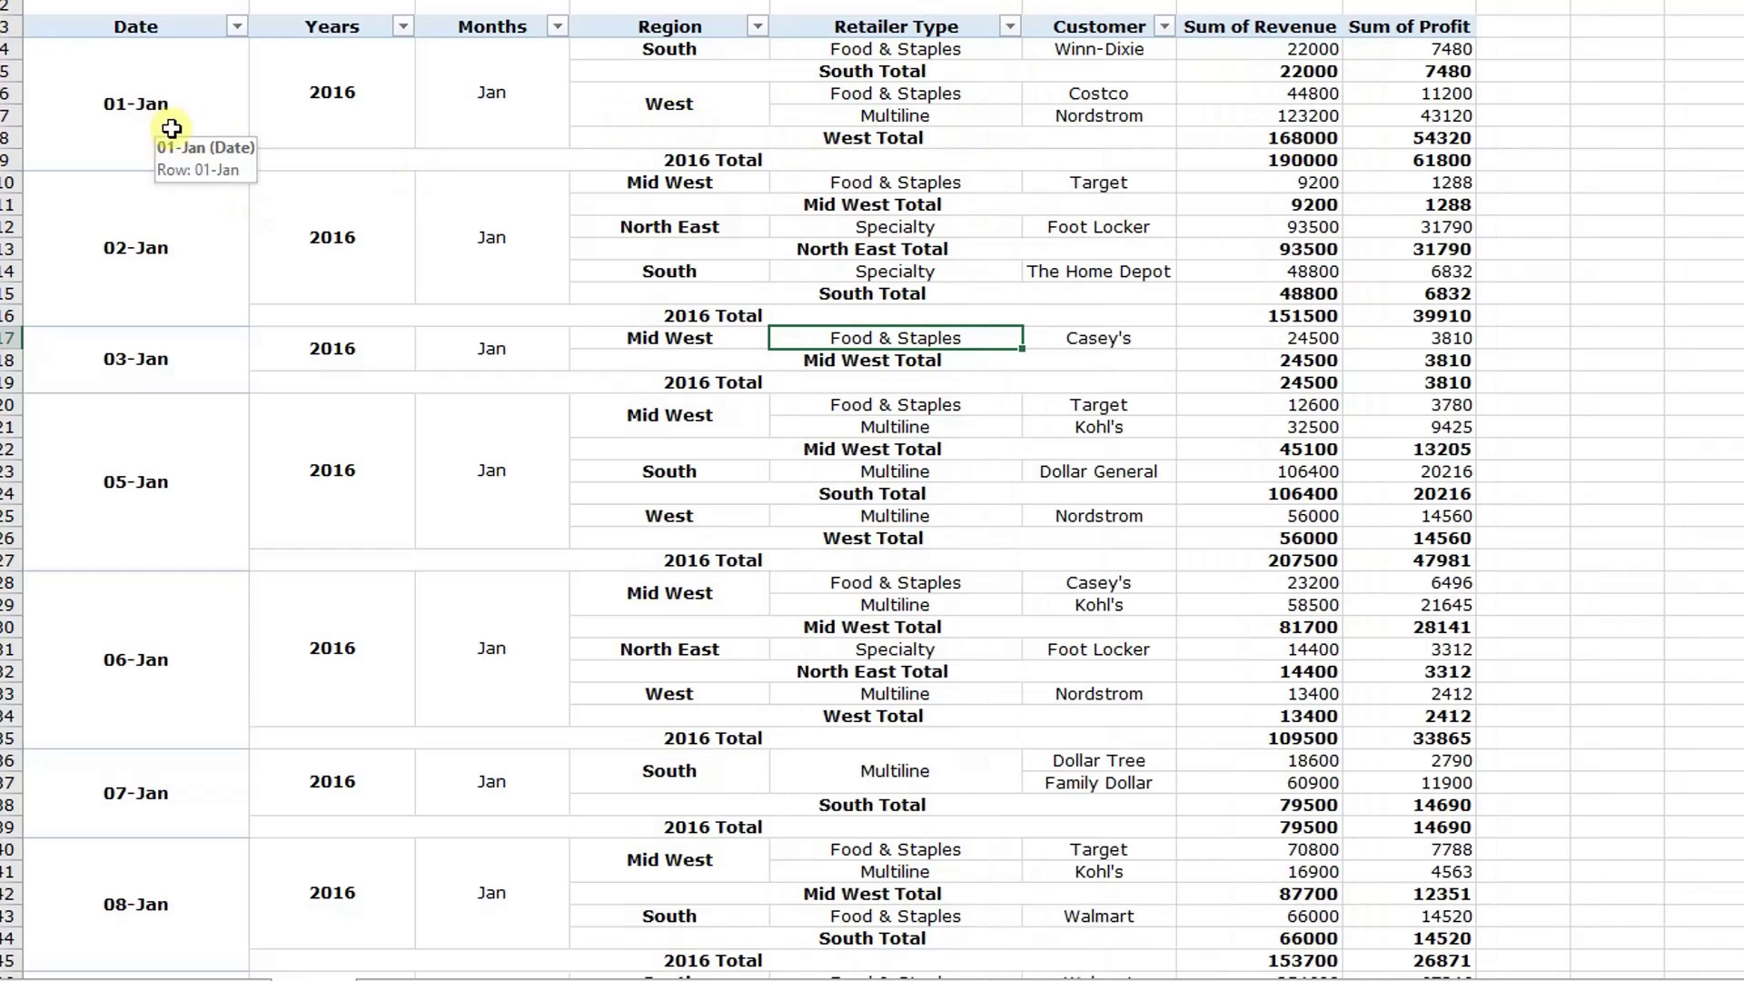
Step: Check the South and West region cells under 01-Jan and turn off the Region subtotals
{"action": "left_click", "coordinate": [693, 51]}
{"action": "left_click", "coordinate": [707, 116]}
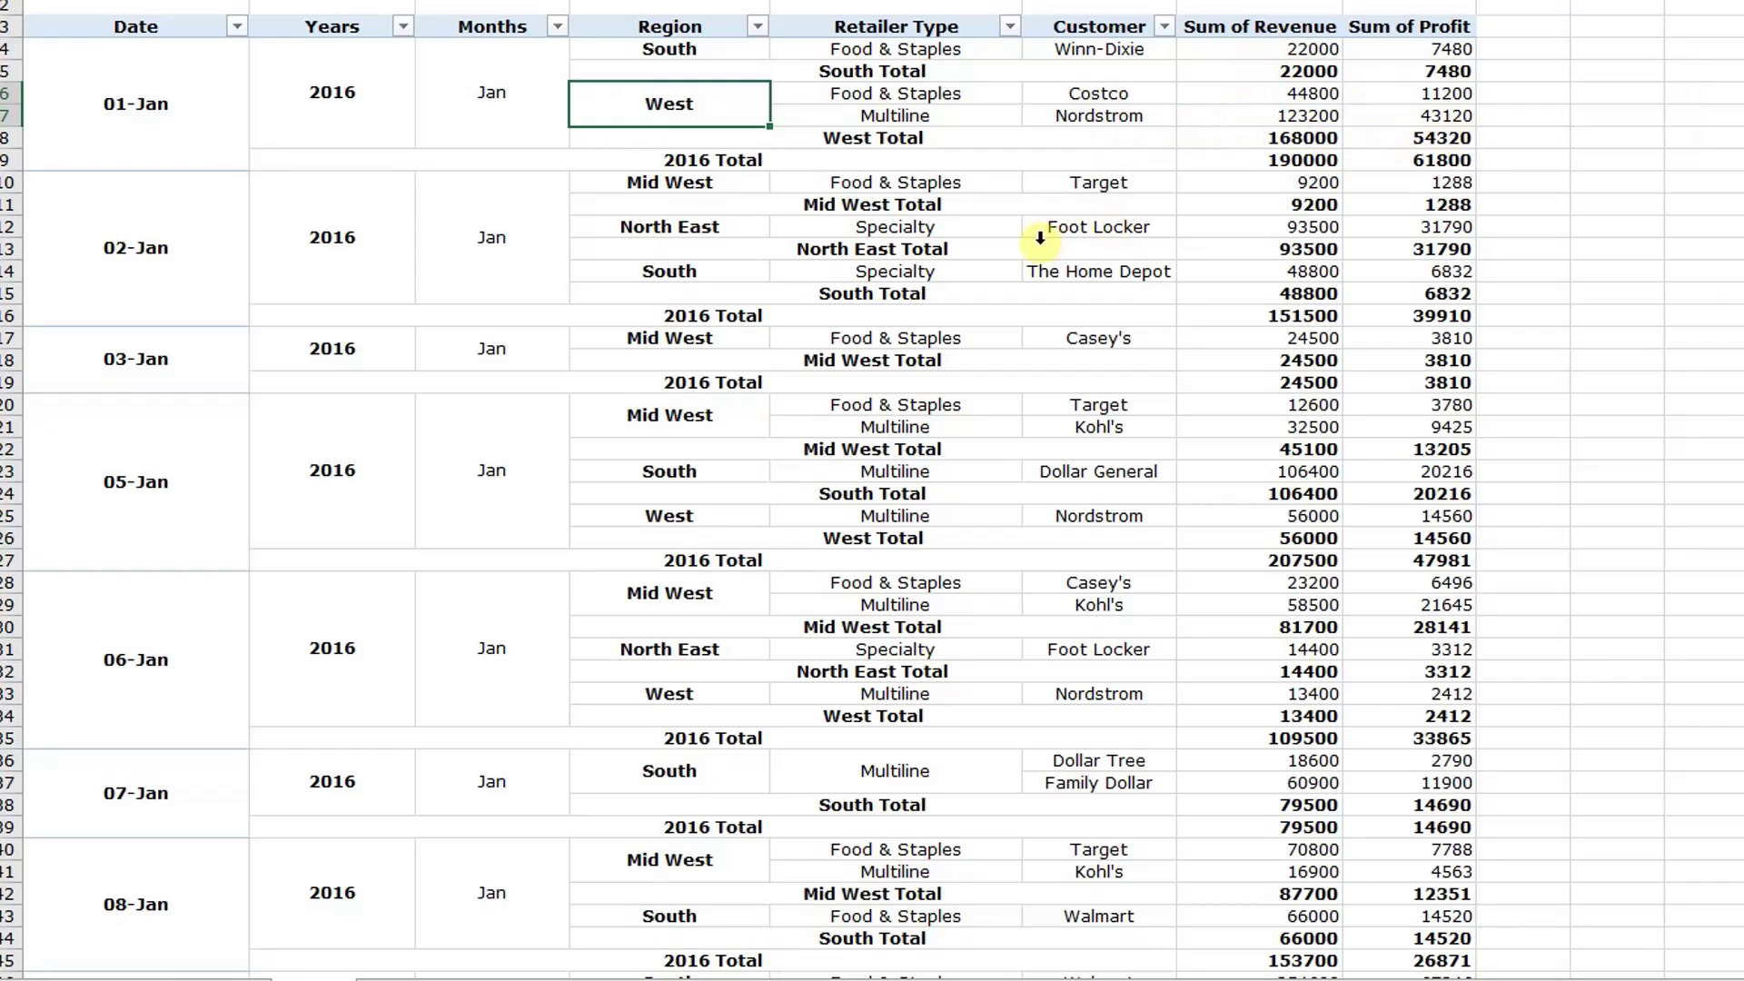
{"action": "right_click", "coordinate": [845, 72]}
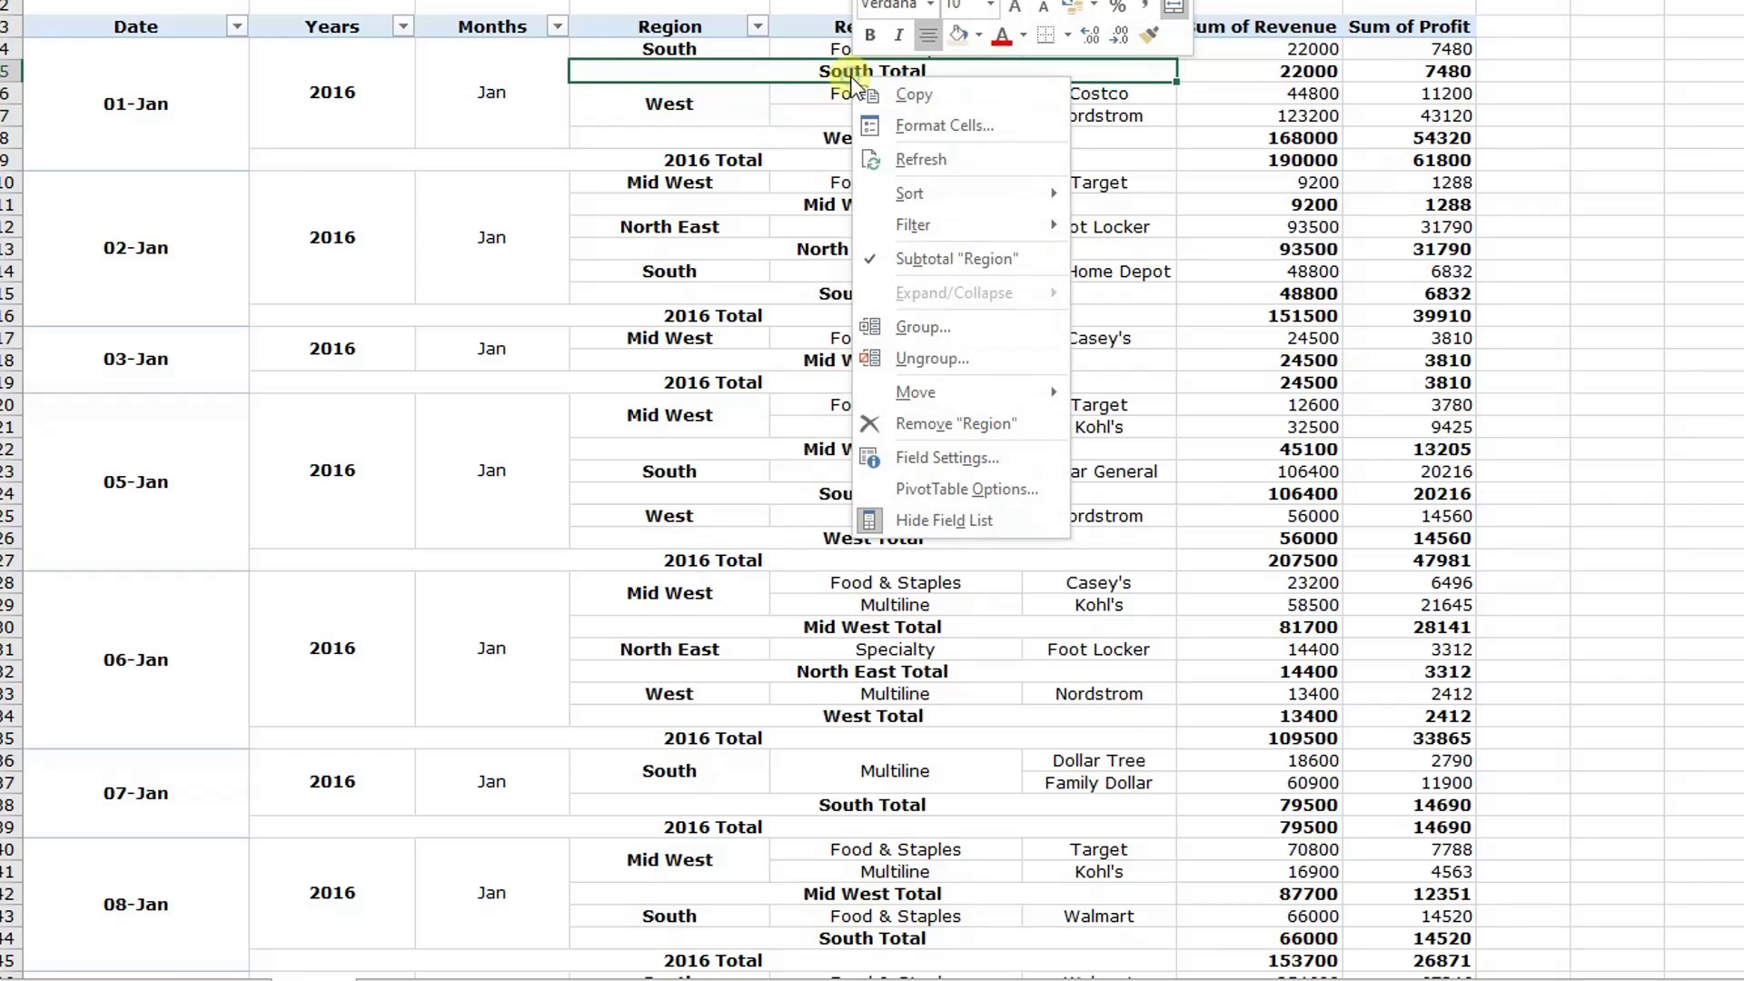
{"action": "left_click", "coordinate": [894, 253]}
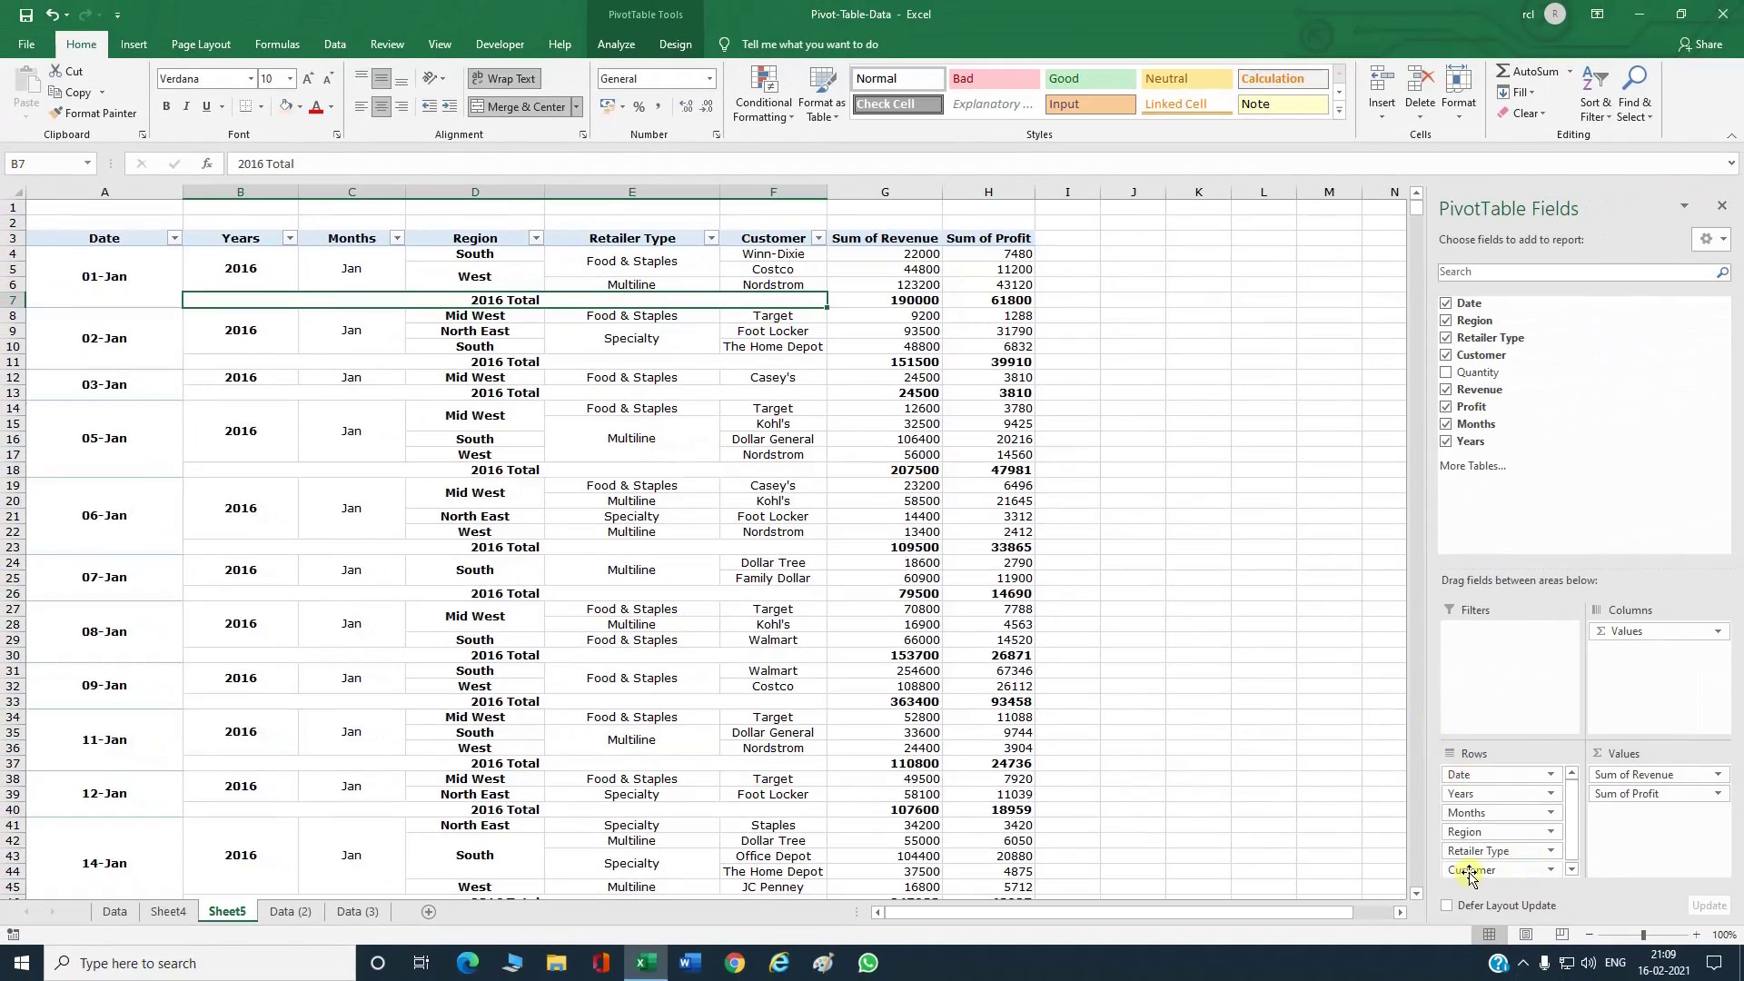
Step: Move the Customer field to the beginning of the PivotTable's rows and look through the Casey's entries
{"action": "left_click", "coordinate": [1472, 872]}
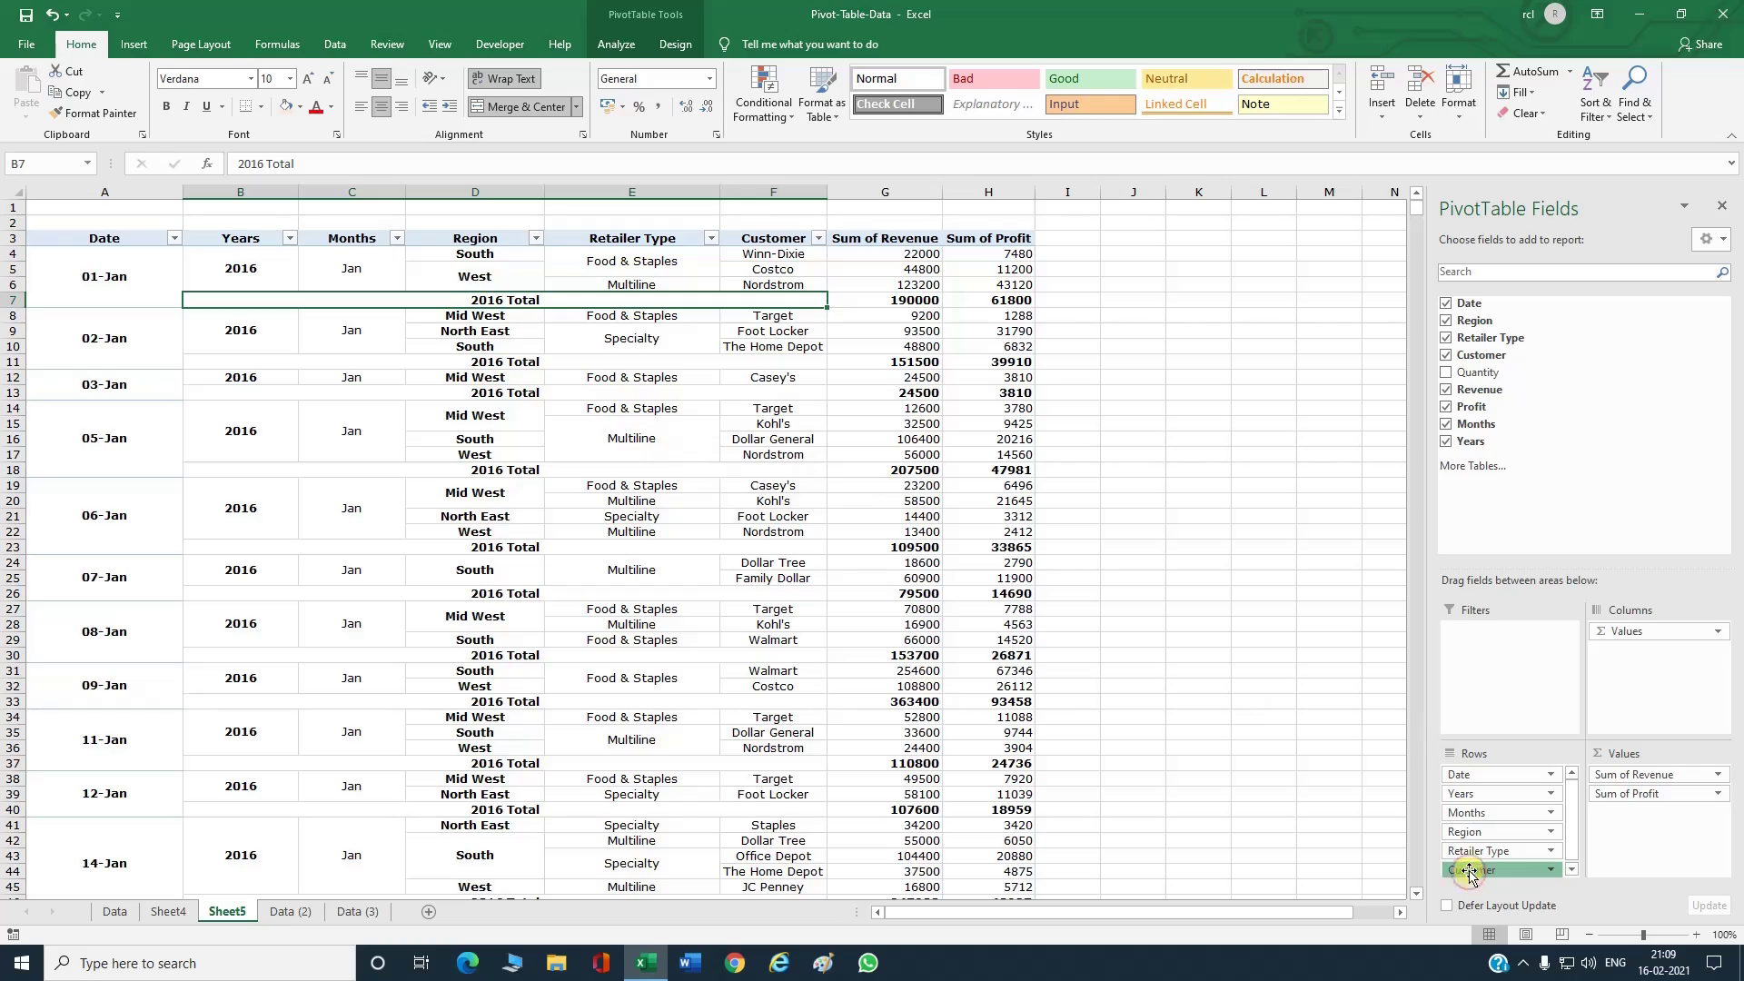
{"action": "left_click_drag", "start_coordinate": [1472, 872], "coordinate": [1463, 778]}
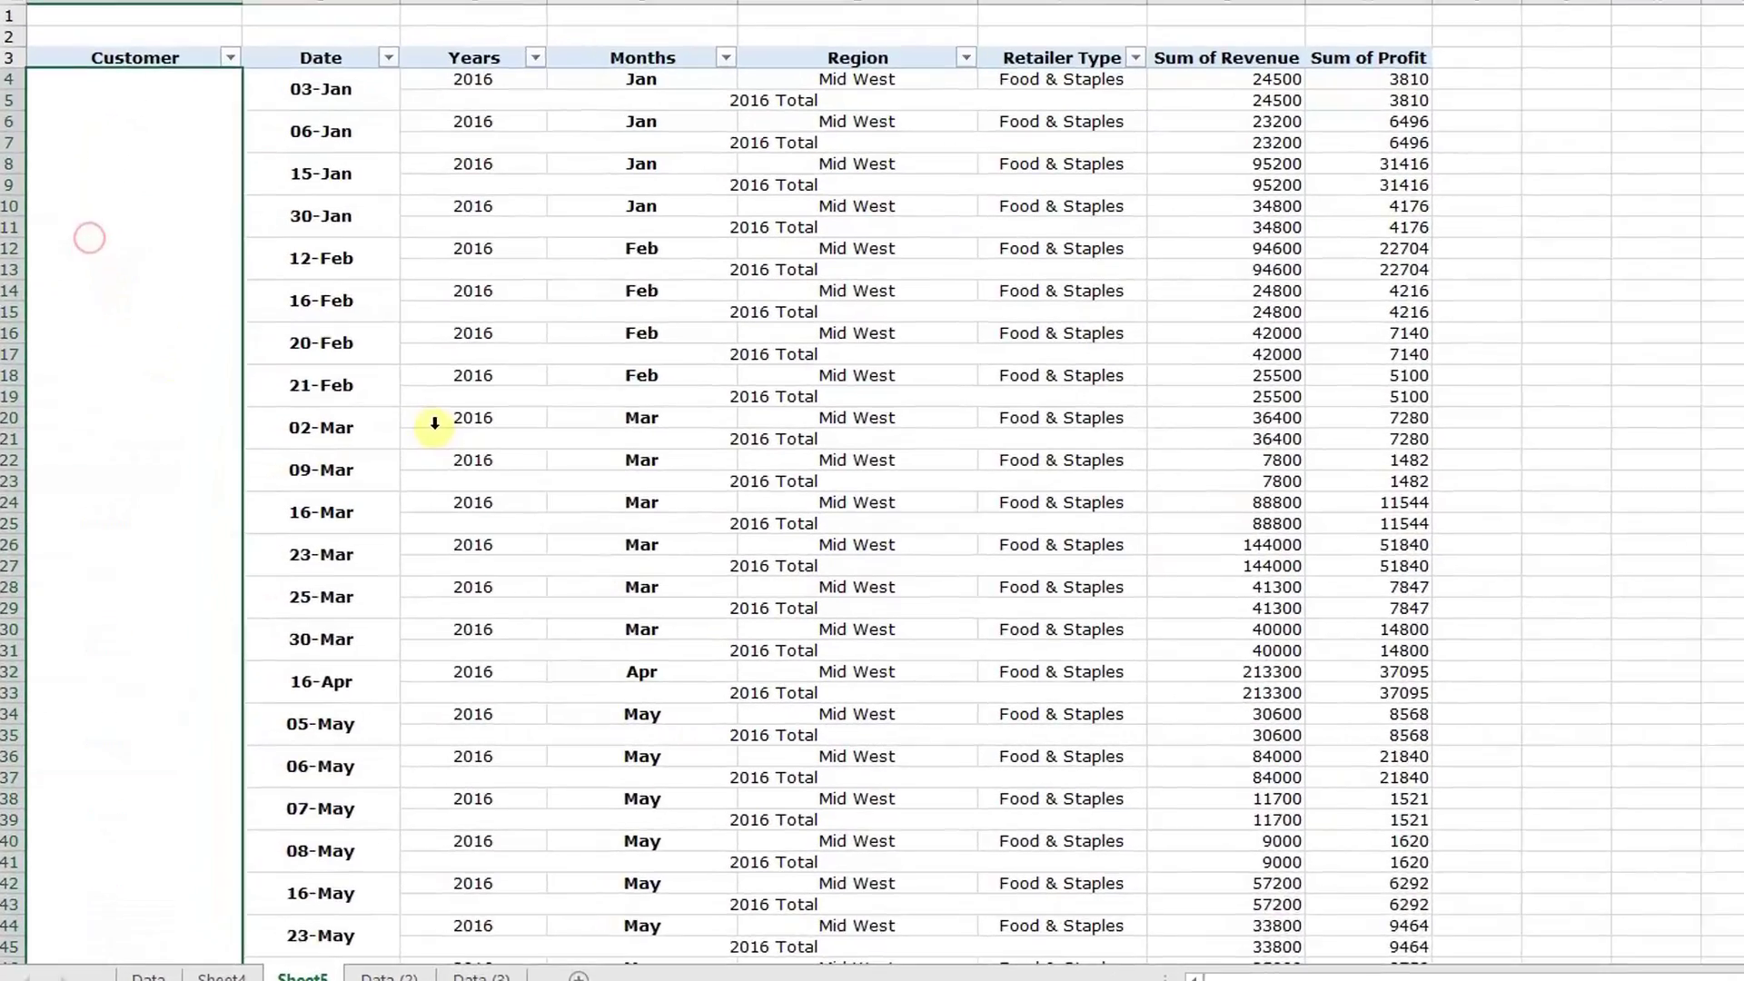
{"action": "scroll", "coordinate": [364, 473], "scroll_direction": "down", "scroll_amount": 7}
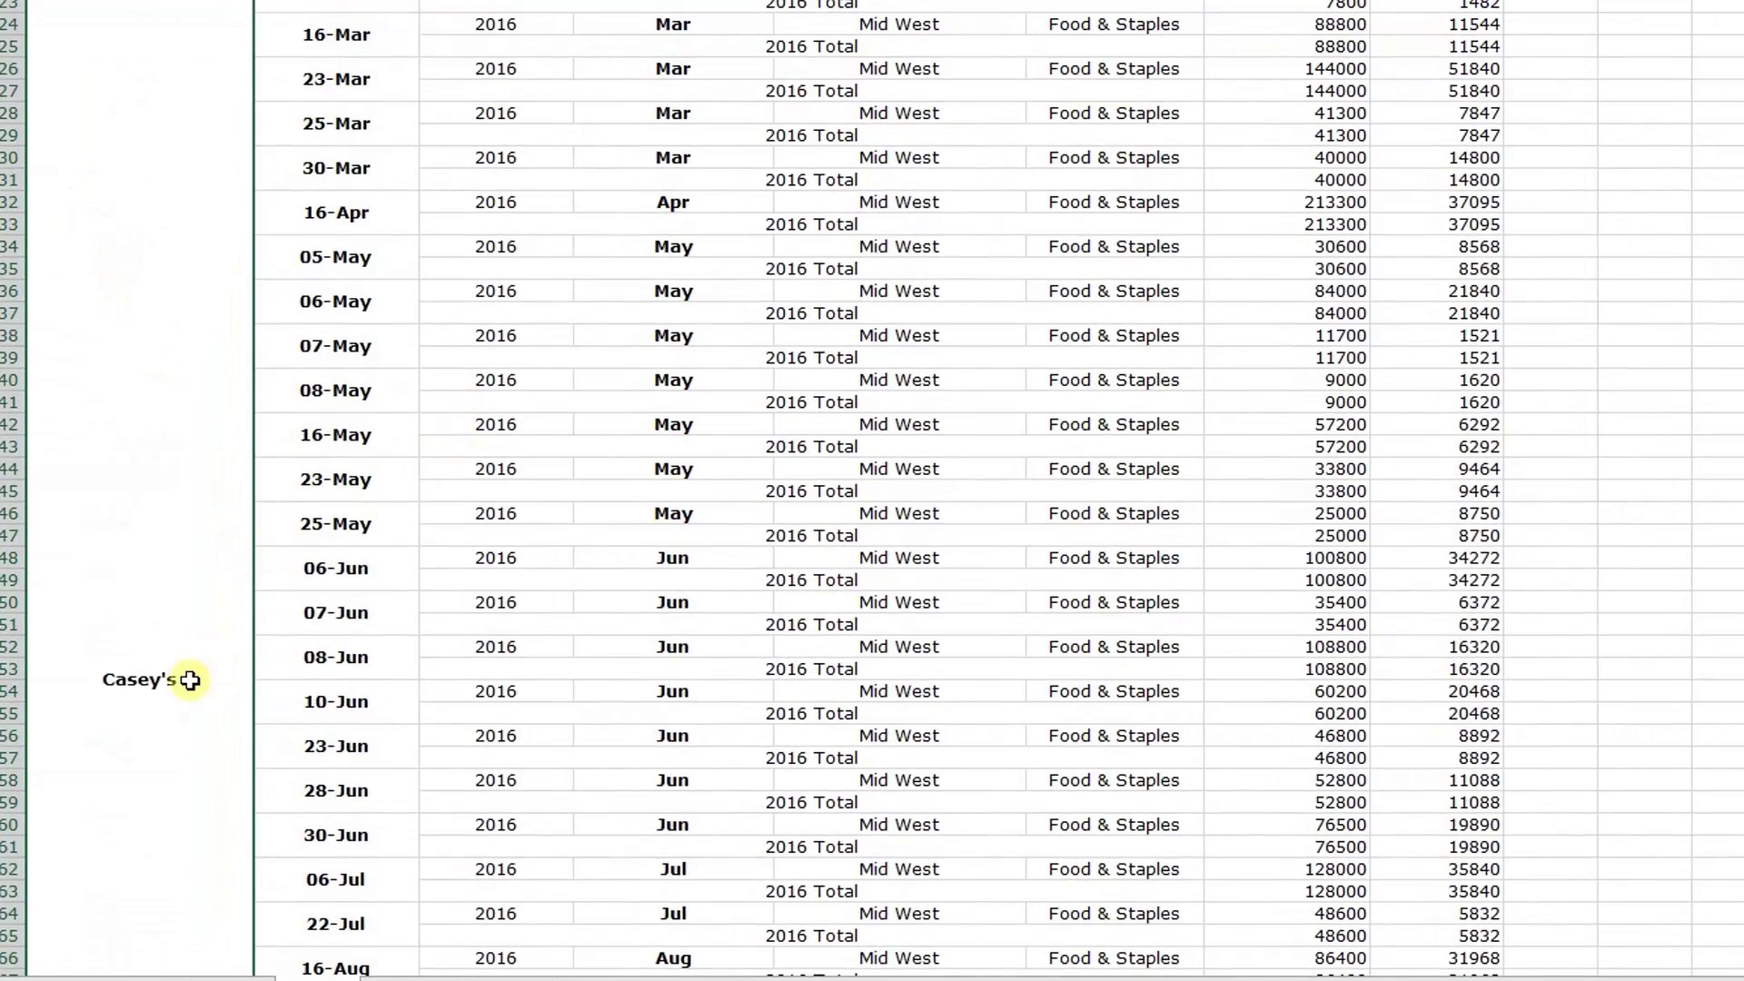
{"action": "scroll", "coordinate": [156, 702], "scroll_direction": "down", "scroll_amount": 3}
{"action": "scroll", "coordinate": [156, 701], "scroll_direction": "up", "scroll_amount": 4}
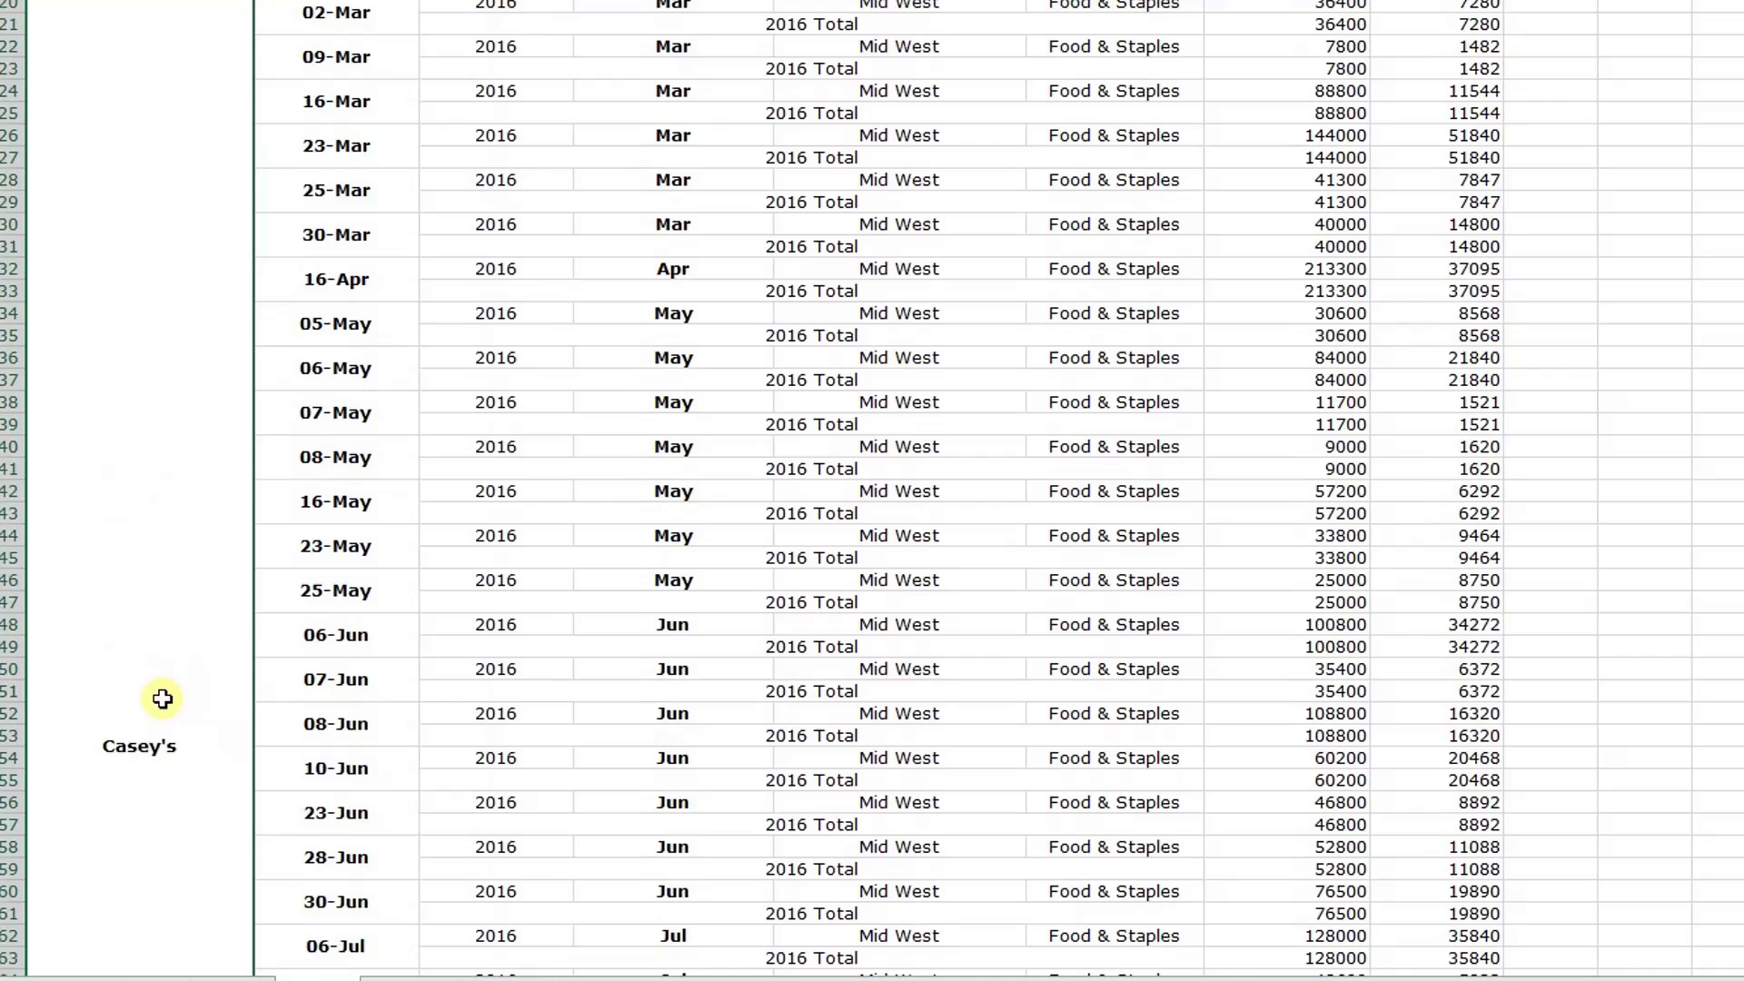
{"action": "scroll", "coordinate": [163, 698], "scroll_direction": "up", "scroll_amount": 6}
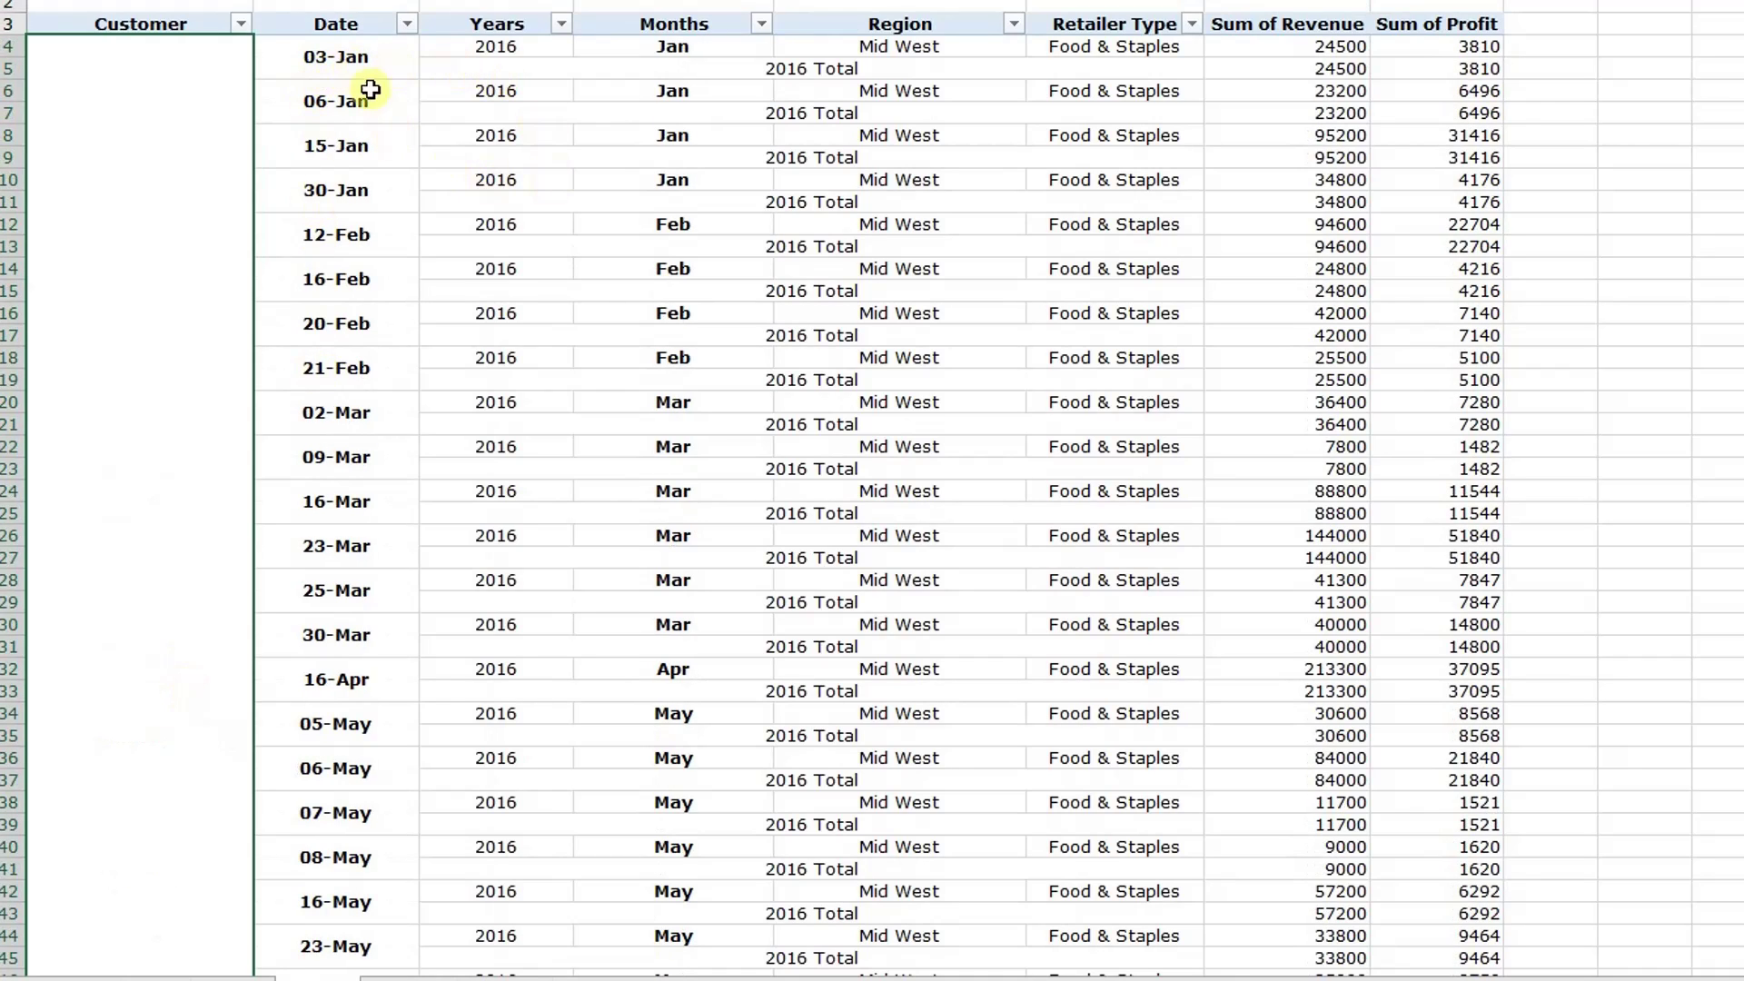
Step: Turn off the Years subtotals and remove the Years field from the PivotTable's rows
{"action": "right_click", "coordinate": [790, 157]}
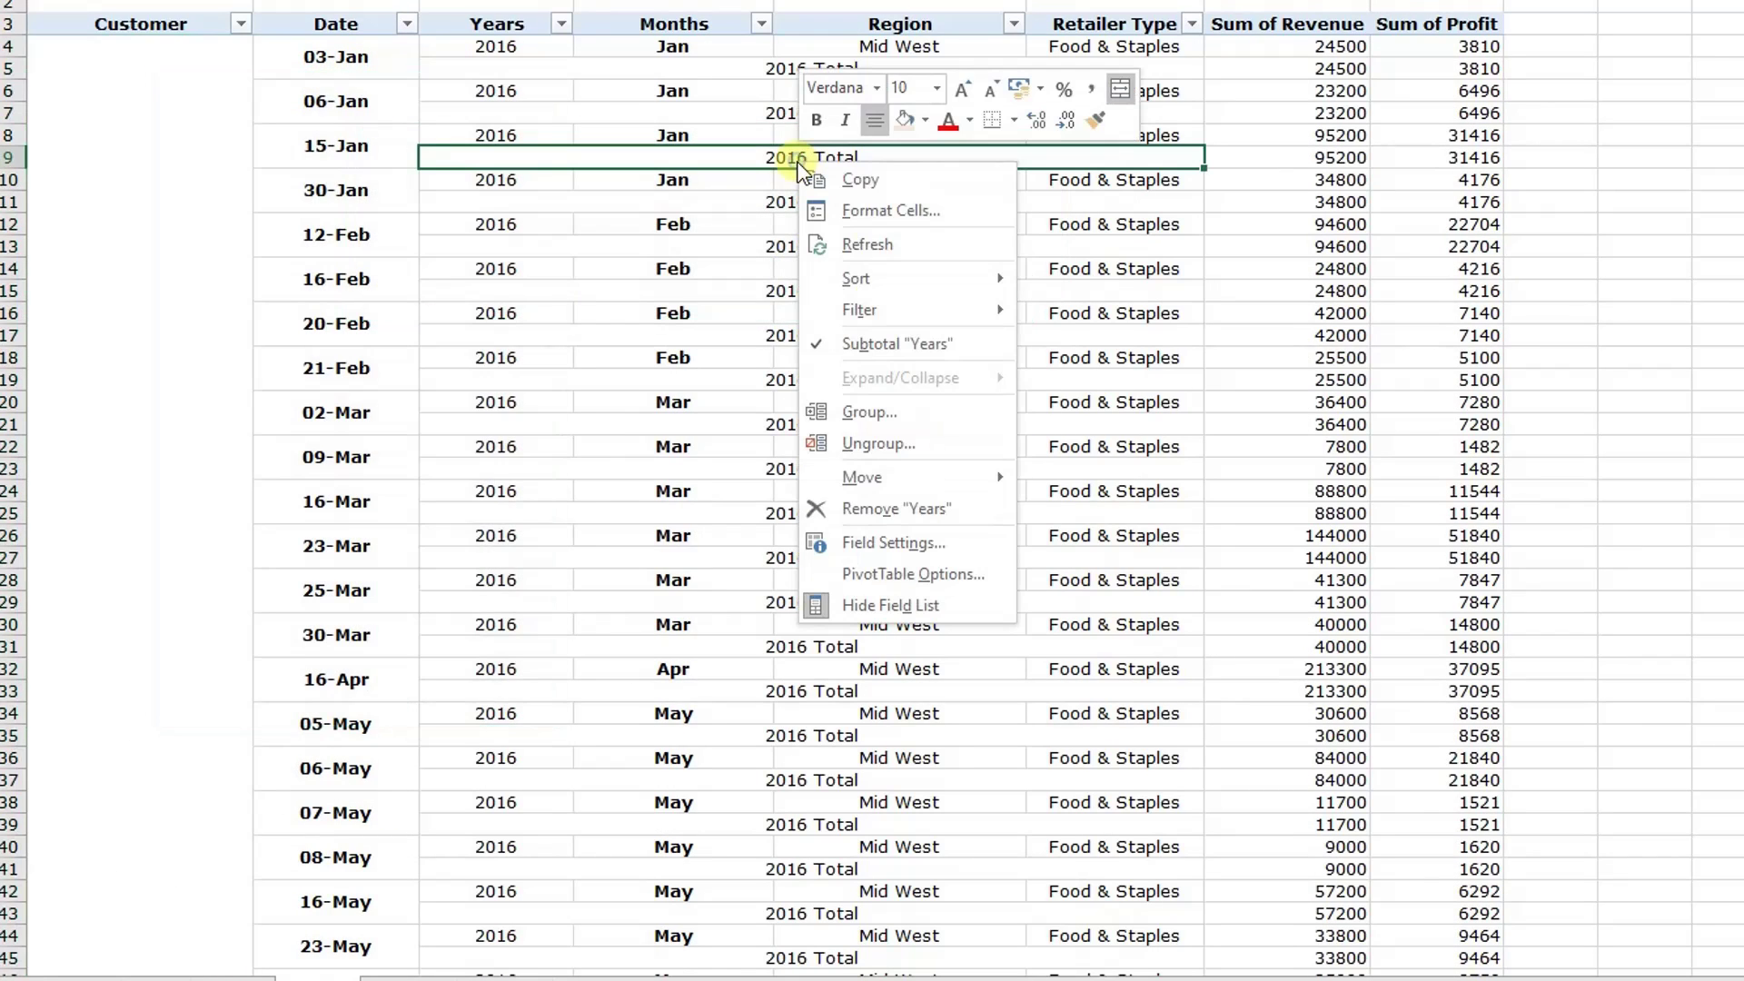
{"action": "left_click", "coordinate": [885, 344]}
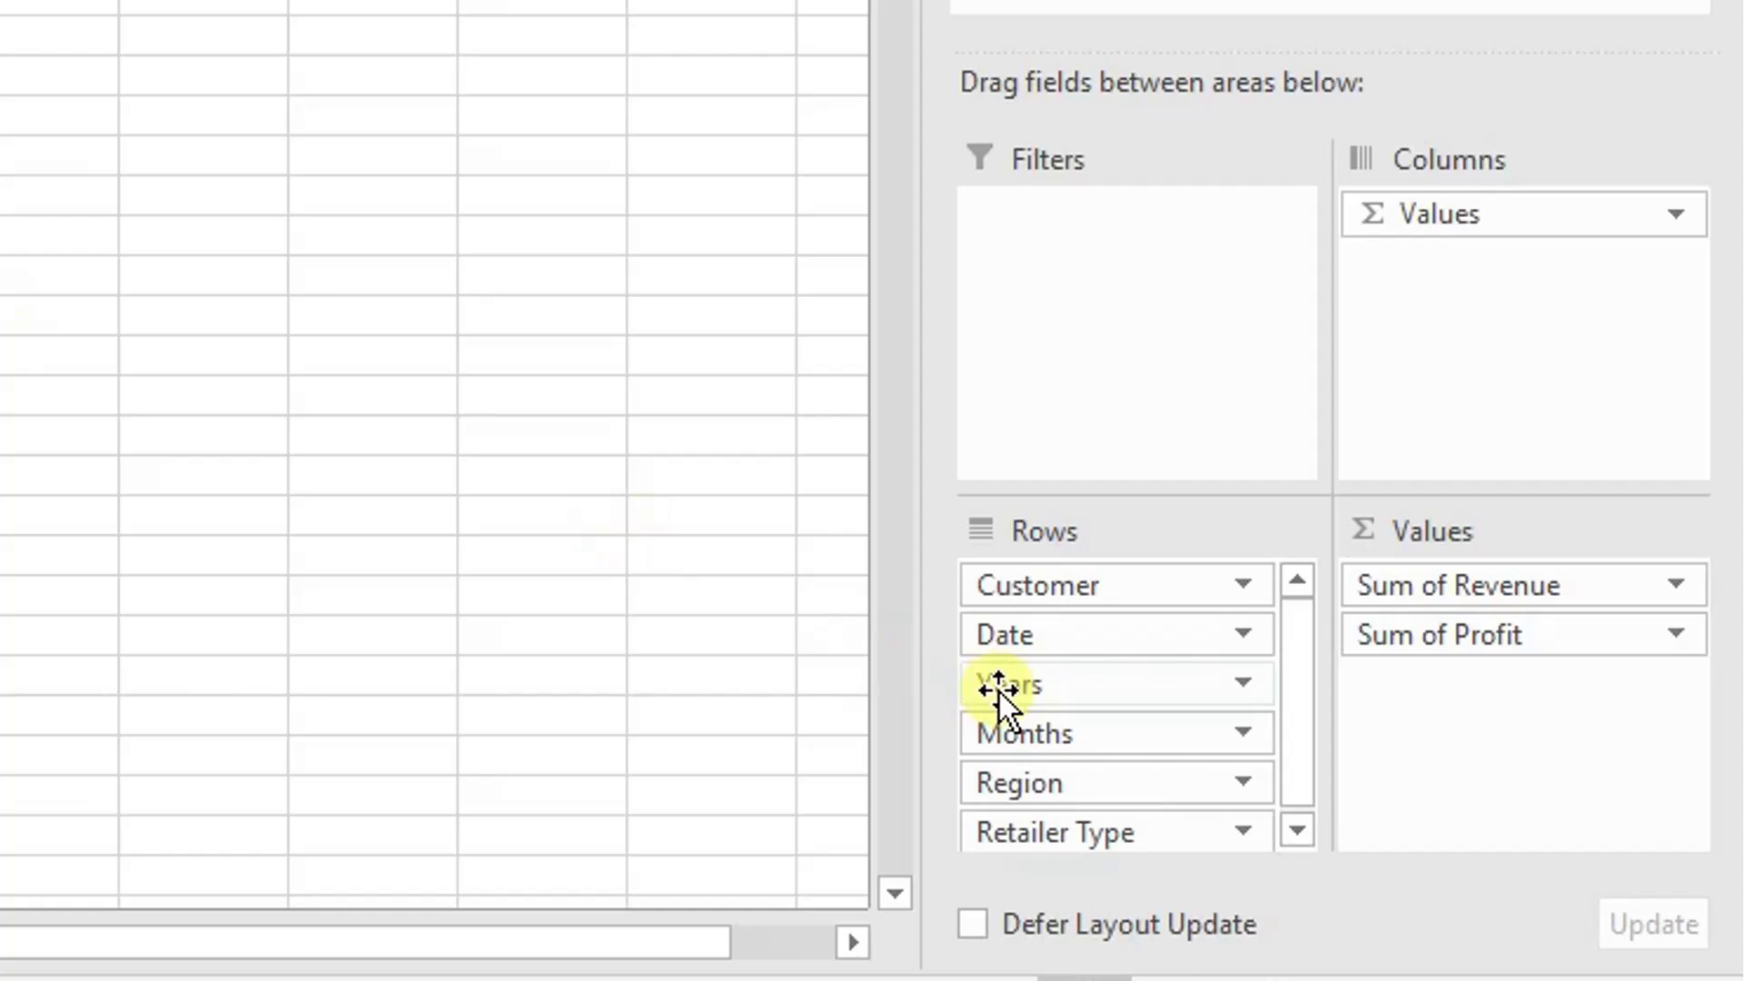
{"action": "left_click", "coordinate": [999, 692]}
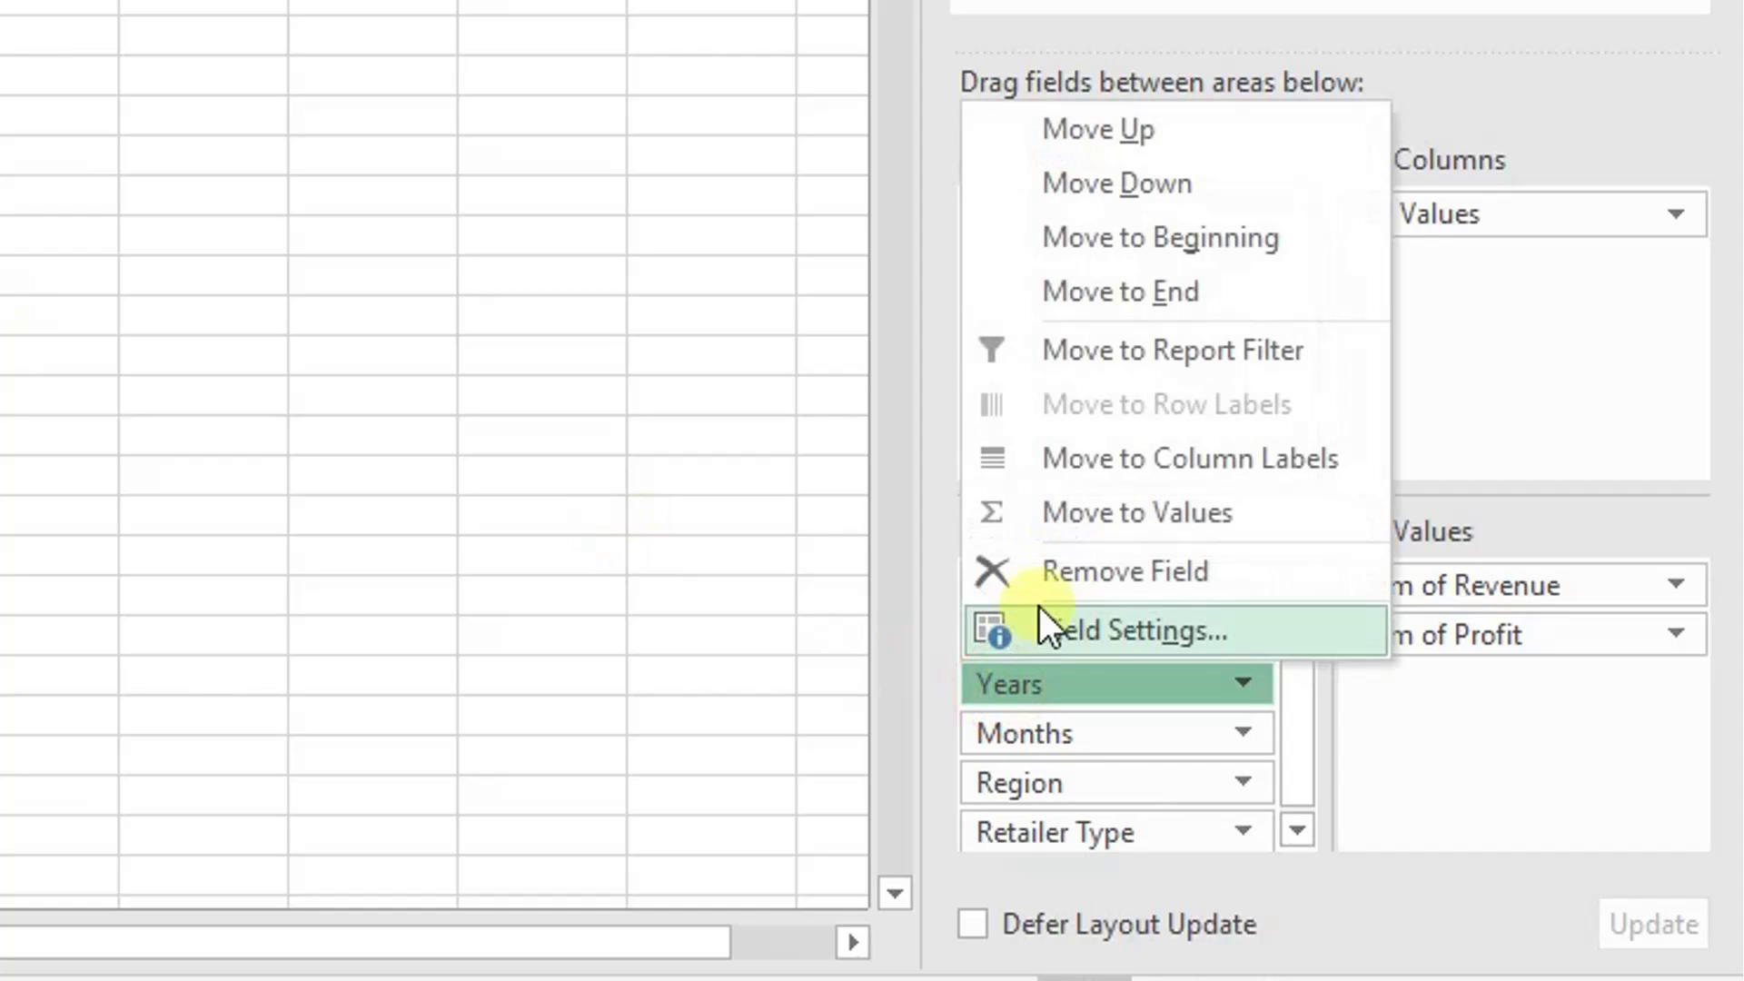
{"action": "left_click", "coordinate": [1054, 575]}
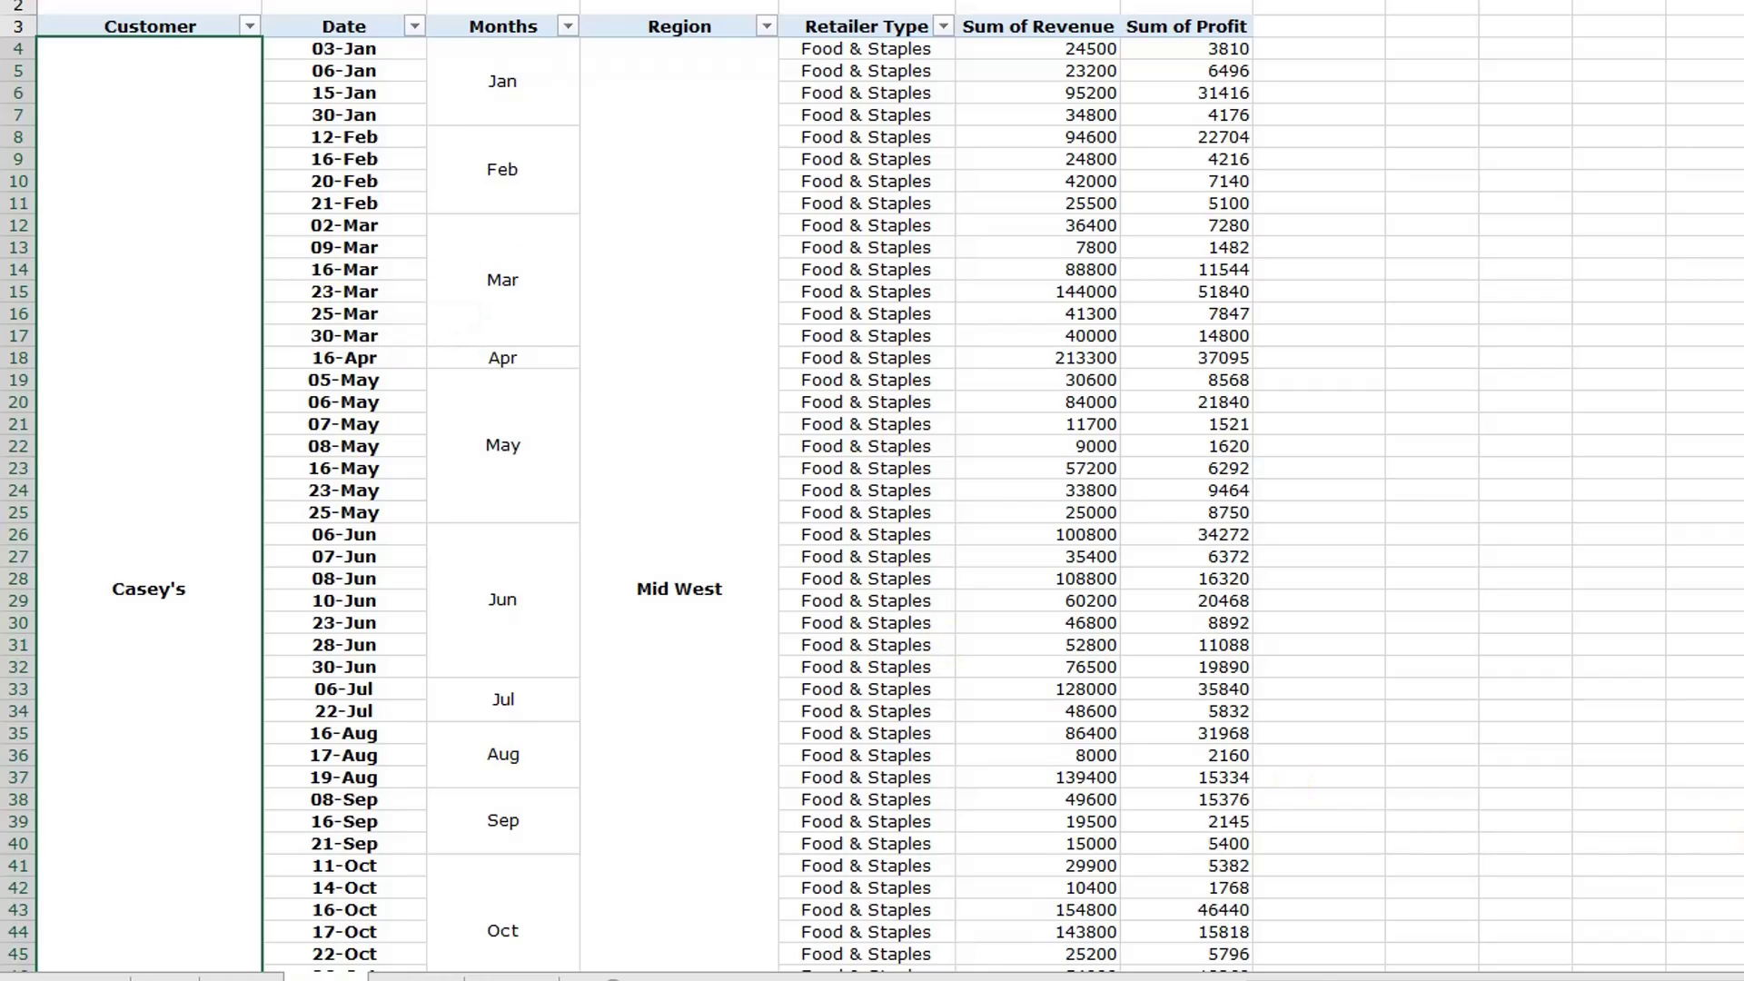
Step: Move the Months field above Date in the rows and look through the monthly groups for Casey's
{"action": "left_click_drag", "start_coordinate": [1740, 699], "coordinate": [1740, 676]}
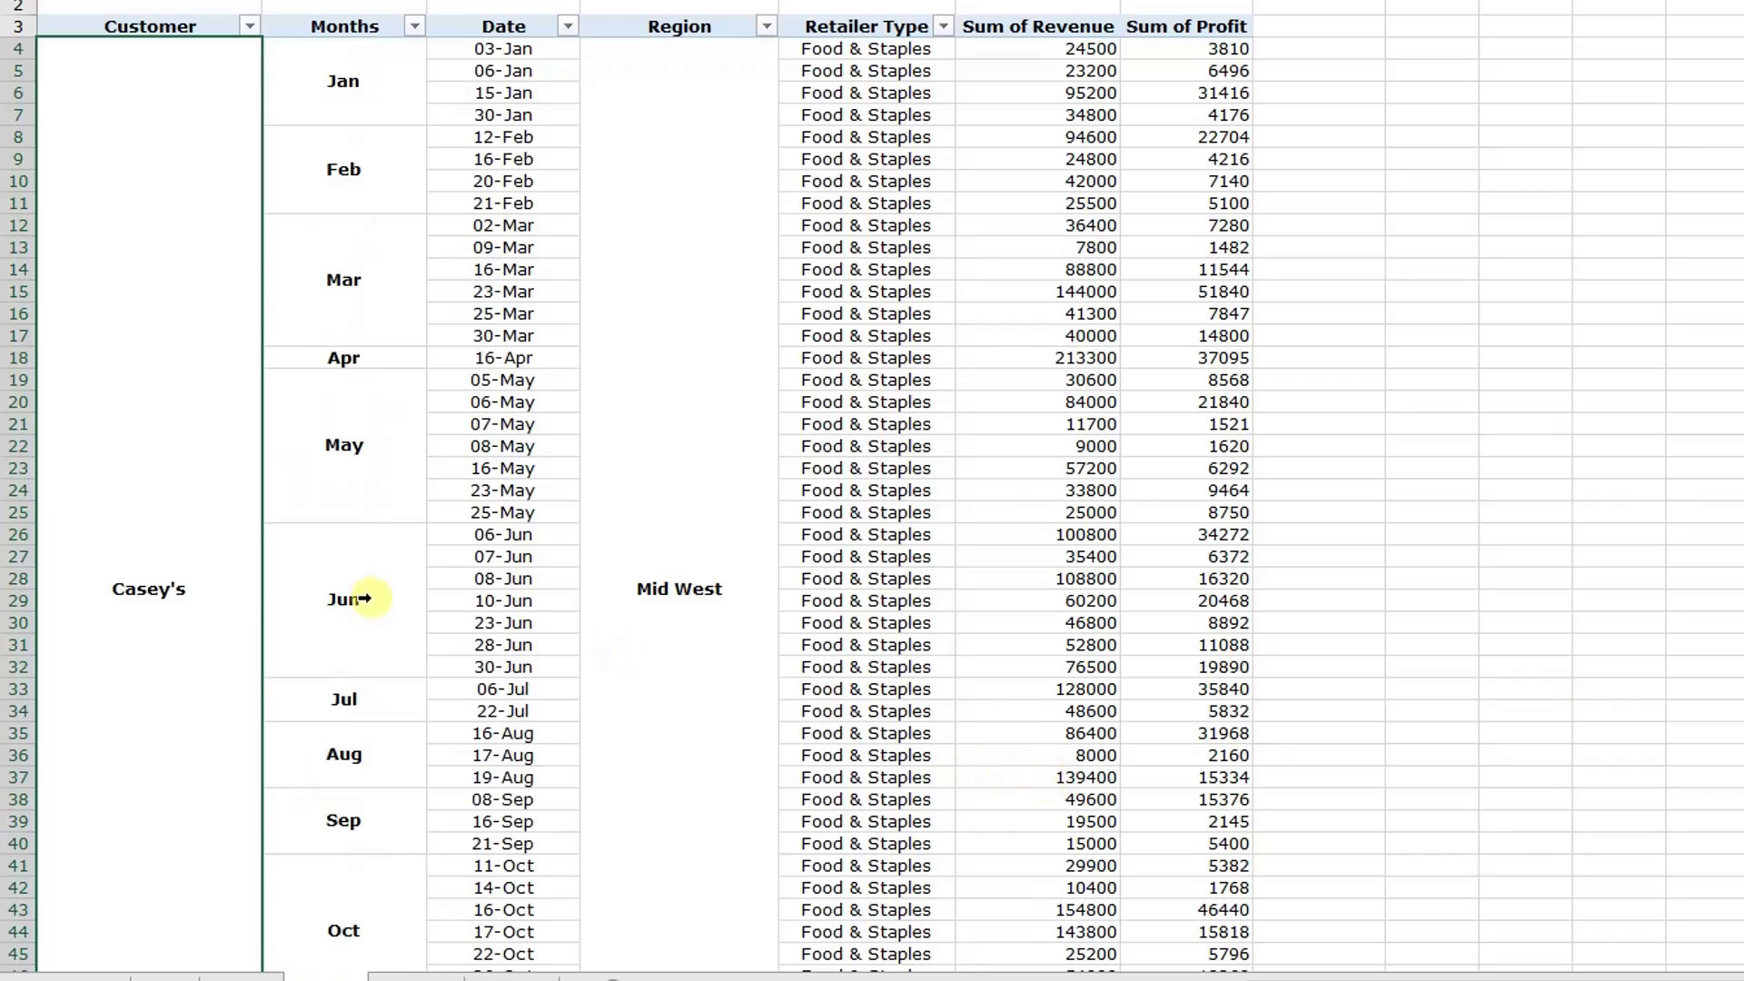
{"action": "scroll", "coordinate": [432, 624], "scroll_direction": "down", "scroll_amount": 4}
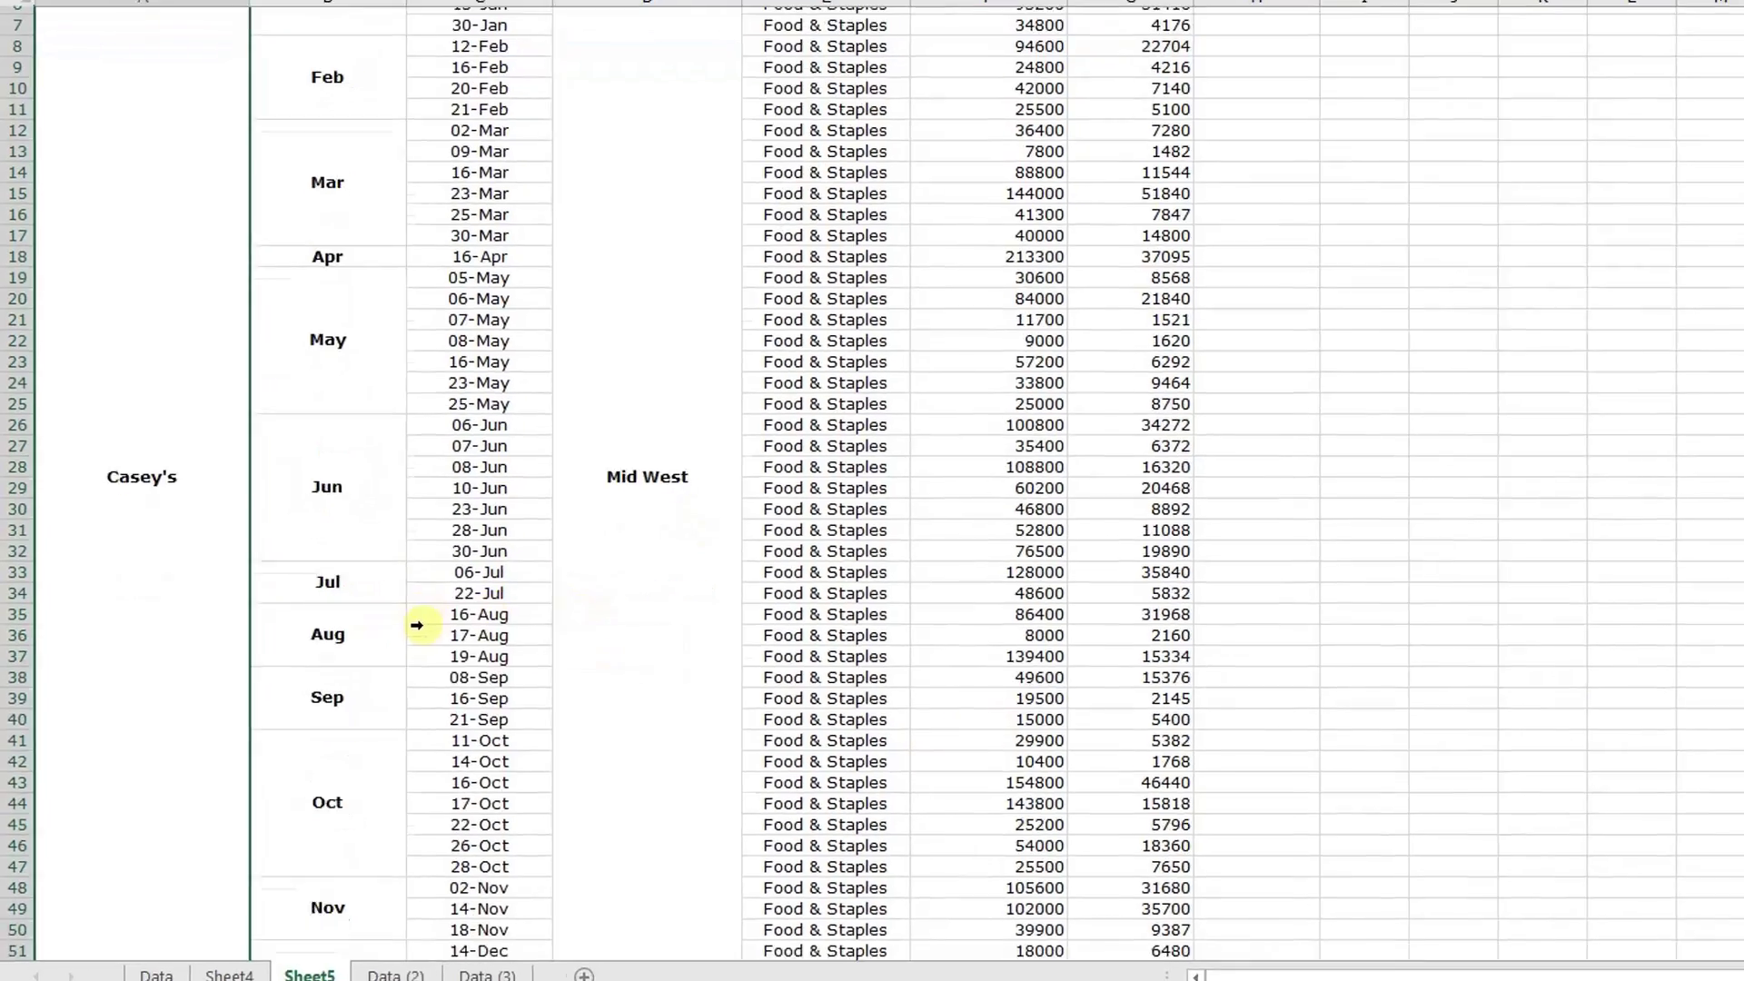
{"action": "scroll", "coordinate": [438, 622], "scroll_direction": "up", "scroll_amount": 1}
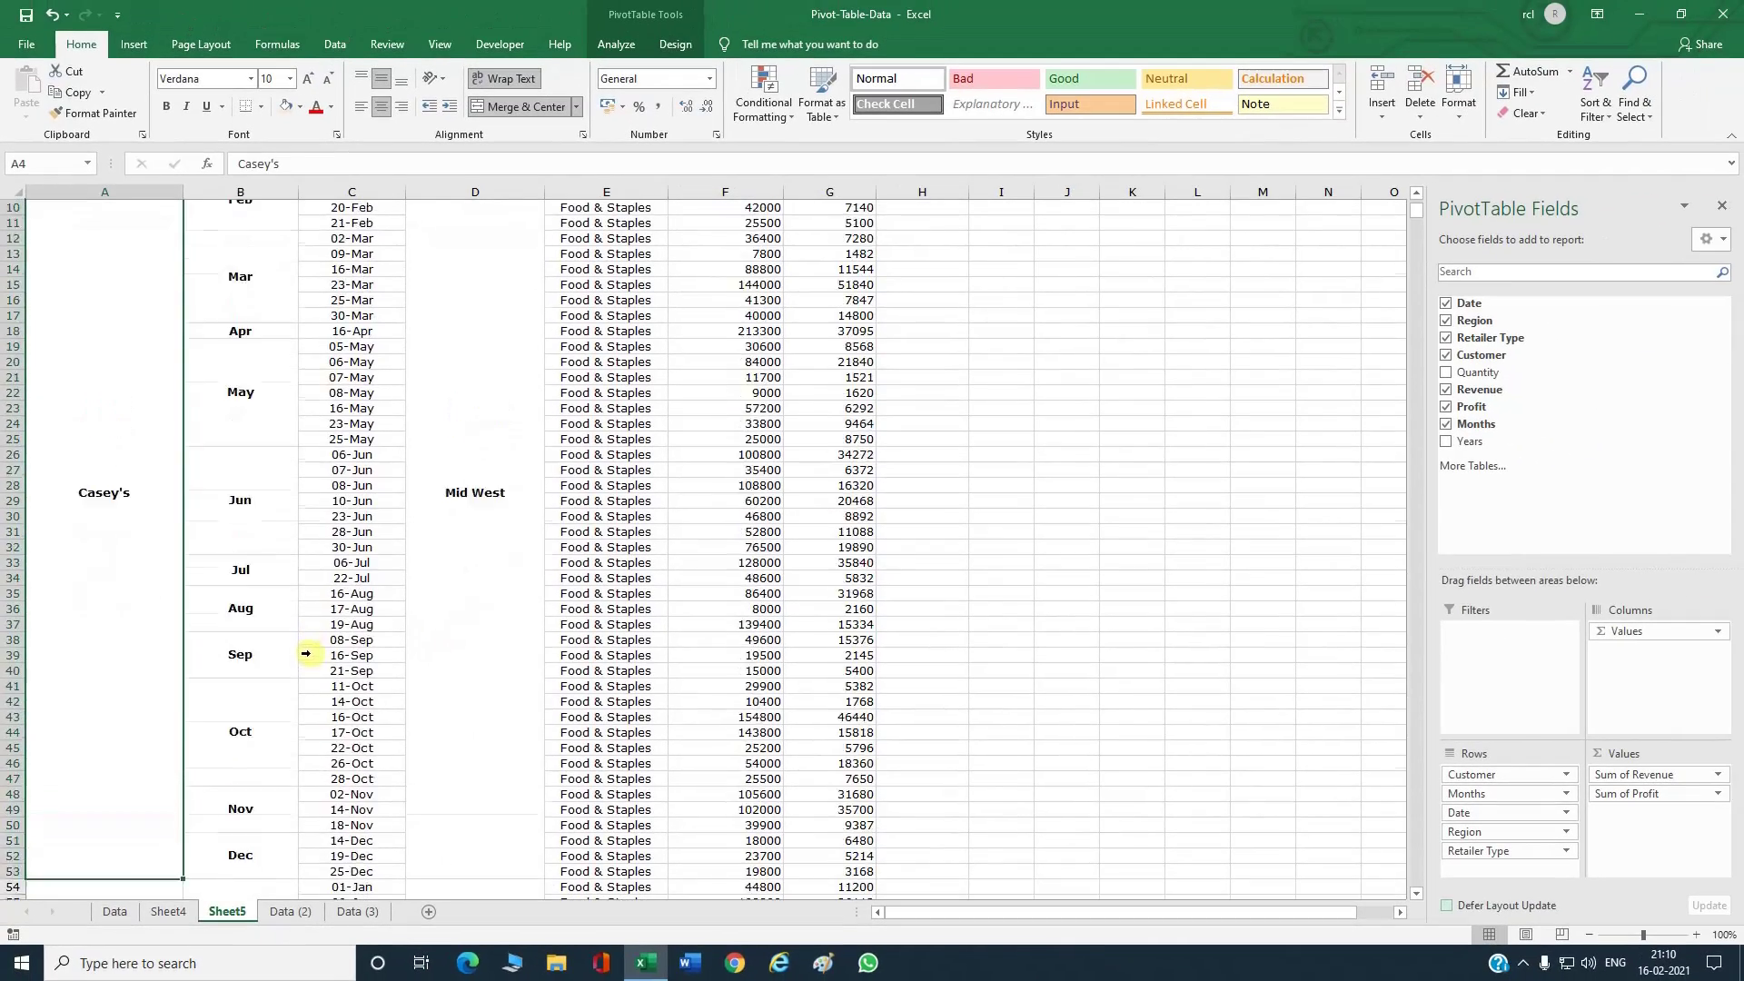
{"action": "scroll", "coordinate": [306, 653], "scroll_direction": "up", "scroll_amount": 3}
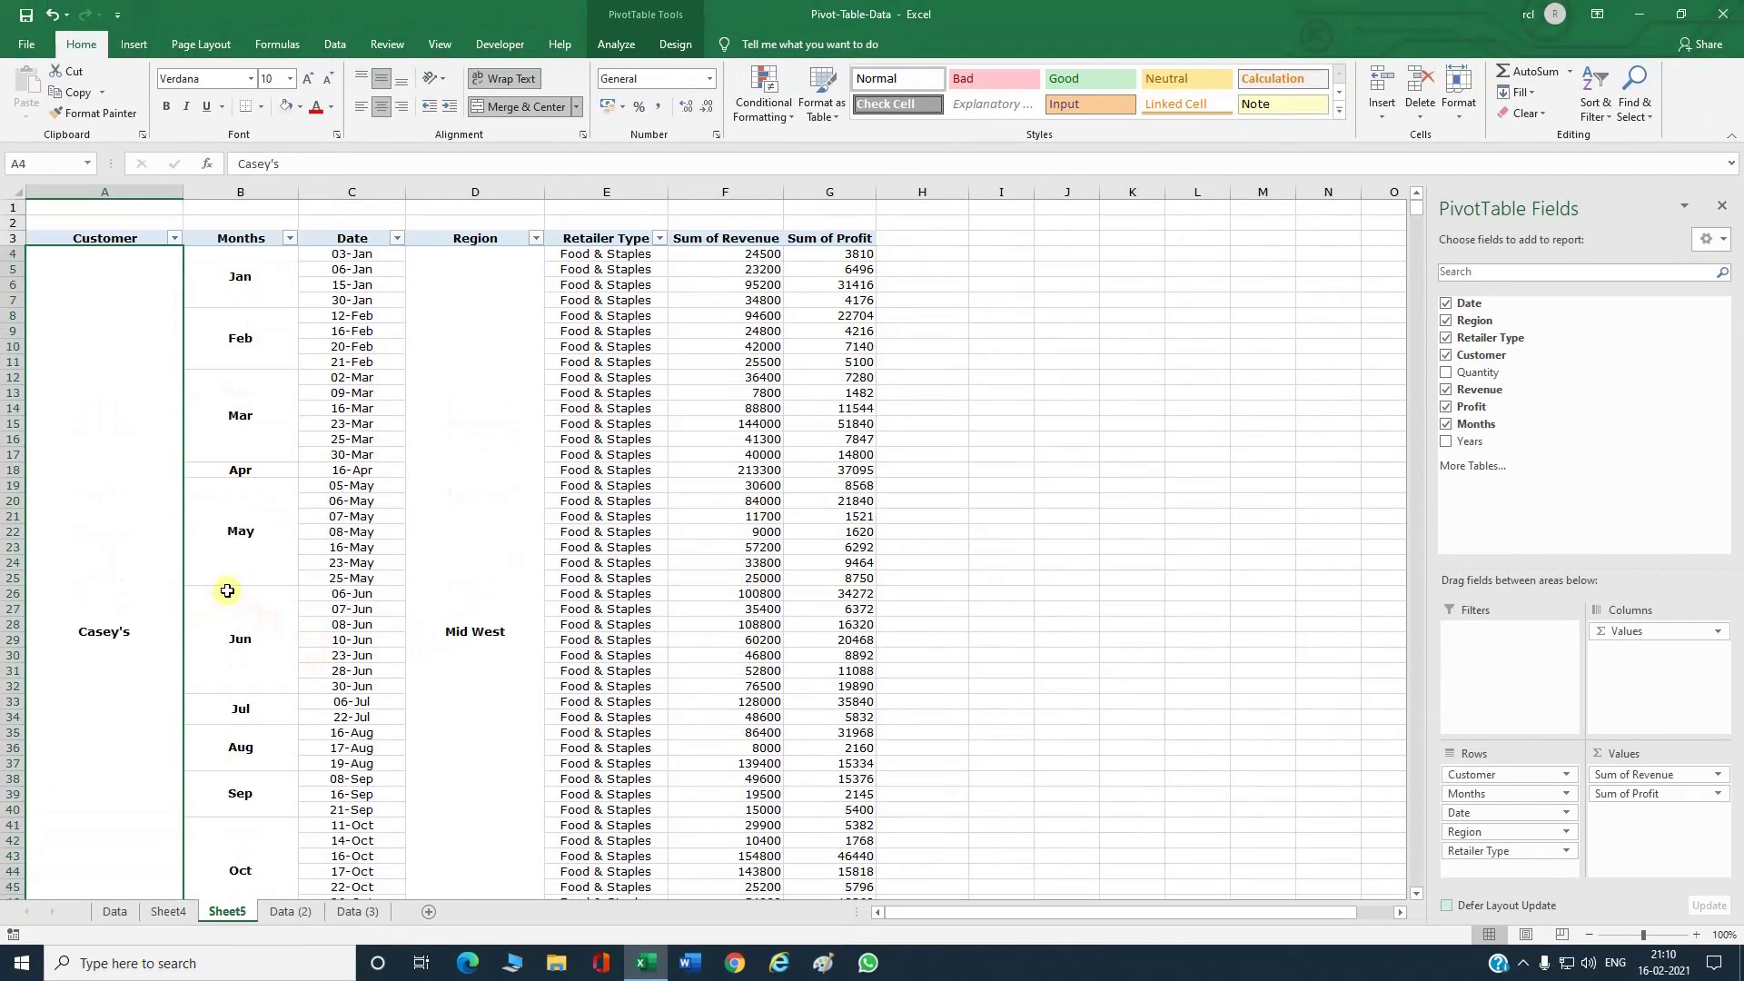
Step: Move the Region field directly below Customer and place Retailer Type first in the PivotTable's rows
{"action": "left_click", "coordinate": [1476, 832]}
{"action": "left_click", "coordinate": [1496, 619]}
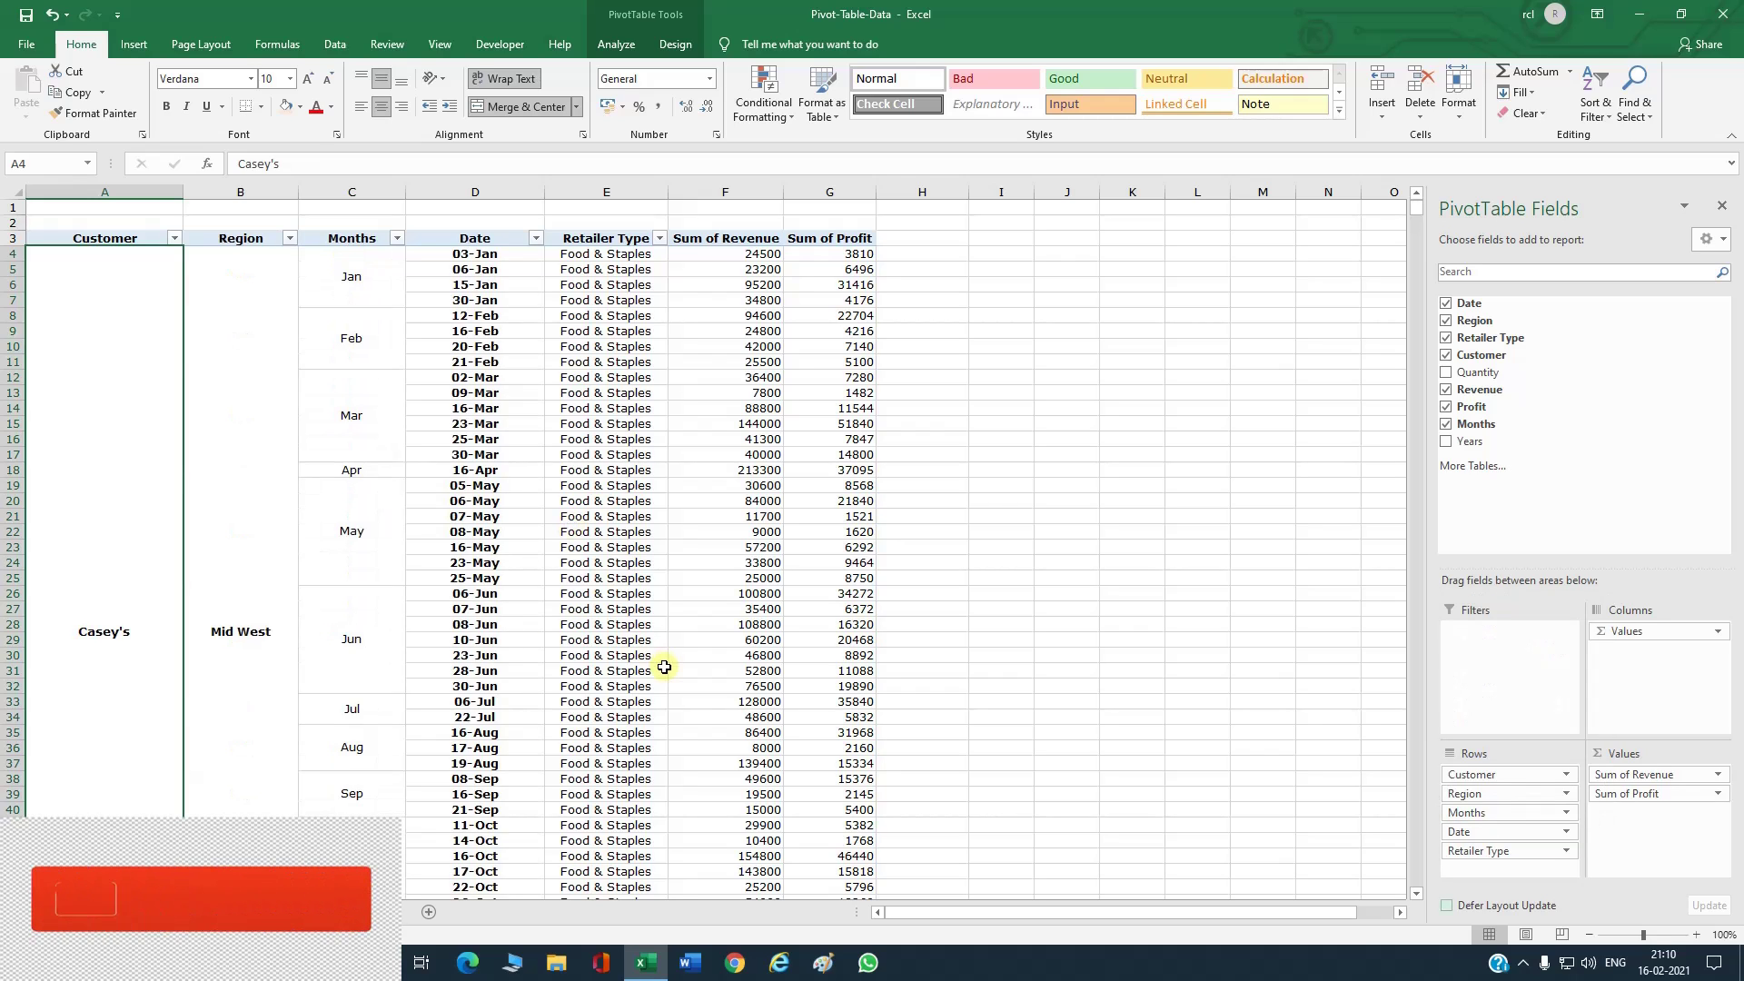
{"action": "left_click", "coordinate": [607, 239]}
{"action": "mouse_move", "coordinate": [703, 526]}
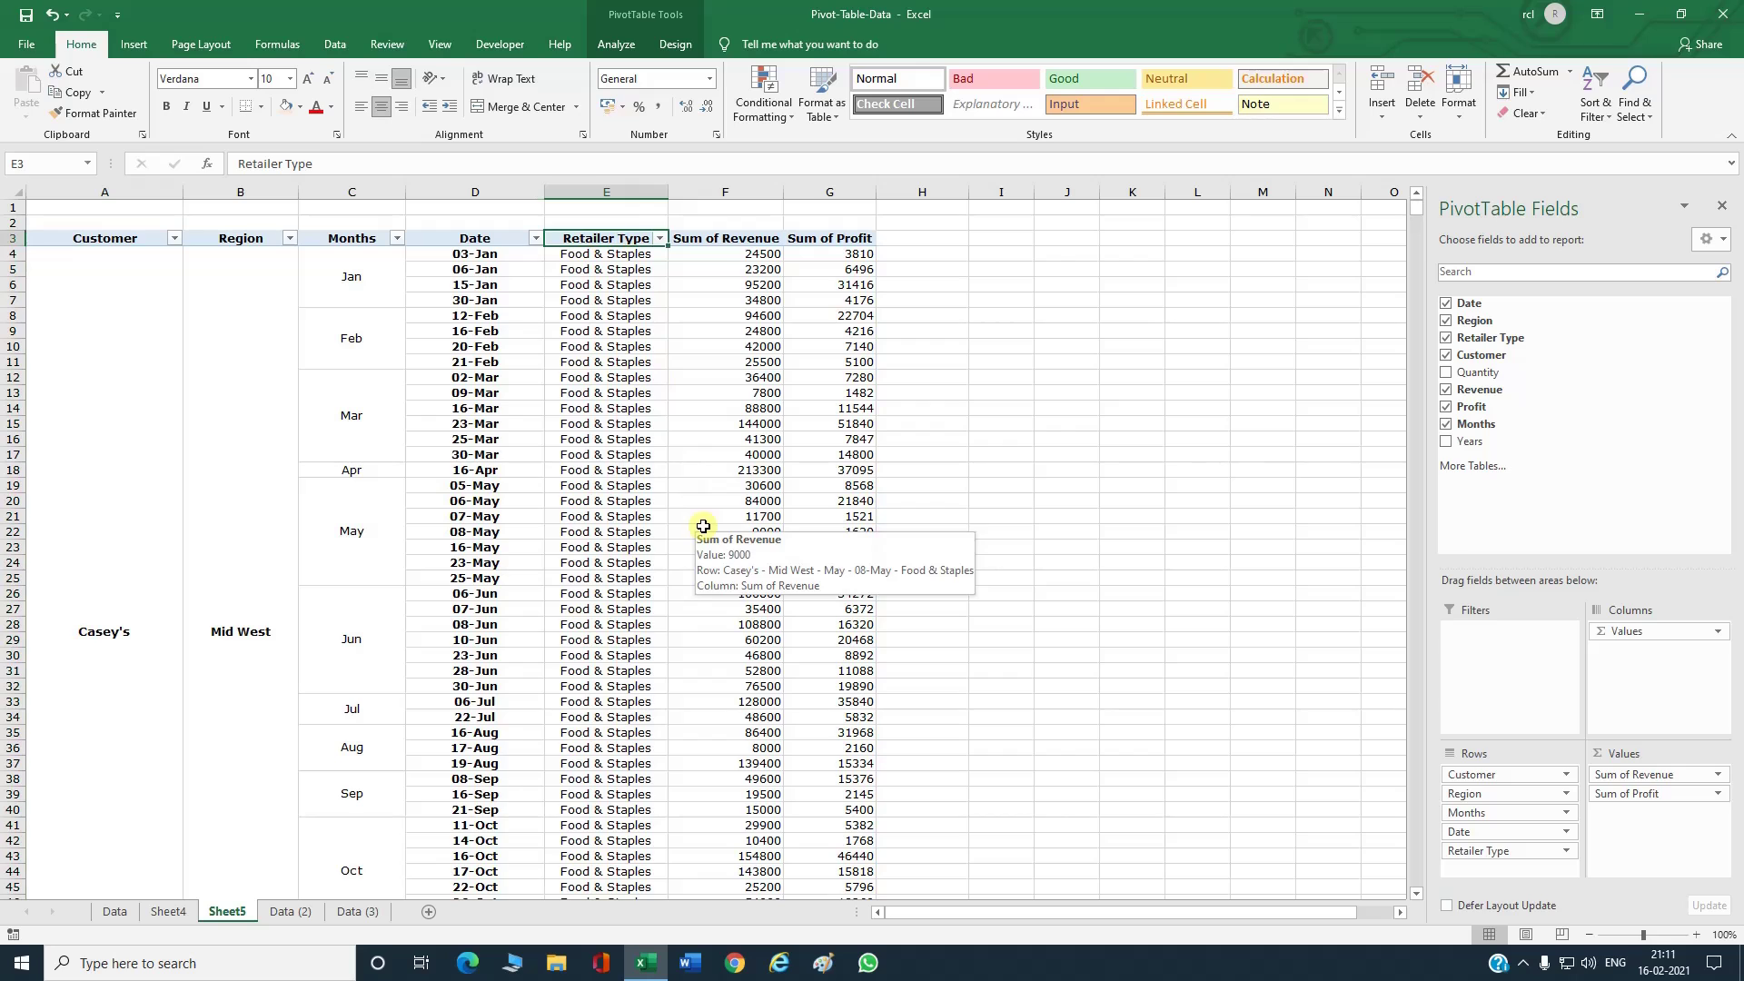
{"action": "left_click_drag", "start_coordinate": [1500, 854], "coordinate": [1484, 783]}
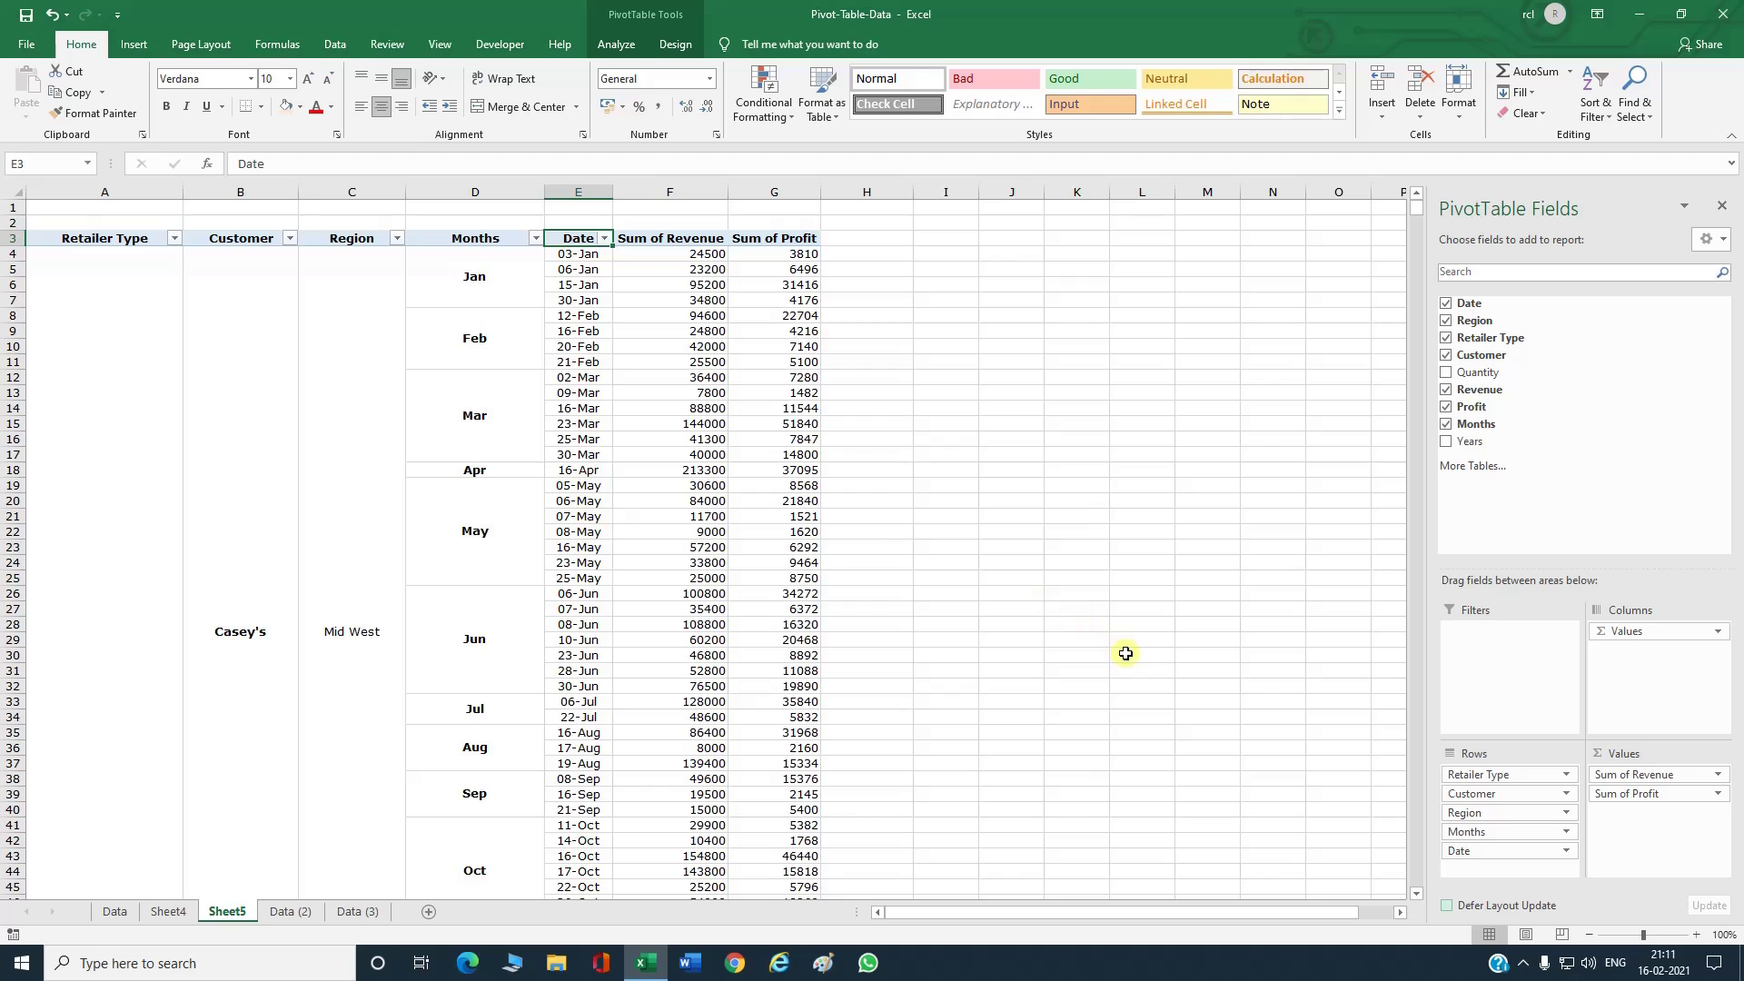
Step: Remove the Date field from the rows and check the Casey's customer, region and month cells
{"action": "left_click", "coordinate": [1482, 851]}
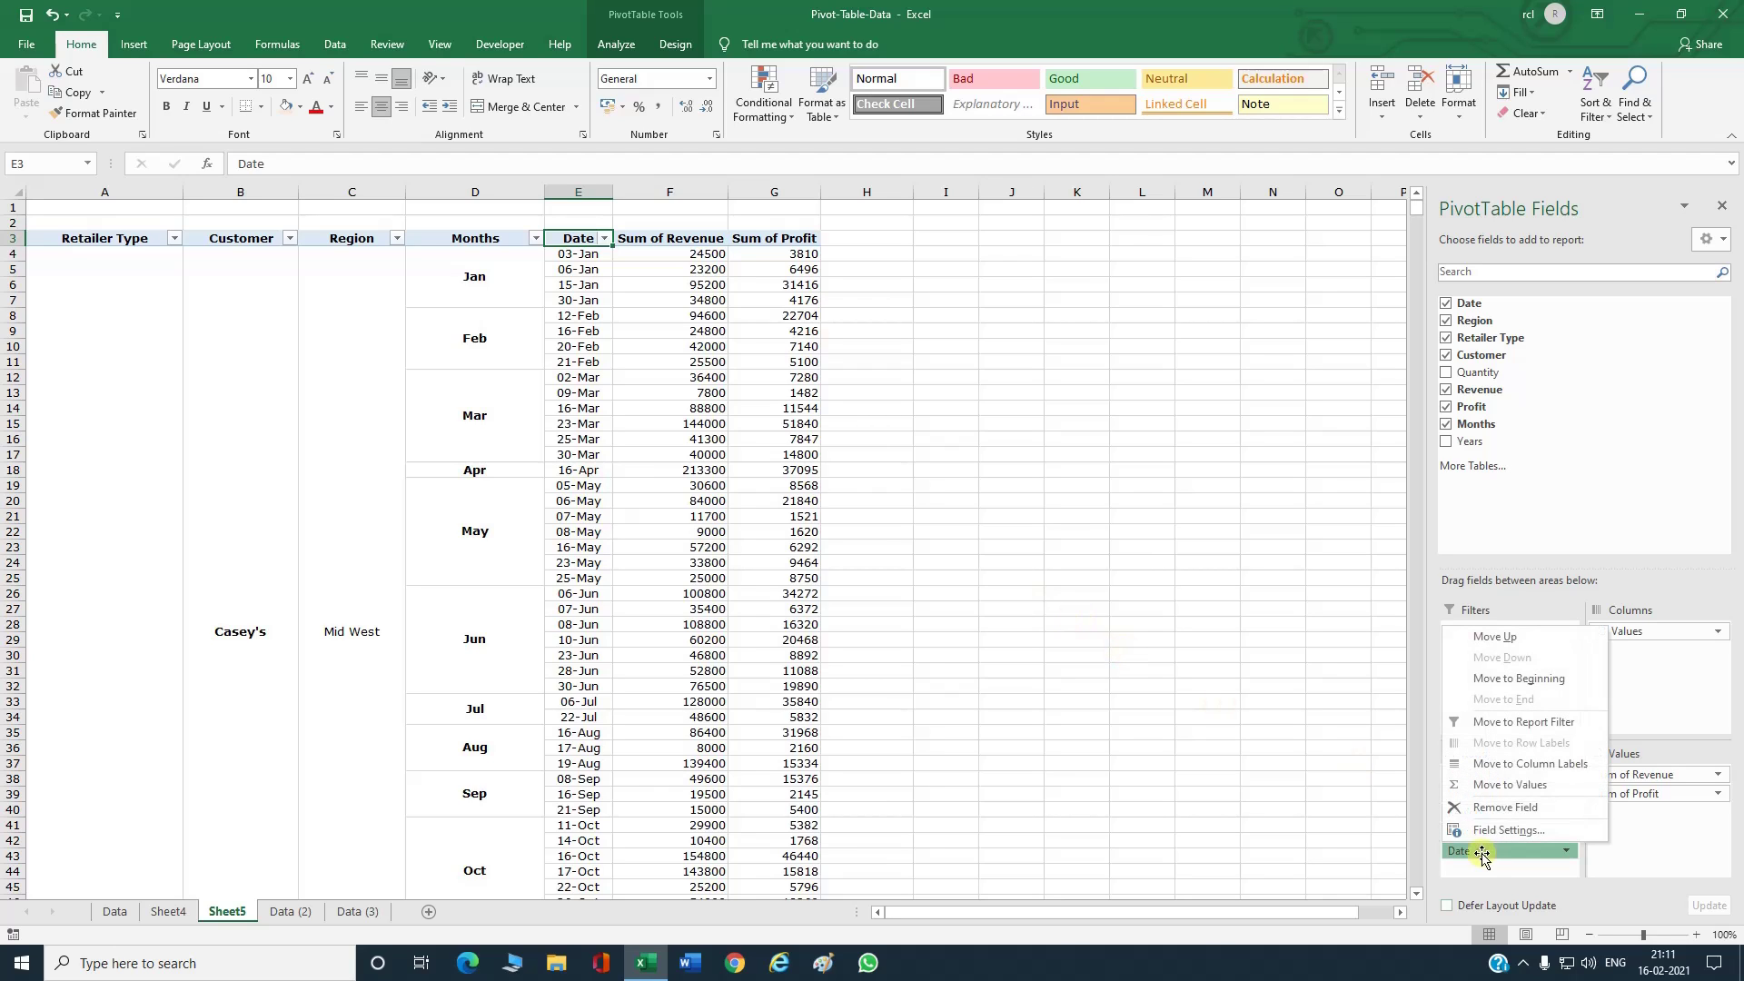
{"action": "left_click", "coordinate": [1490, 809]}
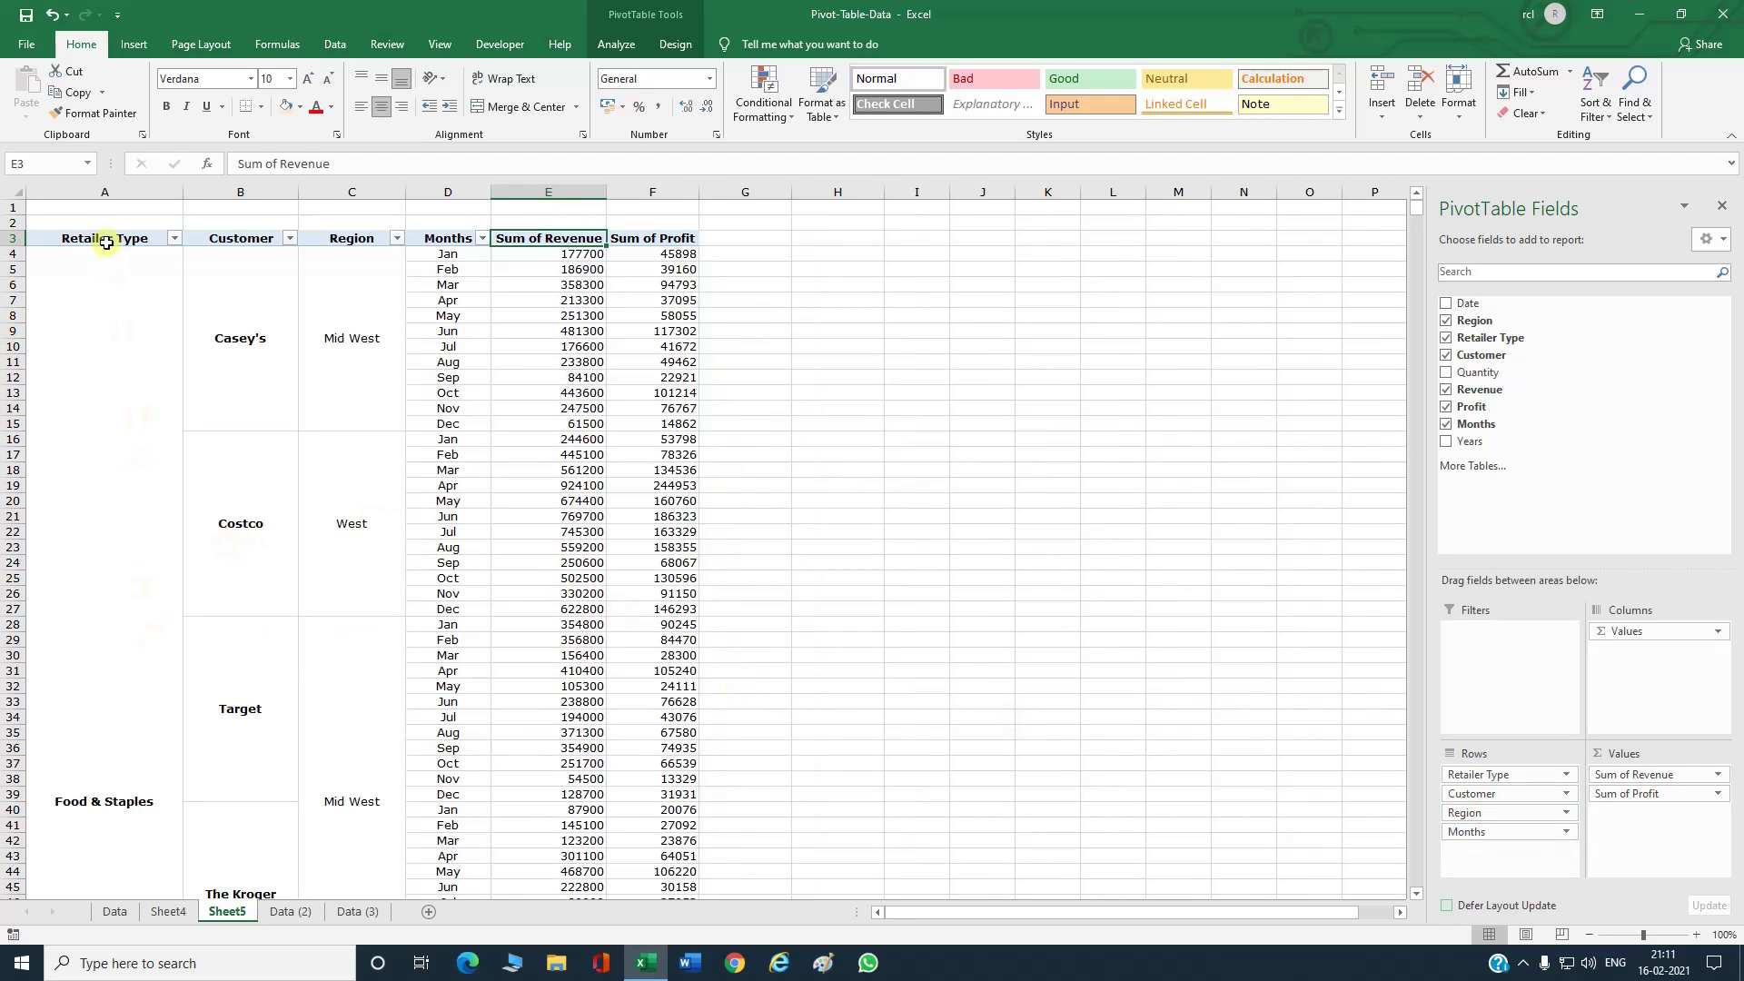
{"action": "left_click", "coordinate": [245, 307]}
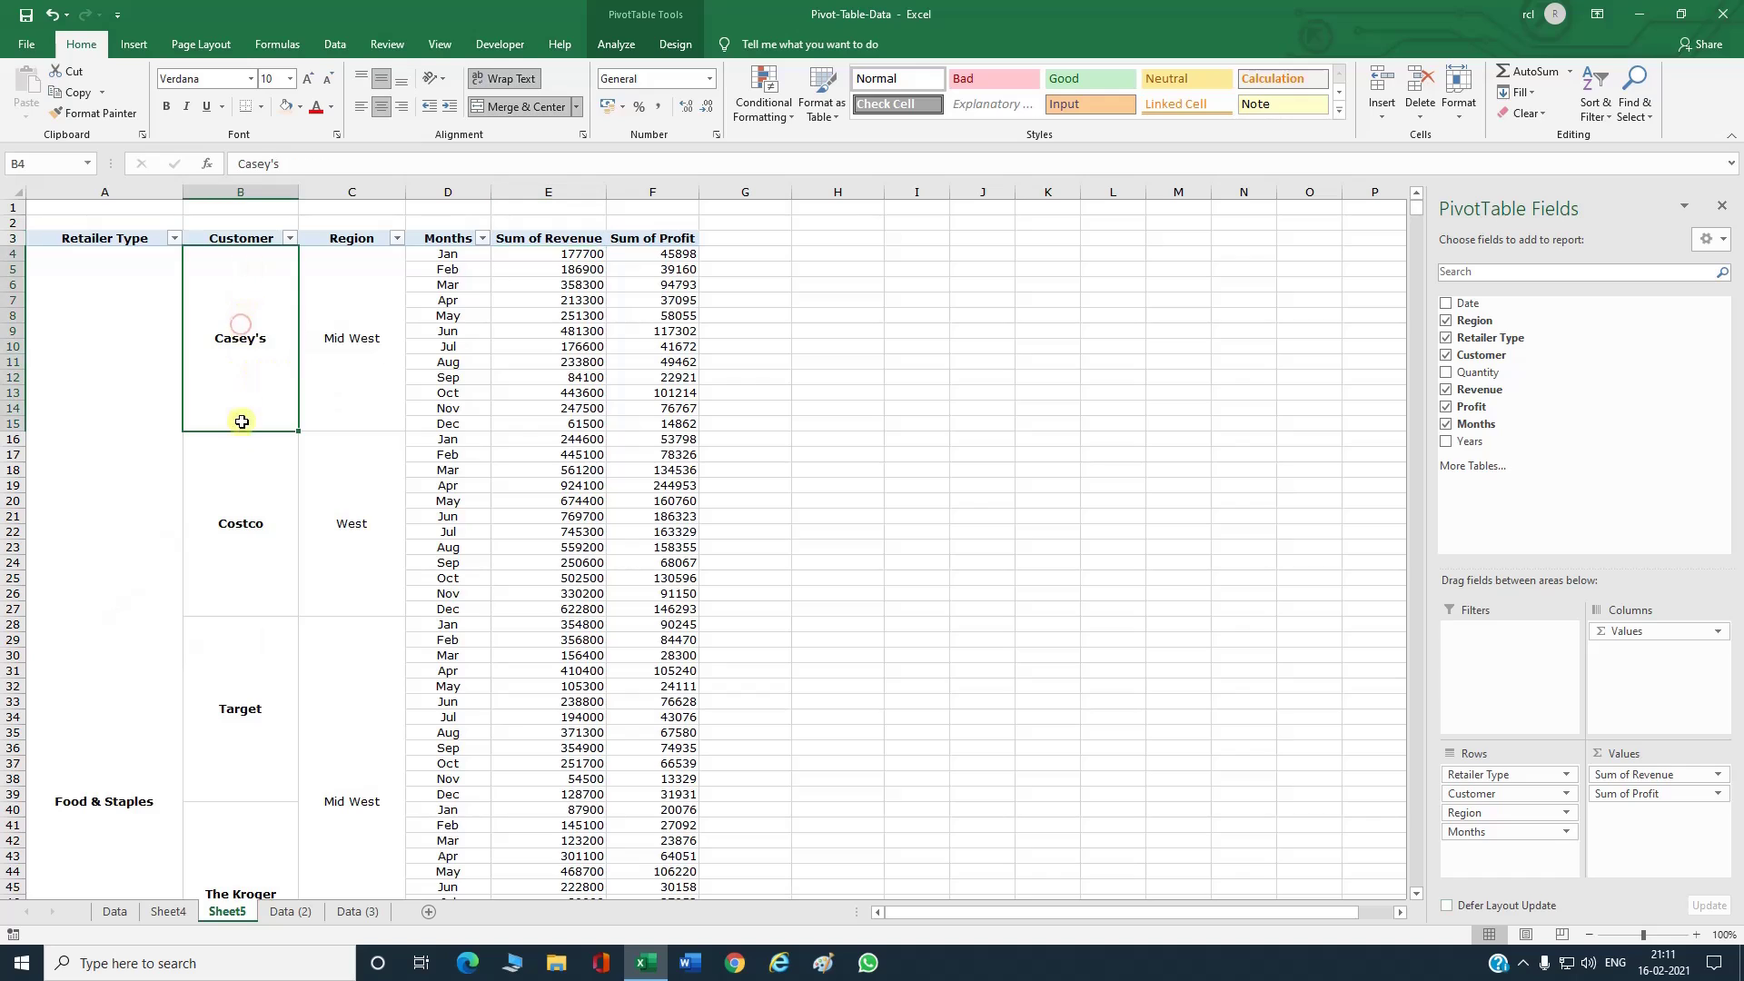
{"action": "left_click", "coordinate": [355, 356]}
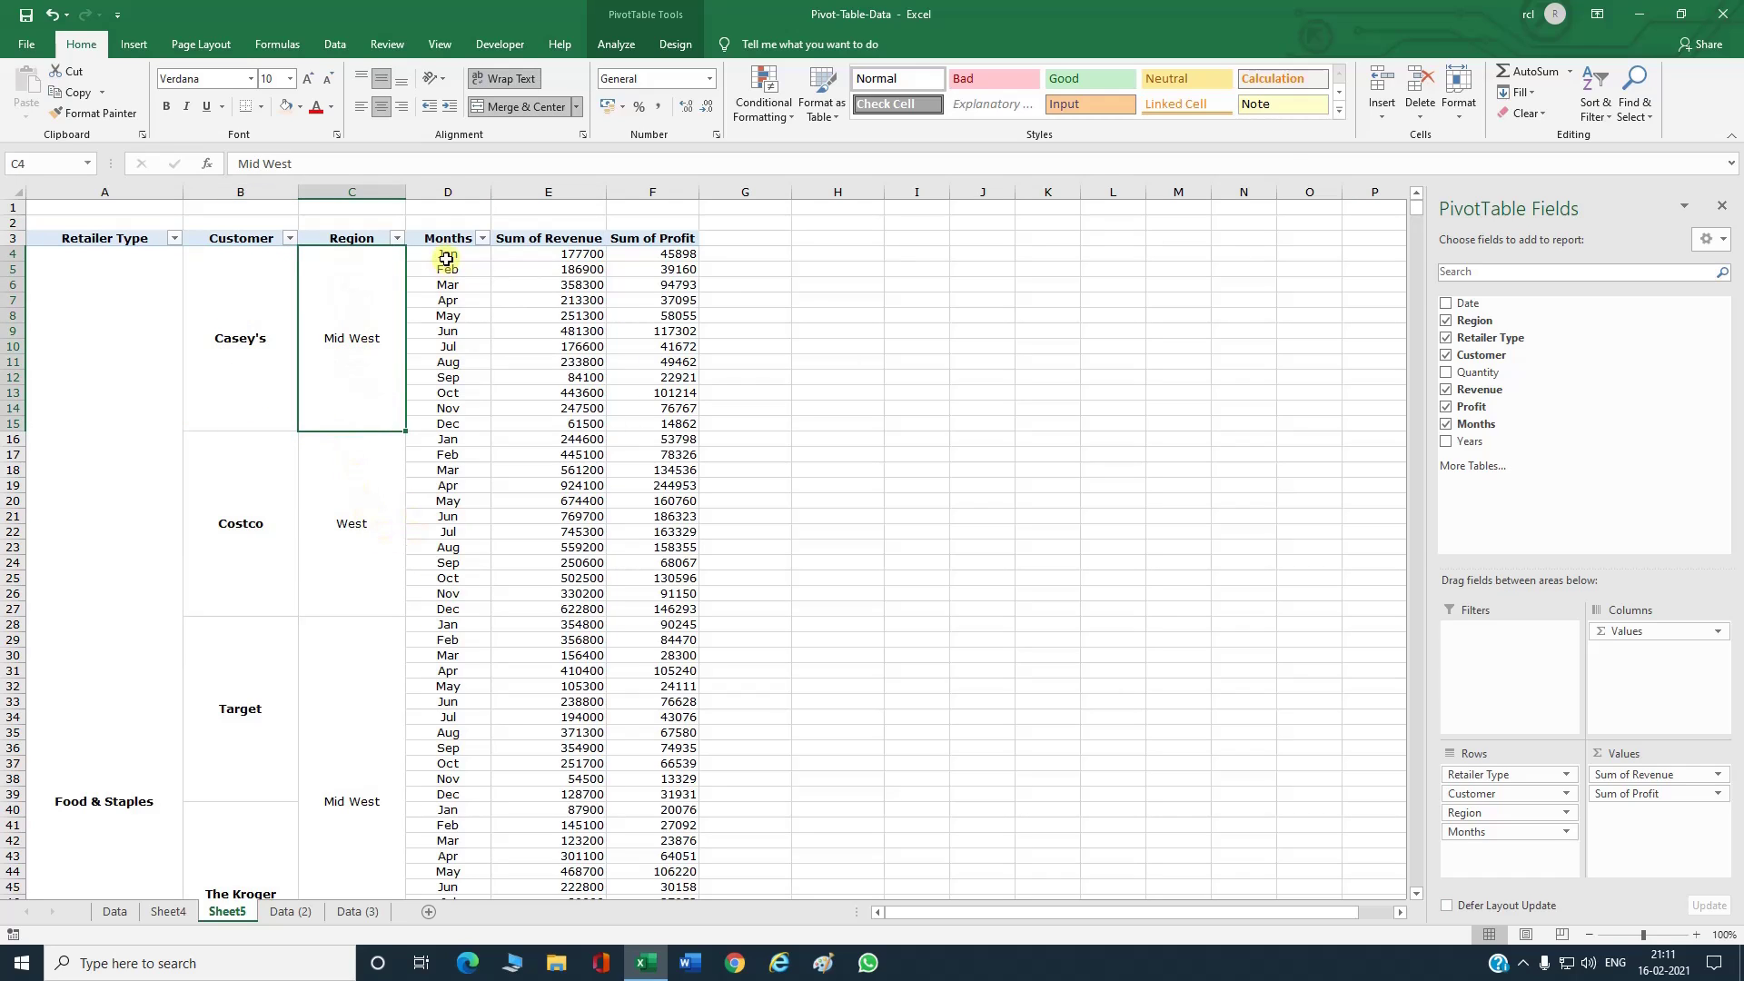
{"action": "left_click_drag", "start_coordinate": [449, 257], "coordinate": [450, 424]}
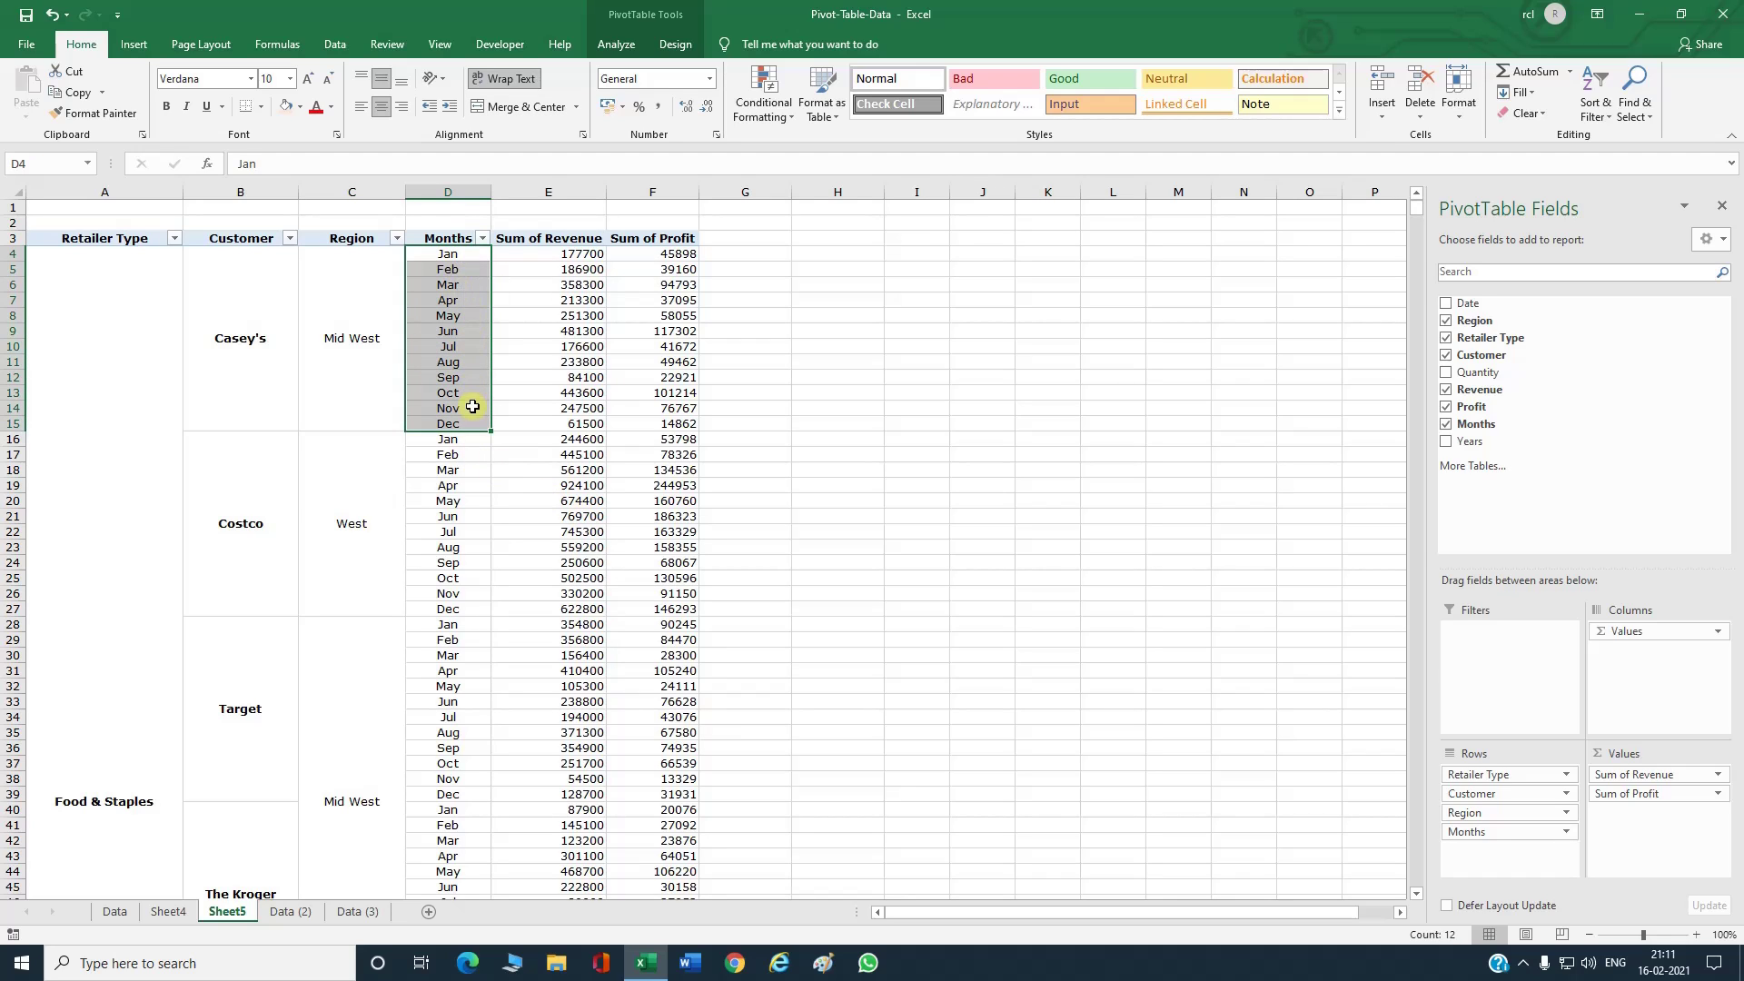
{"action": "left_click_drag", "start_coordinate": [455, 258], "coordinate": [451, 271]}
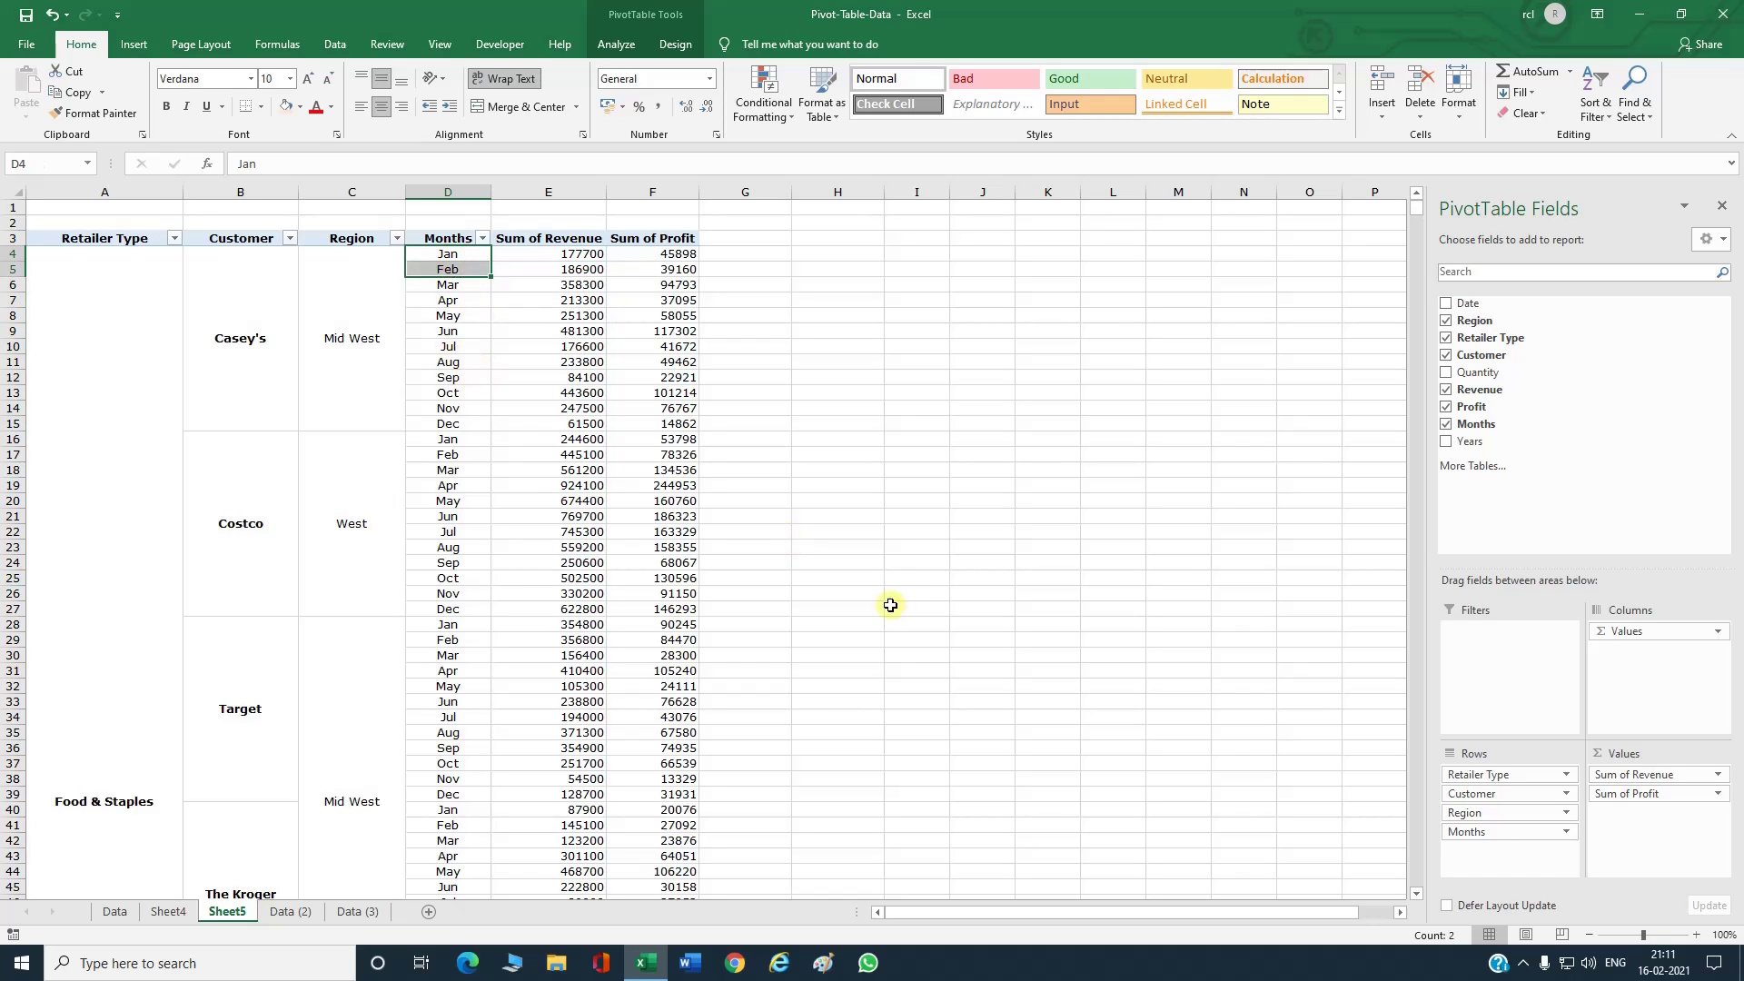
{"action": "left_click", "coordinate": [473, 348]}
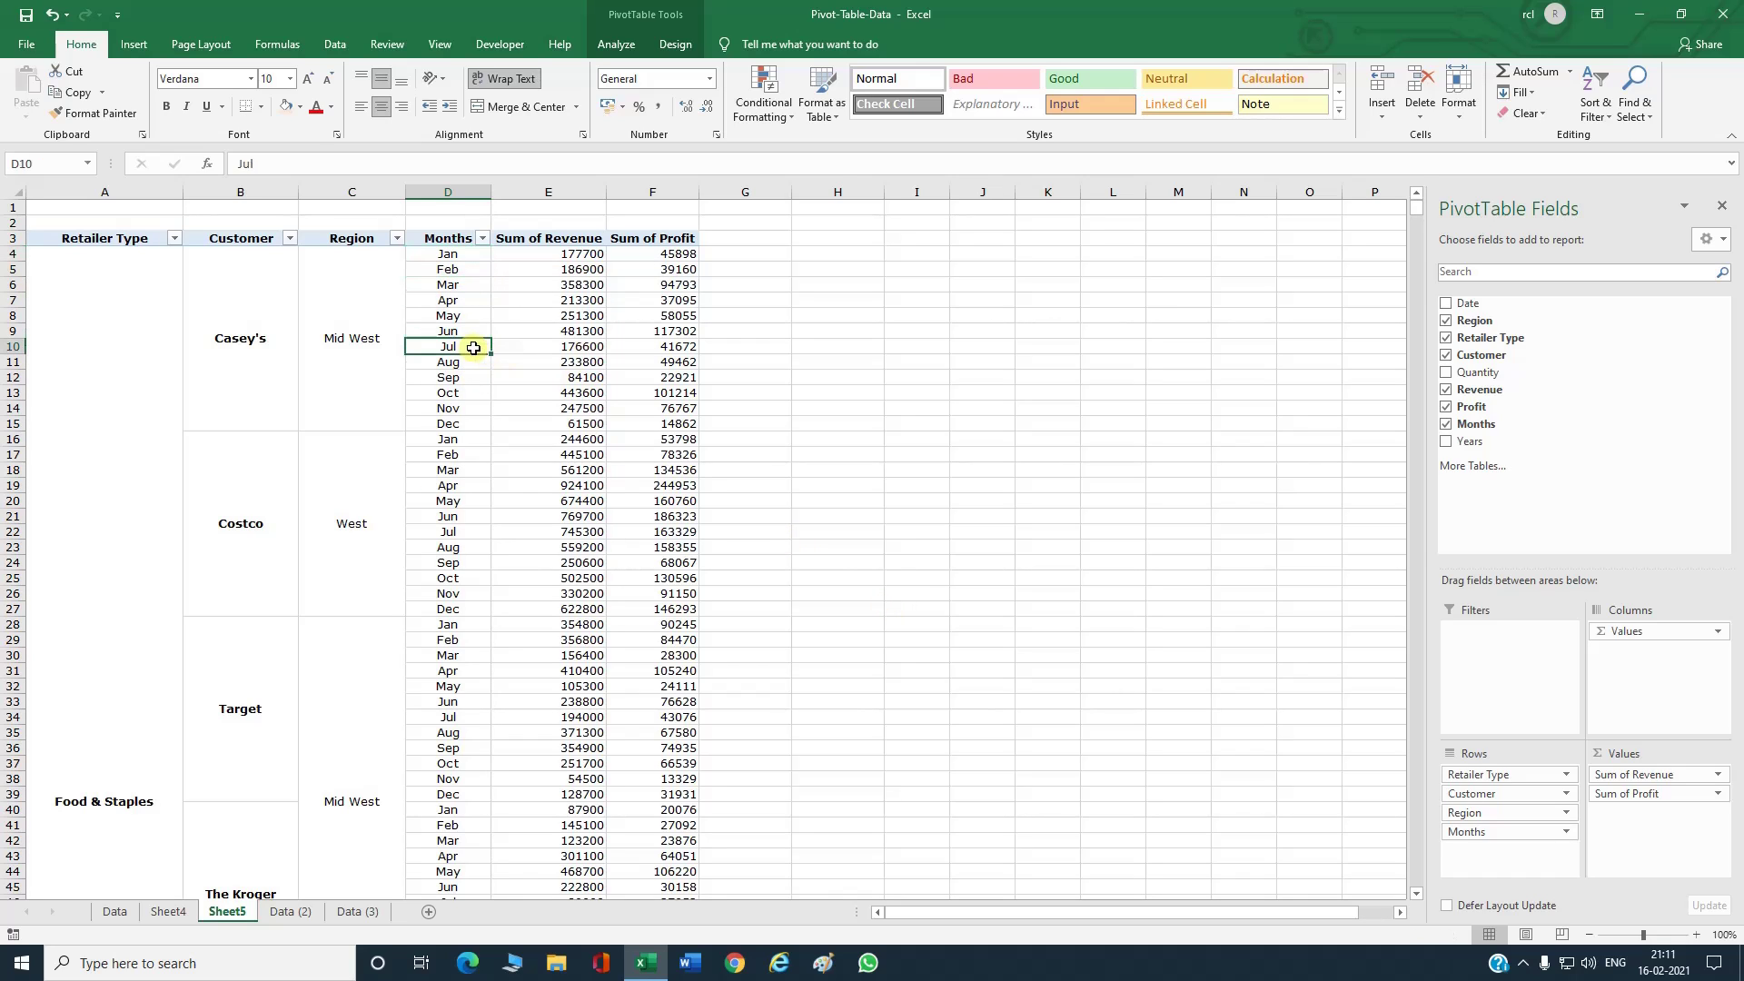
Step: Remove the Months field from the PivotTable's rows and widen the Region column
{"action": "left_click", "coordinate": [1464, 838]}
{"action": "left_click", "coordinate": [1490, 788]}
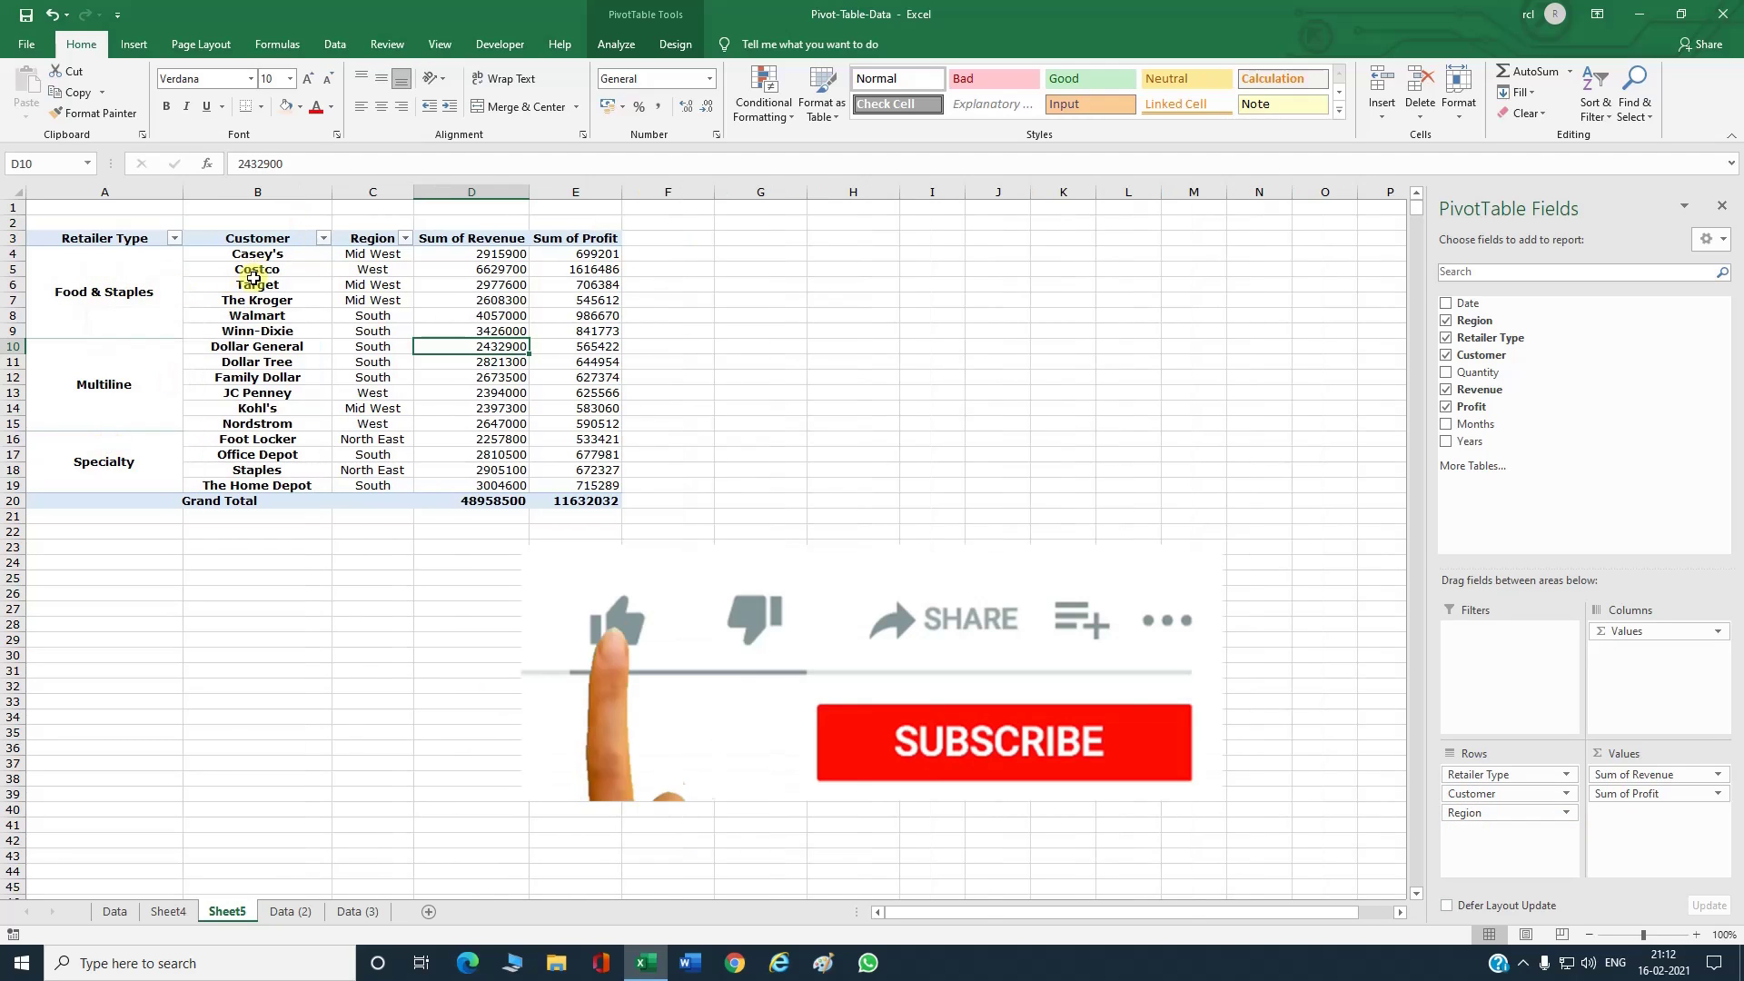
{"action": "left_click_drag", "start_coordinate": [413, 197], "coordinate": [450, 198]}
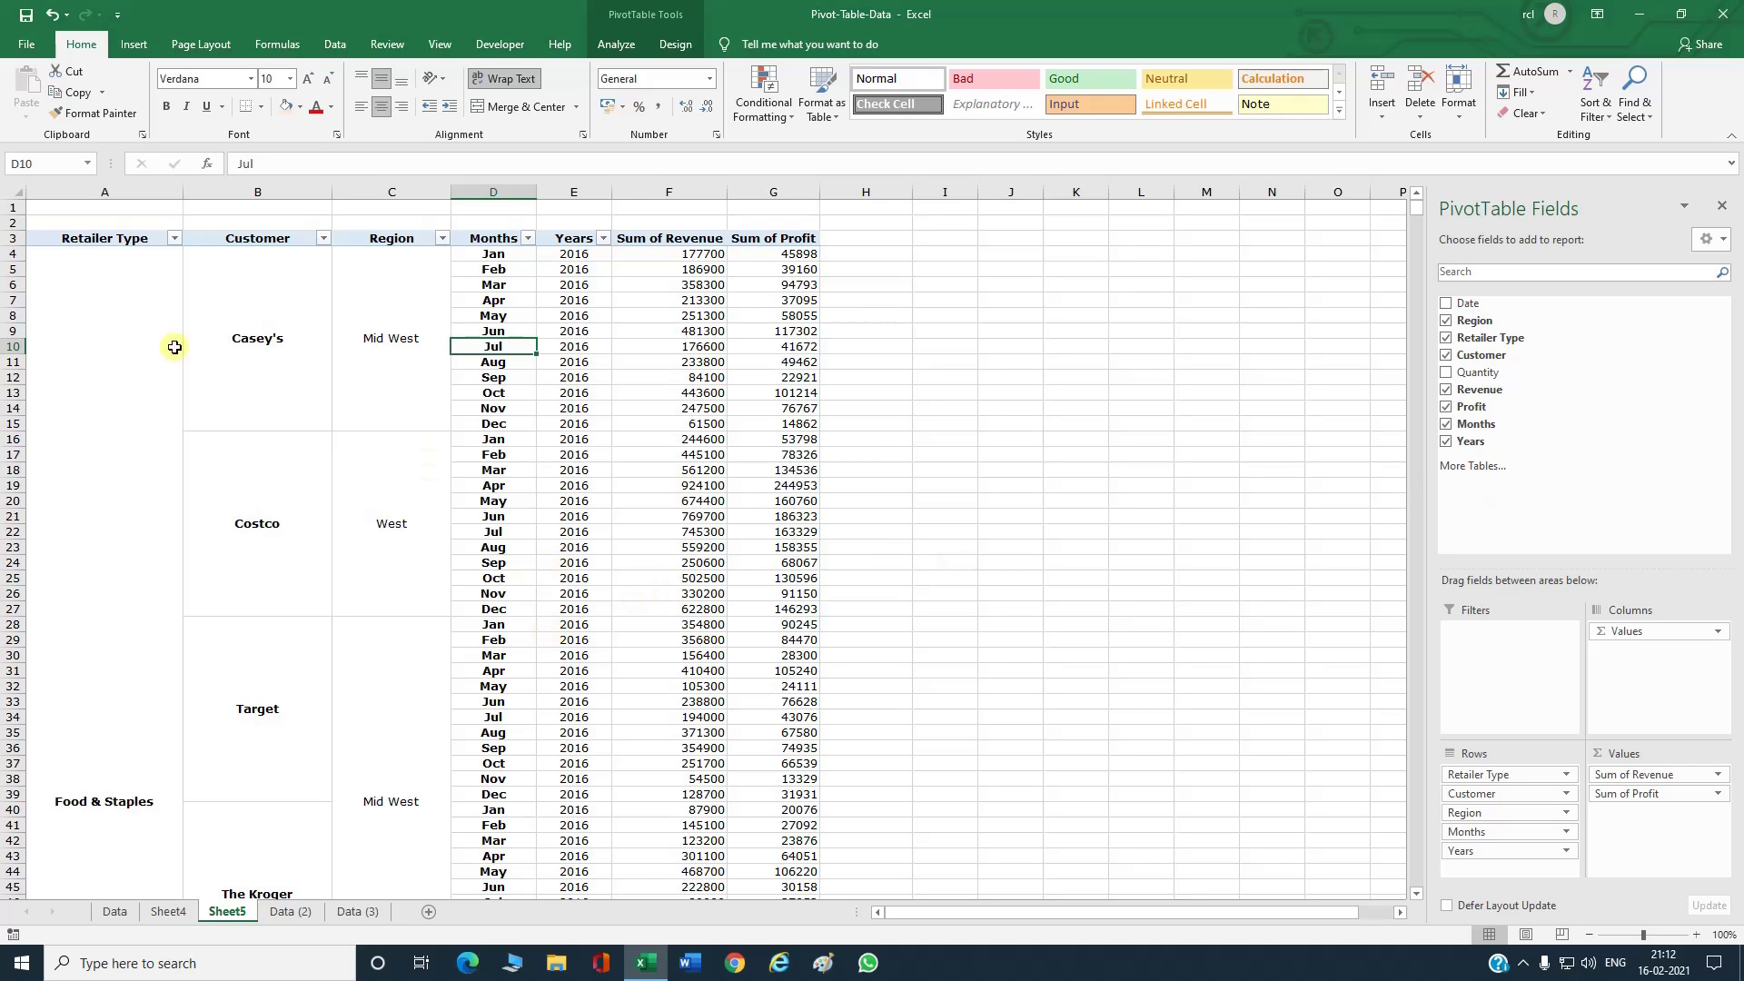
Step: Go to the last cell of the PivotTable to view the Grand Total row
{"action": "key", "text": "ctrl+End"}
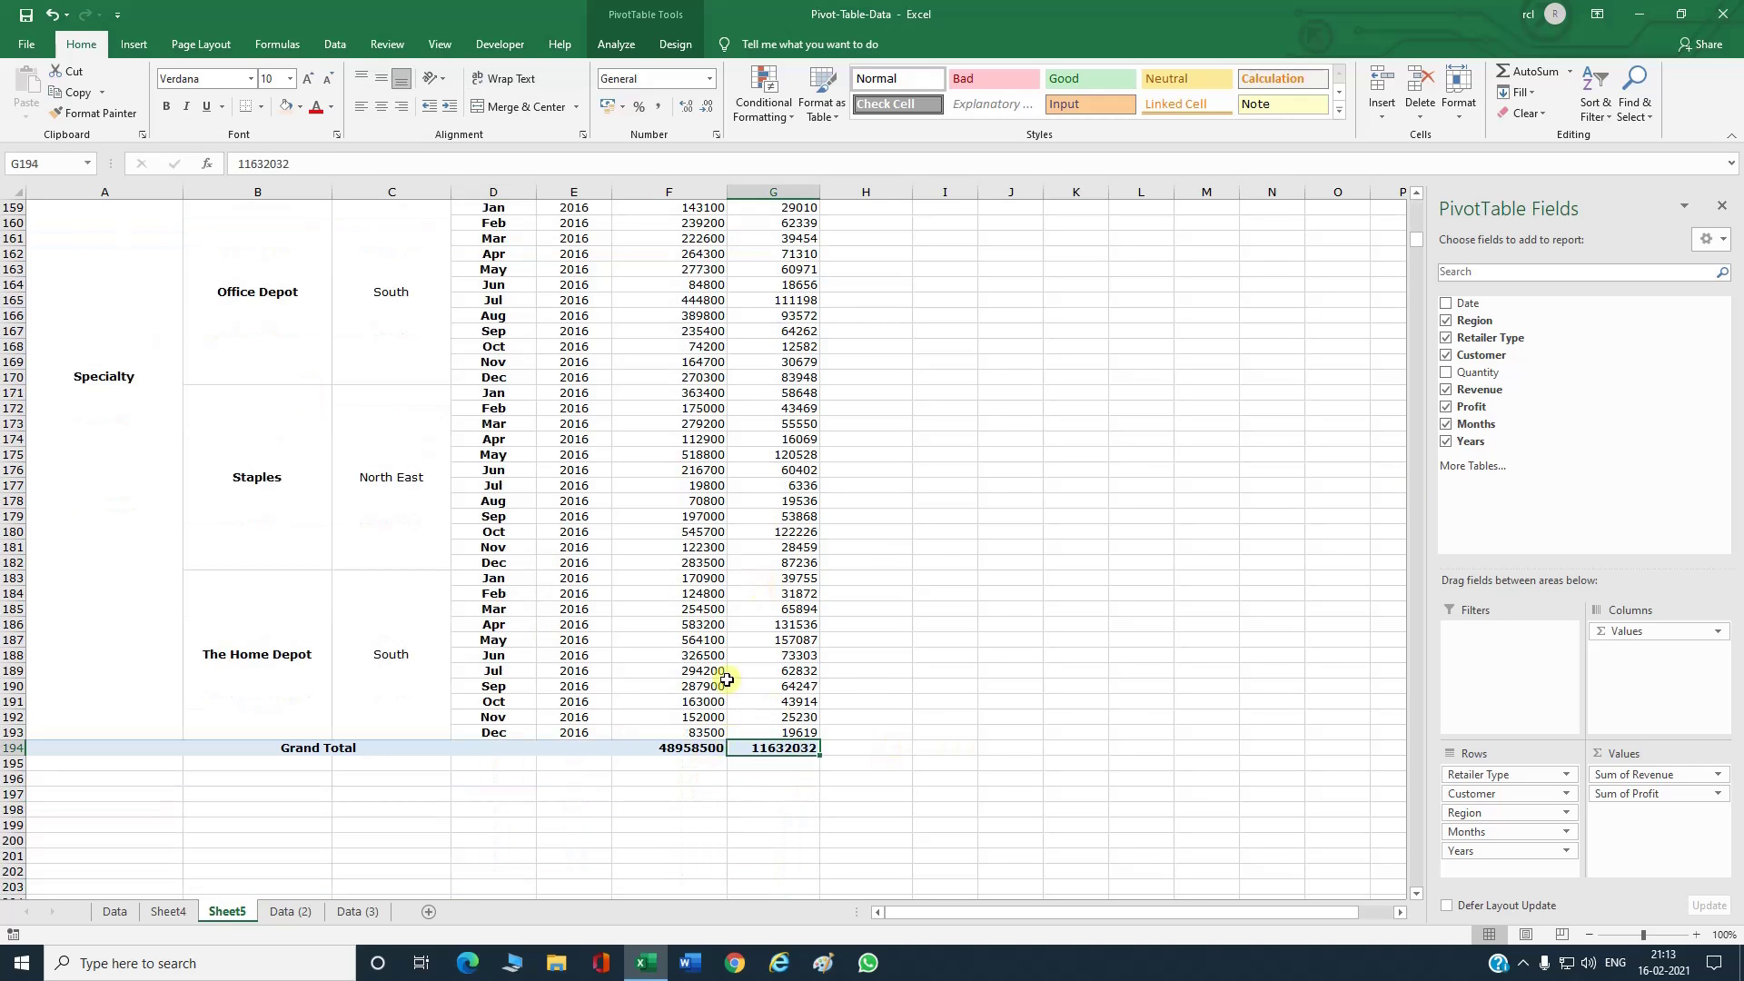
Step: Turn on subtotals for the PivotTable's Customer field and look over the customer total rows
{"action": "scroll", "coordinate": [727, 680], "scroll_direction": "up", "scroll_amount": 2}
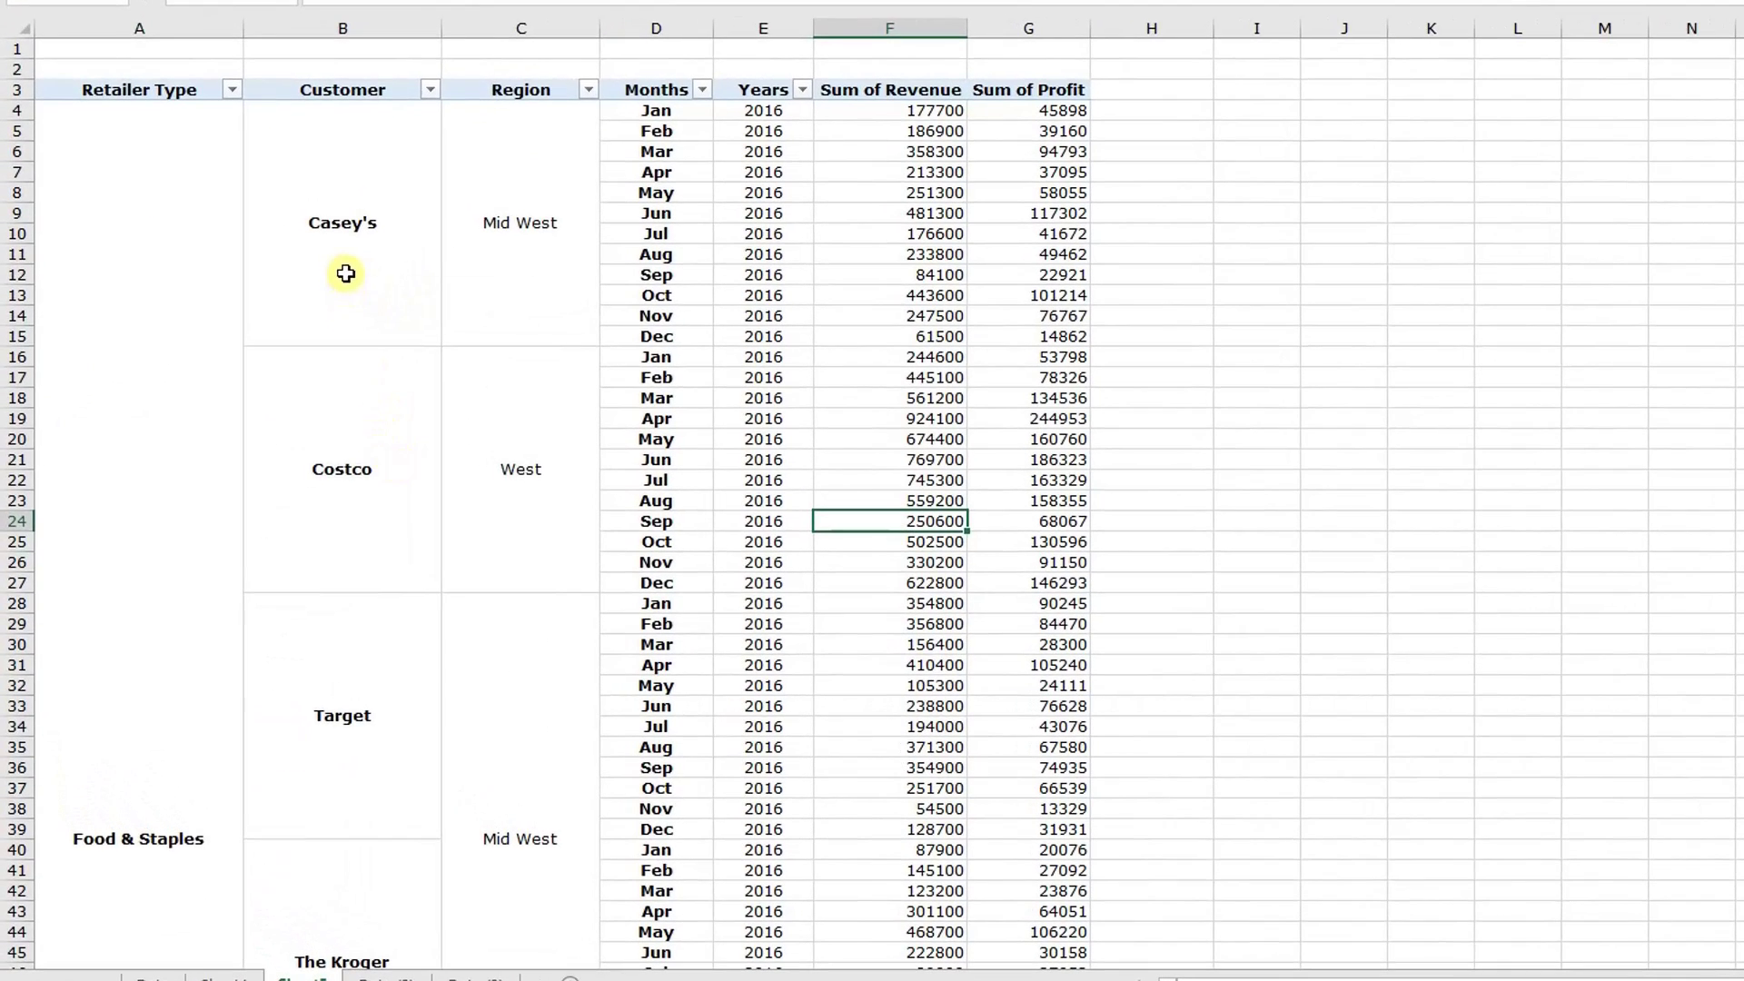
{"action": "left_click", "coordinate": [345, 274]}
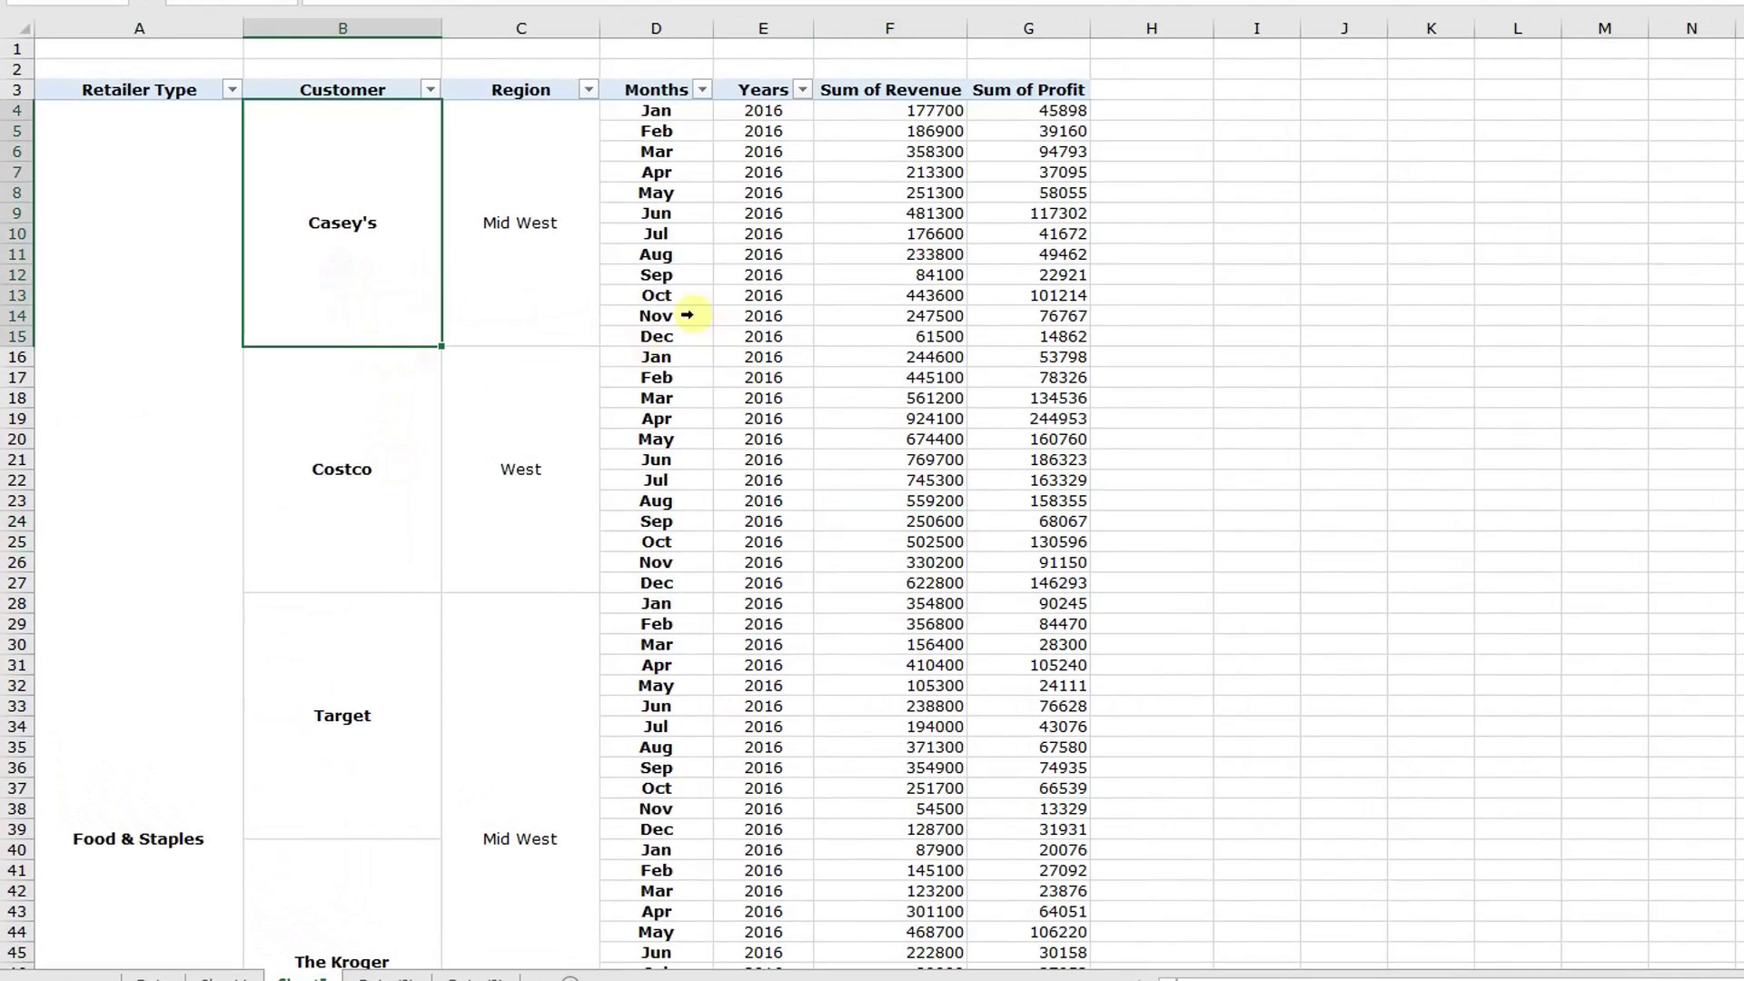
{"action": "right_click", "coordinate": [339, 245]}
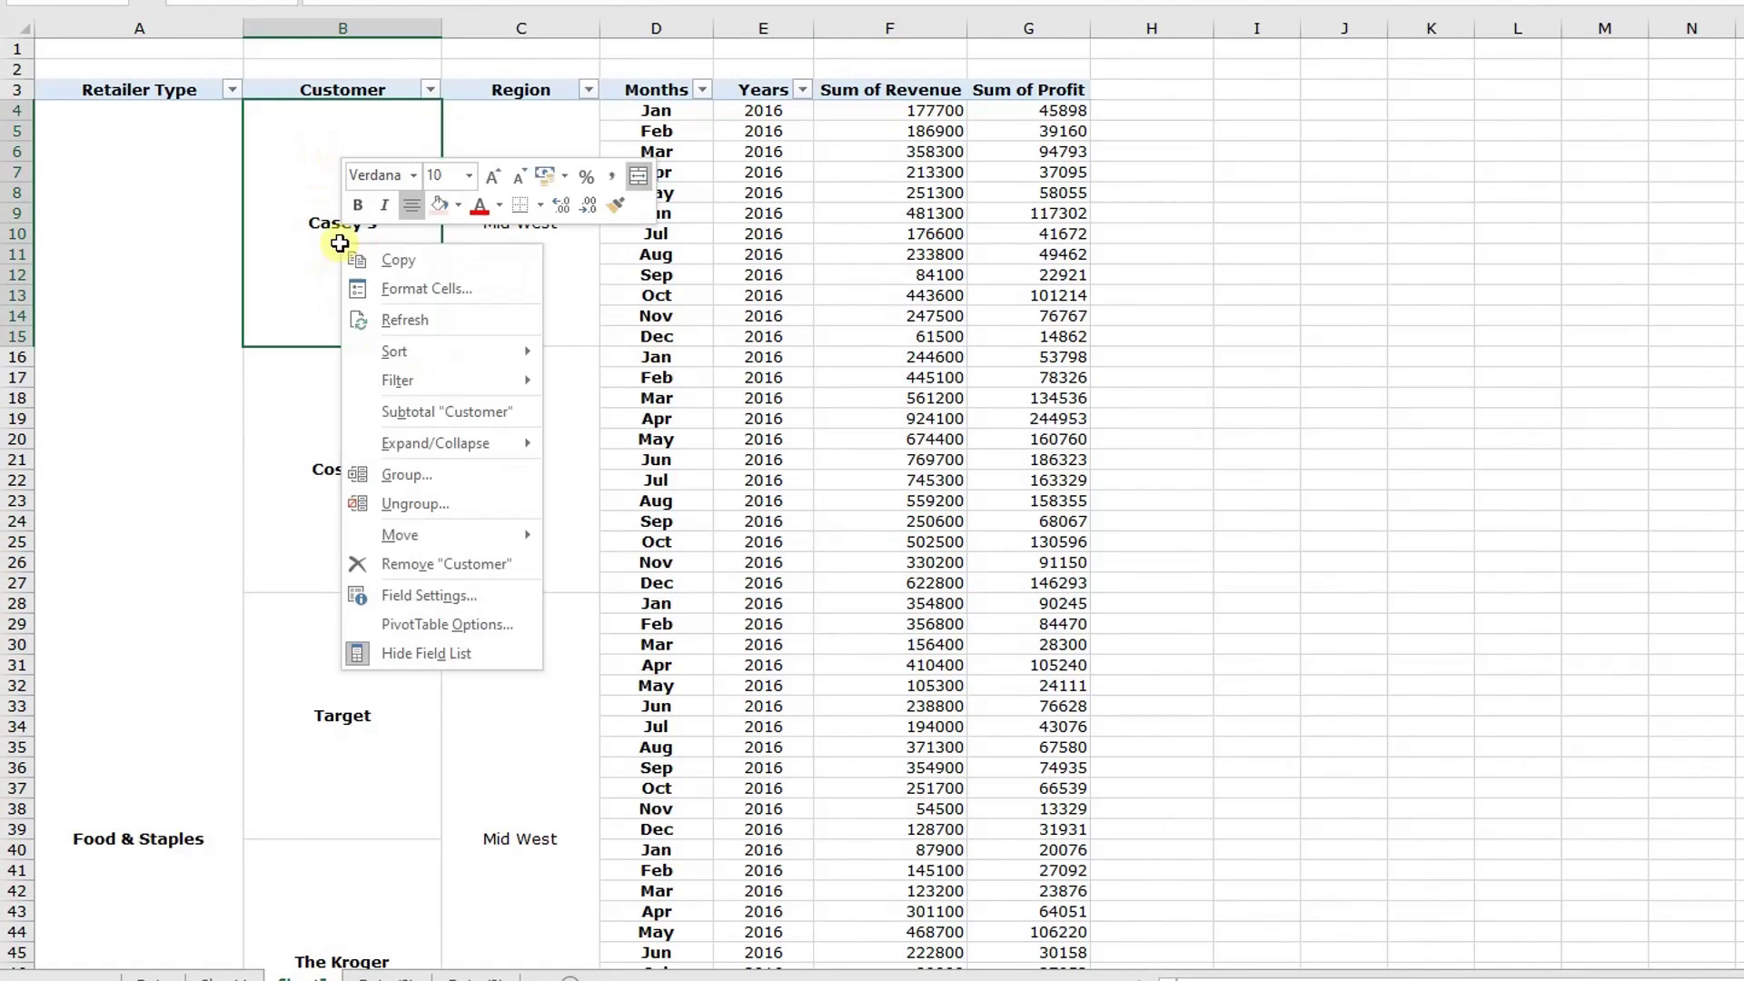
{"action": "left_click", "coordinate": [398, 414]}
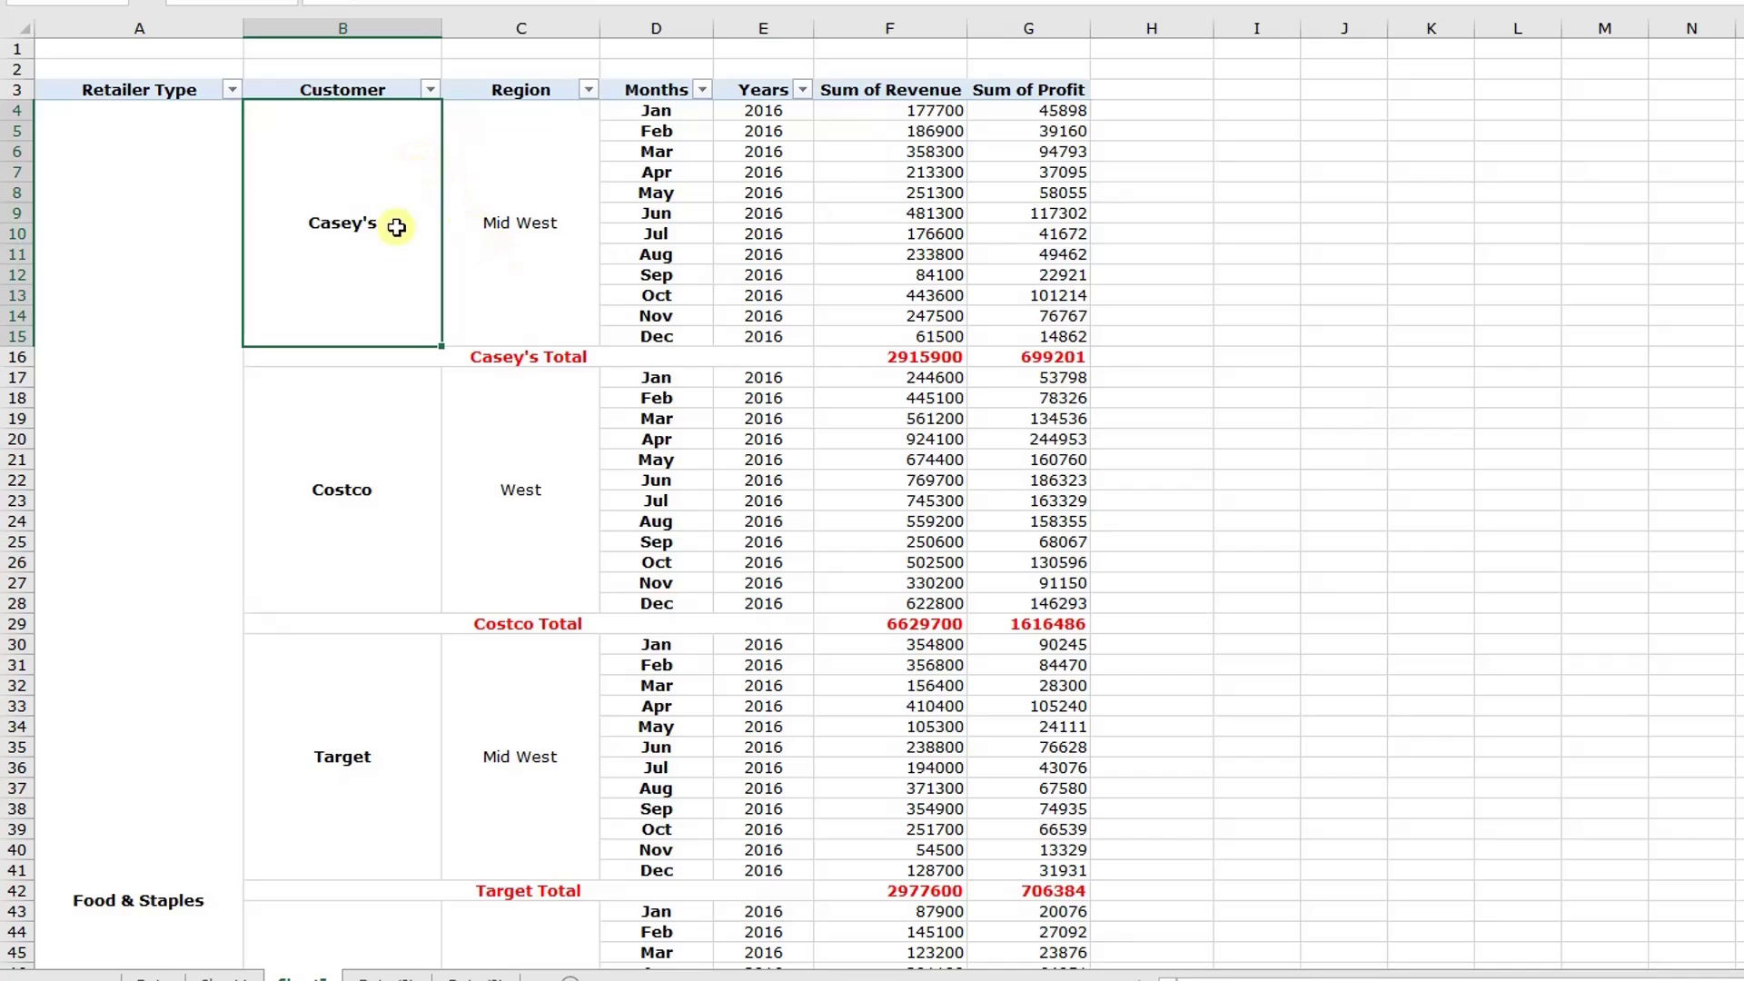
{"action": "scroll", "coordinate": [156, 479], "scroll_direction": "down", "scroll_amount": 2}
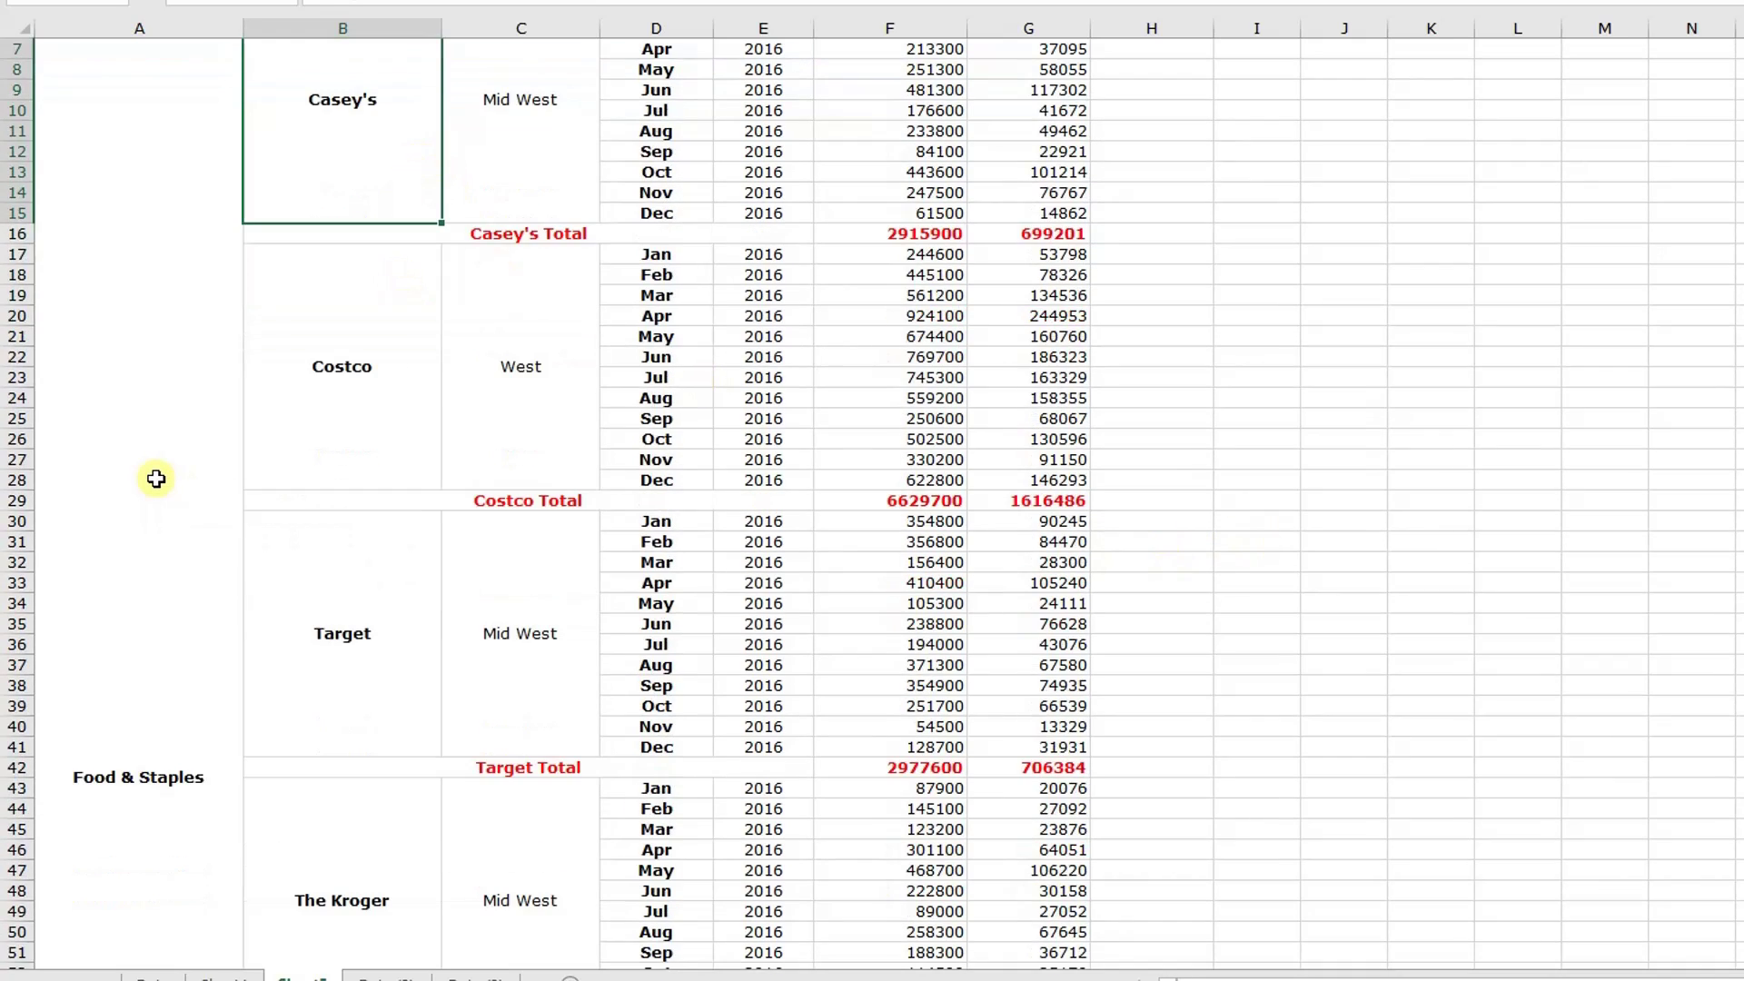
{"action": "scroll", "coordinate": [156, 478], "scroll_direction": "up", "scroll_amount": 2}
{"action": "scroll", "coordinate": [156, 479], "scroll_direction": "down", "scroll_amount": 2}
Step: Turn on subtotals for the Retailer Type field and check the Food & Staples Total row and the customer totals
{"action": "left_click", "coordinate": [145, 391]}
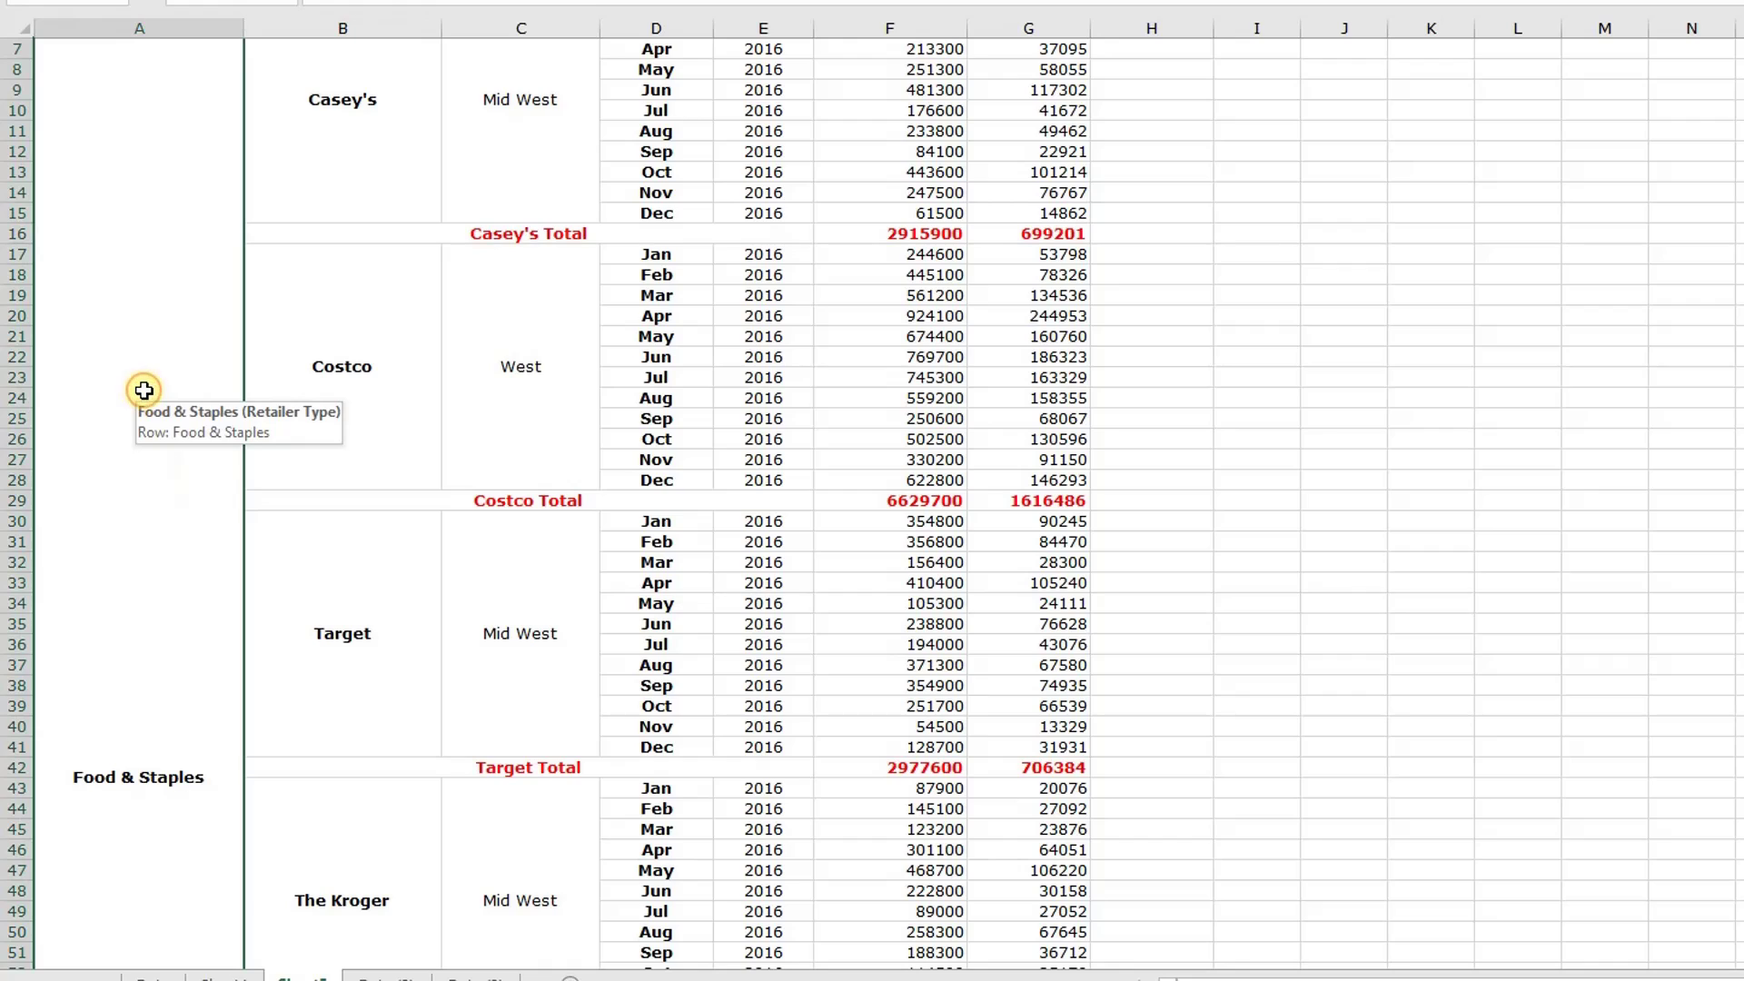
{"action": "scroll", "coordinate": [145, 391], "scroll_direction": "up", "scroll_amount": 2}
{"action": "right_click", "coordinate": [134, 311]}
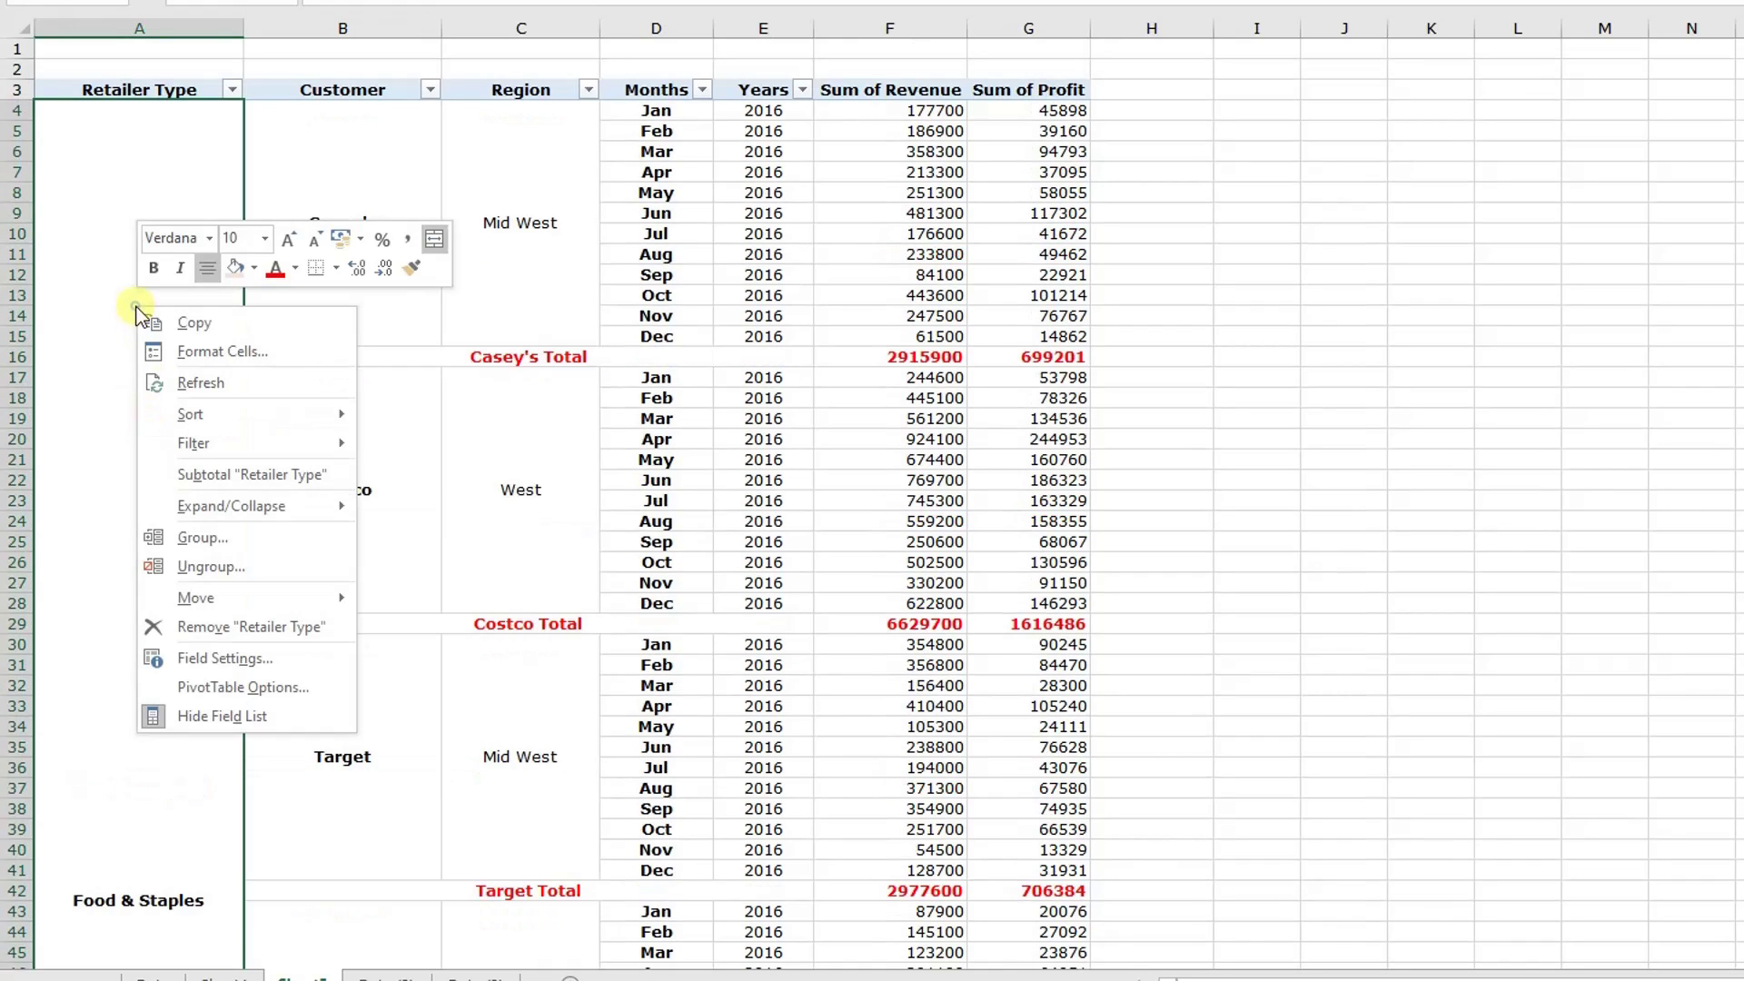
{"action": "left_click", "coordinate": [211, 467]}
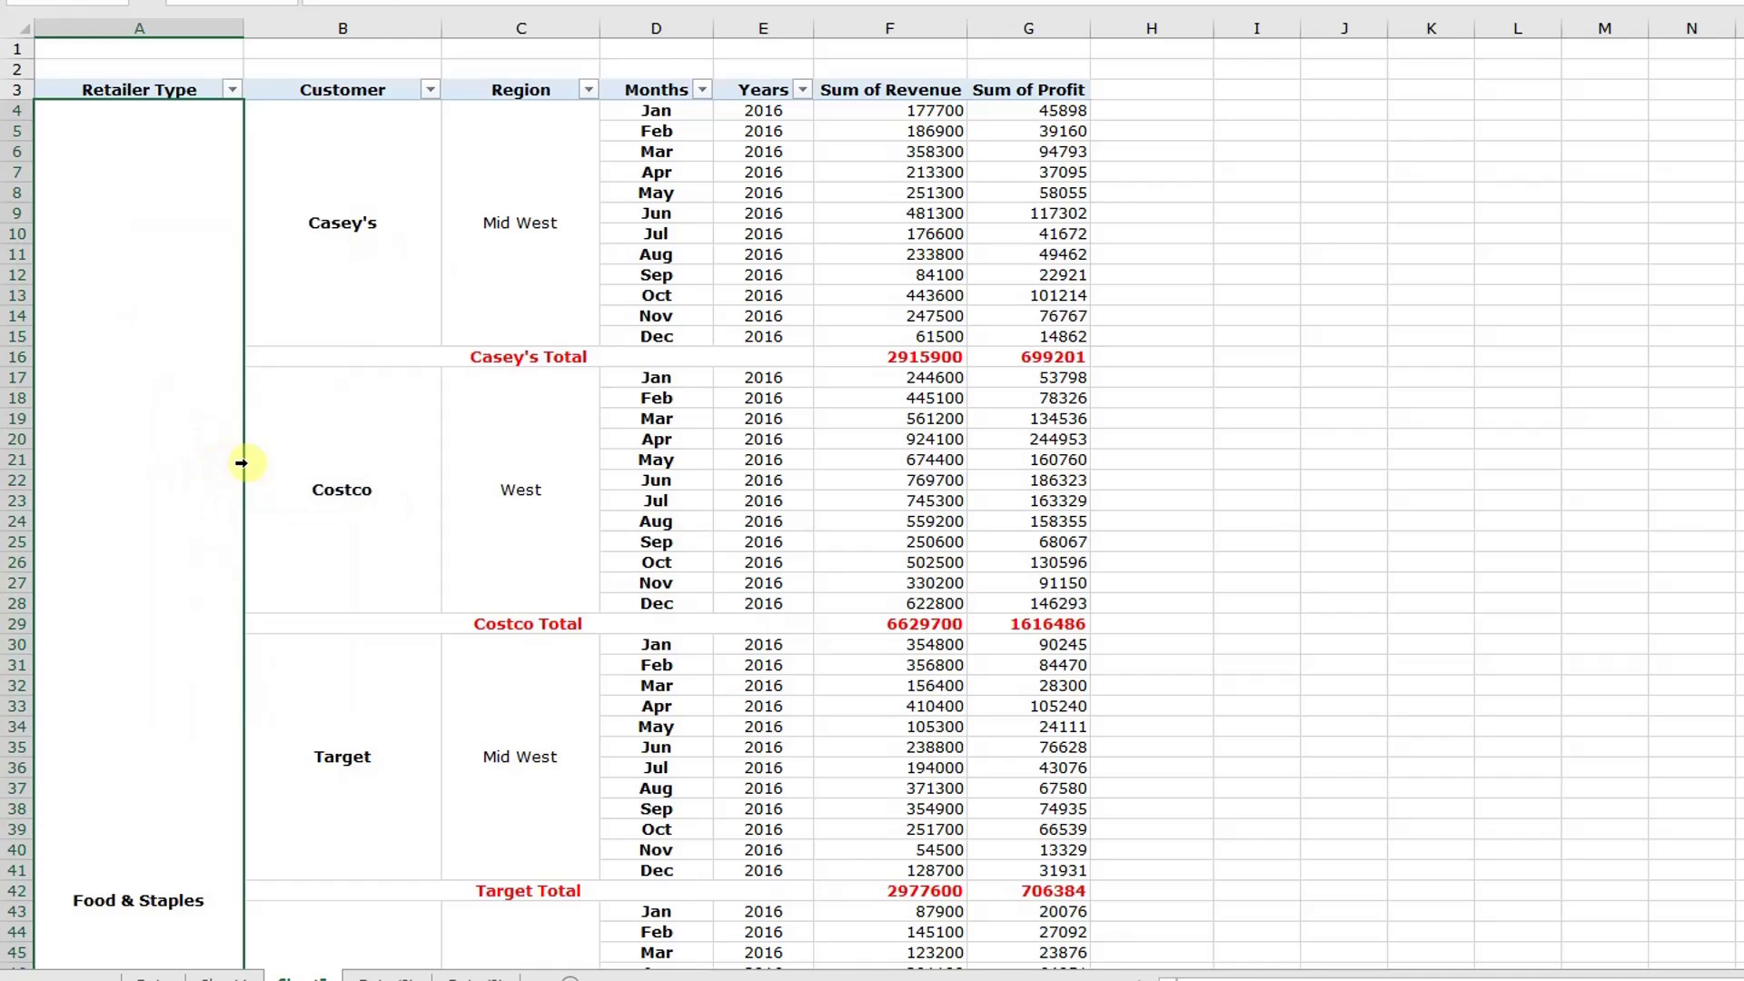
{"action": "scroll", "coordinate": [241, 463], "scroll_direction": "down", "scroll_amount": 4}
{"action": "scroll", "coordinate": [240, 463], "scroll_direction": "down", "scroll_amount": 12}
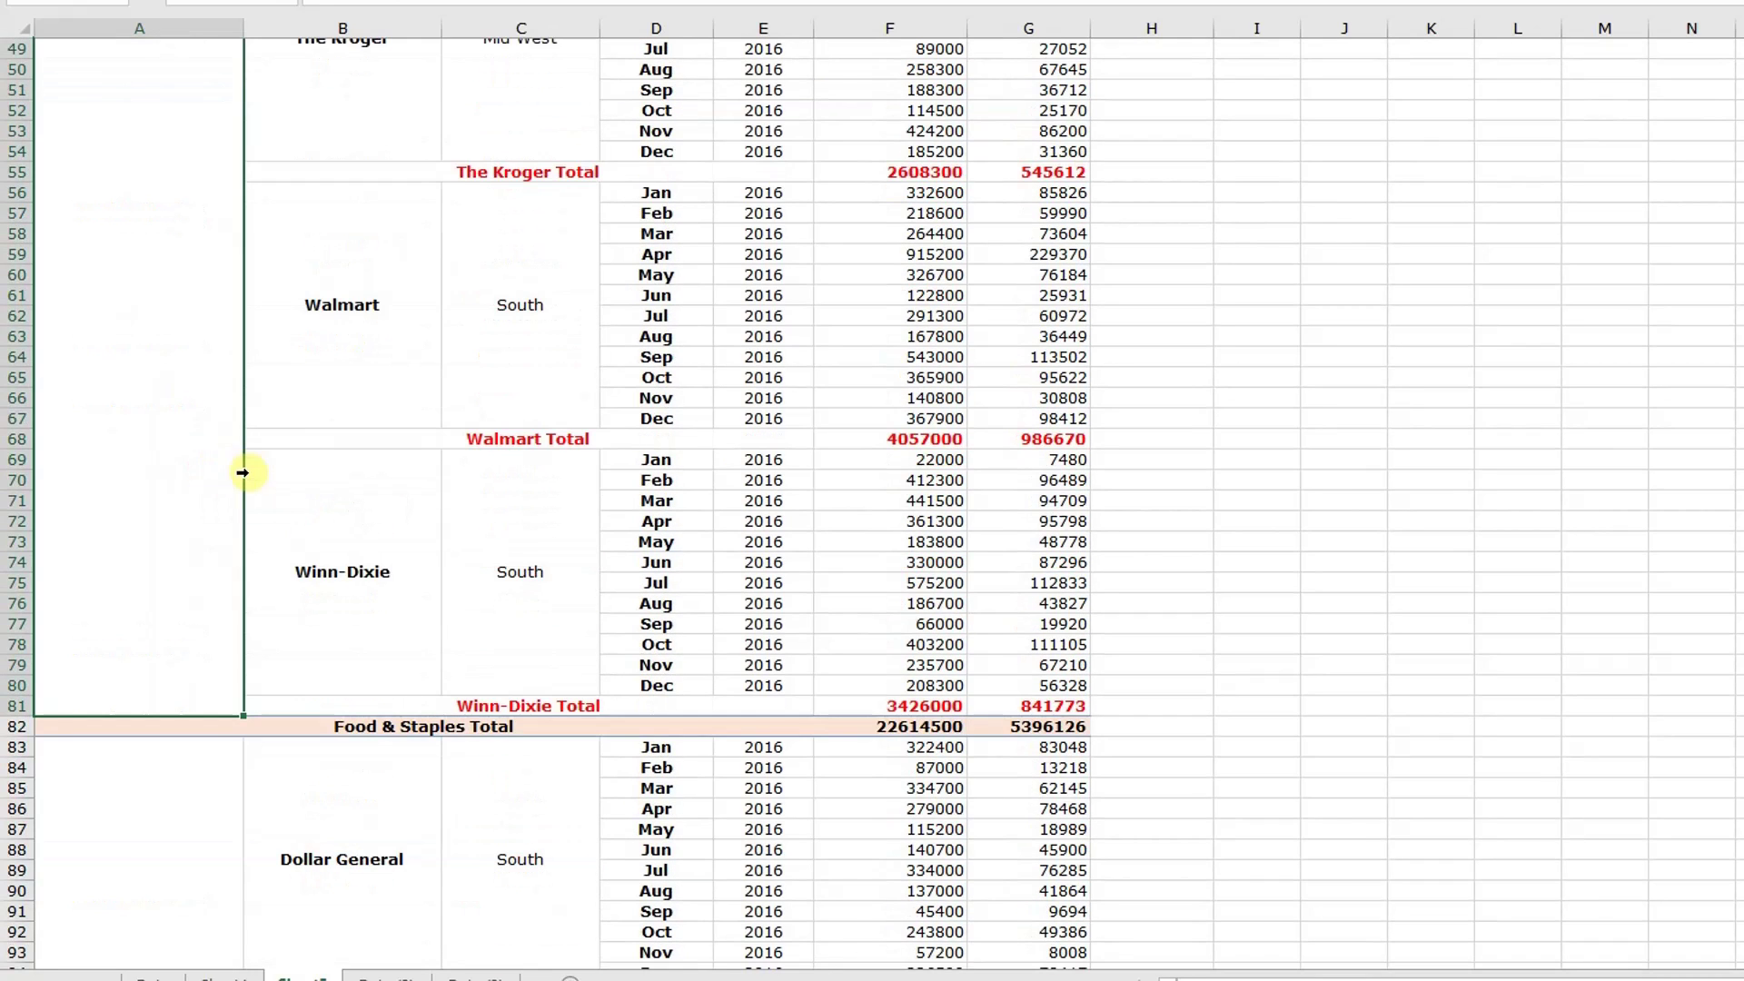
{"action": "left_click", "coordinate": [432, 731]}
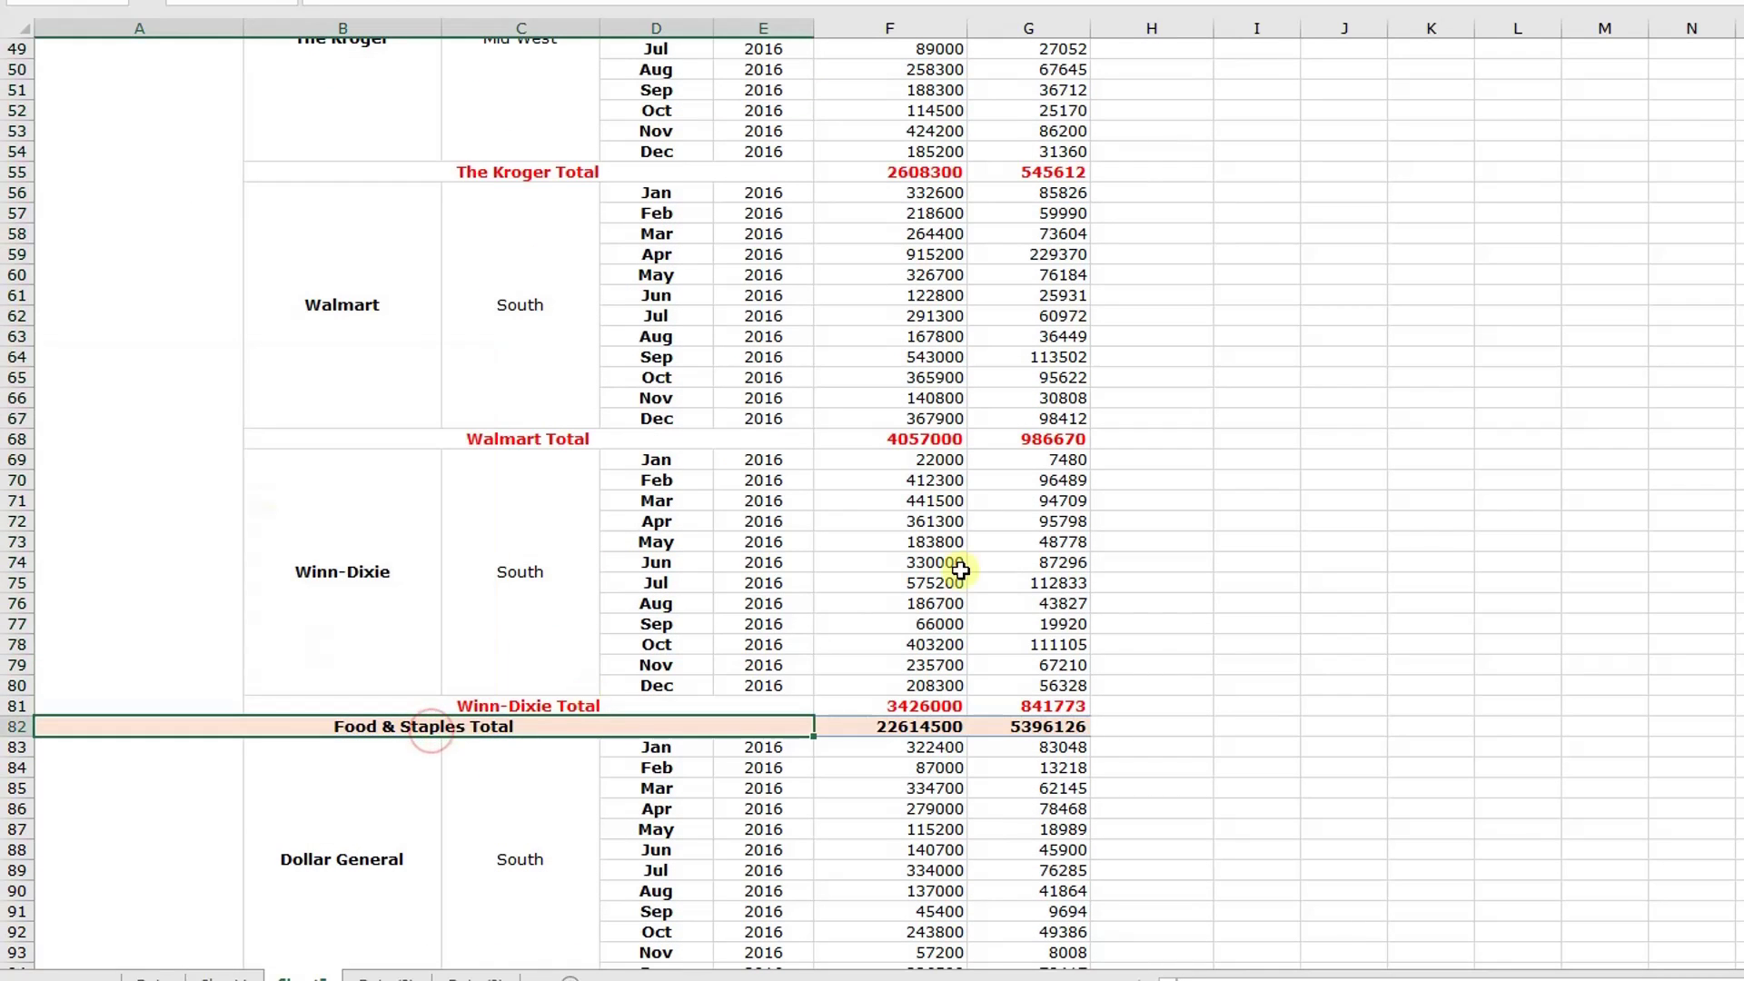
{"action": "scroll", "coordinate": [960, 570], "scroll_direction": "up", "scroll_amount": 12}
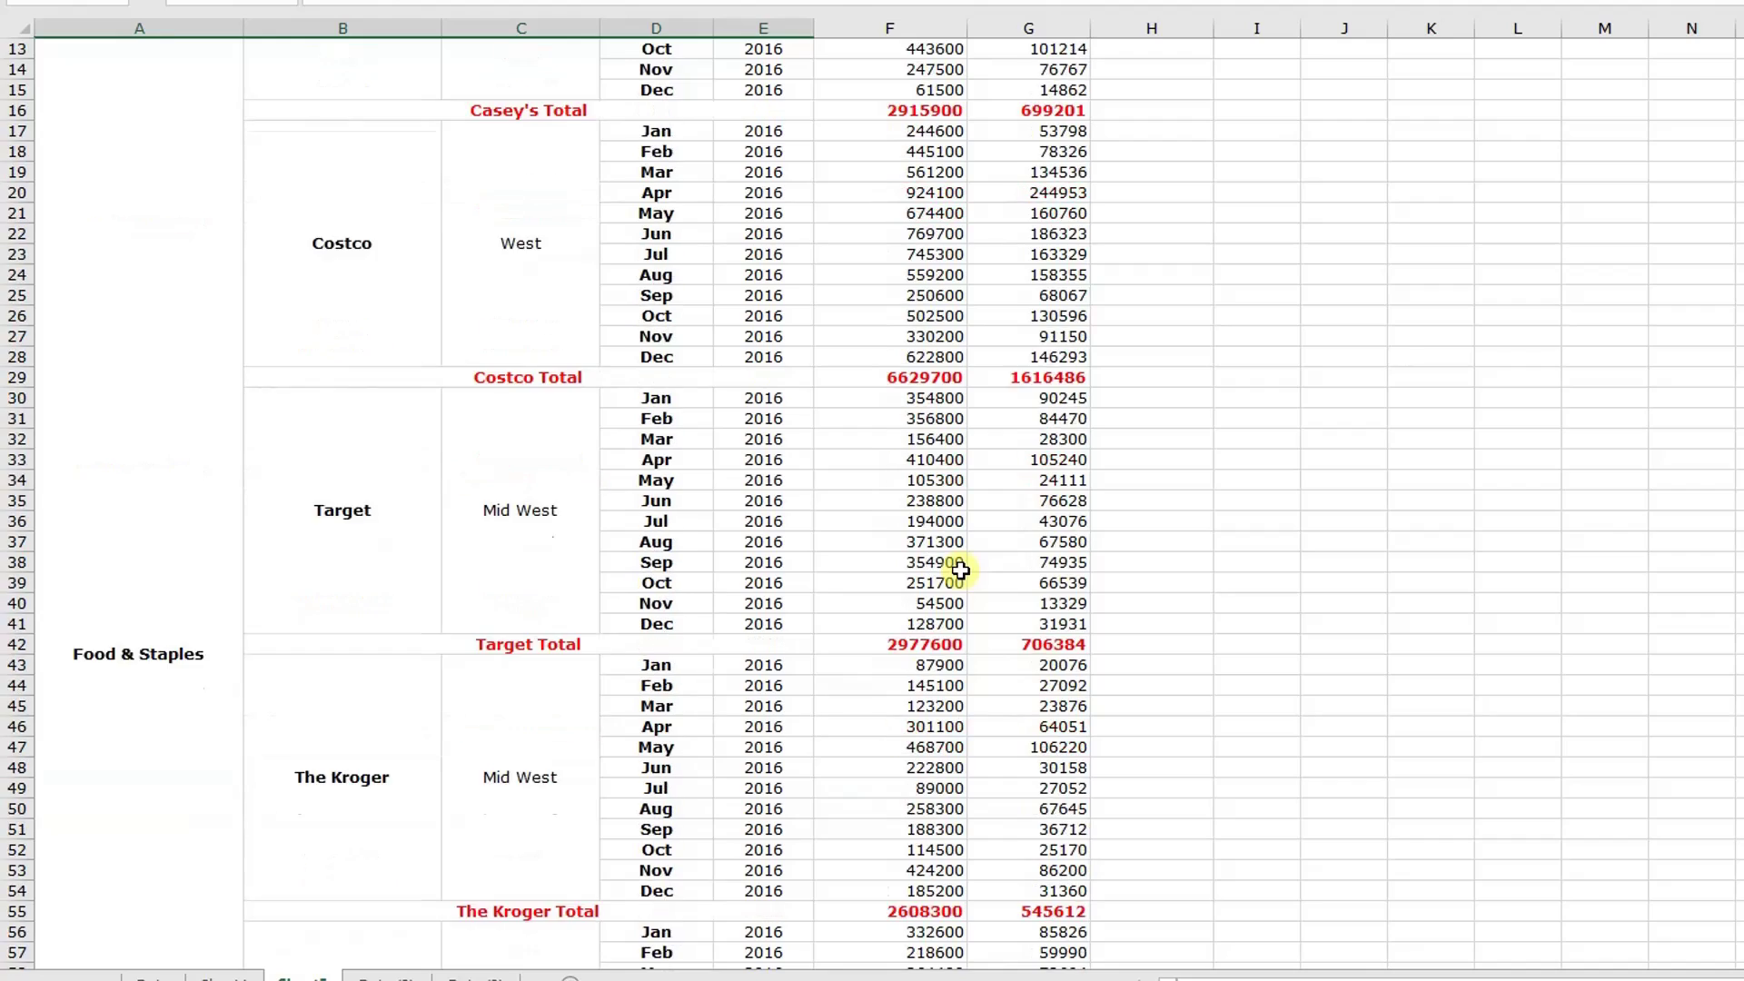
{"action": "scroll", "coordinate": [961, 570], "scroll_direction": "up", "scroll_amount": 1}
{"action": "scroll", "coordinate": [960, 569], "scroll_direction": "down", "scroll_amount": 6}
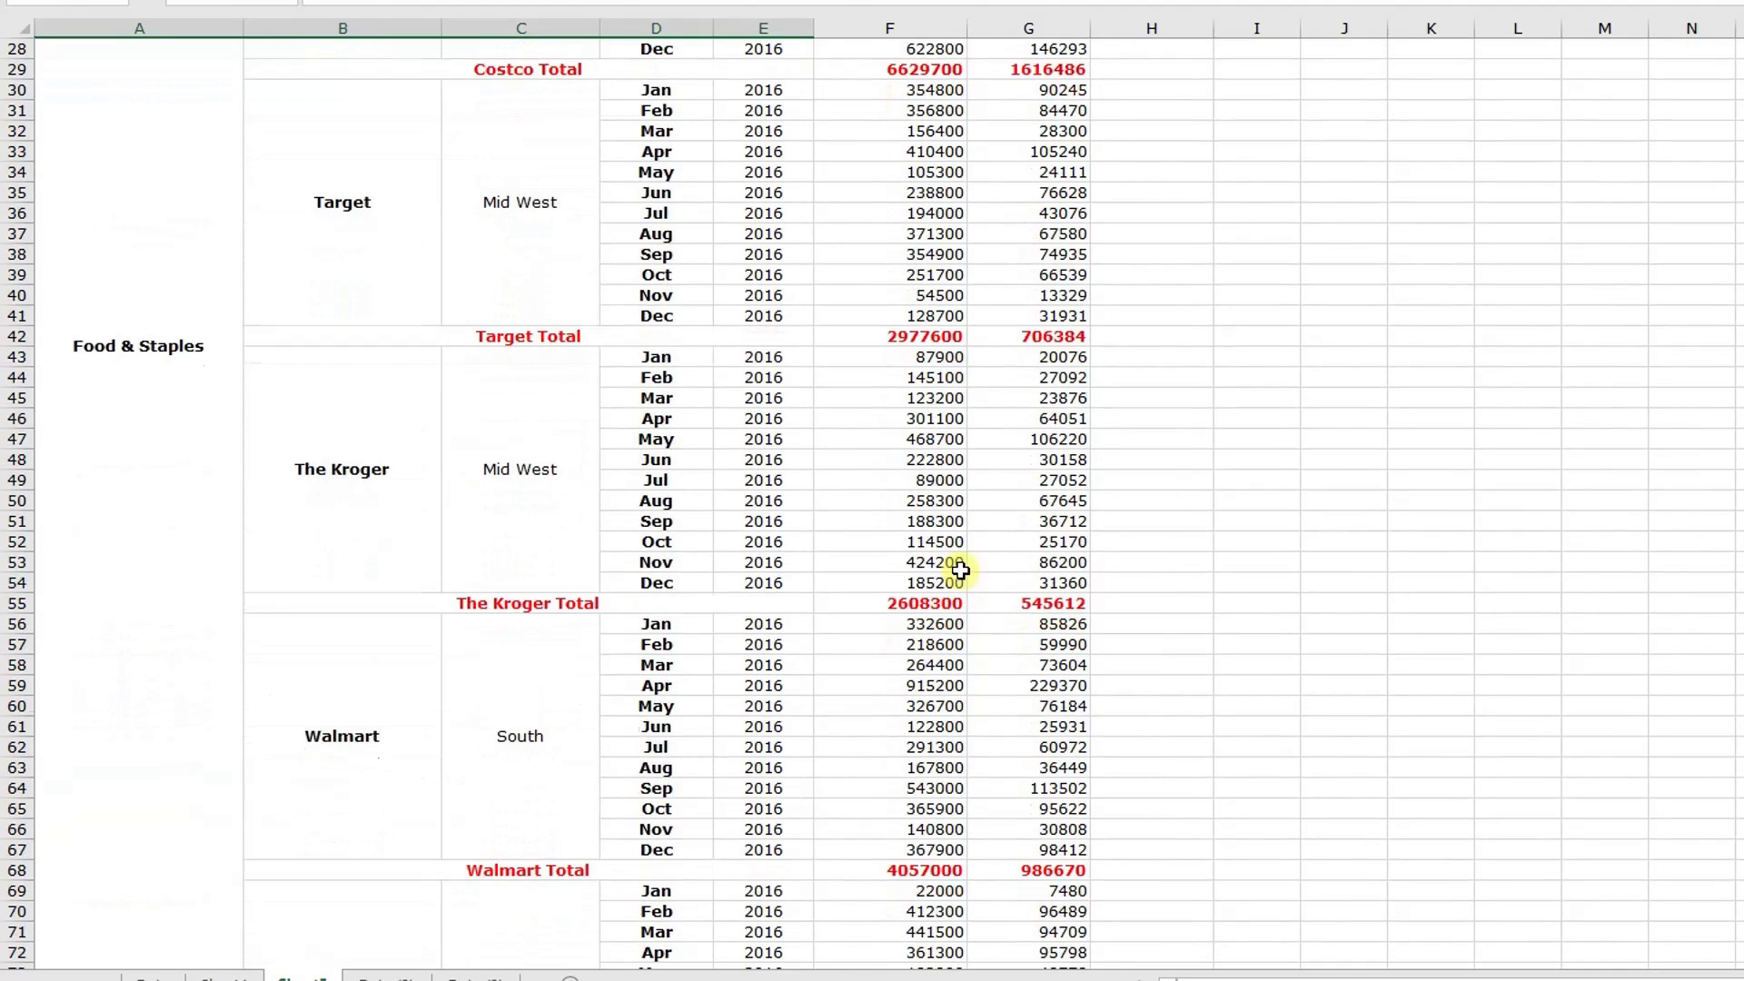
{"action": "scroll", "coordinate": [961, 570], "scroll_direction": "up", "scroll_amount": 9}
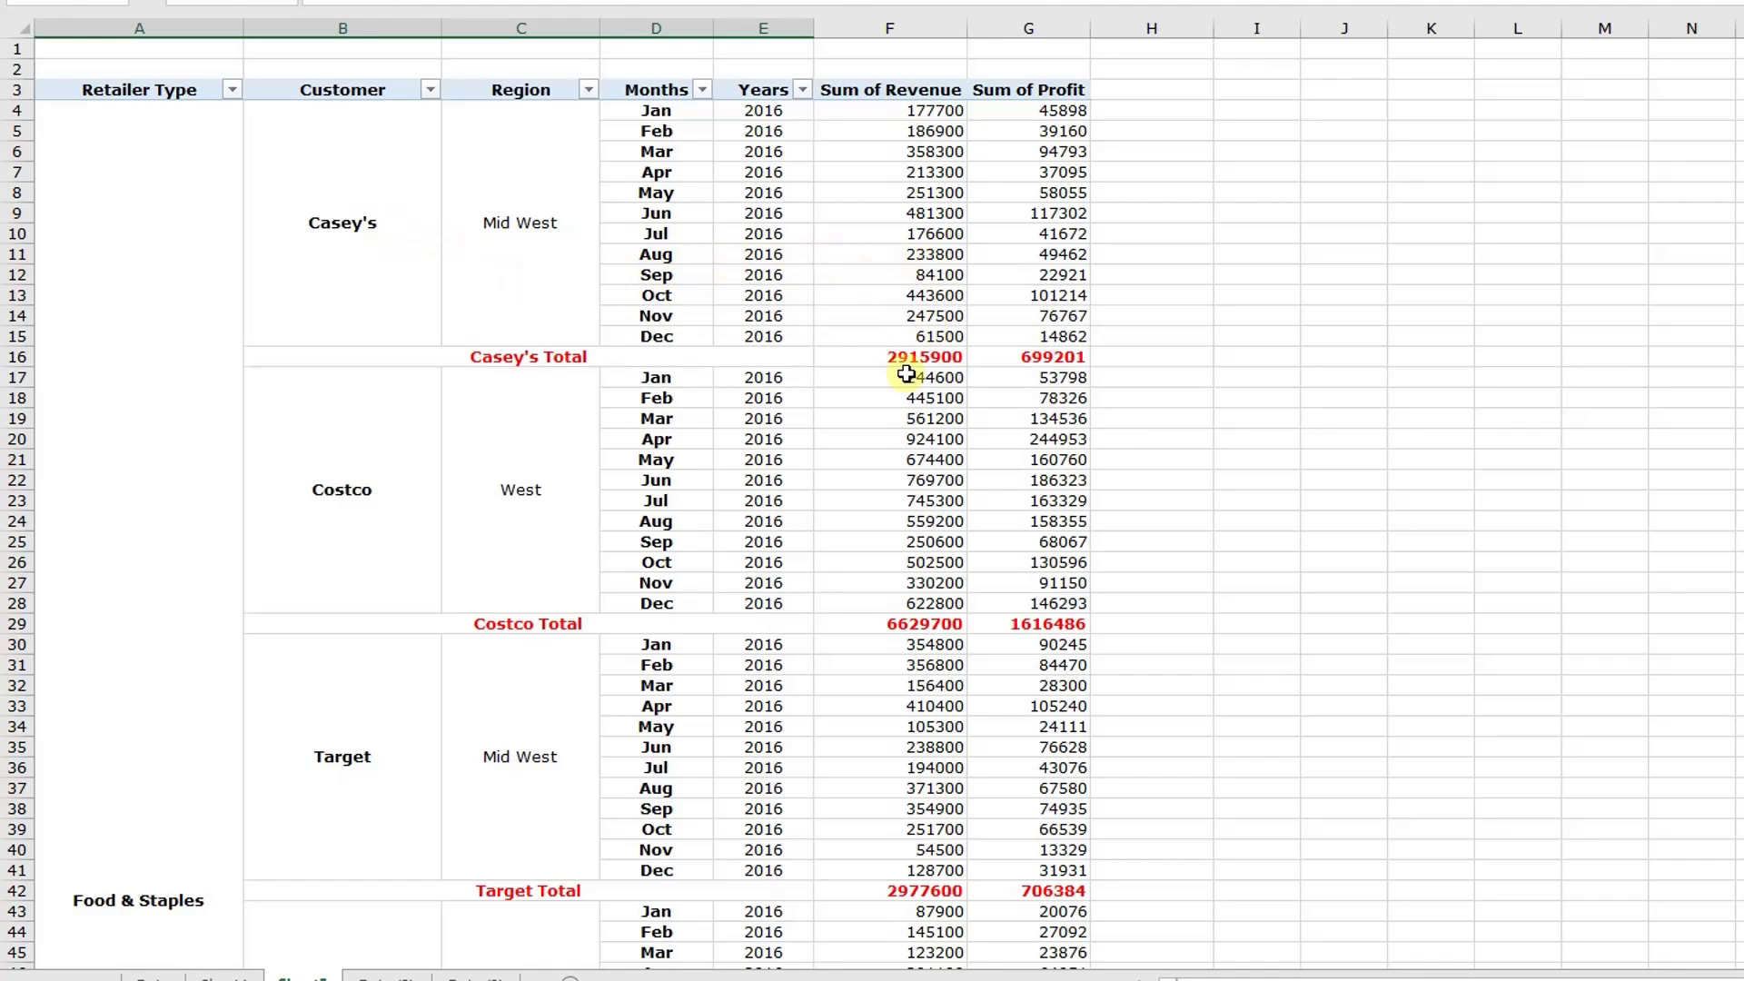
{"action": "mouse_move", "coordinate": [896, 375]}
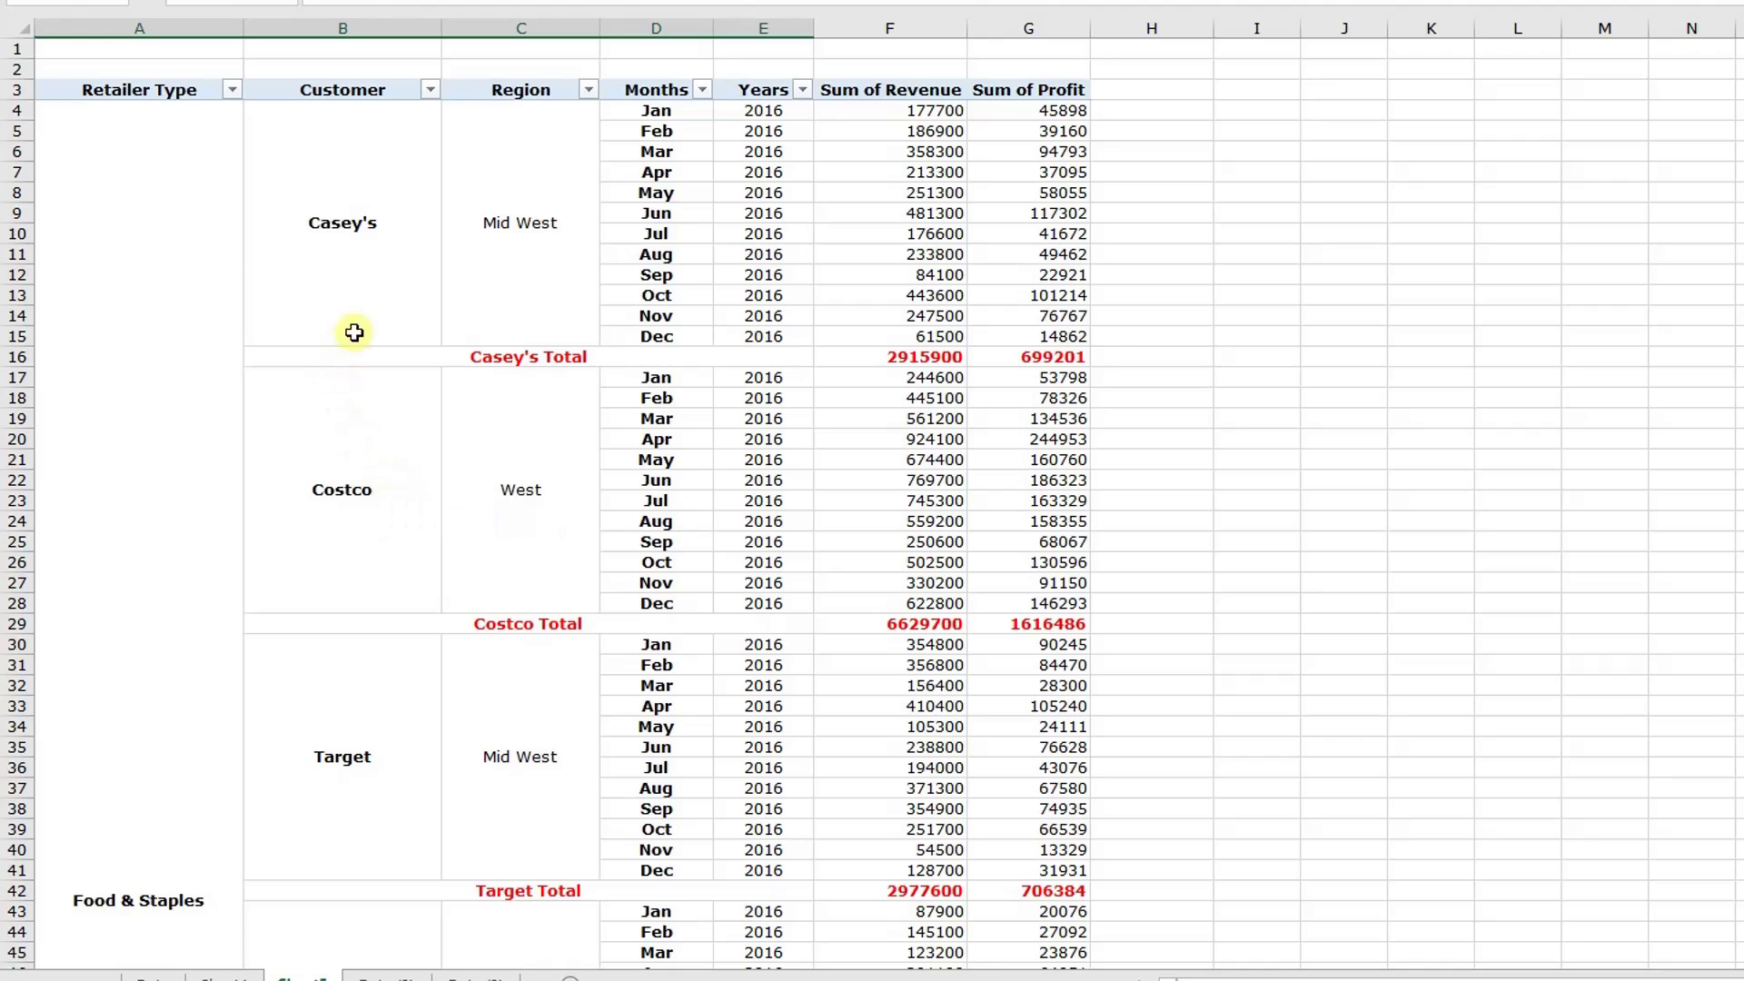
Step: Move the Region field above Customer in the PivotTable's rows so that customers are grouped by region
{"action": "left_click", "coordinate": [513, 248]}
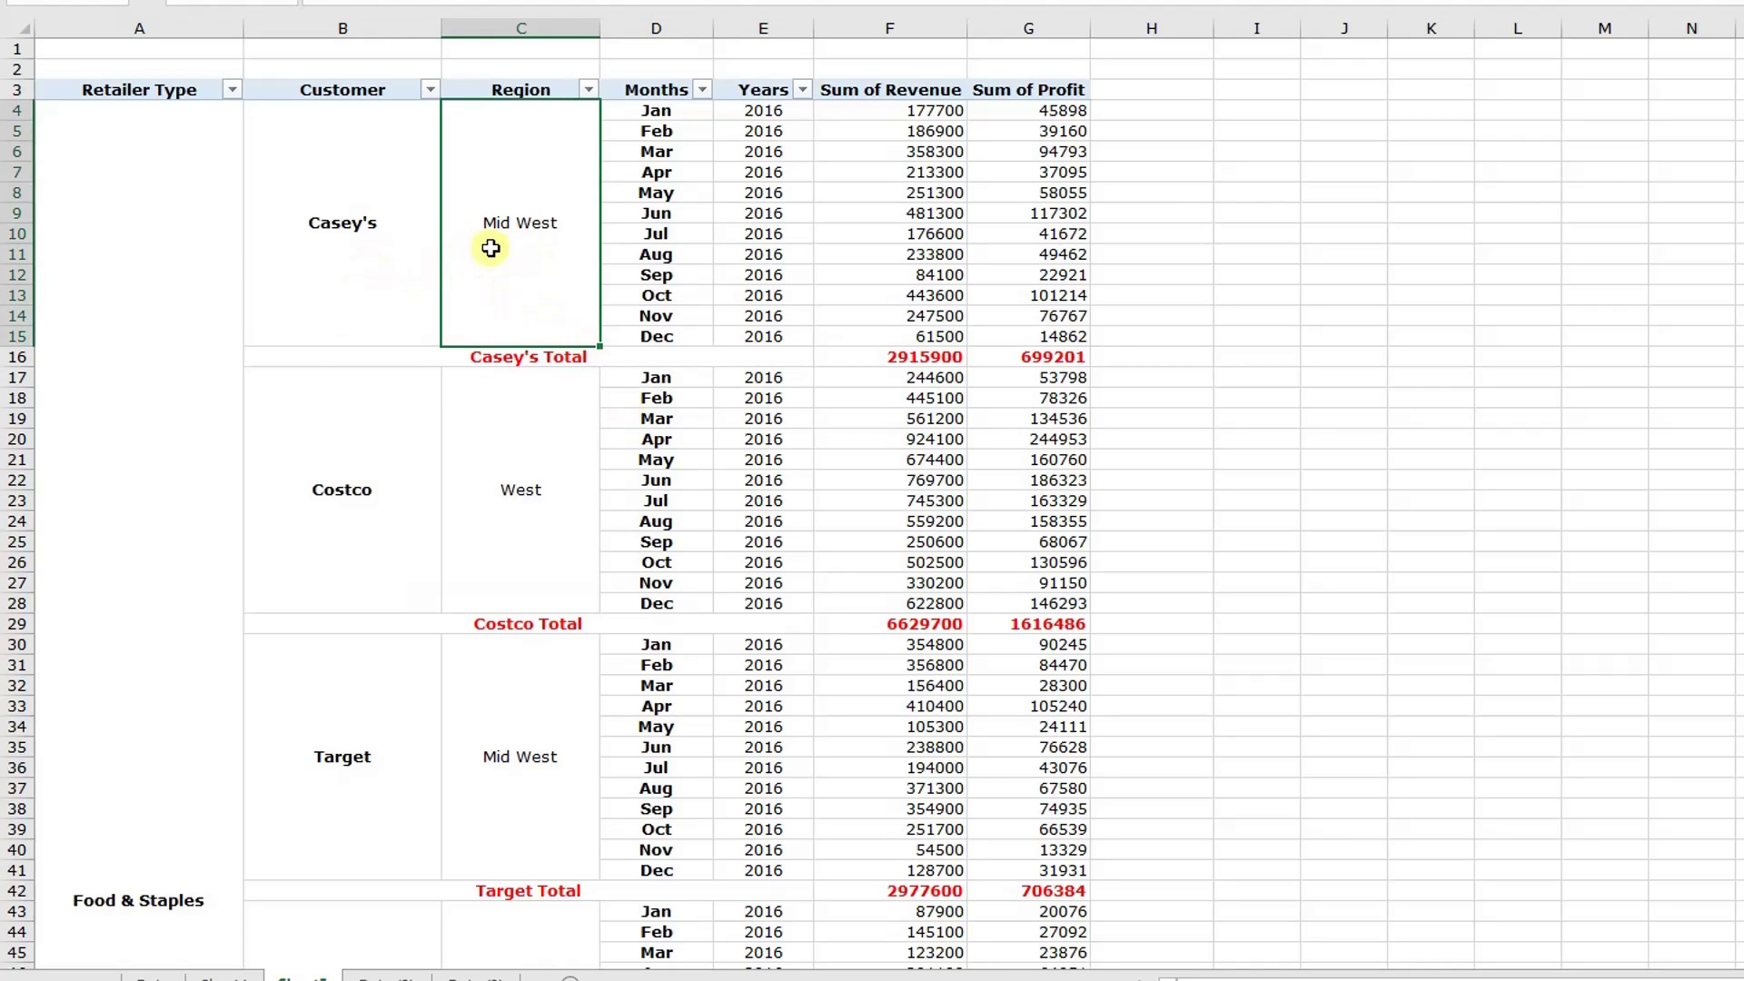
{"action": "left_click", "coordinate": [517, 774]}
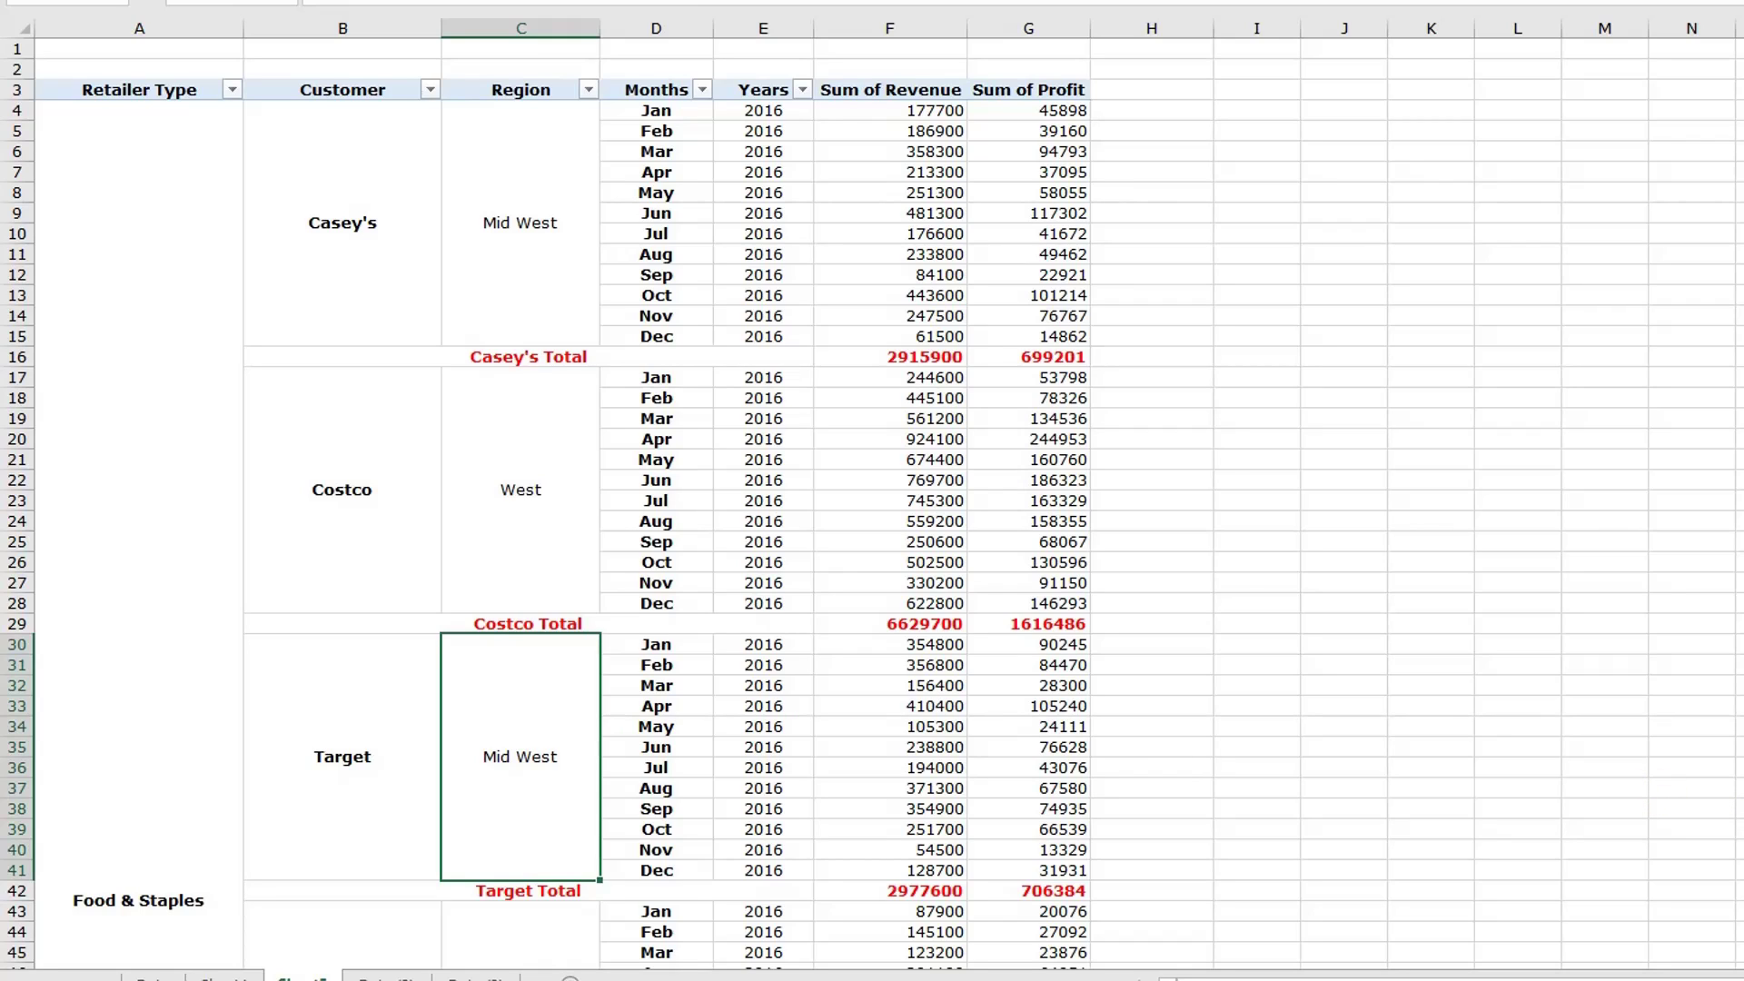
{"action": "left_click", "coordinate": [366, 471]}
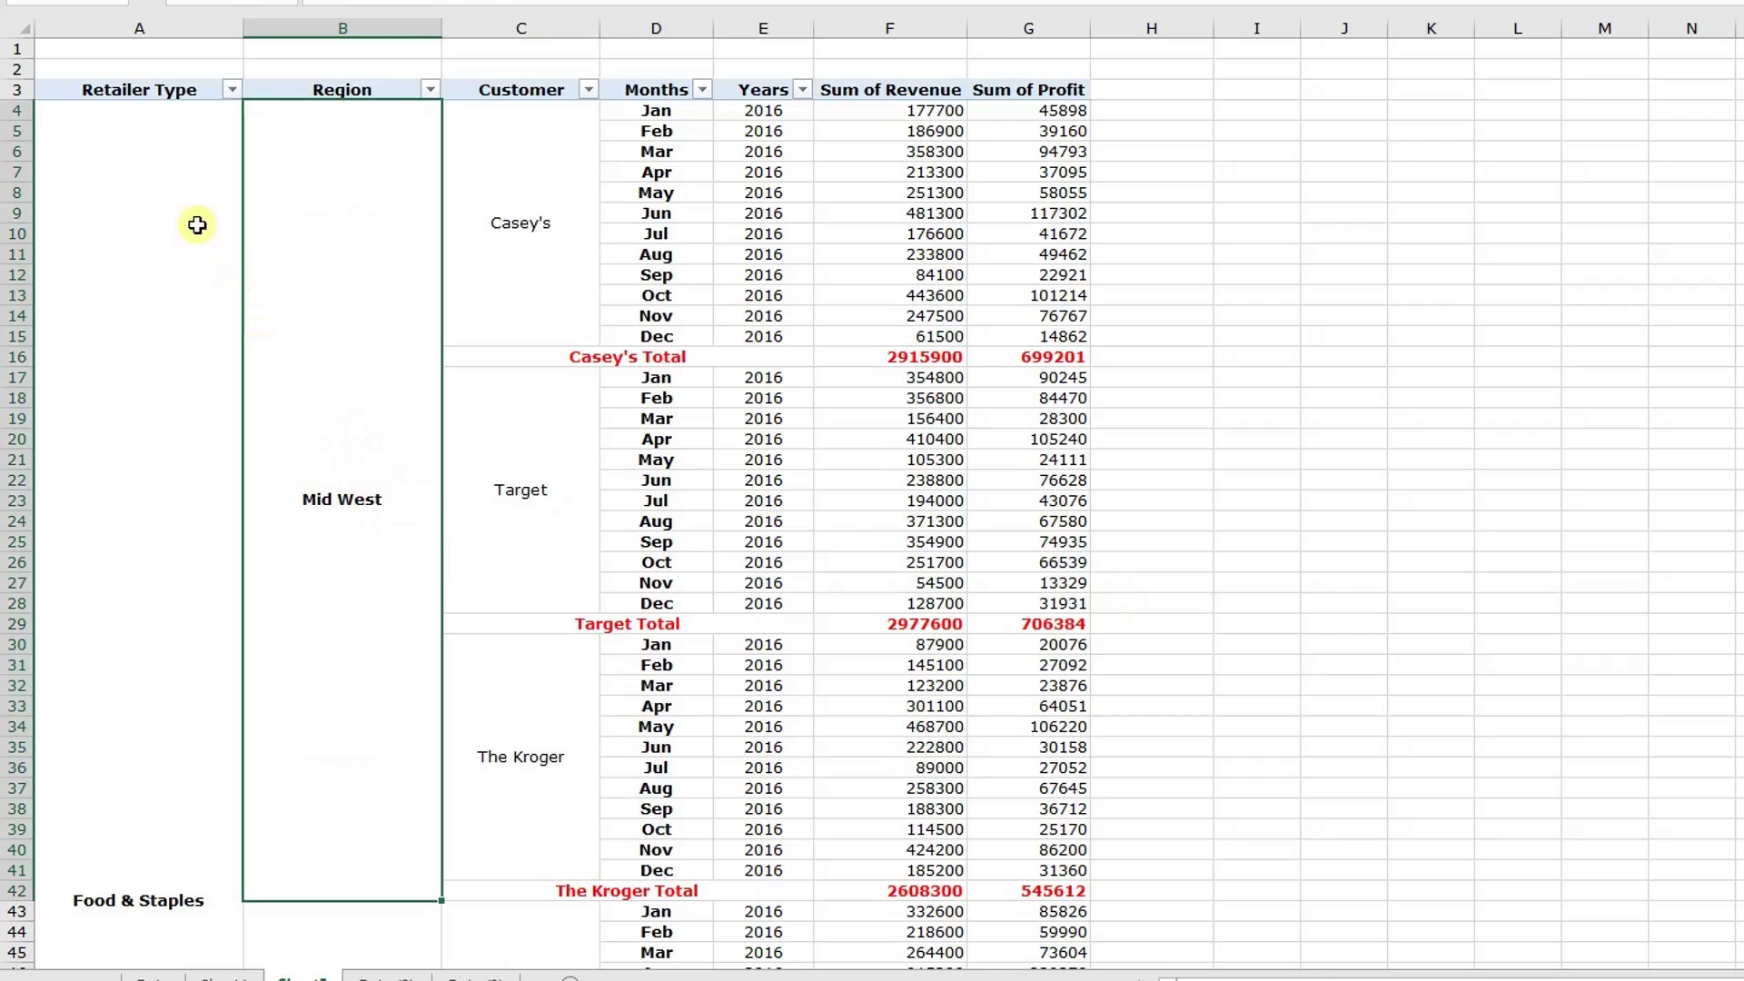
{"action": "left_click", "coordinate": [633, 892]}
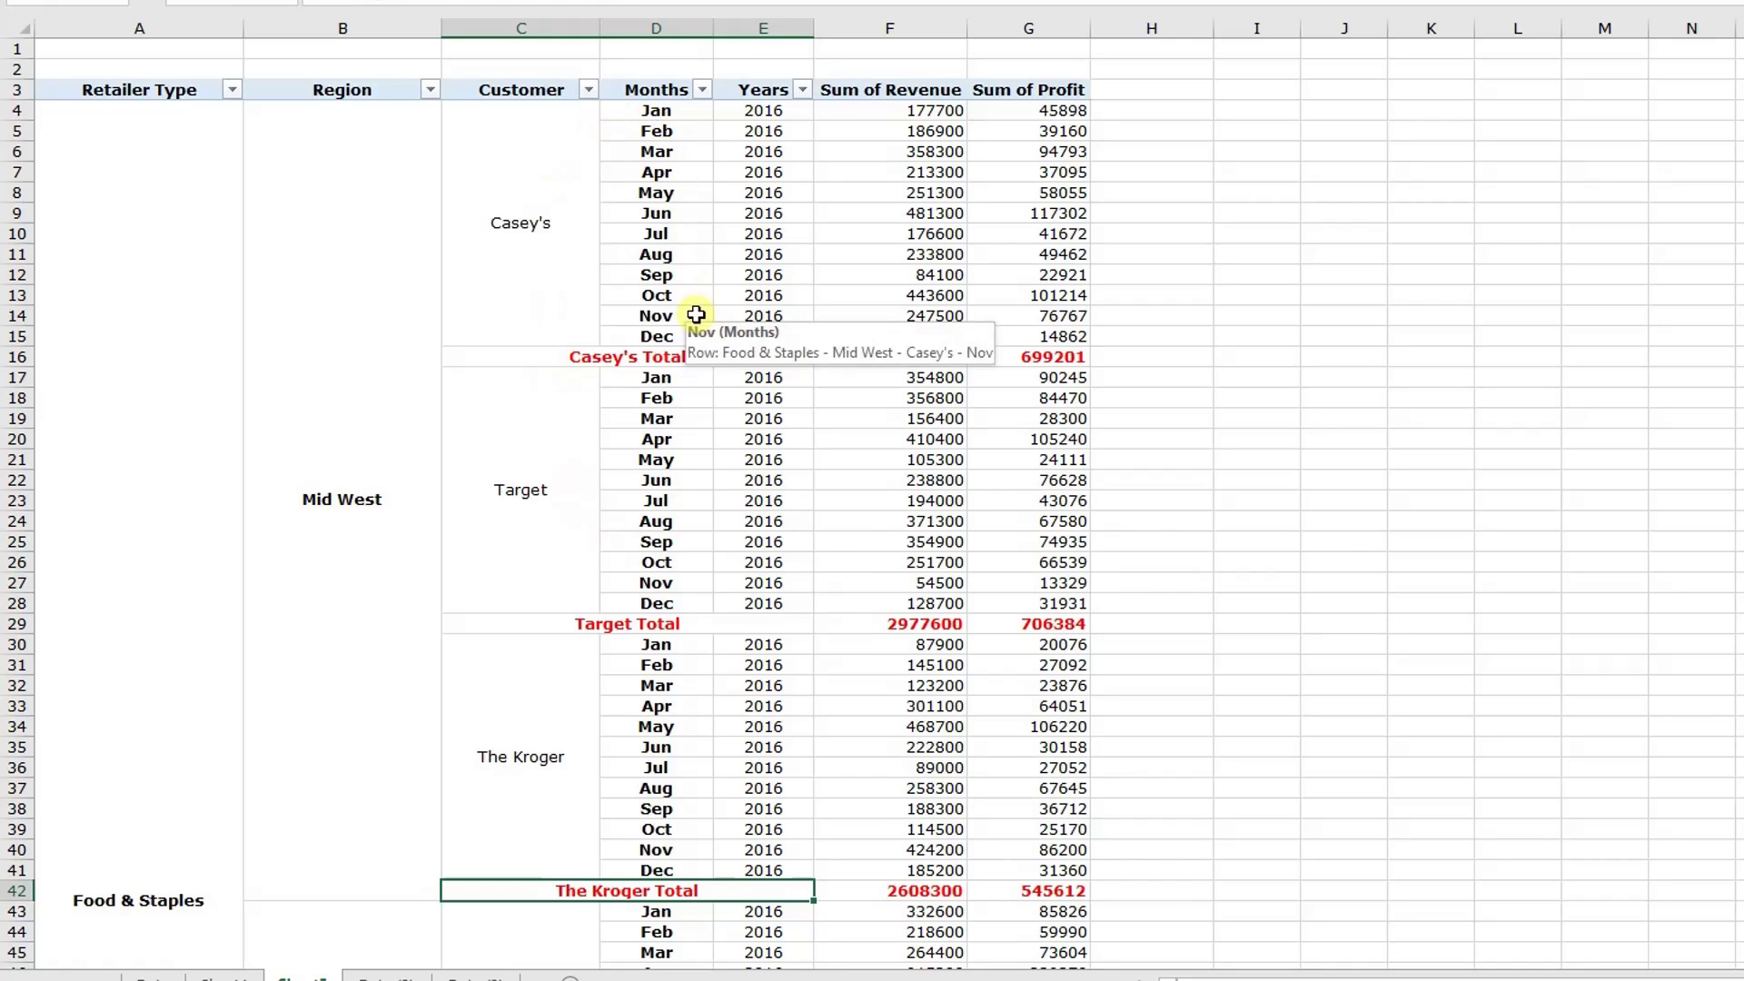
Step: Look through the Food & Staples section to see how customers and their totals are grouped under each region
{"action": "scroll", "coordinate": [1328, 534], "scroll_direction": "down", "scroll_amount": 20}
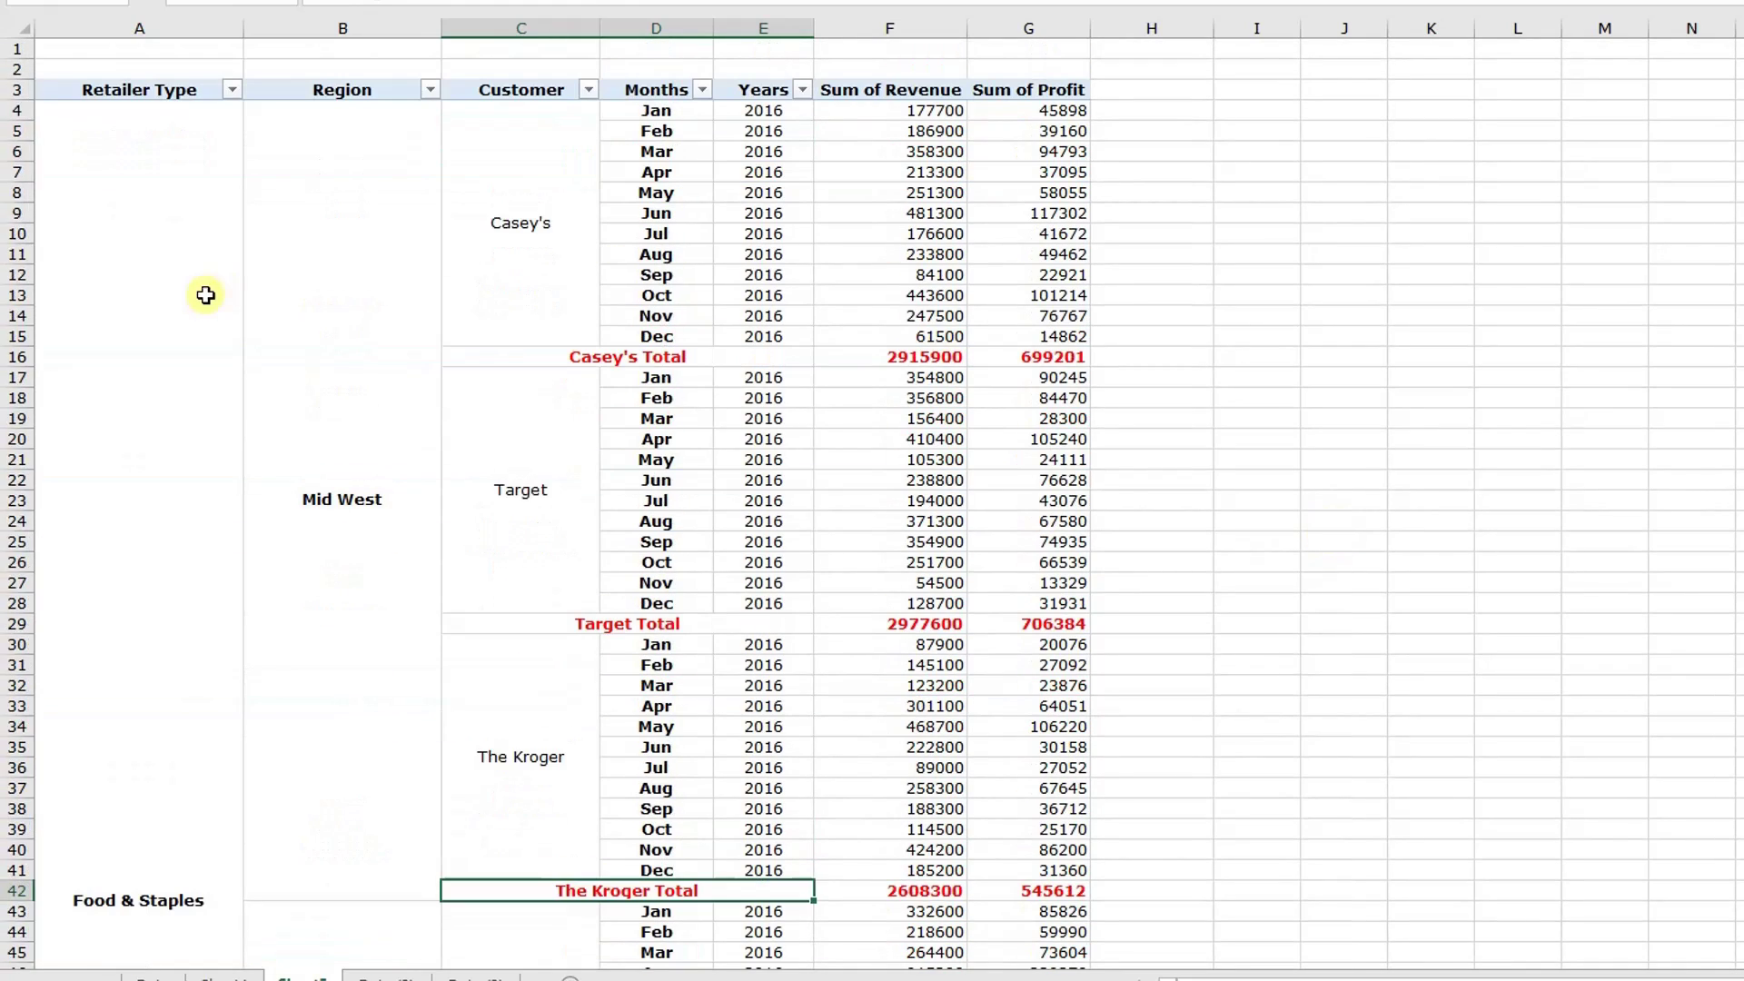
{"action": "left_click", "coordinate": [206, 295]}
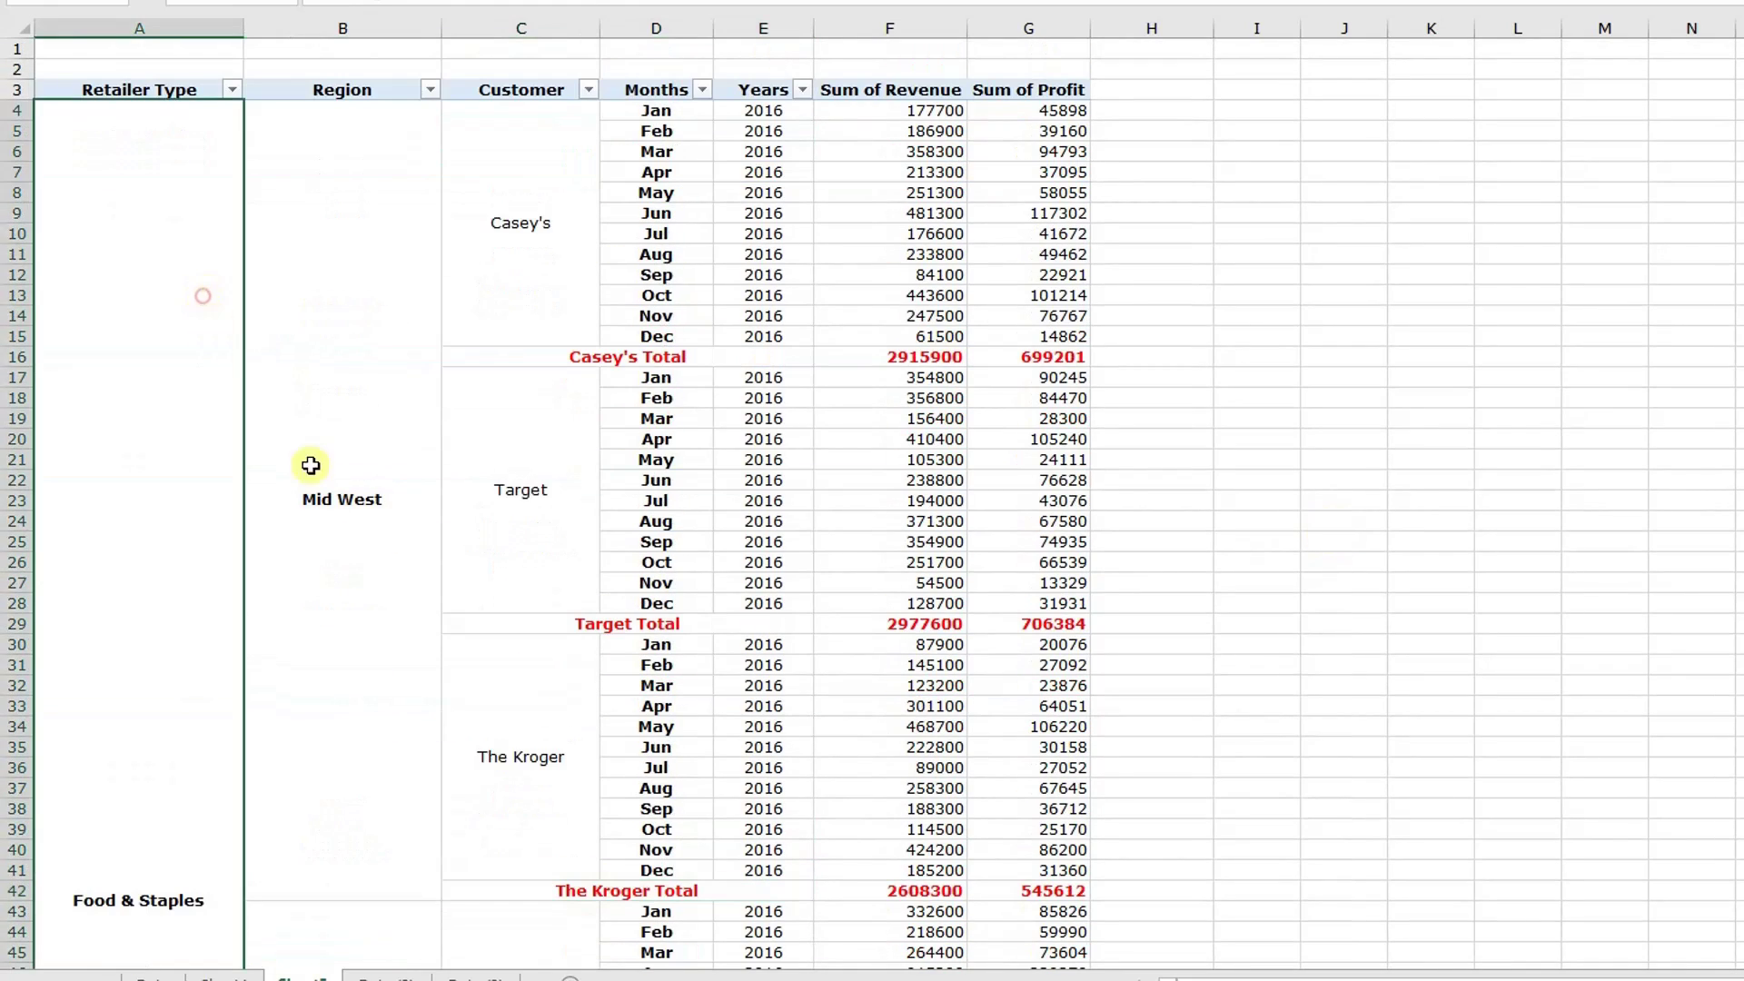
{"action": "scroll", "coordinate": [312, 467], "scroll_direction": "down", "scroll_amount": 5}
{"action": "scroll", "coordinate": [318, 477], "scroll_direction": "up", "scroll_amount": 5}
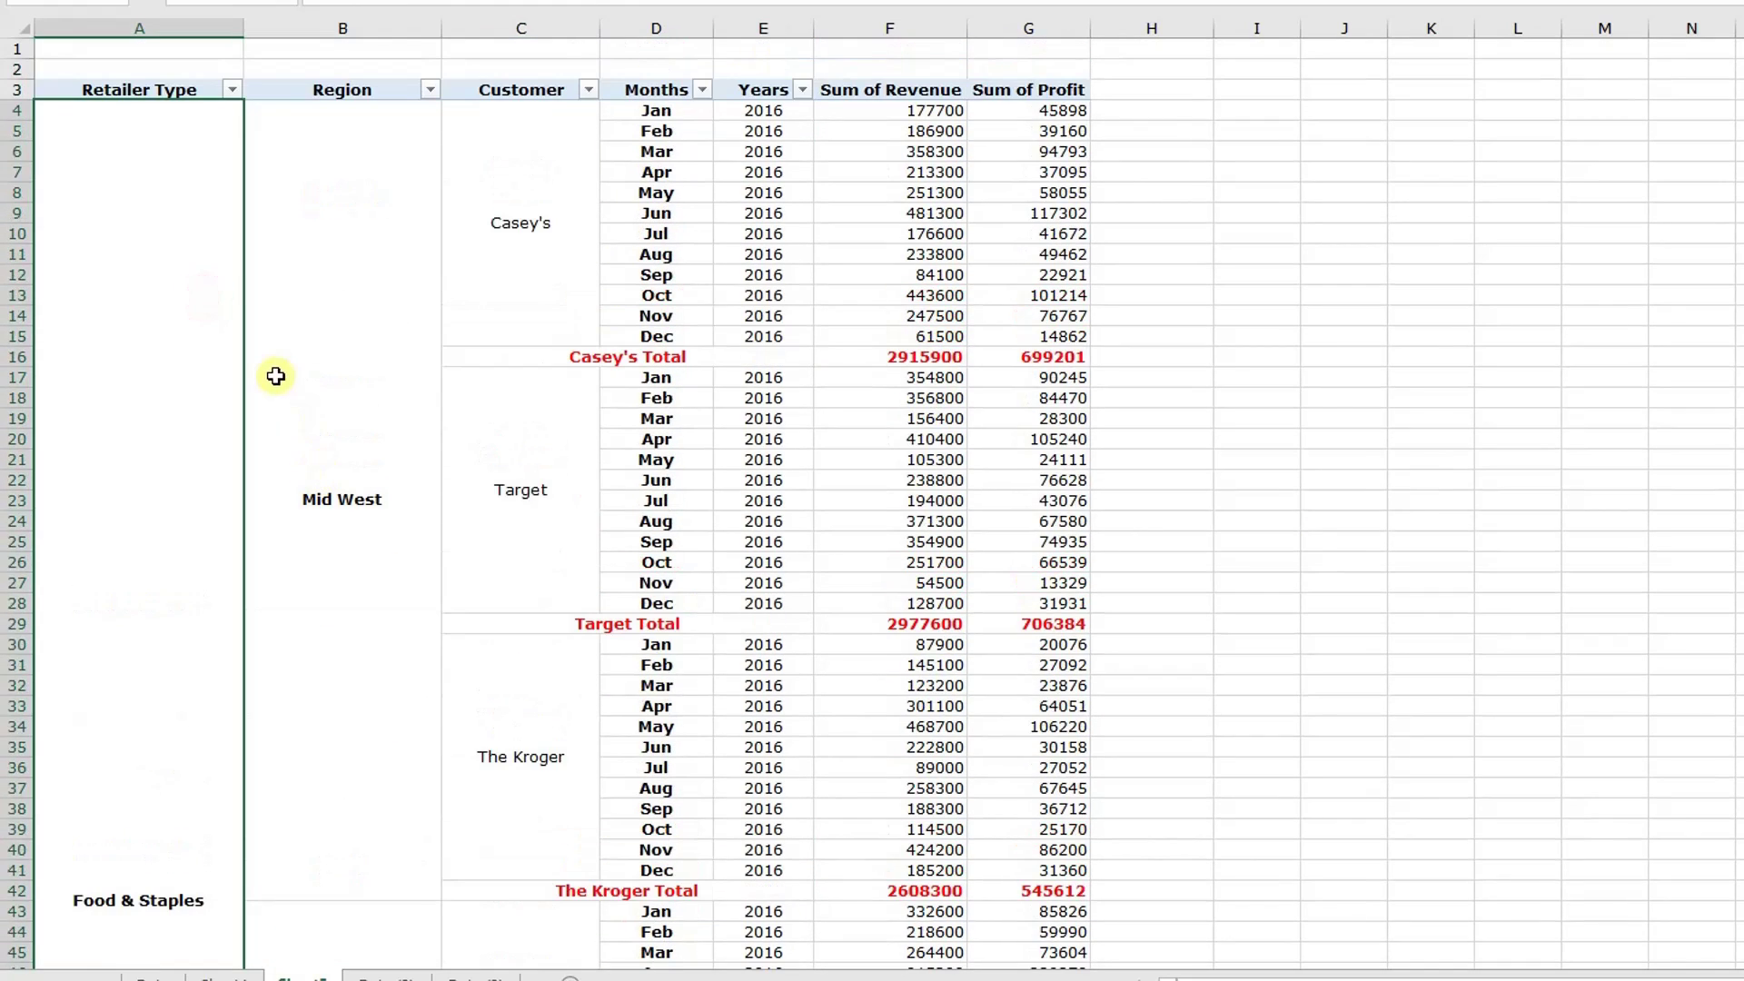
{"action": "scroll", "coordinate": [278, 386], "scroll_direction": "down", "scroll_amount": 7}
{"action": "scroll", "coordinate": [607, 905], "scroll_direction": "down", "scroll_amount": 7}
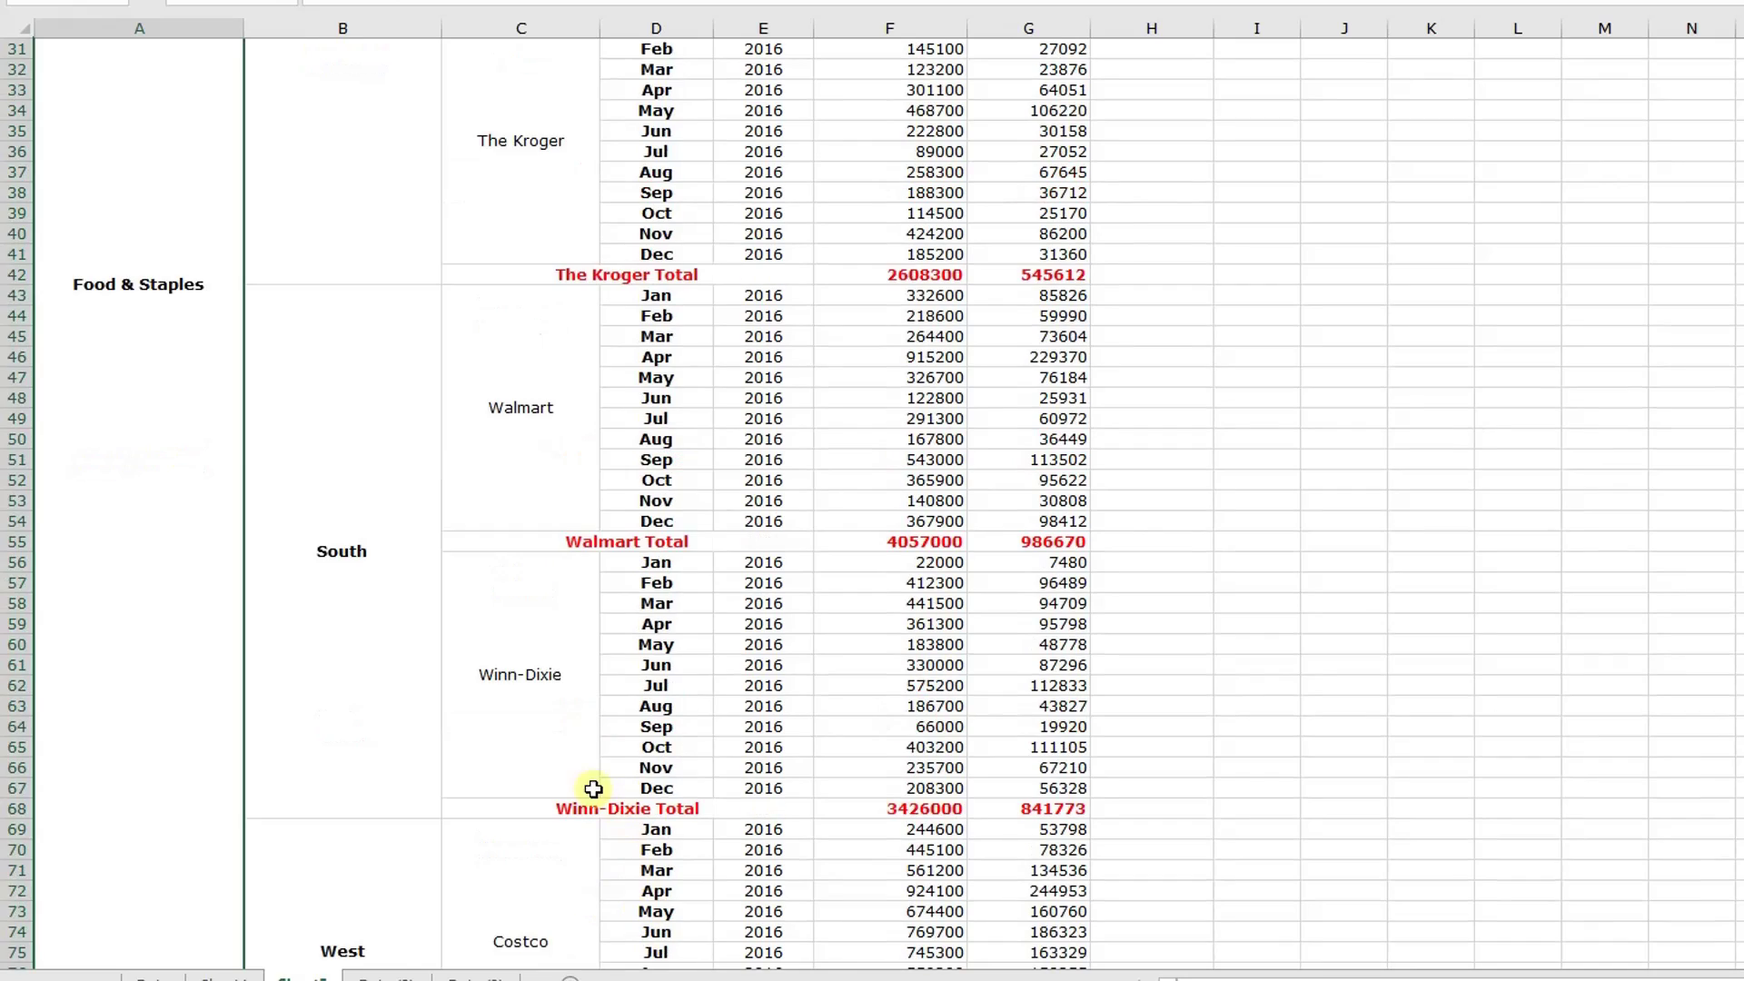
{"action": "left_click", "coordinate": [523, 851]}
{"action": "scroll", "coordinate": [565, 822], "scroll_direction": "up", "scroll_amount": 14}
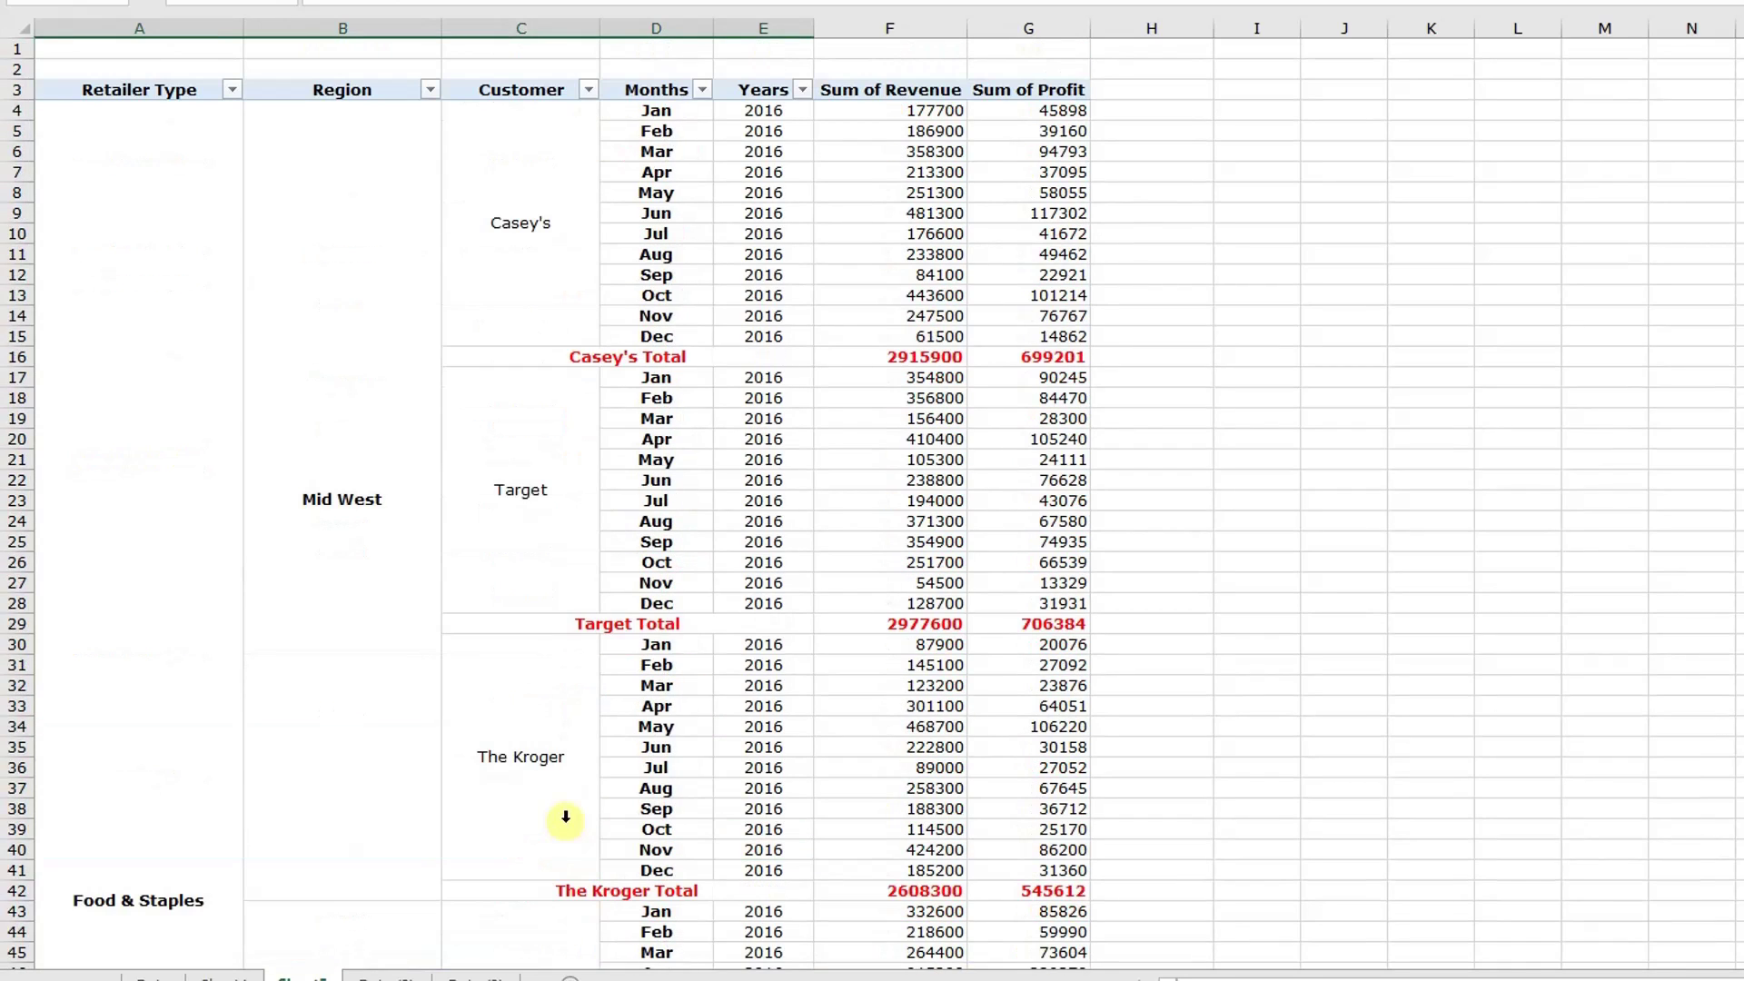
{"action": "left_click", "coordinate": [571, 900]}
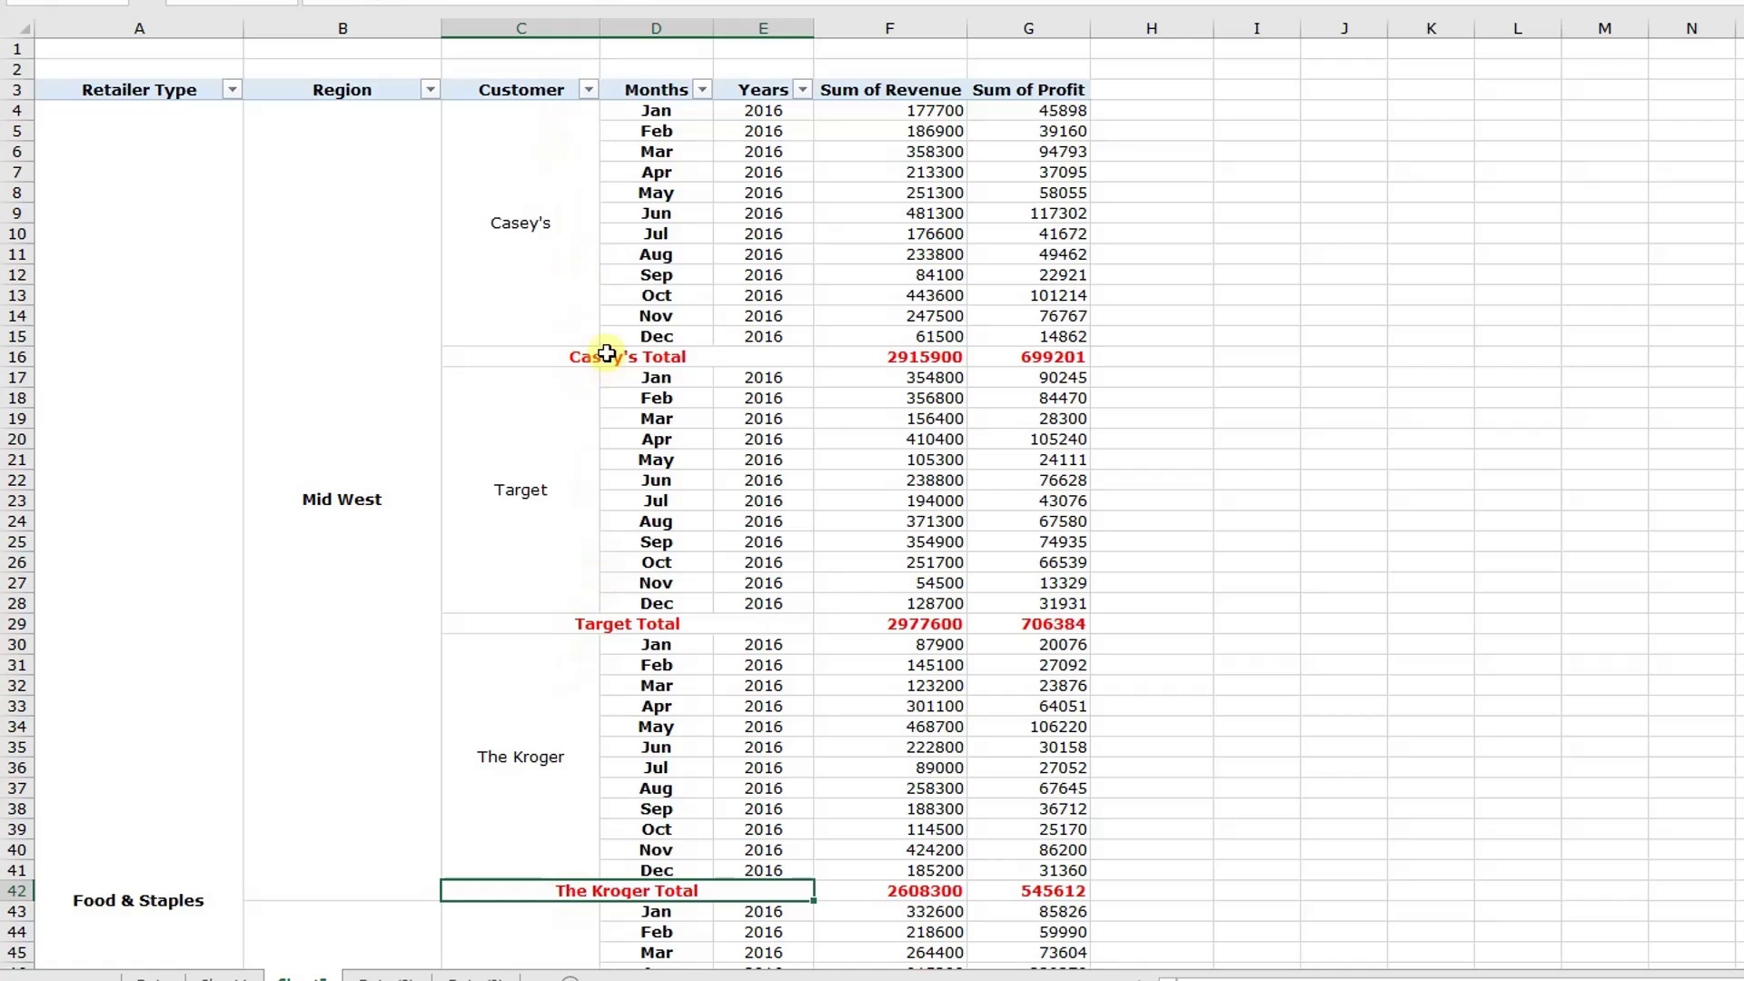
Step: Place the Years field first in the PivotTable's rows, ahead of Retailer Type, and look over the regrouped rows
{"action": "left_click", "coordinate": [509, 349]}
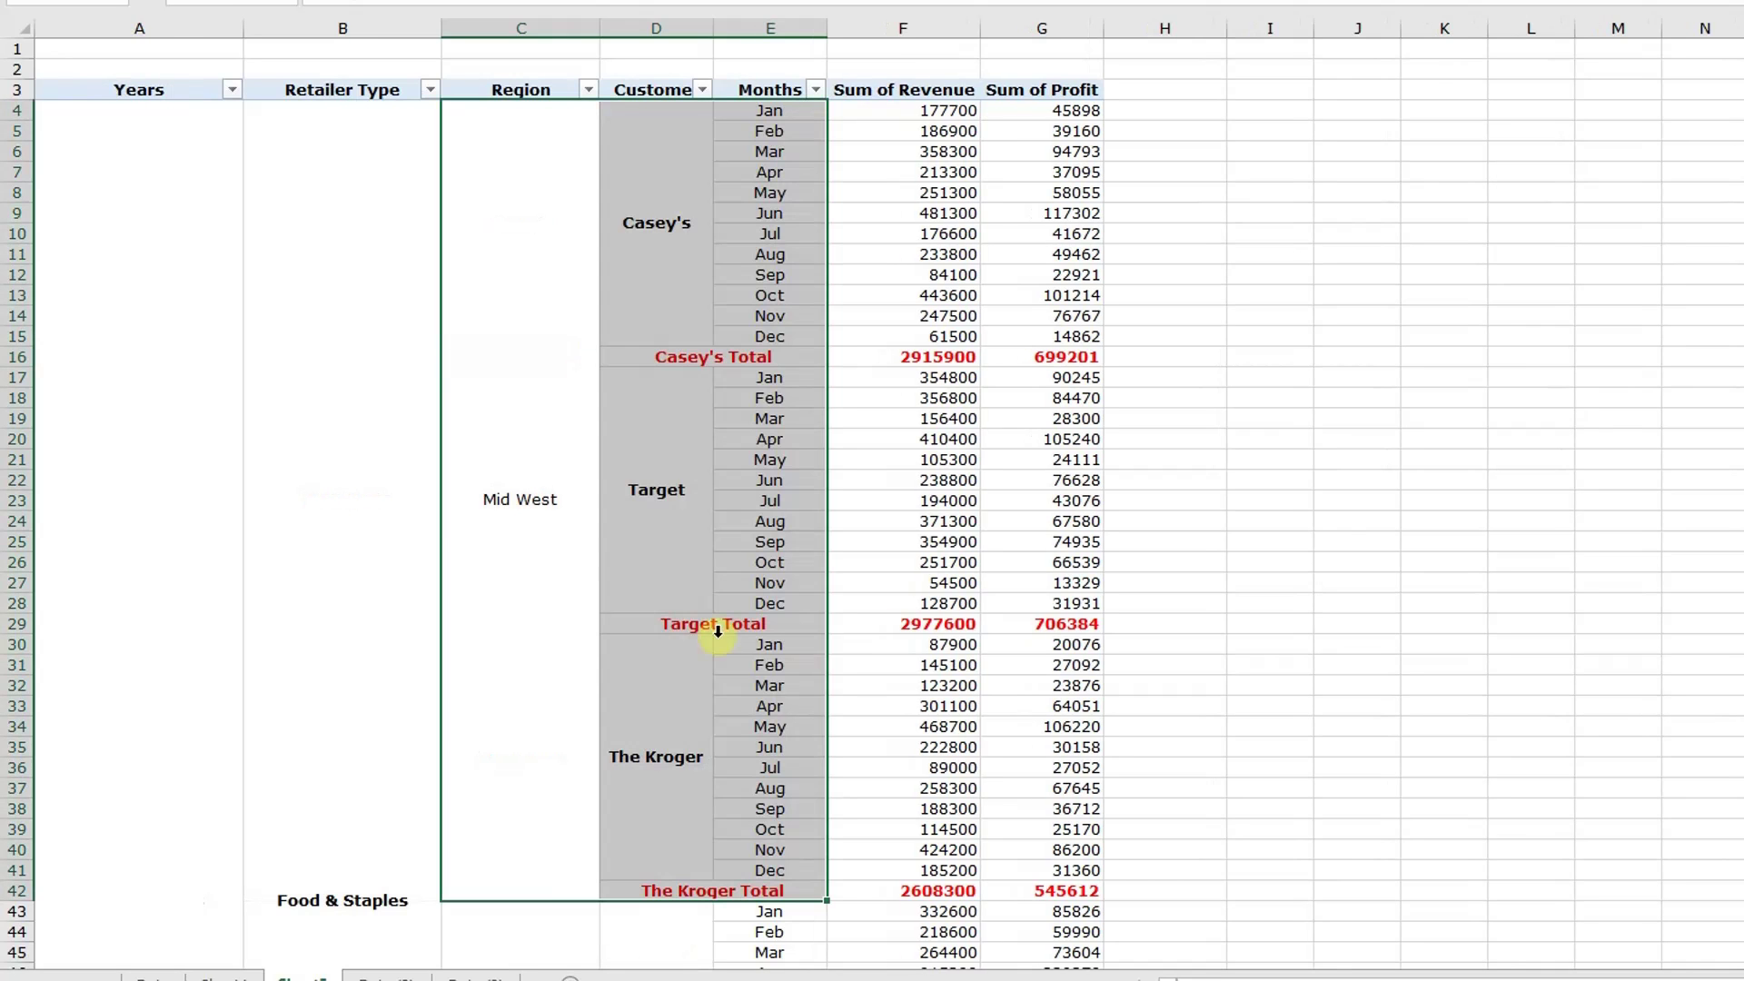
{"action": "left_click", "coordinate": [174, 478]}
{"action": "scroll", "coordinate": [264, 545], "scroll_direction": "down", "scroll_amount": 10}
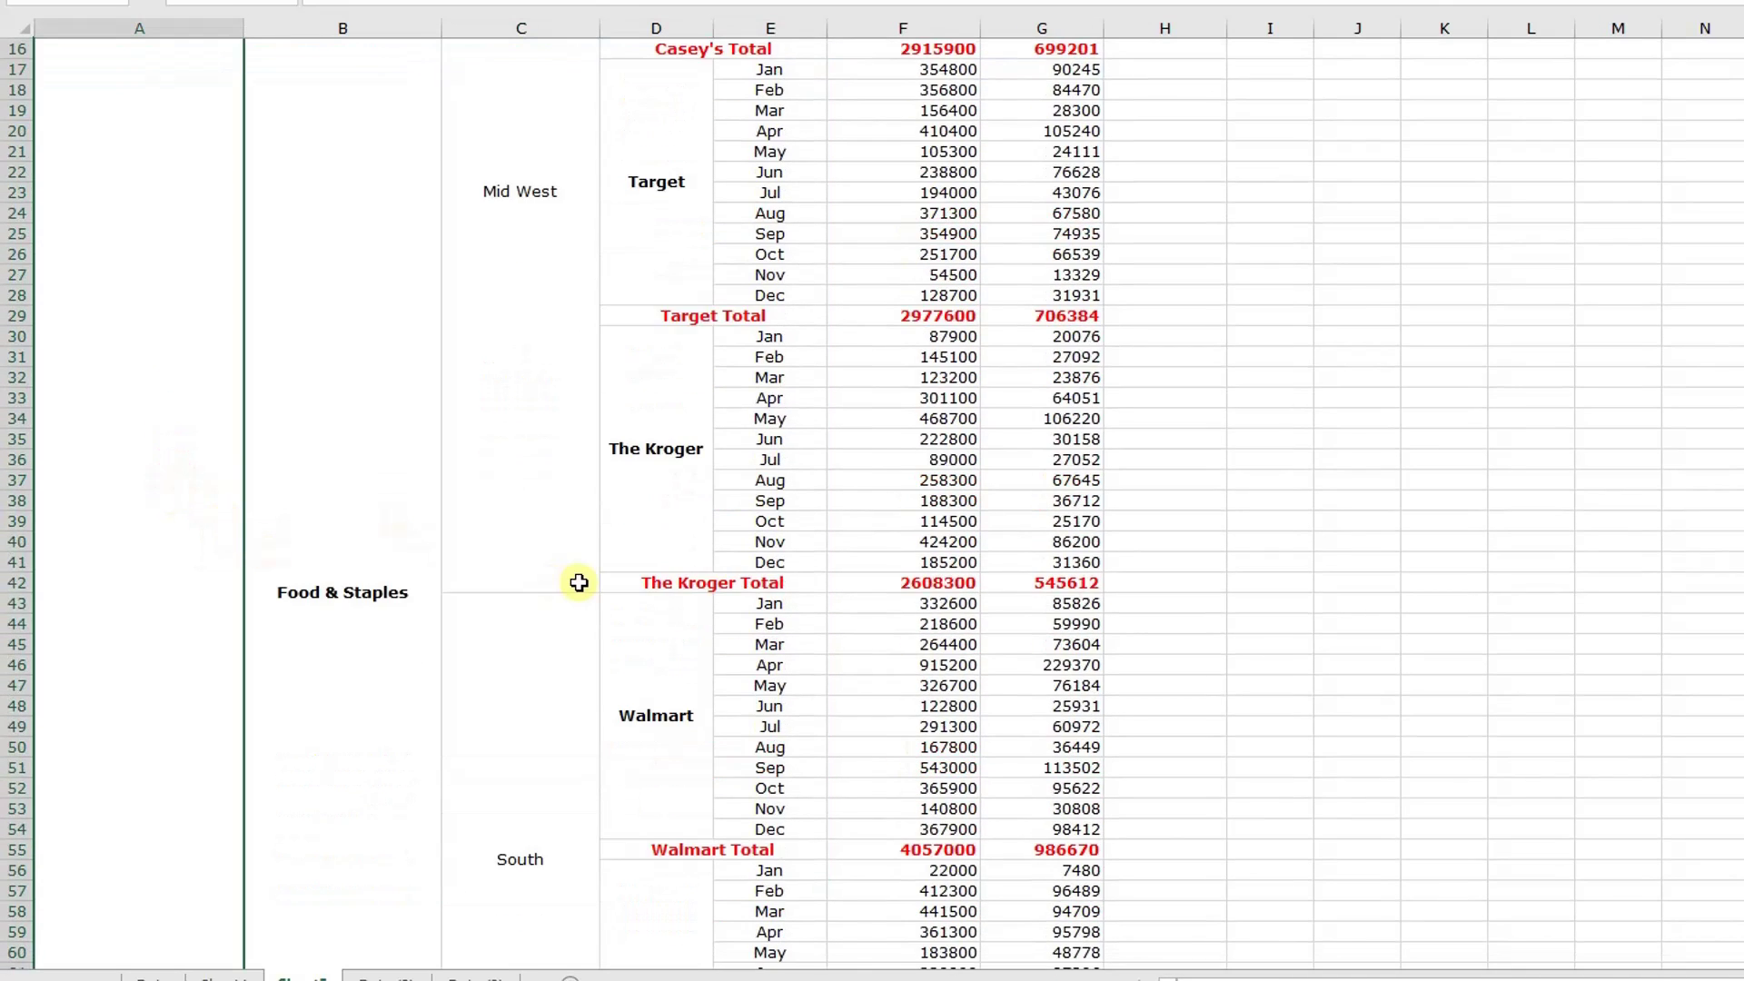
{"action": "scroll", "coordinate": [579, 582], "scroll_direction": "up", "scroll_amount": 5}
{"action": "scroll", "coordinate": [579, 582], "scroll_direction": "up", "scroll_amount": 5}
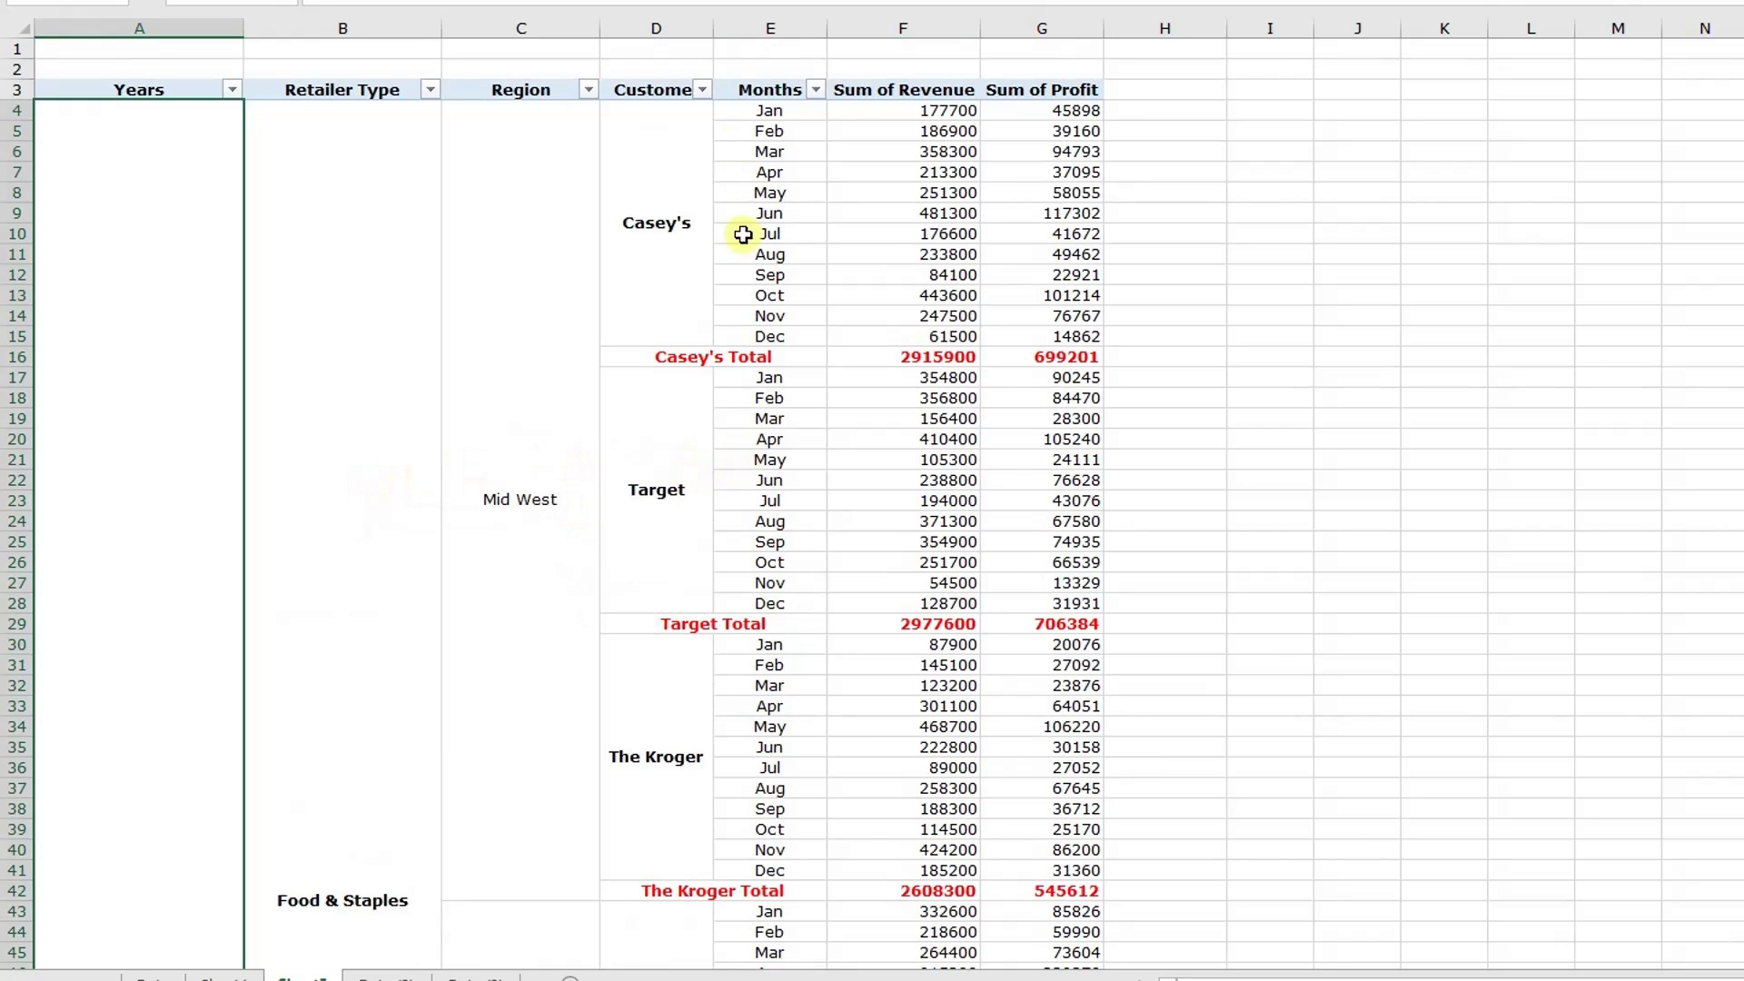
Step: Widen the Customer column so its header and customer names fit, and check the Casey's cell
{"action": "left_click_drag", "start_coordinate": [715, 31], "coordinate": [829, 31]}
{"action": "scroll", "coordinate": [799, 775], "scroll_direction": "down", "scroll_amount": 2}
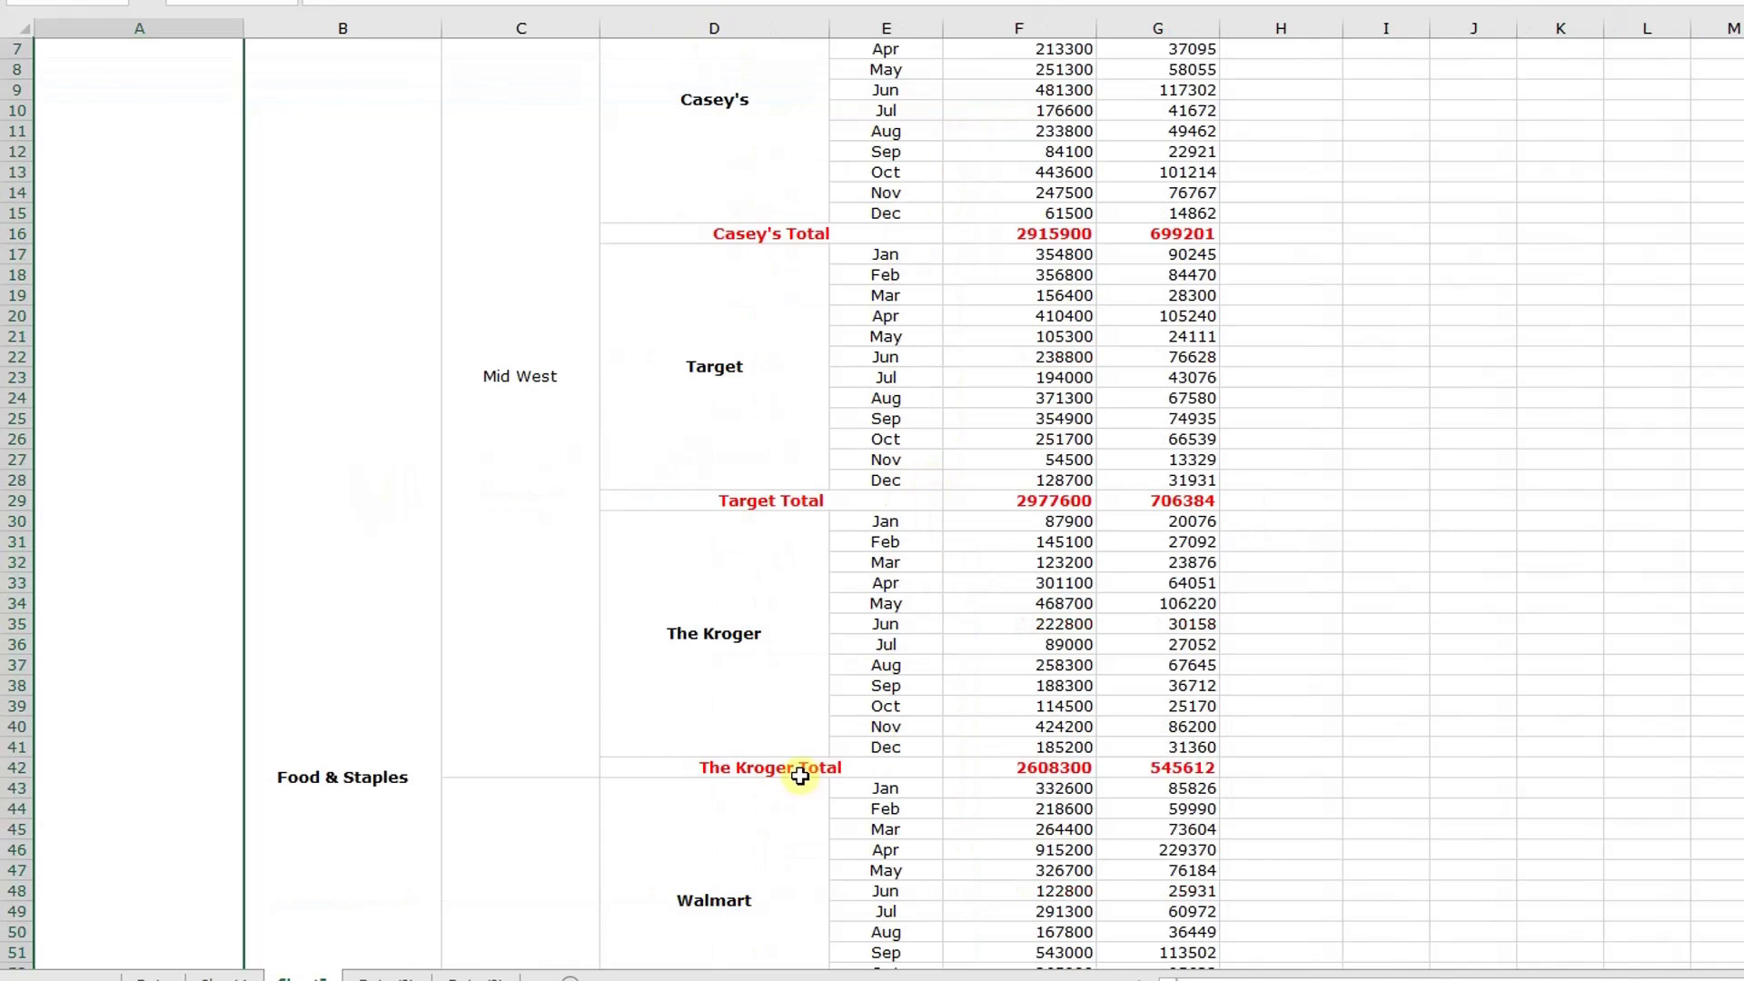
{"action": "scroll", "coordinate": [399, 422], "scroll_direction": "up", "scroll_amount": 2}
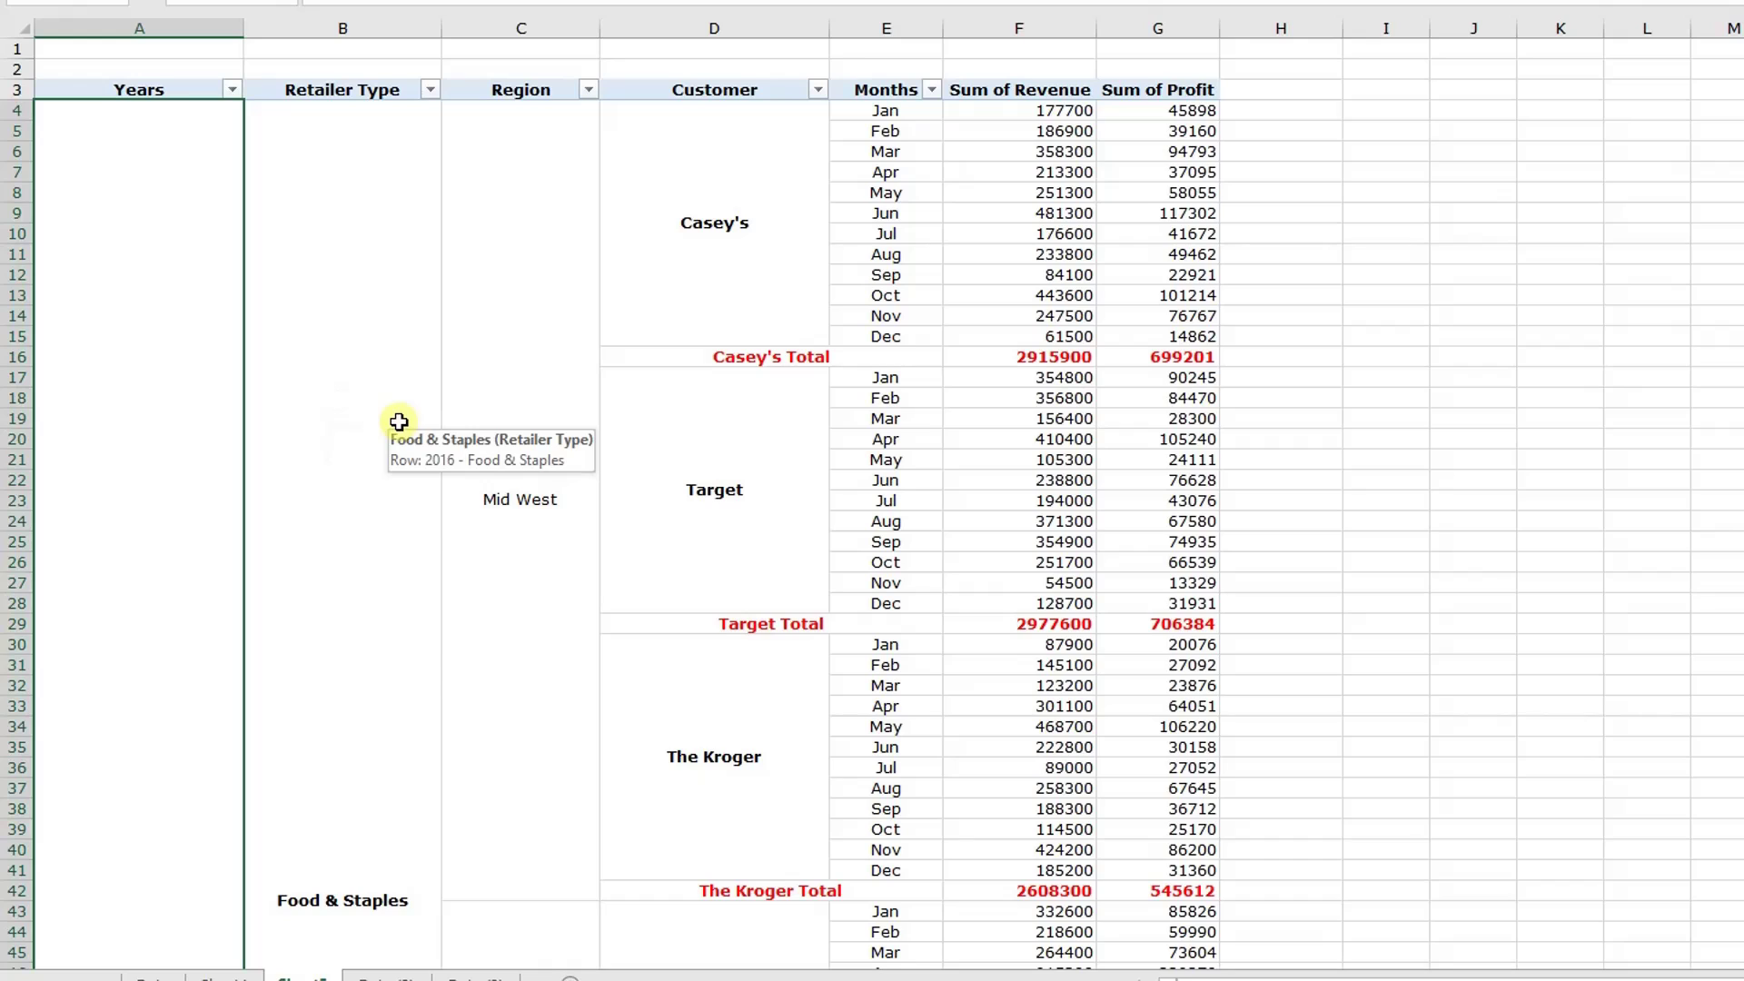
{"action": "left_click", "coordinate": [701, 318]}
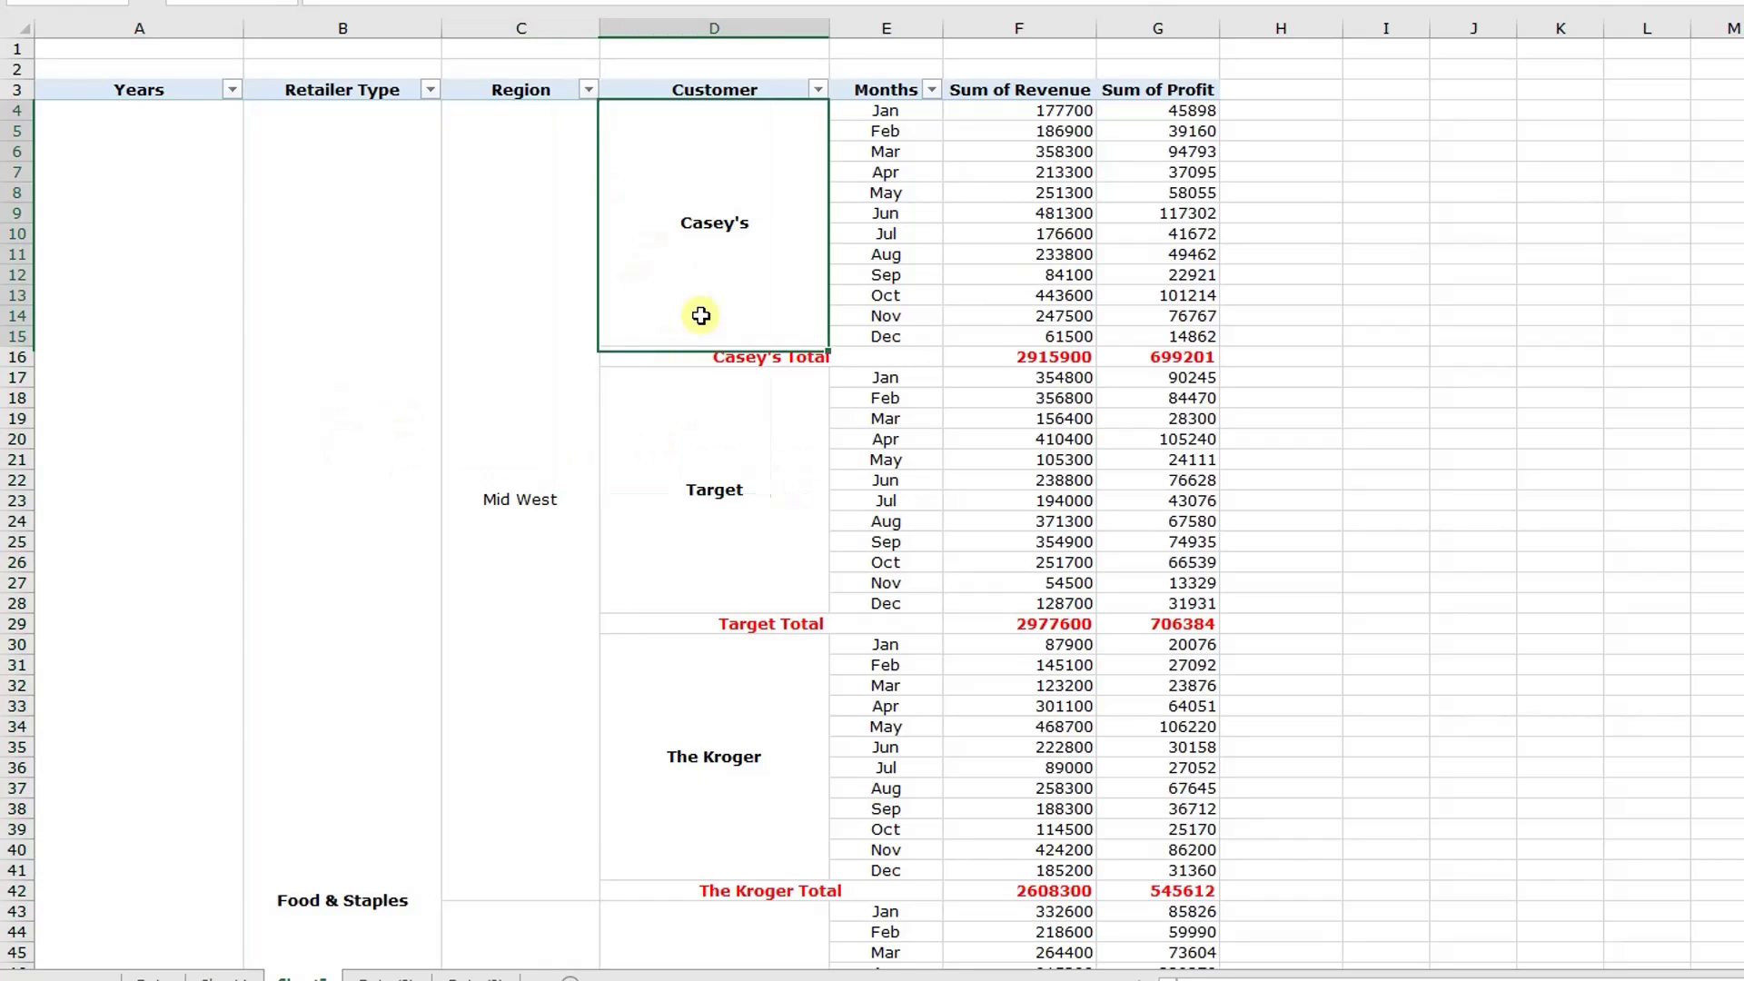
Step: Filter the Region field to show only Mid West and review the filtered rows down to the Grand Total
{"action": "left_click", "coordinate": [553, 374]}
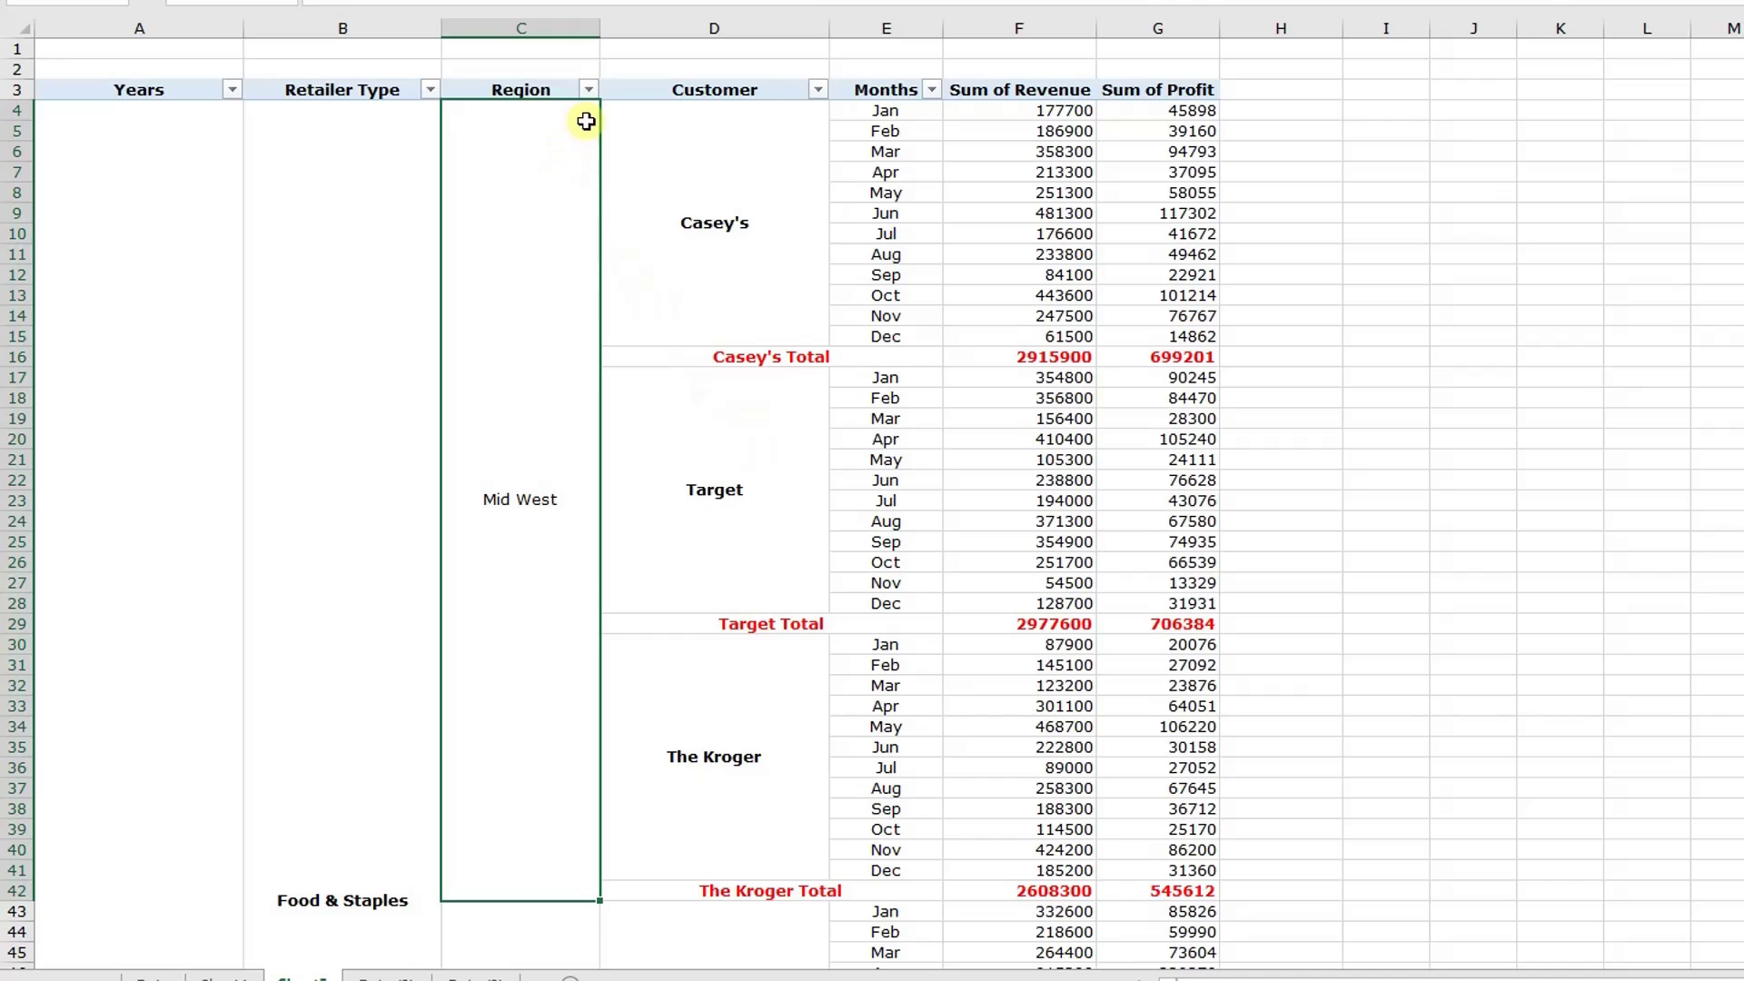
{"action": "left_click", "coordinate": [588, 88]}
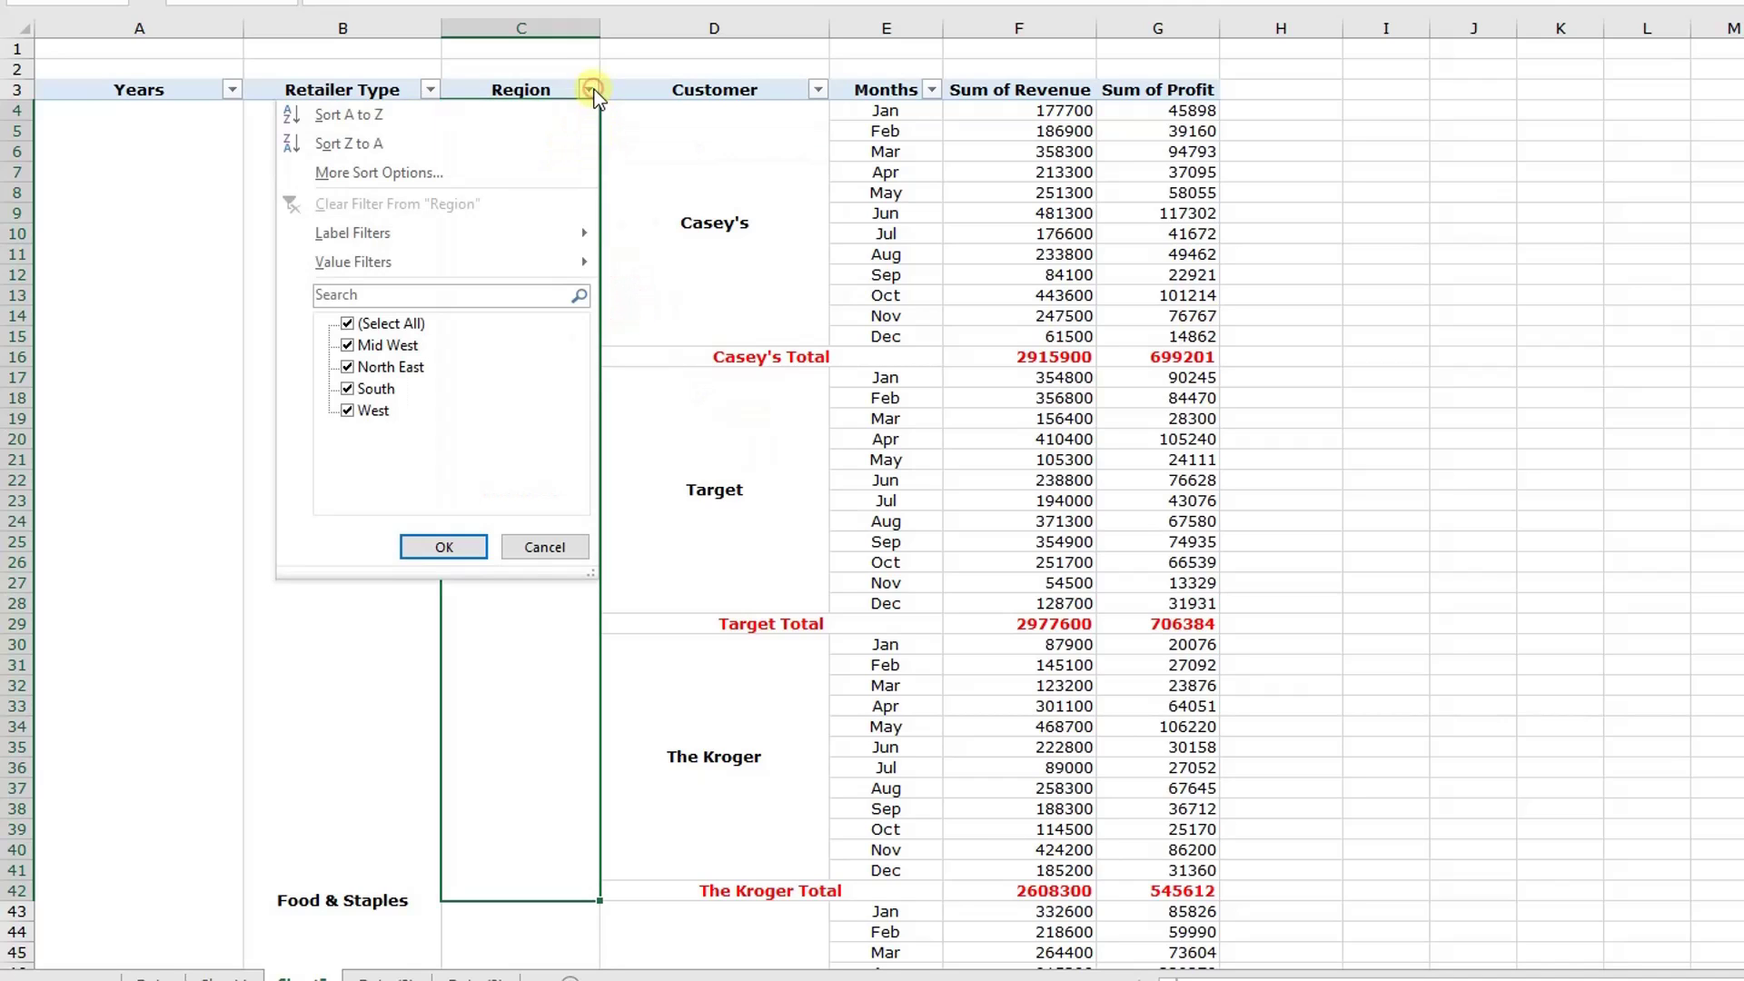
{"action": "left_click", "coordinate": [347, 324]}
{"action": "left_click", "coordinate": [348, 345]}
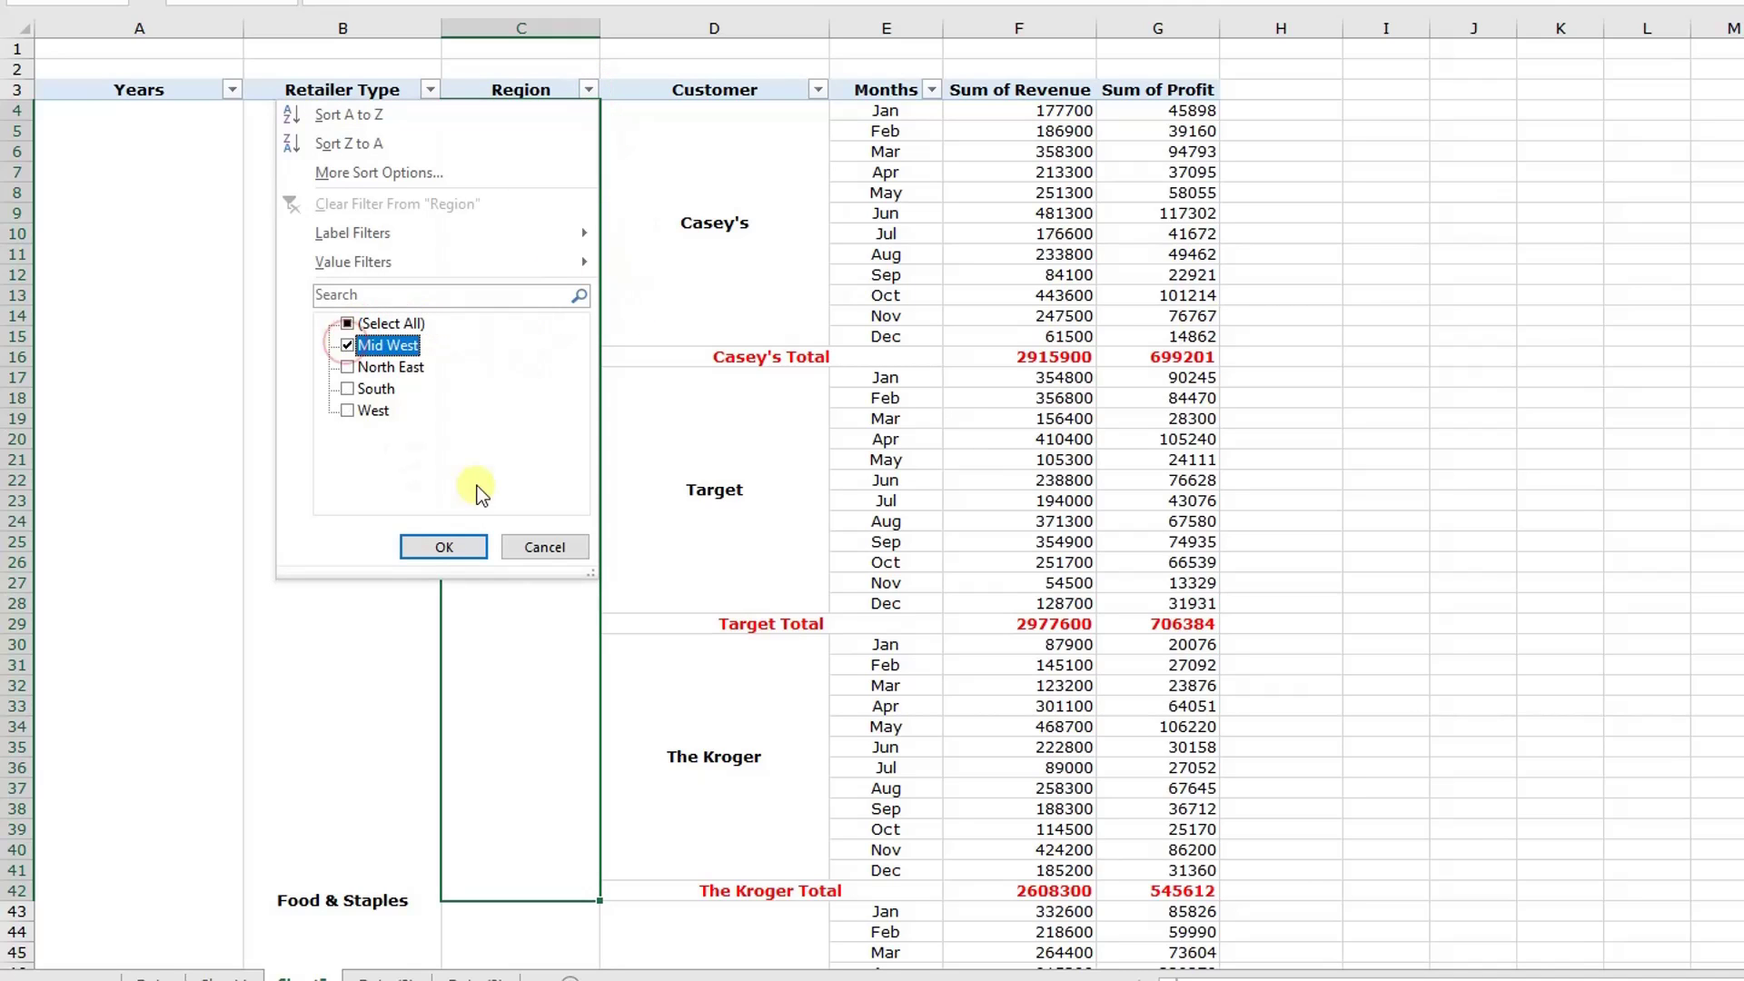
{"action": "left_click", "coordinate": [445, 546]}
{"action": "scroll", "coordinate": [553, 570], "scroll_direction": "down", "scroll_amount": 3}
{"action": "scroll", "coordinate": [552, 570], "scroll_direction": "down", "scroll_amount": 3}
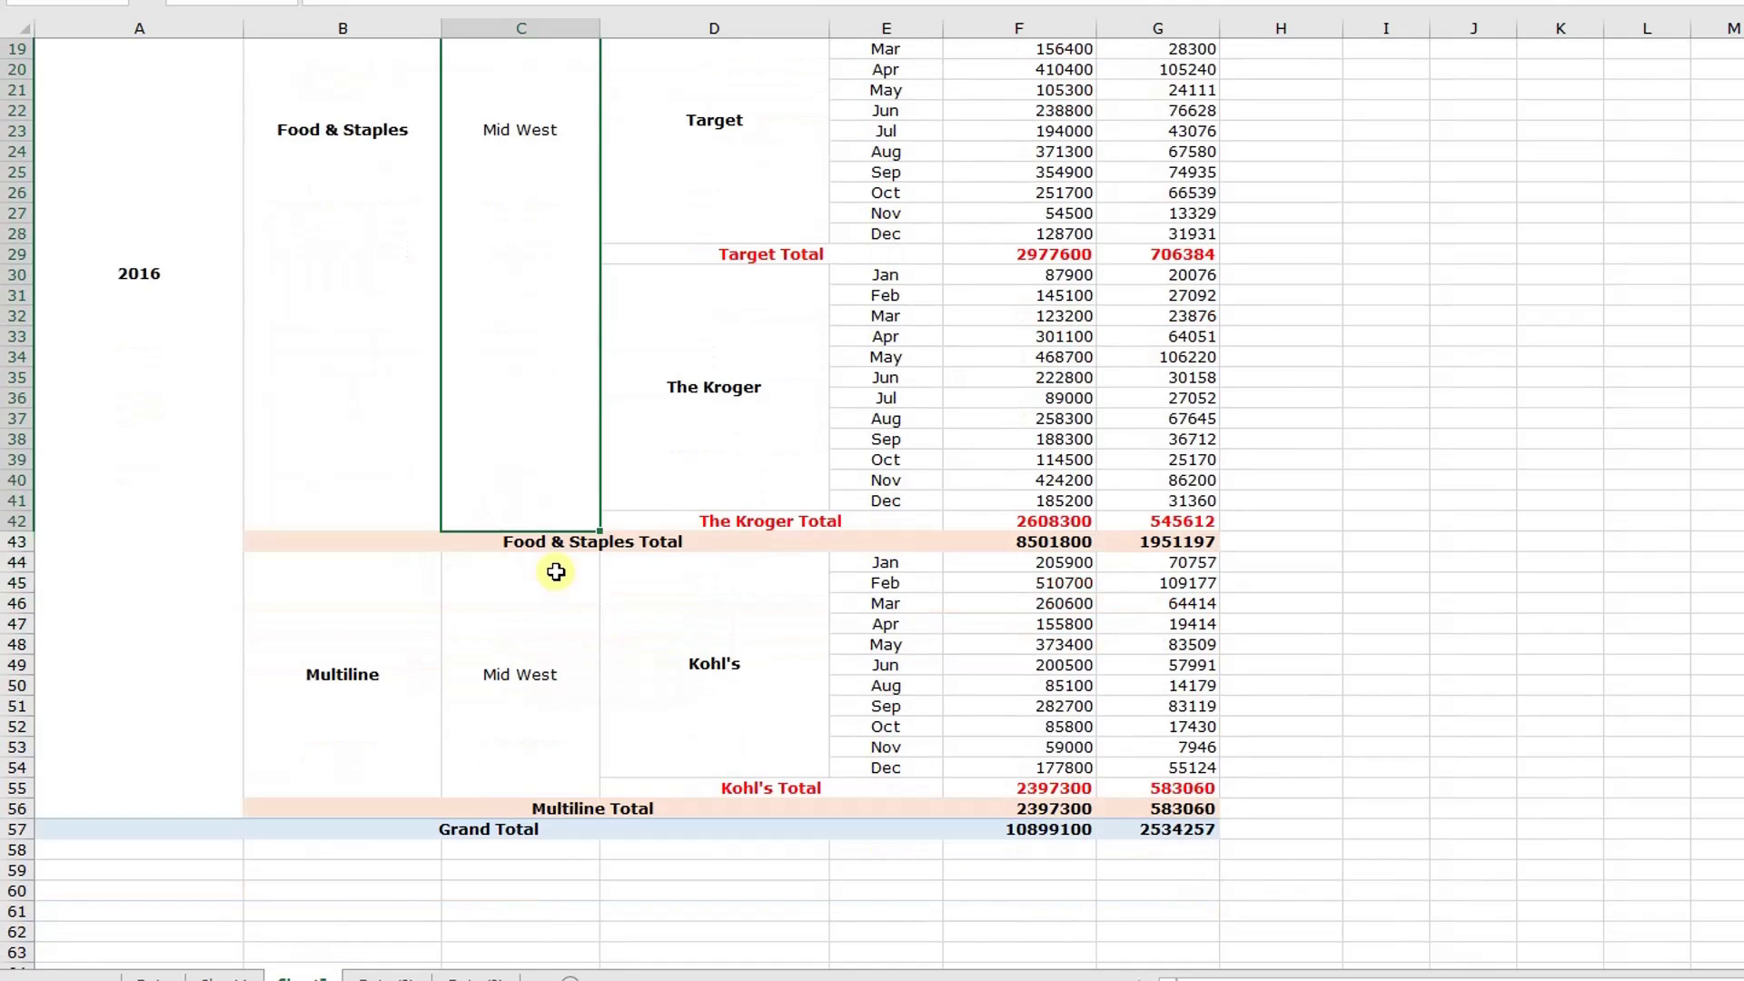
{"action": "scroll", "coordinate": [480, 650], "scroll_direction": "up", "scroll_amount": 3}
{"action": "scroll", "coordinate": [479, 649], "scroll_direction": "up", "scroll_amount": 1}
{"action": "scroll", "coordinate": [565, 700], "scroll_direction": "down", "scroll_amount": 3}
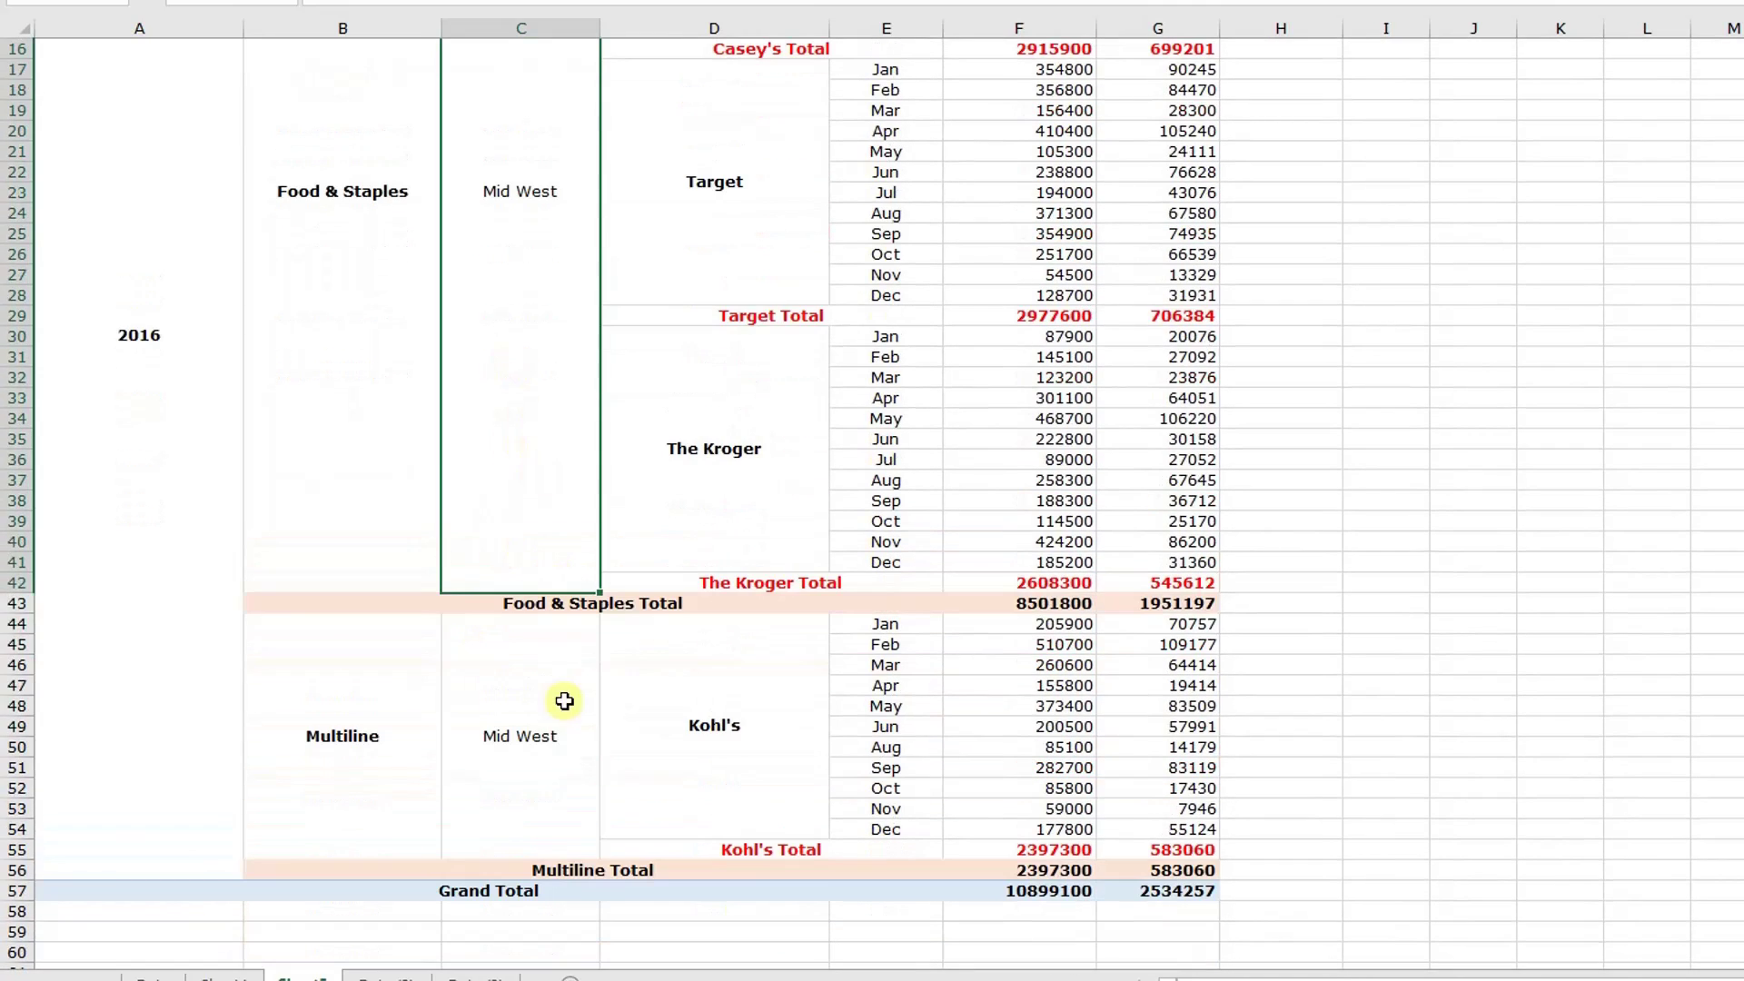
Step: Filter the Customer field to show only Casey's
{"action": "scroll", "coordinate": [543, 778], "scroll_direction": "down", "scroll_amount": 3}
{"action": "scroll", "coordinate": [543, 779], "scroll_direction": "up", "scroll_amount": 6}
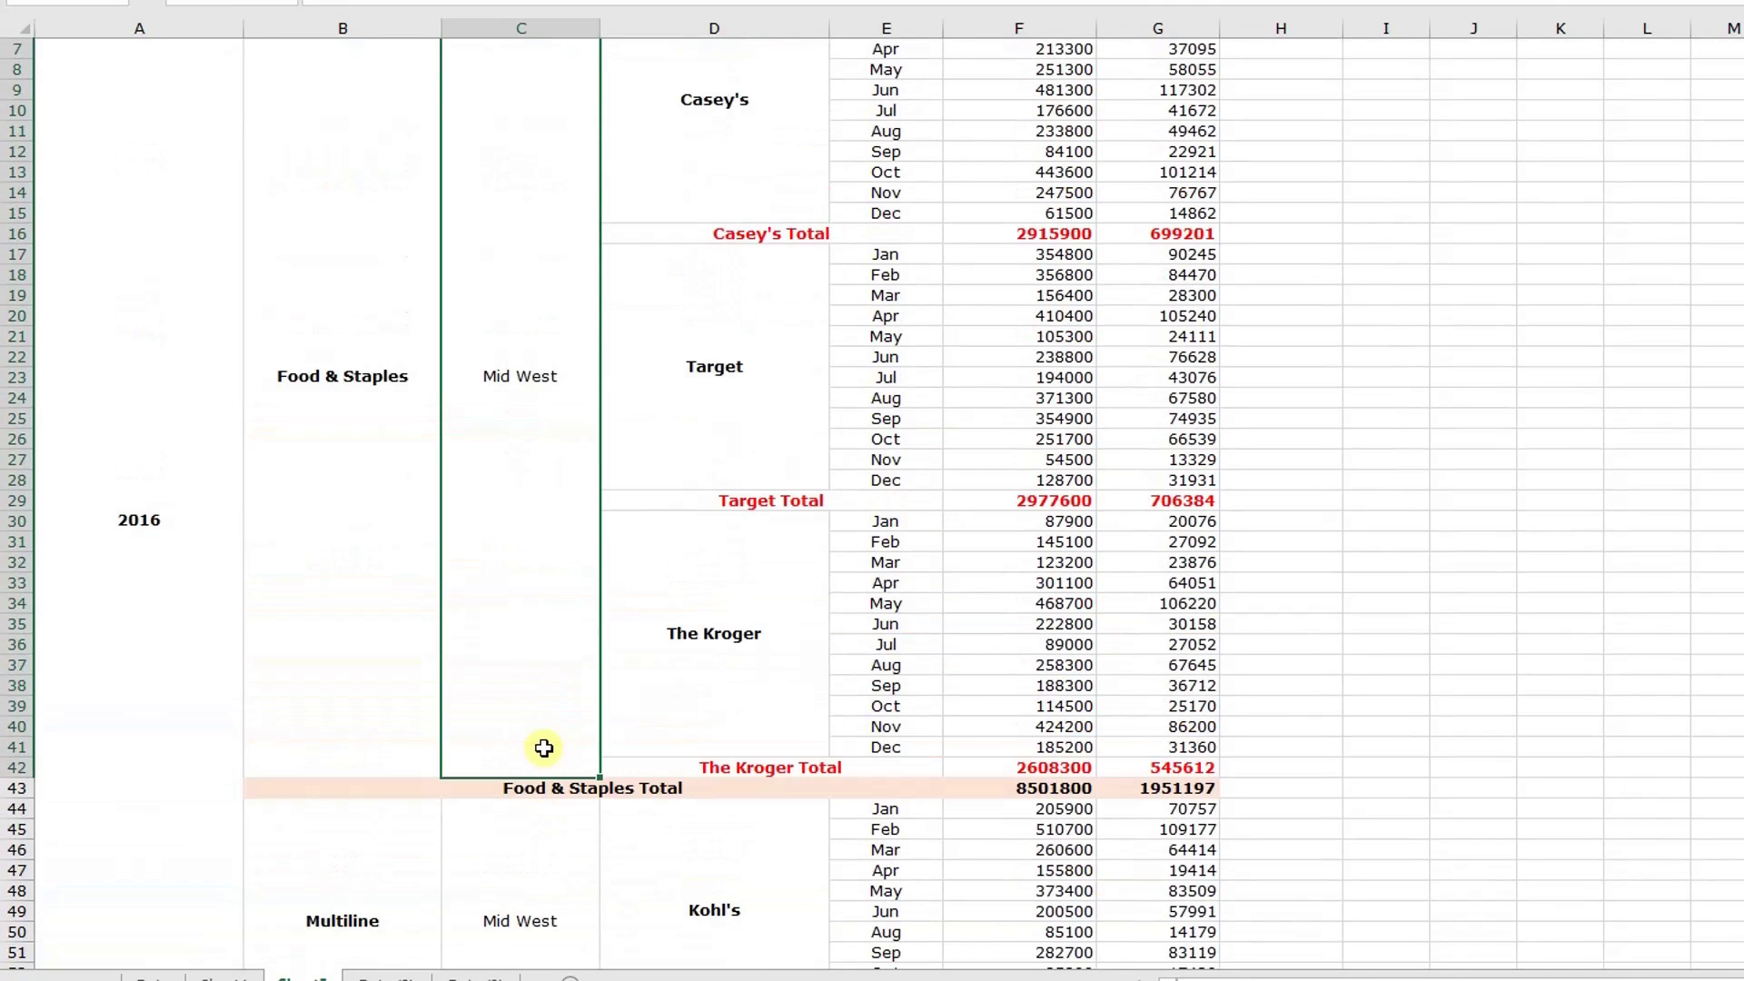
{"action": "scroll", "coordinate": [543, 748], "scroll_direction": "down", "scroll_amount": 1}
{"action": "scroll", "coordinate": [543, 748], "scroll_direction": "up", "scroll_amount": 3}
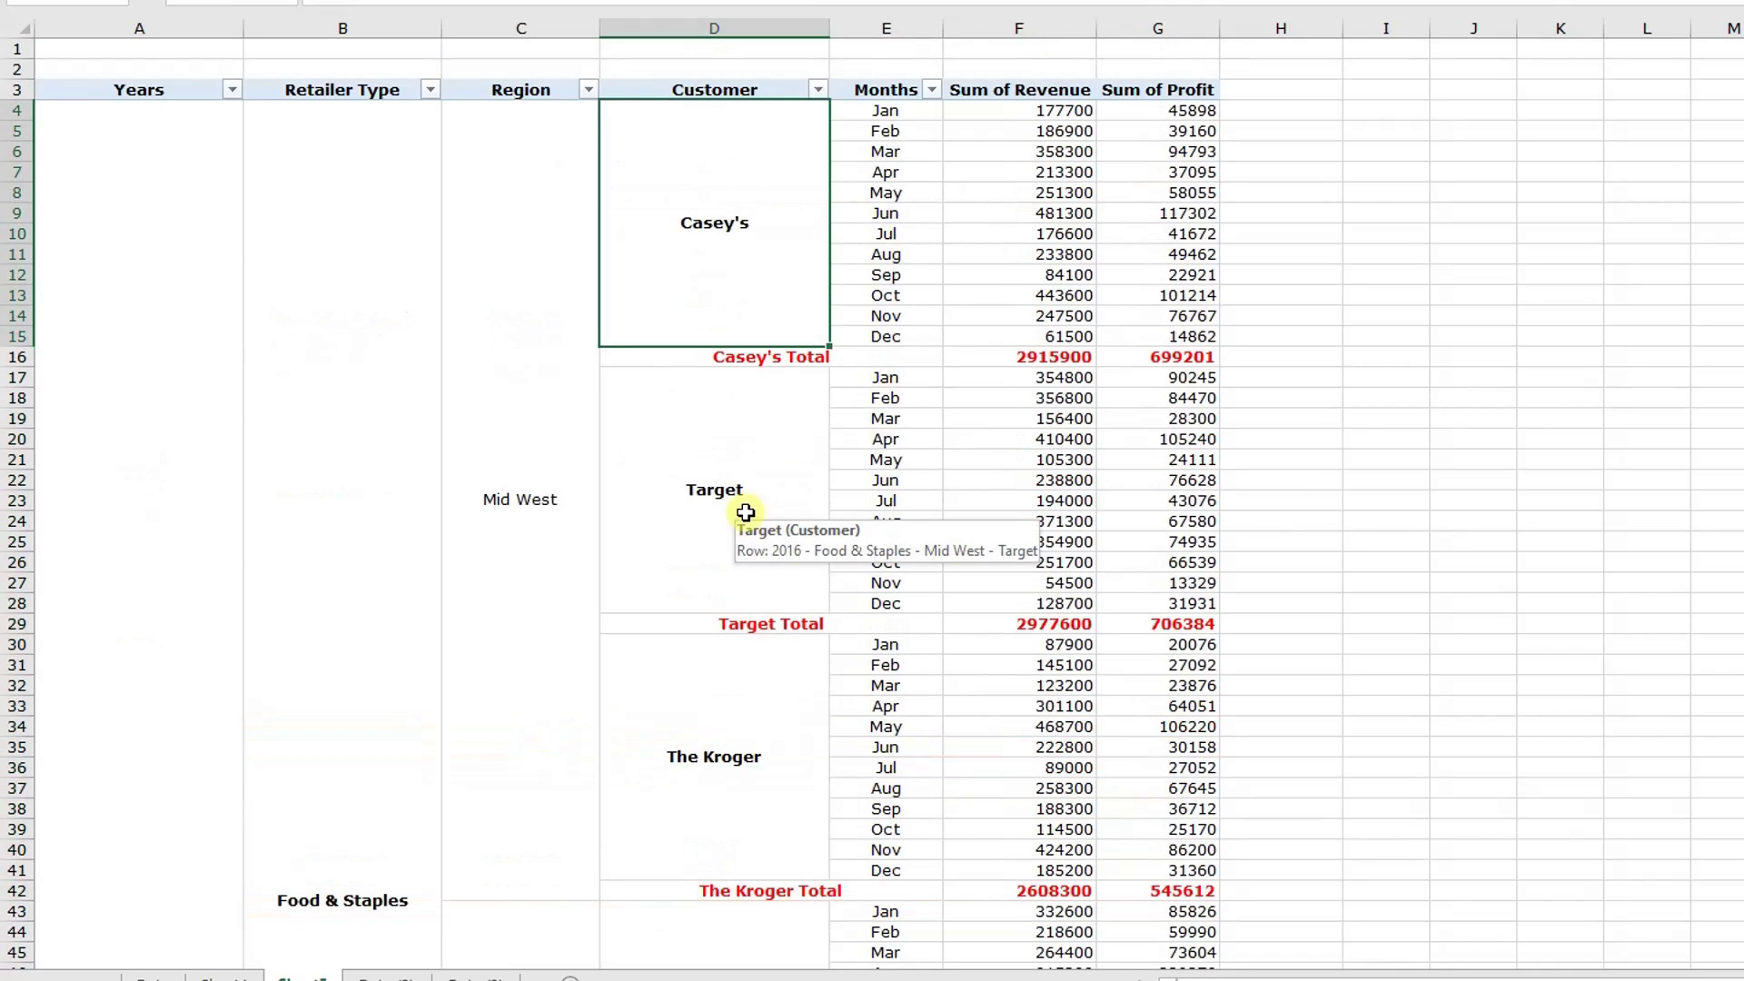
{"action": "left_click", "coordinate": [819, 89]}
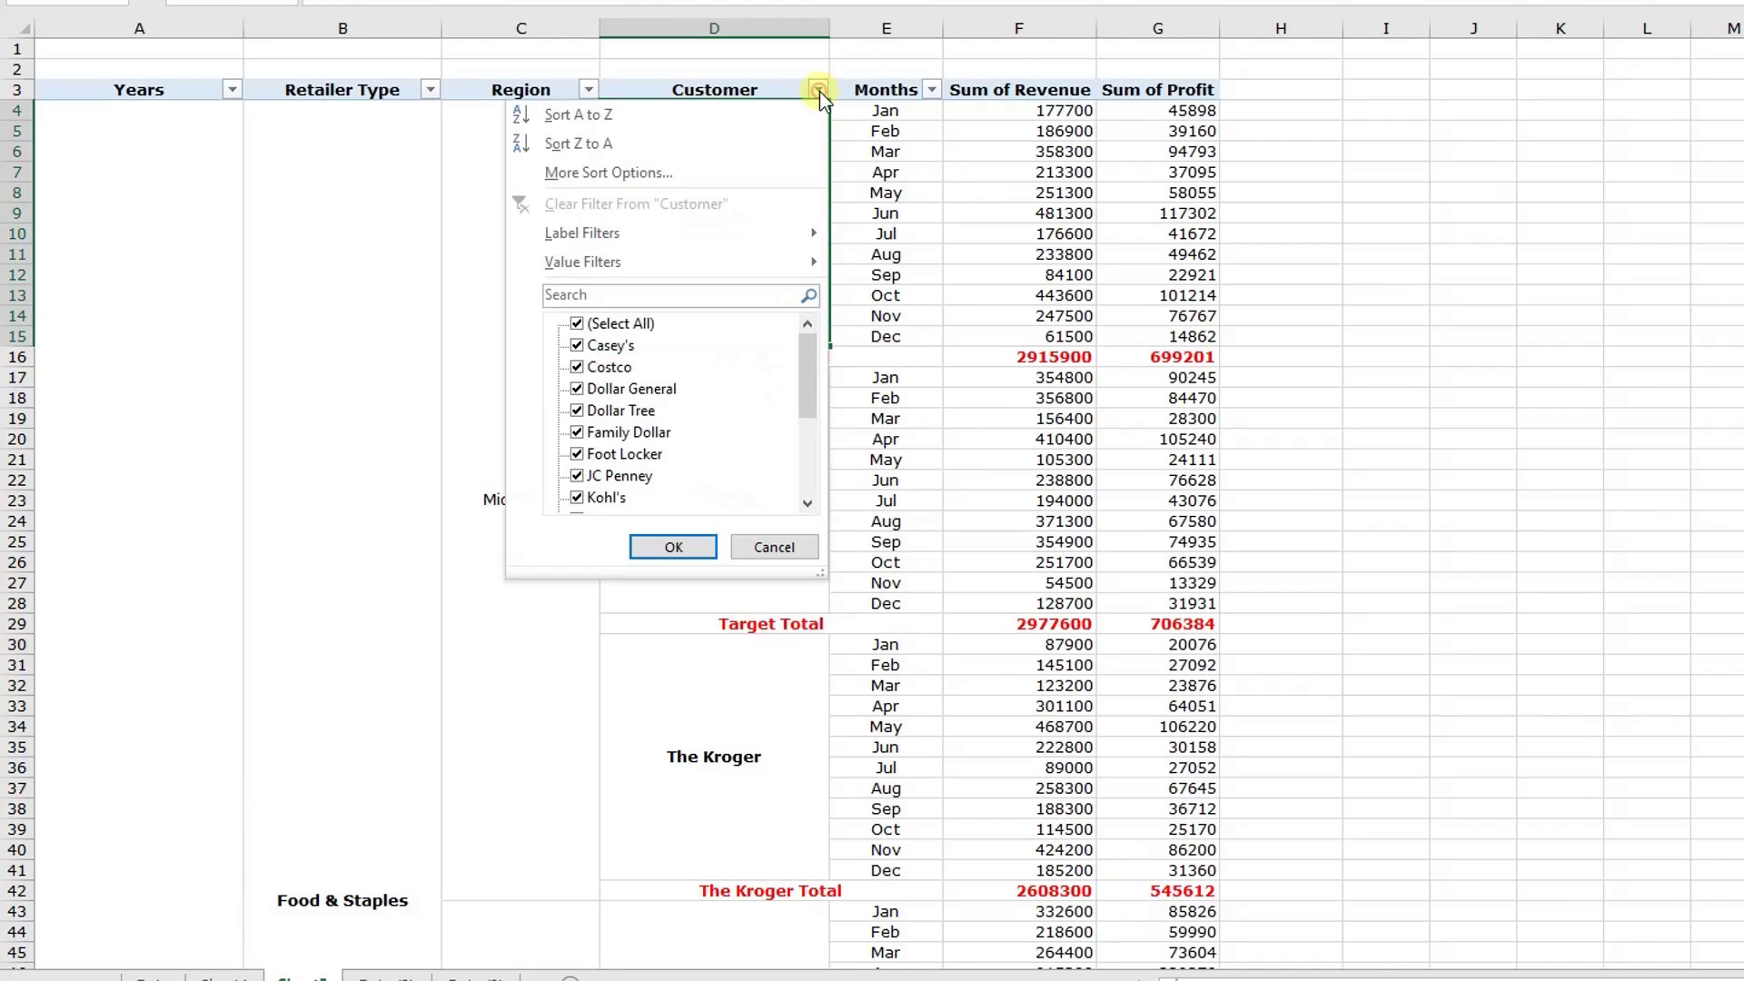
{"action": "left_click", "coordinate": [577, 325]}
{"action": "left_click", "coordinate": [578, 345]}
{"action": "left_click", "coordinate": [670, 546]}
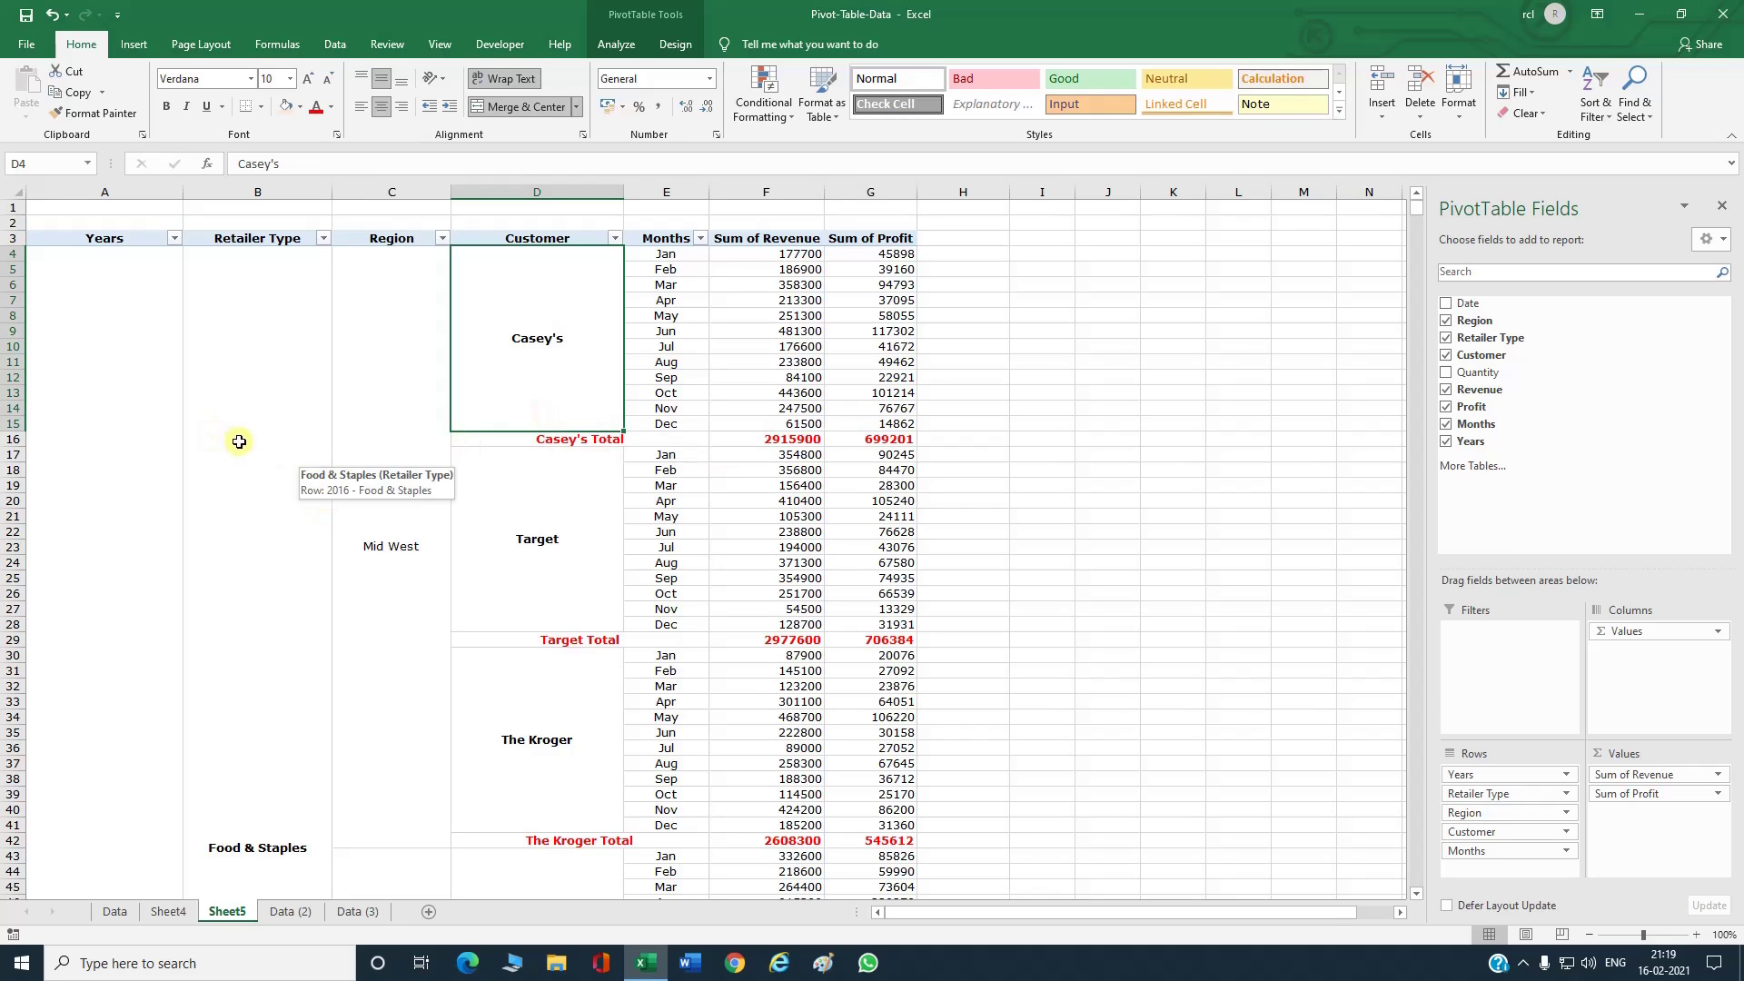
Step: Insert slicers for the Region, Retailer Type and Customer fields of the PivotTable
{"action": "left_click", "coordinate": [558, 514]}
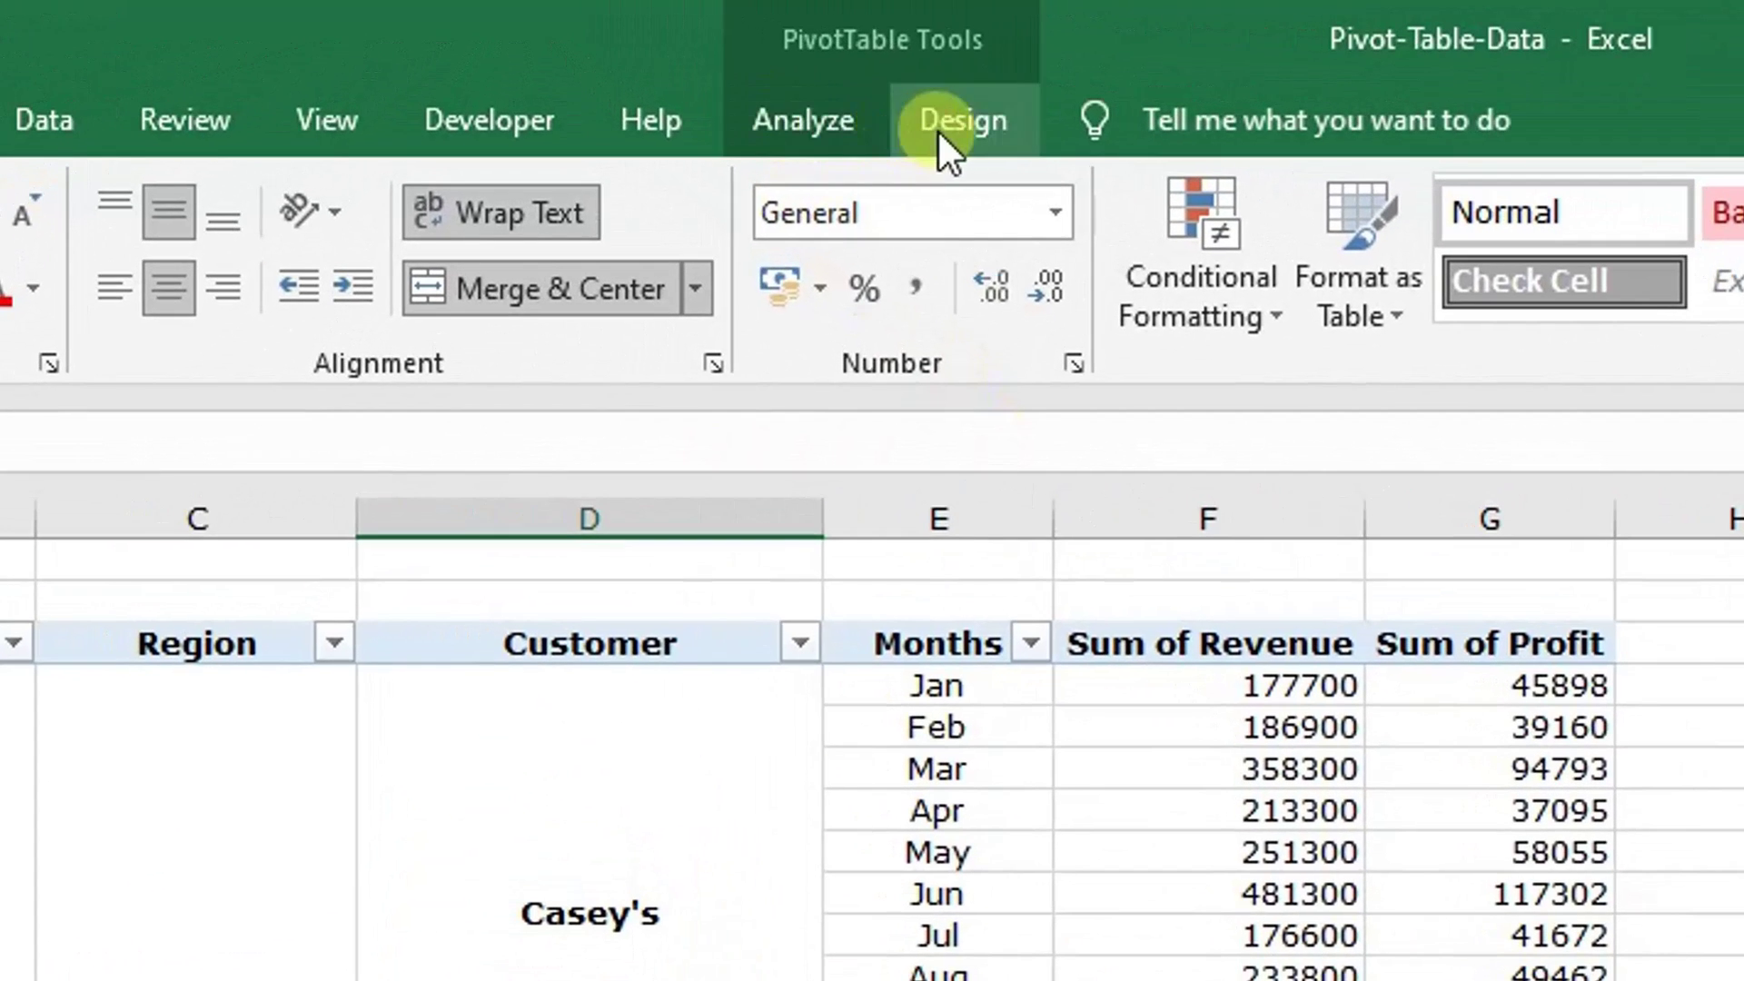
{"action": "left_click", "coordinate": [805, 122]}
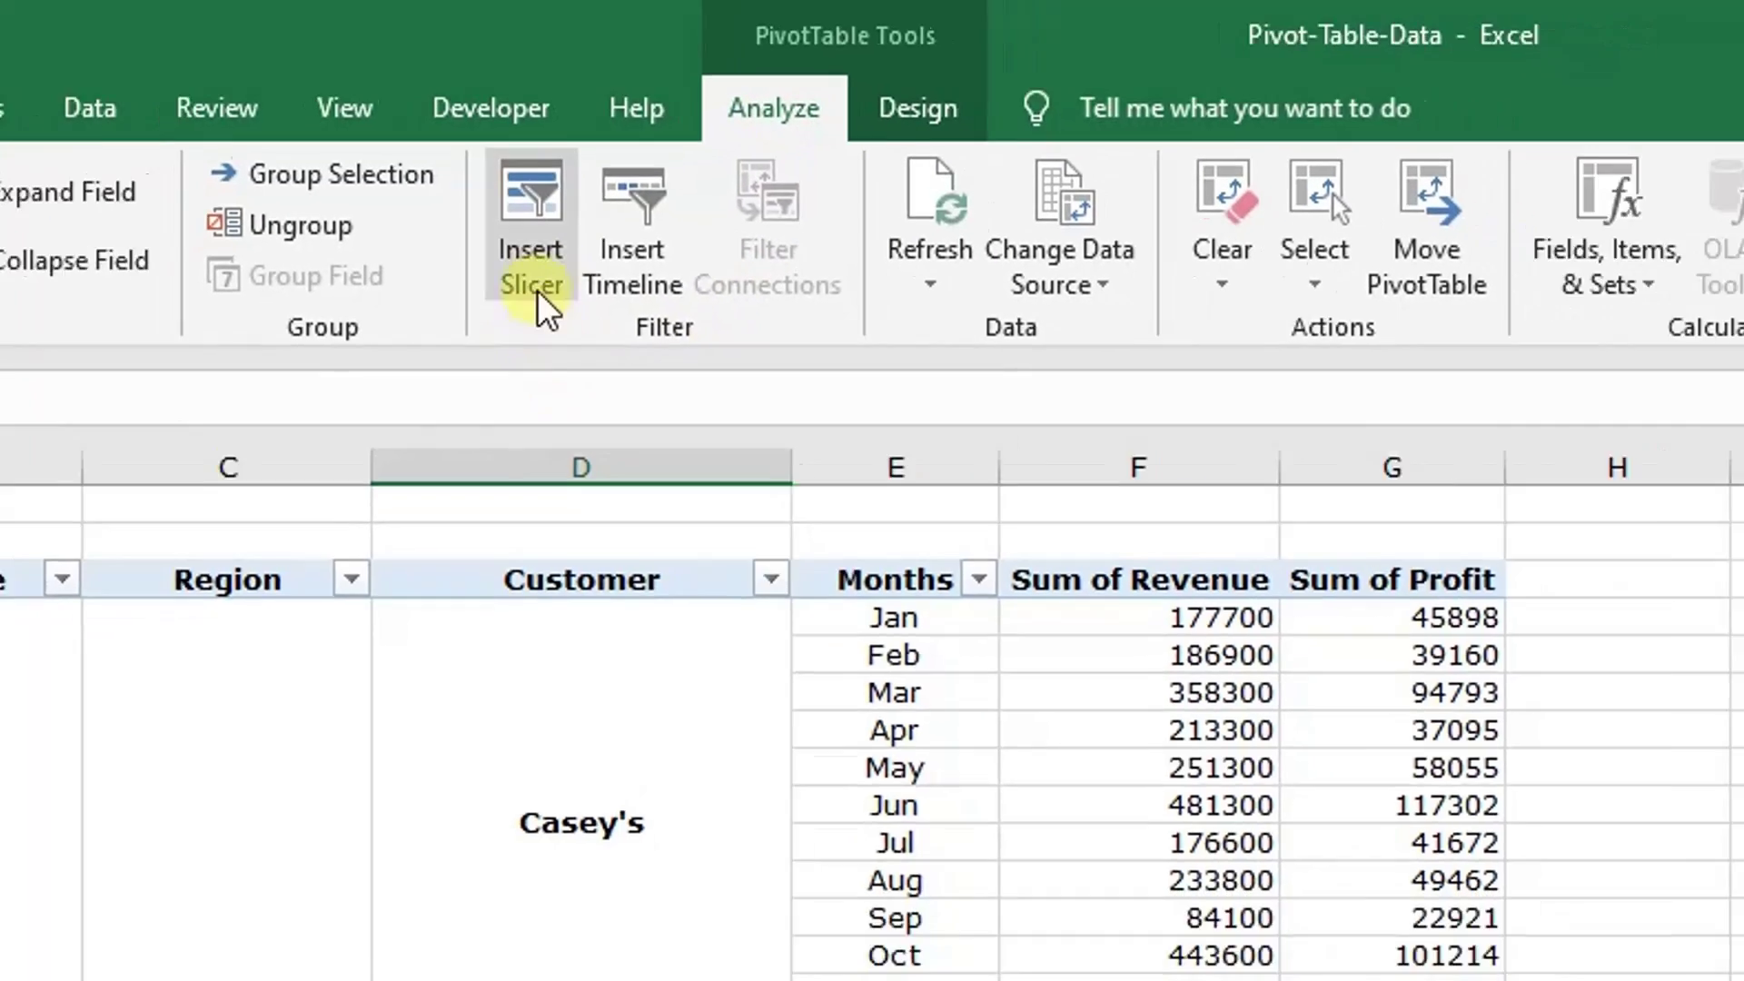
{"action": "left_click", "coordinate": [532, 272]}
{"action": "left_click_drag", "start_coordinate": [1315, 446], "coordinate": [1083, 263]}
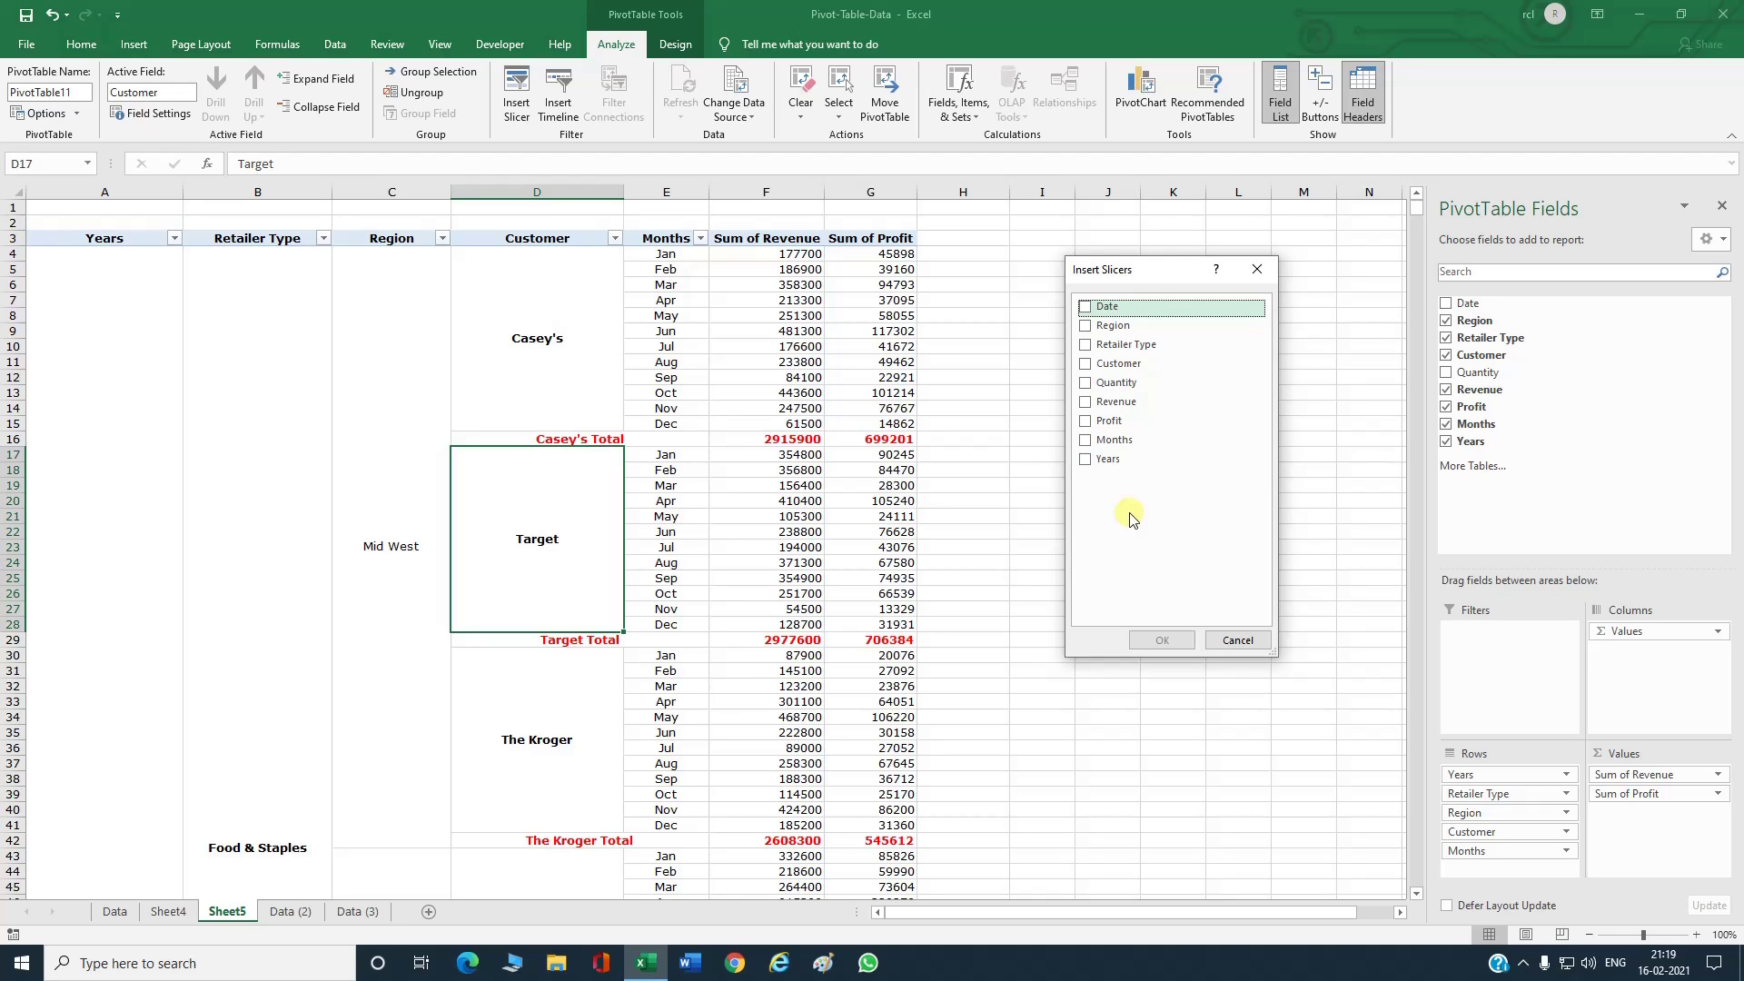
{"action": "left_click", "coordinate": [1087, 326]}
{"action": "left_click", "coordinate": [1087, 346]}
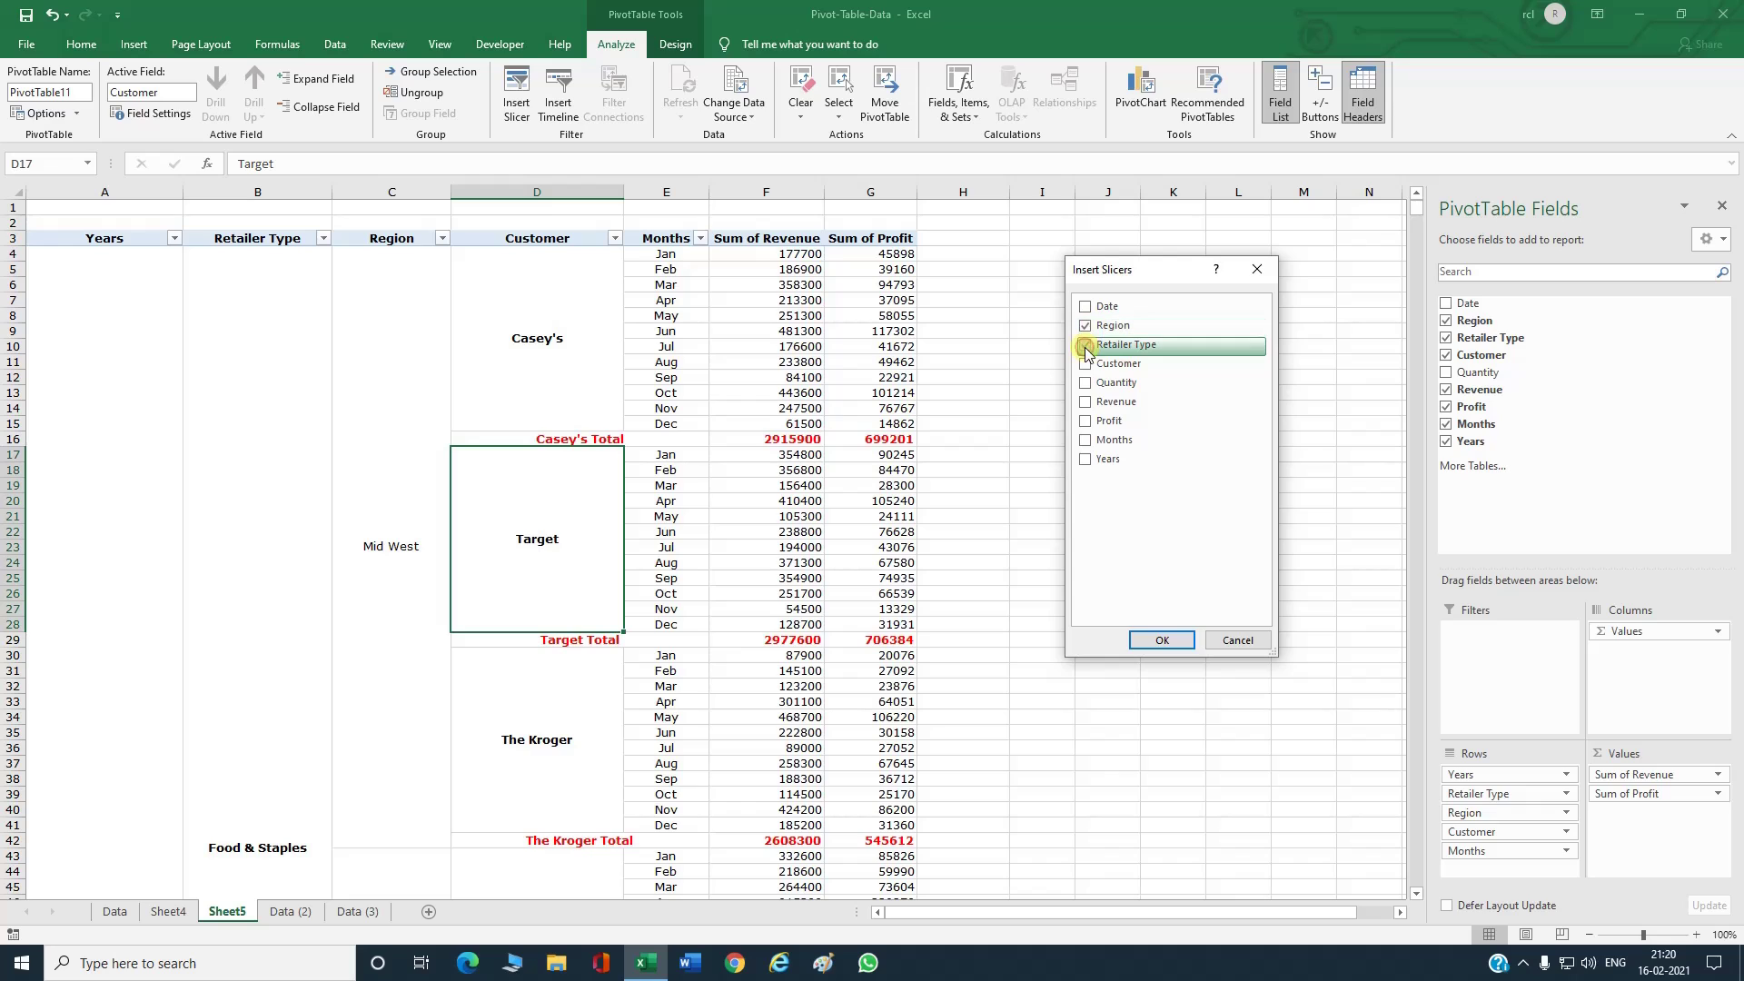
{"action": "left_click", "coordinate": [1086, 365]}
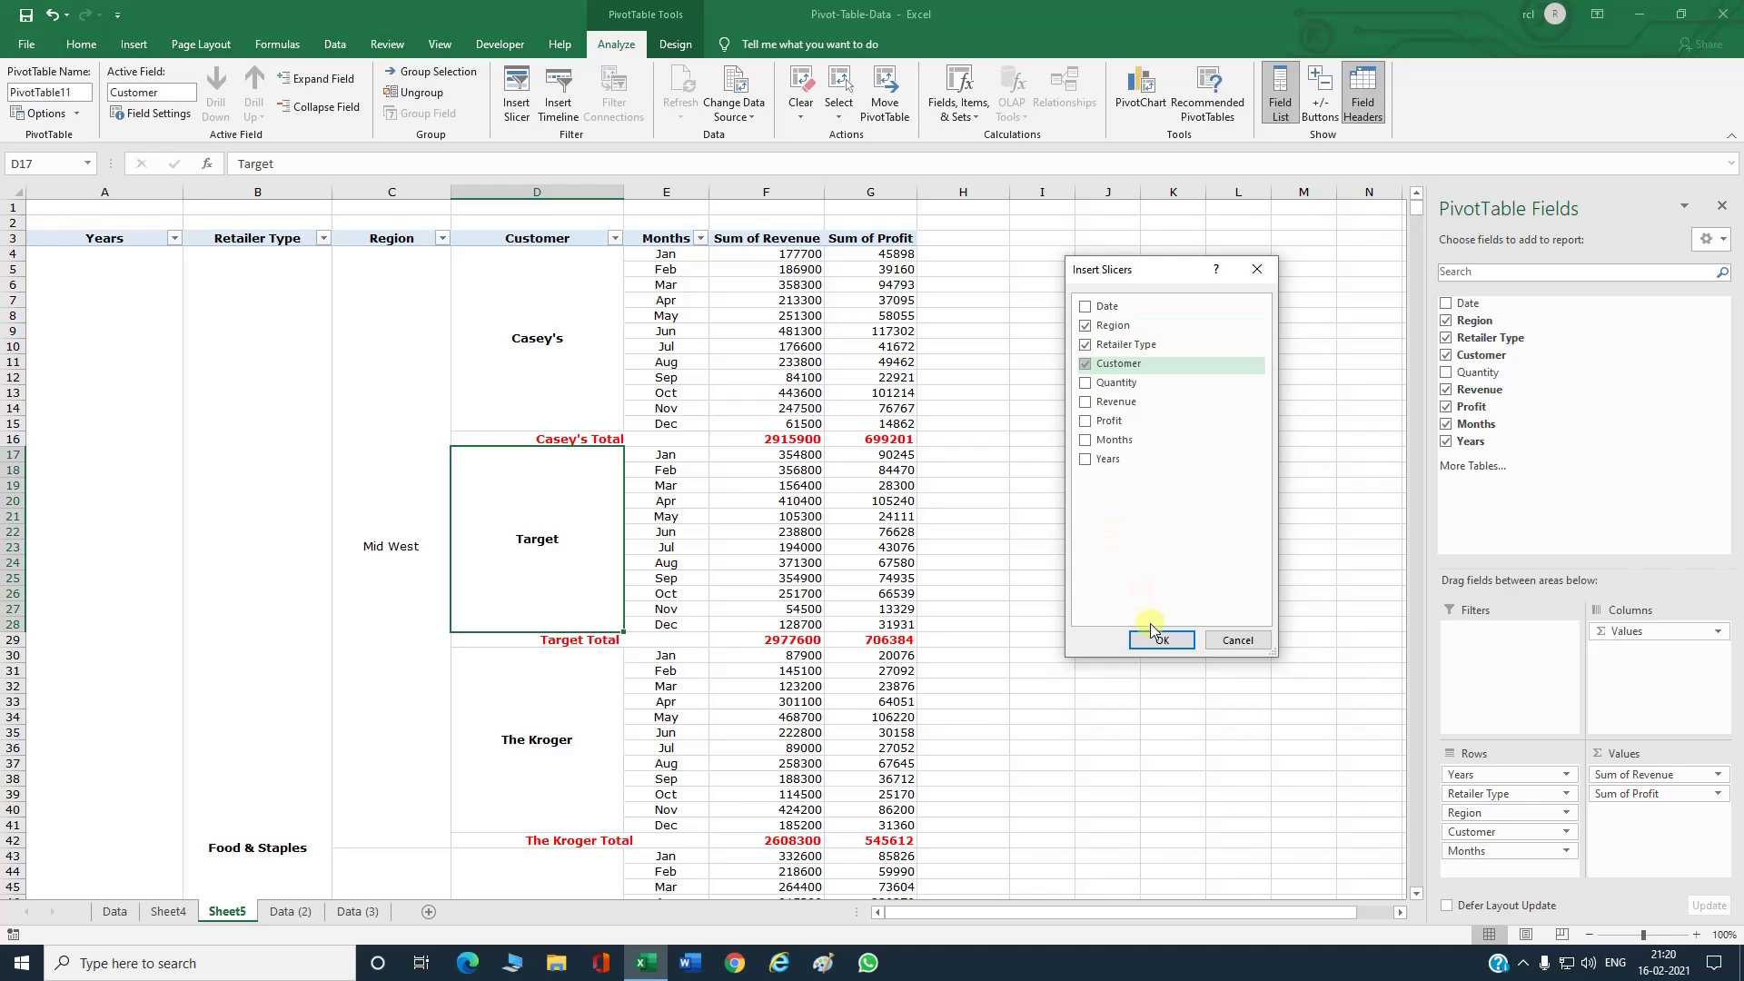
{"action": "left_click", "coordinate": [1155, 641]}
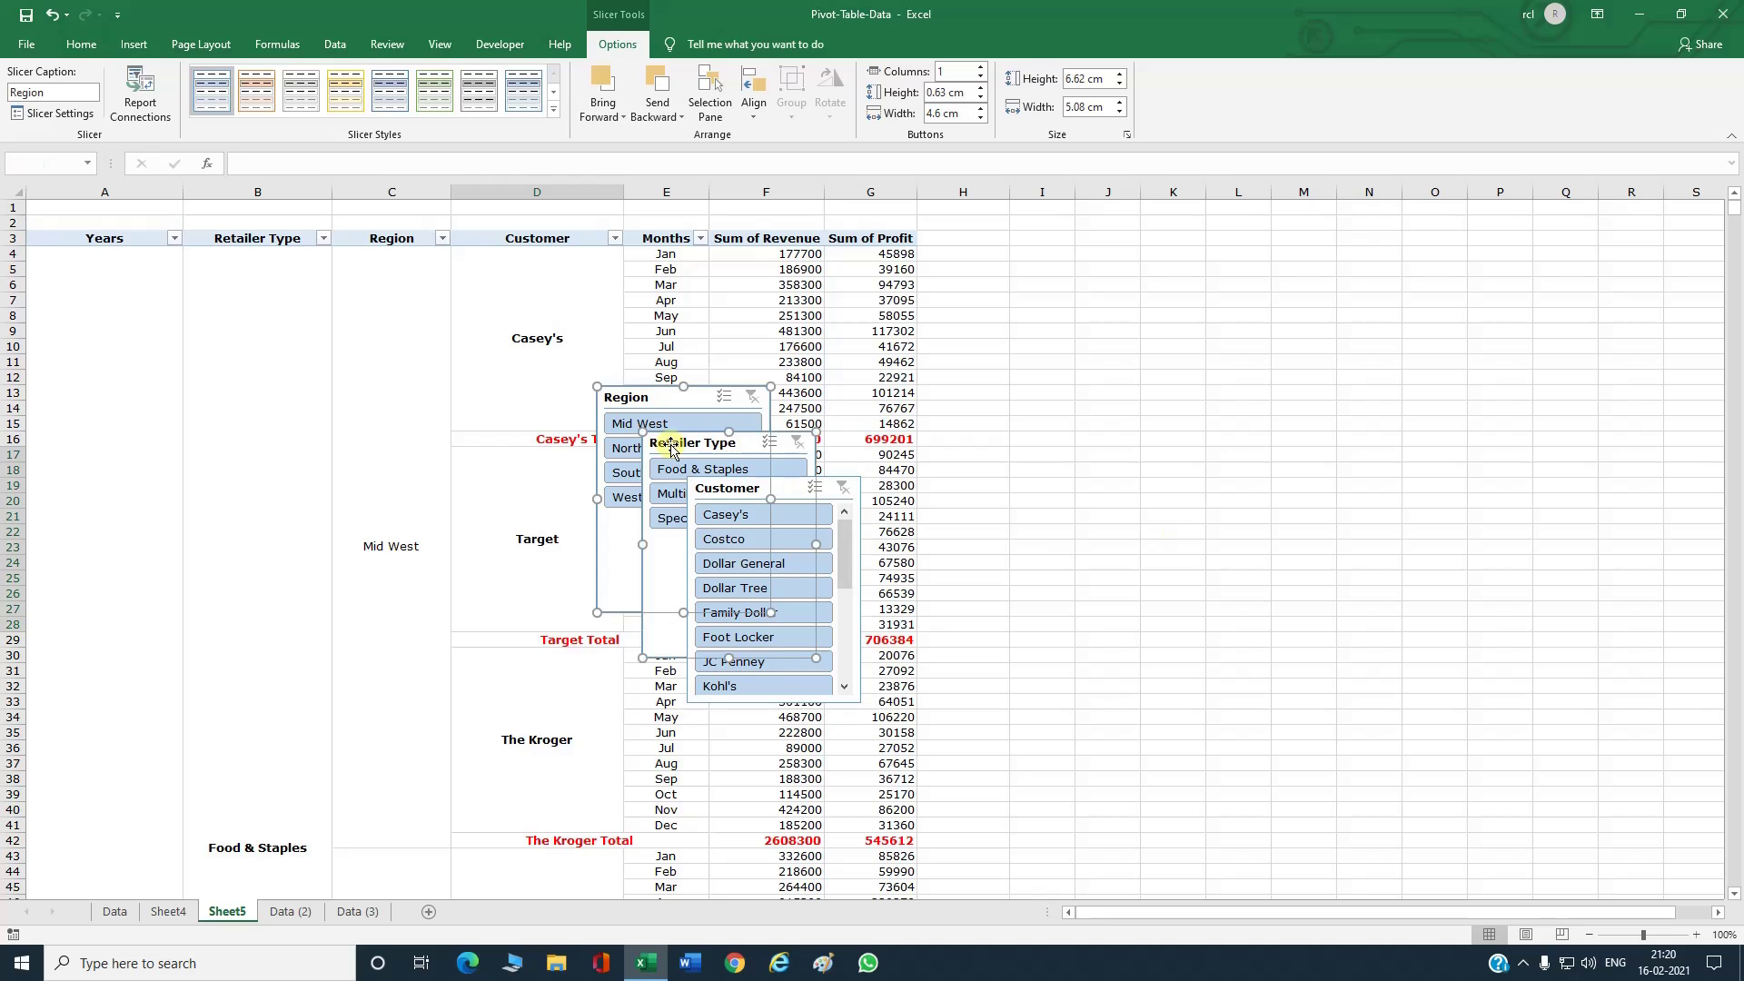
Step: Move the three slicers together off the data, side by side next to the Sum of Profit column
{"action": "left_click", "coordinate": [717, 443], "text": "ctrl"}
{"action": "left_click", "coordinate": [617, 400], "text": "ctrl"}
{"action": "left_click_drag", "start_coordinate": [617, 399], "coordinate": [1141, 226]}
{"action": "left_click", "coordinate": [1019, 556]}
{"action": "left_click_drag", "start_coordinate": [1053, 318], "coordinate": [1328, 224]}
{"action": "left_click", "coordinate": [971, 232]}
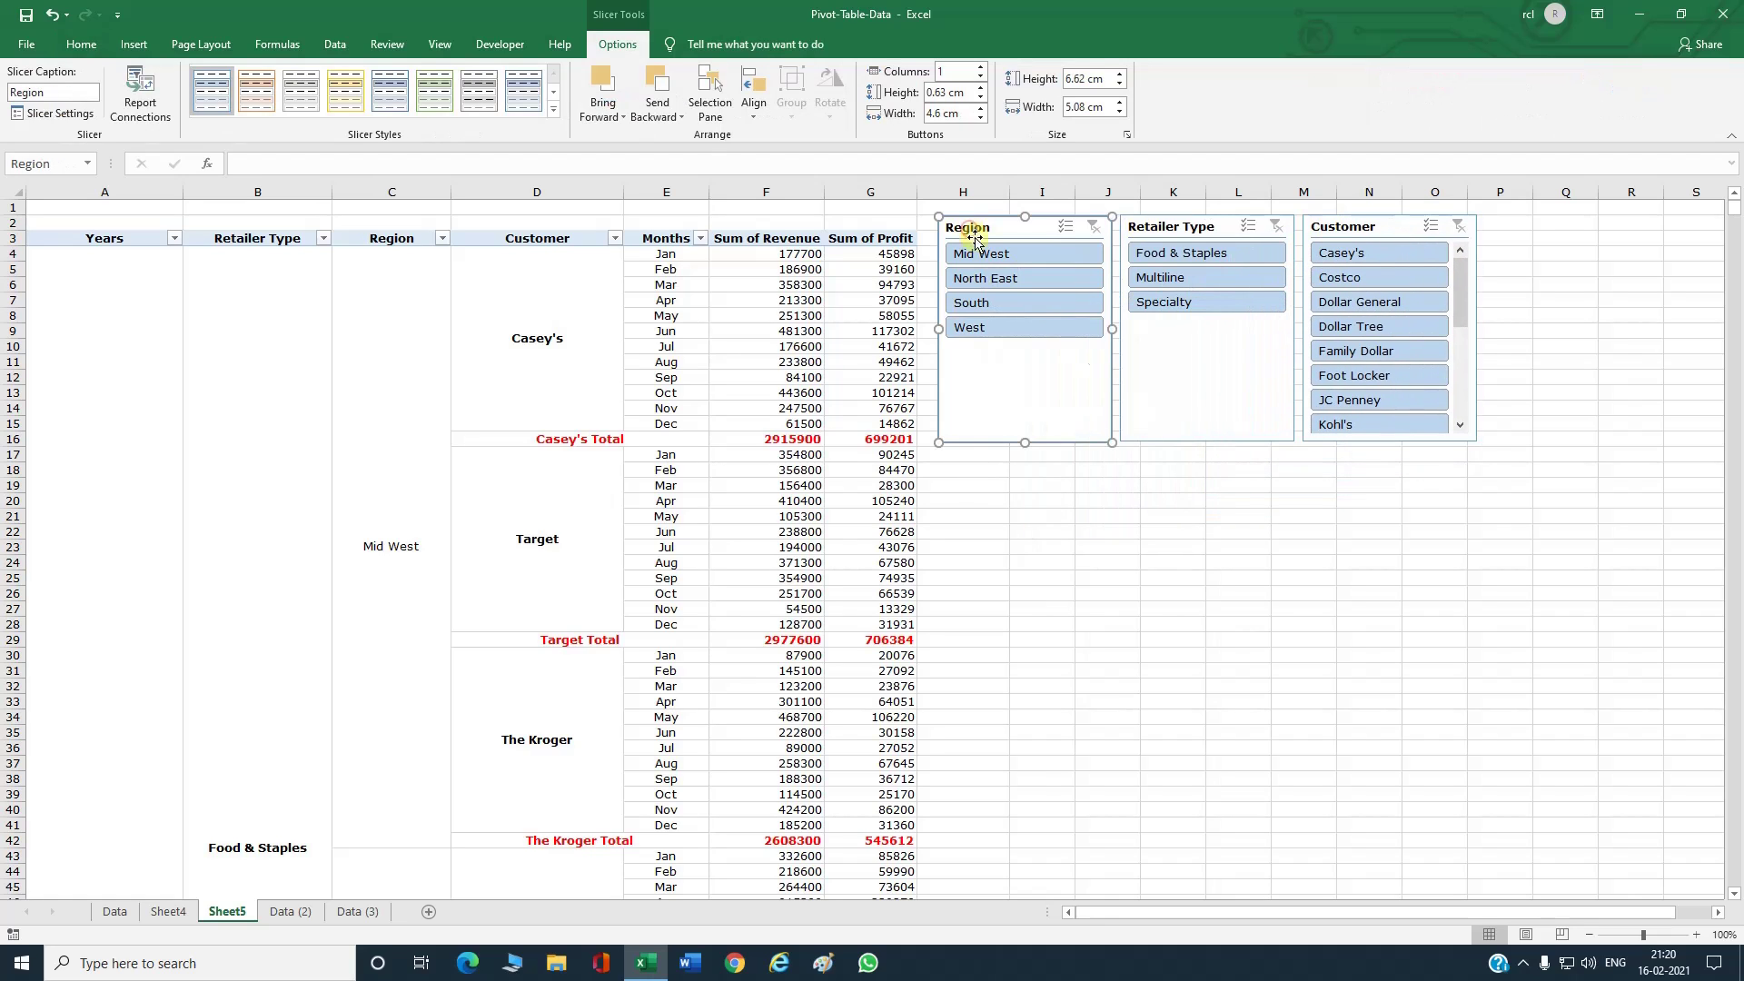
Step: Narrow the Region slicer to about 4.13 cm, narrow the Retailer Type slicer slightly, and close the gaps between all three slicers
{"action": "left_click_drag", "start_coordinate": [1112, 329], "coordinate": [1080, 327]}
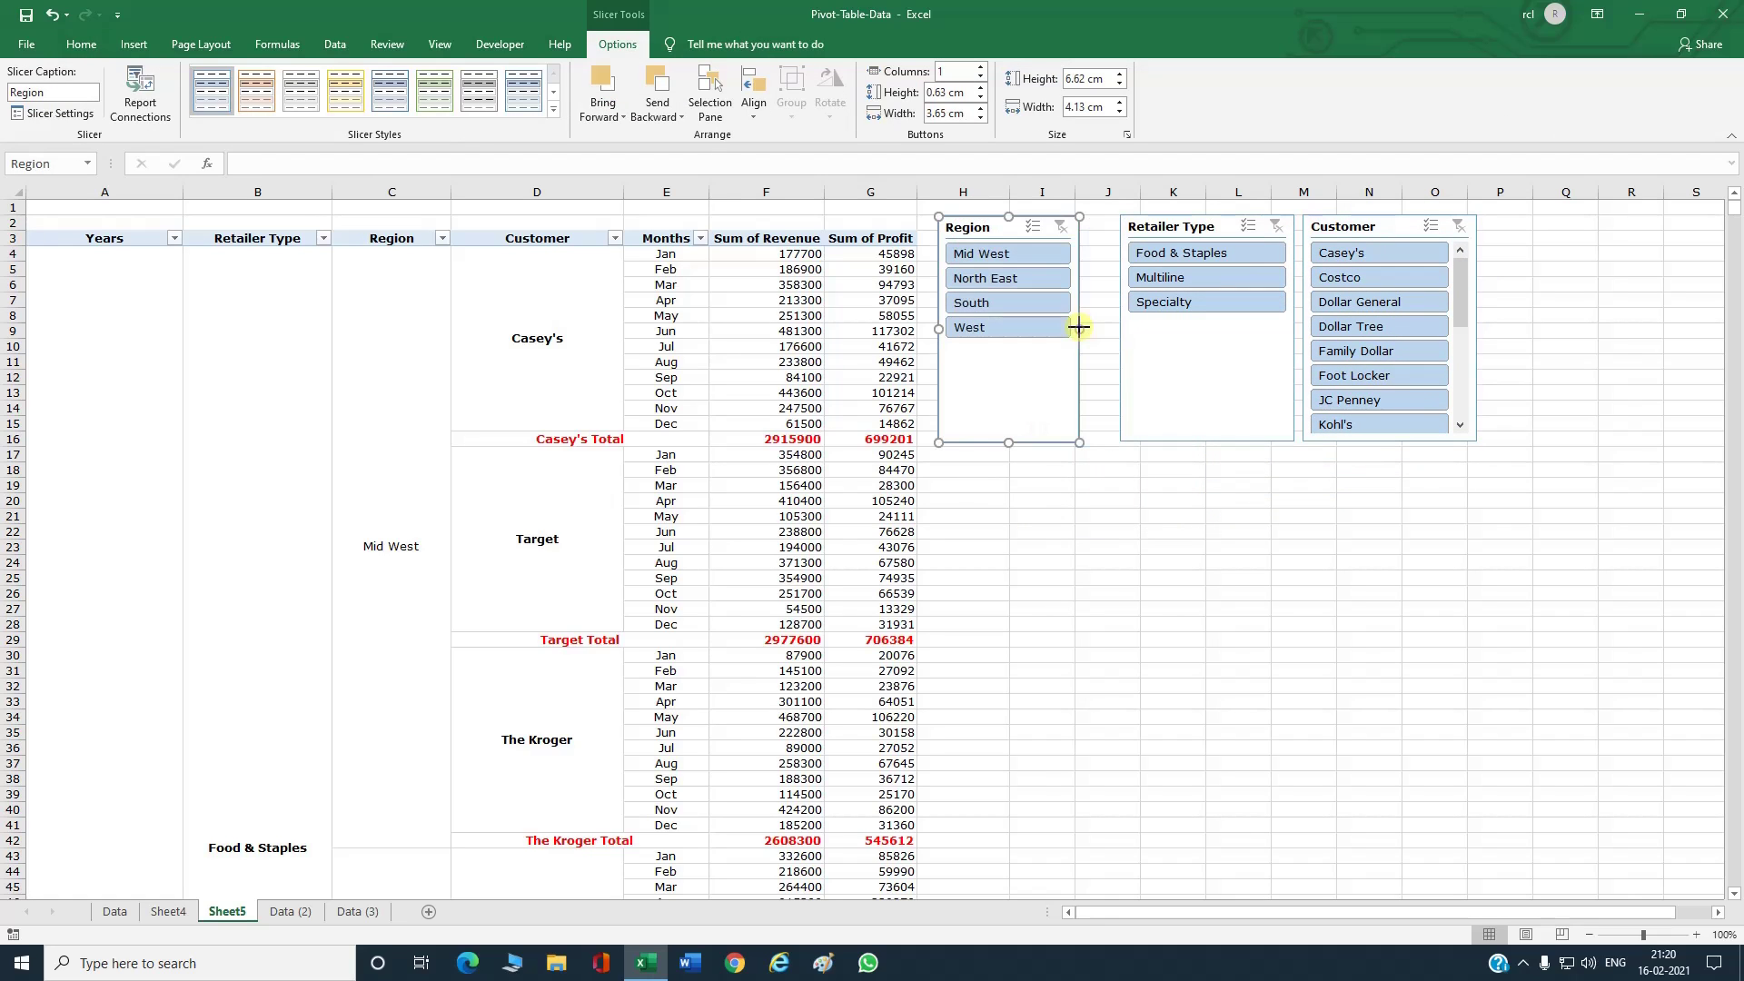
{"action": "left_click", "coordinate": [1174, 226]}
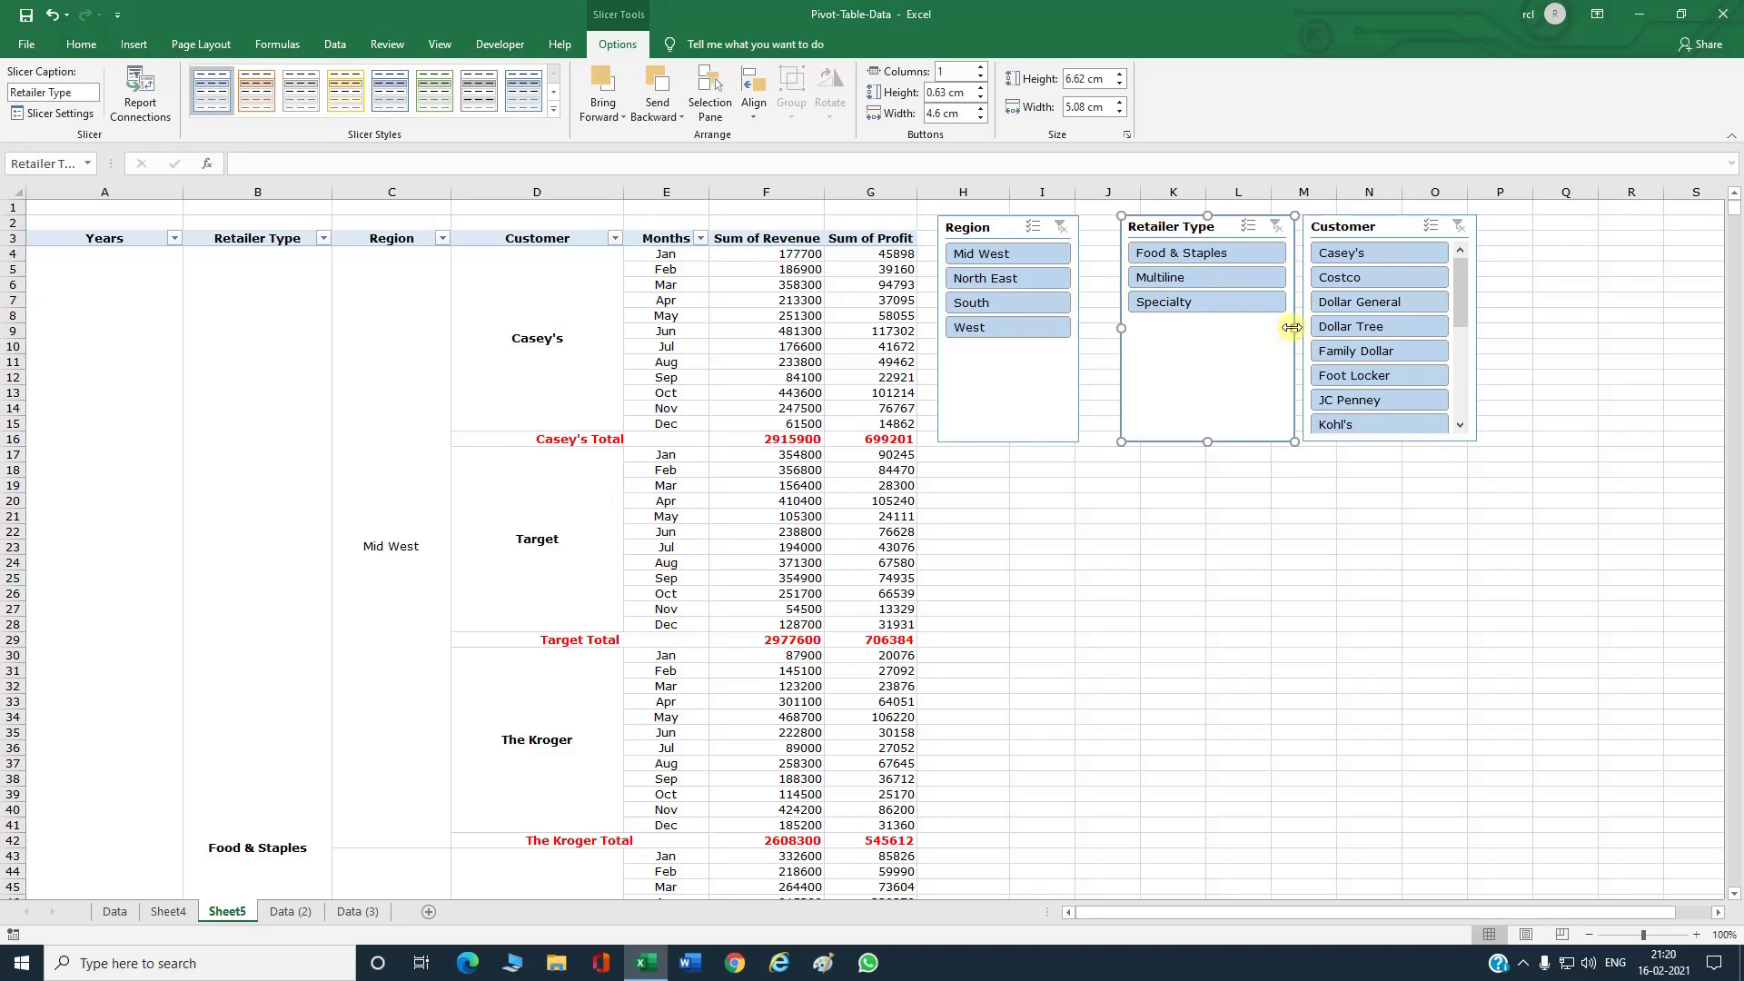
{"action": "left_click_drag", "start_coordinate": [1292, 327], "coordinate": [1282, 327]}
{"action": "left_click_drag", "start_coordinate": [1160, 224], "coordinate": [1123, 227]}
{"action": "left_click_drag", "start_coordinate": [1317, 225], "coordinate": [1269, 228]}
{"action": "left_click", "coordinate": [1073, 527]}
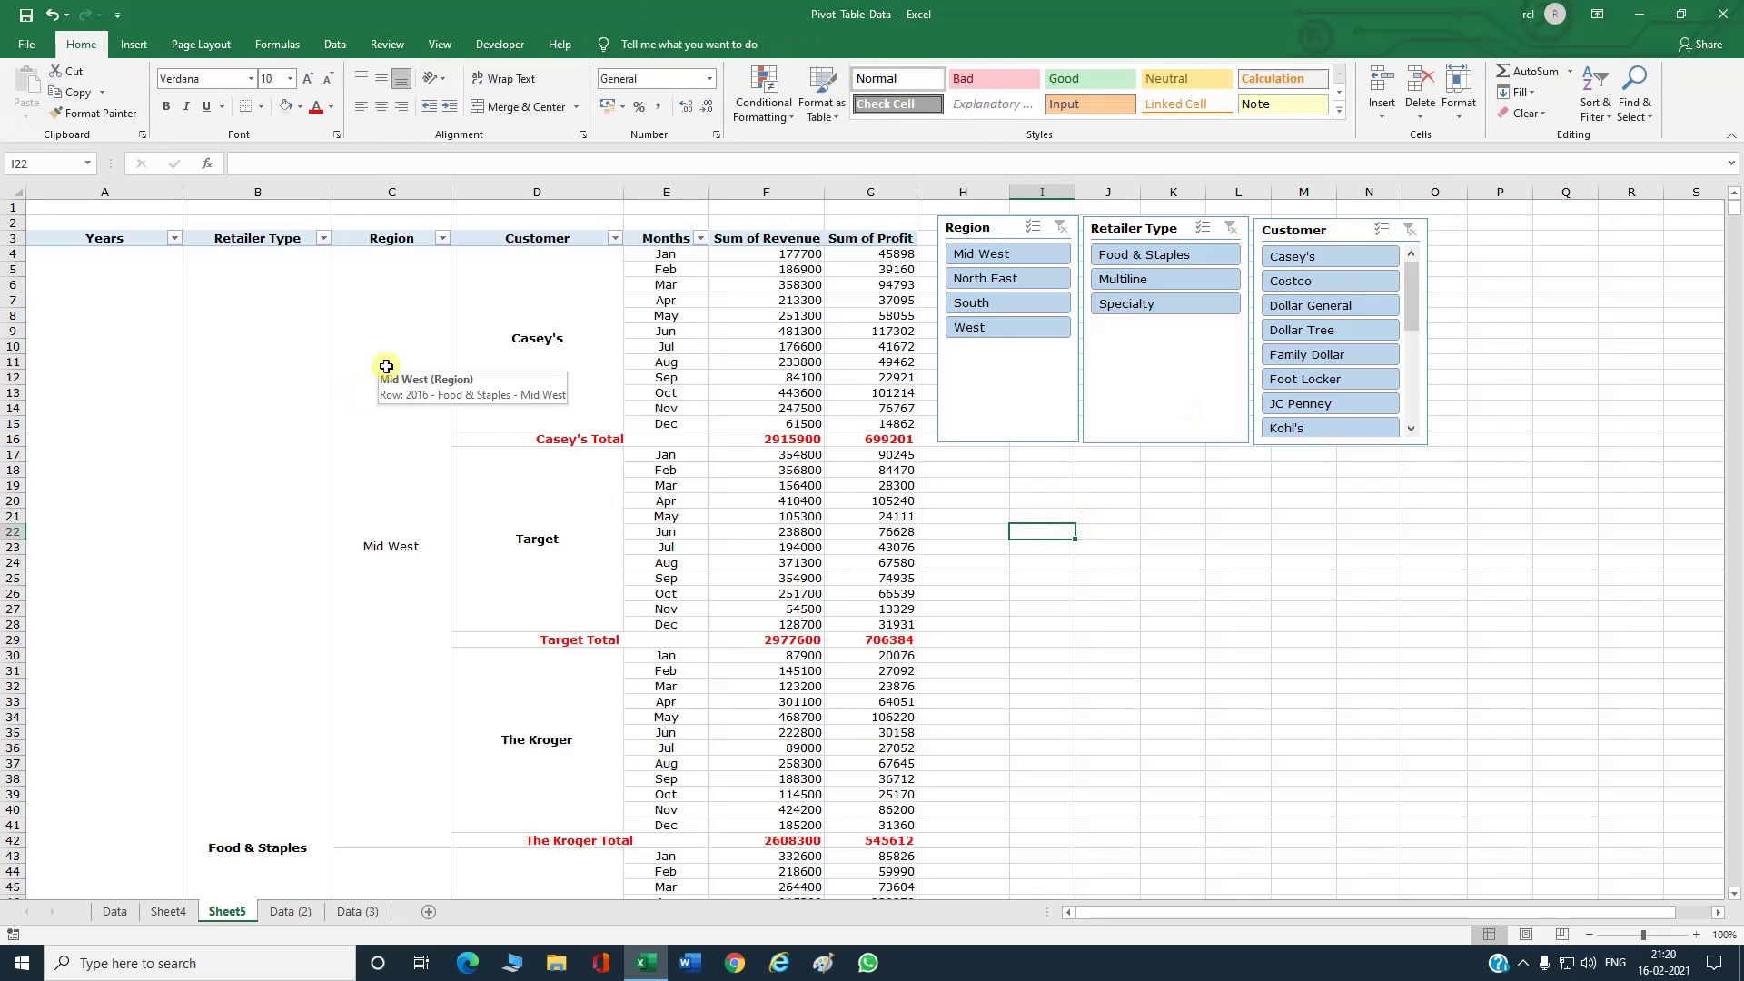
{"action": "left_click", "coordinate": [442, 238]}
{"action": "left_click", "coordinate": [443, 238]}
{"action": "left_click", "coordinate": [442, 238]}
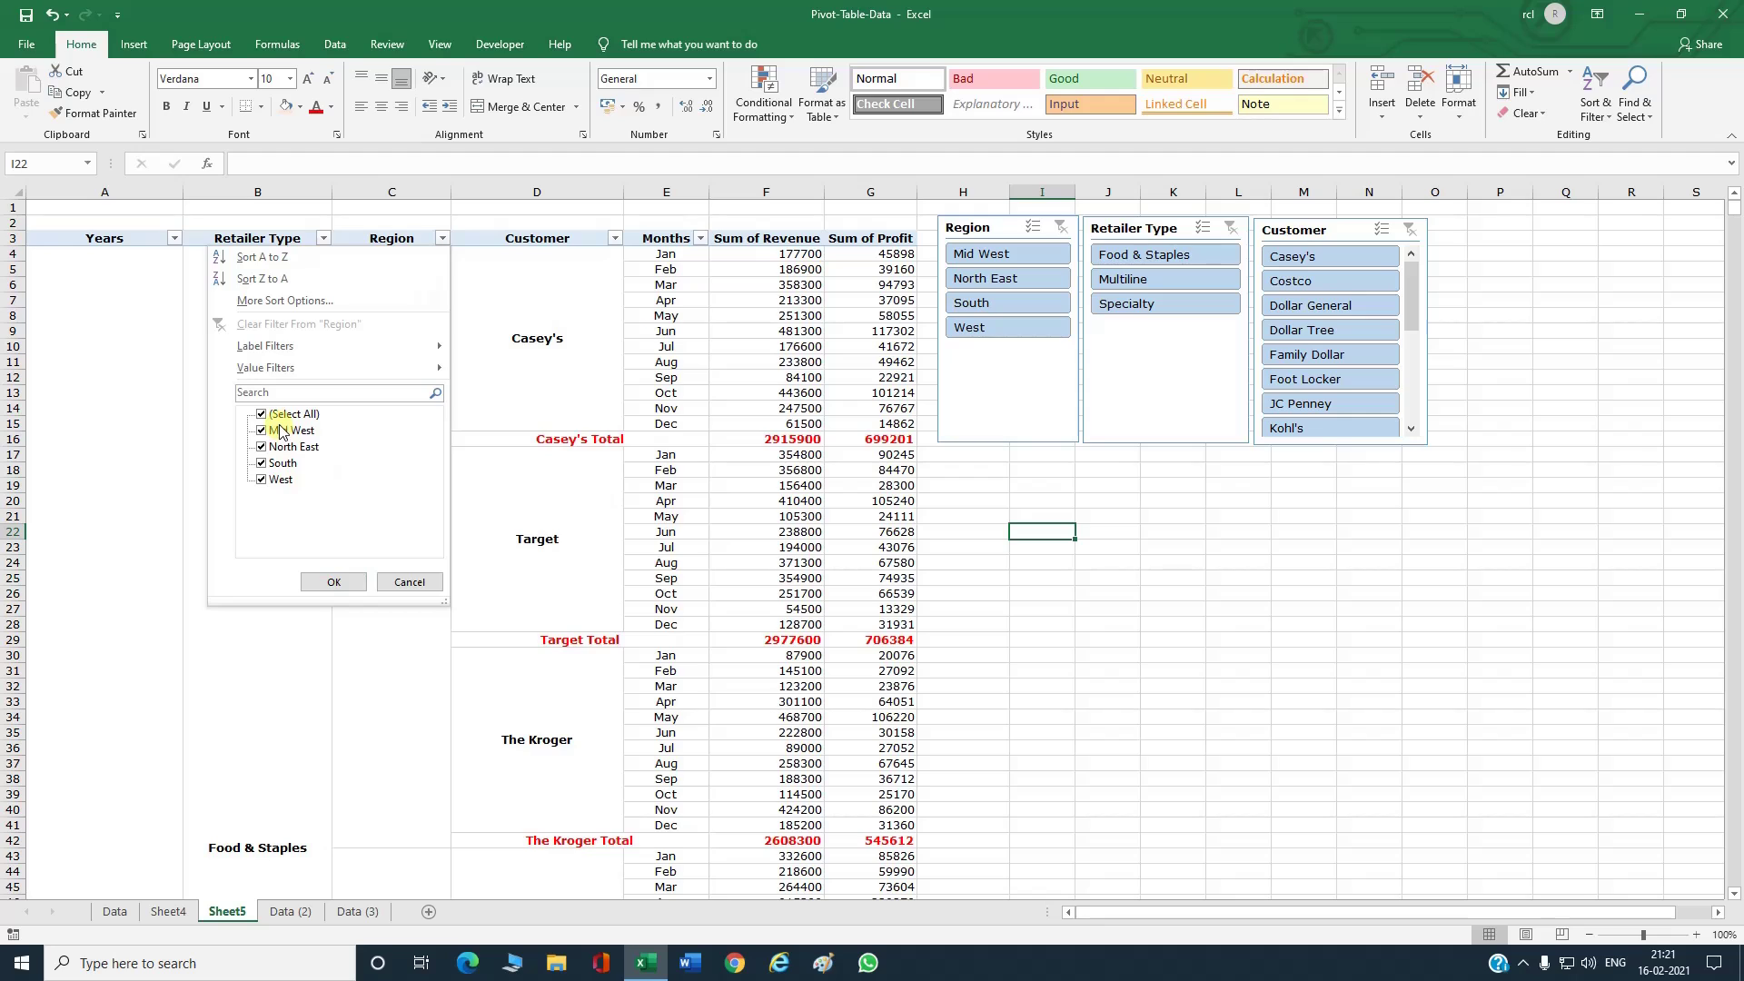
{"action": "left_click", "coordinate": [407, 582]}
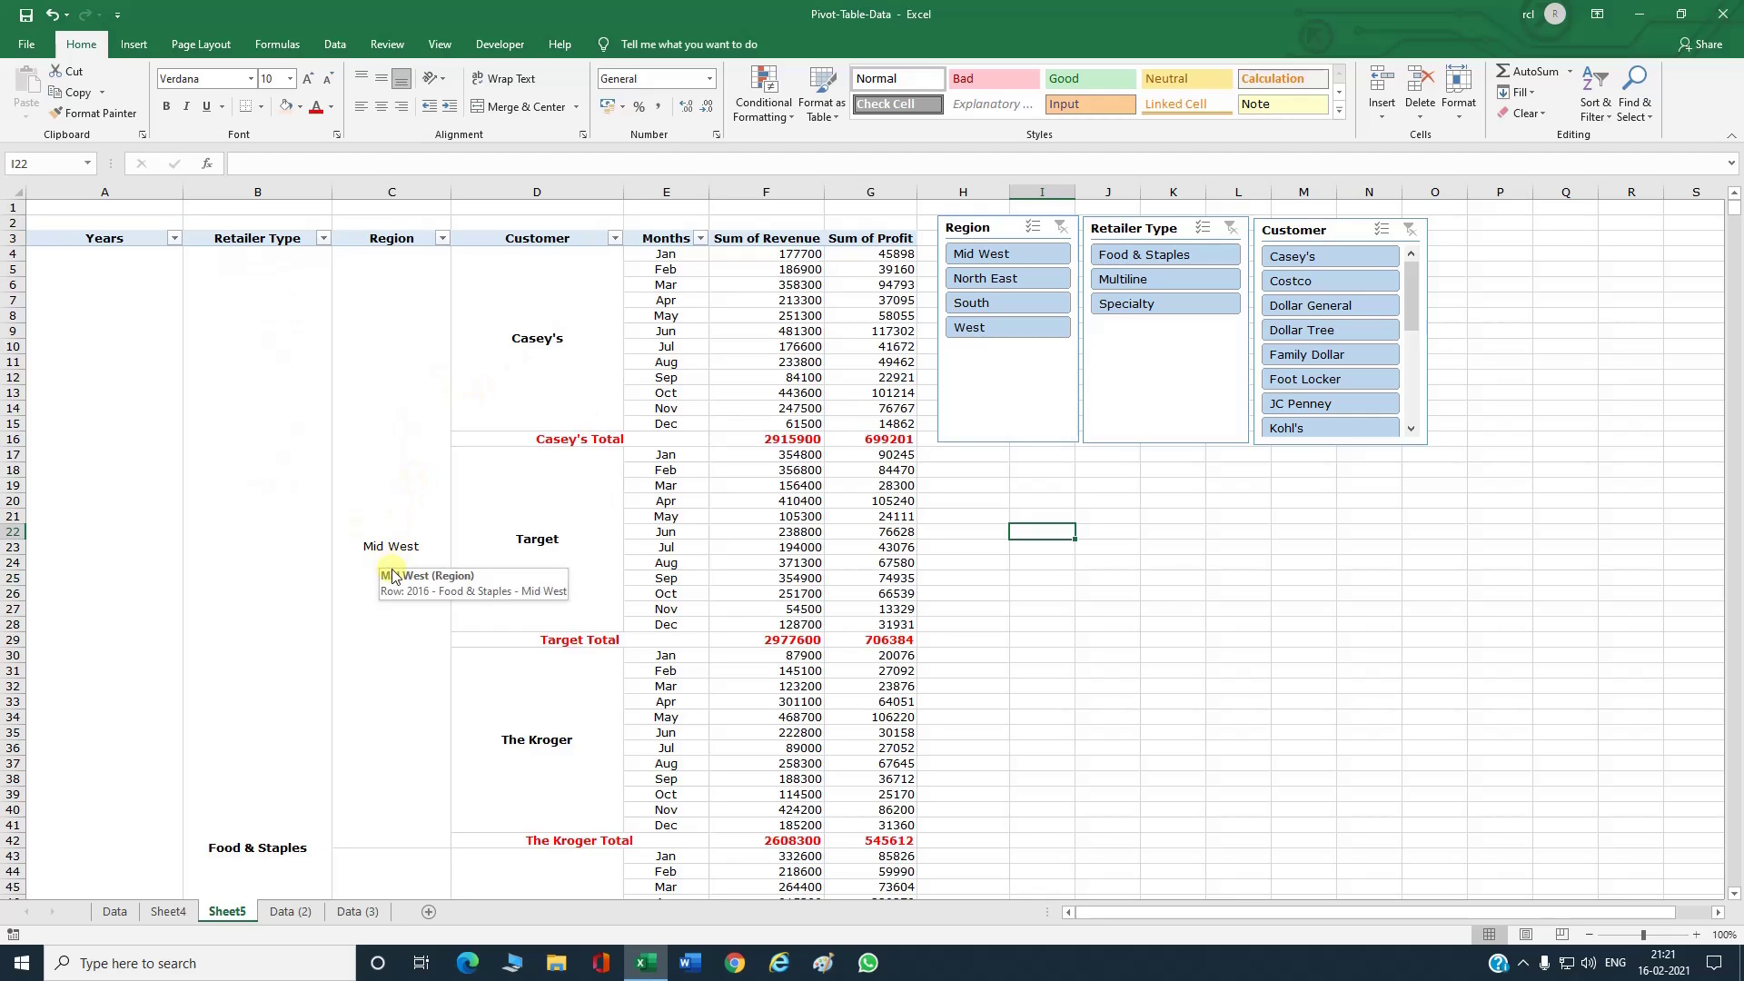
Step: Filter the PivotTable to Mid West with the Region slicer and review the rows down to the Grand Total
{"action": "left_click", "coordinate": [1003, 264]}
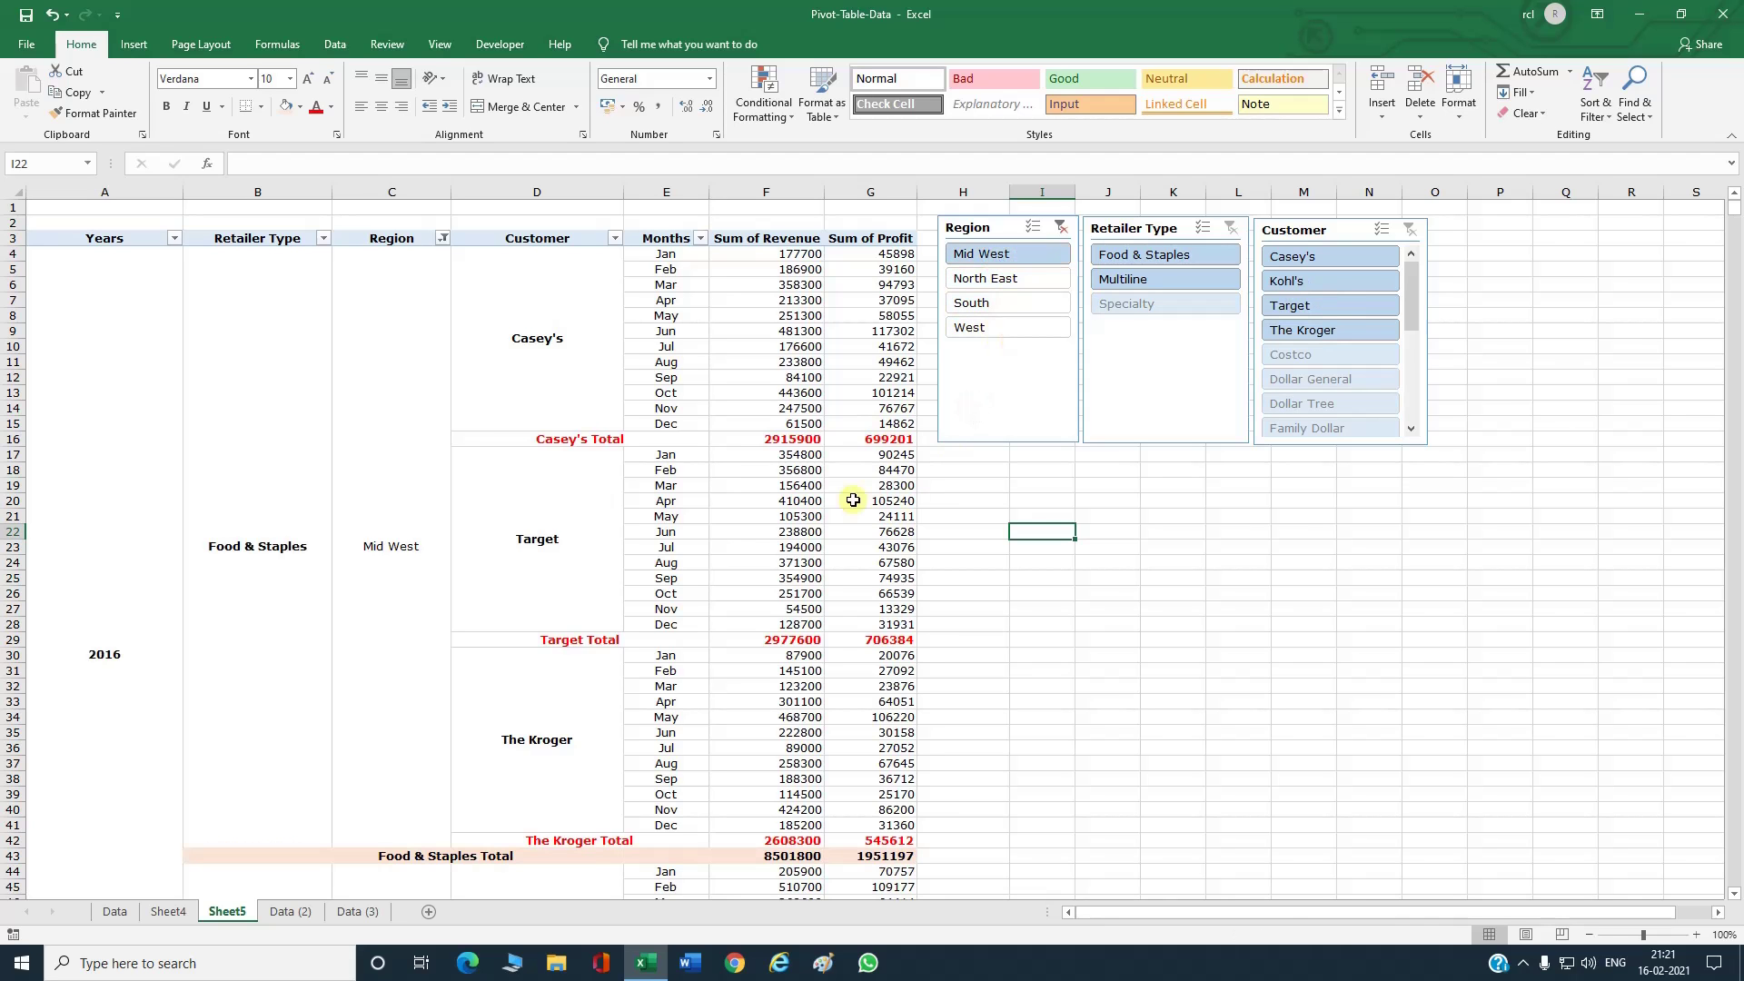
{"action": "scroll", "coordinate": [750, 560], "scroll_direction": "down", "scroll_amount": 5}
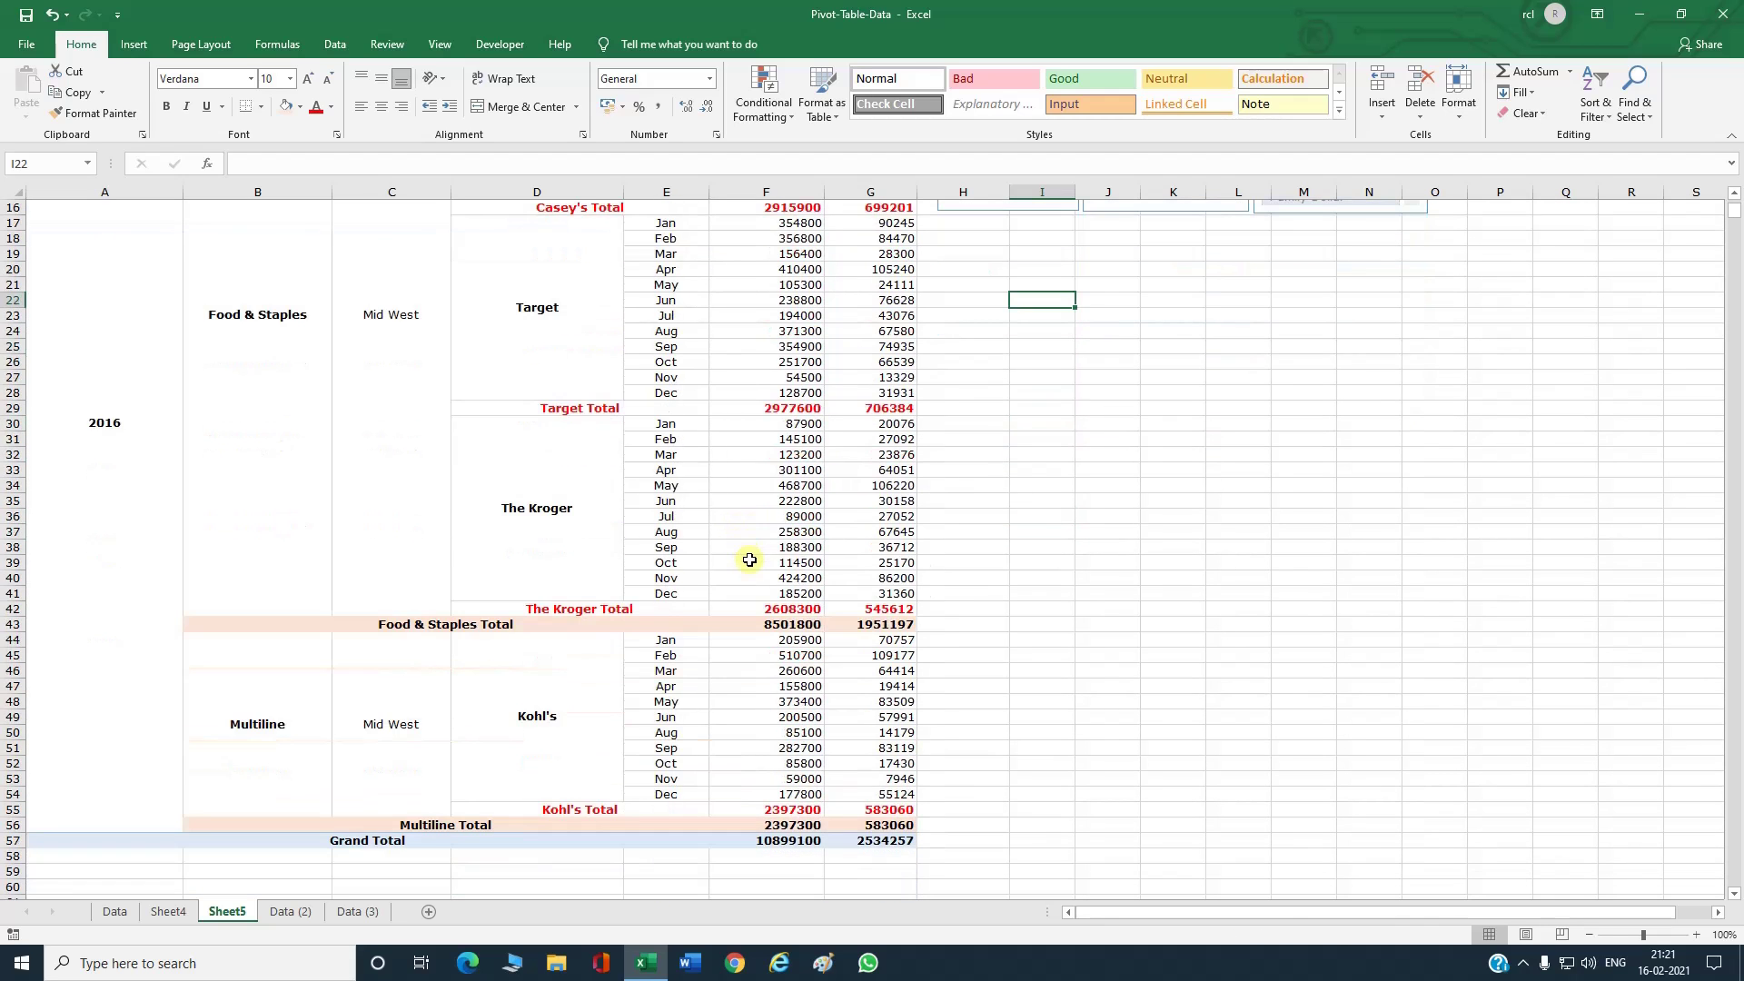
{"action": "scroll", "coordinate": [749, 560], "scroll_direction": "up", "scroll_amount": 5}
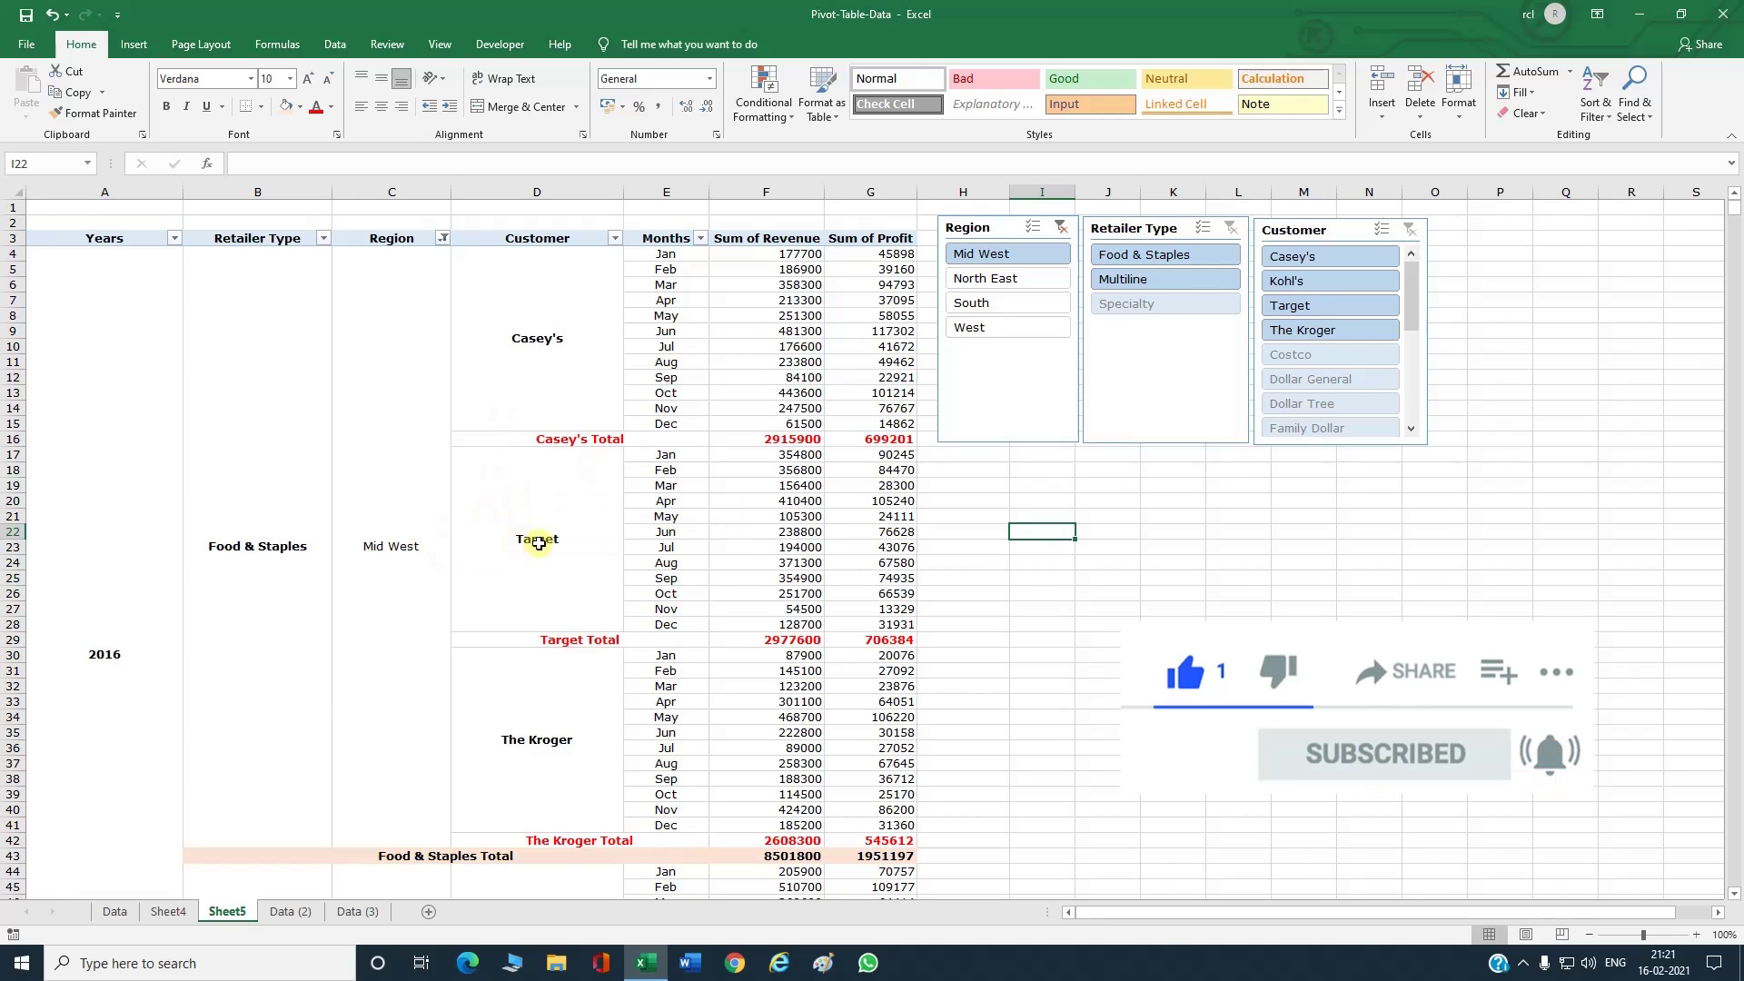
Step: Use the slicers to narrow the PivotTable to Food & Staples and to the customers Casey's and Target
{"action": "left_click", "coordinate": [1127, 264]}
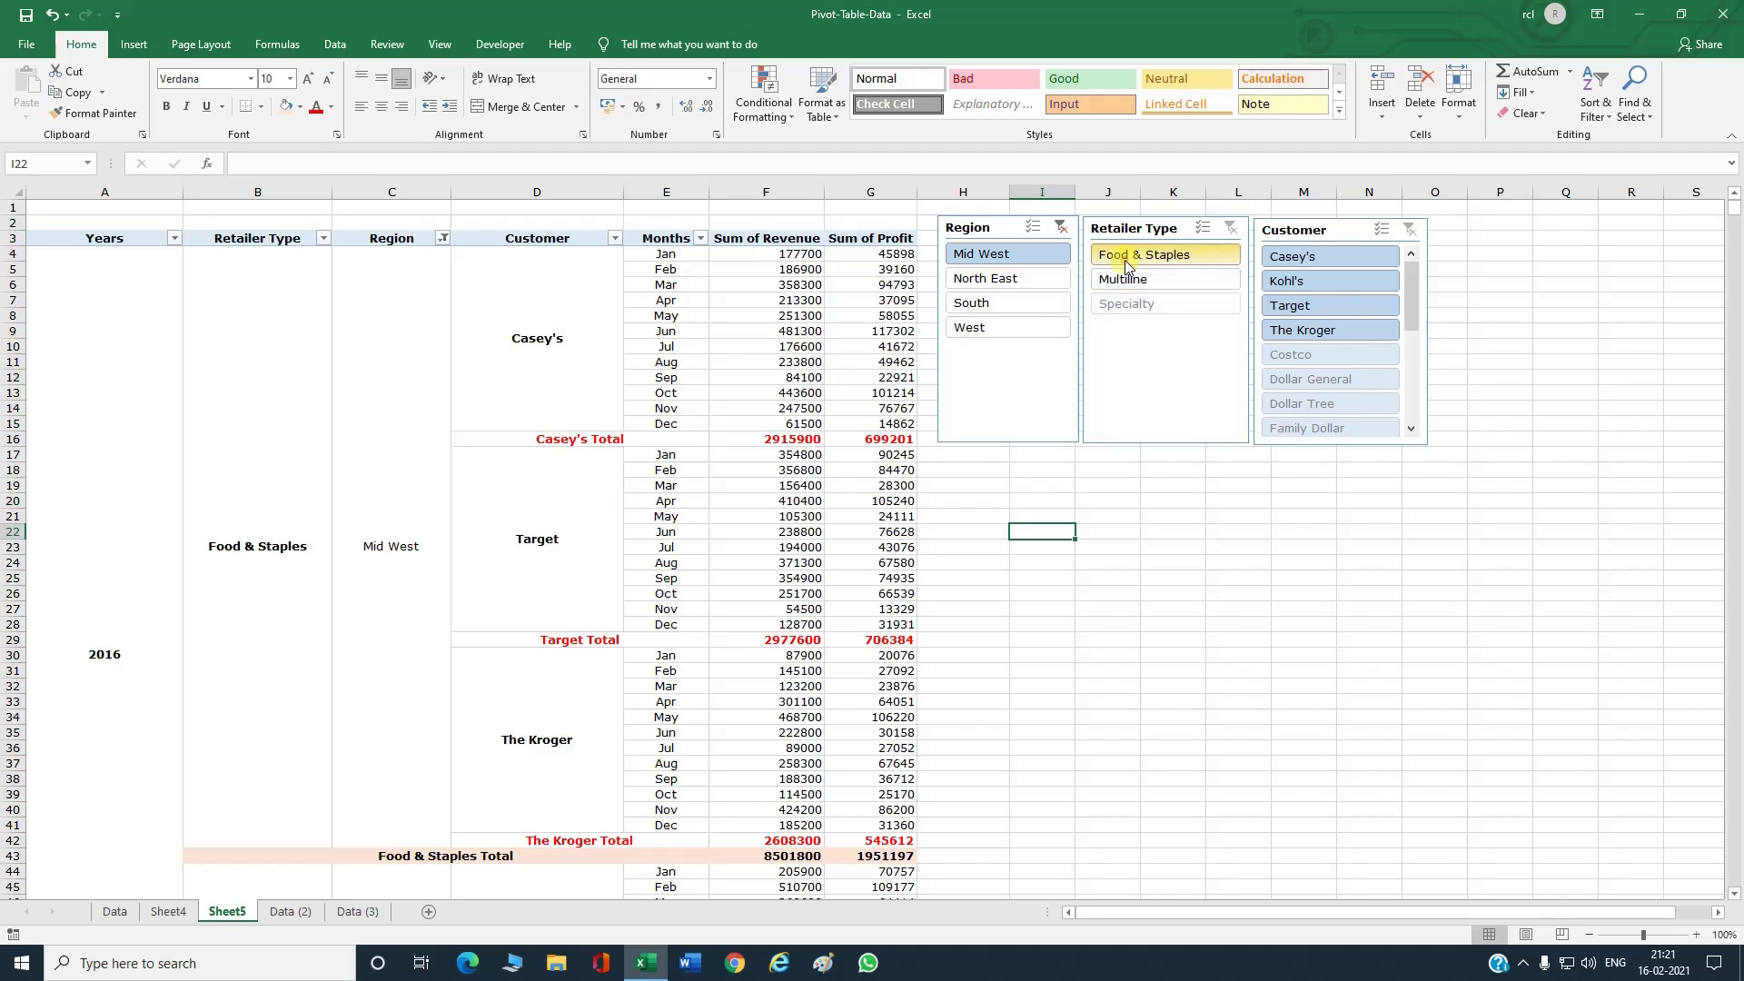
{"action": "scroll", "coordinate": [601, 543], "scroll_direction": "down", "scroll_amount": 2}
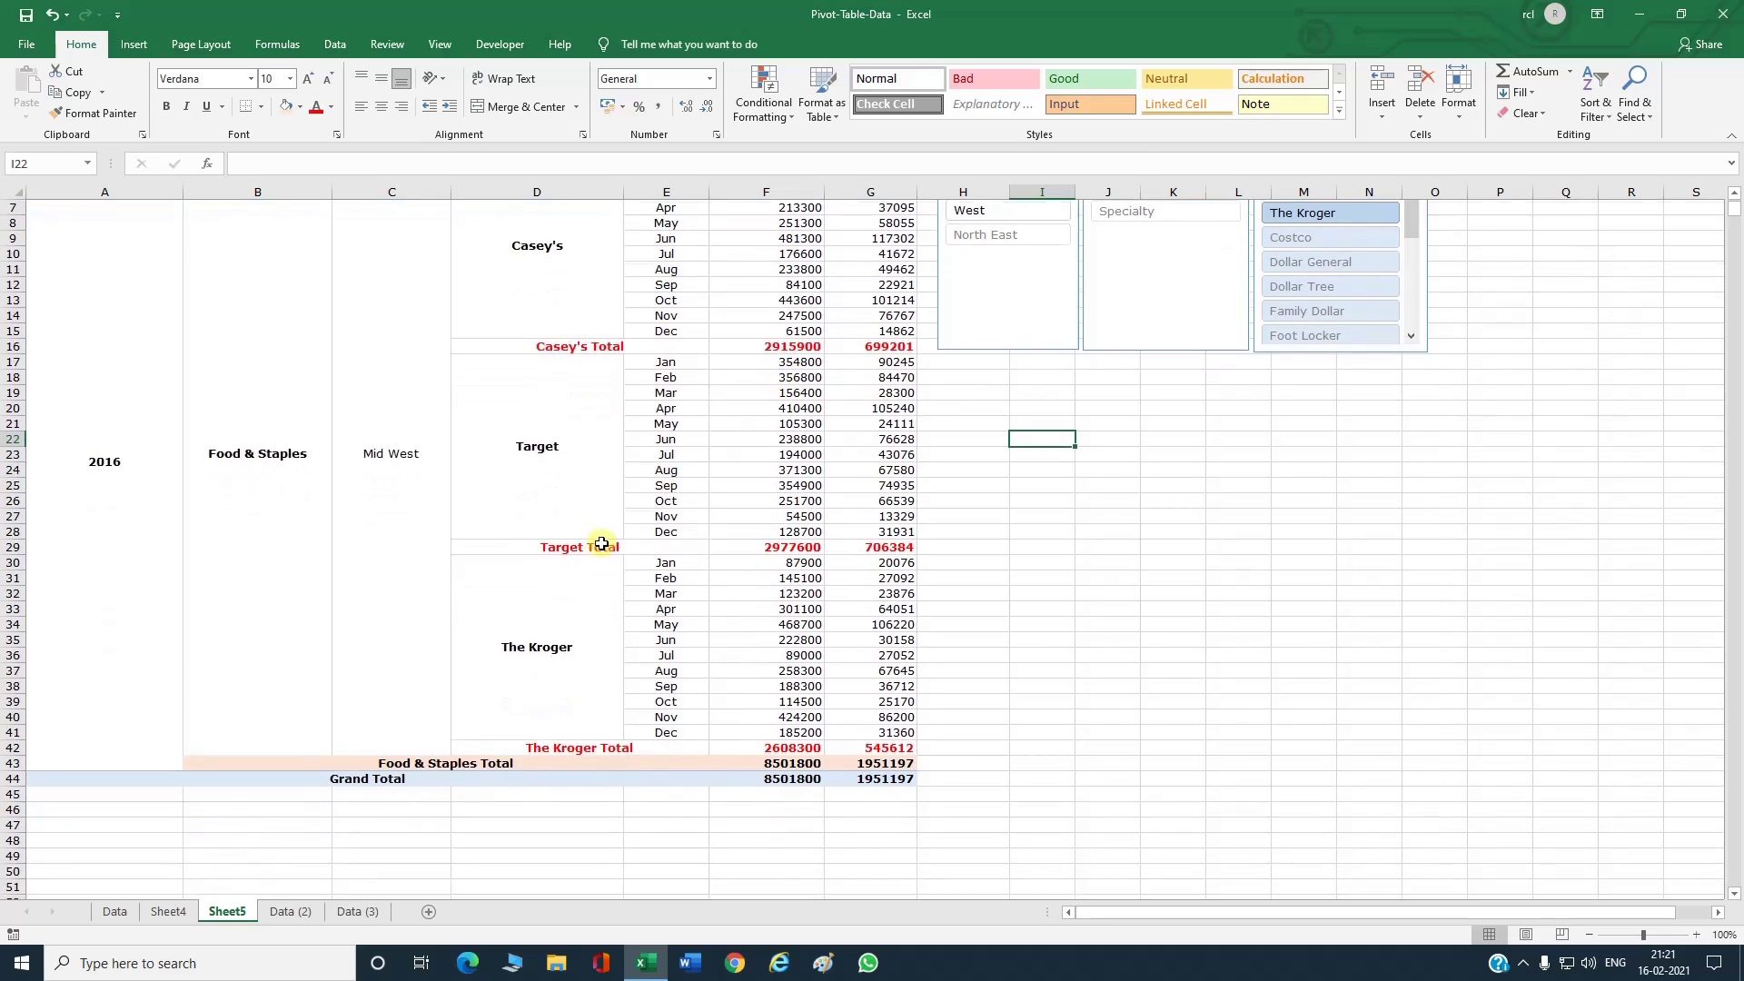
{"action": "scroll", "coordinate": [599, 541], "scroll_direction": "up", "scroll_amount": 2}
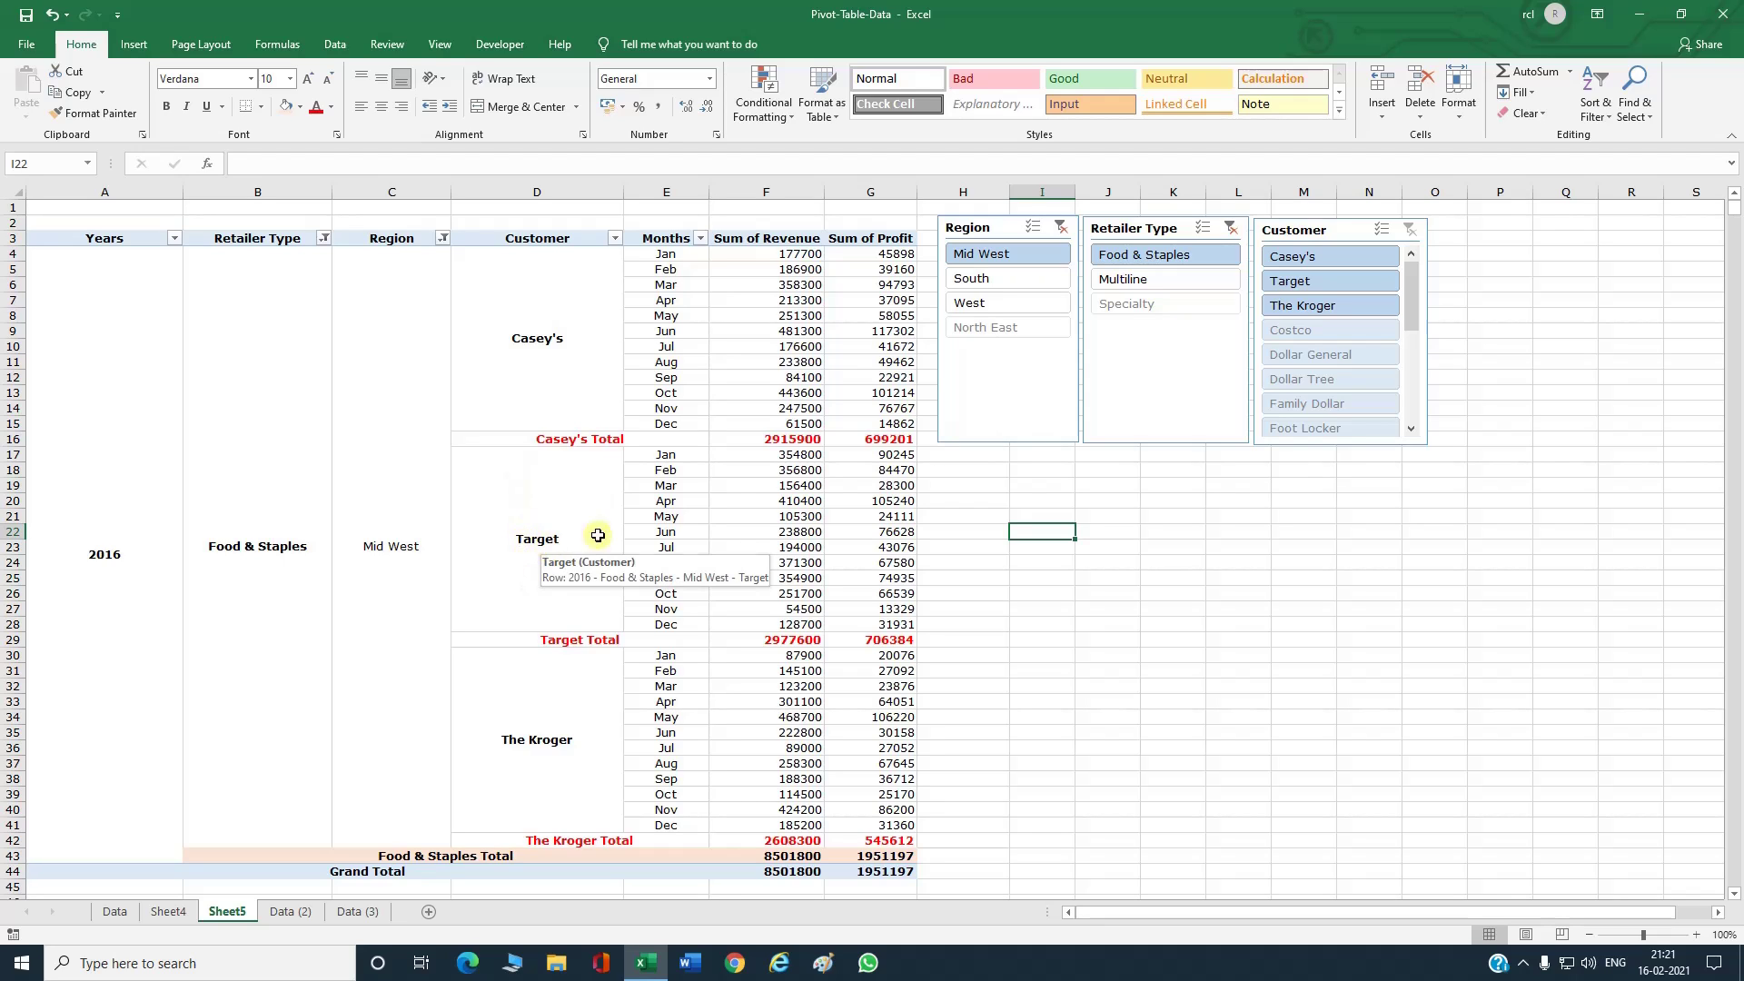
{"action": "left_click", "coordinate": [1305, 260]}
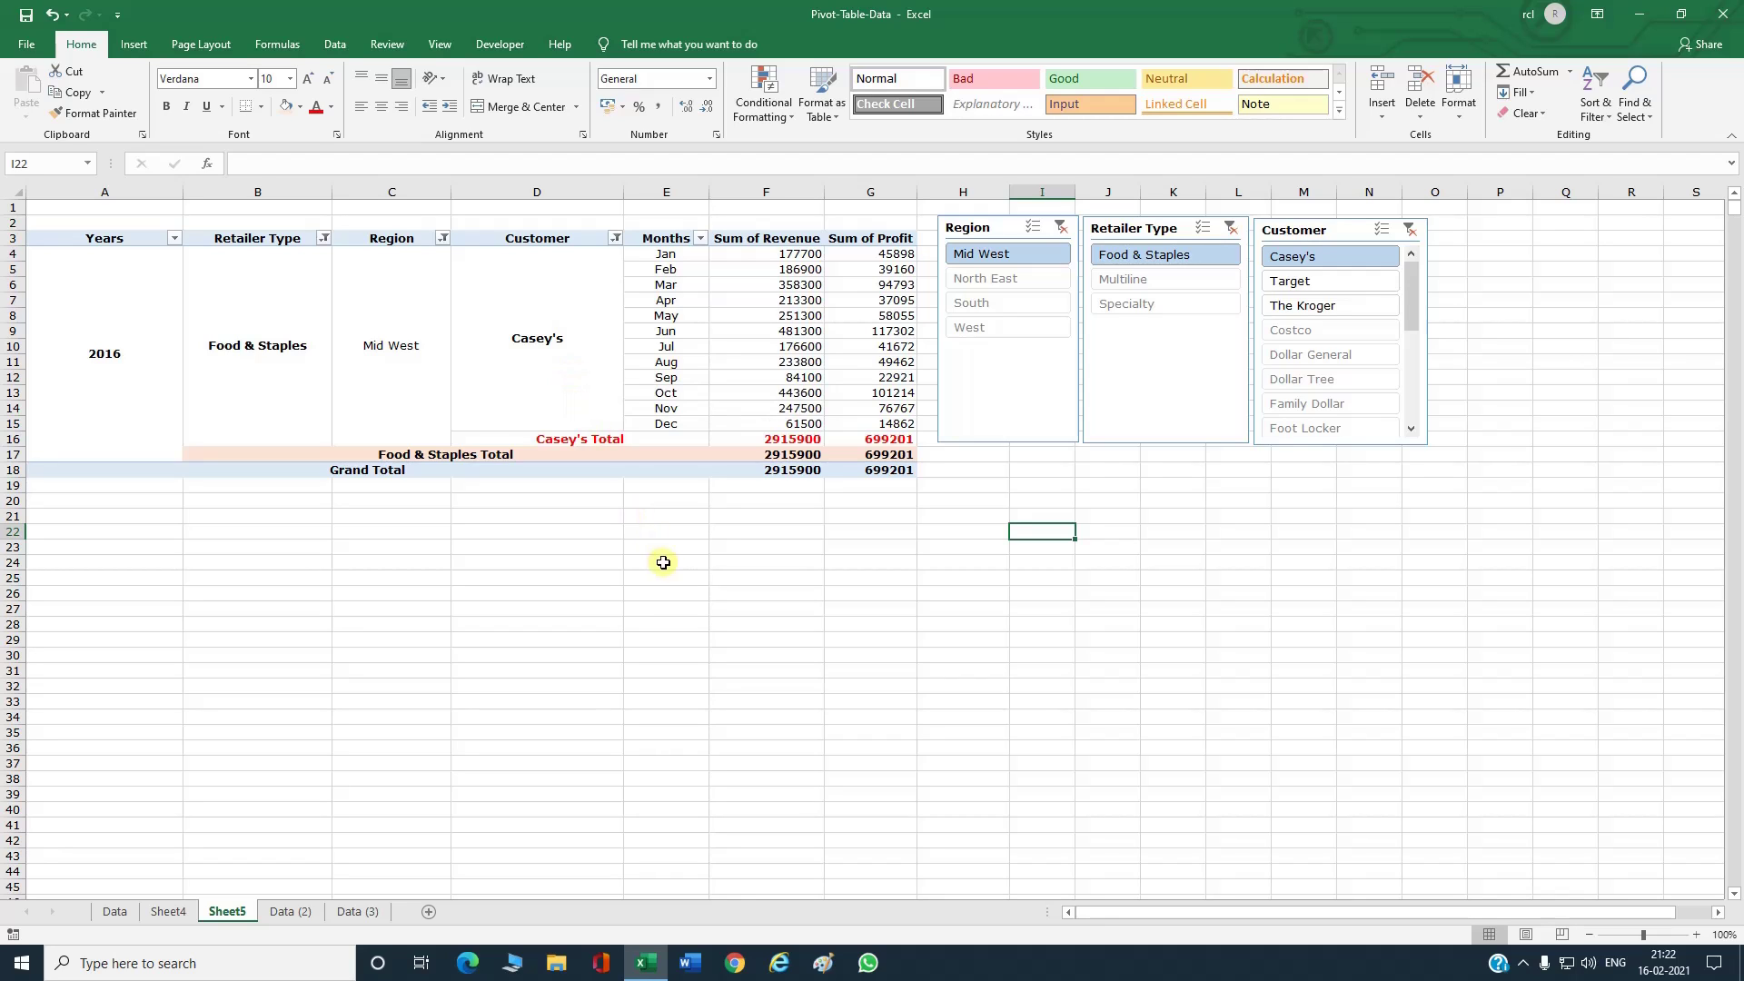
{"action": "left_click", "coordinate": [1311, 289], "text": "ctrl"}
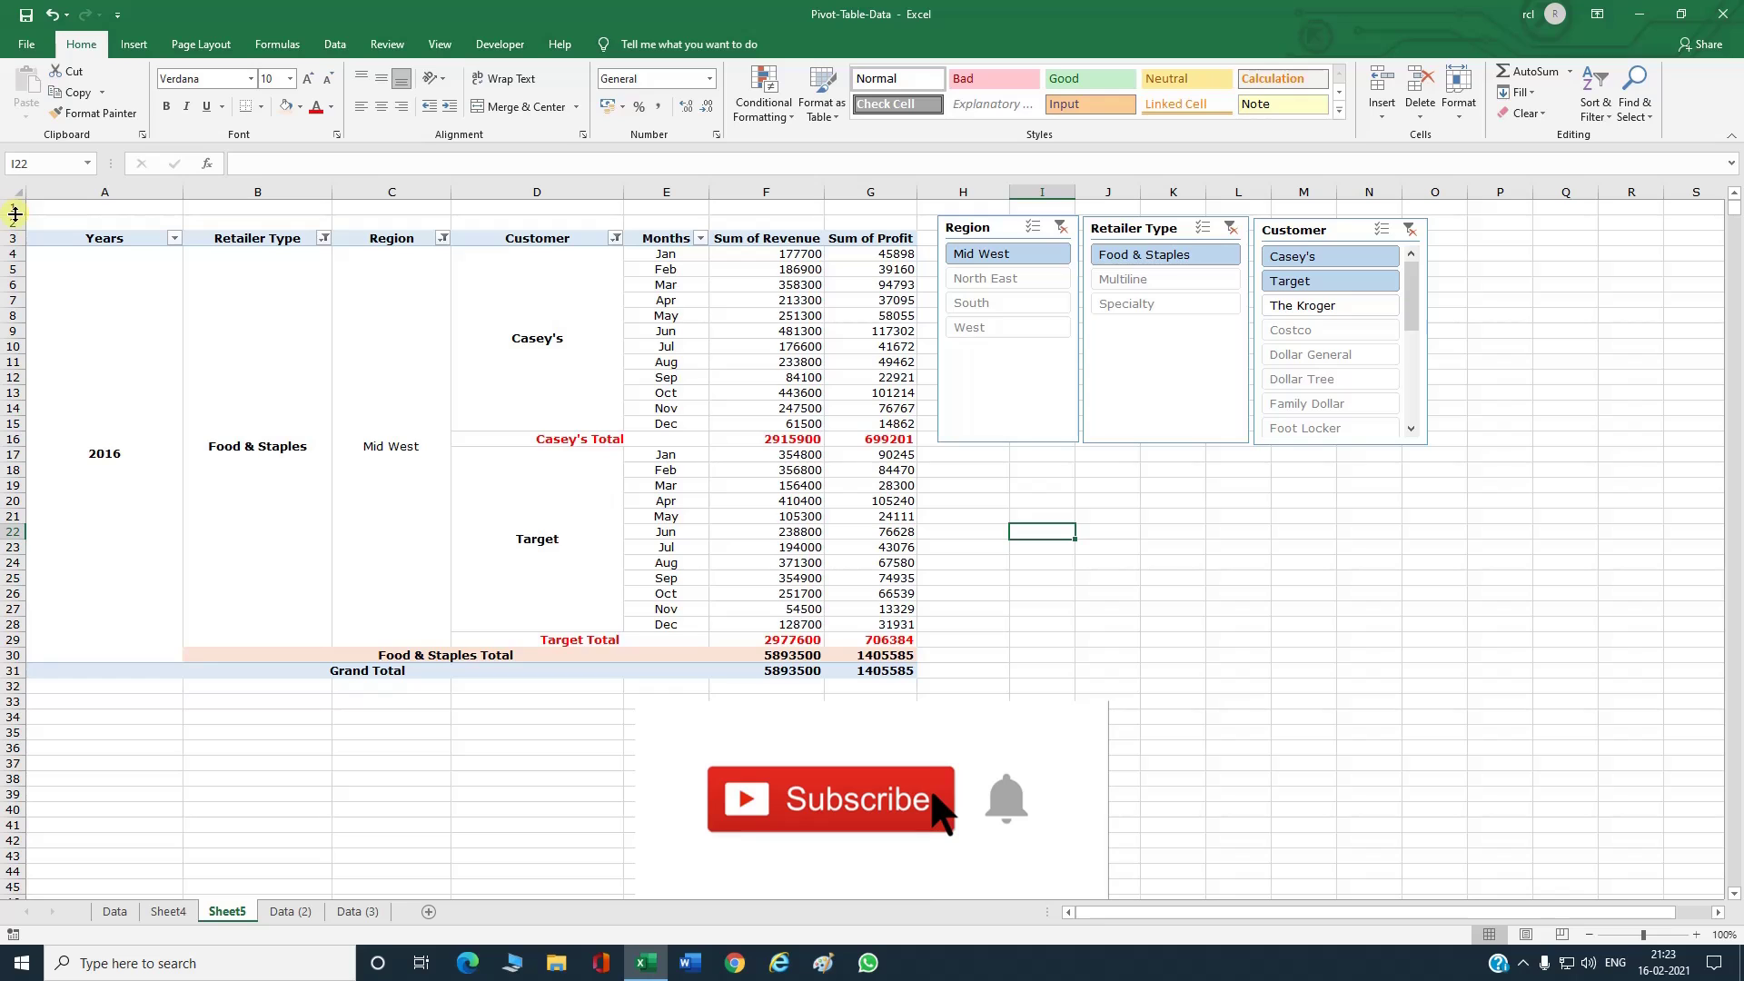
Step: Make row 1 much taller and move the three slicers together into that space, starting at column A
{"action": "left_click_drag", "start_coordinate": [15, 214], "coordinate": [23, 375]}
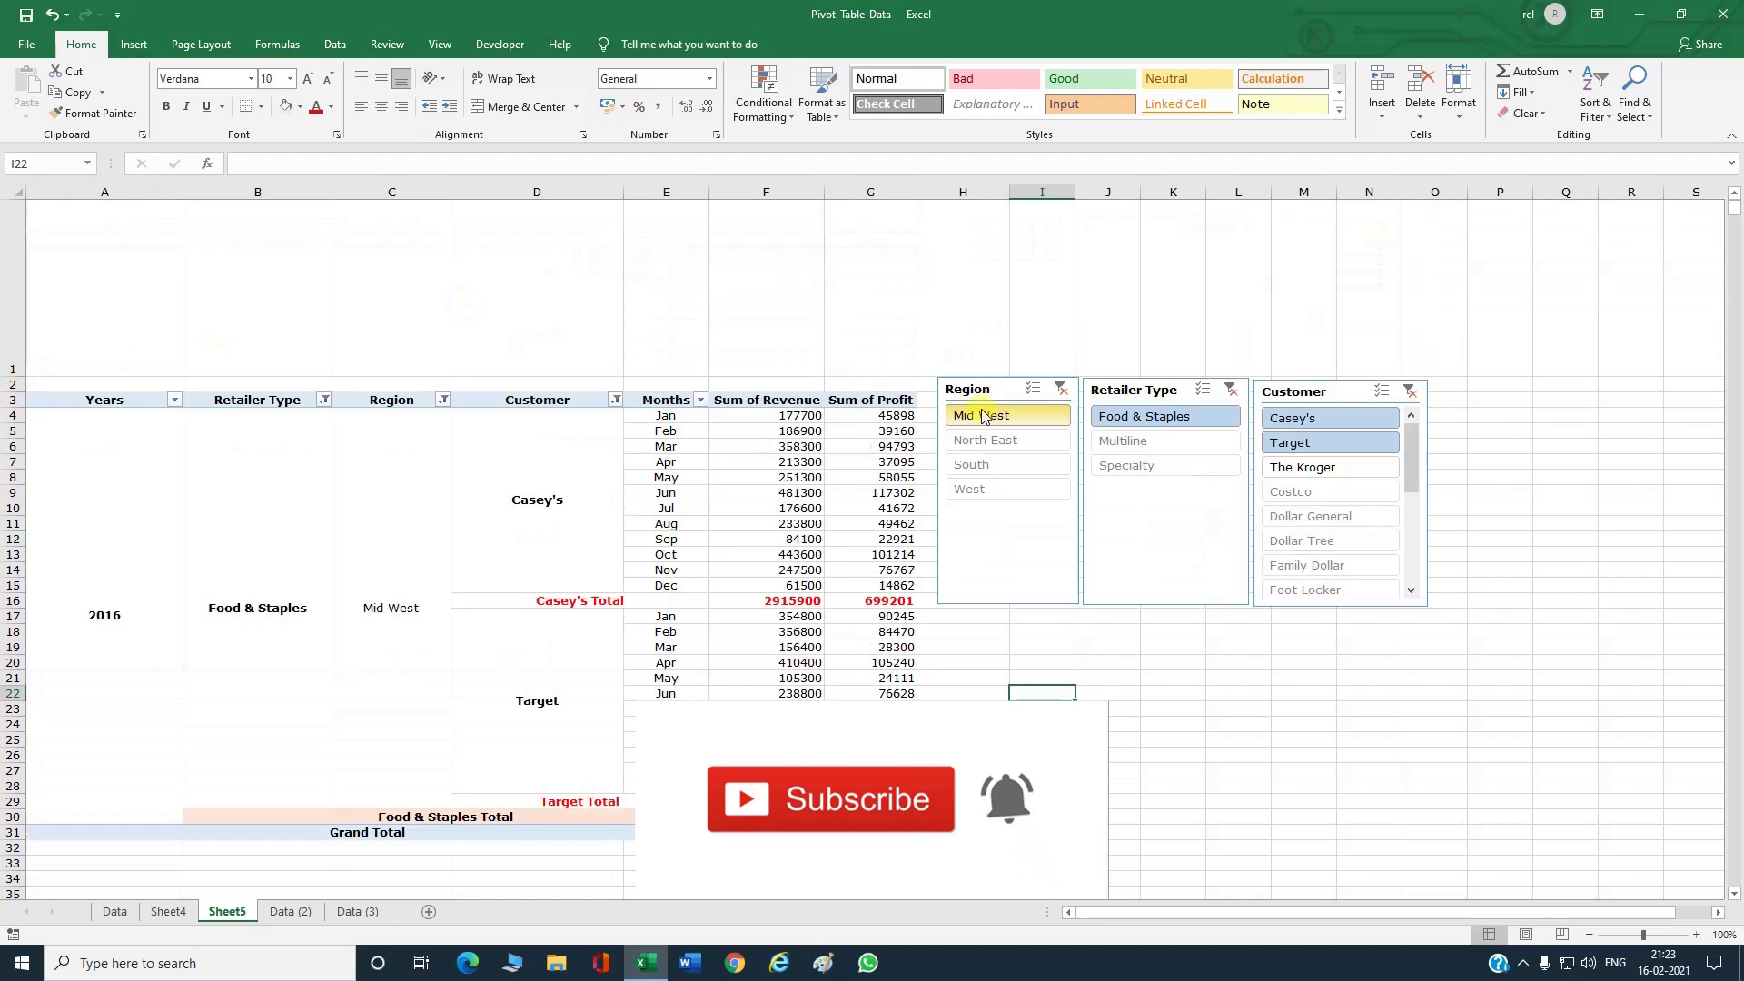
{"action": "left_click", "coordinate": [963, 389]}
{"action": "left_click", "coordinate": [1136, 390], "text": "ctrl"}
{"action": "left_click", "coordinate": [1267, 386], "text": "ctrl"}
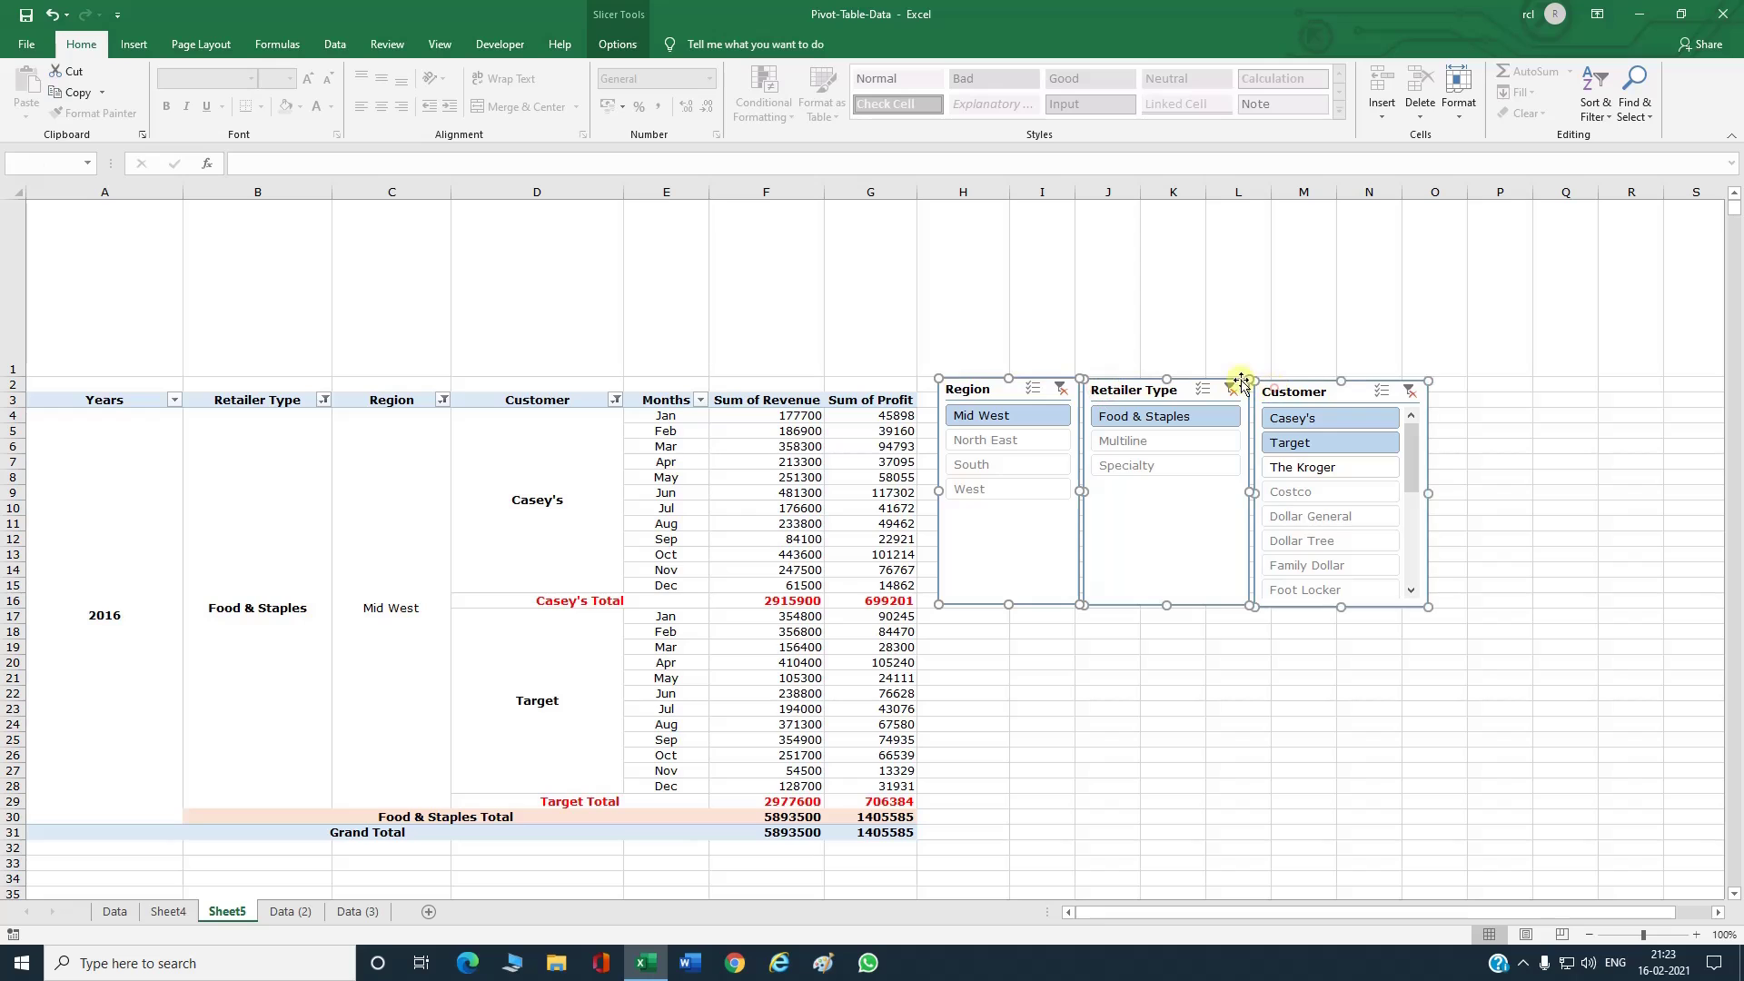
{"action": "left_click_drag", "start_coordinate": [979, 388], "coordinate": [253, 198]}
{"action": "left_click_drag", "start_coordinate": [950, 409], "coordinate": [41, 236]}
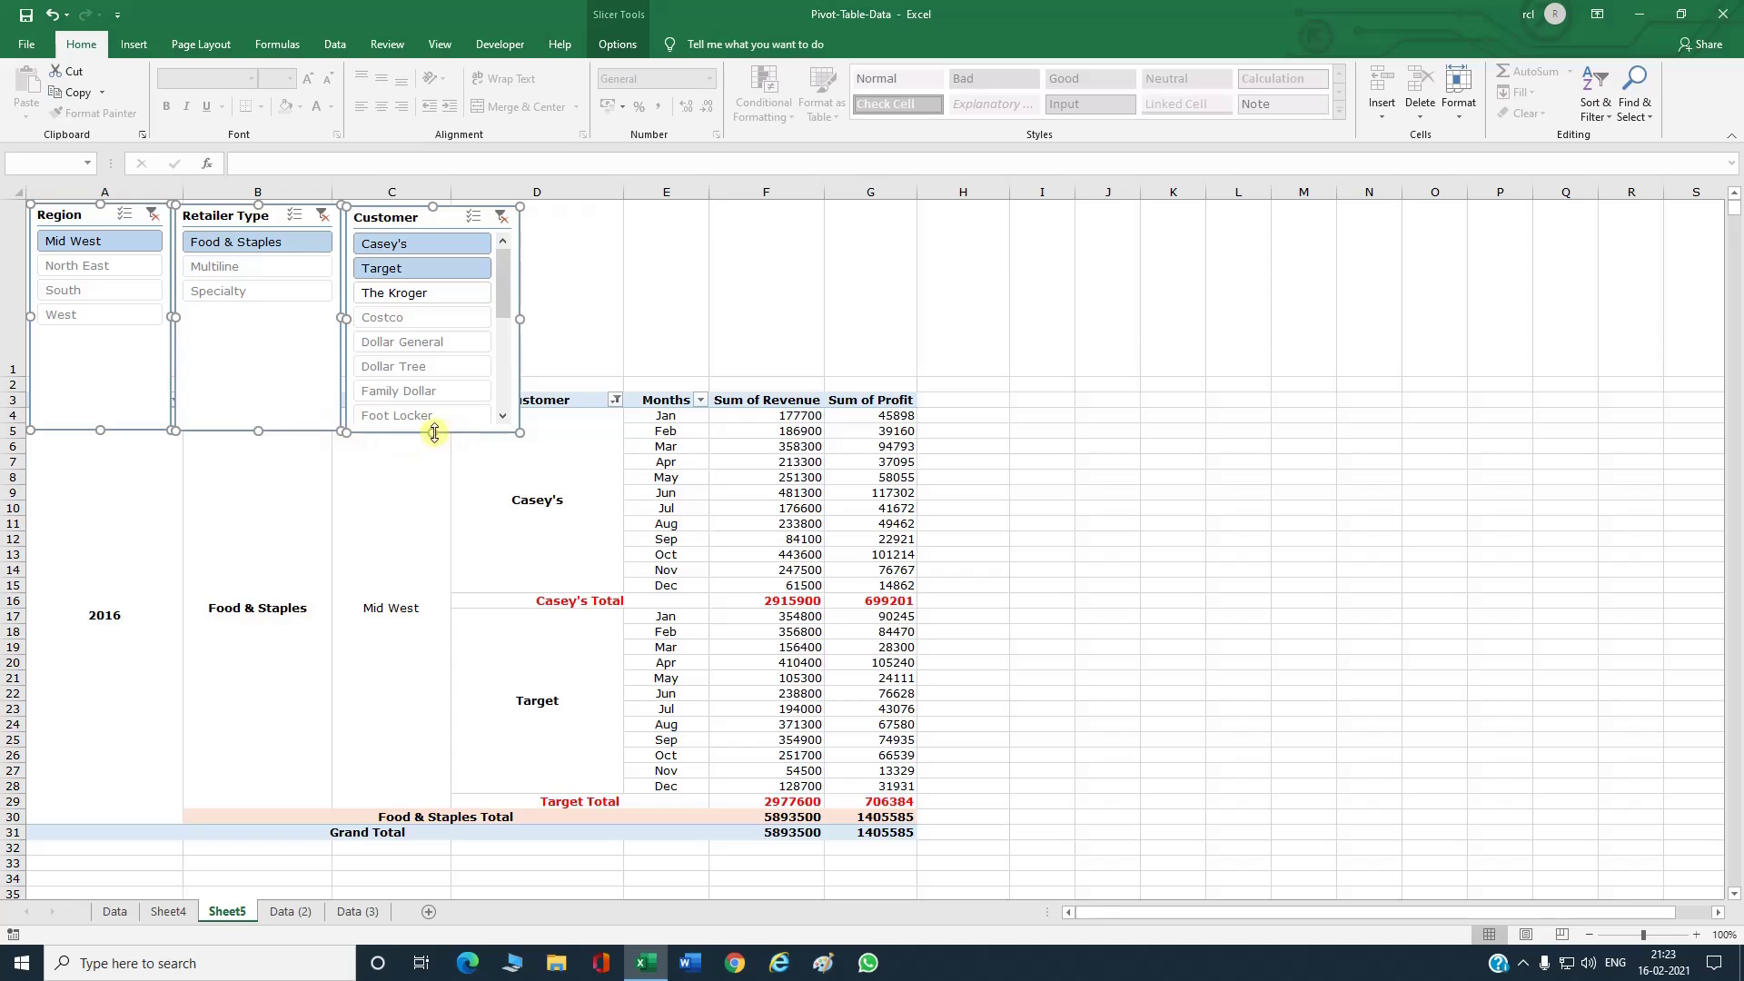
Step: Shorten the three slicers so they fit above the PivotTable headers, and check the Customer slicer's list
{"action": "left_click_drag", "start_coordinate": [434, 432], "coordinate": [428, 383]}
{"action": "left_click", "coordinate": [408, 483]}
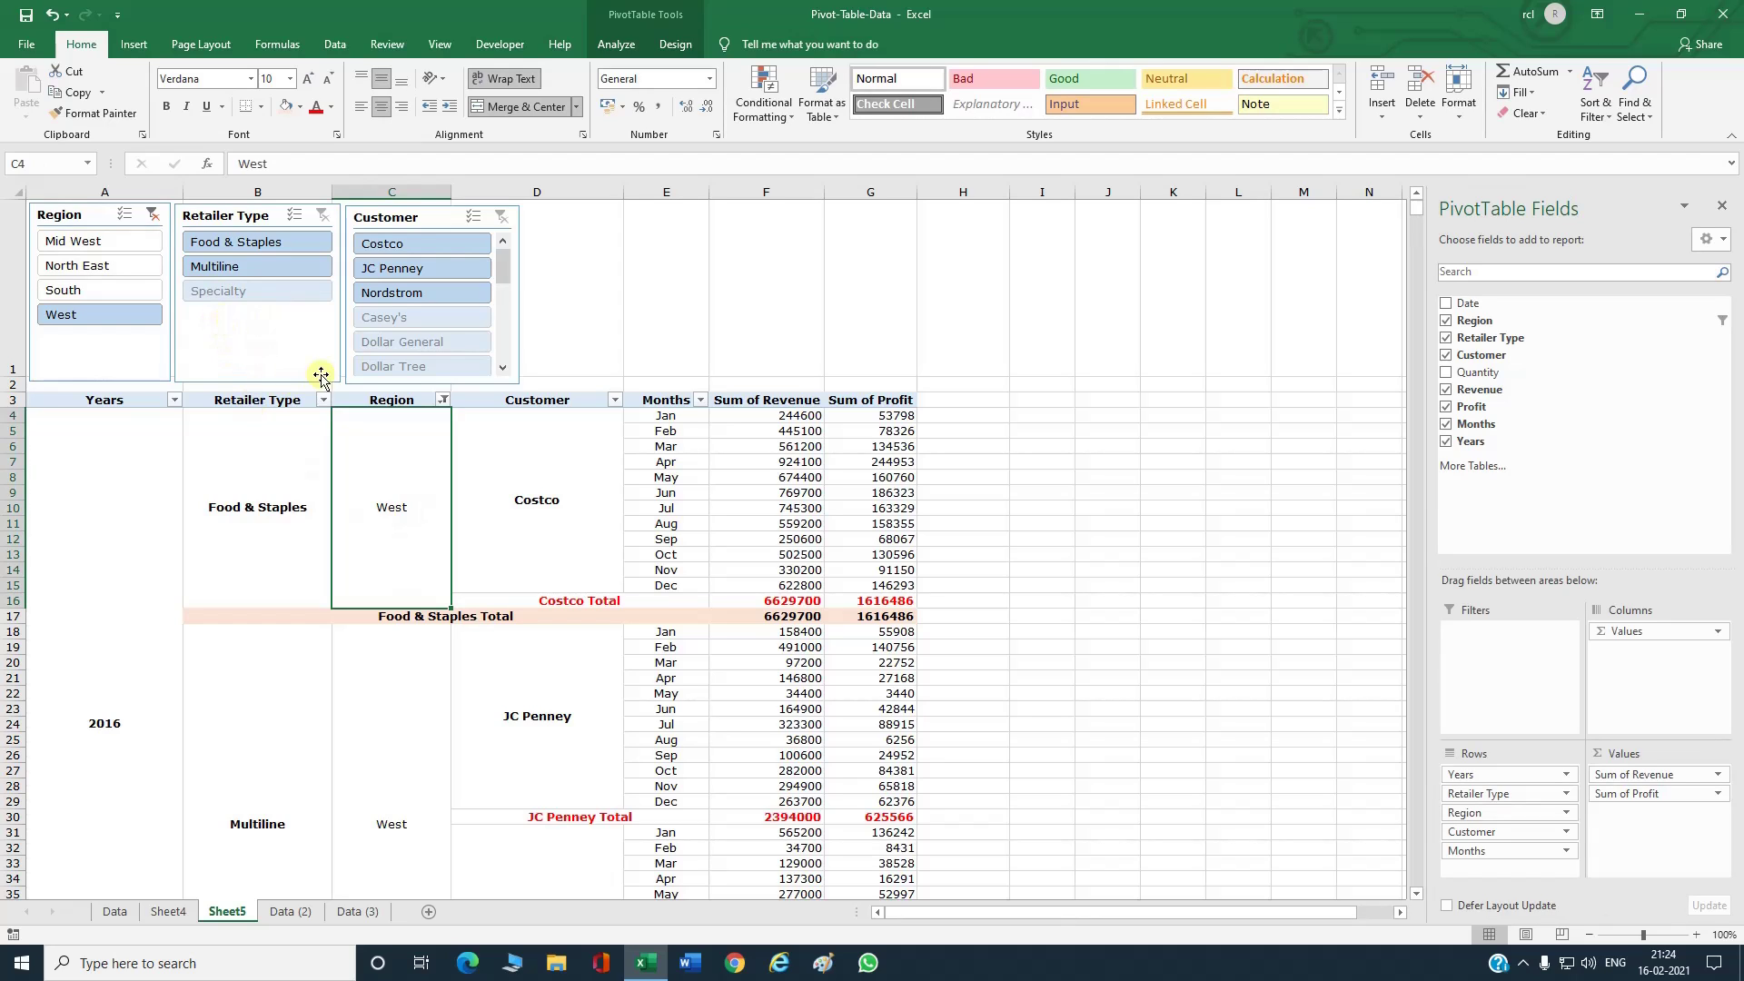
{"action": "mouse_move", "coordinate": [504, 263]}
{"action": "left_mouse_down"}
{"action": "mouse_move", "coordinate": [503, 286]}
{"action": "mouse_move", "coordinate": [507, 251]}
{"action": "left_mouse_up"}
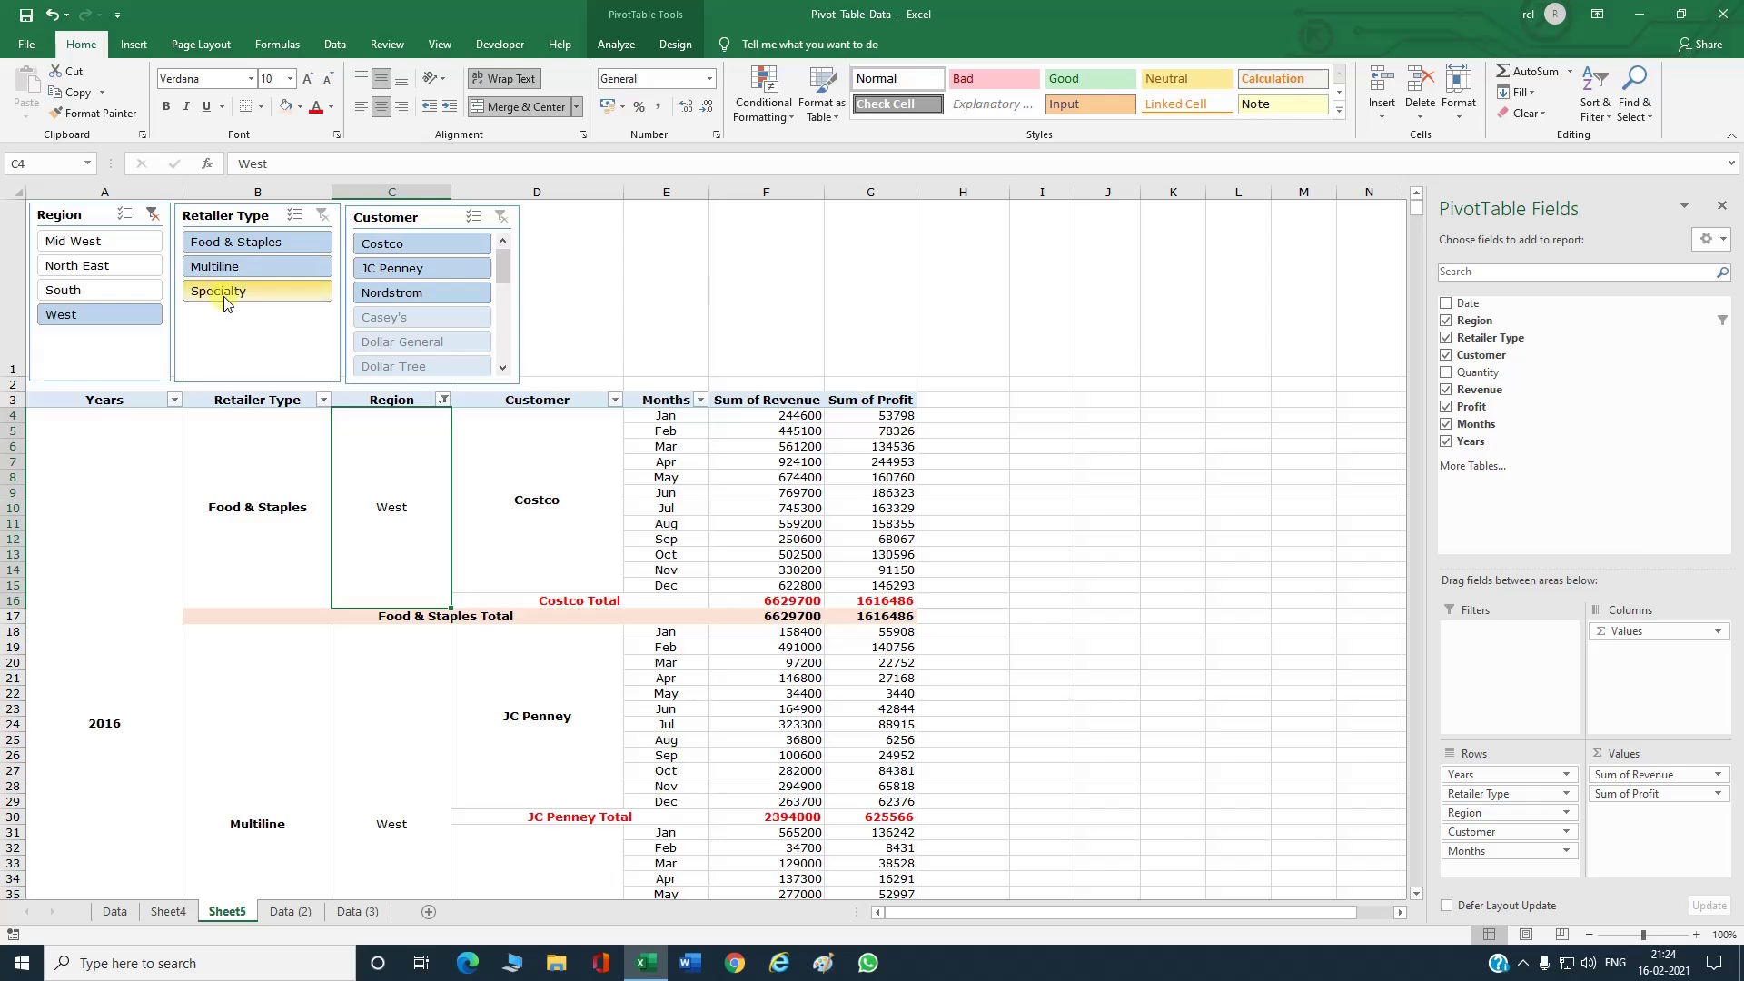
Step: Set the Region, Retailer Type and Customer slicers to hide items with no data
{"action": "left_click", "coordinate": [59, 215]}
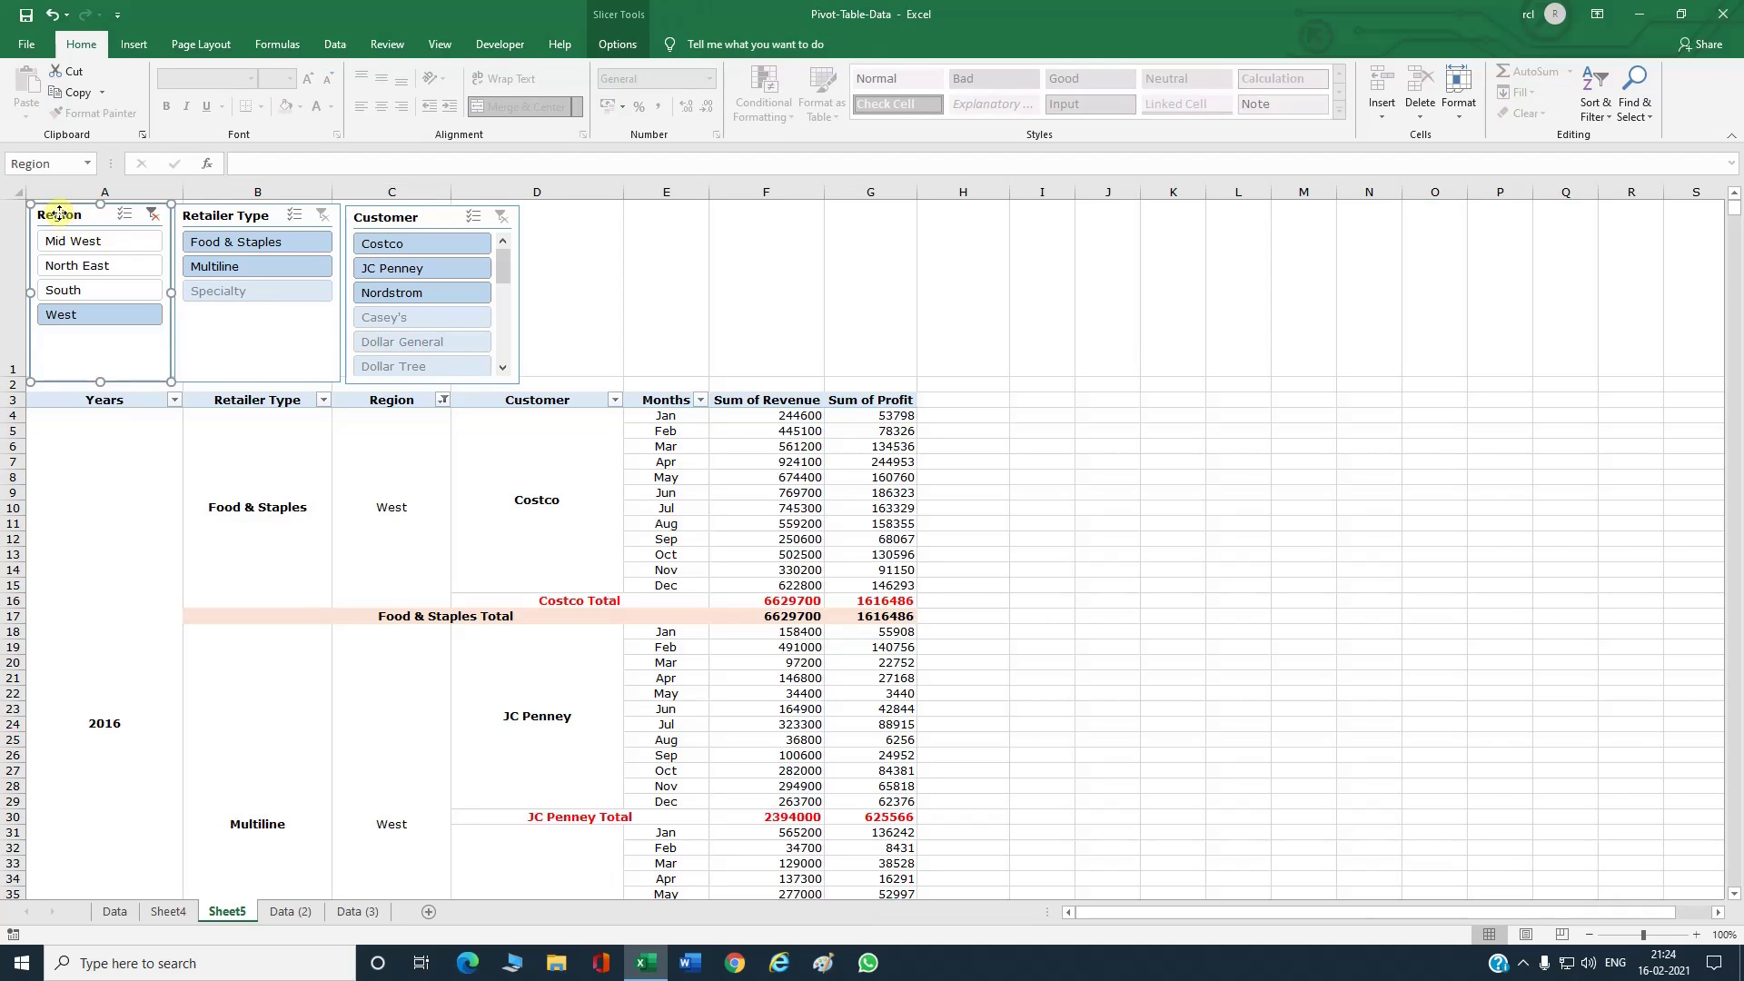
{"action": "key", "text": "ctrl+a"}
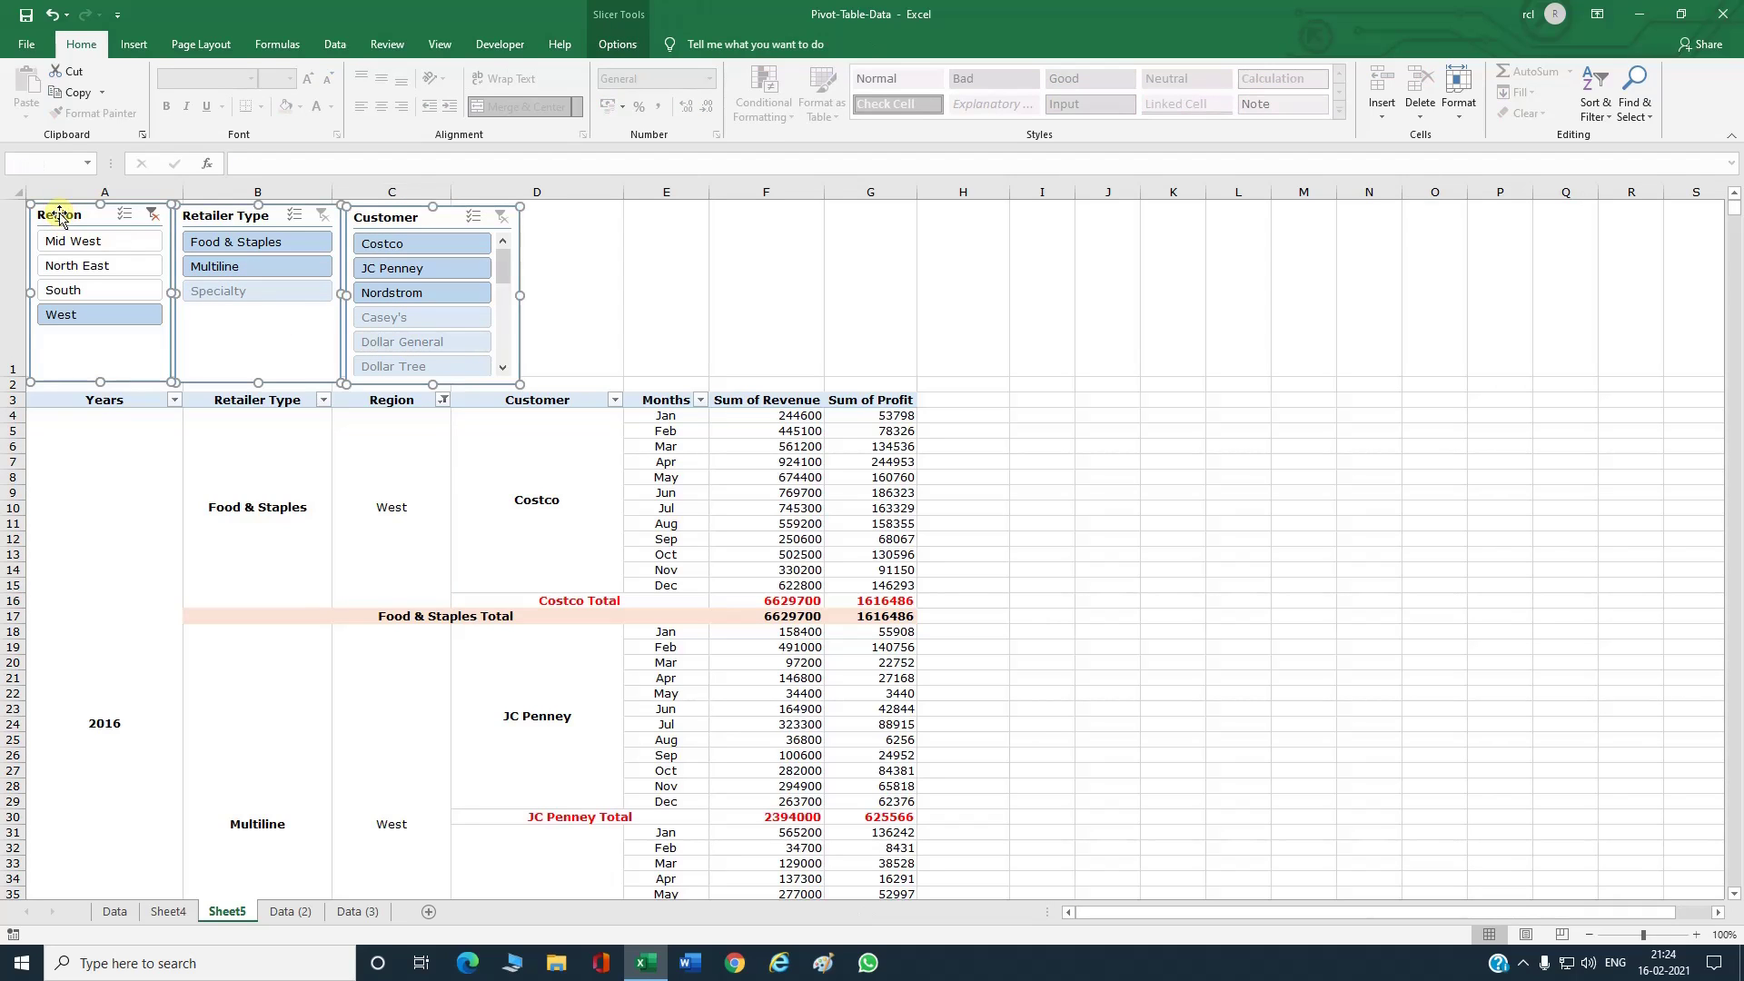
{"action": "right_click", "coordinate": [195, 220]}
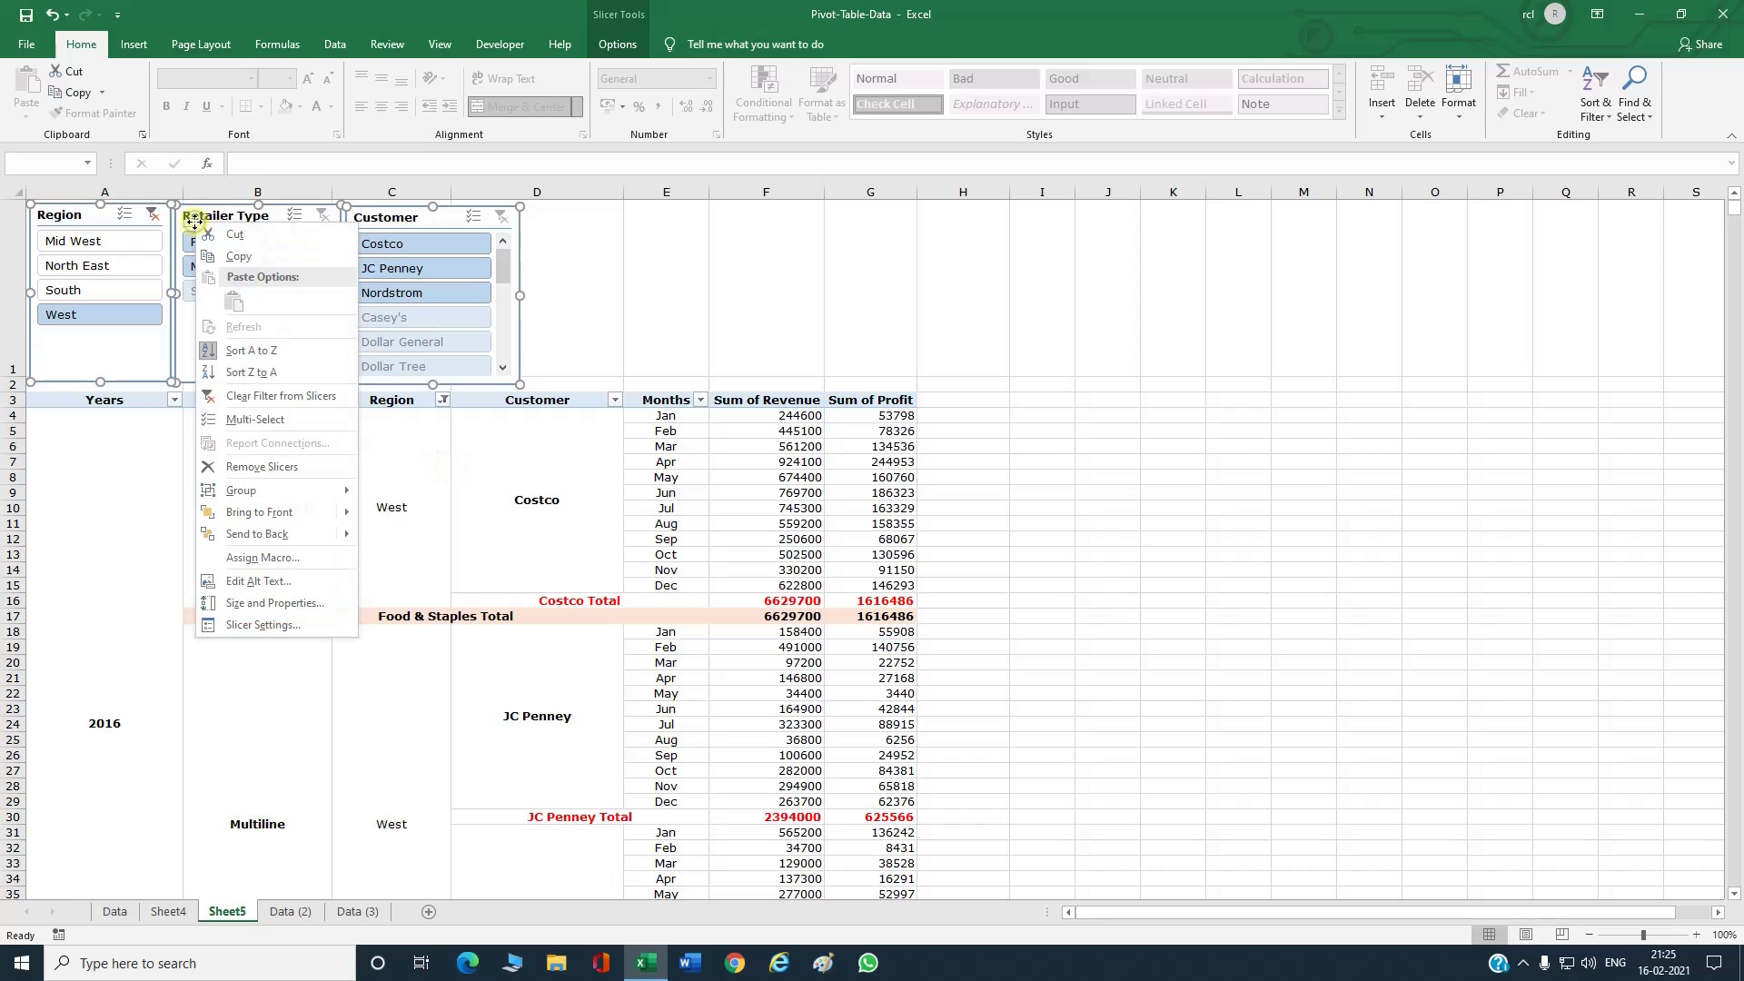
{"action": "left_click", "coordinate": [250, 626]}
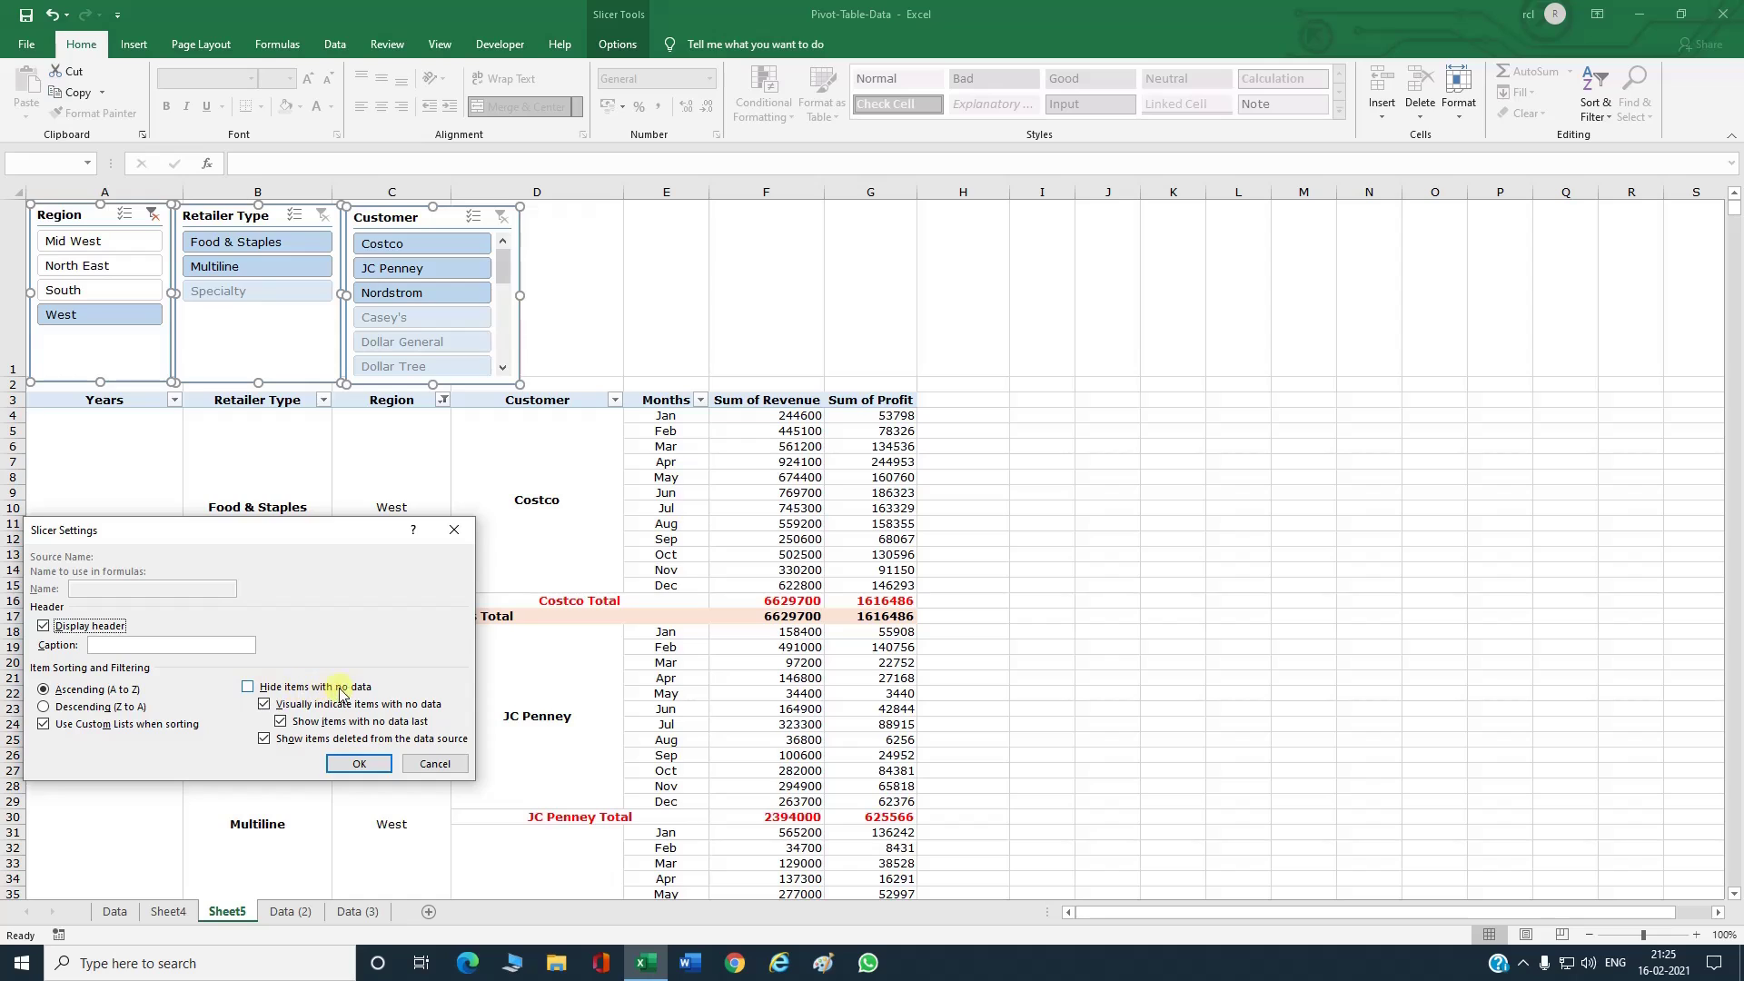
{"action": "left_click", "coordinate": [249, 688]}
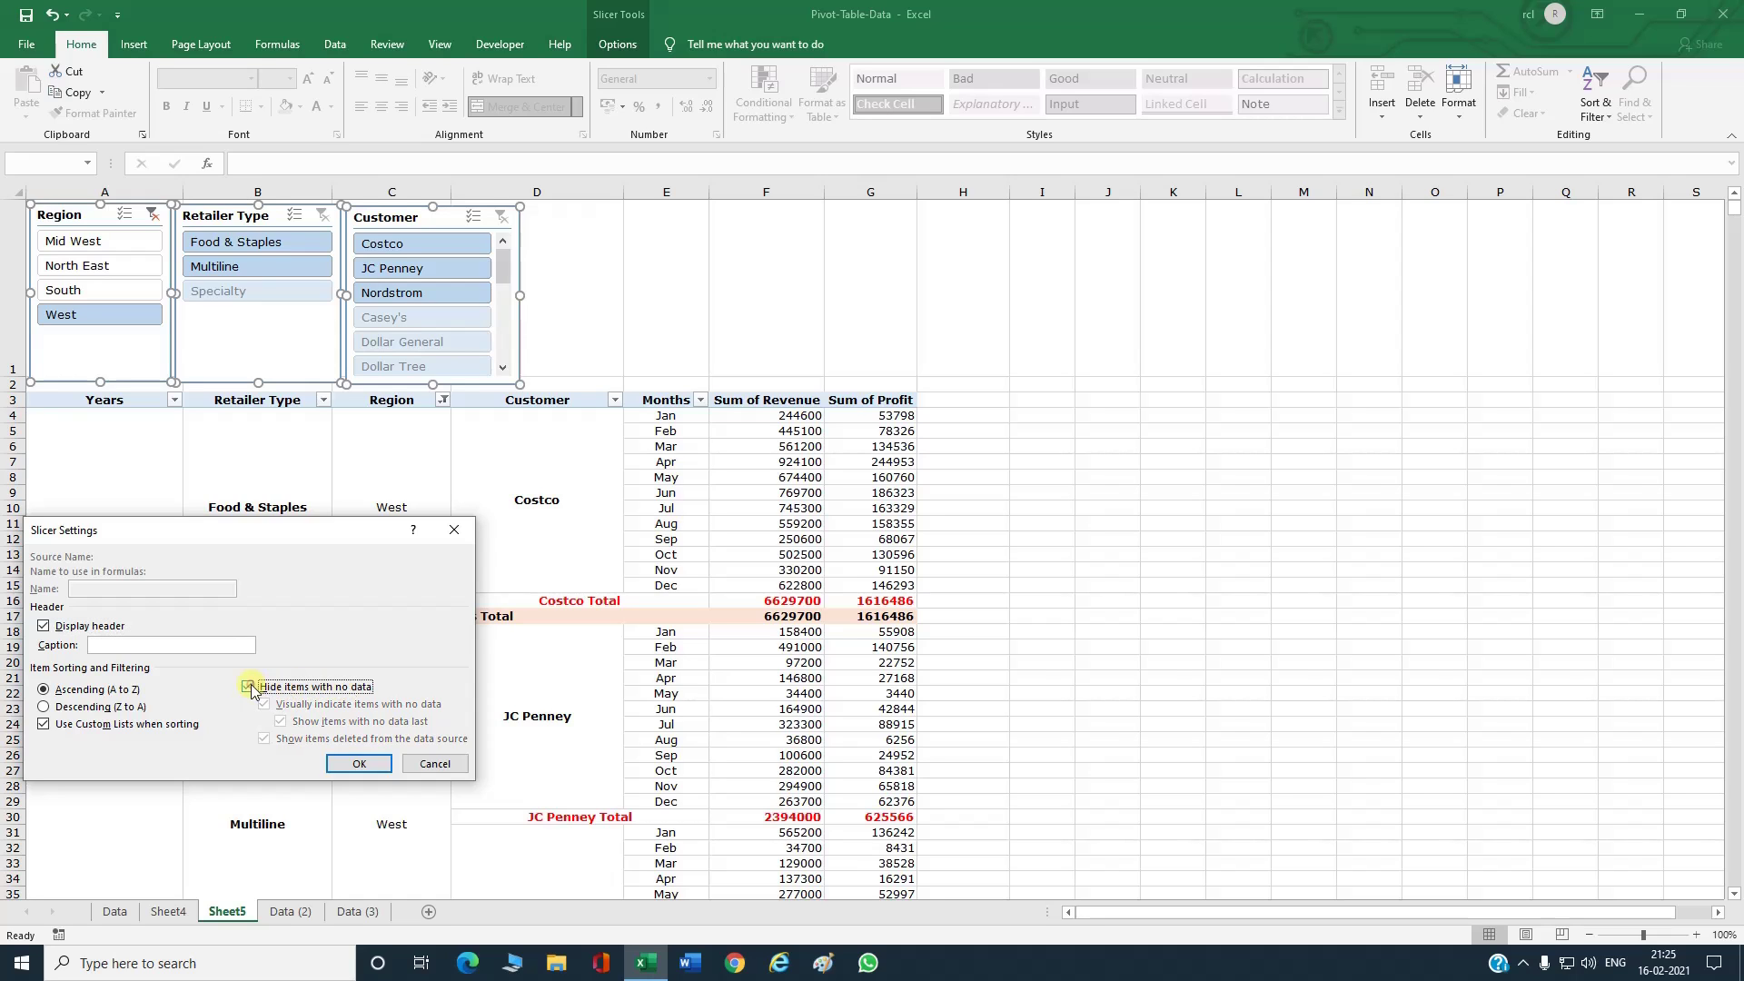
{"action": "left_click", "coordinate": [362, 763]}
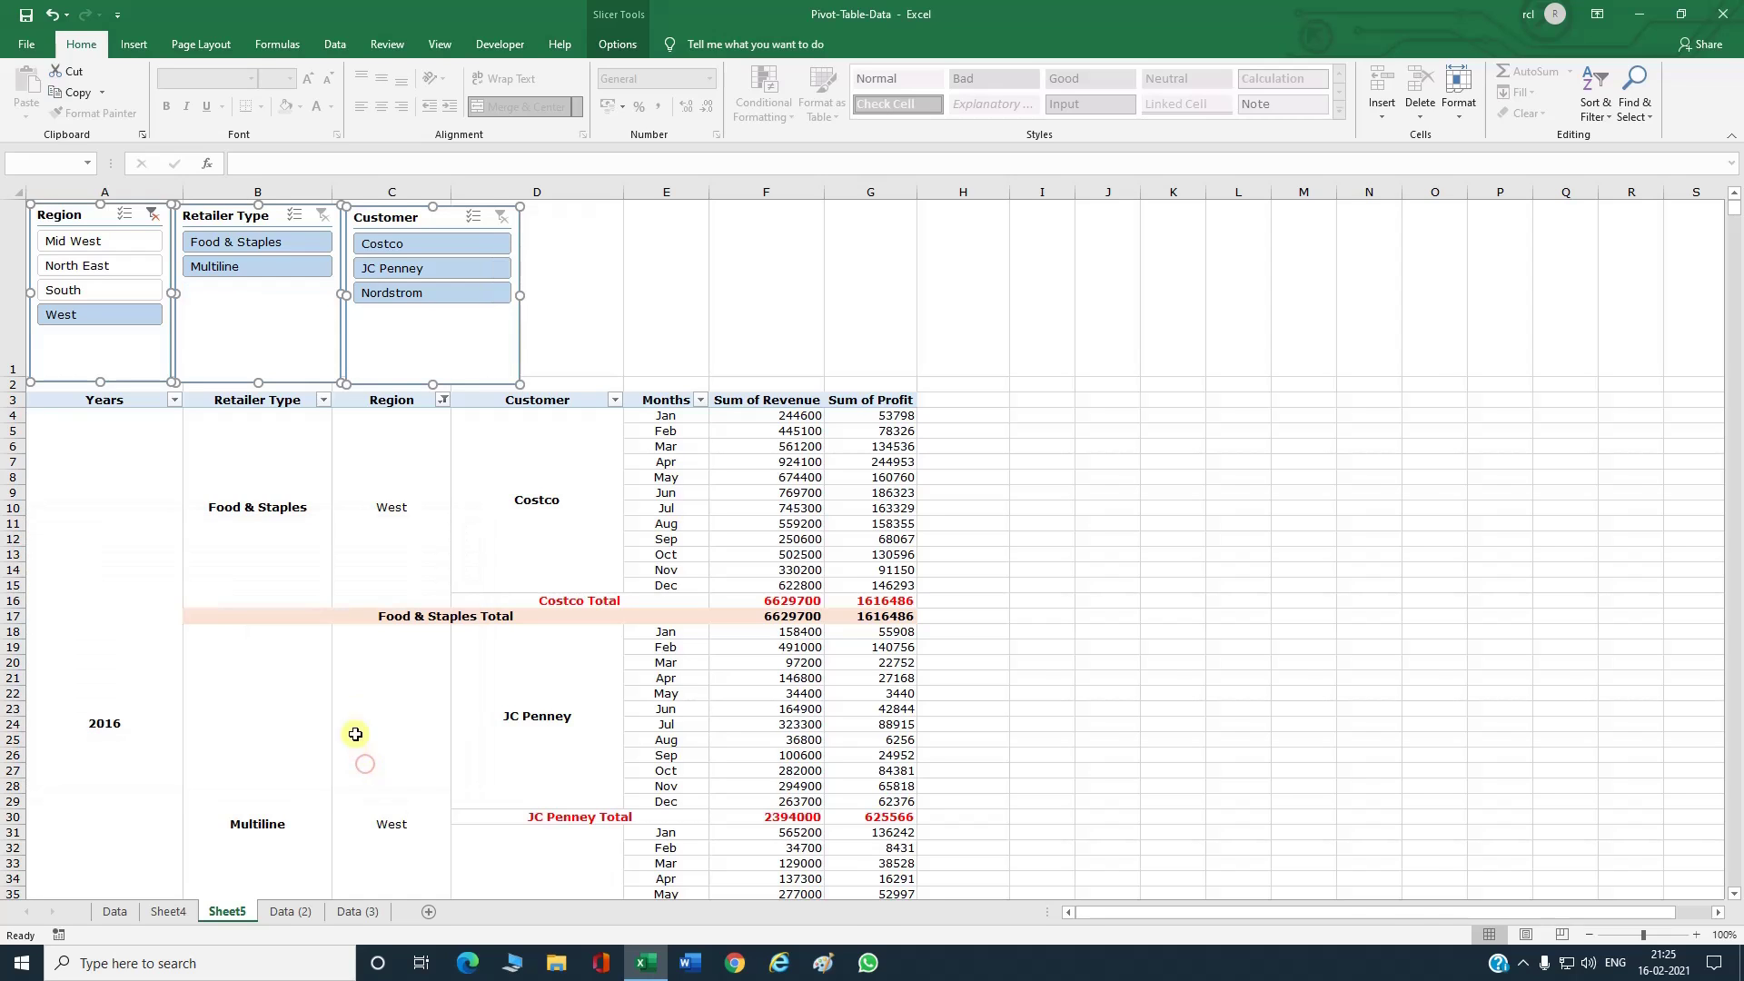
Step: Clear the Region slicer's filter so all regions are included, and apply the dark blue style to that slicer
{"action": "left_click", "coordinate": [385, 426]}
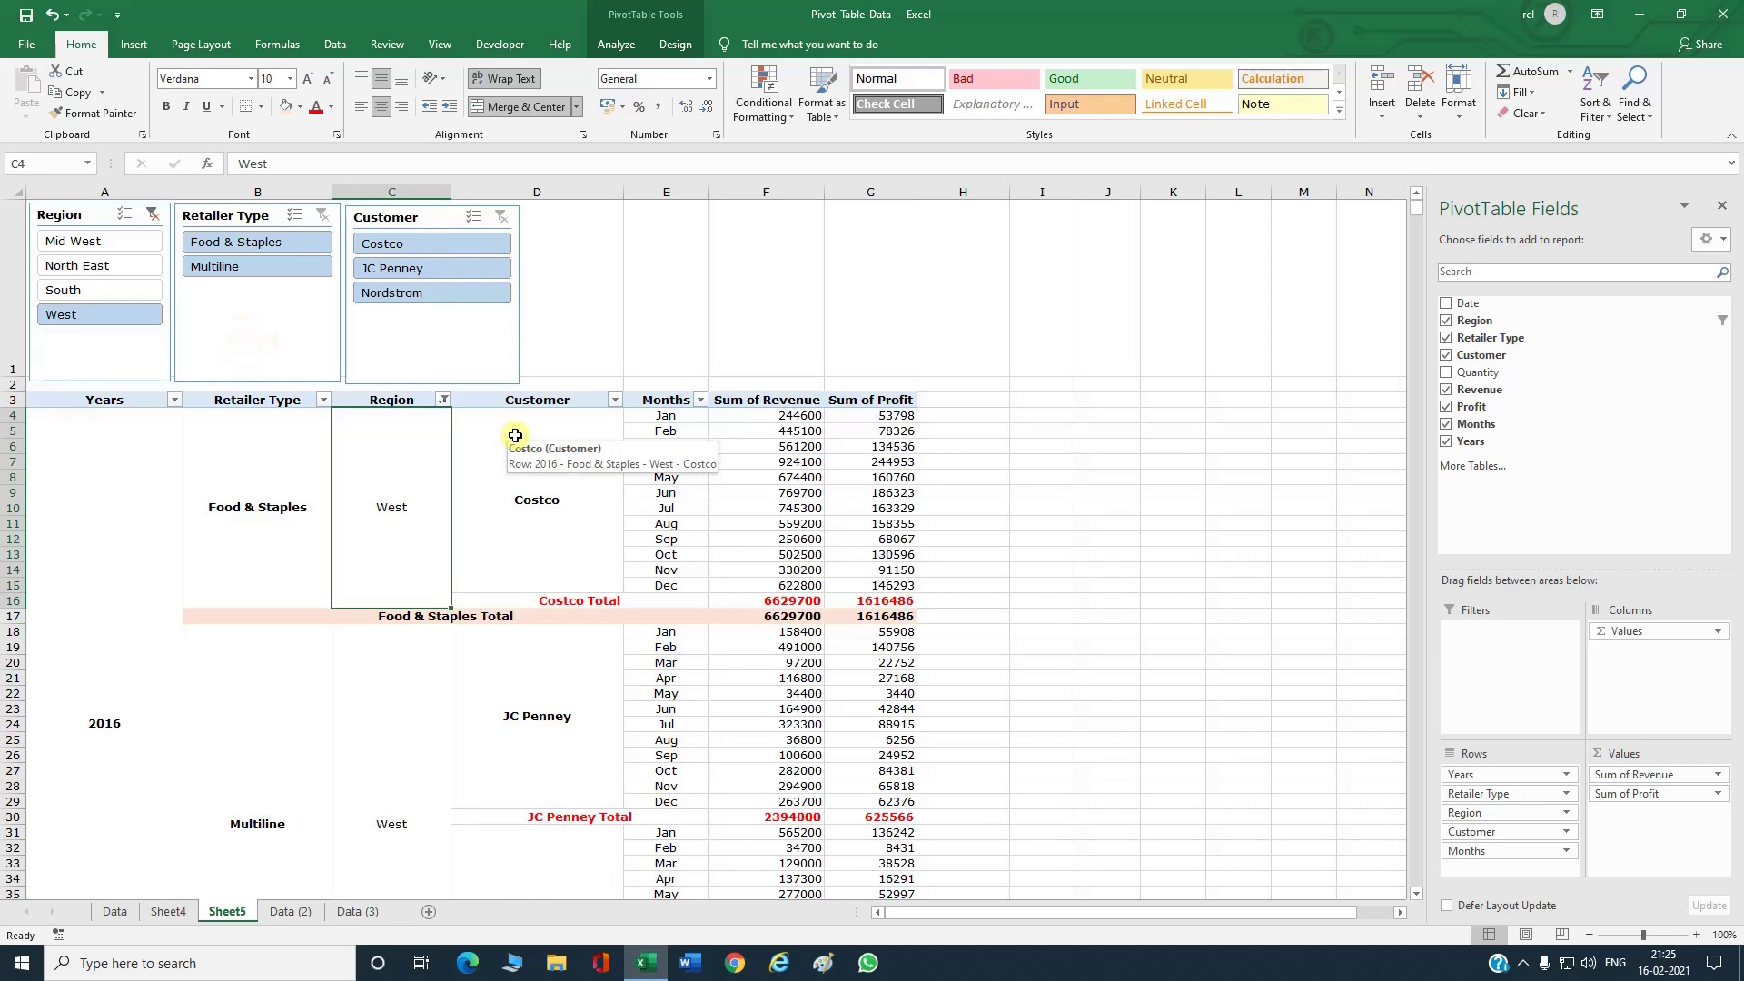
{"action": "left_click", "coordinate": [152, 215]}
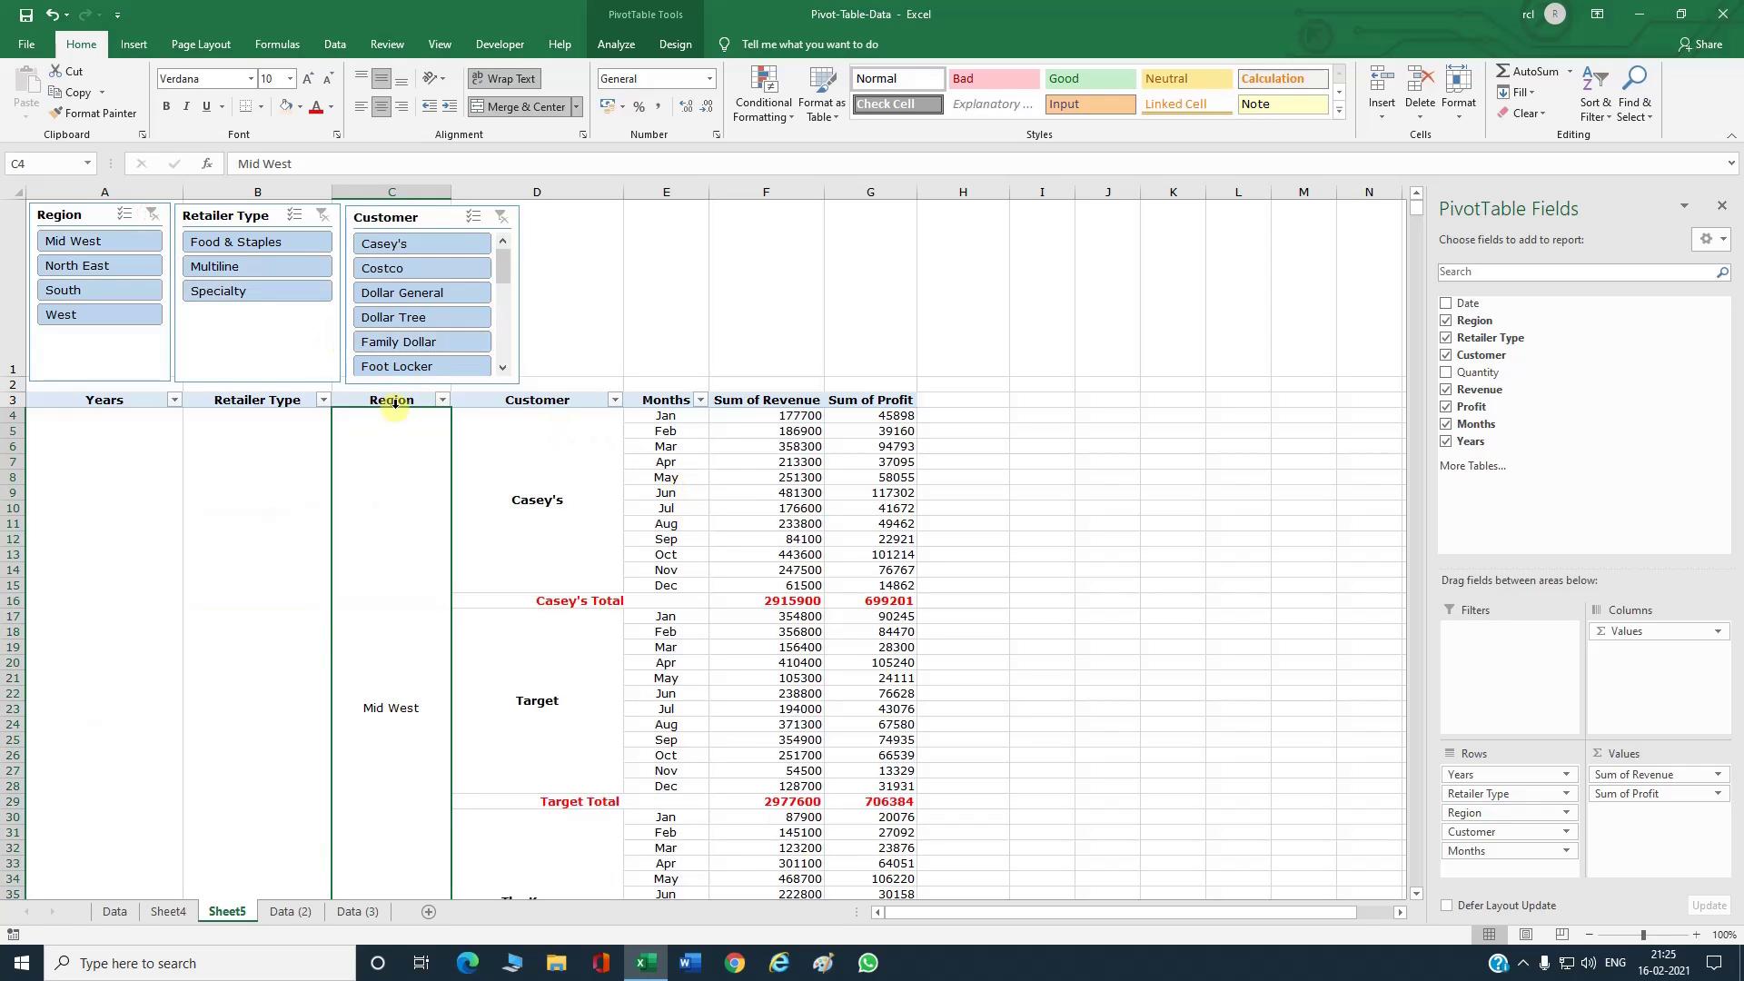
{"action": "left_click", "coordinate": [70, 216]}
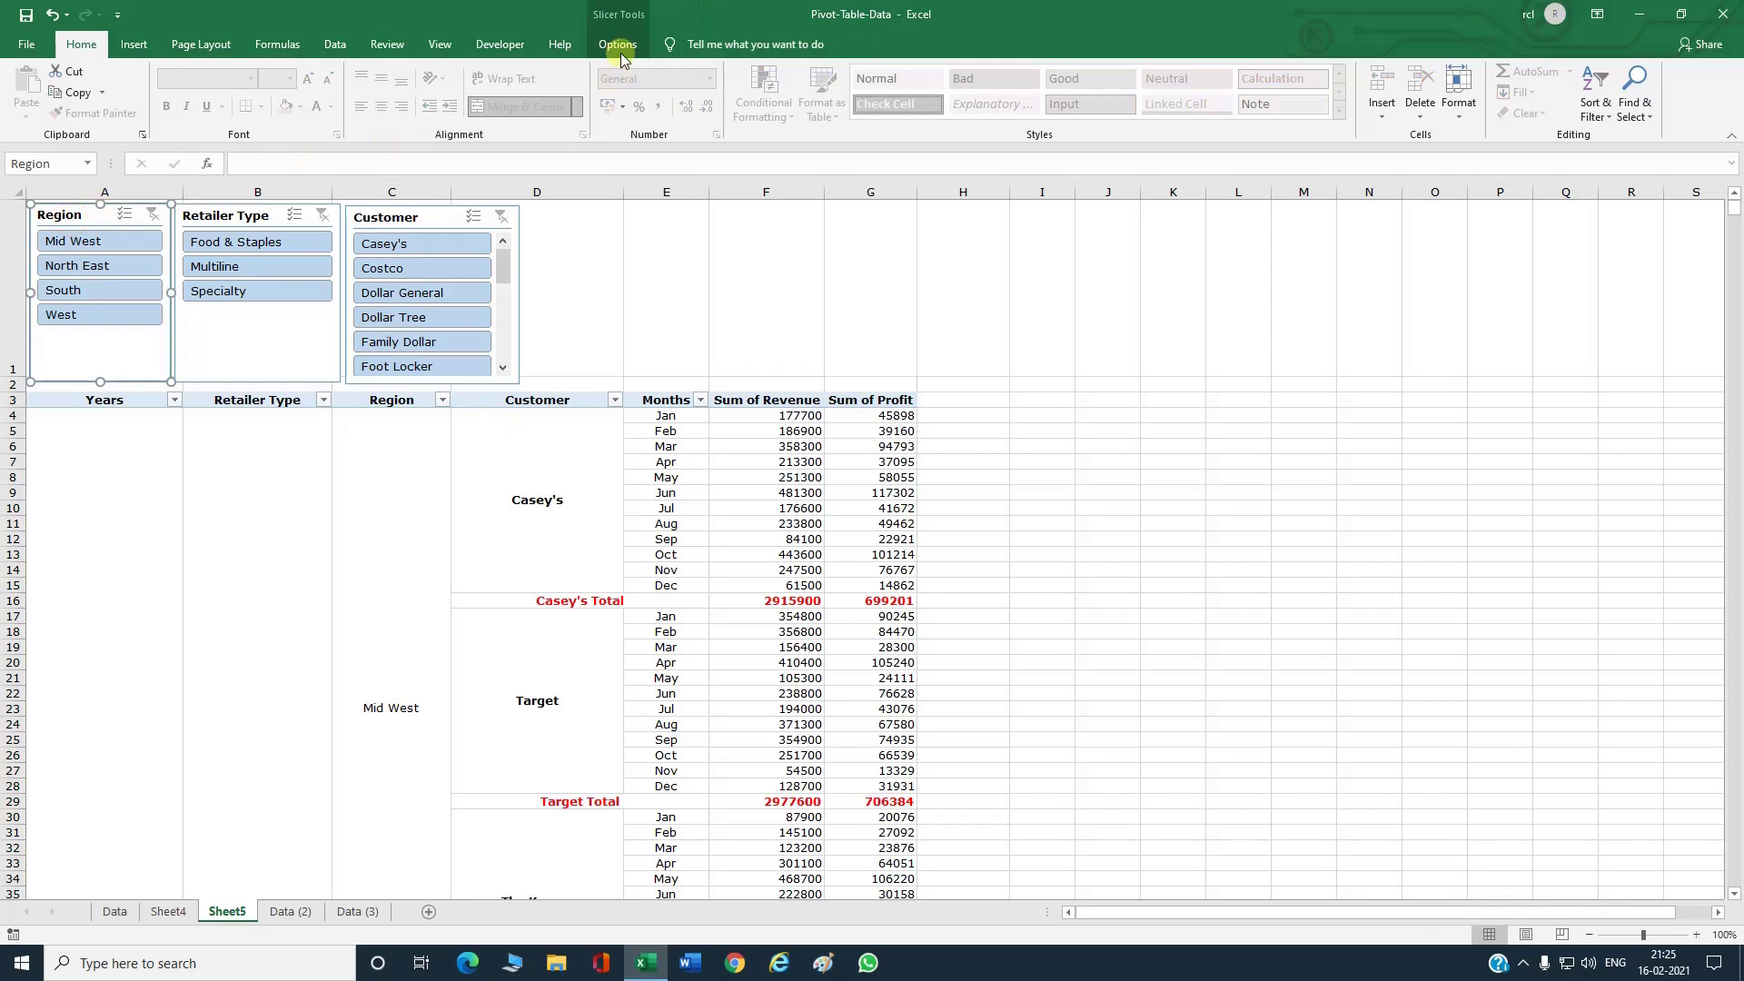
{"action": "left_click", "coordinate": [618, 45]}
{"action": "left_click", "coordinate": [552, 111]}
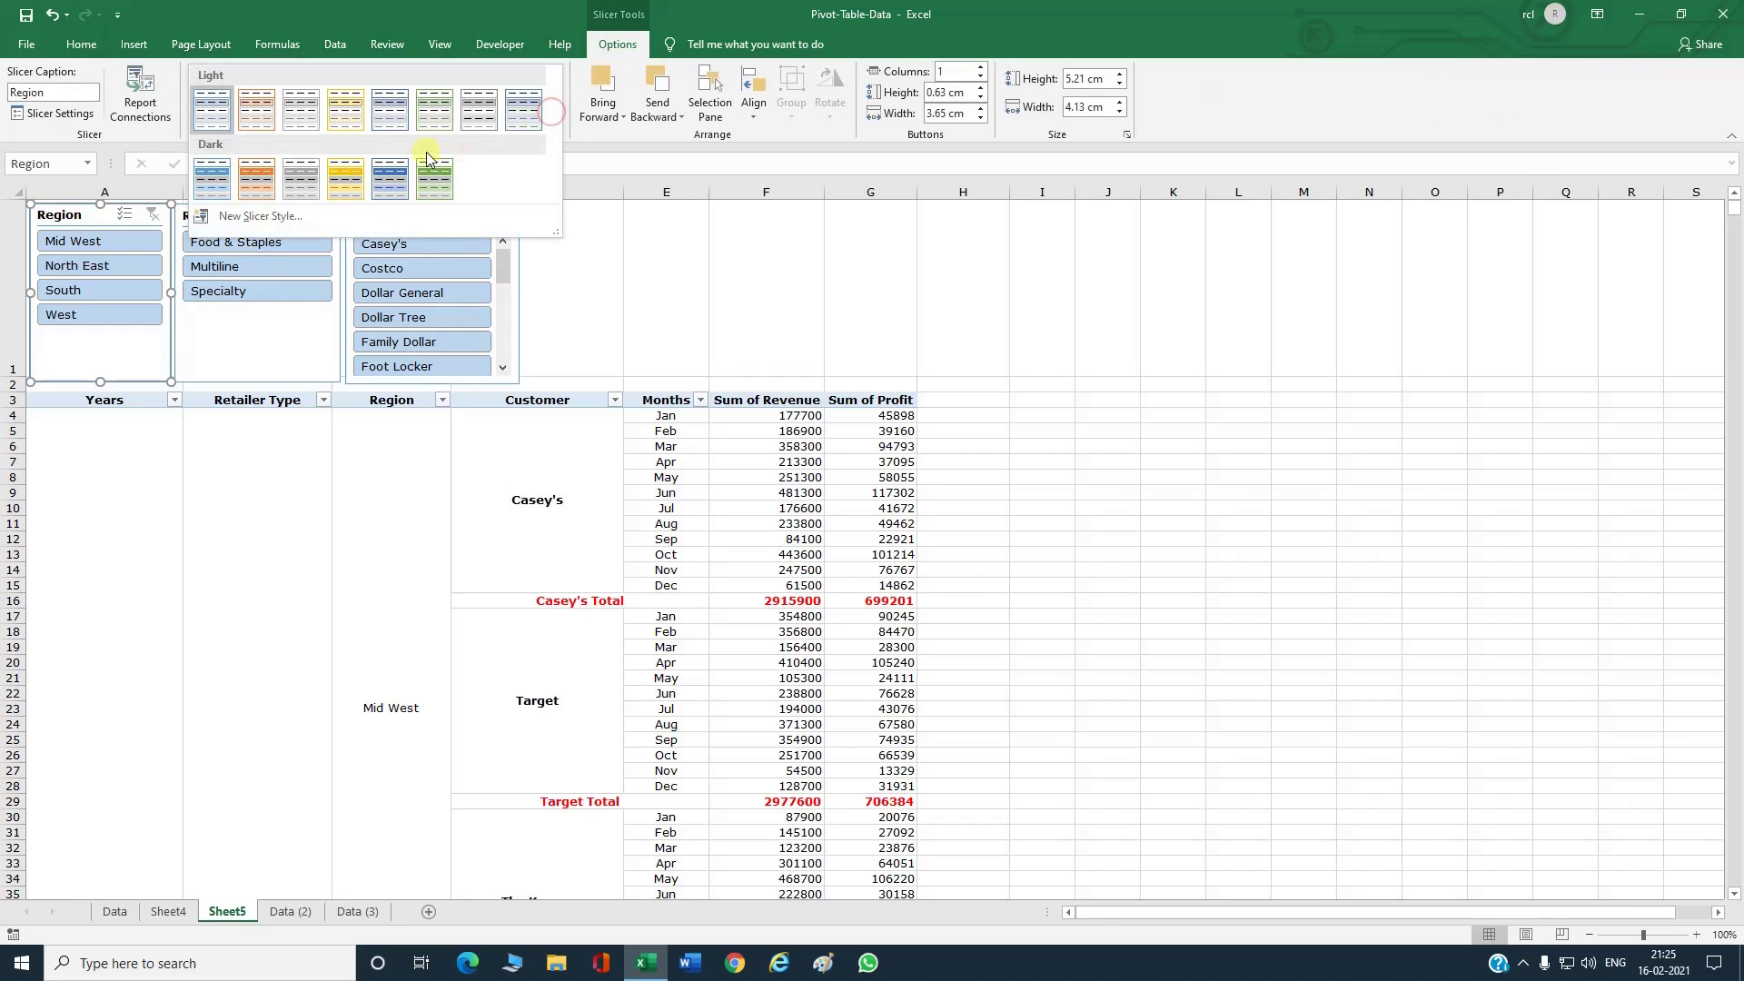
{"action": "left_click", "coordinate": [213, 178]}
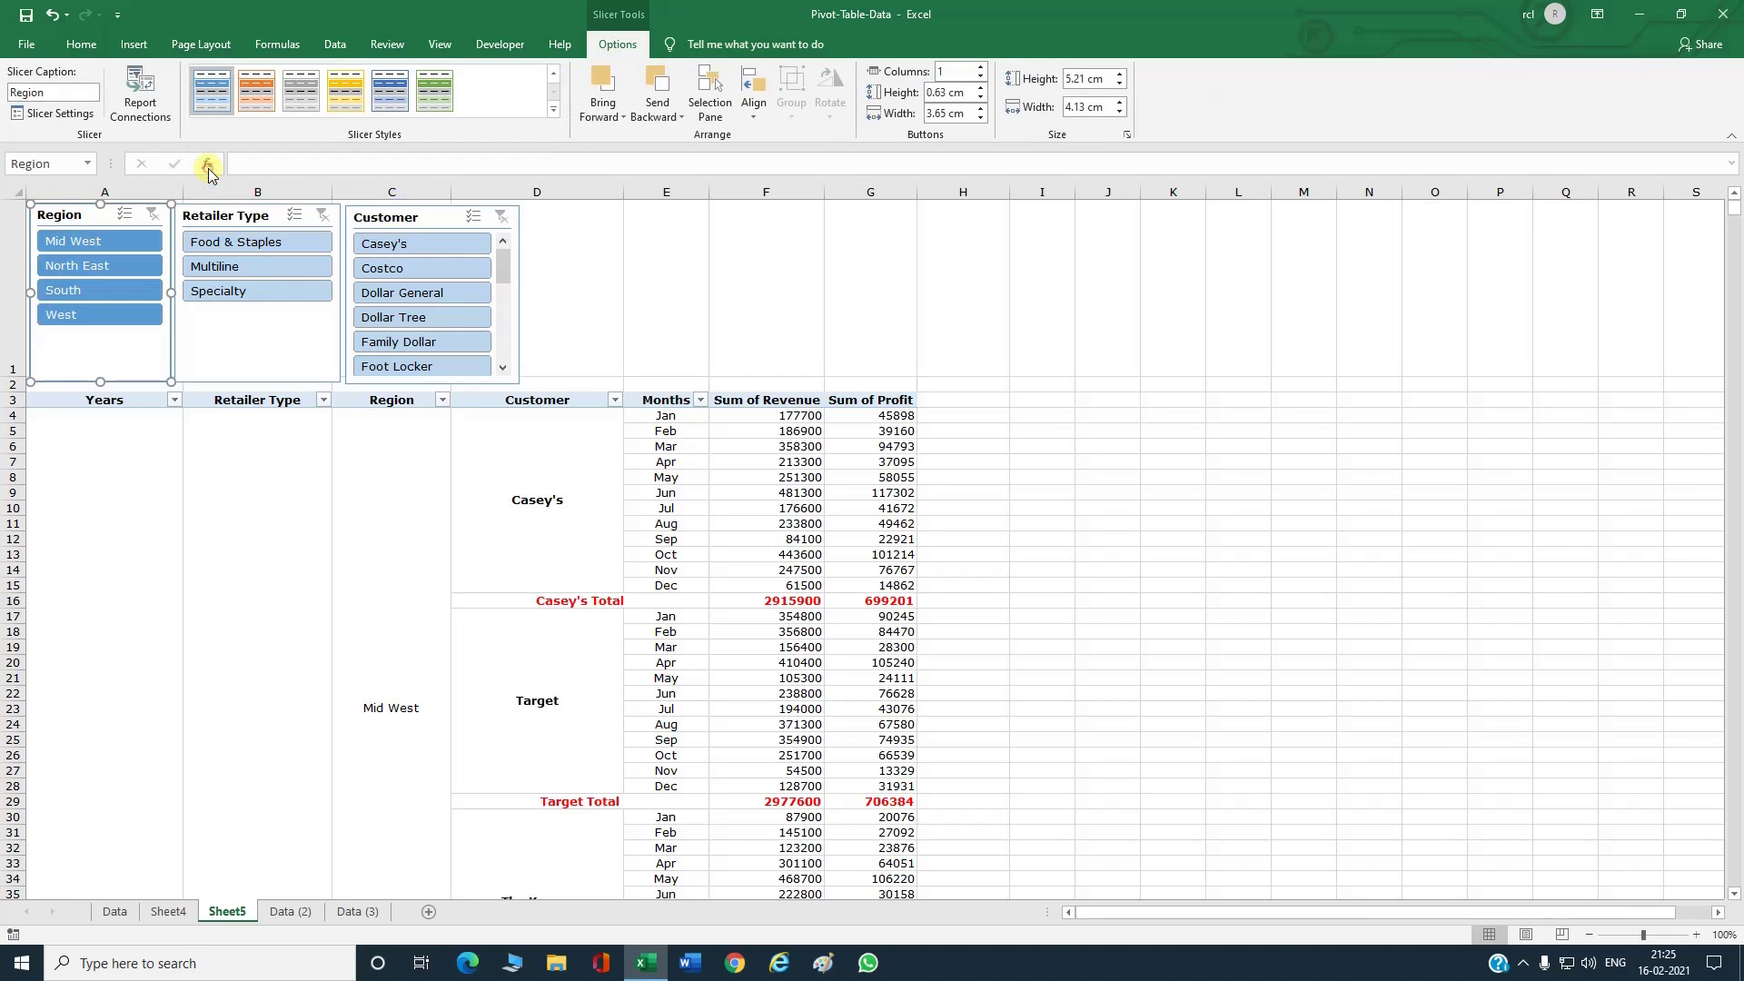
Step: Apply the dark orange style to the Retailer Type slicer and the dark green style to the Customer slicer
{"action": "left_click", "coordinate": [217, 218]}
{"action": "left_click", "coordinate": [257, 91]}
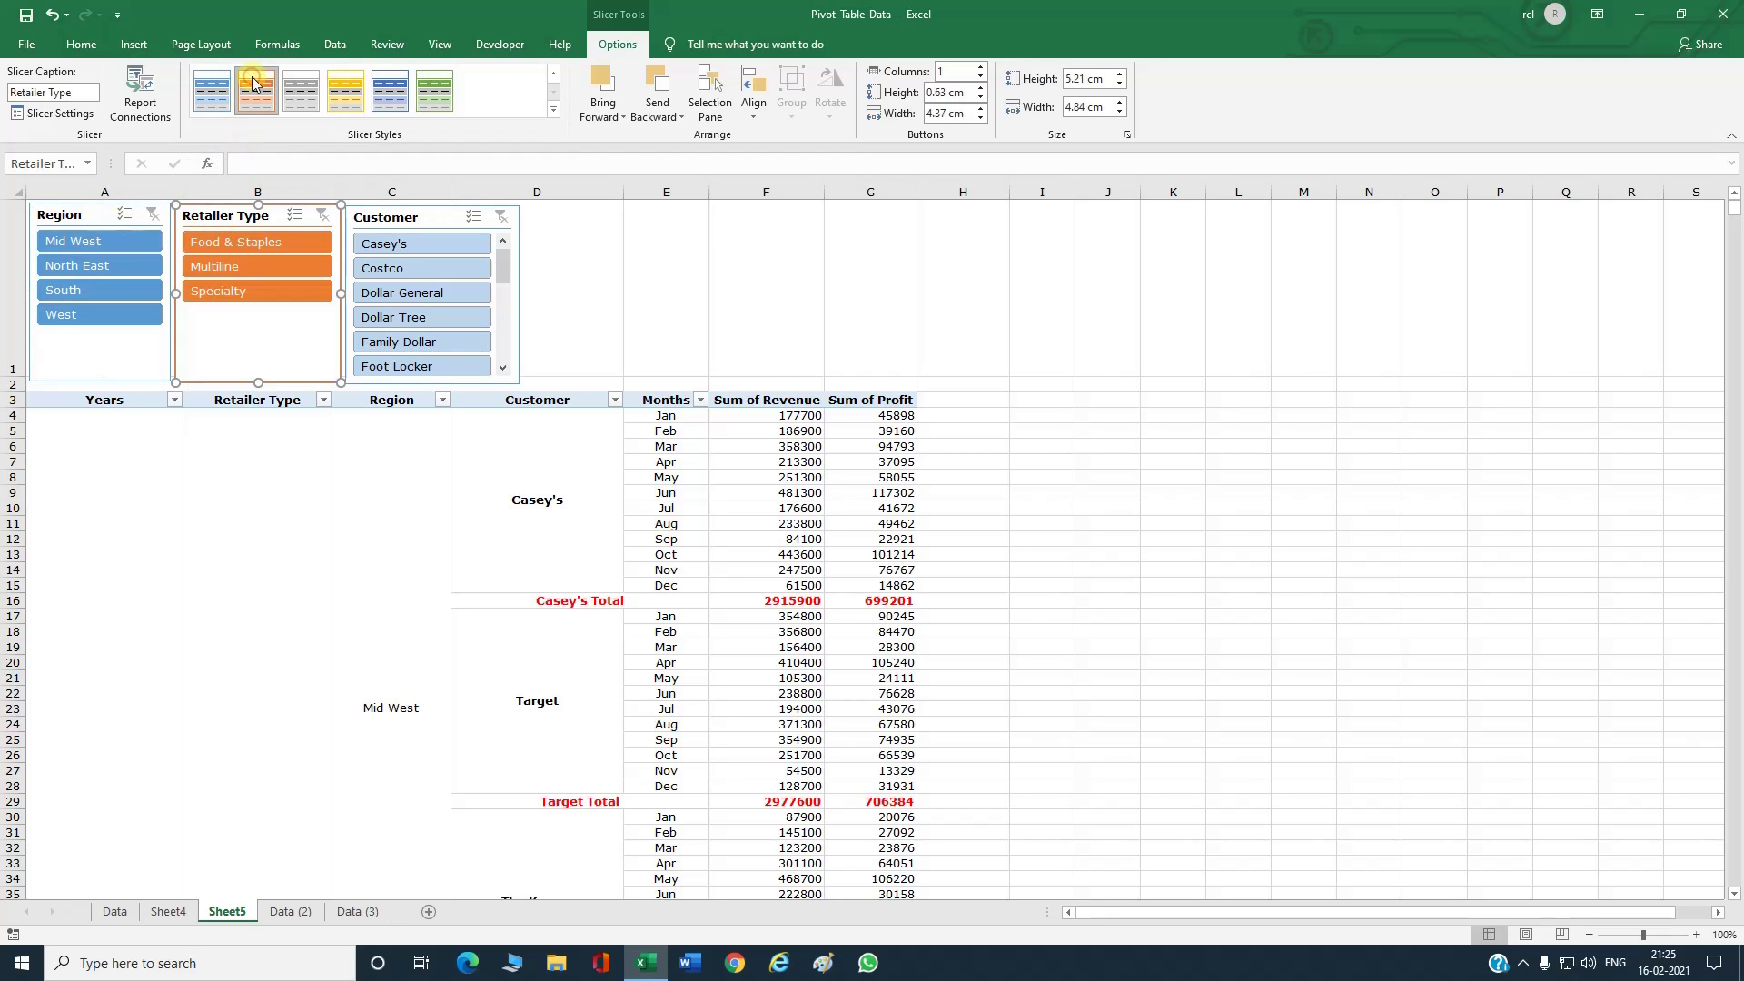
{"action": "left_click", "coordinate": [383, 218]}
{"action": "left_click", "coordinate": [434, 91]}
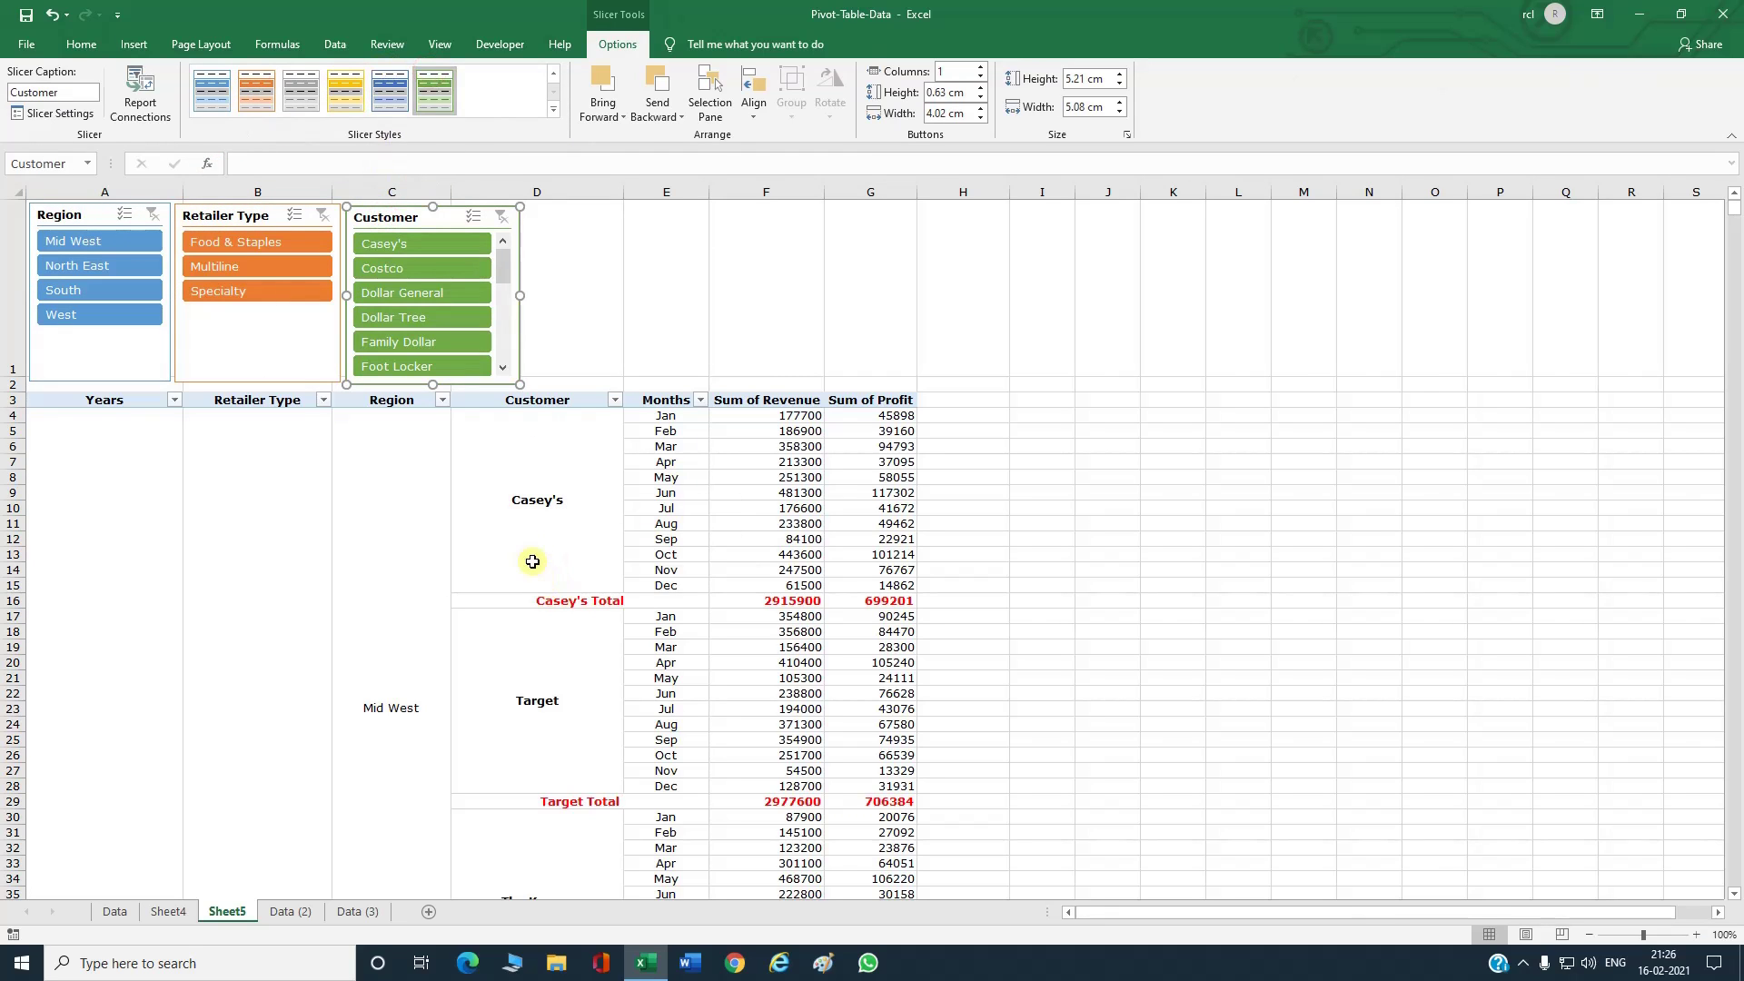
Step: Insert a slicer for Years and place it in row 1 beside the Customer slicer, matching the others' height
{"action": "left_click", "coordinate": [552, 554]}
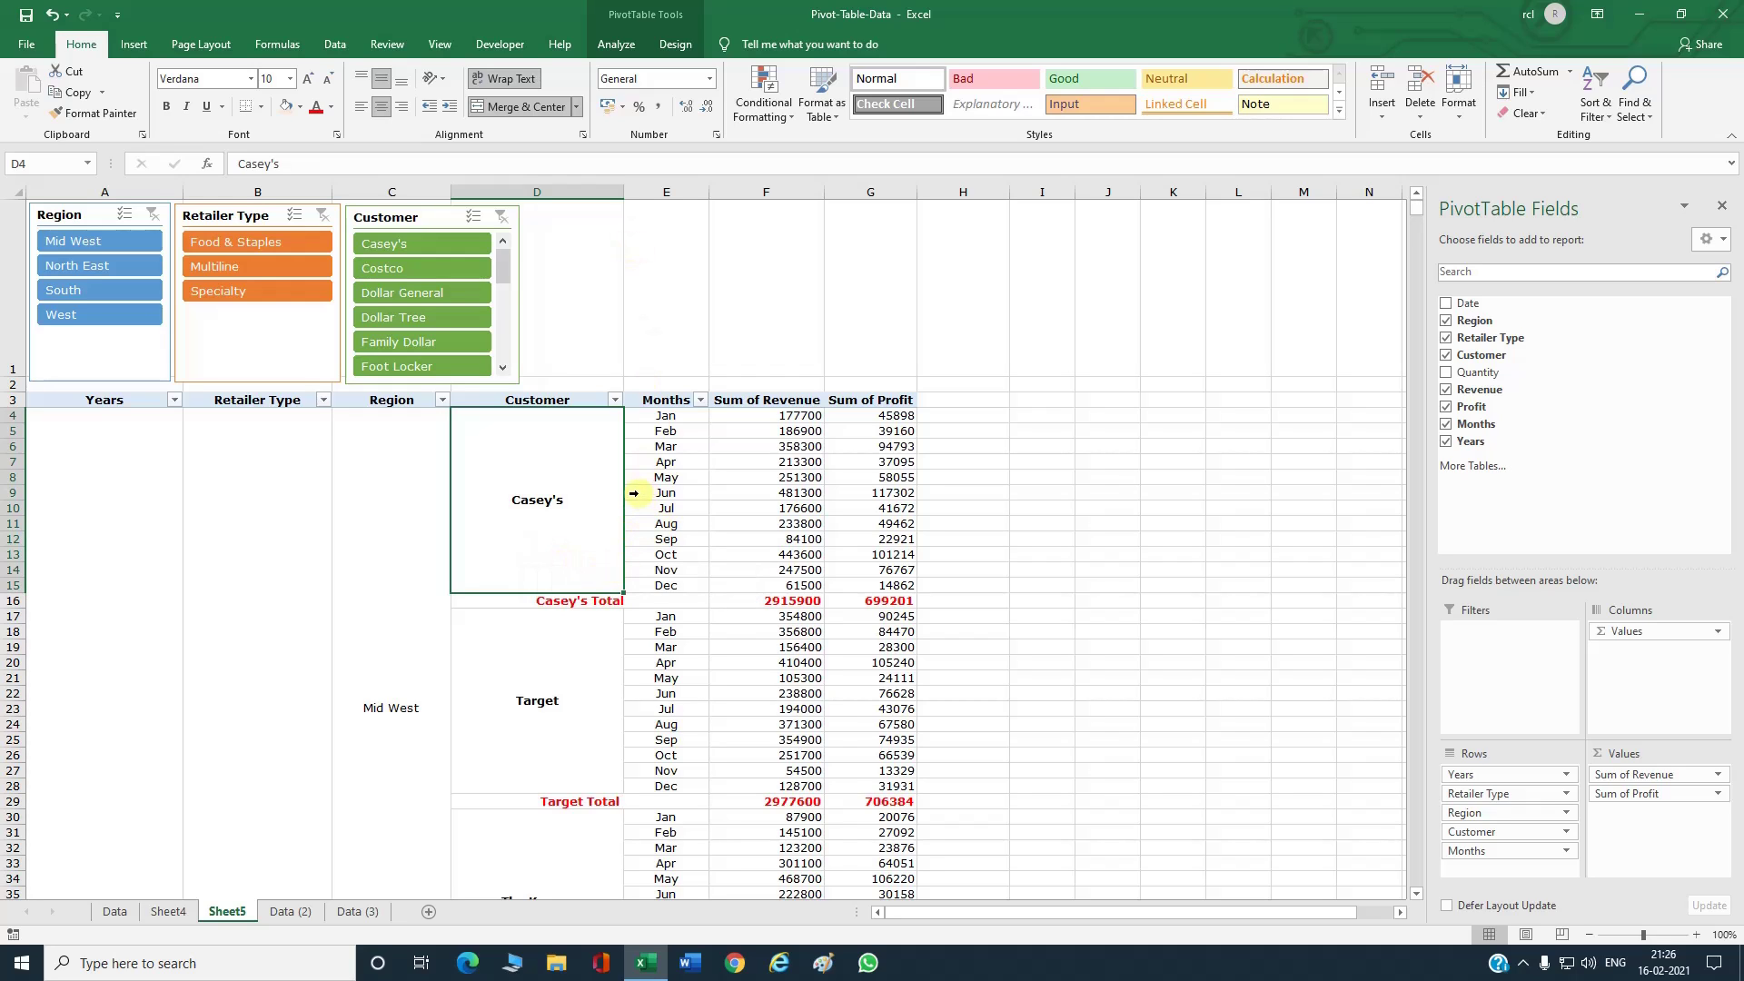
{"action": "left_click", "coordinate": [616, 44]}
{"action": "left_click", "coordinate": [518, 102]}
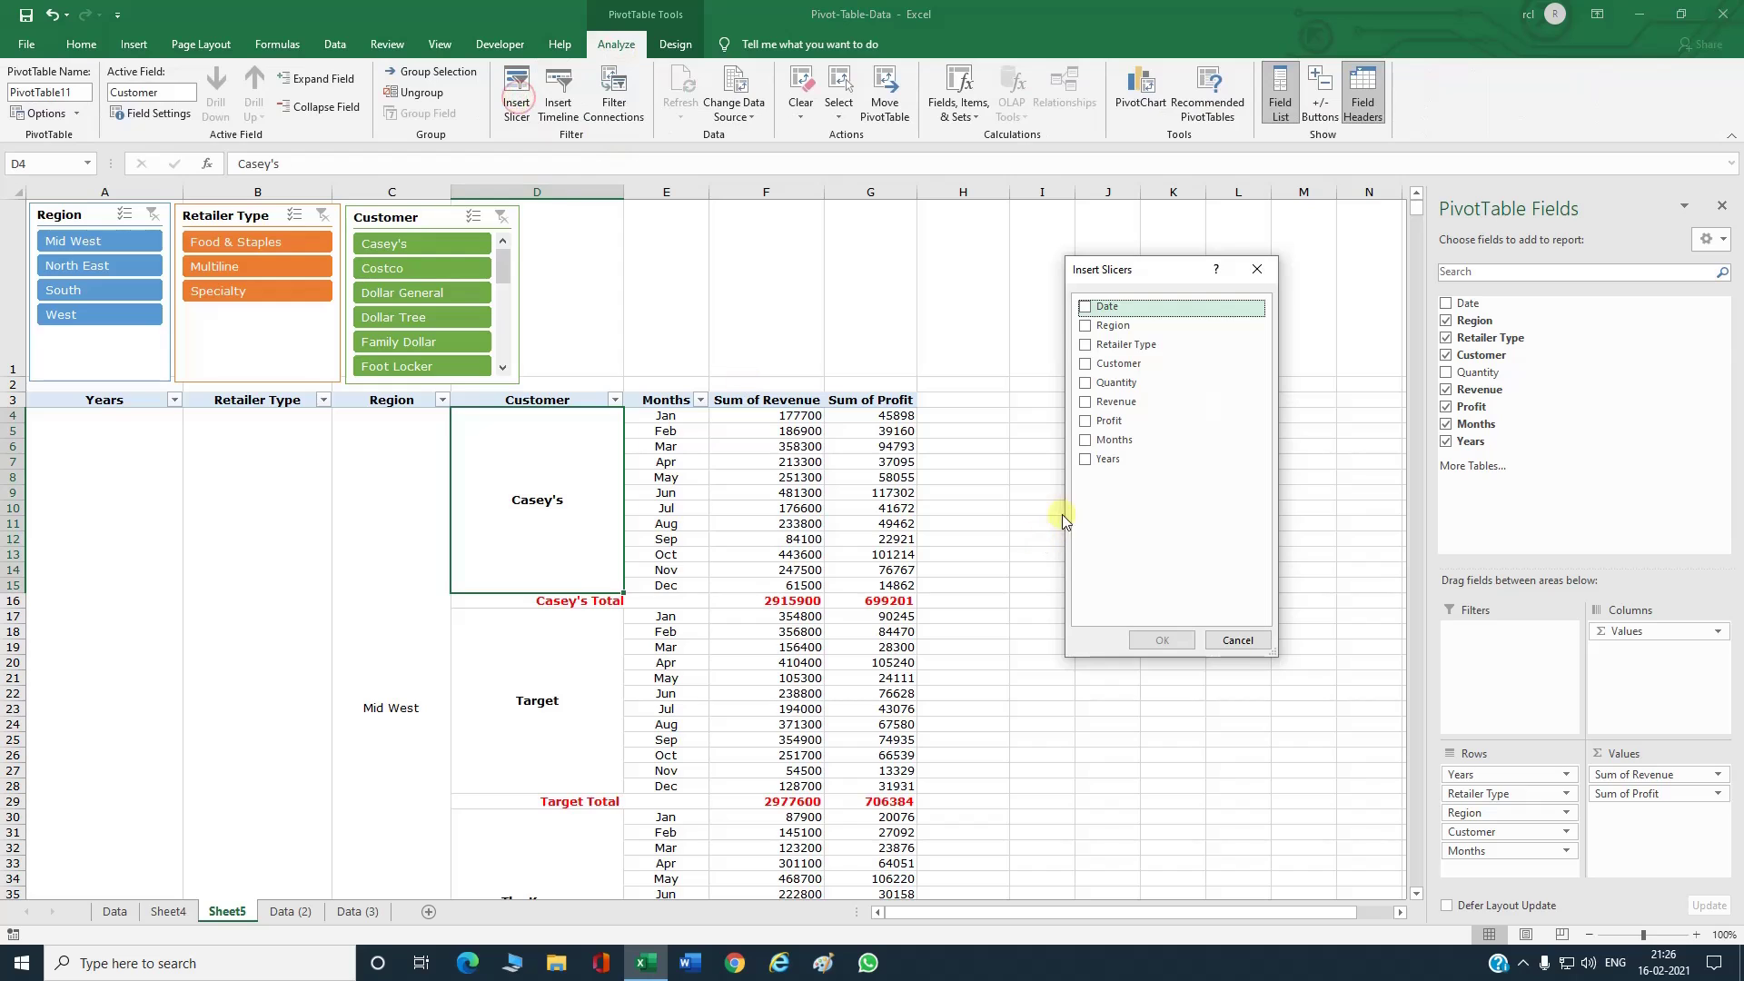
{"action": "left_click", "coordinate": [1113, 459]}
{"action": "left_click", "coordinate": [1162, 639]}
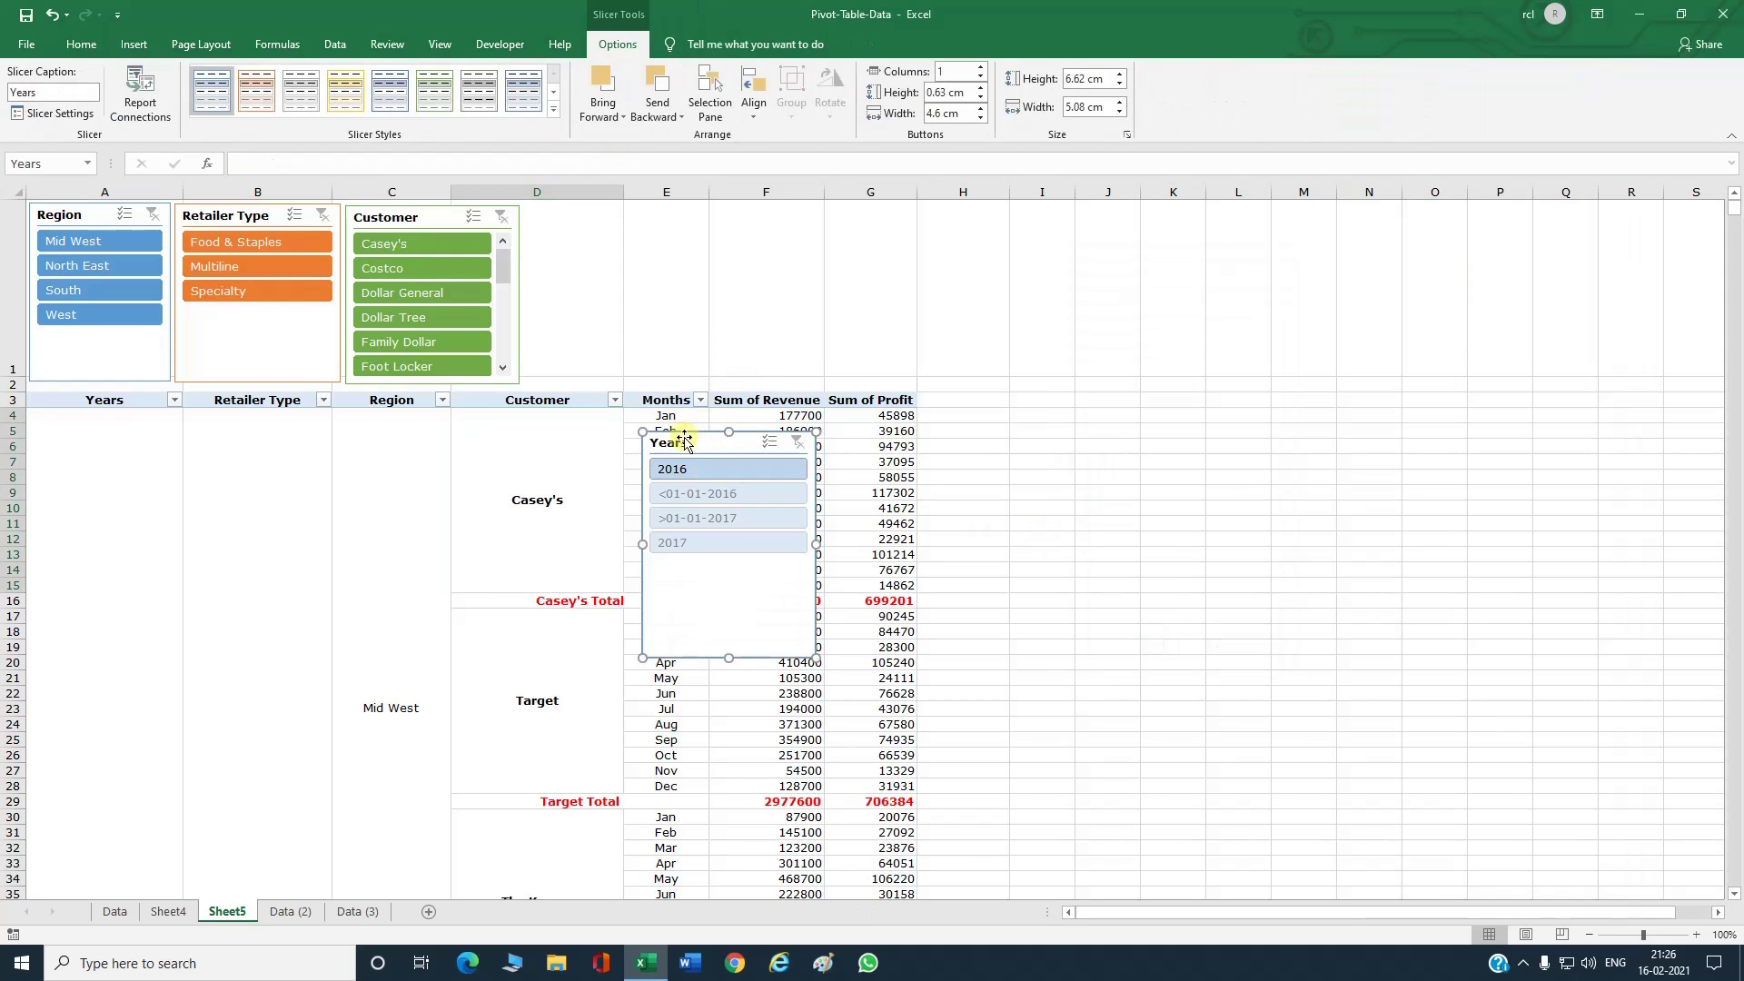
{"action": "left_click_drag", "start_coordinate": [684, 442], "coordinate": [568, 214]}
Step: Set the Years slicer to hide items with no data
{"action": "right_click", "coordinate": [581, 212]}
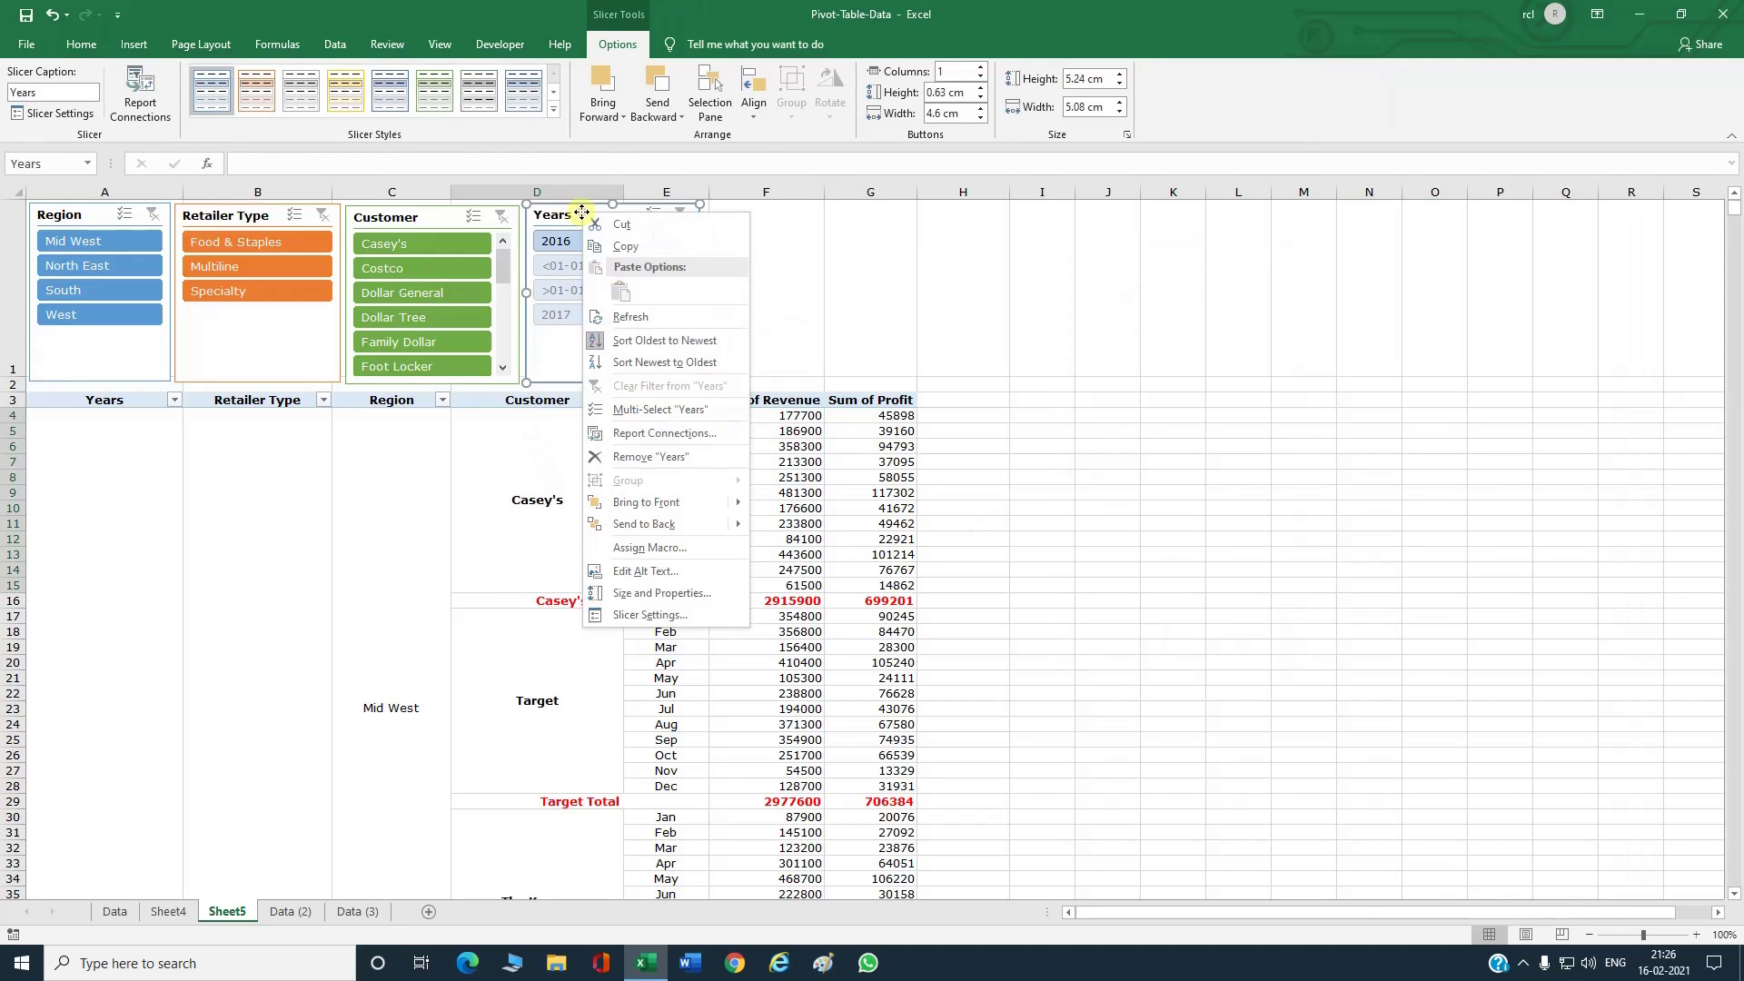
{"action": "left_click", "coordinate": [695, 615]}
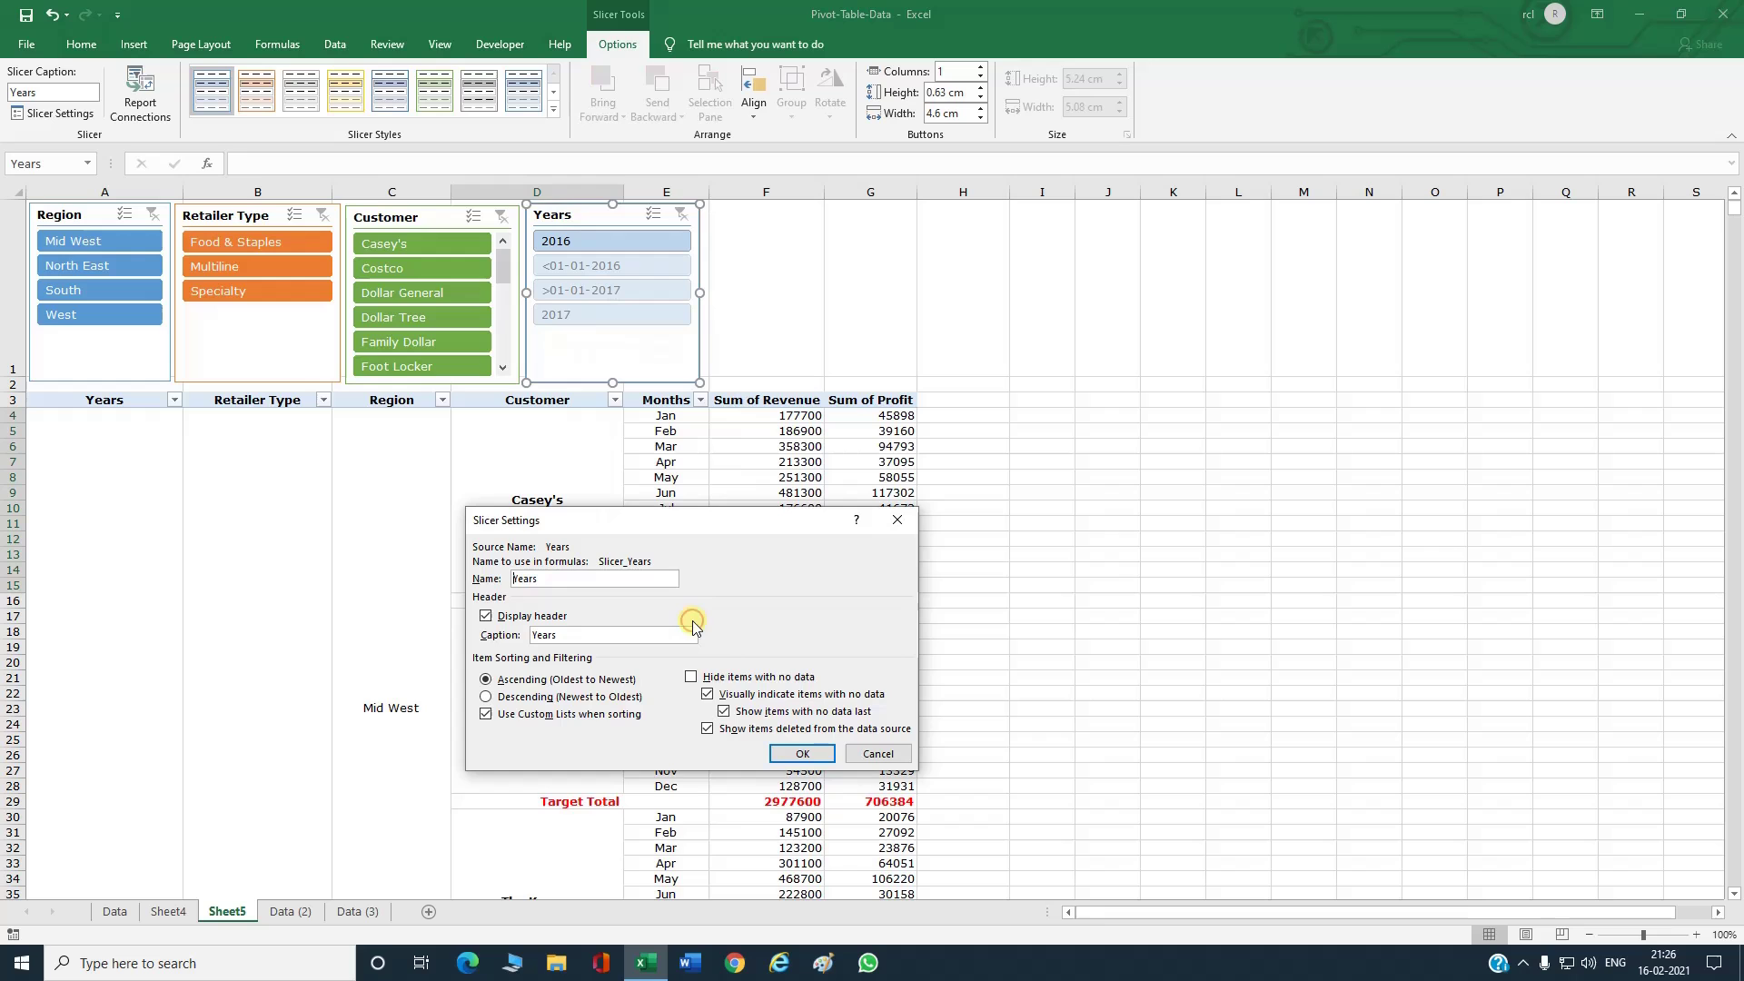
{"action": "left_click", "coordinate": [723, 678]}
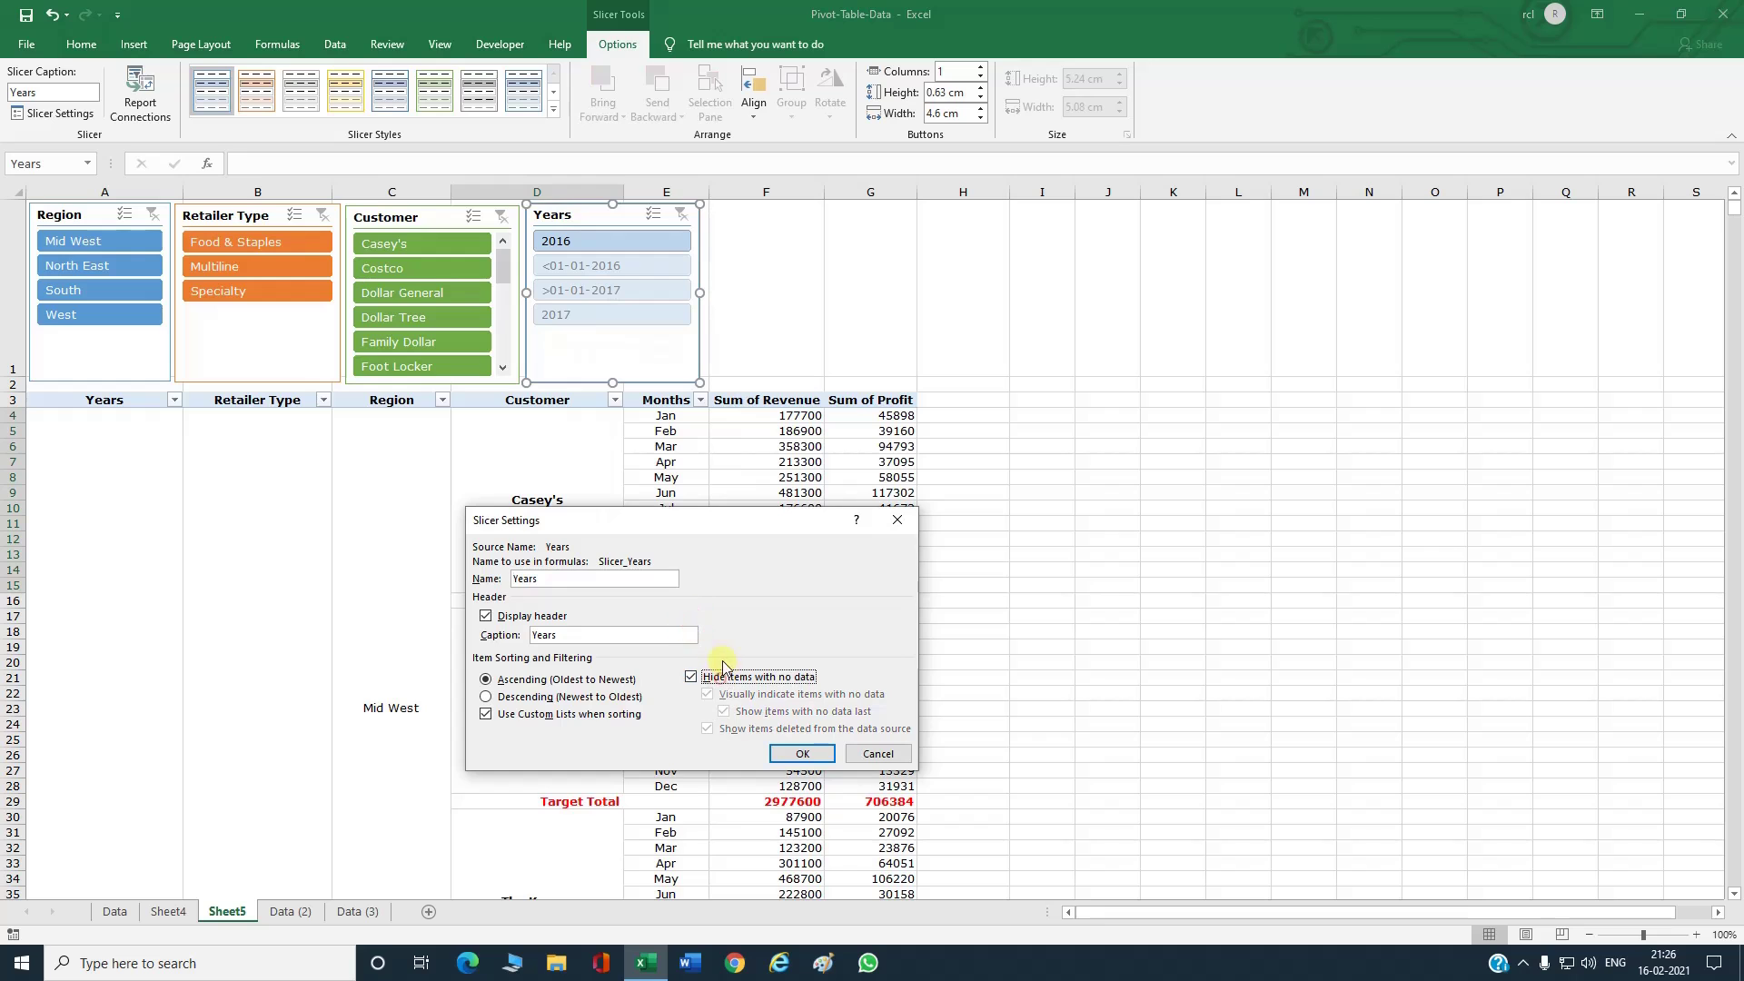
{"action": "left_click", "coordinate": [794, 752]}
{"action": "left_click", "coordinate": [795, 313]}
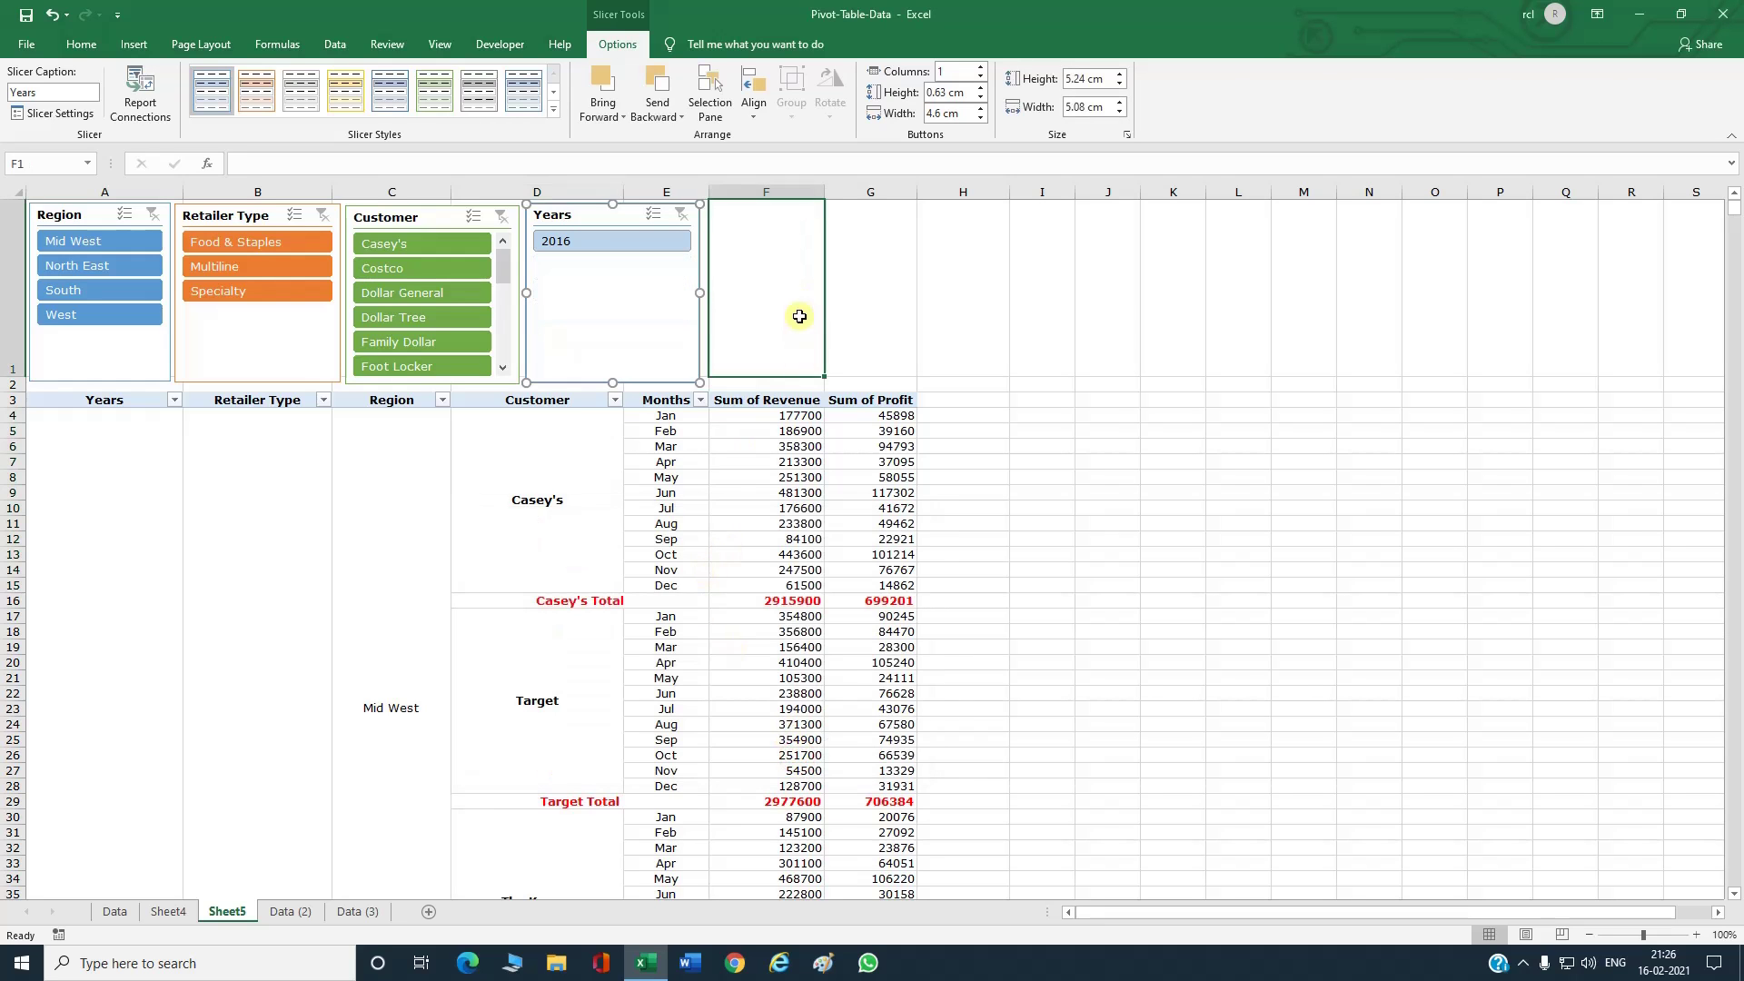
{"action": "left_click", "coordinate": [762, 432]}
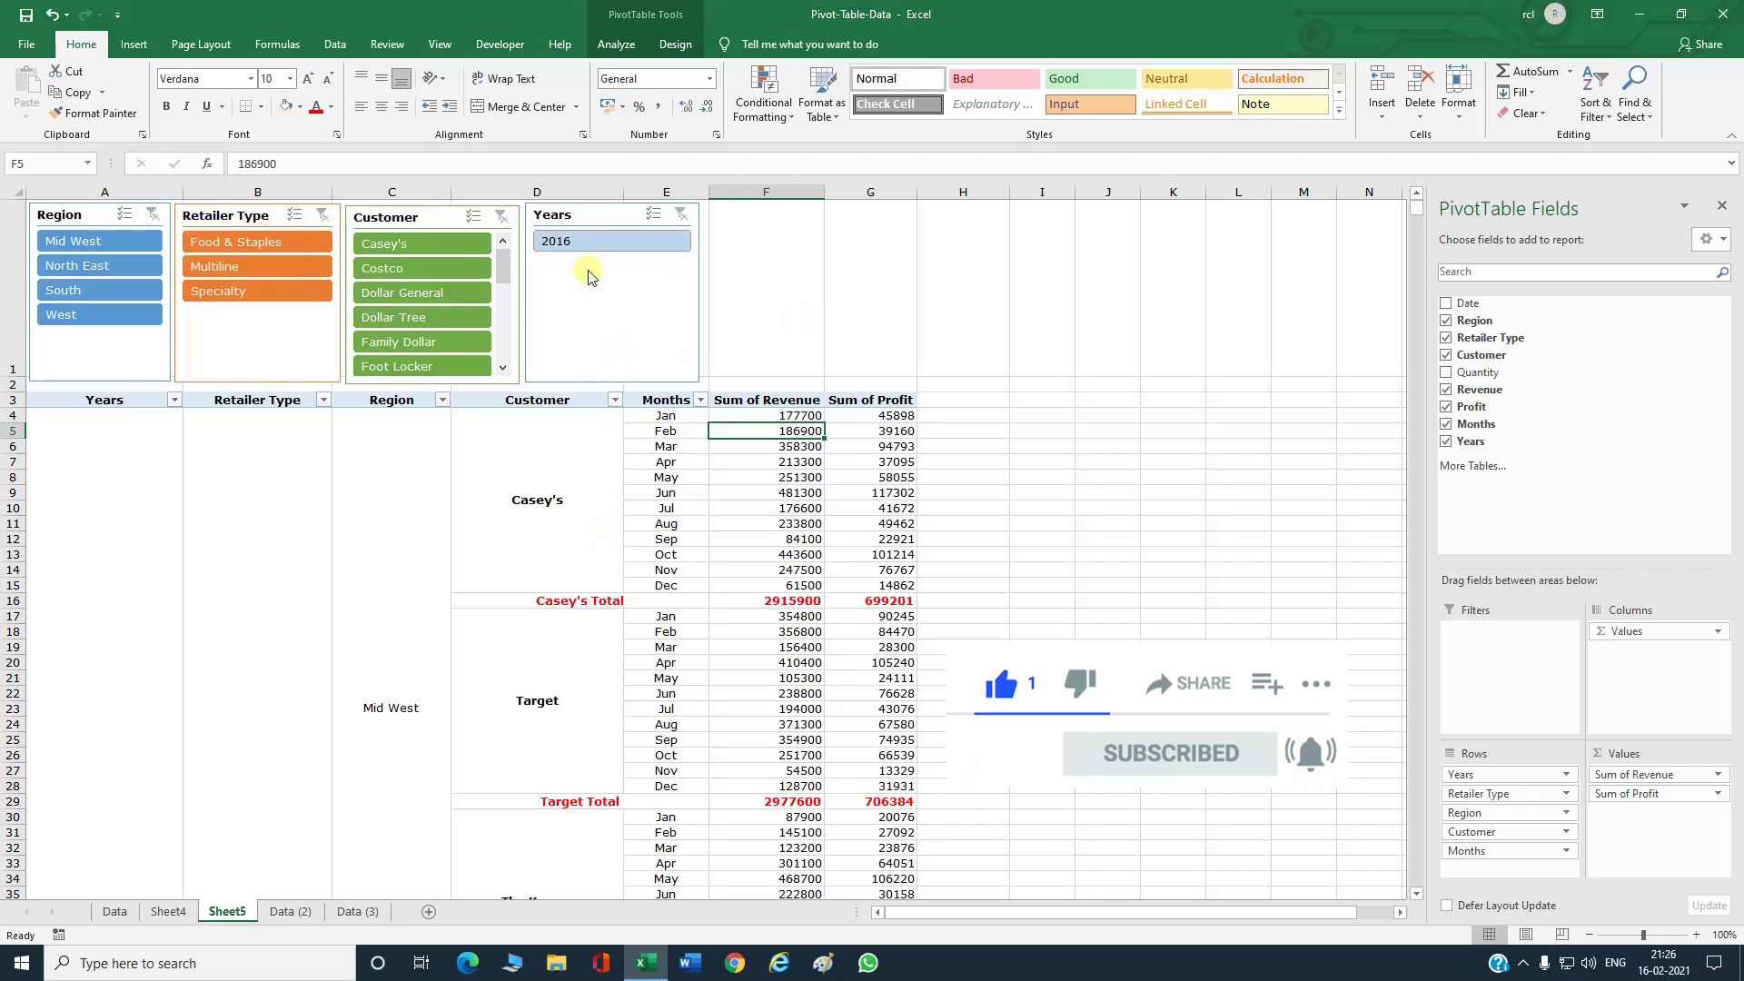
Step: Freeze the rows above row 4 so the slicers and PivotTable headers stay in view, and check it on the data
{"action": "left_click", "coordinate": [13, 416]}
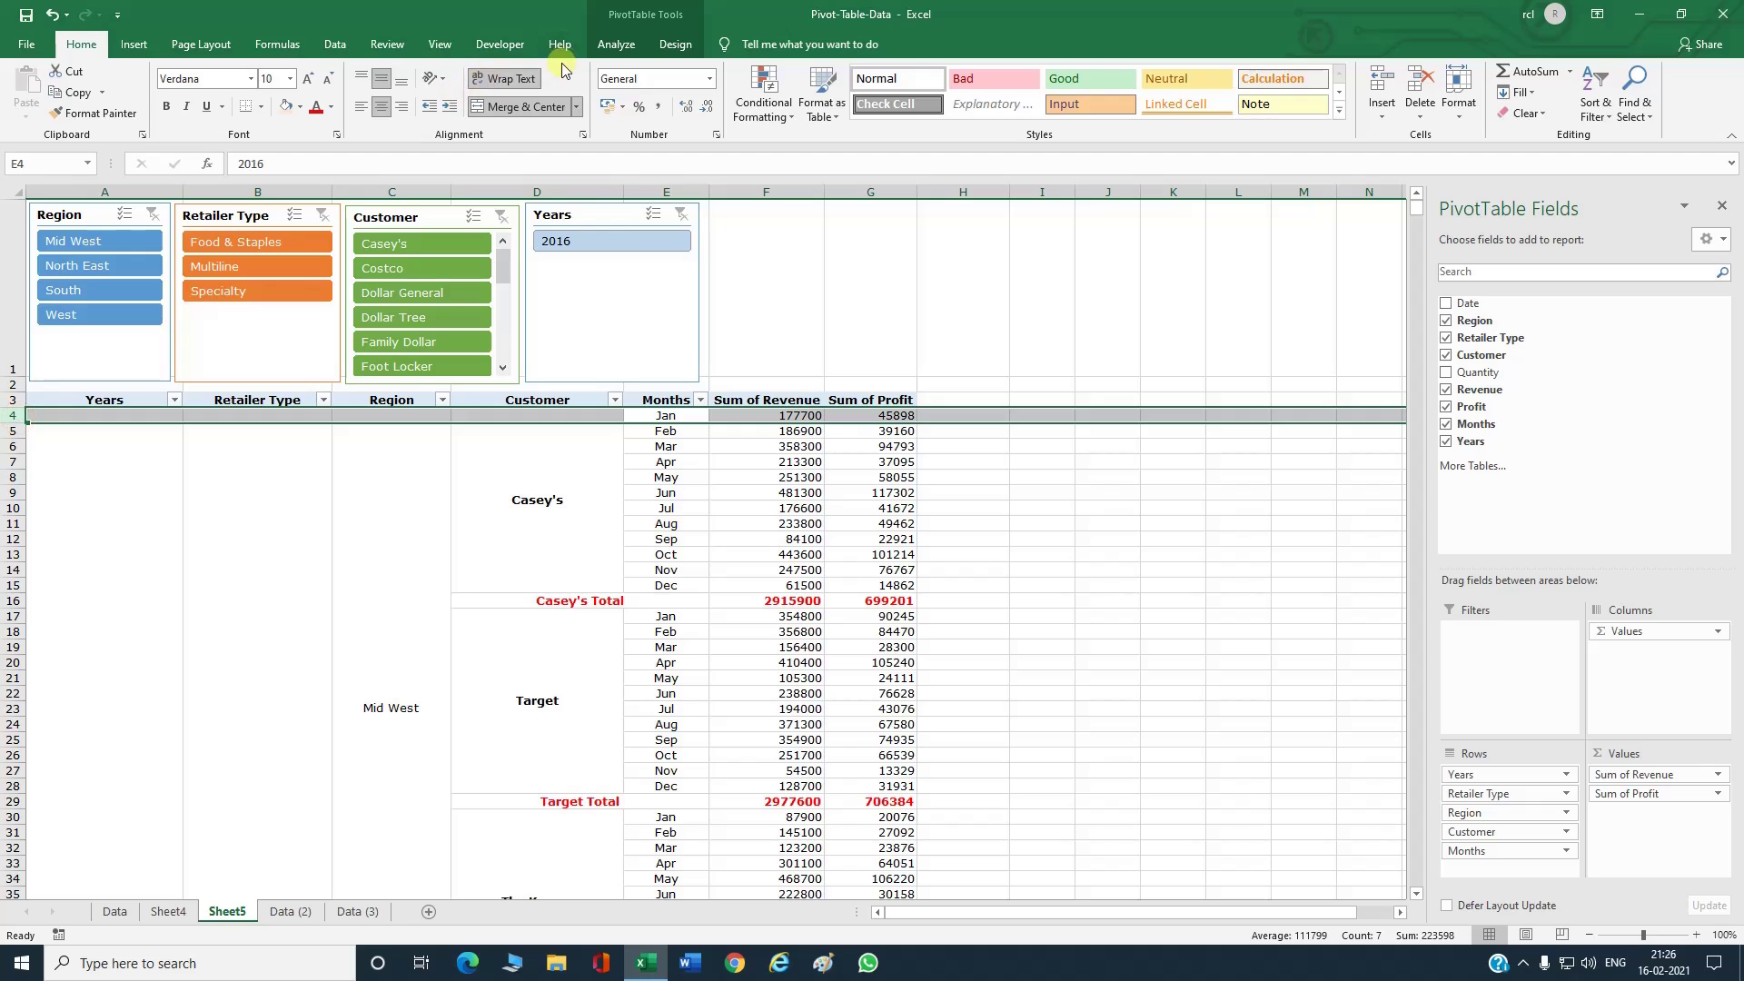
{"action": "left_click", "coordinate": [440, 45]}
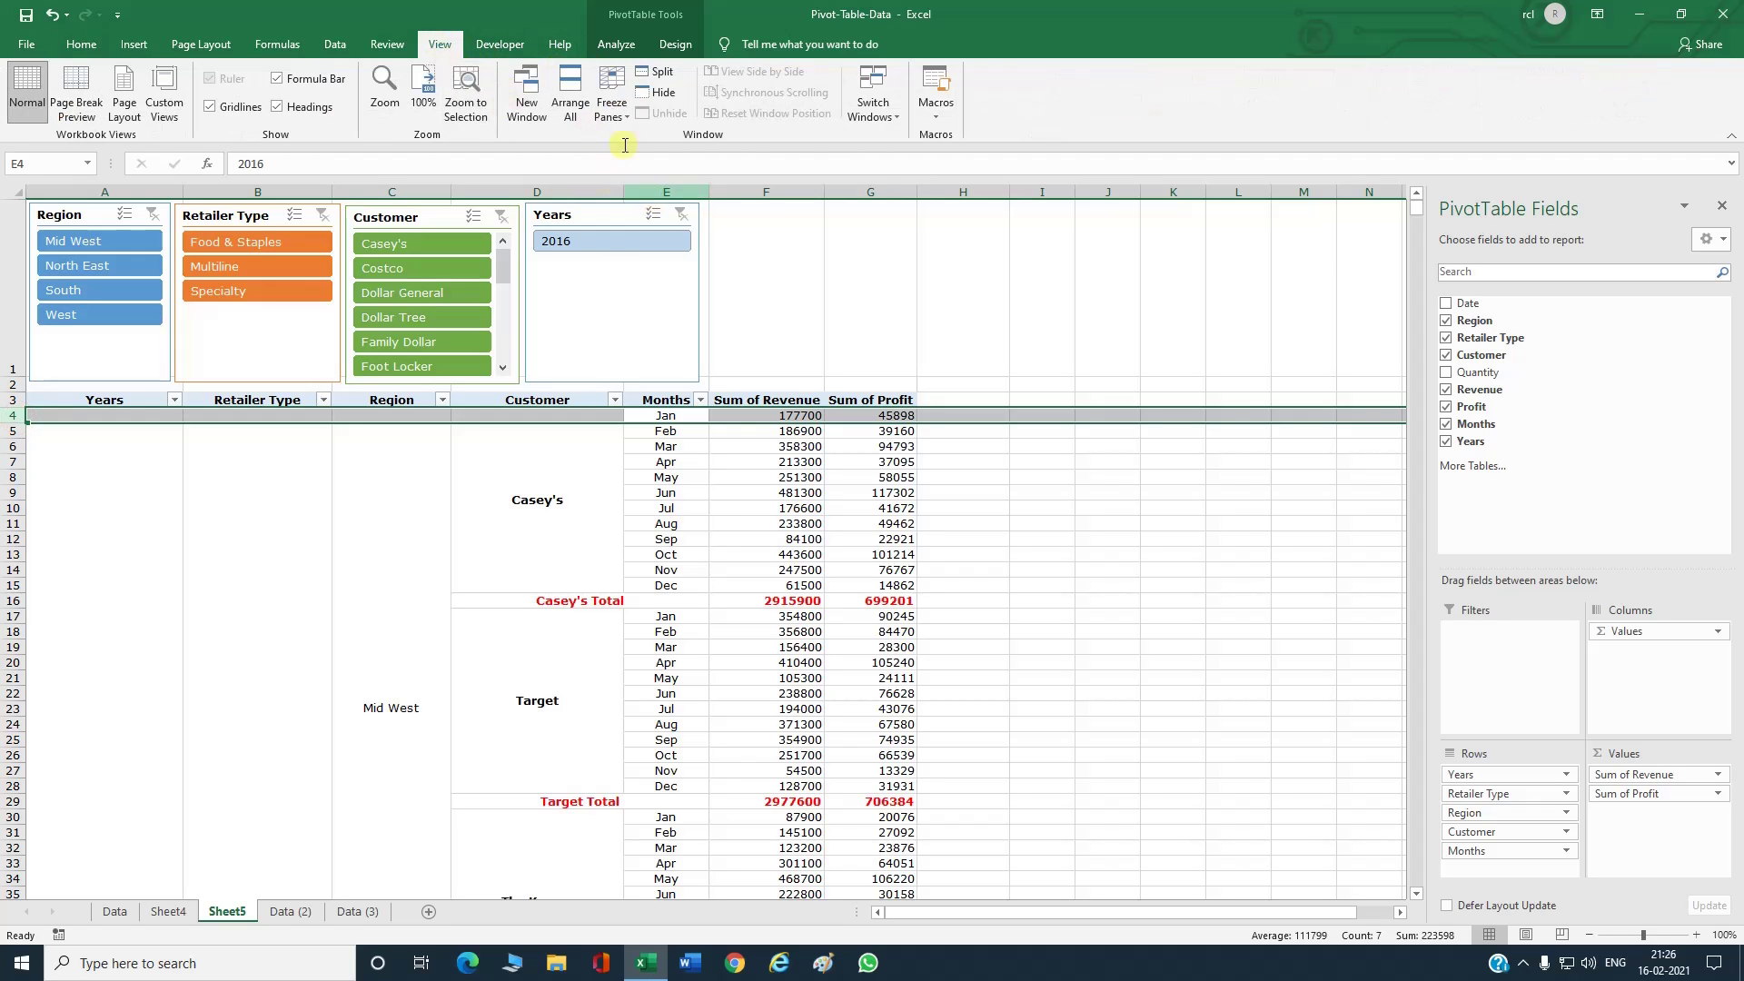
{"action": "left_click", "coordinate": [616, 106]}
{"action": "left_click", "coordinate": [672, 143]}
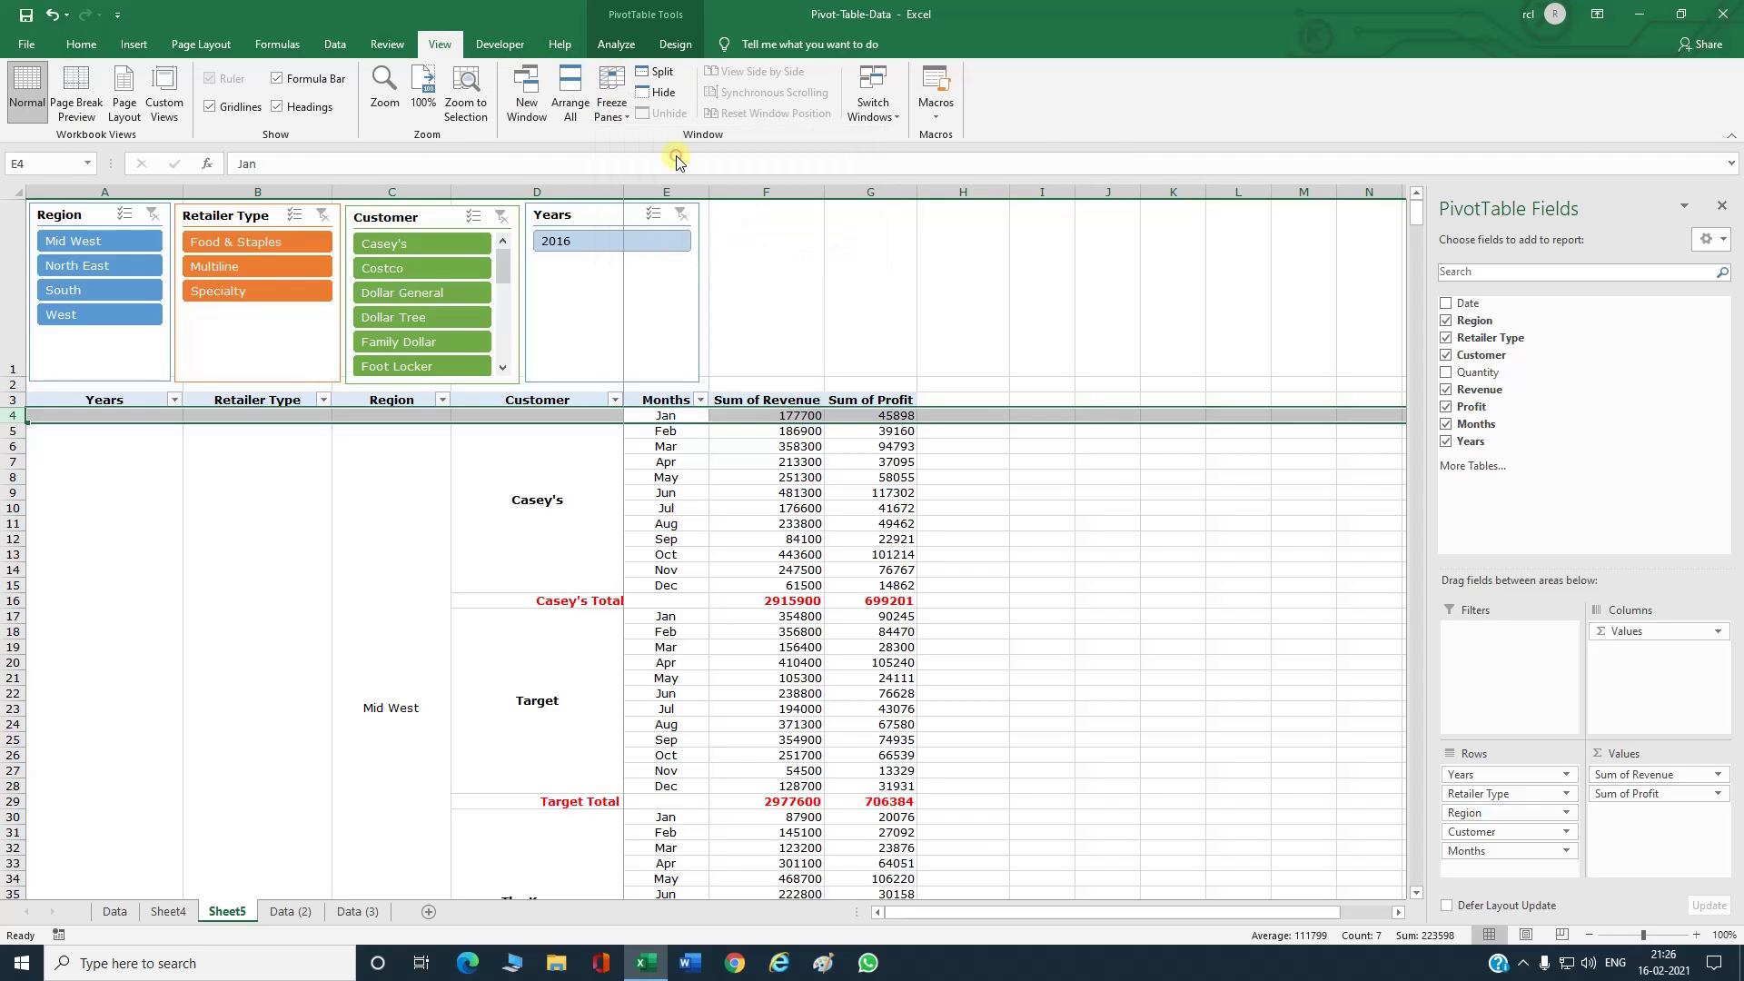
{"action": "left_click", "coordinate": [541, 510]}
{"action": "scroll", "coordinate": [542, 510], "scroll_direction": "down", "scroll_amount": 3}
{"action": "scroll", "coordinate": [542, 510], "scroll_direction": "up", "scroll_amount": 2}
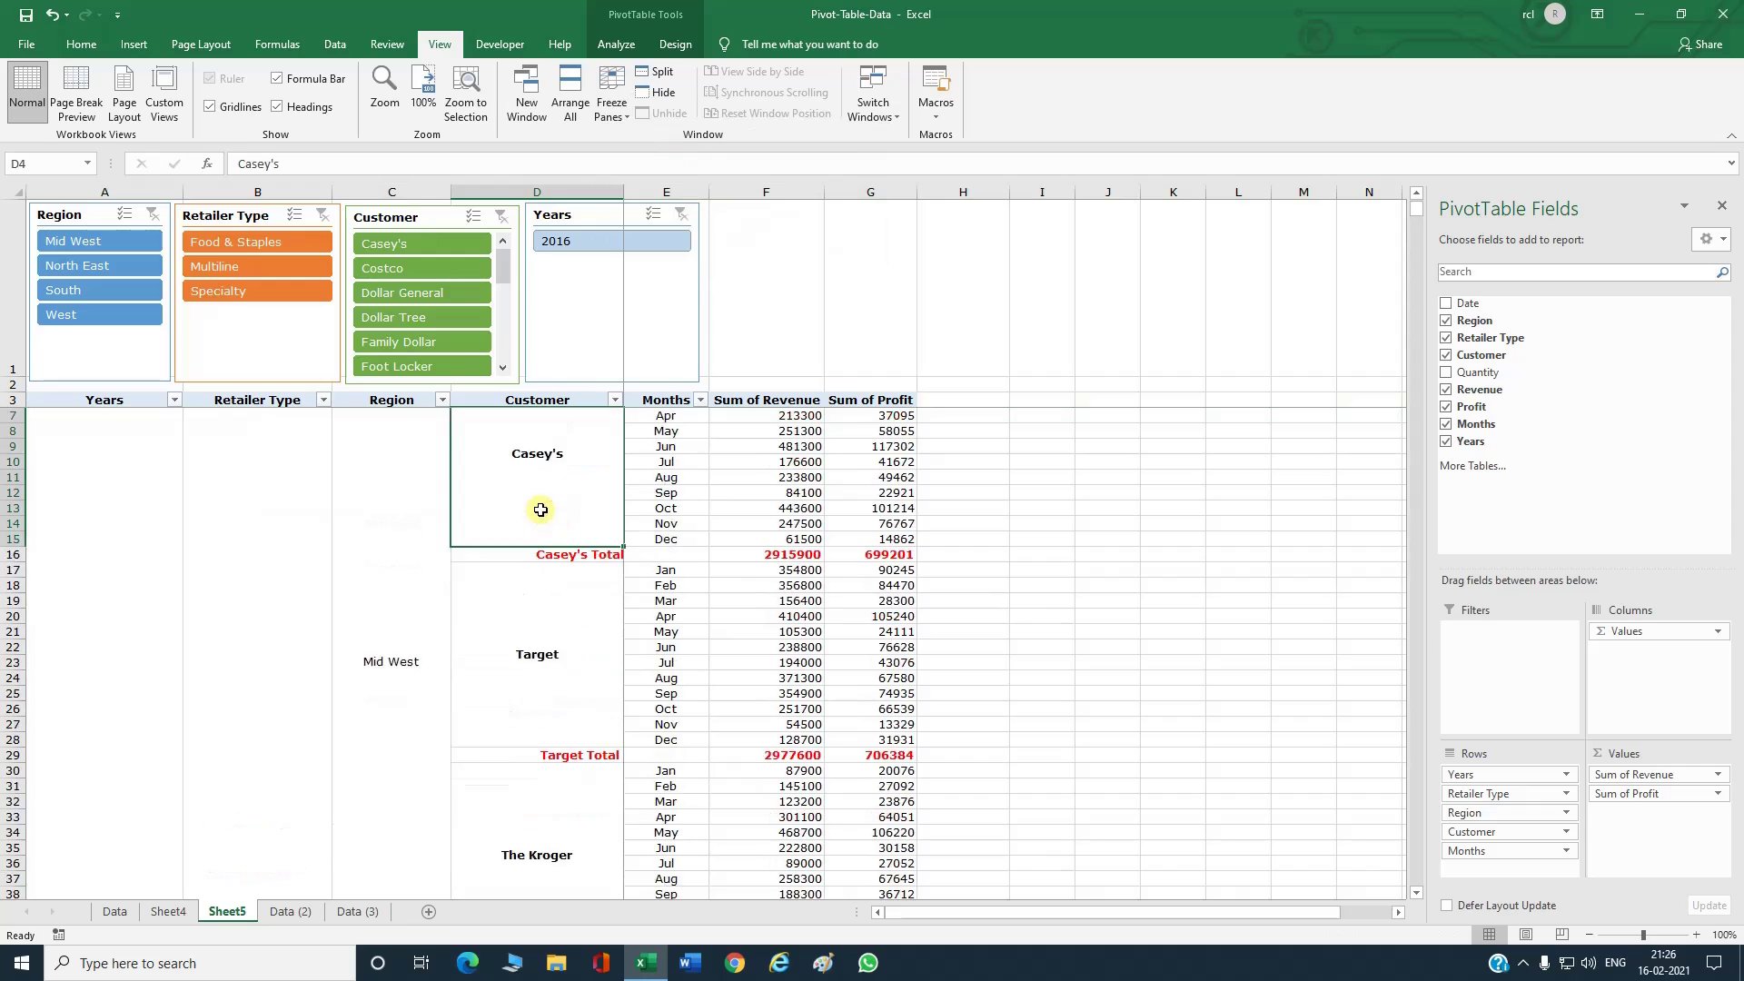
{"action": "scroll", "coordinate": [540, 511], "scroll_direction": "up", "scroll_amount": 1}
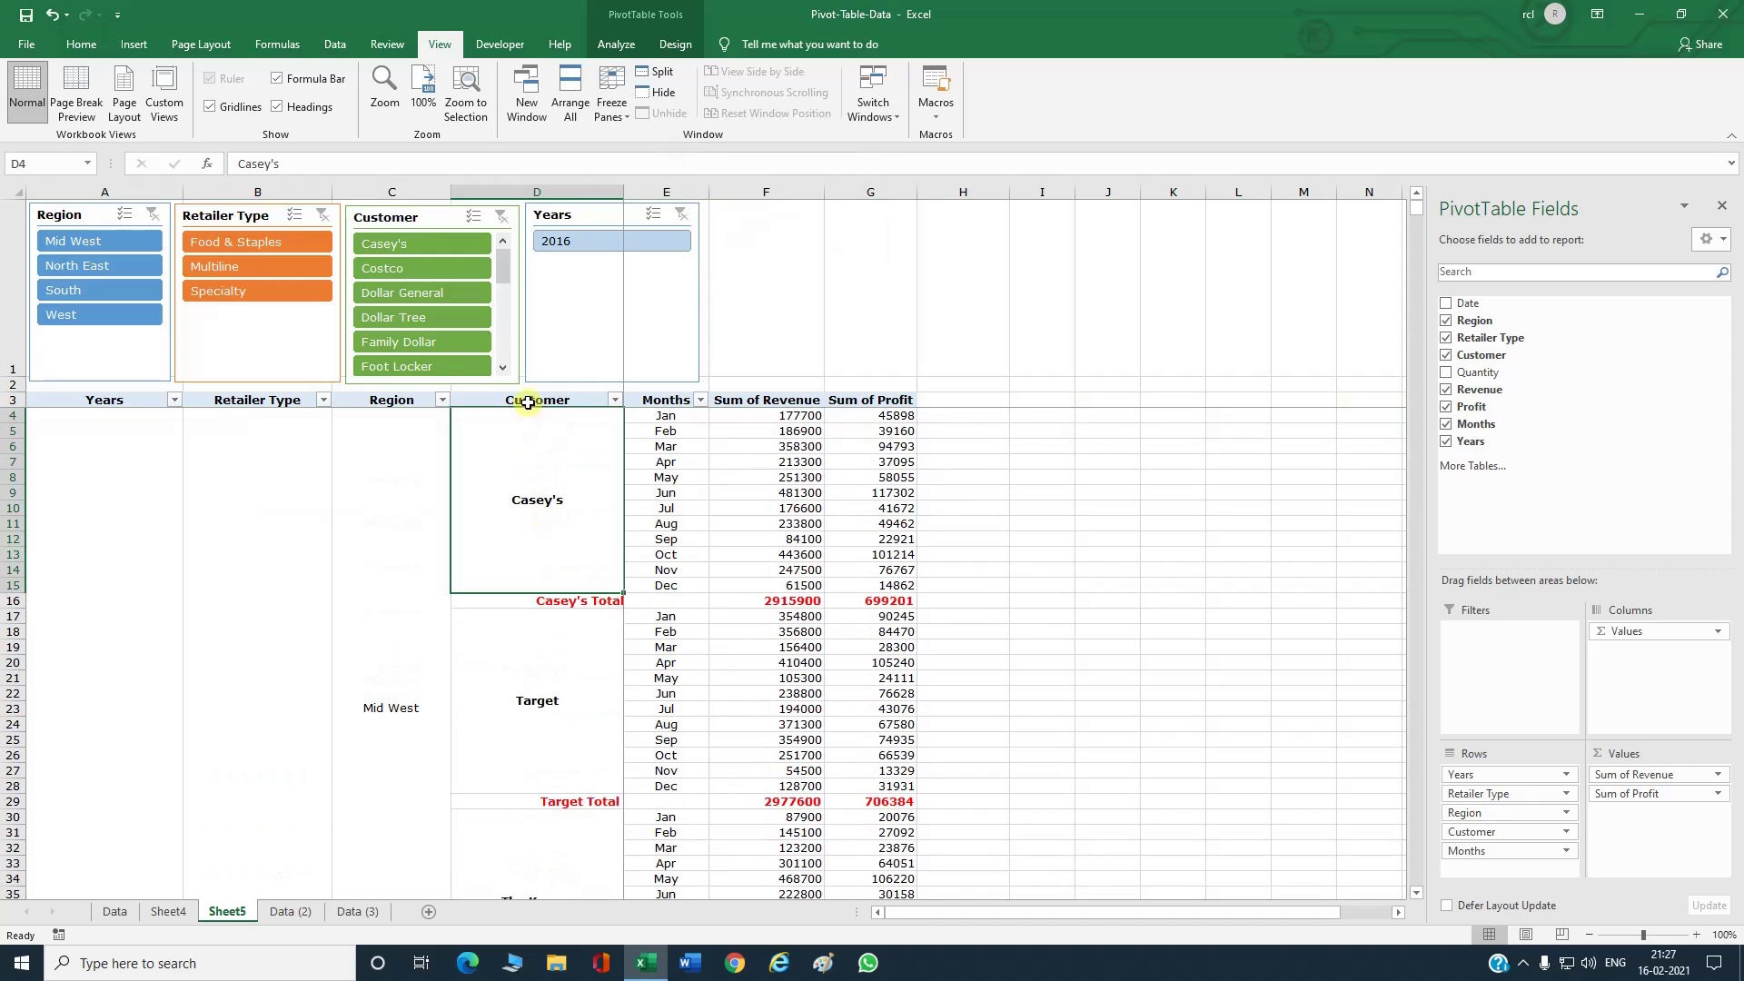
Step: Try a light orange and a medium dark-blue PivotTable style, and settle on a light green style
{"action": "left_click", "coordinate": [391, 402]}
{"action": "left_click", "coordinate": [499, 502]}
{"action": "left_click", "coordinate": [675, 45]}
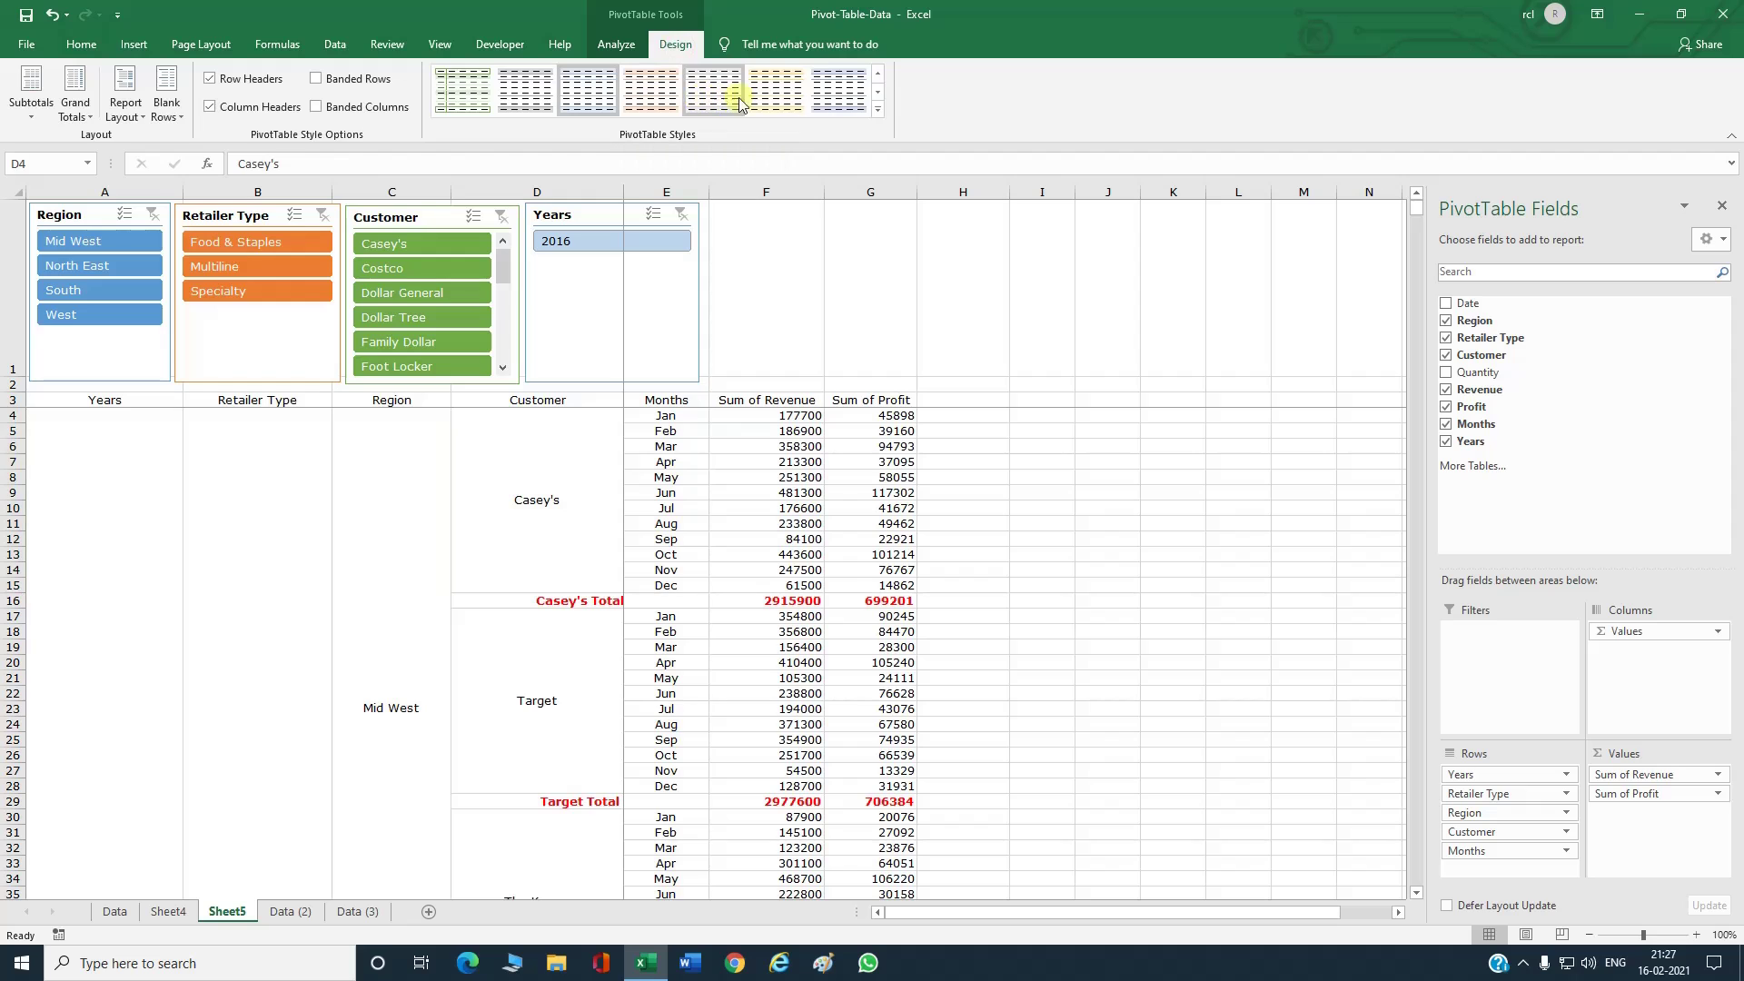
{"action": "left_click", "coordinate": [878, 110]}
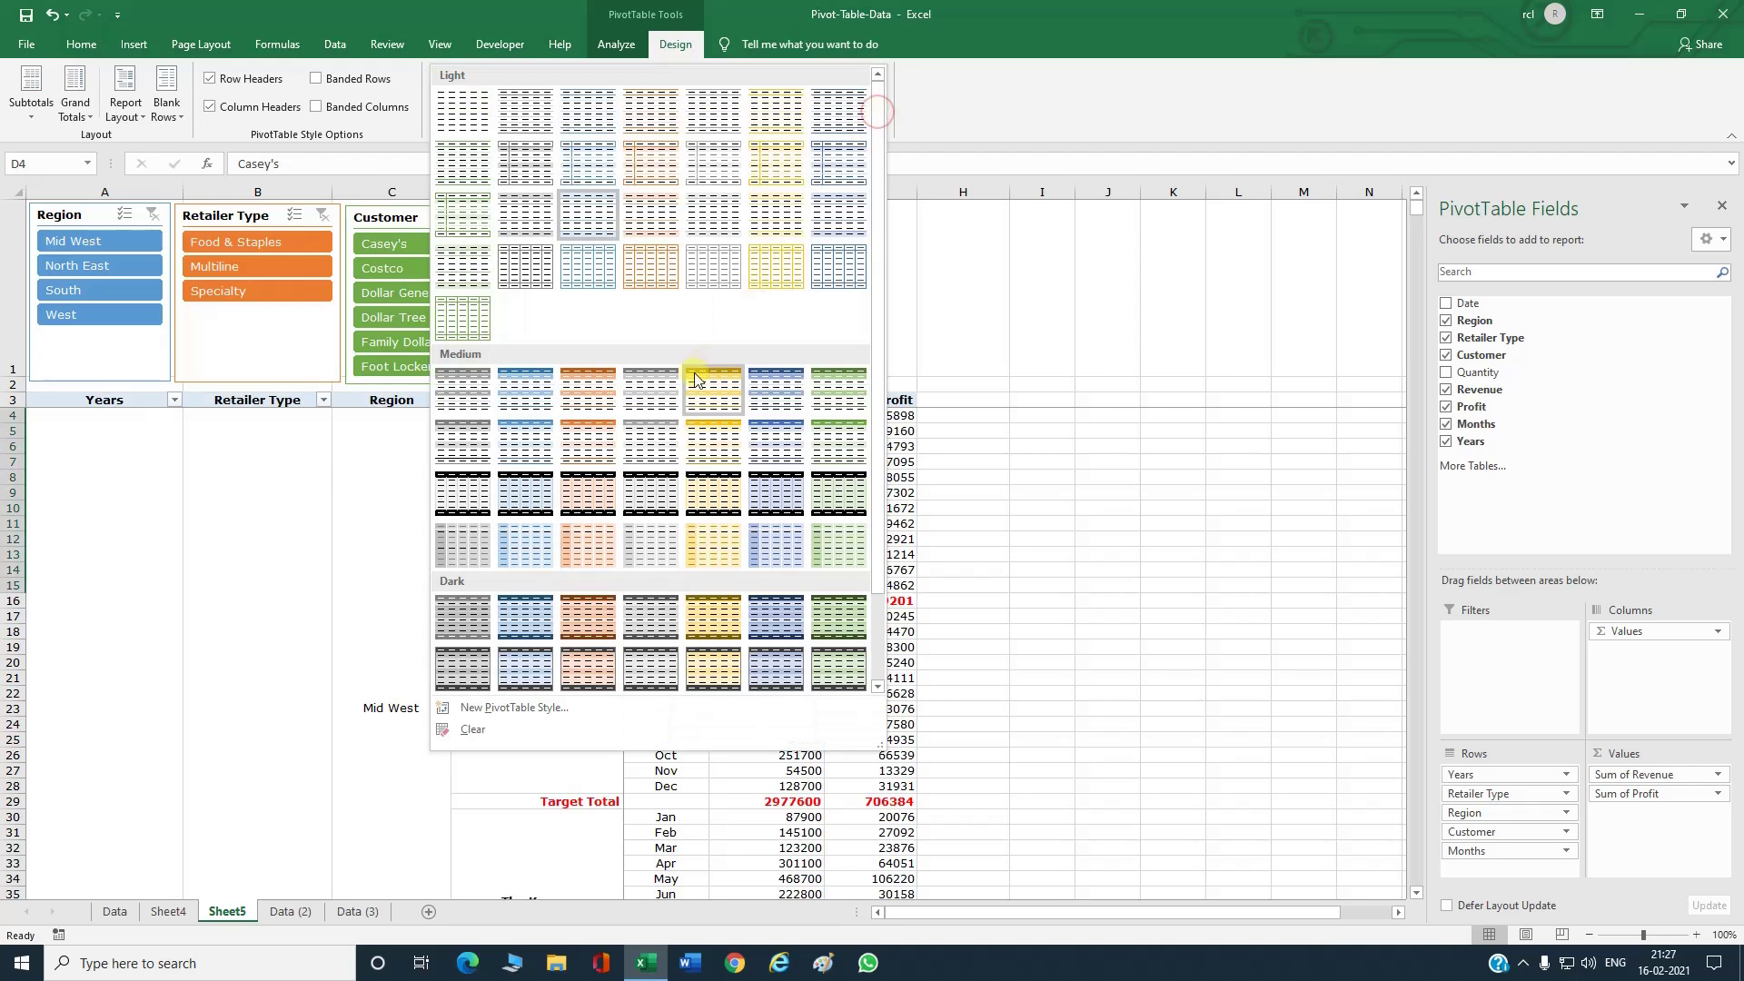
{"action": "left_click", "coordinate": [461, 221]}
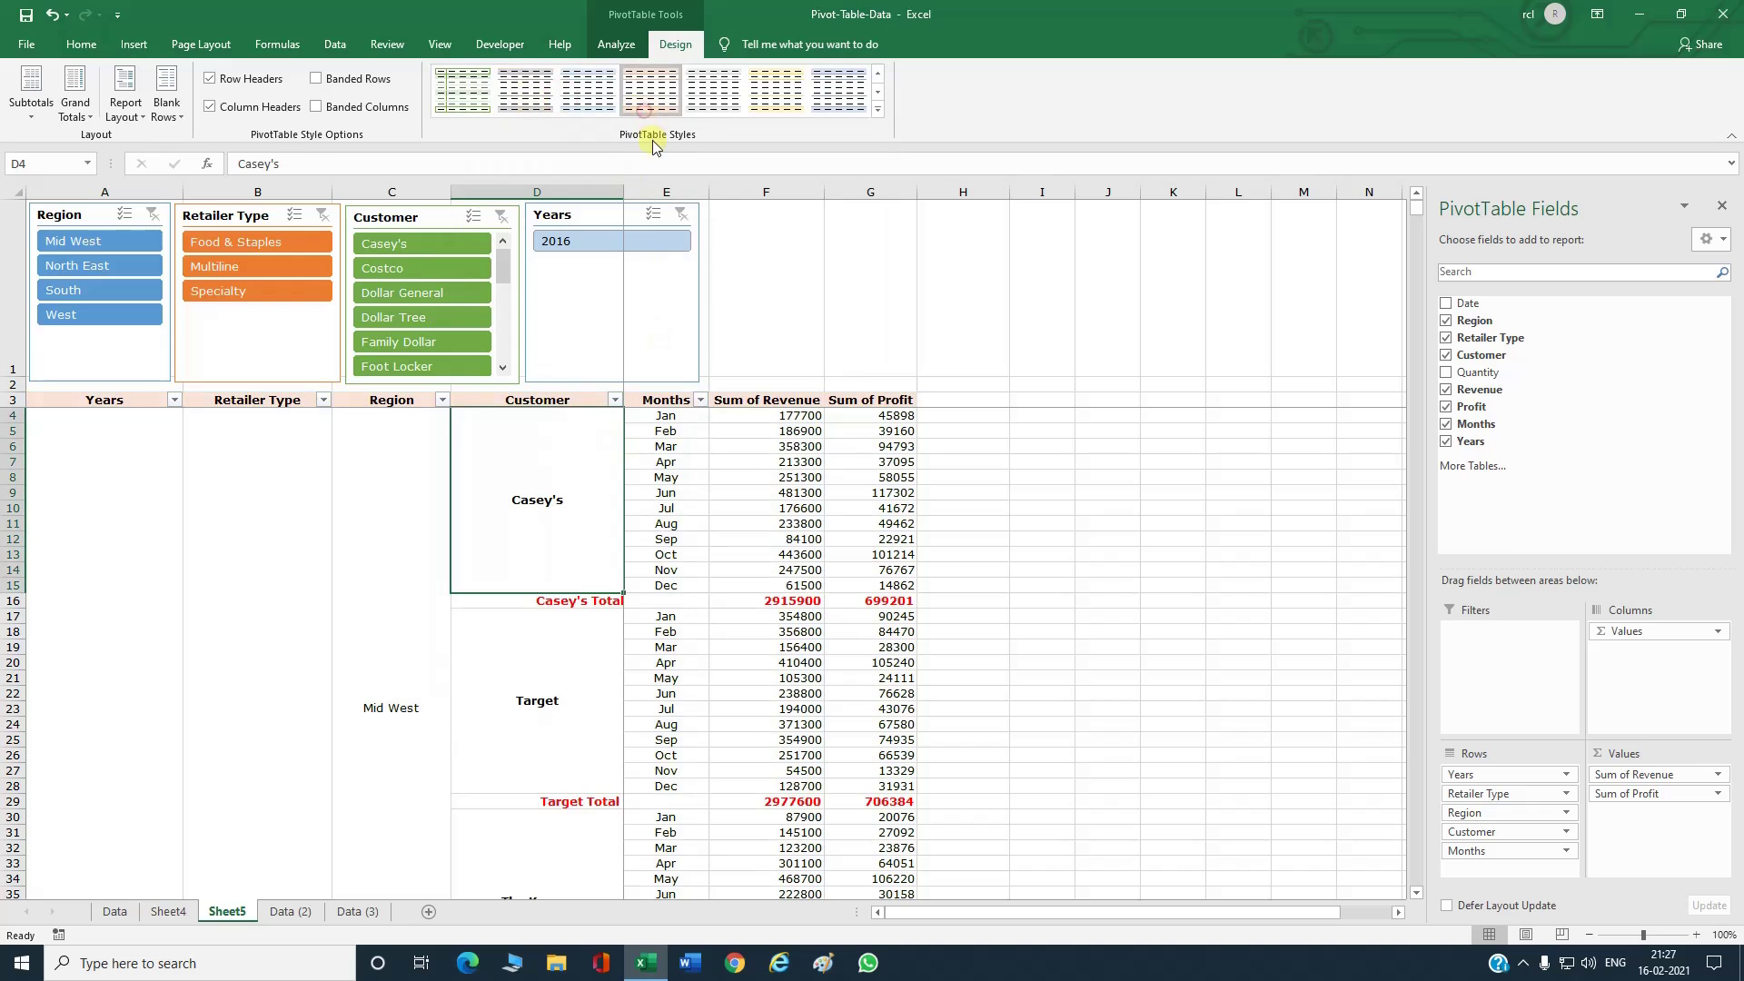
{"action": "left_click", "coordinate": [645, 107]}
{"action": "left_click", "coordinate": [877, 110]}
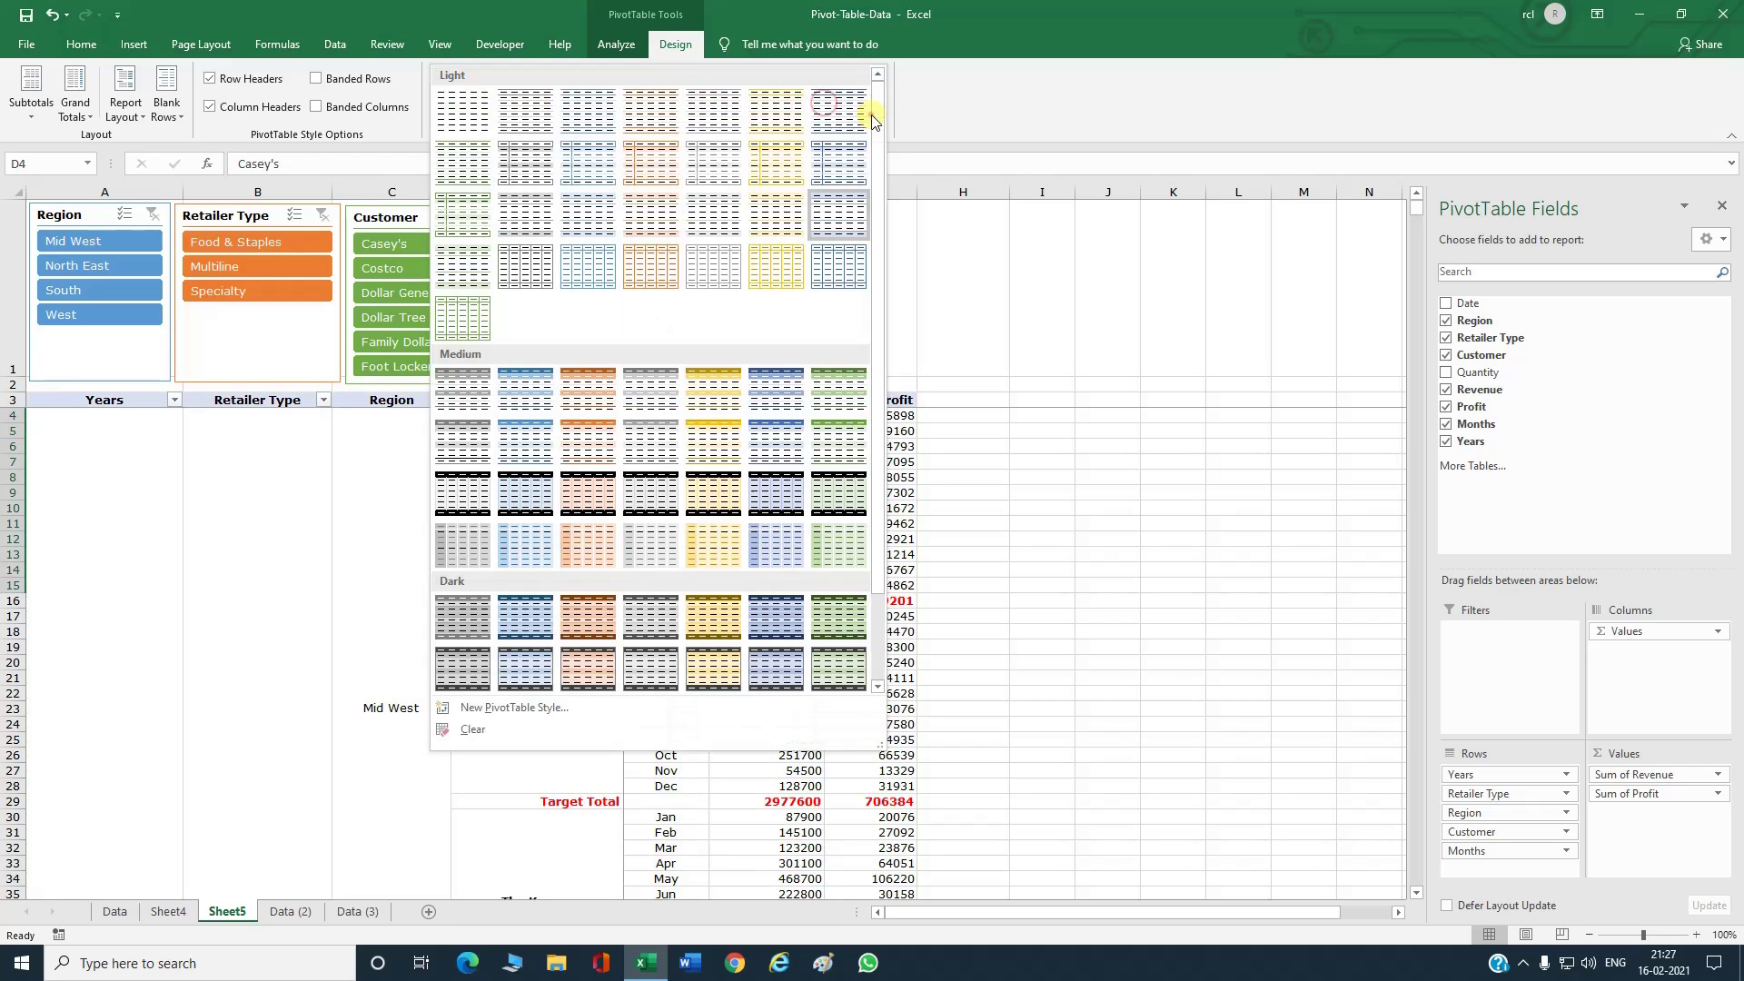
{"action": "left_click", "coordinate": [775, 389]}
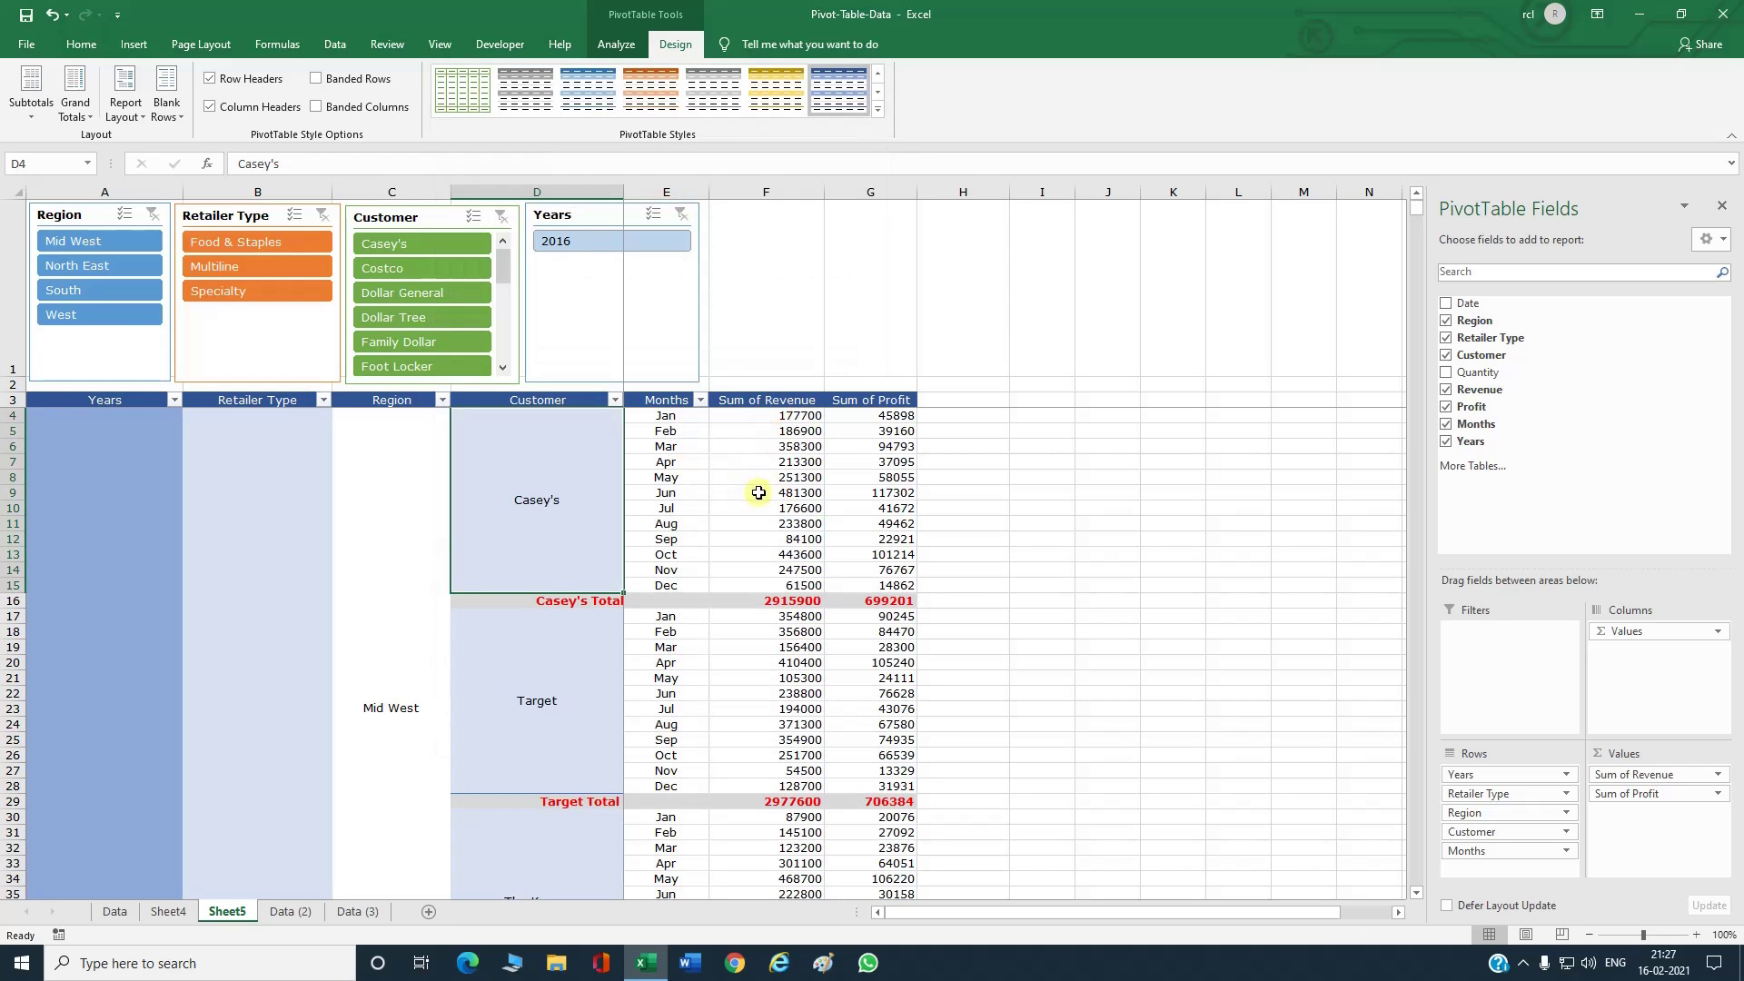
{"action": "left_click", "coordinate": [463, 91]}
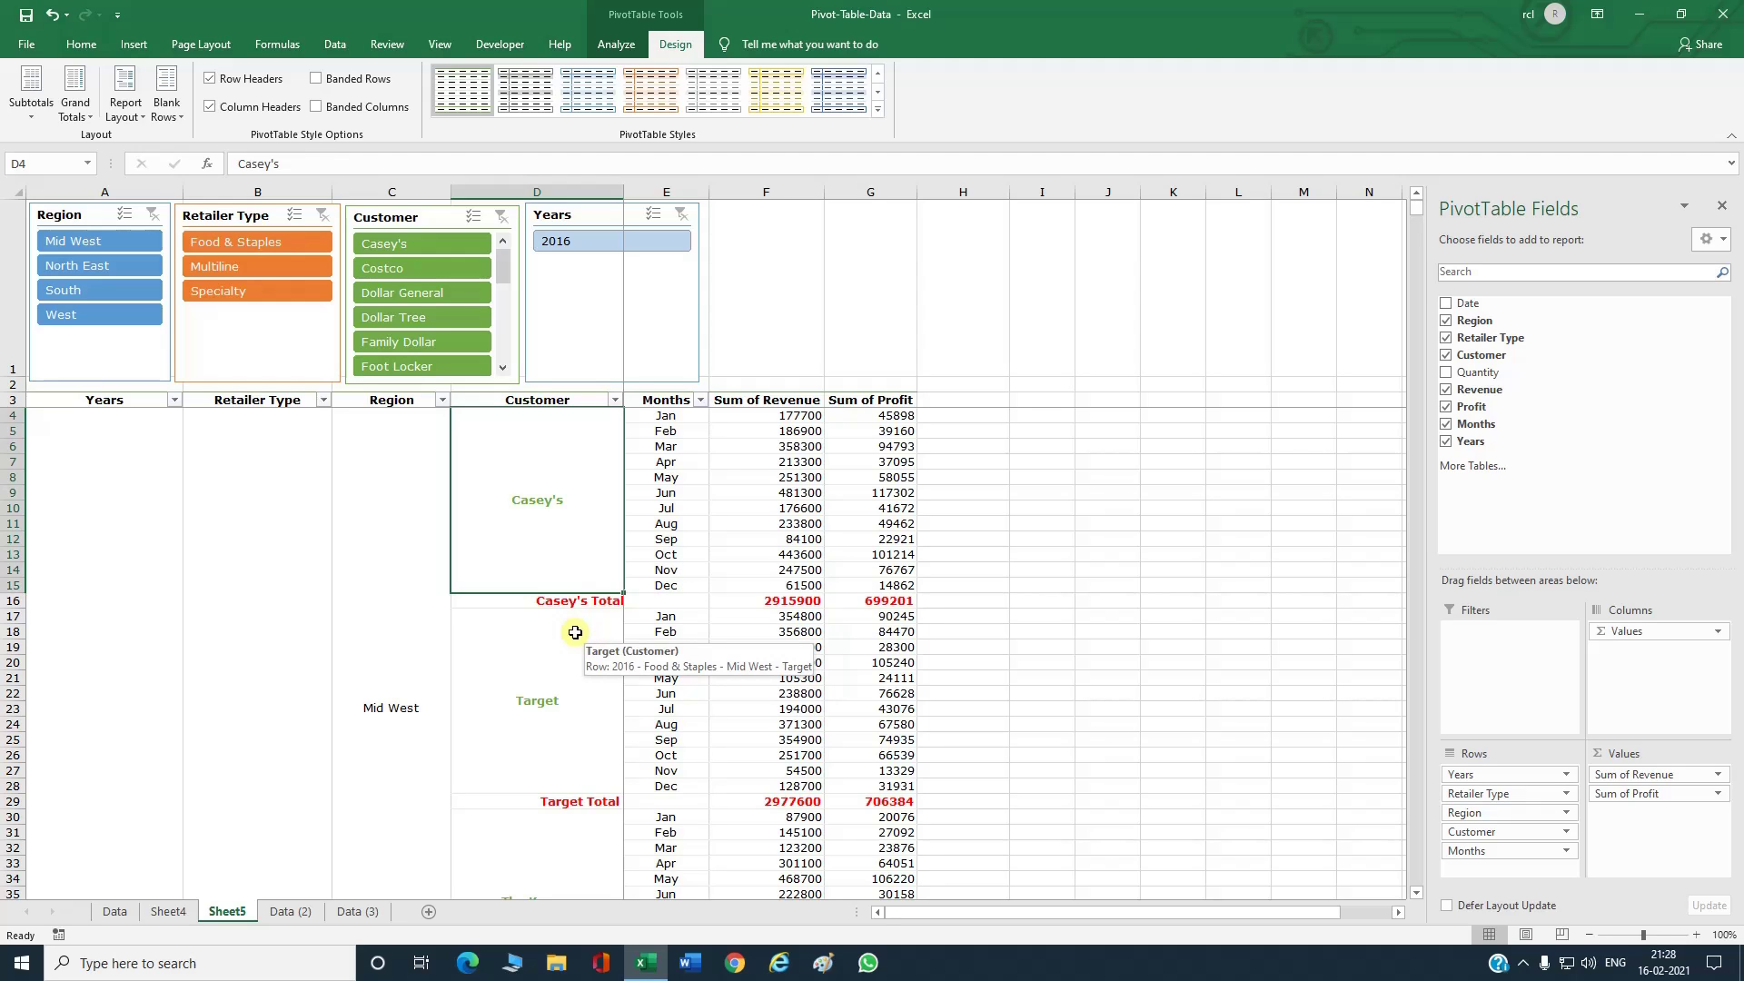
Step: Create a PivotTable on a new worksheet from the Data (2) range A1:G1001
{"action": "key", "text": "ctrl+Page_Down"}
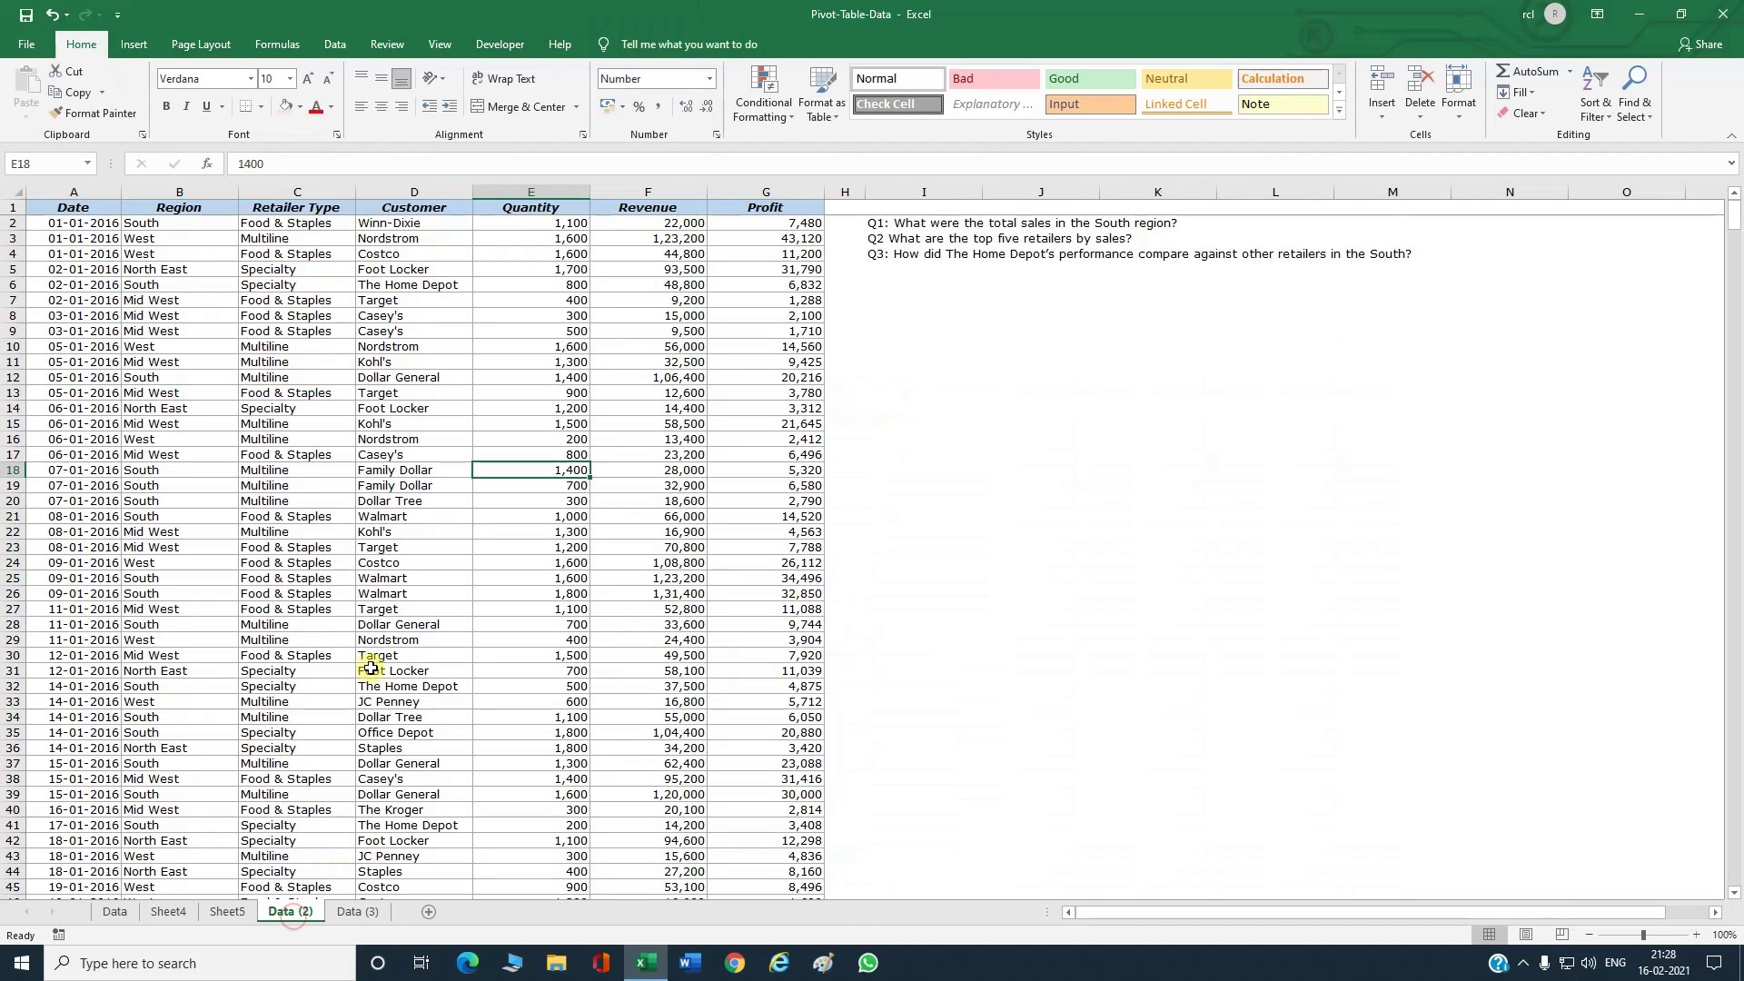
{"action": "left_click", "coordinate": [49, 211]}
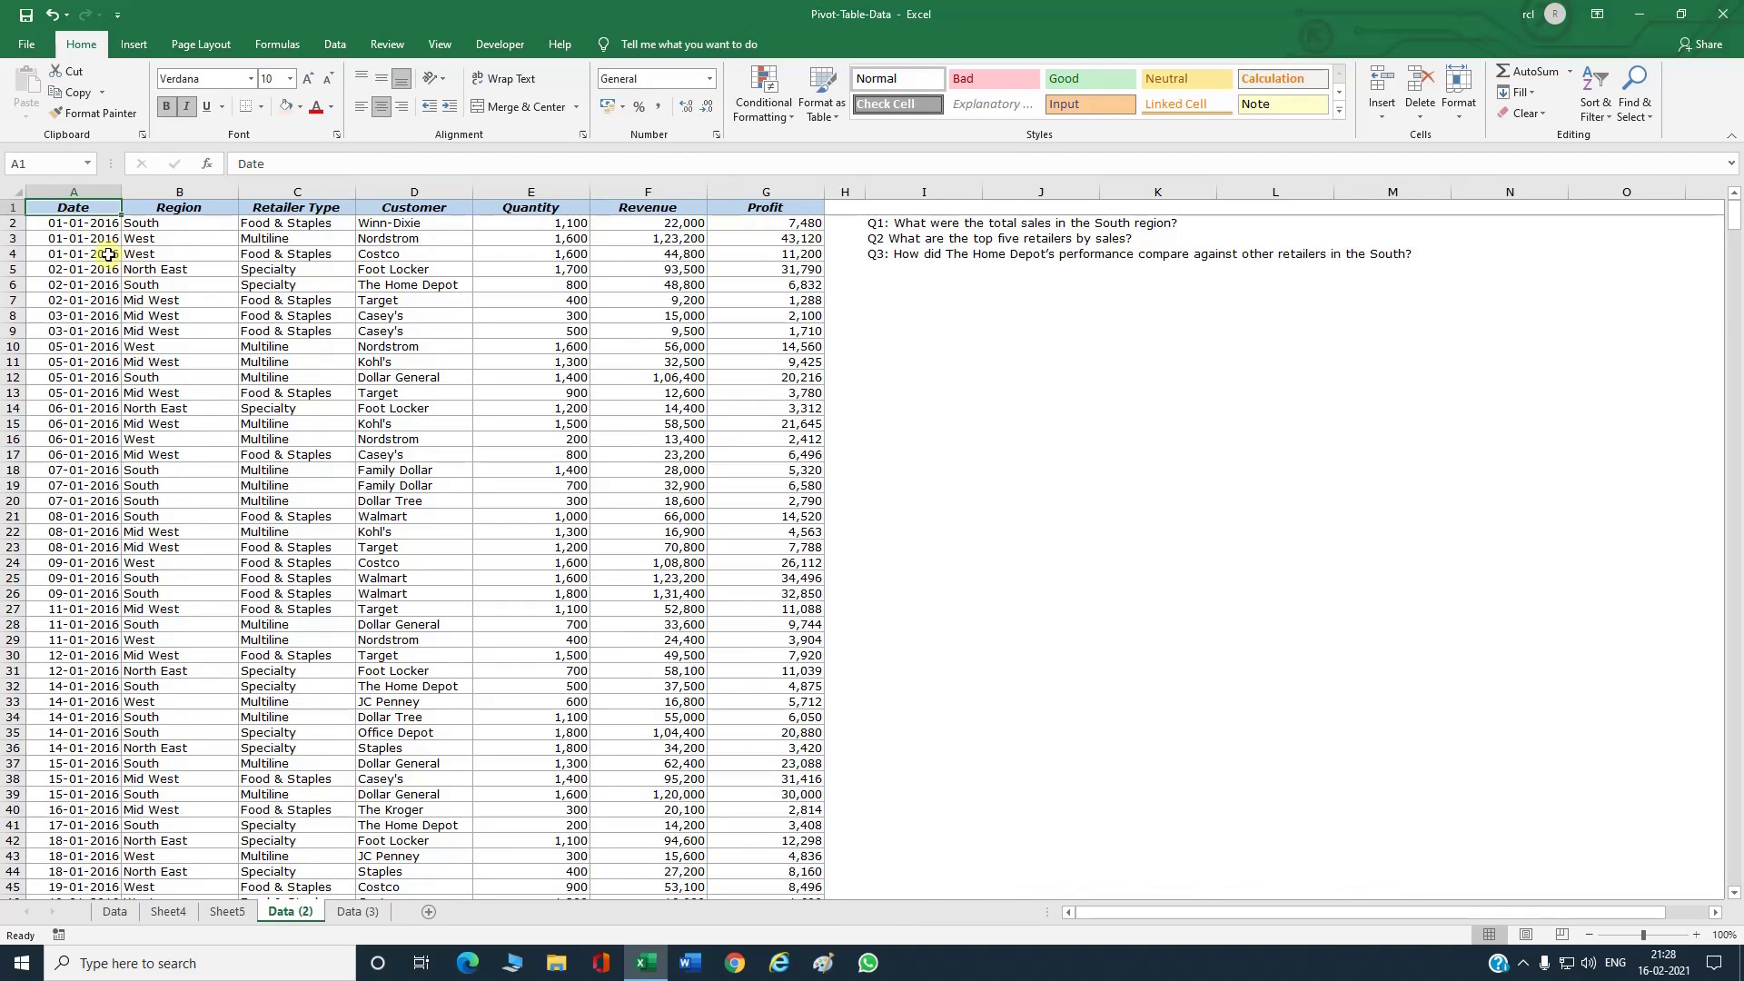
{"action": "left_click", "coordinate": [83, 234]}
{"action": "left_click", "coordinate": [133, 44]}
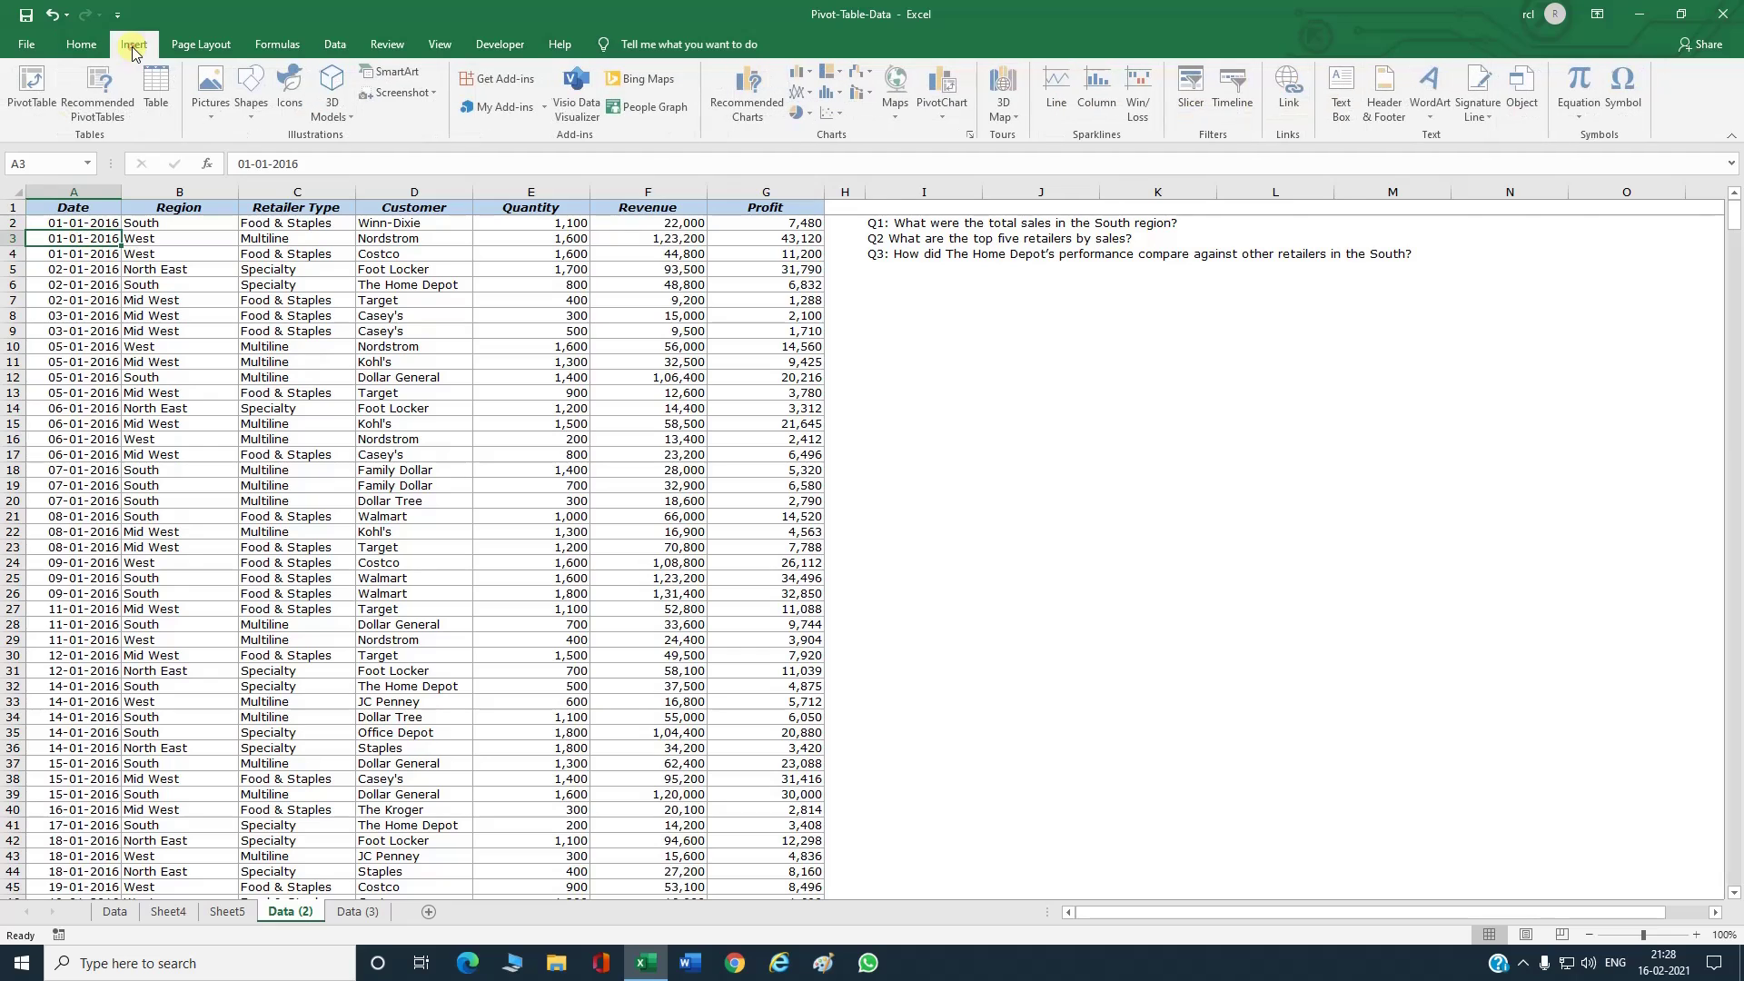
{"action": "left_click", "coordinate": [33, 91]}
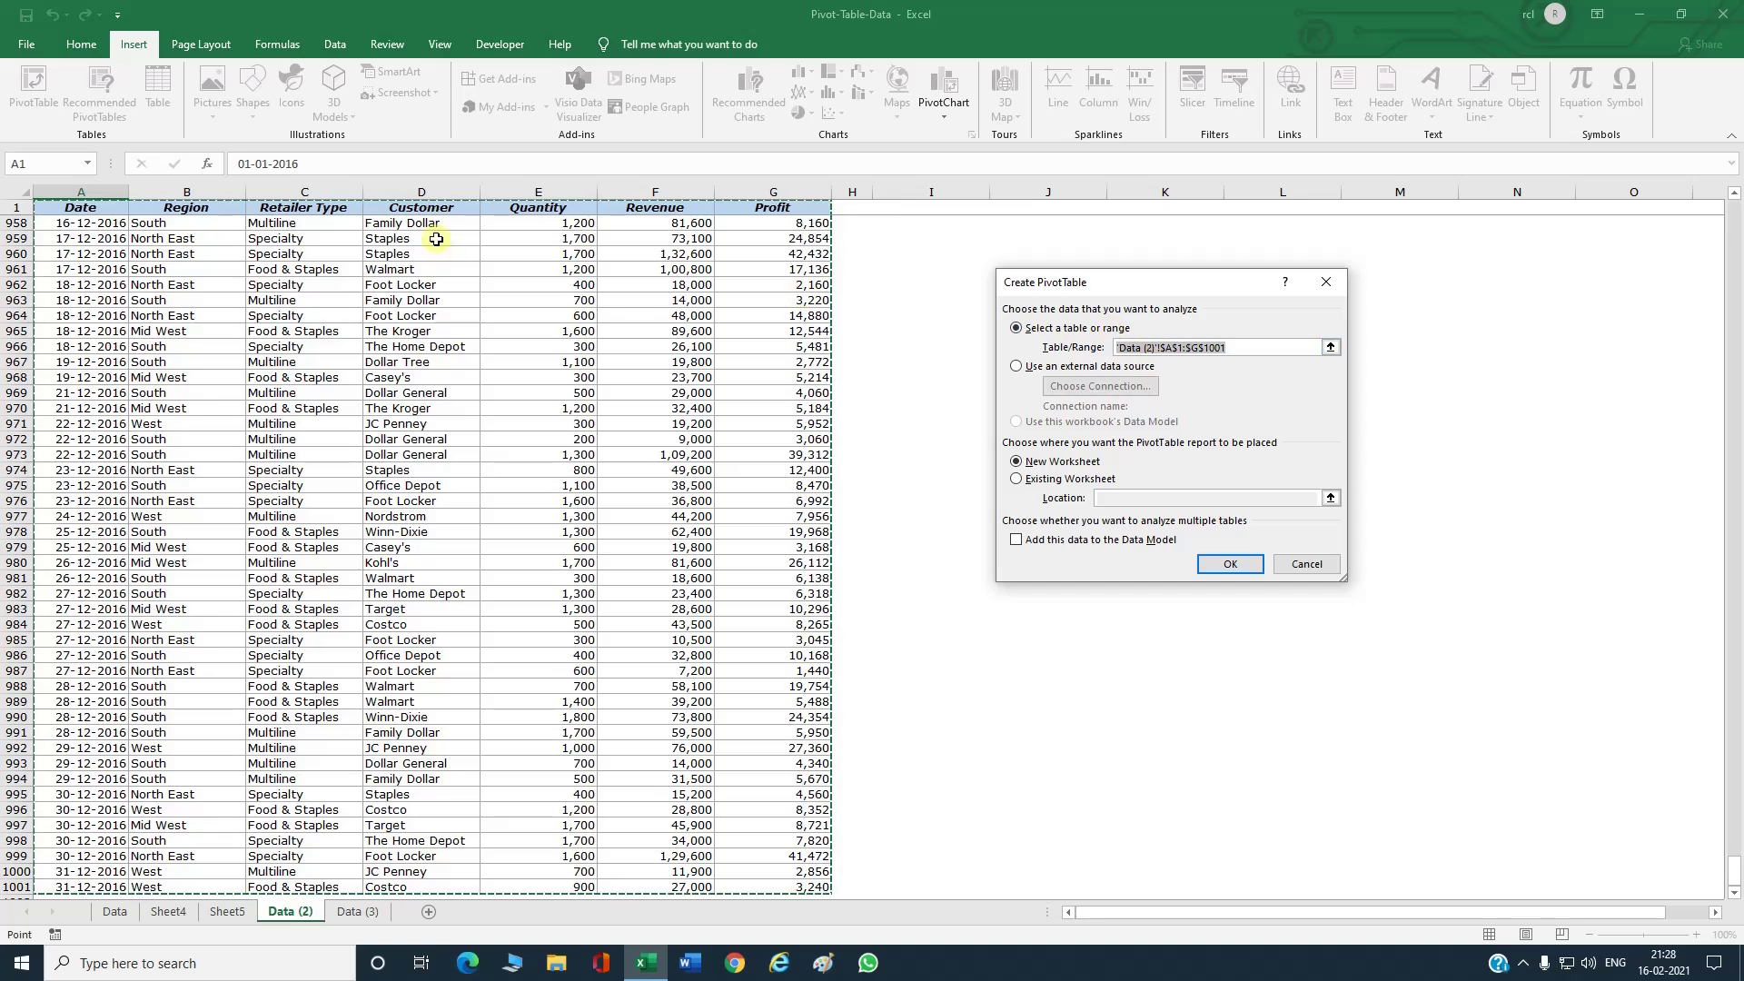
{"action": "left_click_drag", "start_coordinate": [123, 208], "coordinate": [766, 208]}
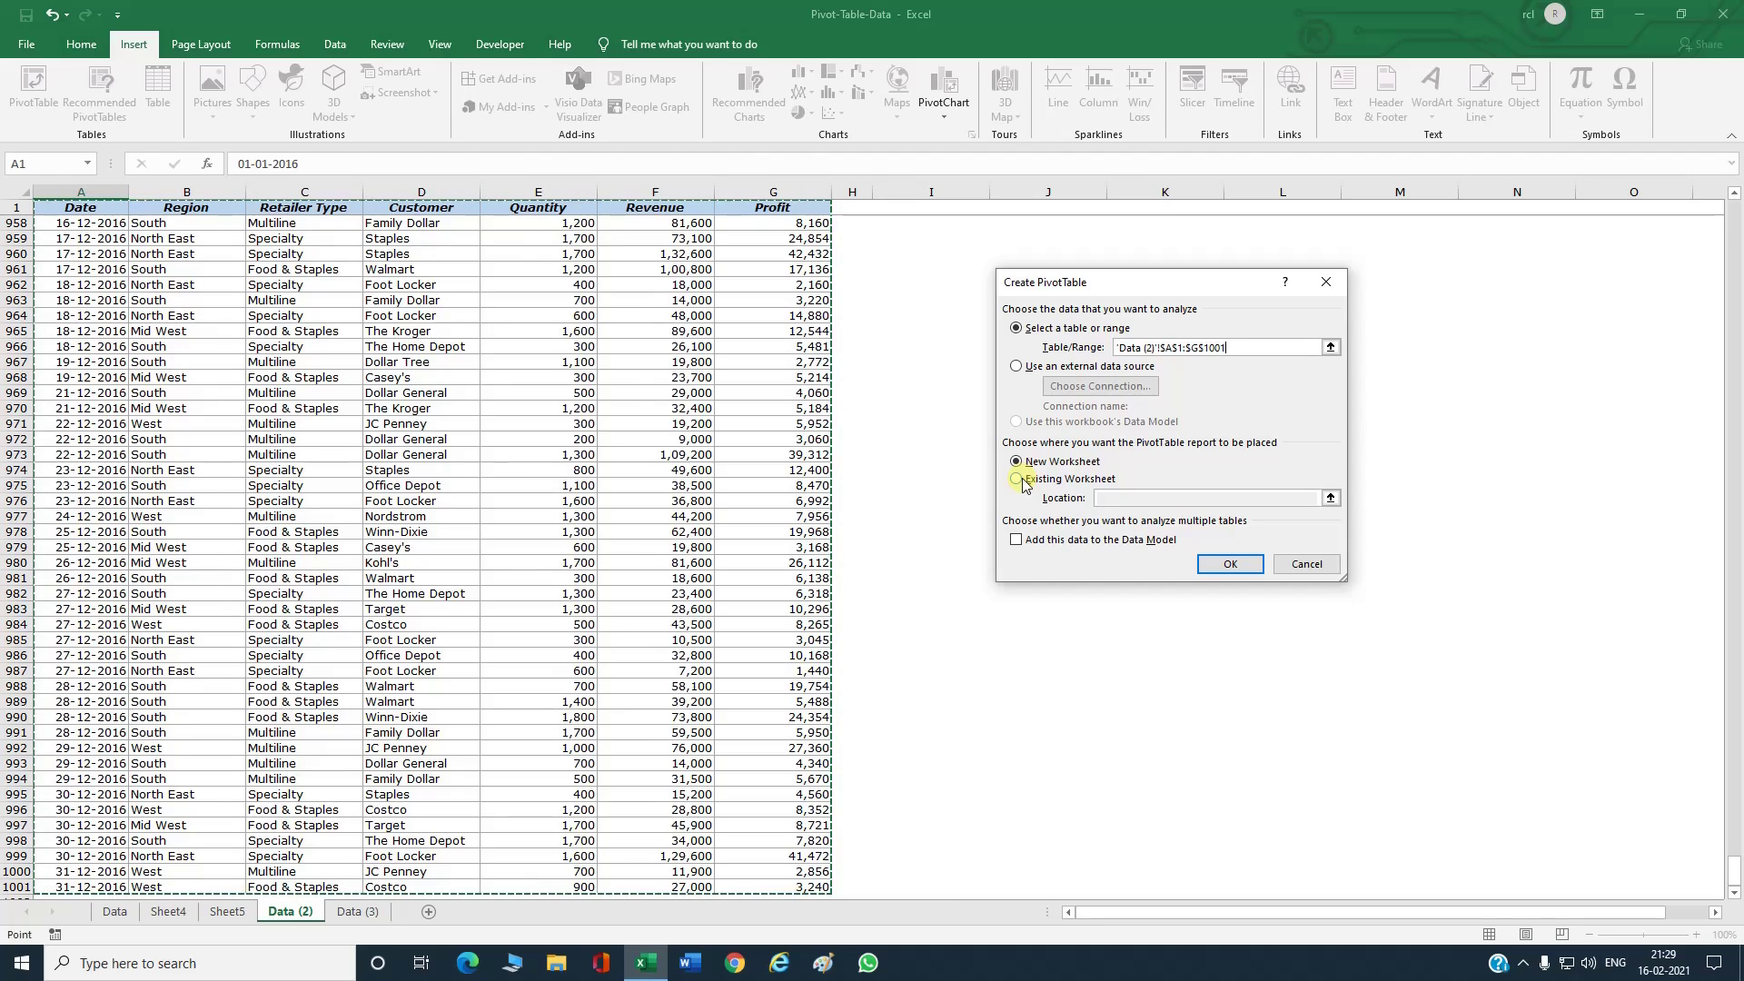
{"action": "left_click", "coordinate": [1220, 568]}
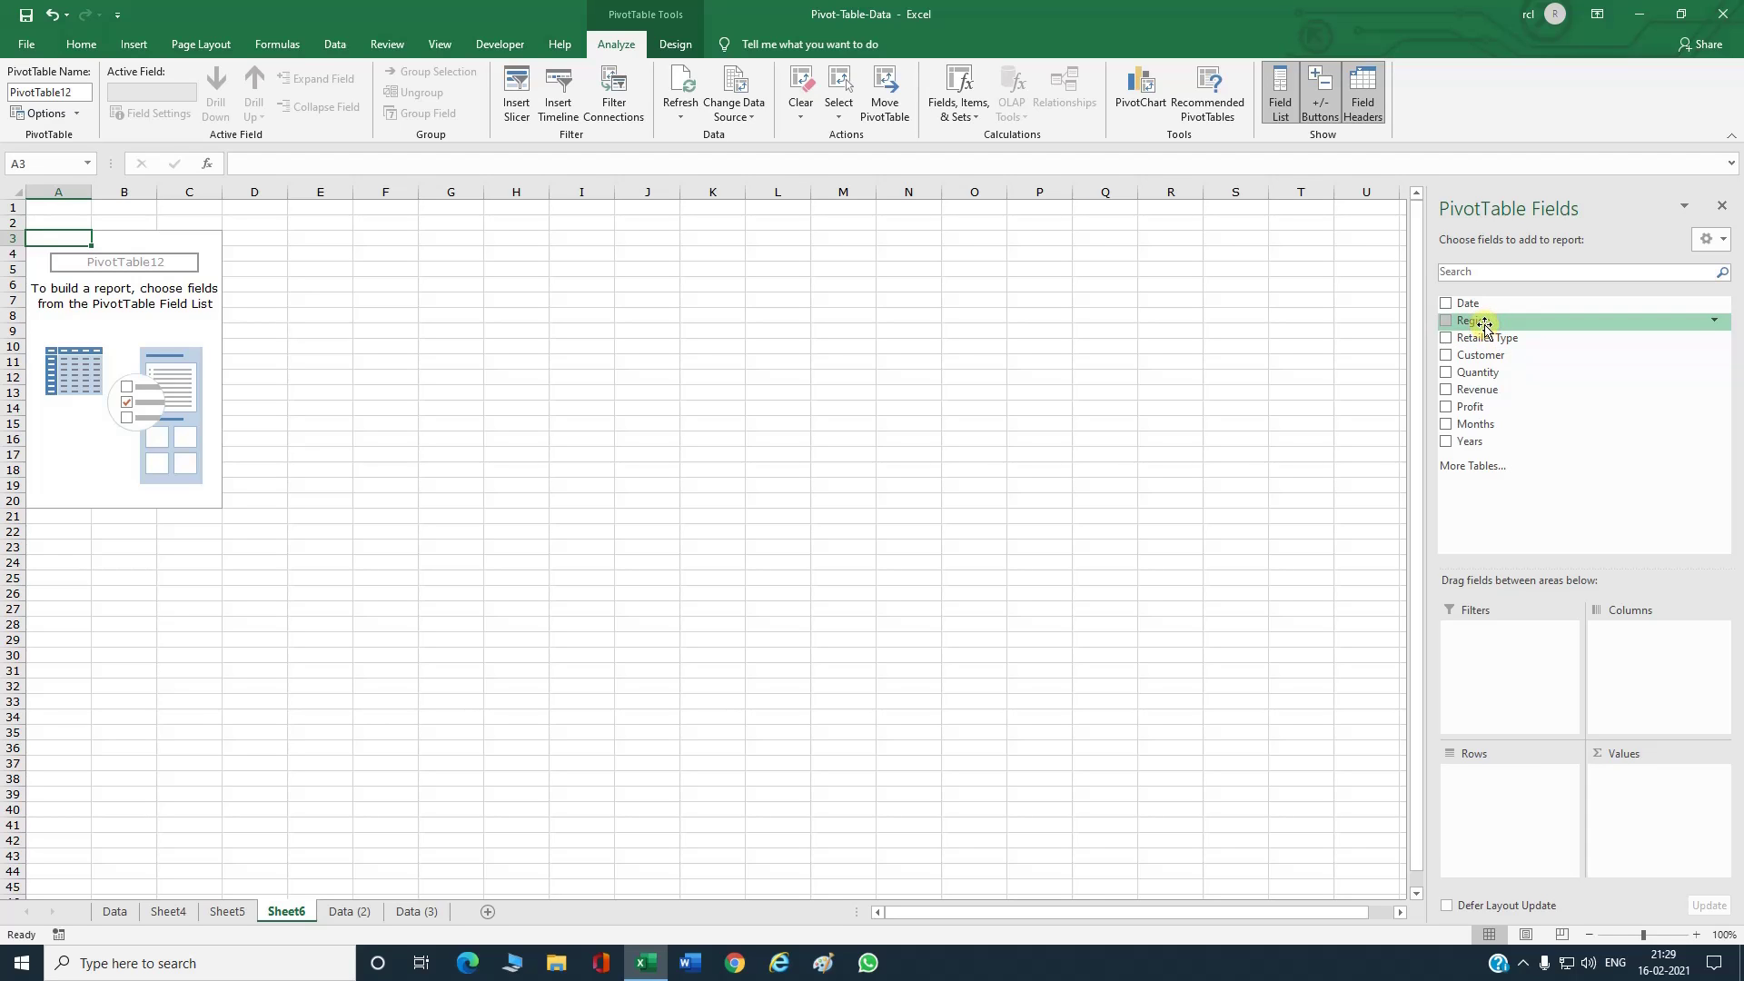
Step: Add Customer to the rows of the new PivotTable and compare it with the PivotTable on Sheet5
{"action": "left_click_drag", "start_coordinate": [1483, 354], "coordinate": [1527, 792]}
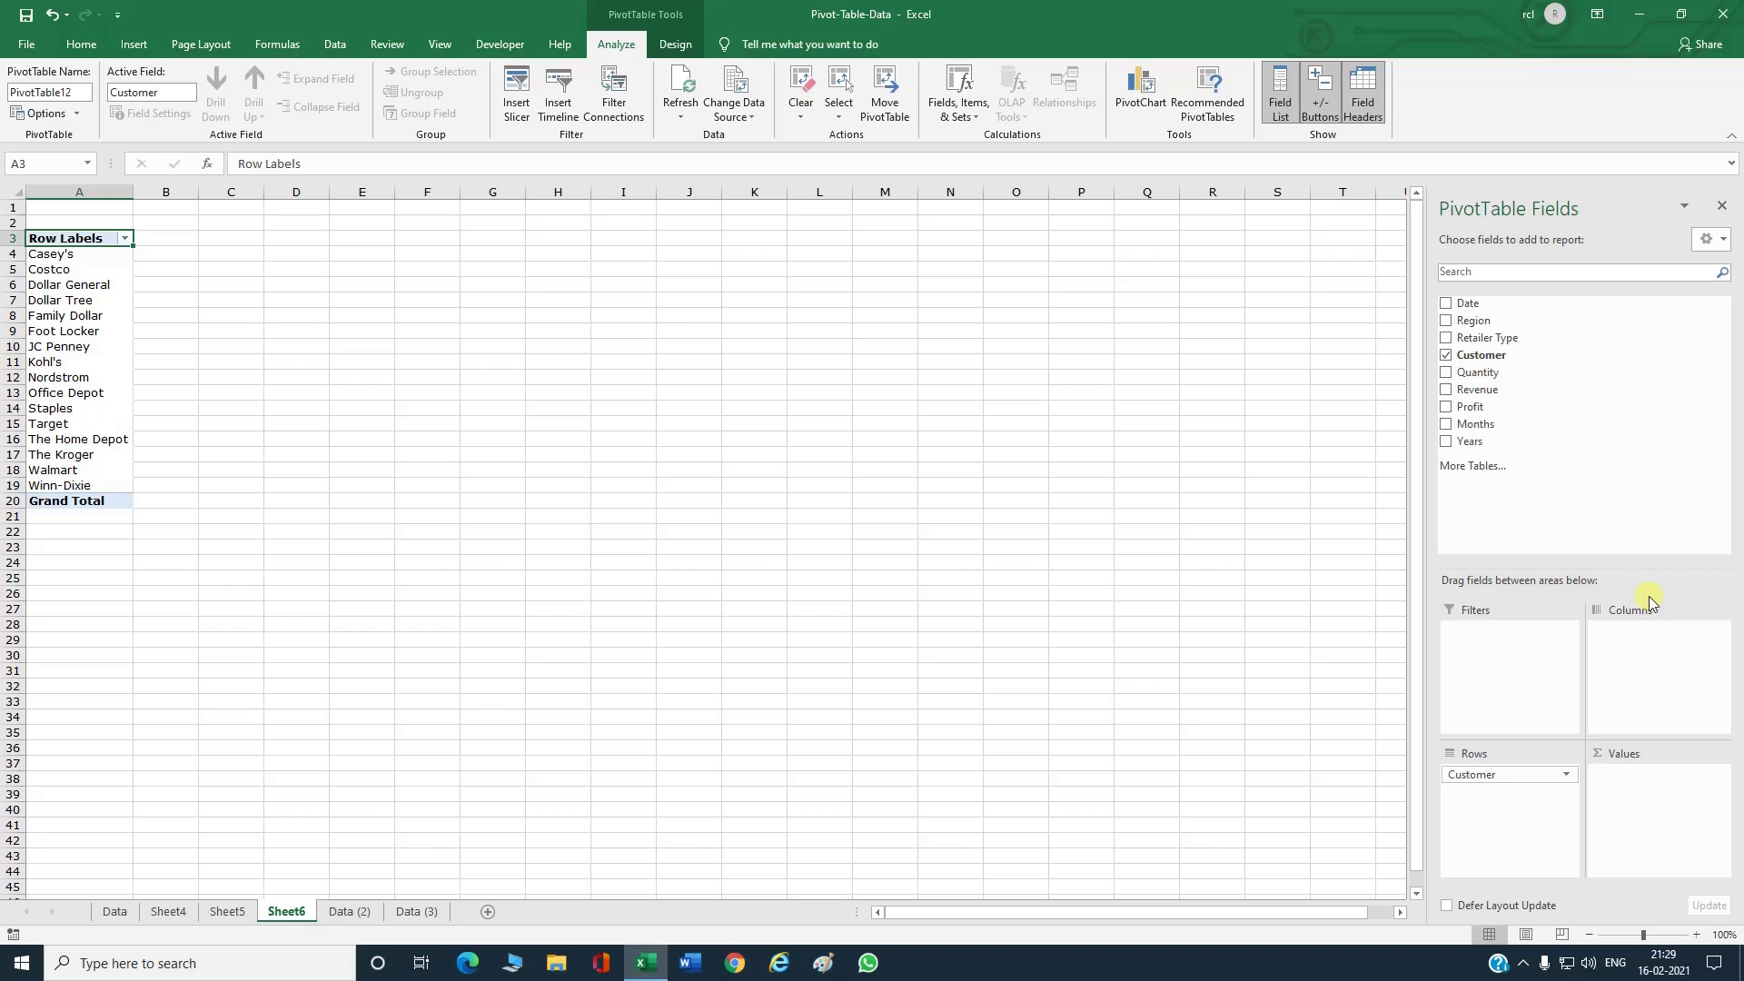
{"action": "left_click", "coordinate": [225, 912]}
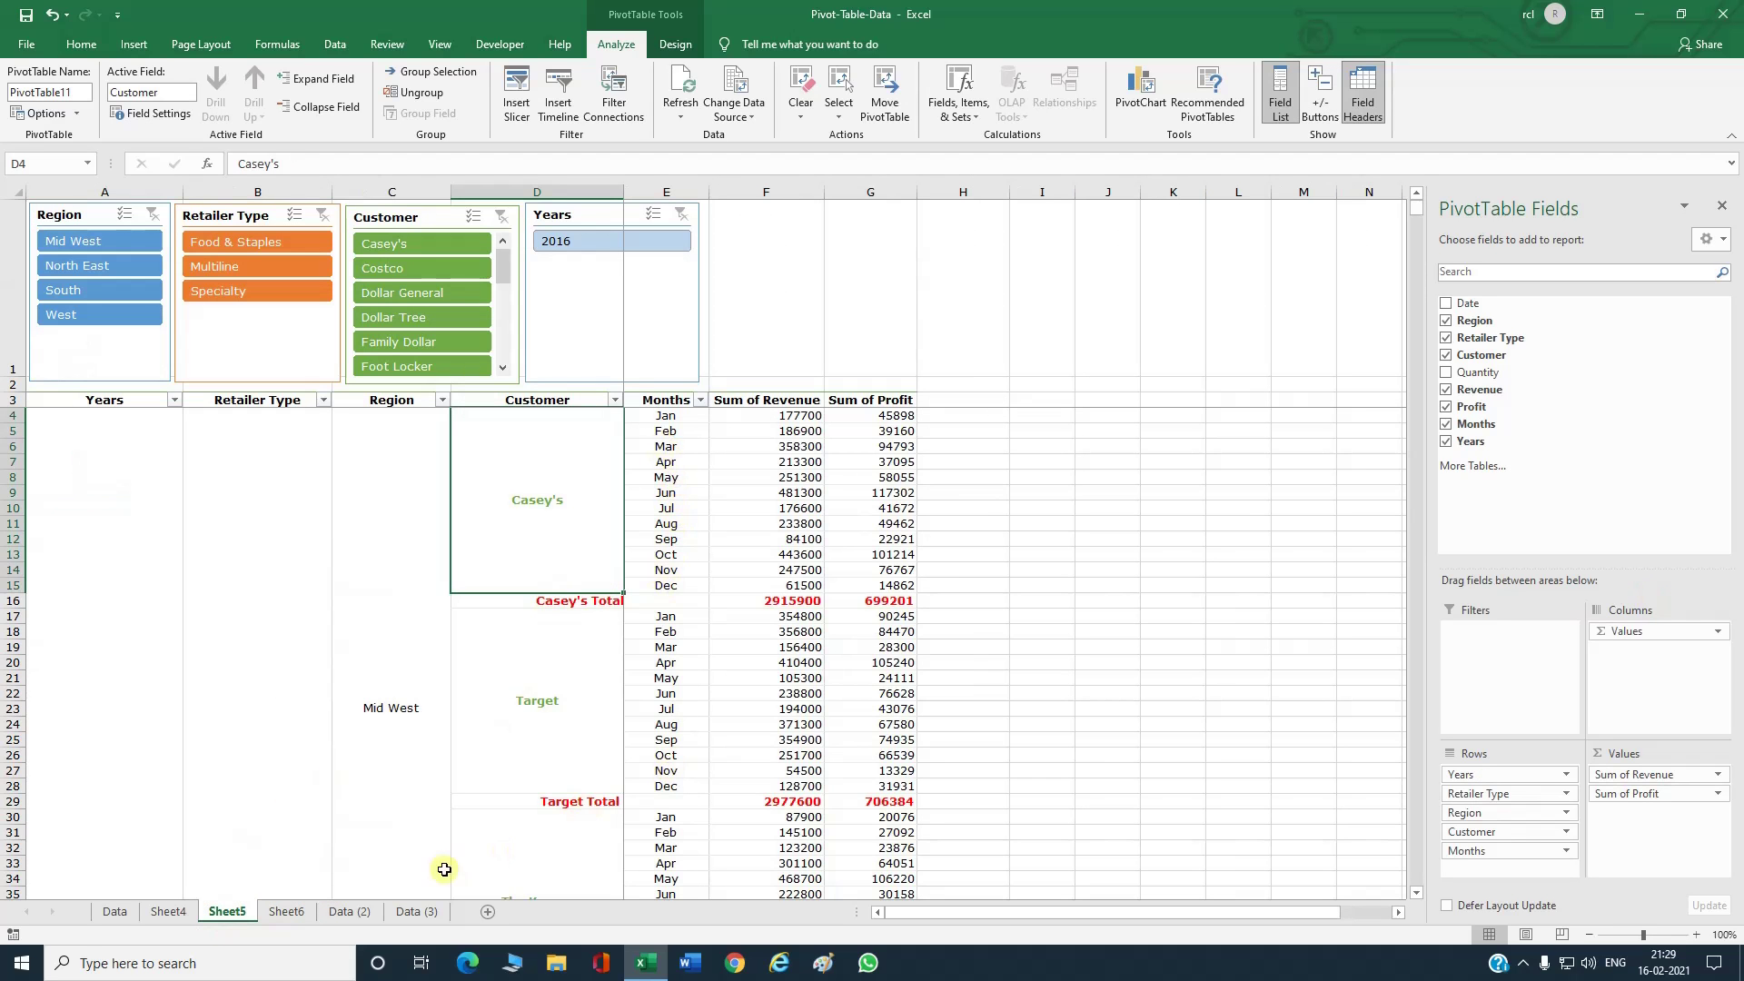
{"action": "left_click", "coordinate": [286, 912]}
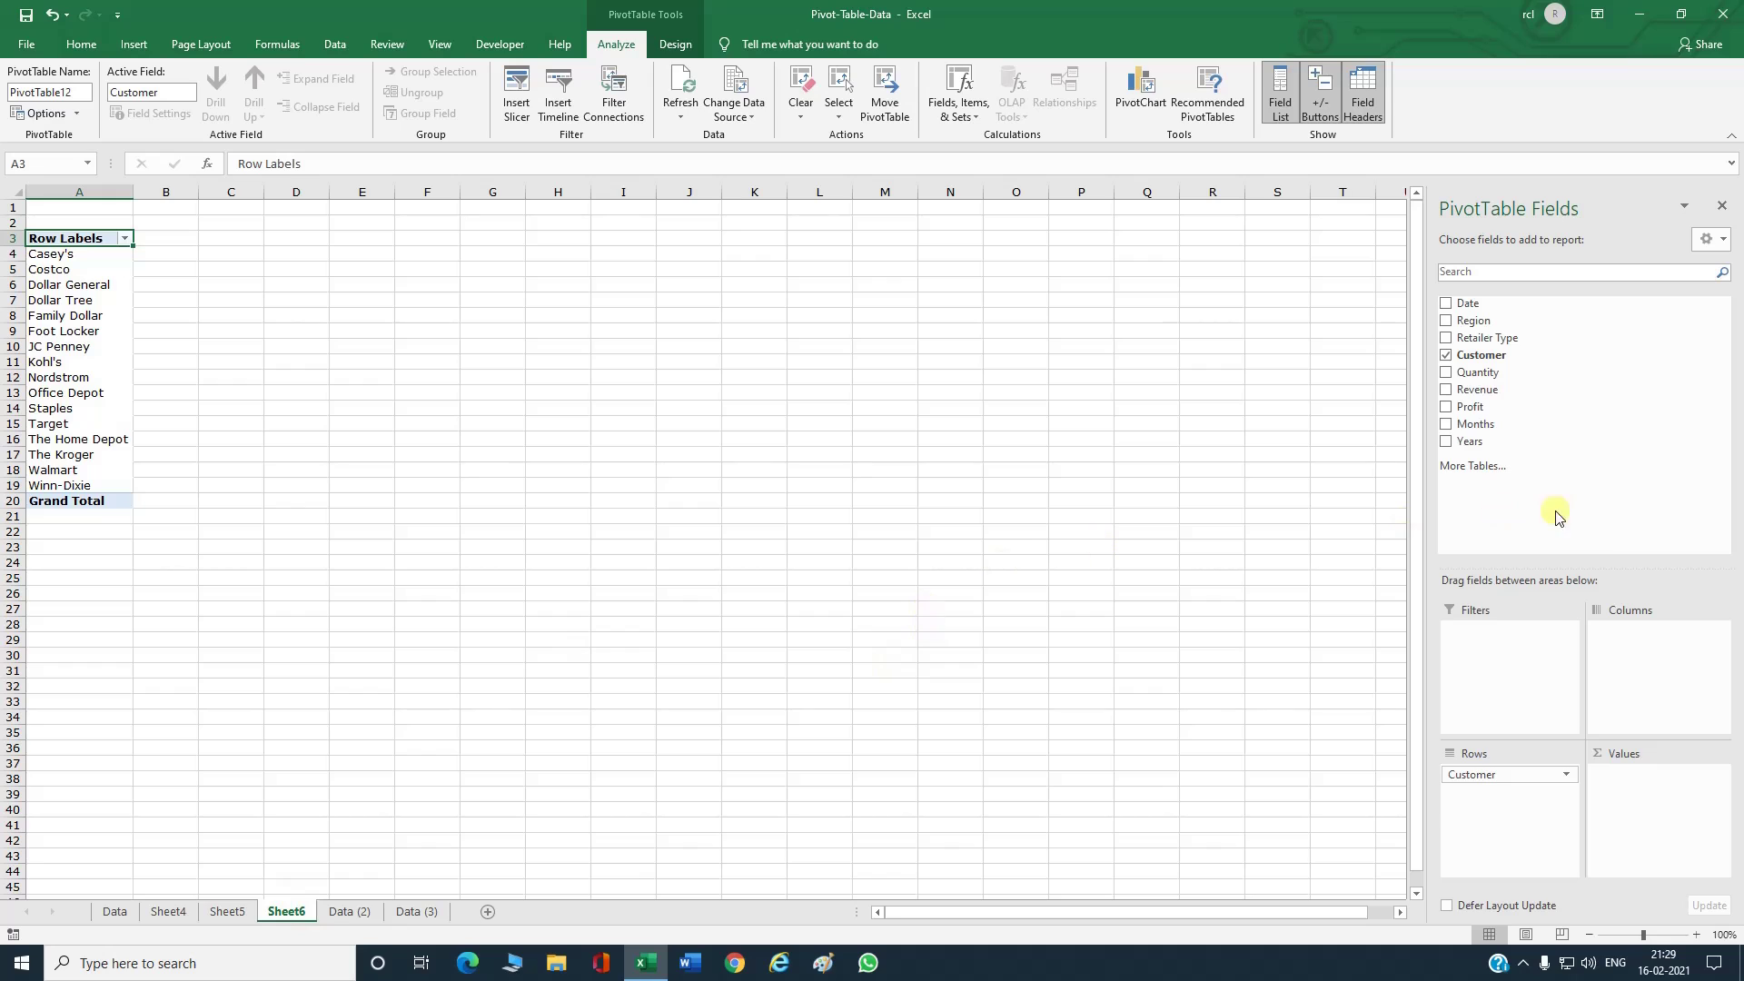
Step: Add Months to the columns and Revenue to the values, and compare the layout with the PivotTable on Sheet5
{"action": "left_click_drag", "start_coordinate": [1475, 425], "coordinate": [1667, 666]}
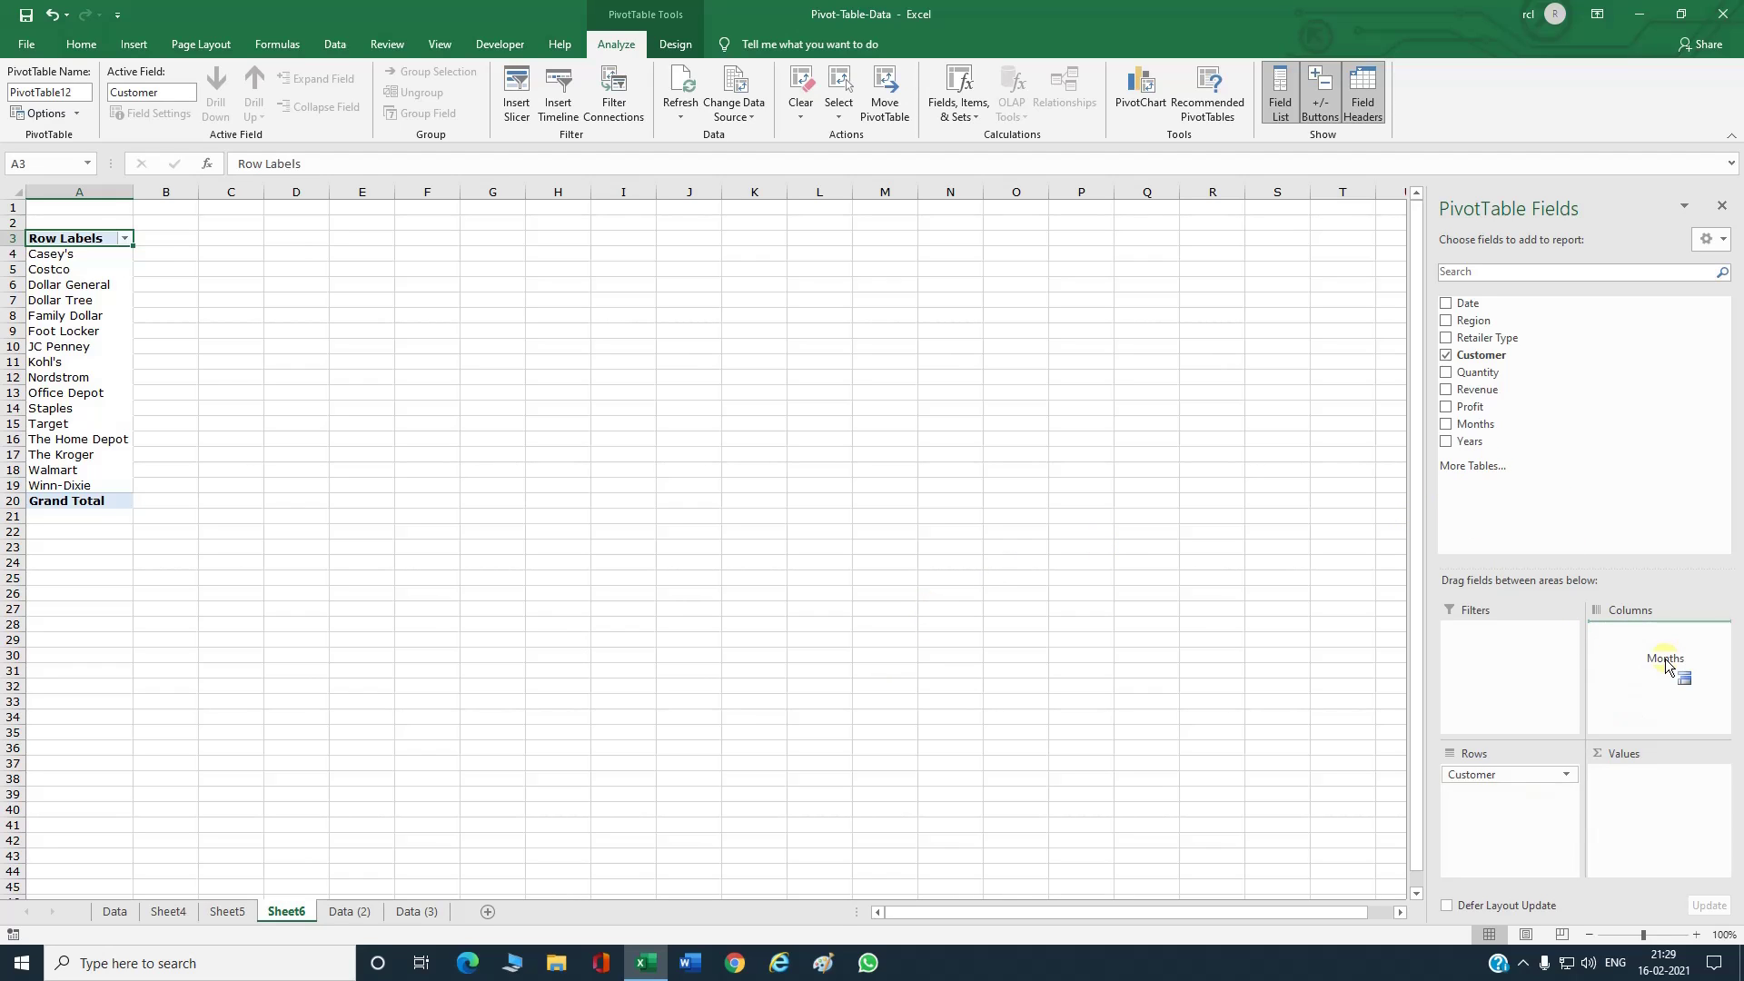
{"action": "left_click_drag", "start_coordinate": [1667, 666], "coordinate": [1664, 664]}
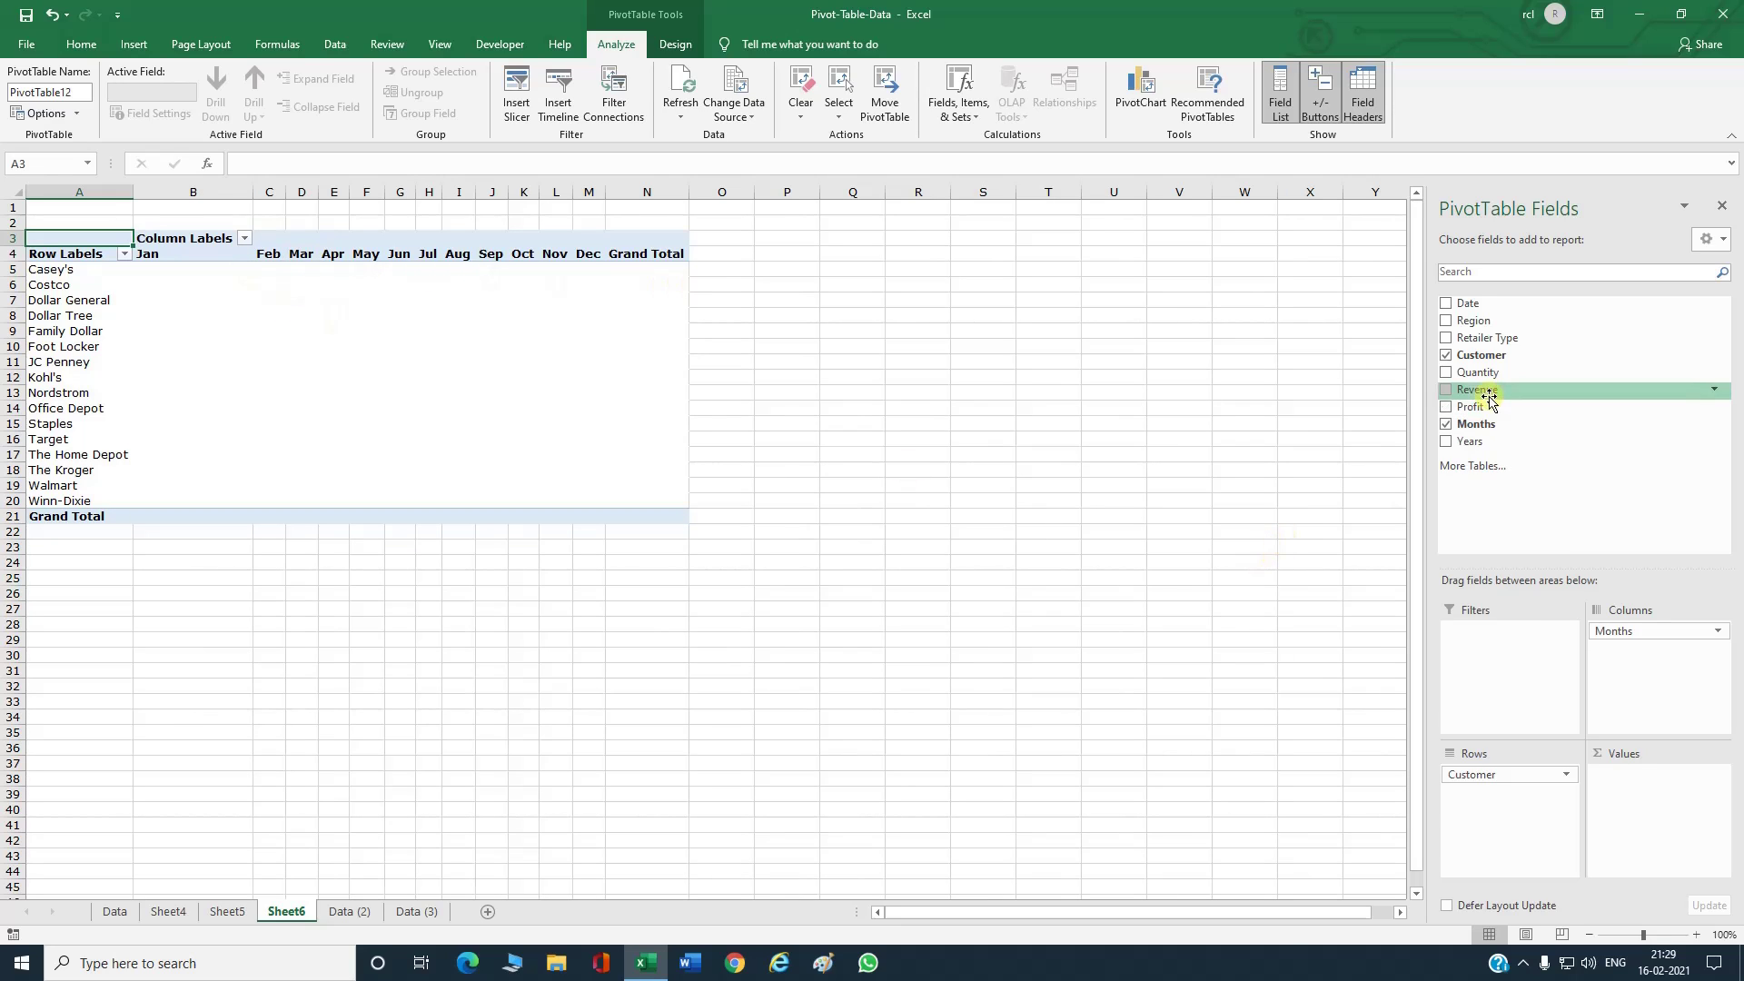
{"action": "left_click_drag", "start_coordinate": [1490, 397], "coordinate": [1620, 812]}
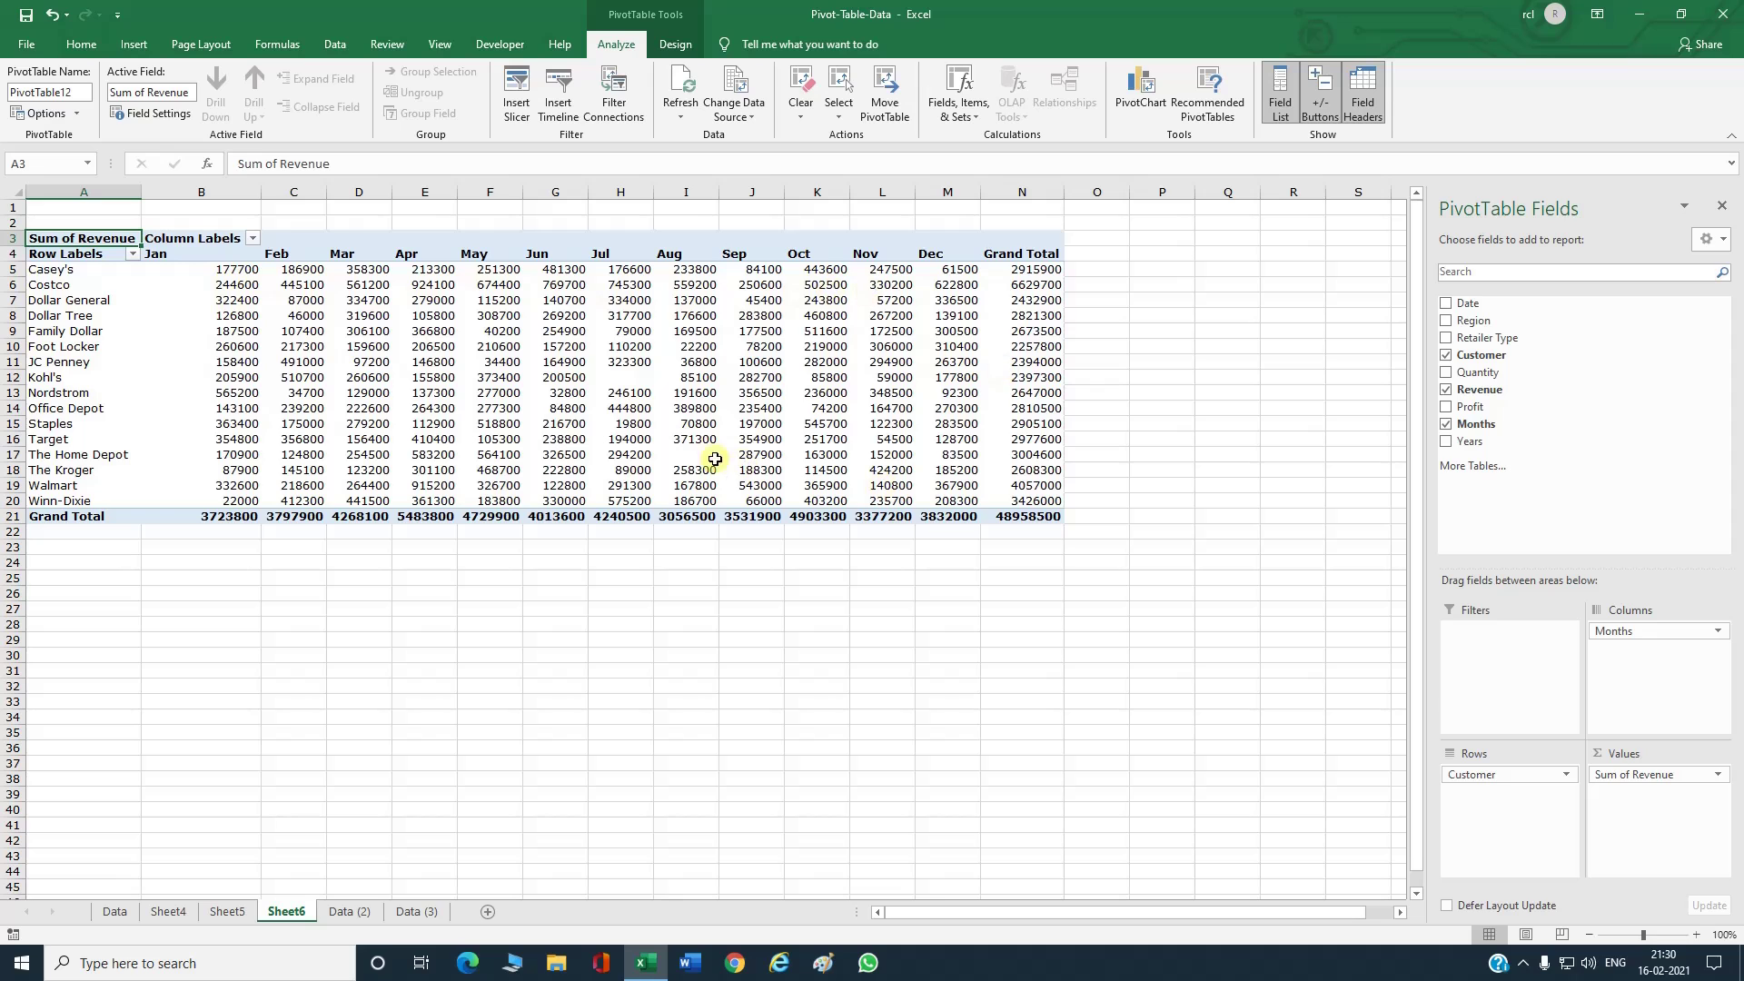
{"action": "left_click", "coordinate": [229, 912]}
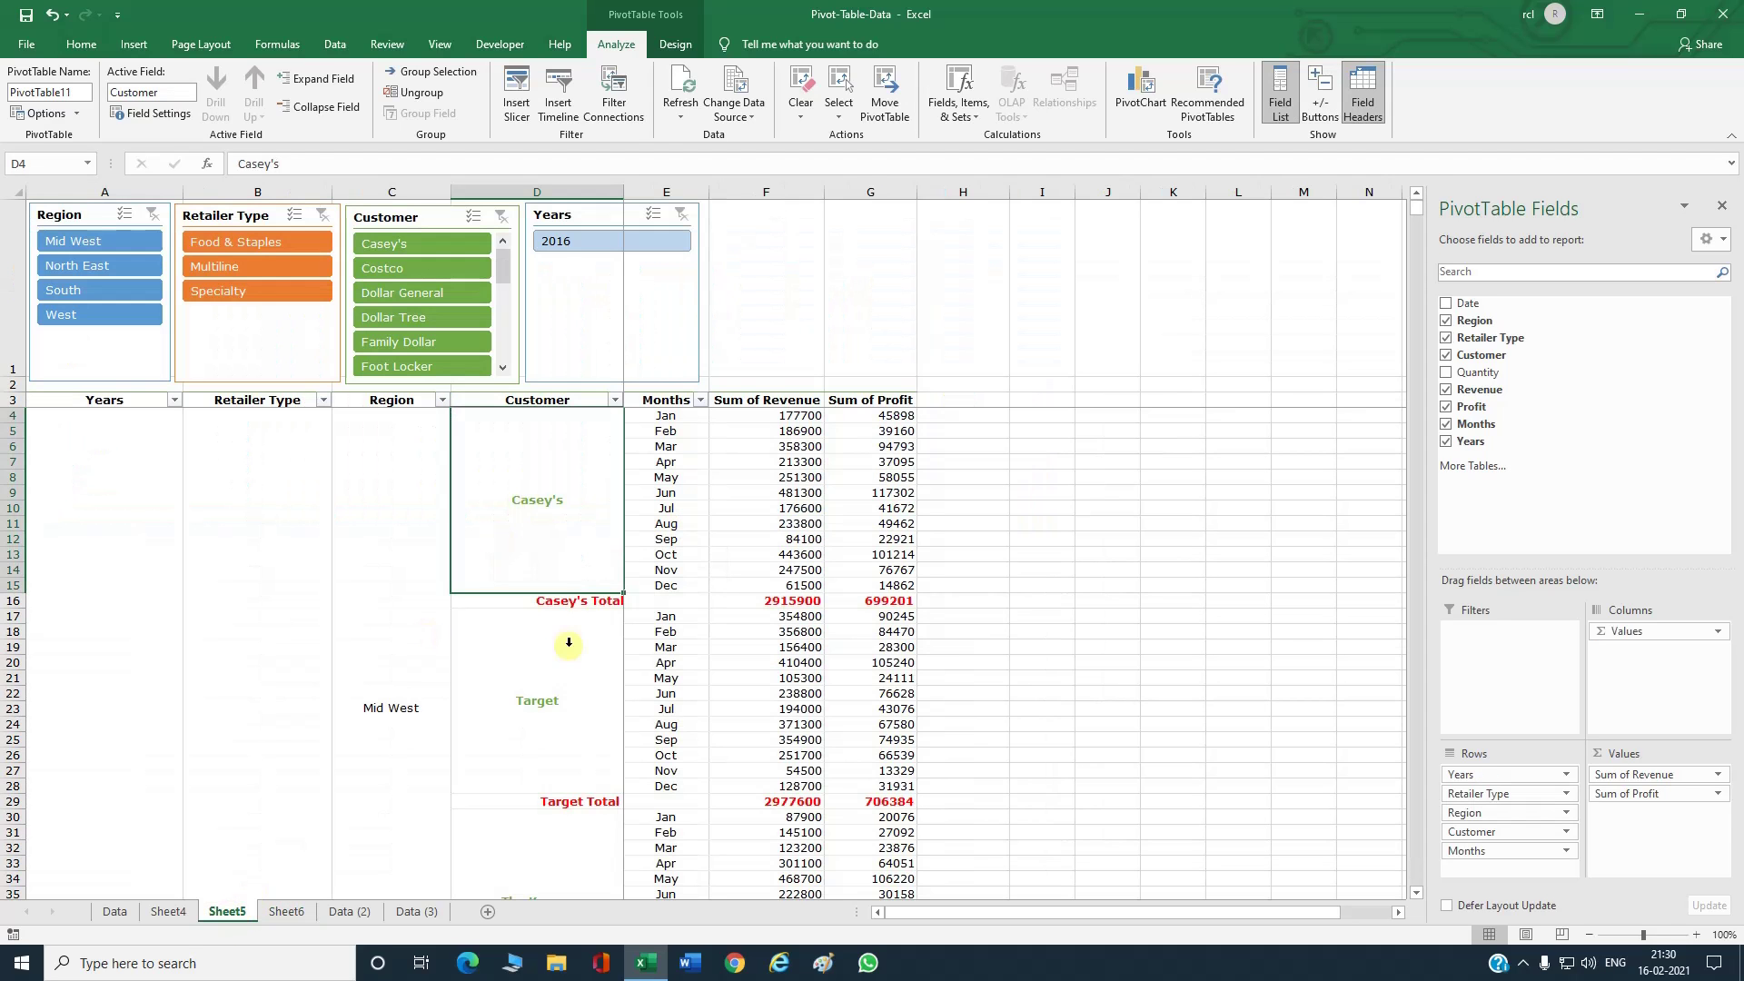
{"action": "left_click", "coordinate": [289, 912]}
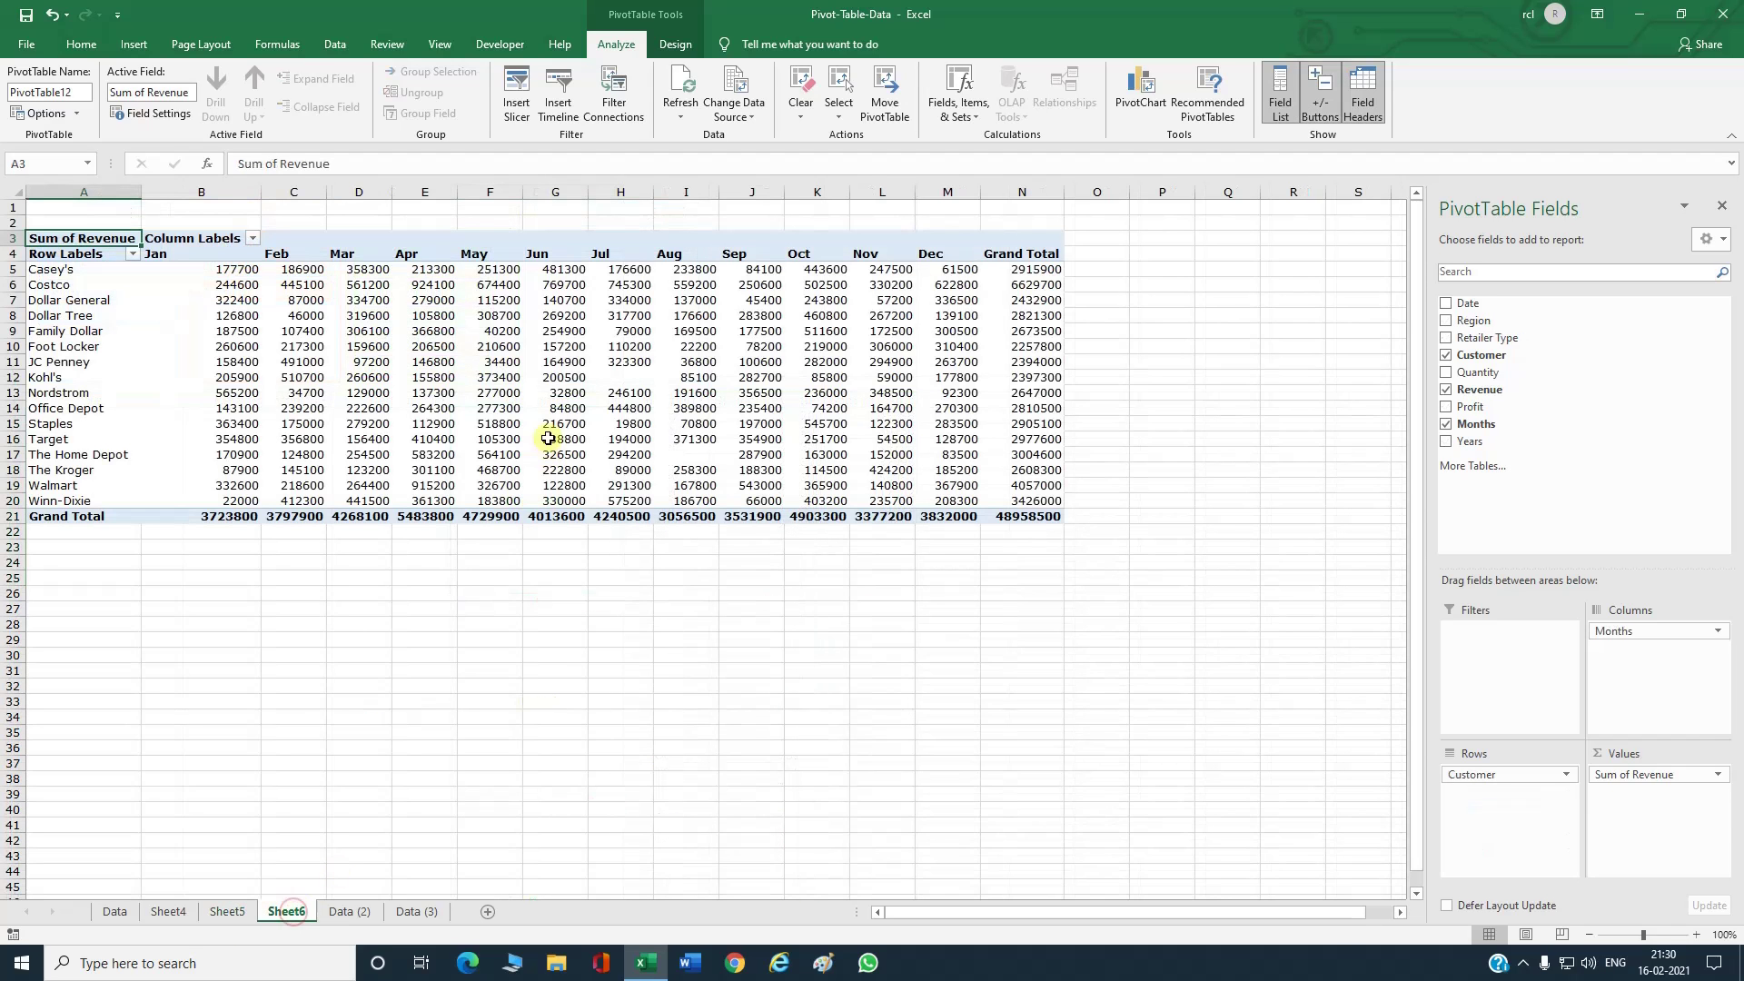
{"action": "mouse_move", "coordinate": [836, 393]}
{"action": "mouse_move", "coordinate": [488, 338]}
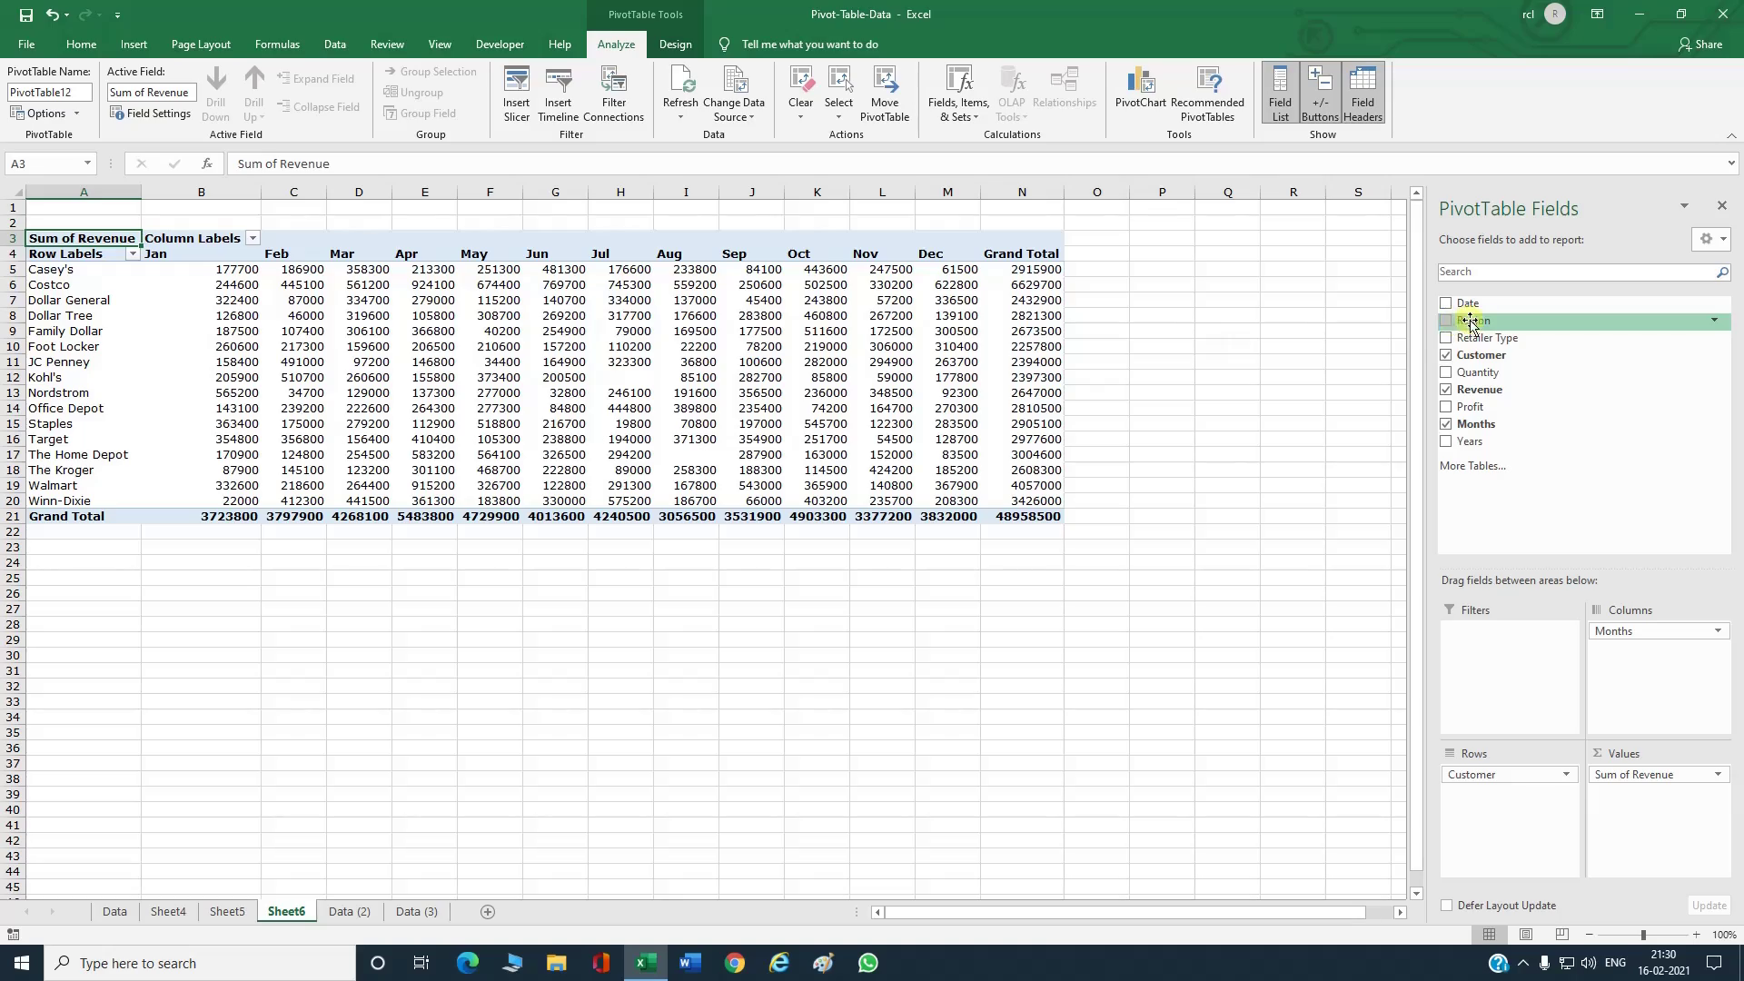
Step: Add Region above Customer and Retailer Type below Customer in the PivotTable rows, reviewing the region groups and the Grand Total column
{"action": "left_click_drag", "start_coordinate": [1472, 321], "coordinate": [1483, 772]}
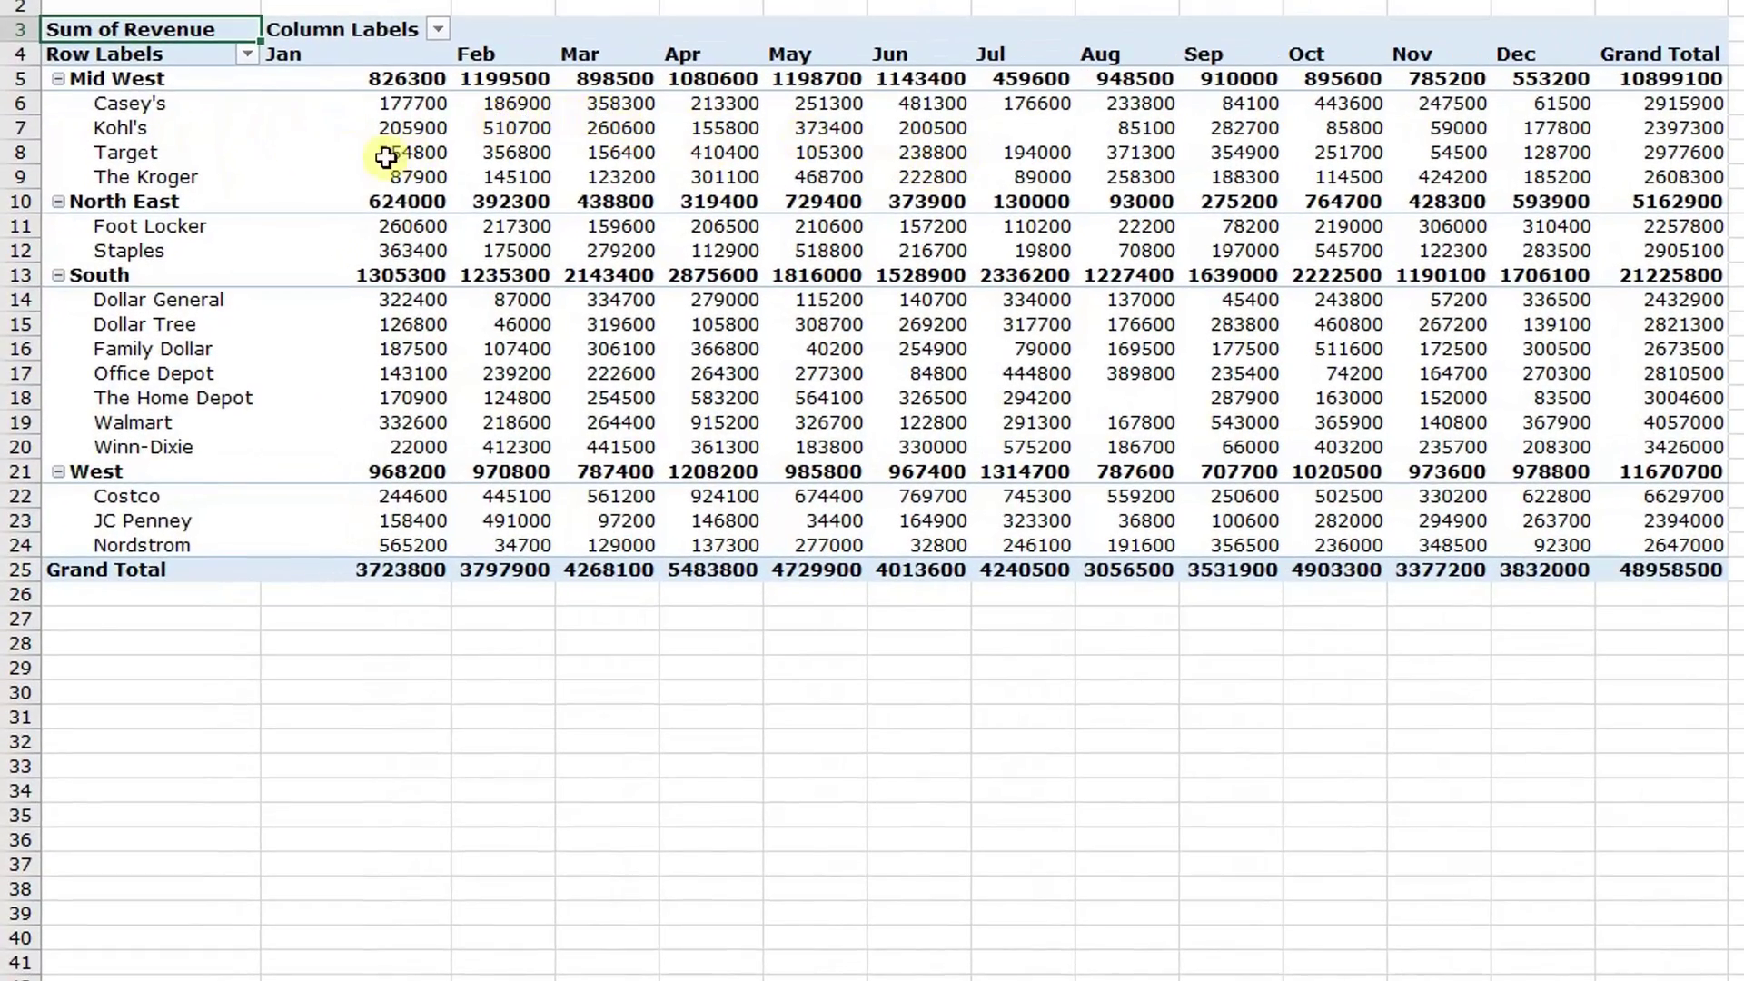
{"action": "left_click", "coordinate": [47, 201]}
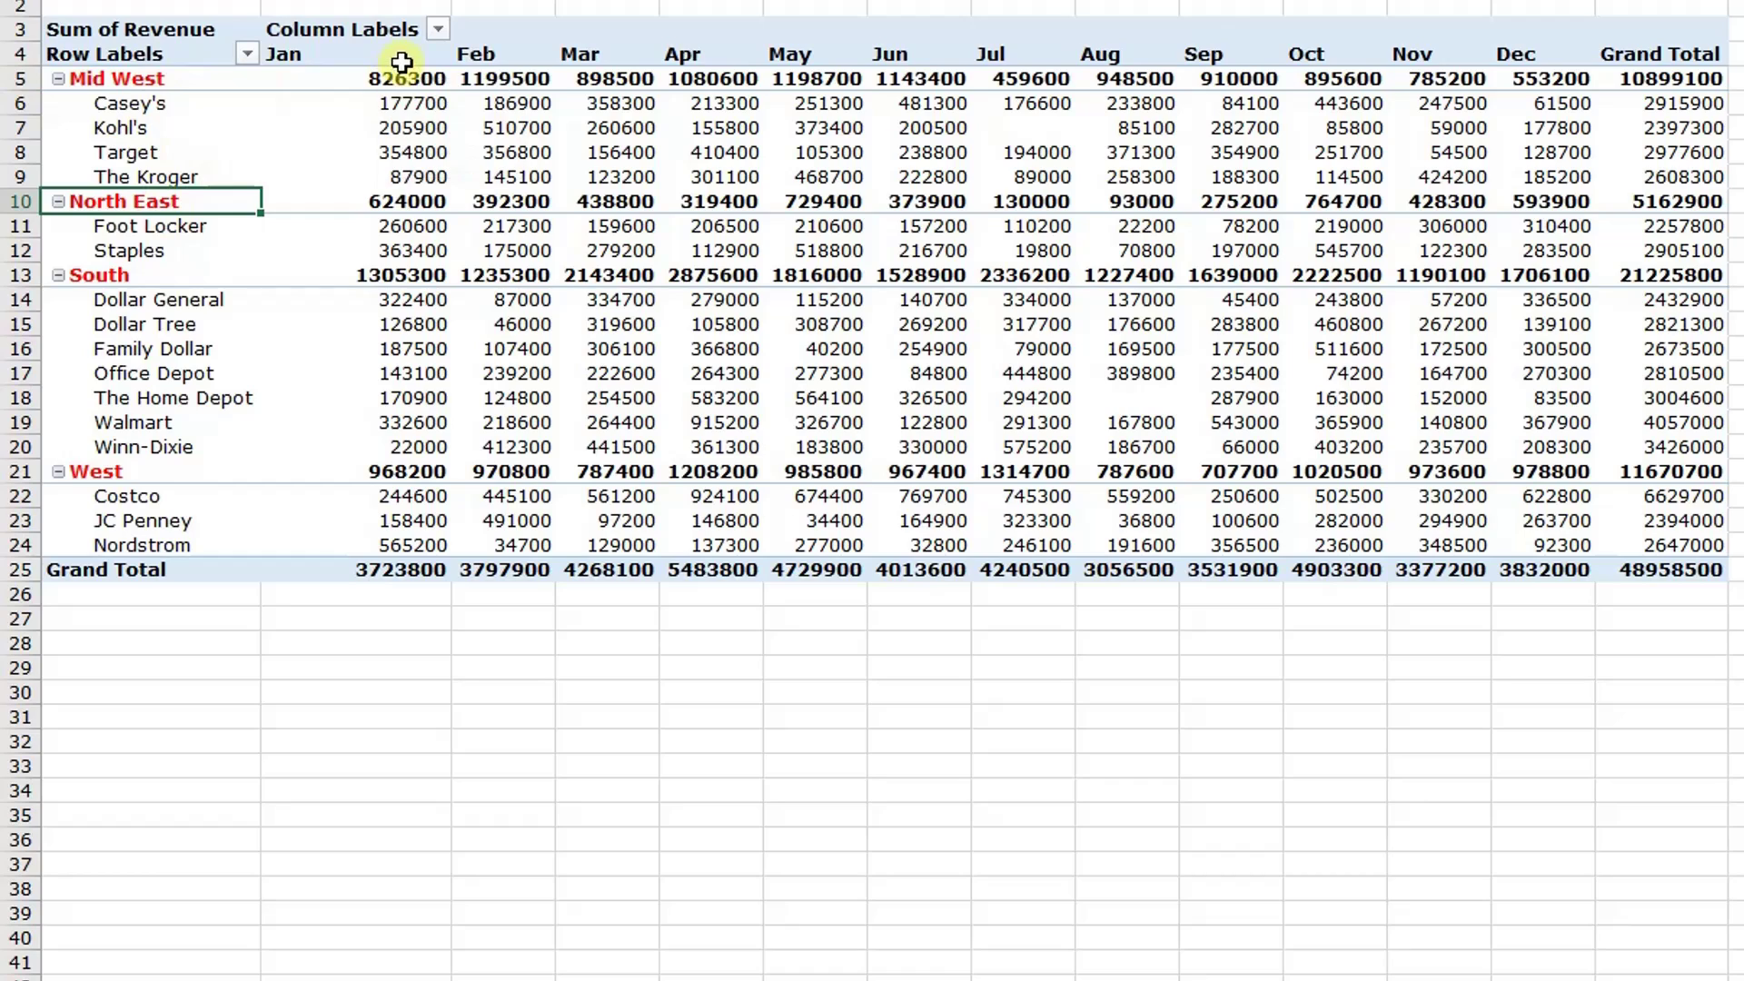
{"action": "left_click", "coordinate": [137, 110]}
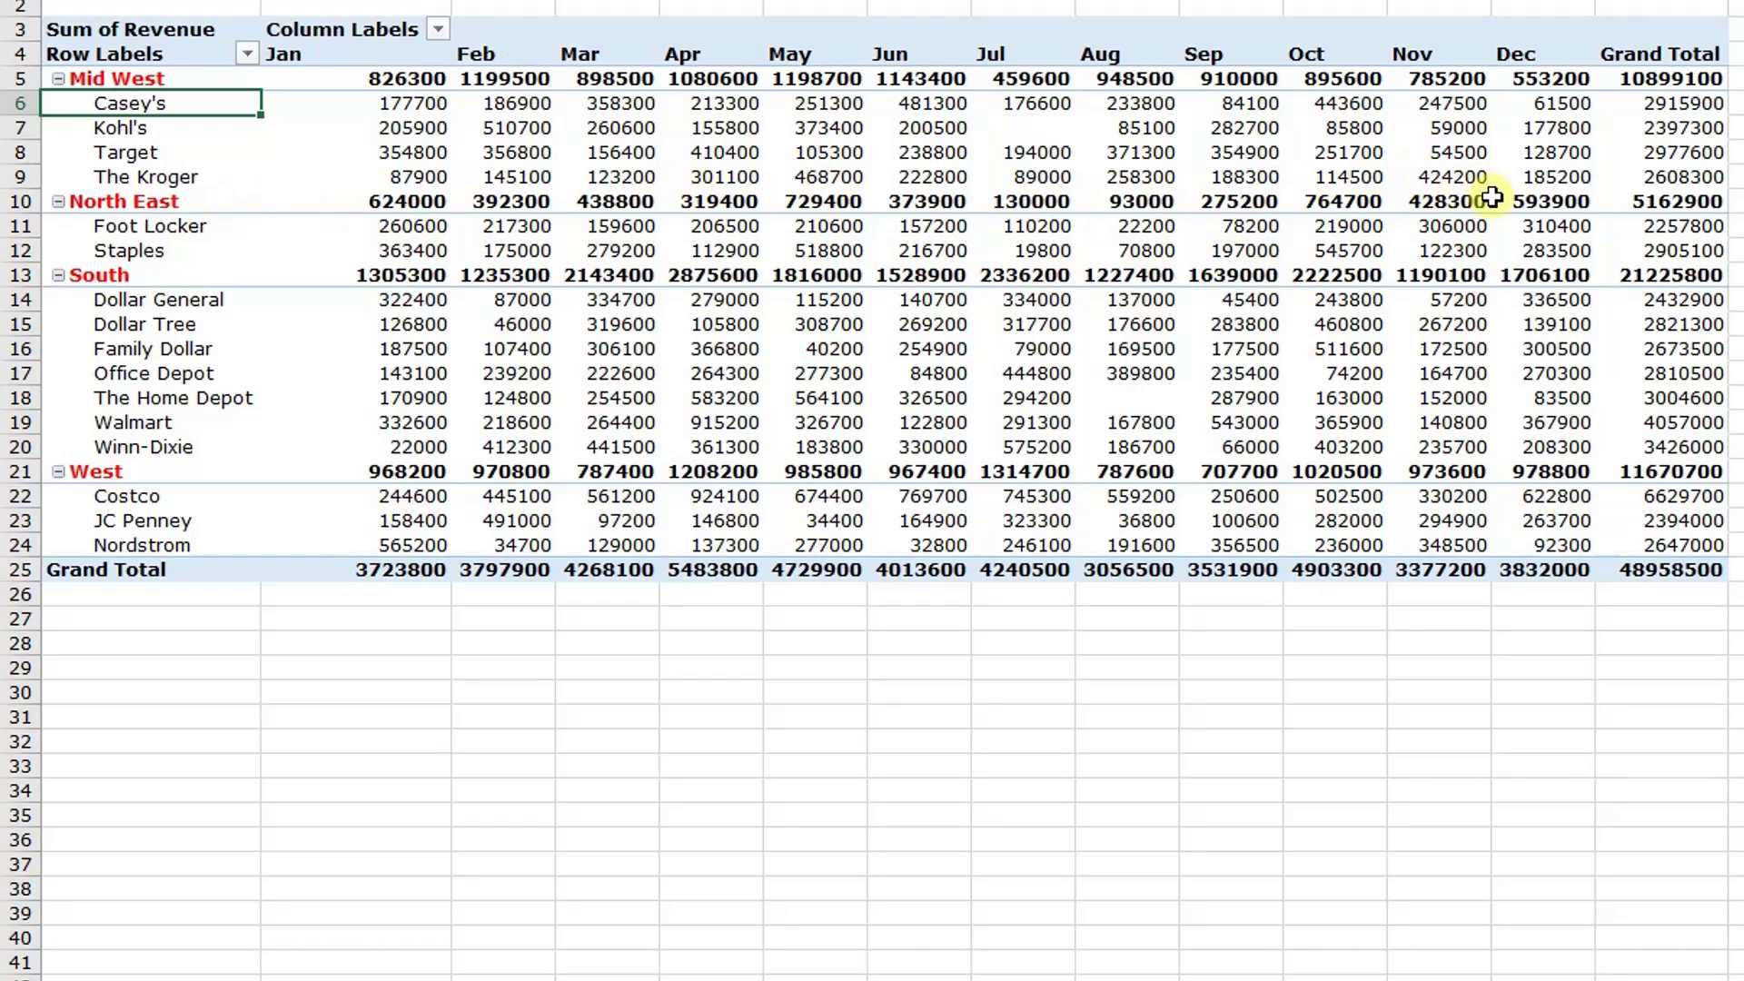
{"action": "left_click_drag", "start_coordinate": [1638, 50], "coordinate": [1662, 145]}
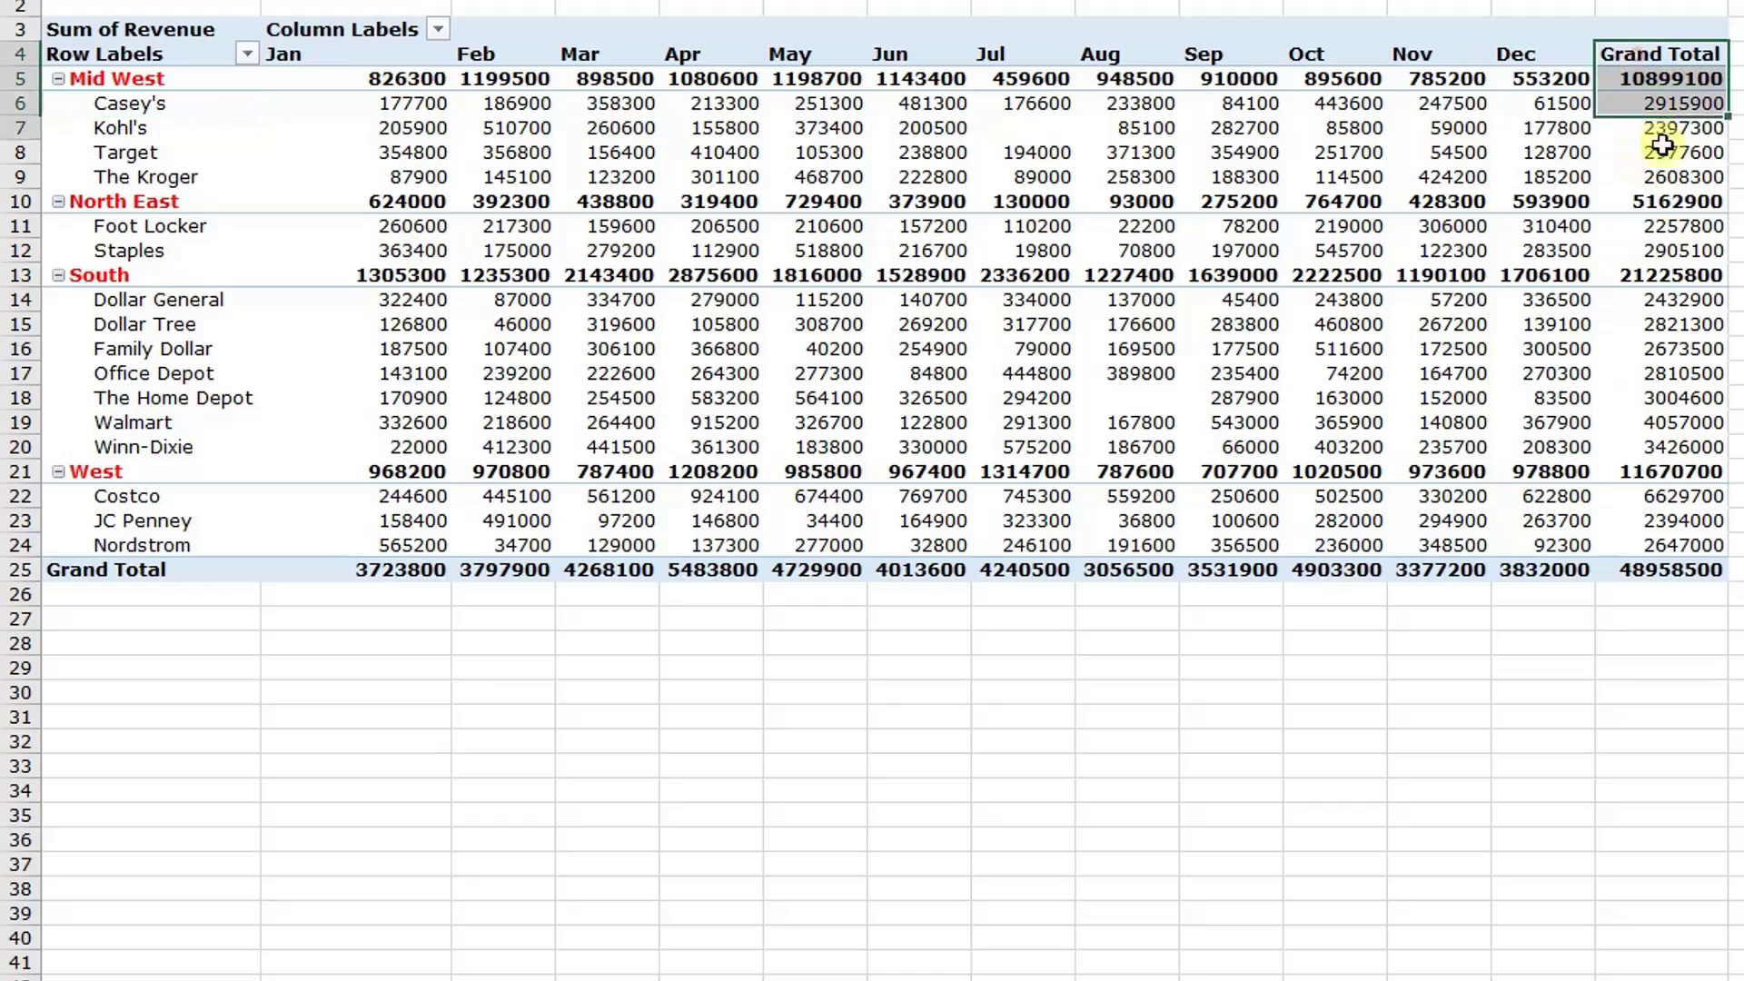
{"action": "left_click", "coordinate": [1576, 300]}
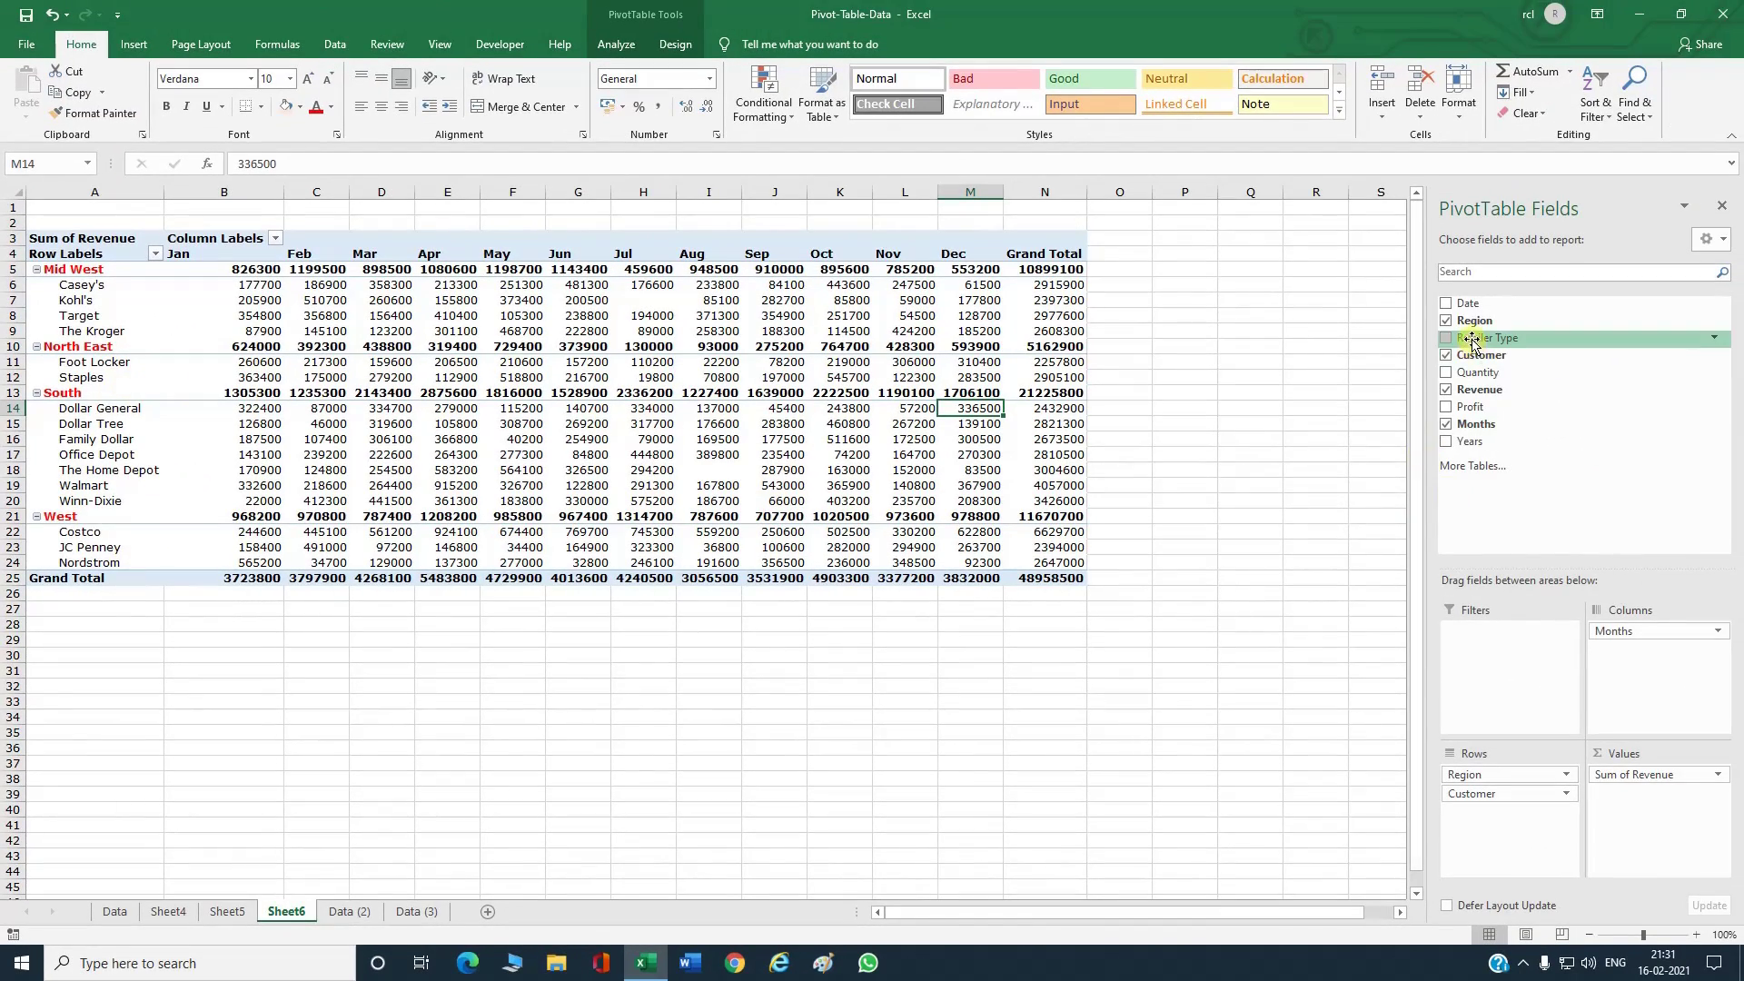
{"action": "left_click_drag", "start_coordinate": [1472, 339], "coordinate": [1490, 822]}
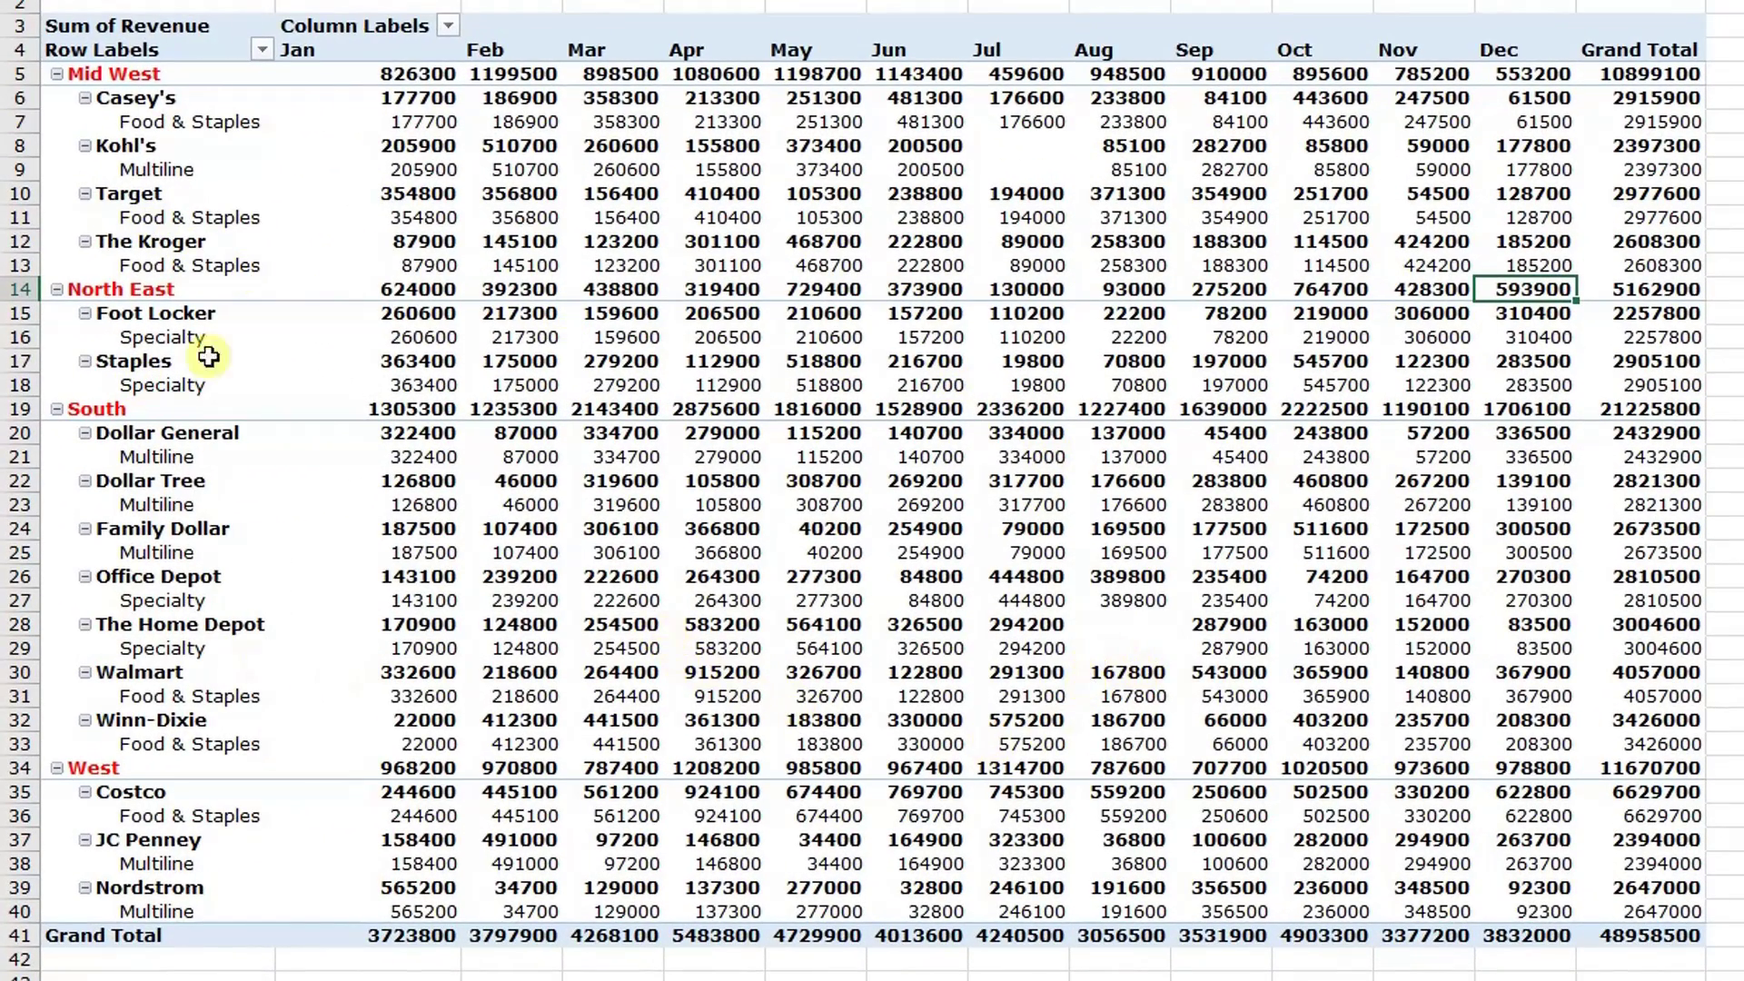
Step: Set the PivotTable options to merge and center cells with labels and to hide the expand/collapse buttons
{"action": "right_click", "coordinate": [482, 265]}
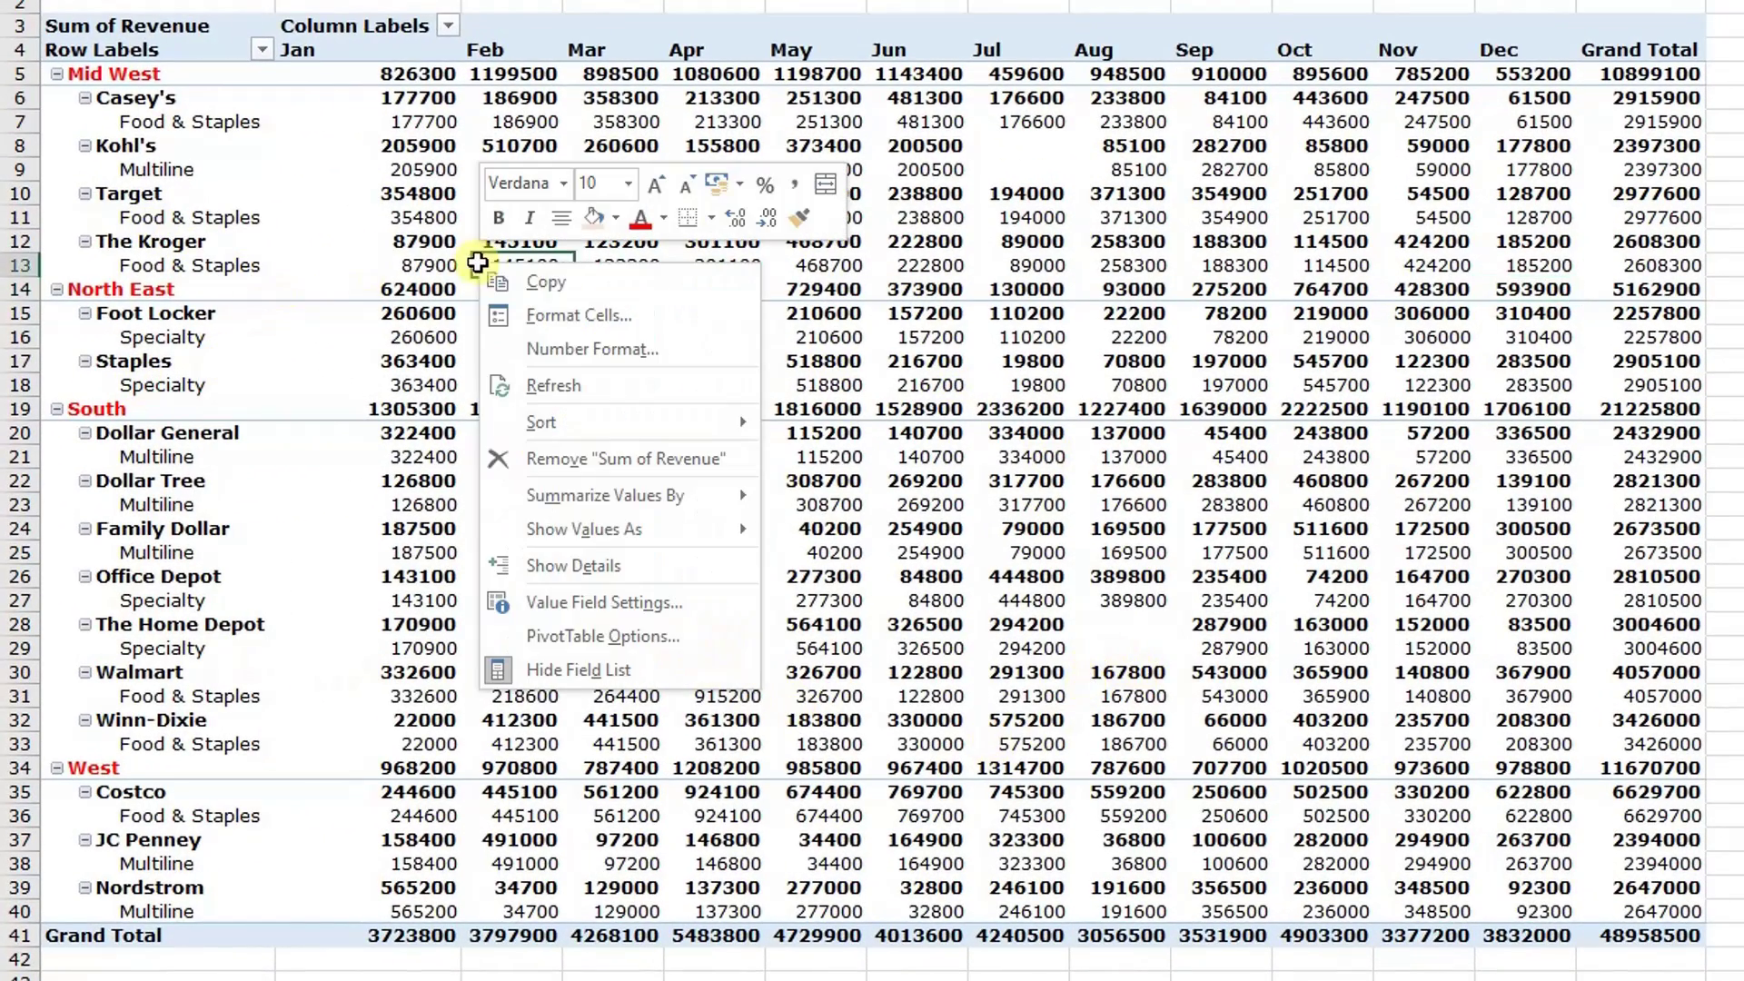
{"action": "left_click", "coordinate": [581, 636]}
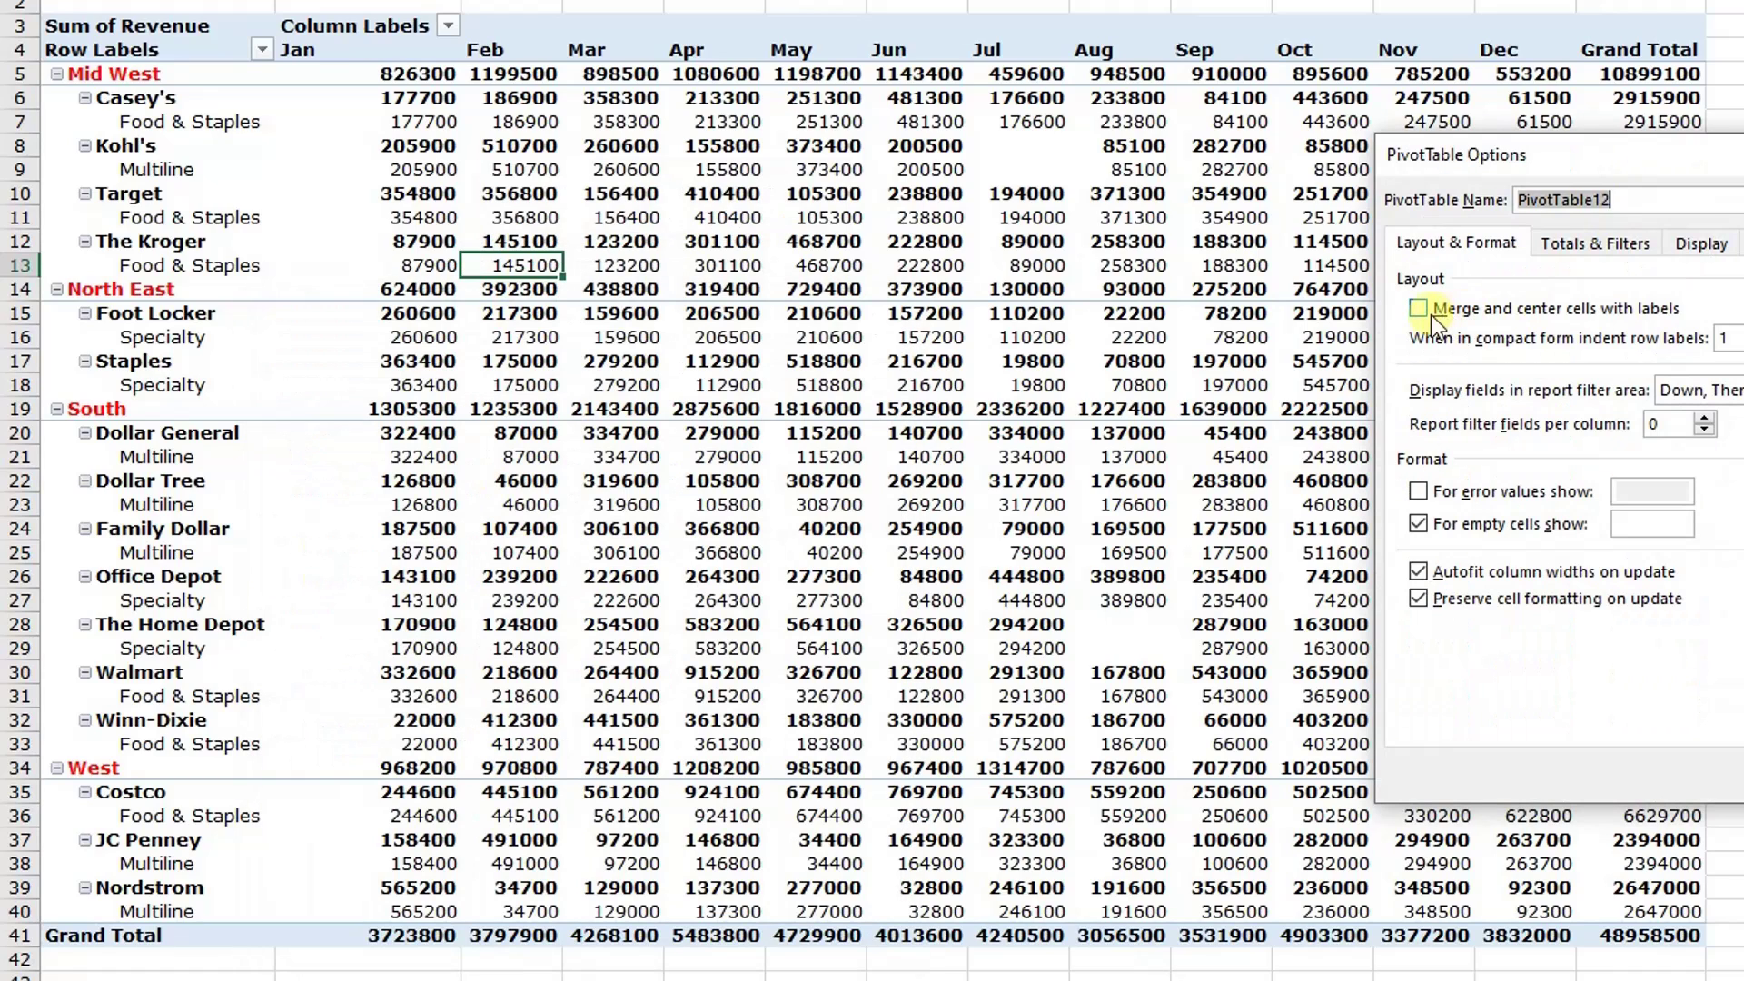
{"action": "left_click", "coordinate": [1432, 314]}
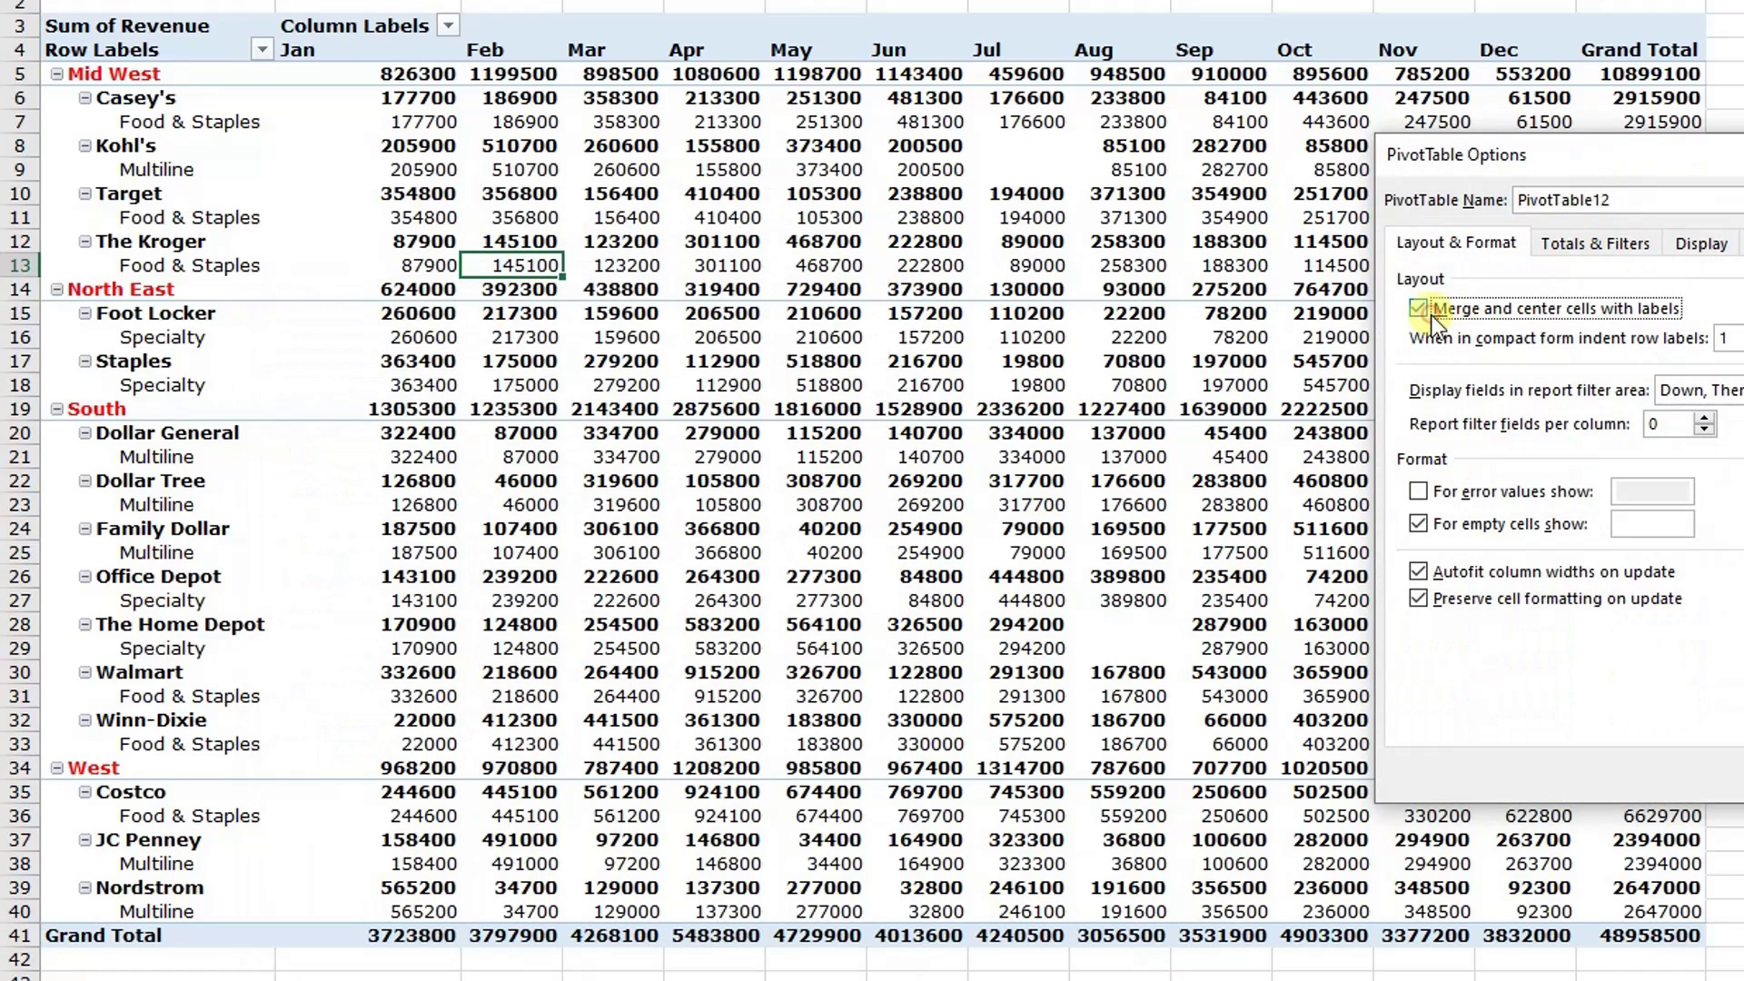
{"action": "left_click", "coordinate": [1688, 249]}
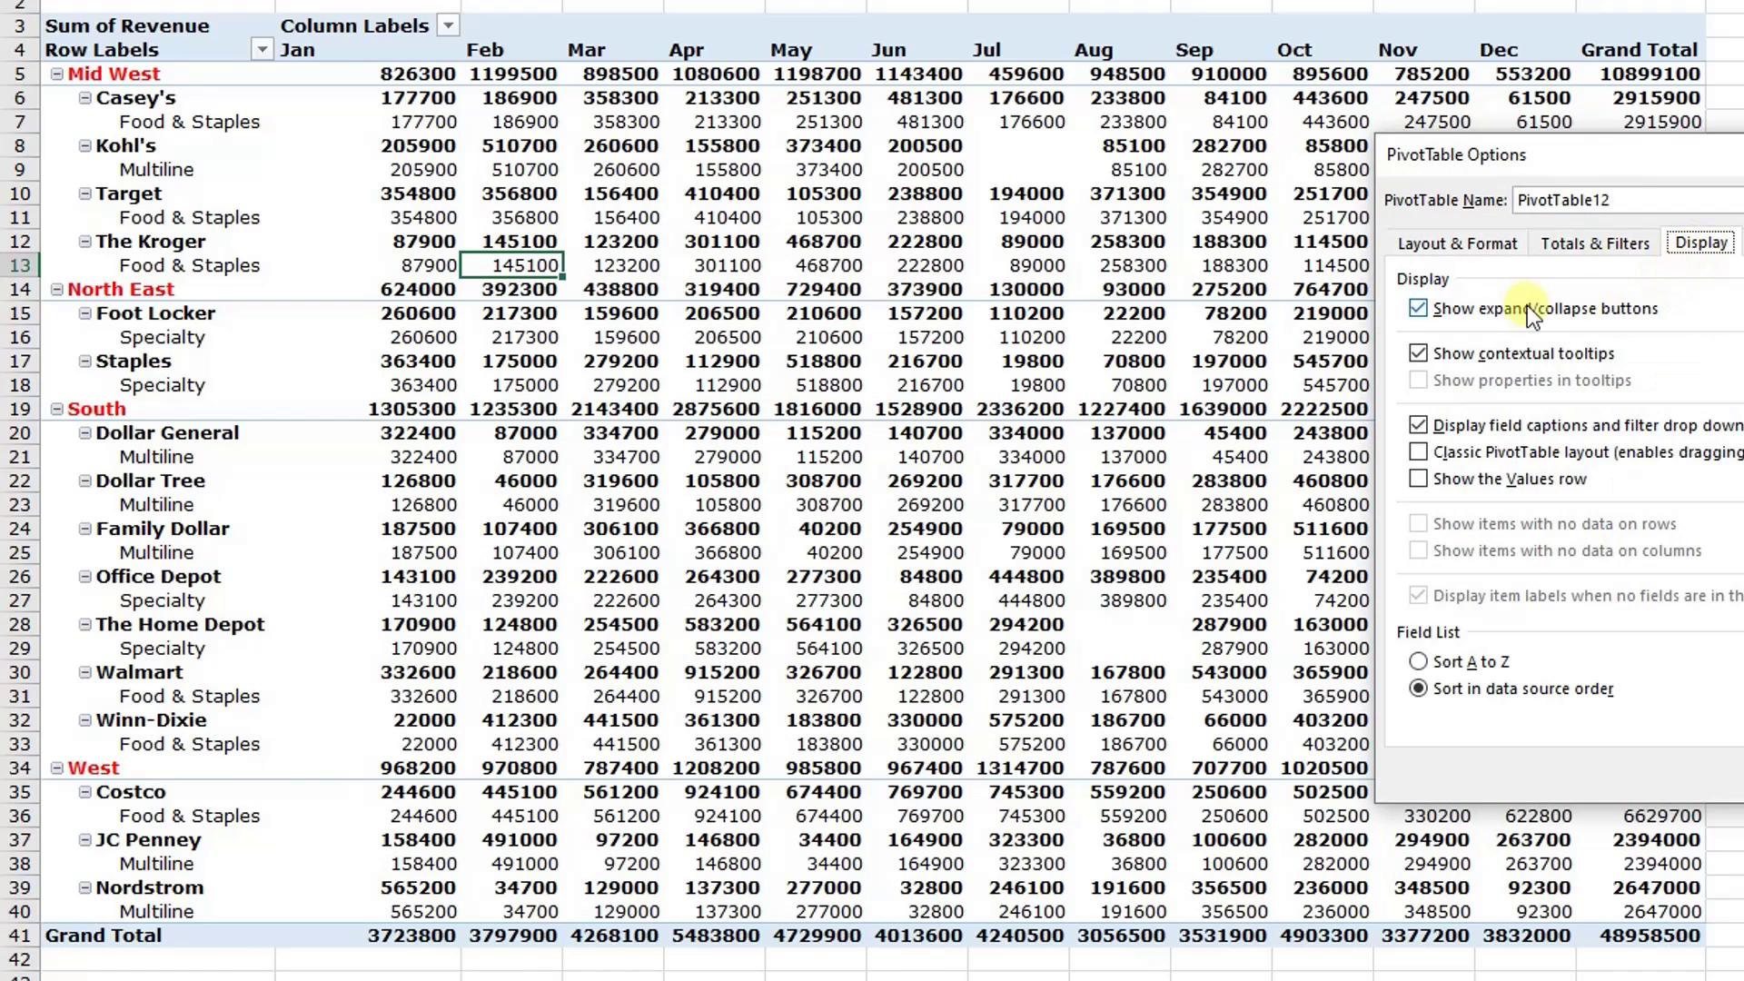
{"action": "left_click", "coordinate": [1420, 309]}
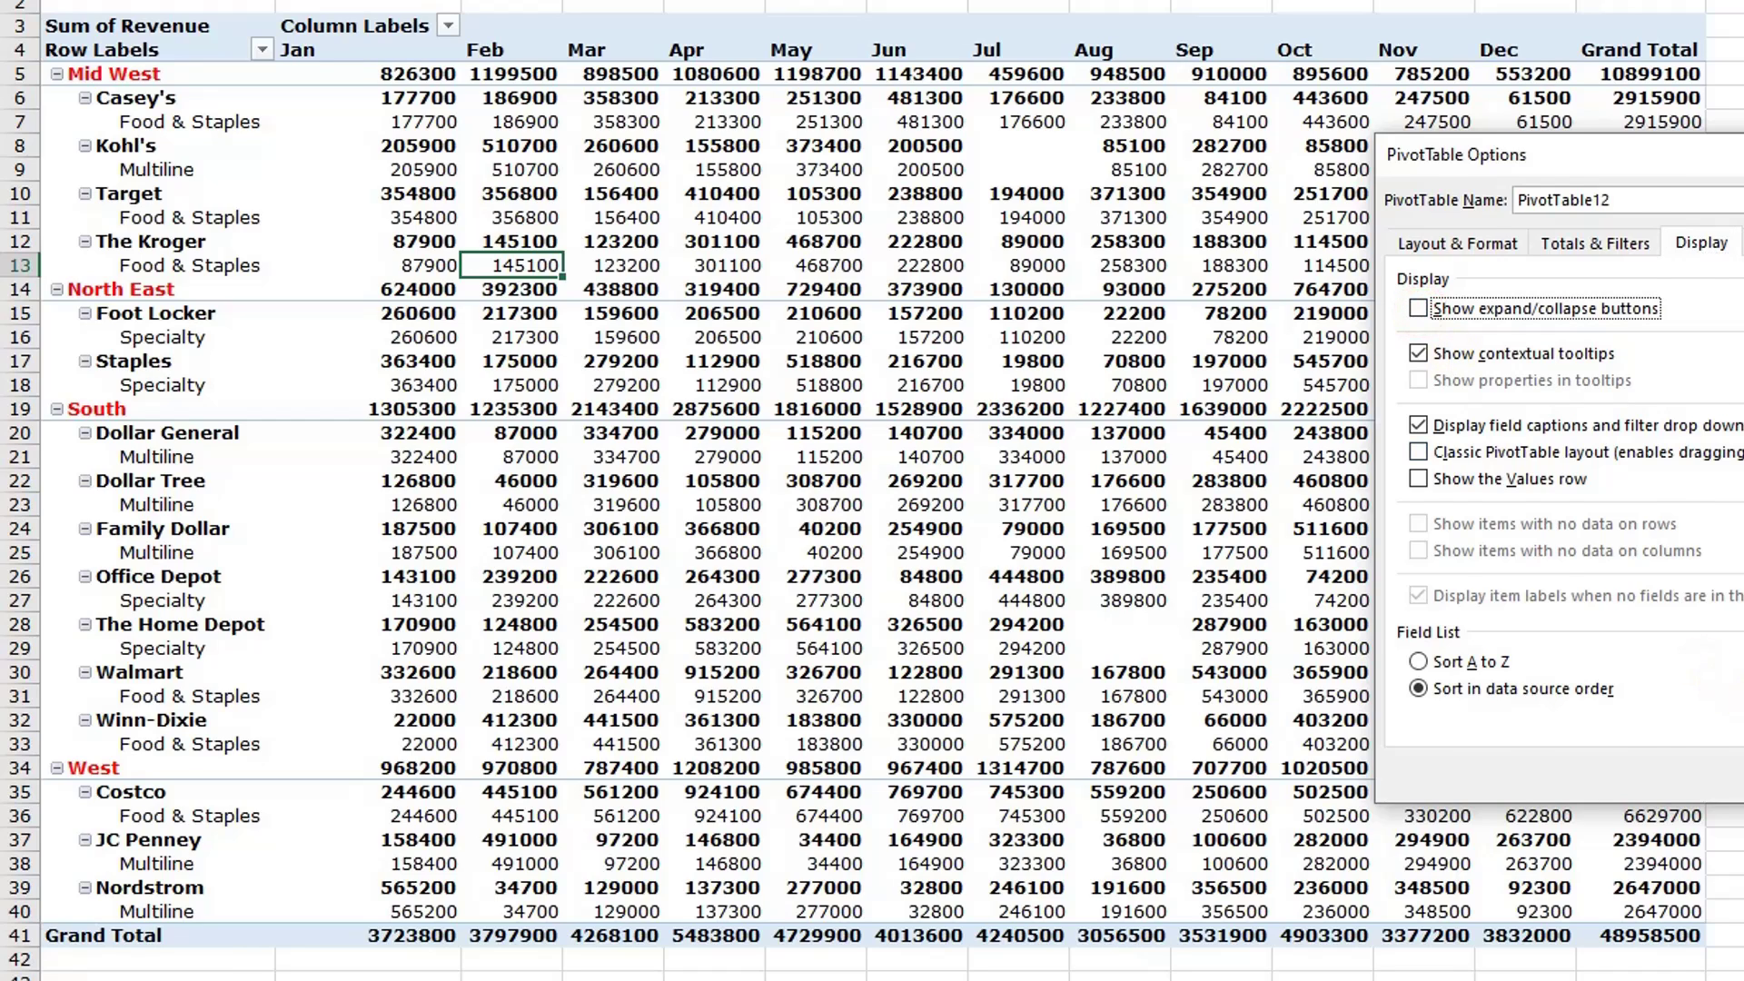
{"action": "key", "text": "Return"}
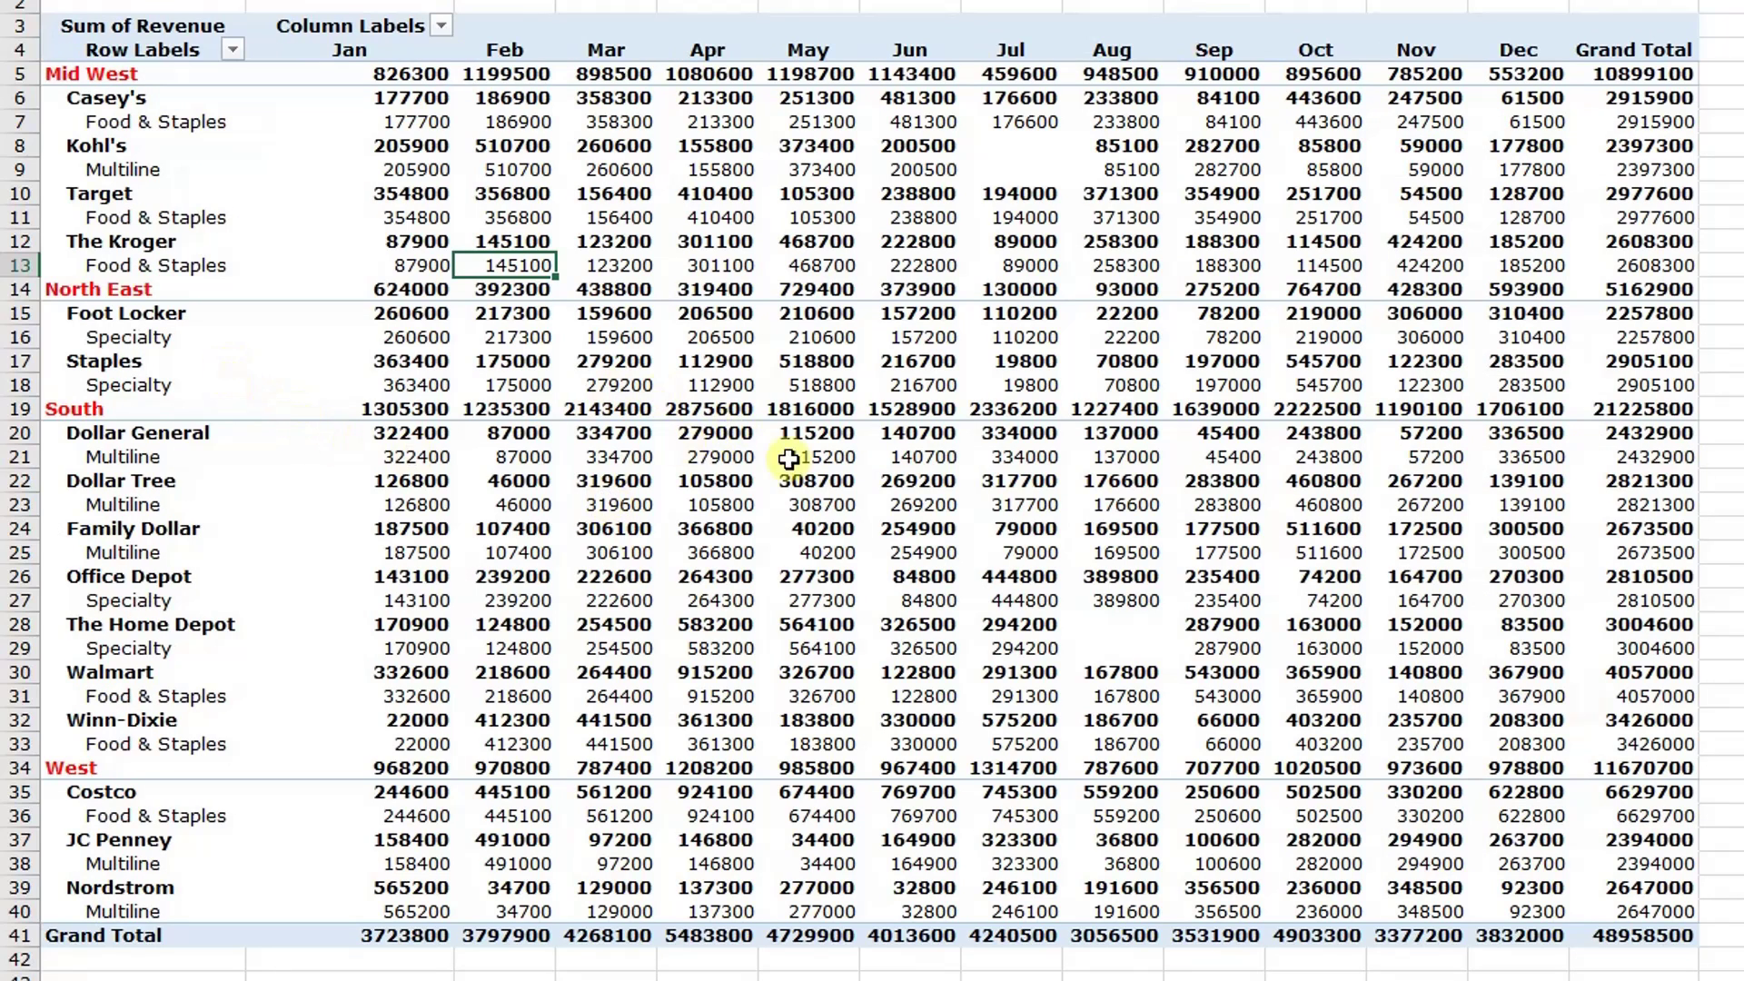
{"action": "mouse_move", "coordinate": [548, 464]}
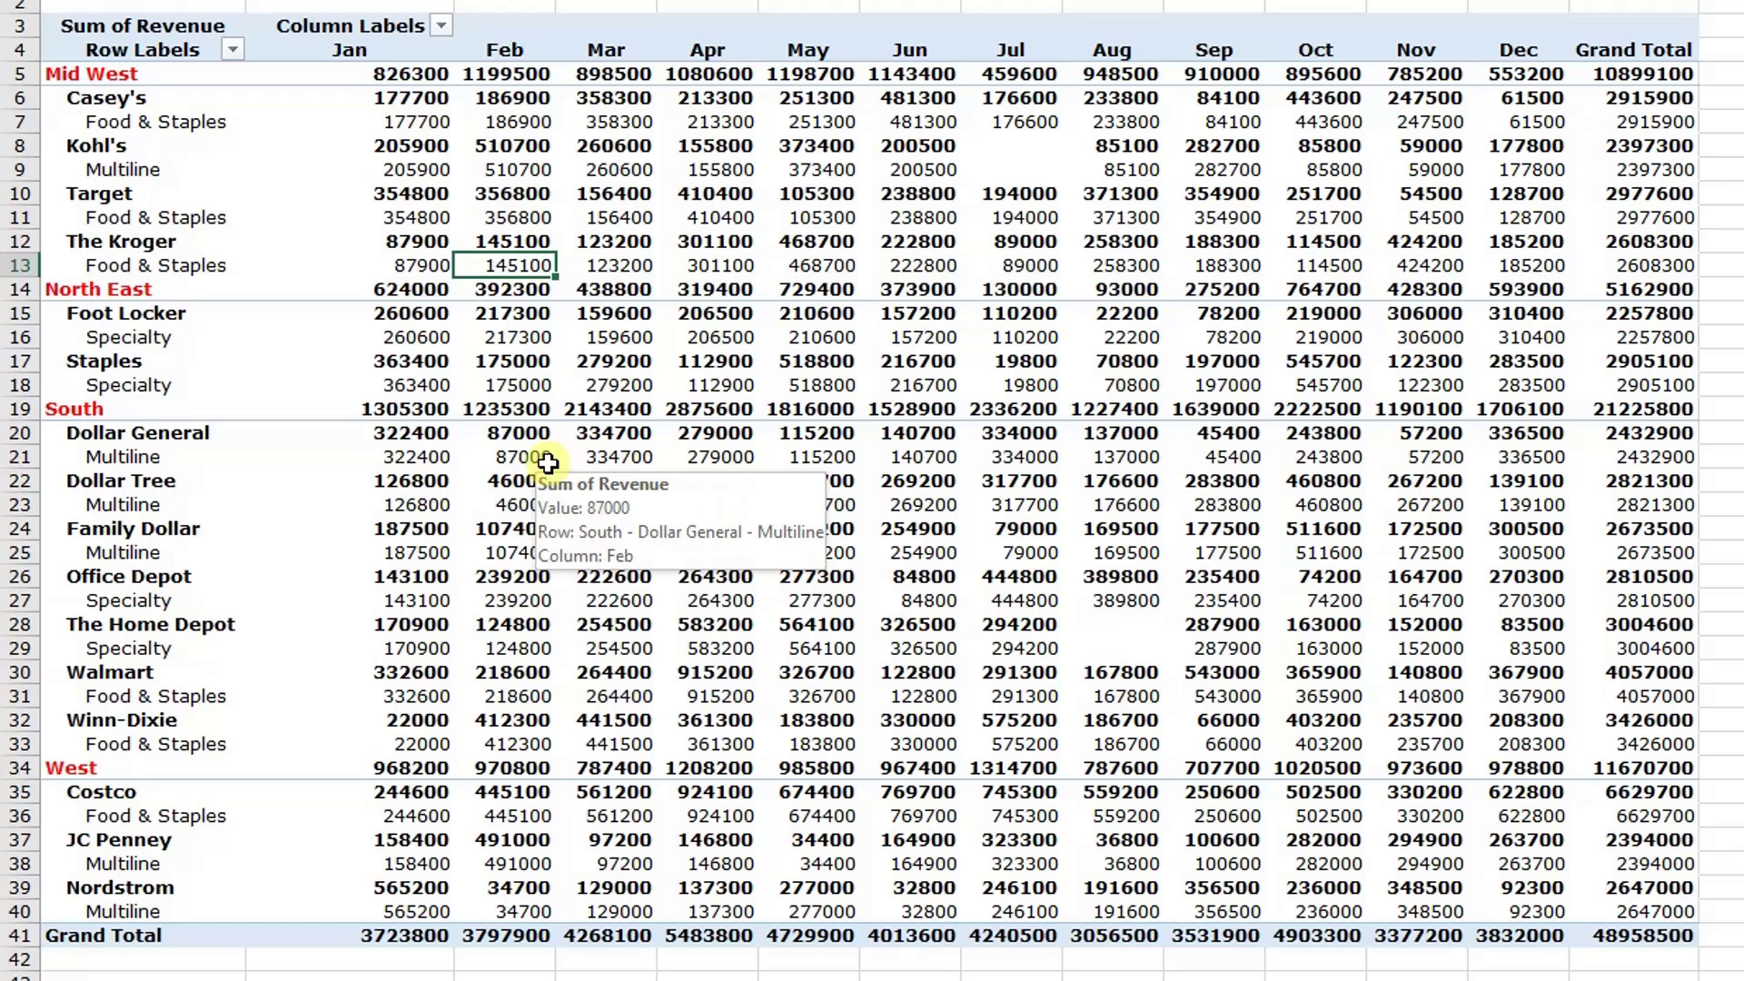
Step: Move Retailer Type above Customer in the rows and review the Mid West and Food & Staples rows
{"action": "left_click", "coordinate": [123, 121]}
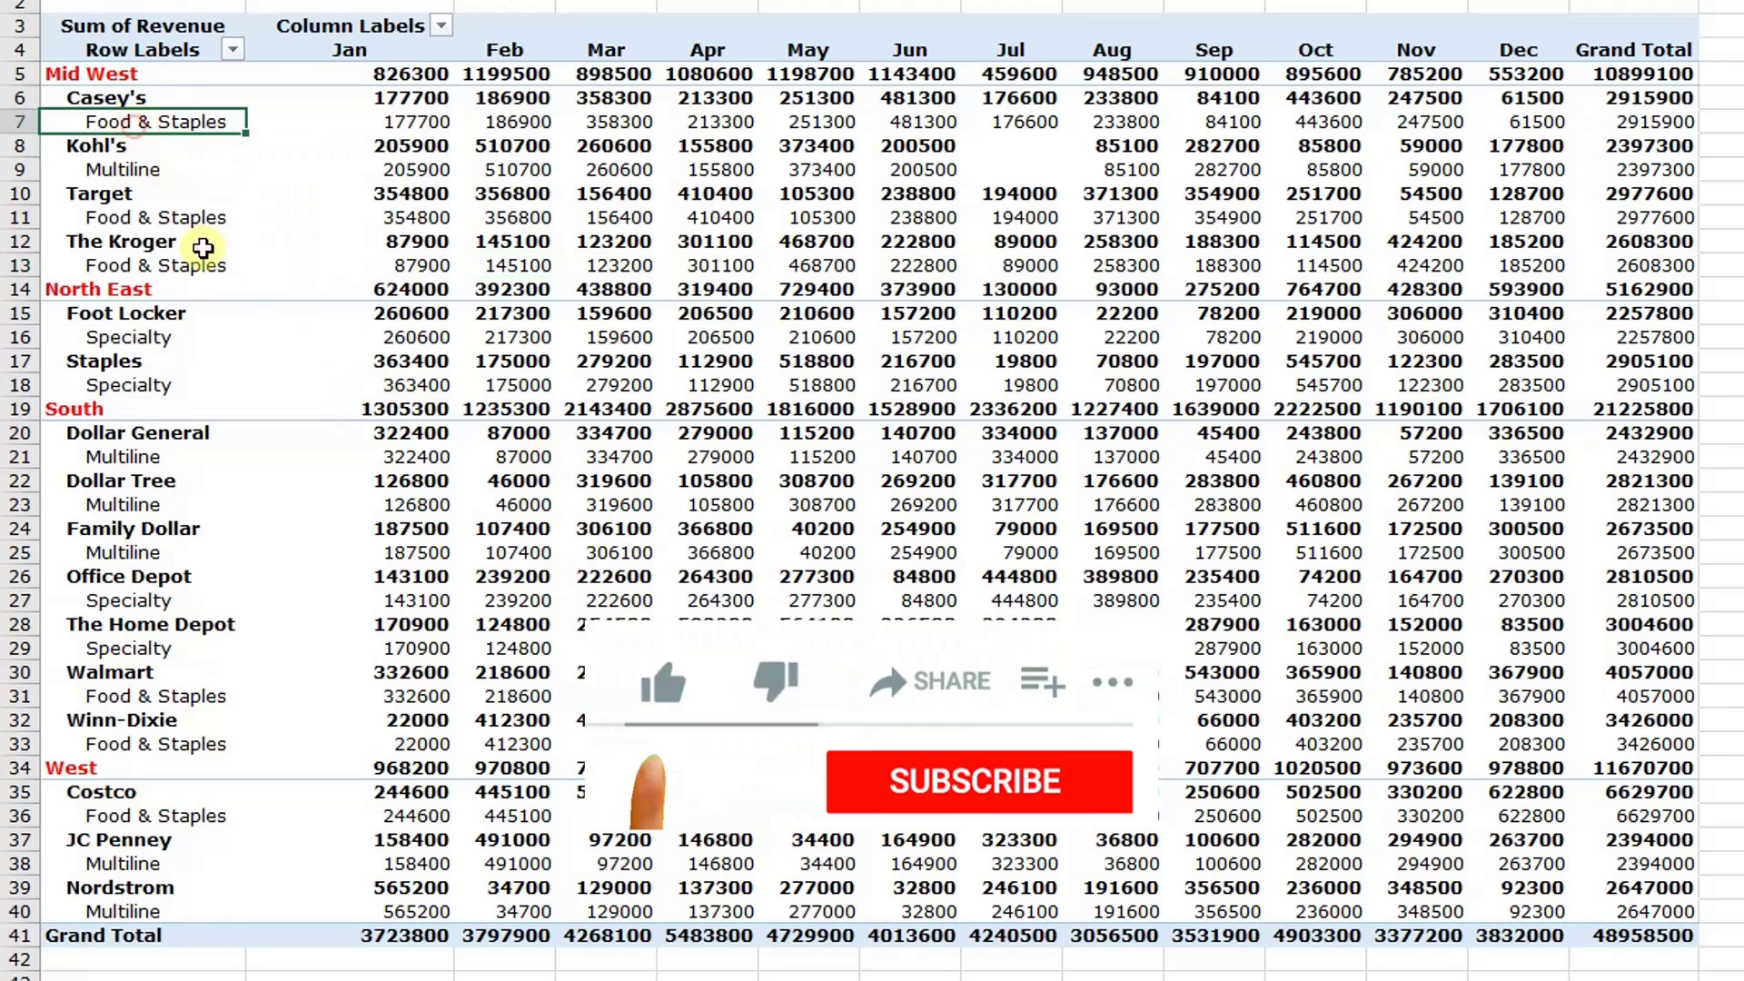
{"action": "left_click", "coordinate": [373, 266]}
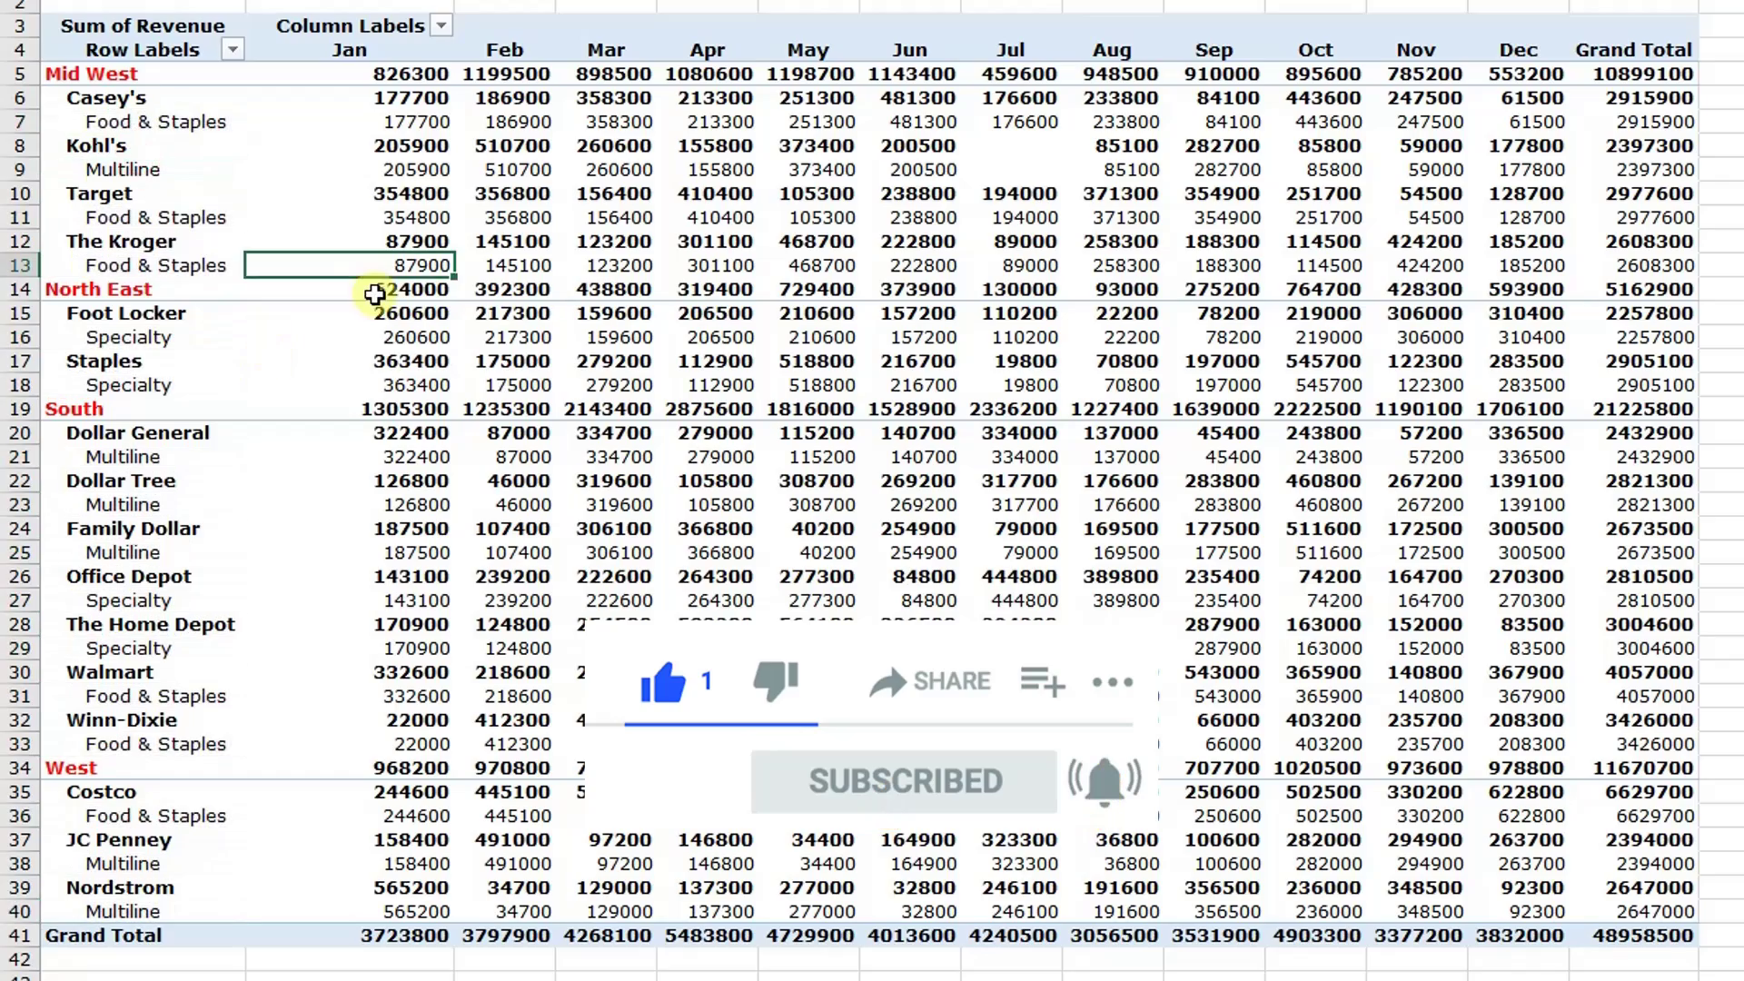
{"action": "mouse_move", "coordinate": [374, 295]}
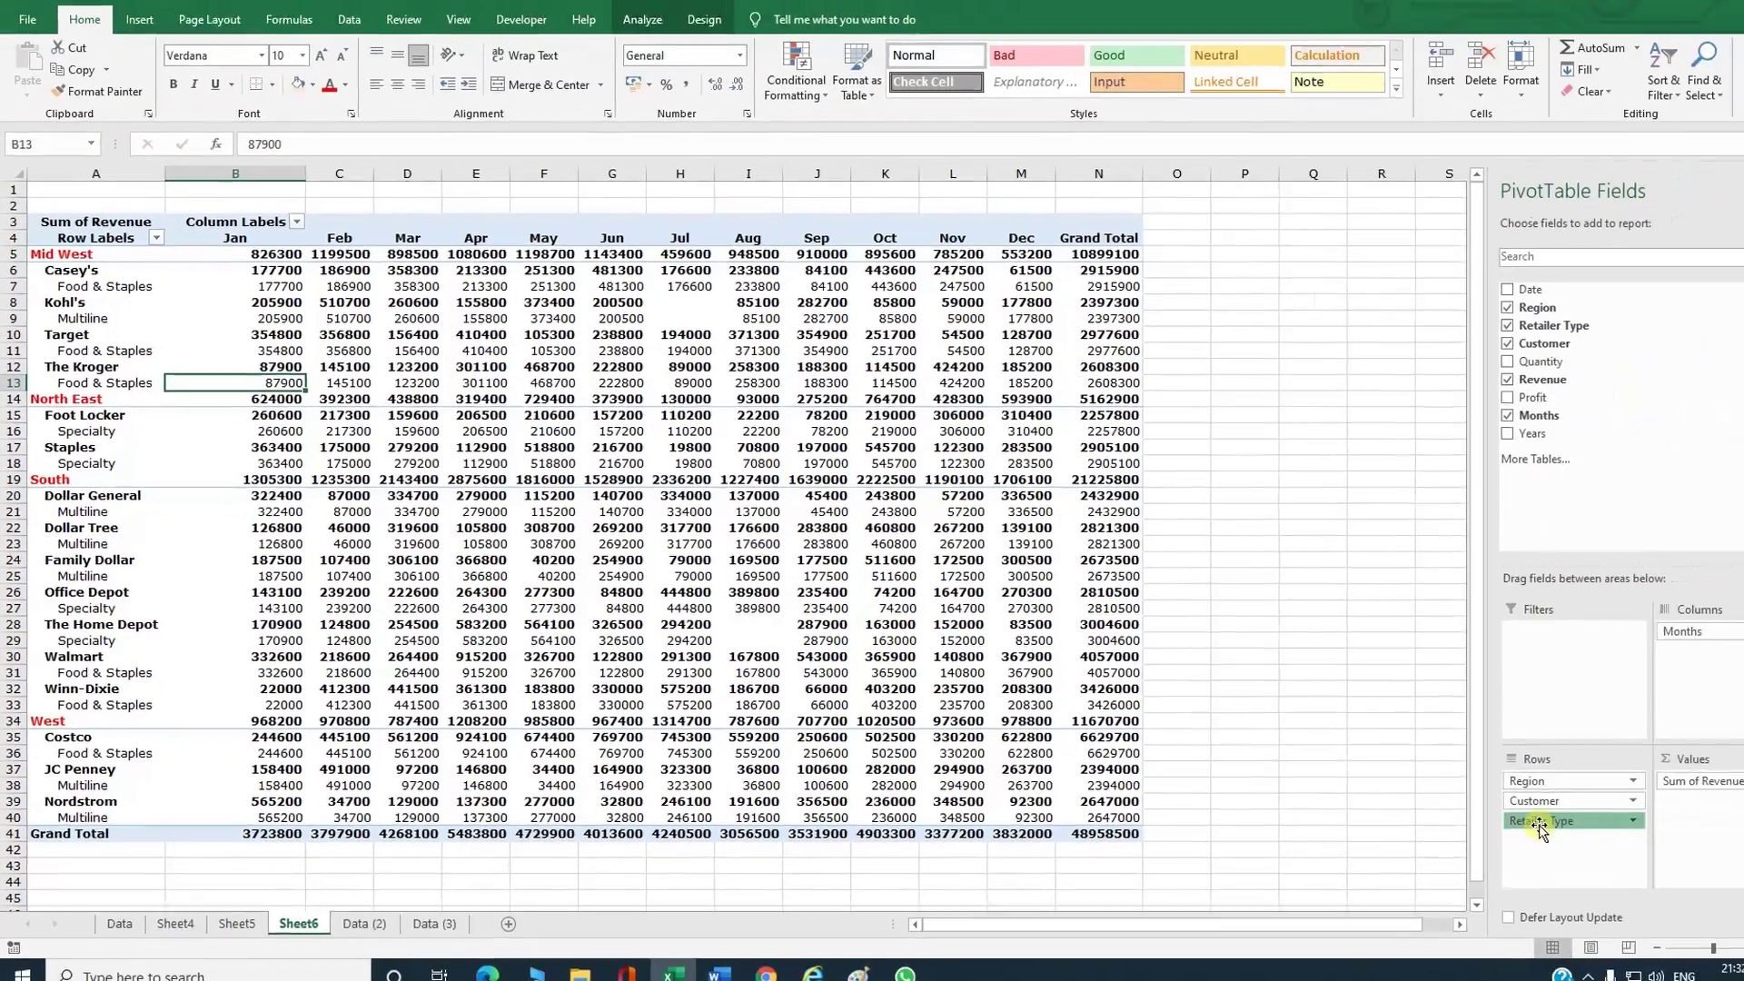
{"action": "left_click", "coordinate": [1504, 813]}
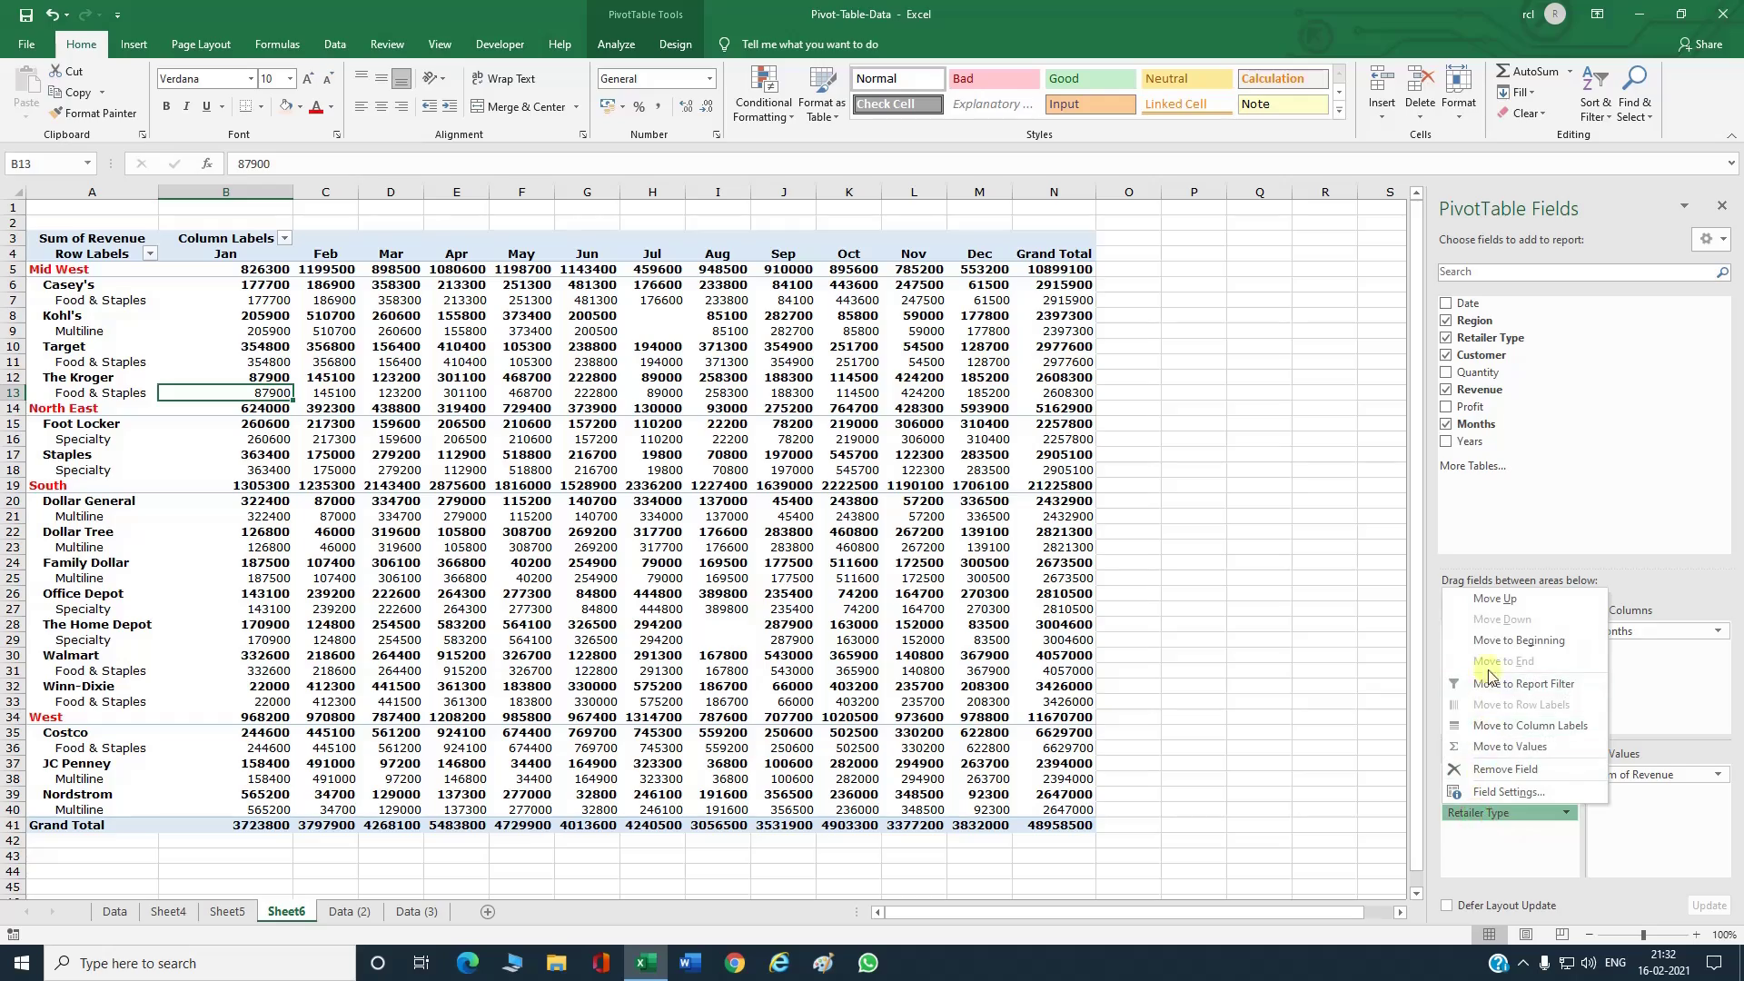
{"action": "left_click", "coordinate": [1495, 599]}
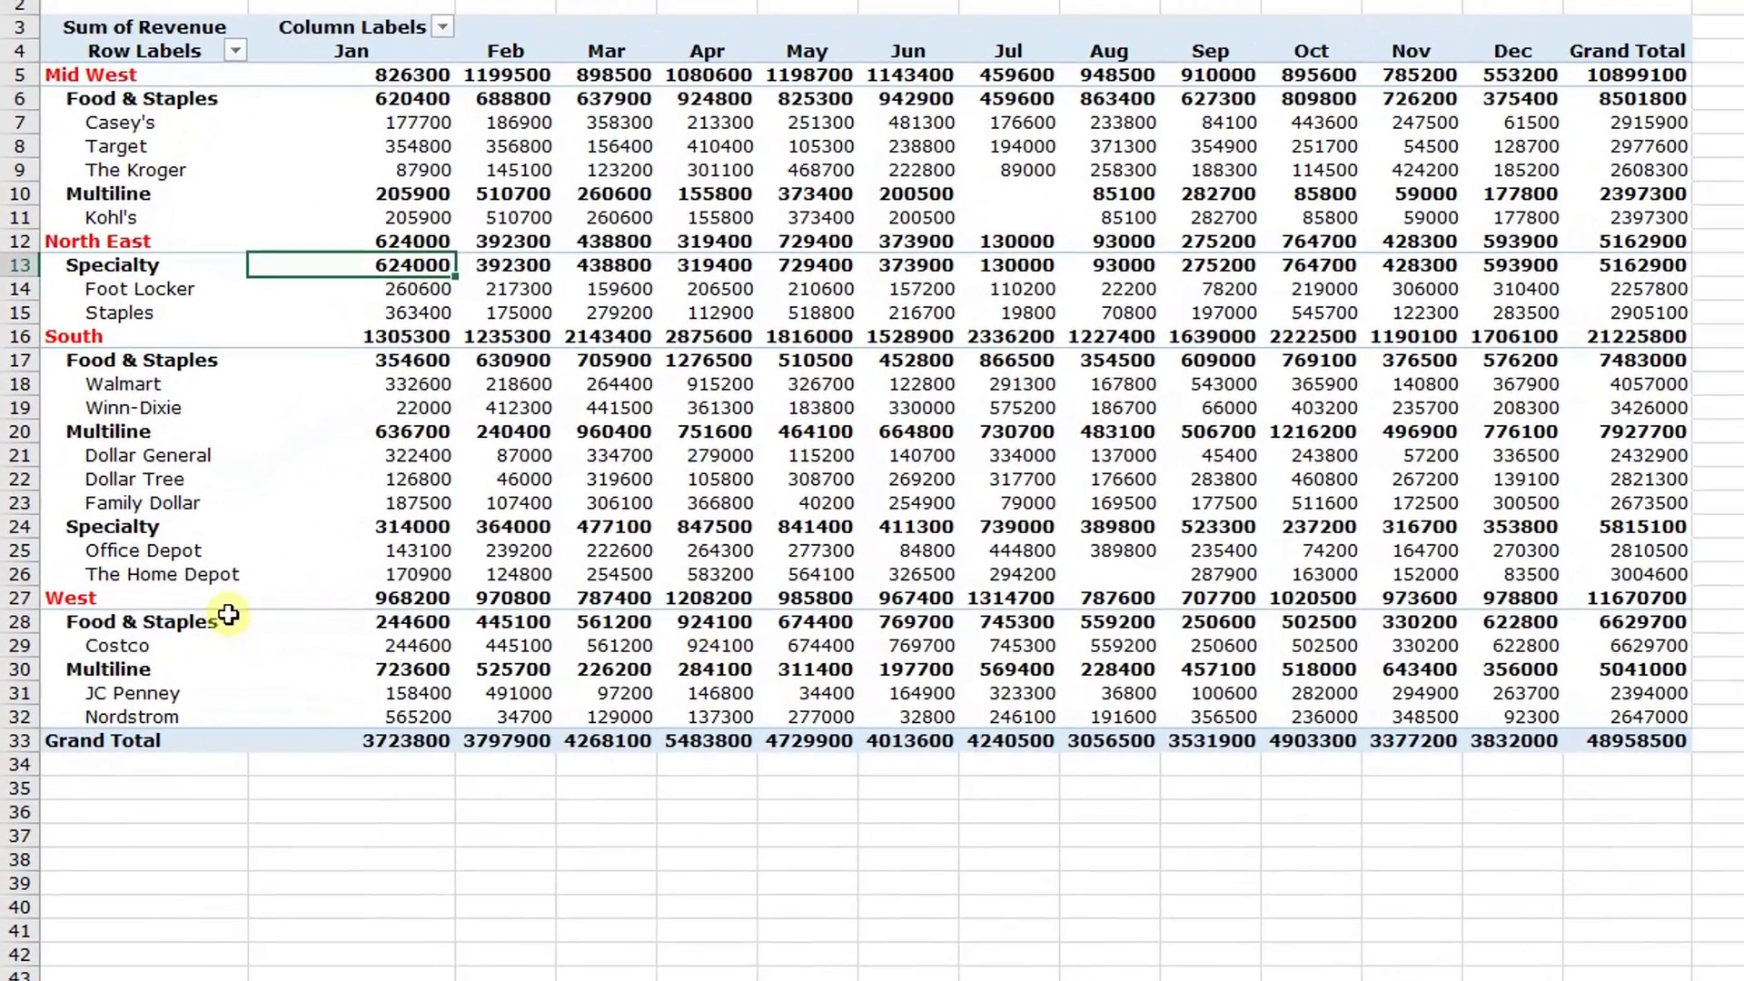
{"action": "left_click", "coordinate": [31, 75]}
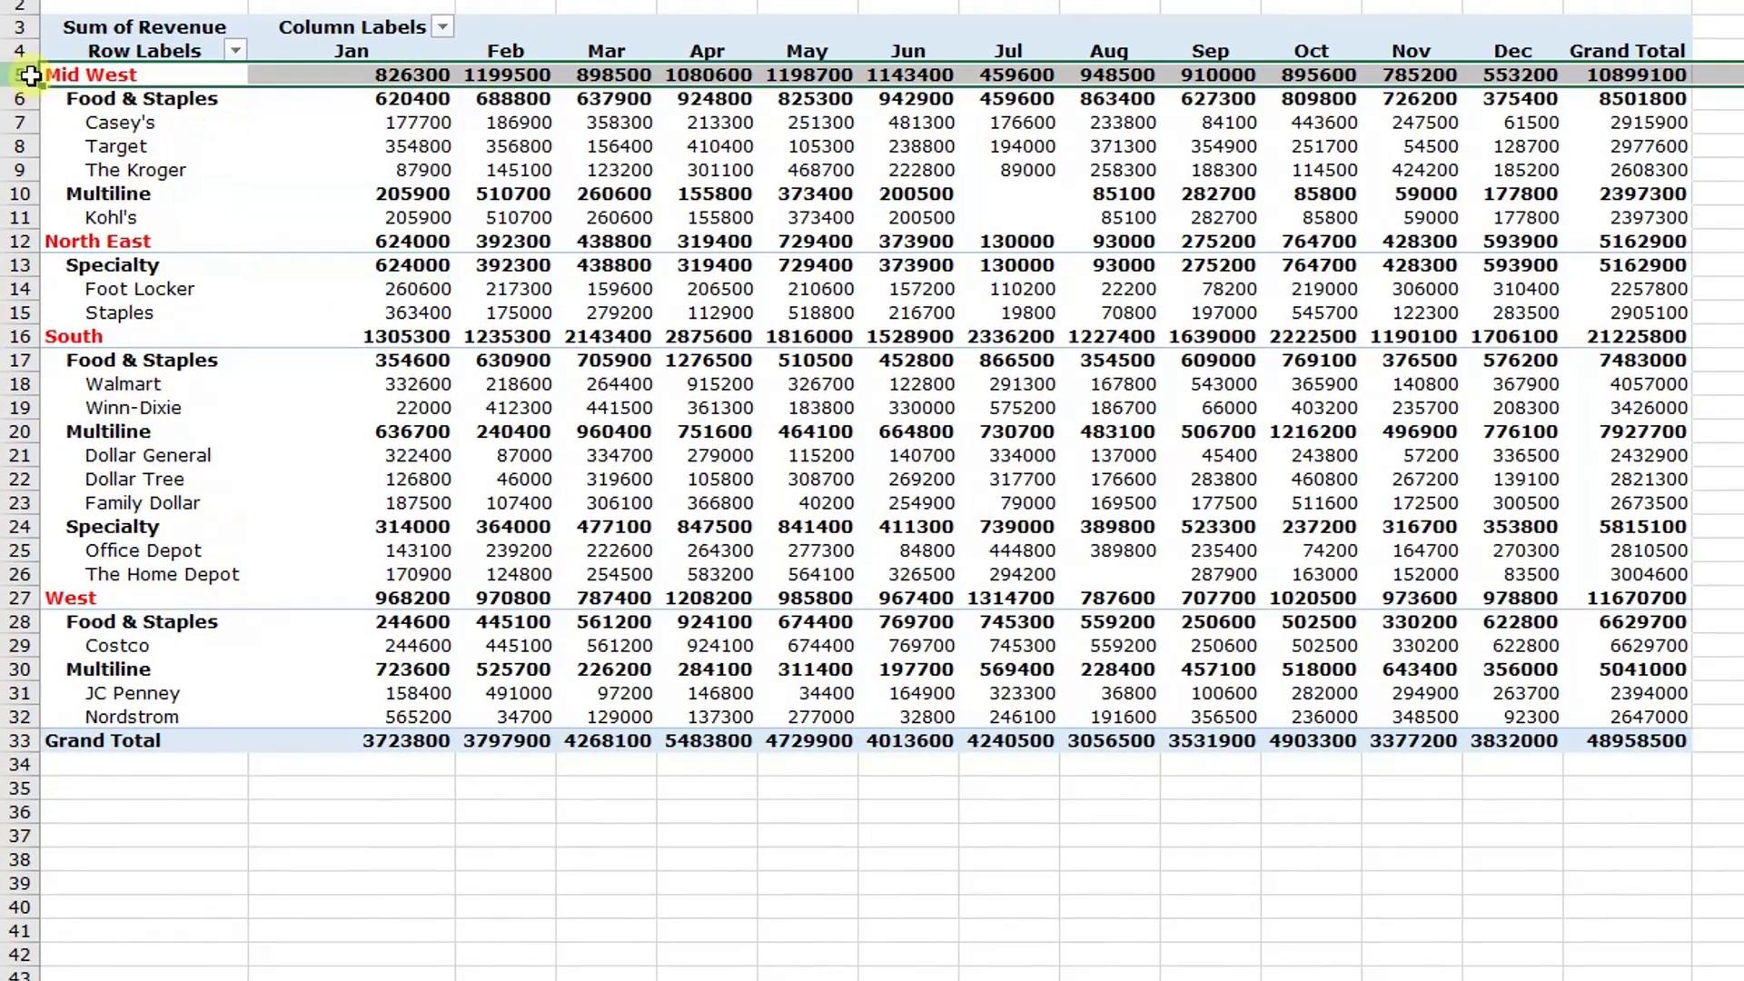
{"action": "left_click", "coordinate": [27, 100]}
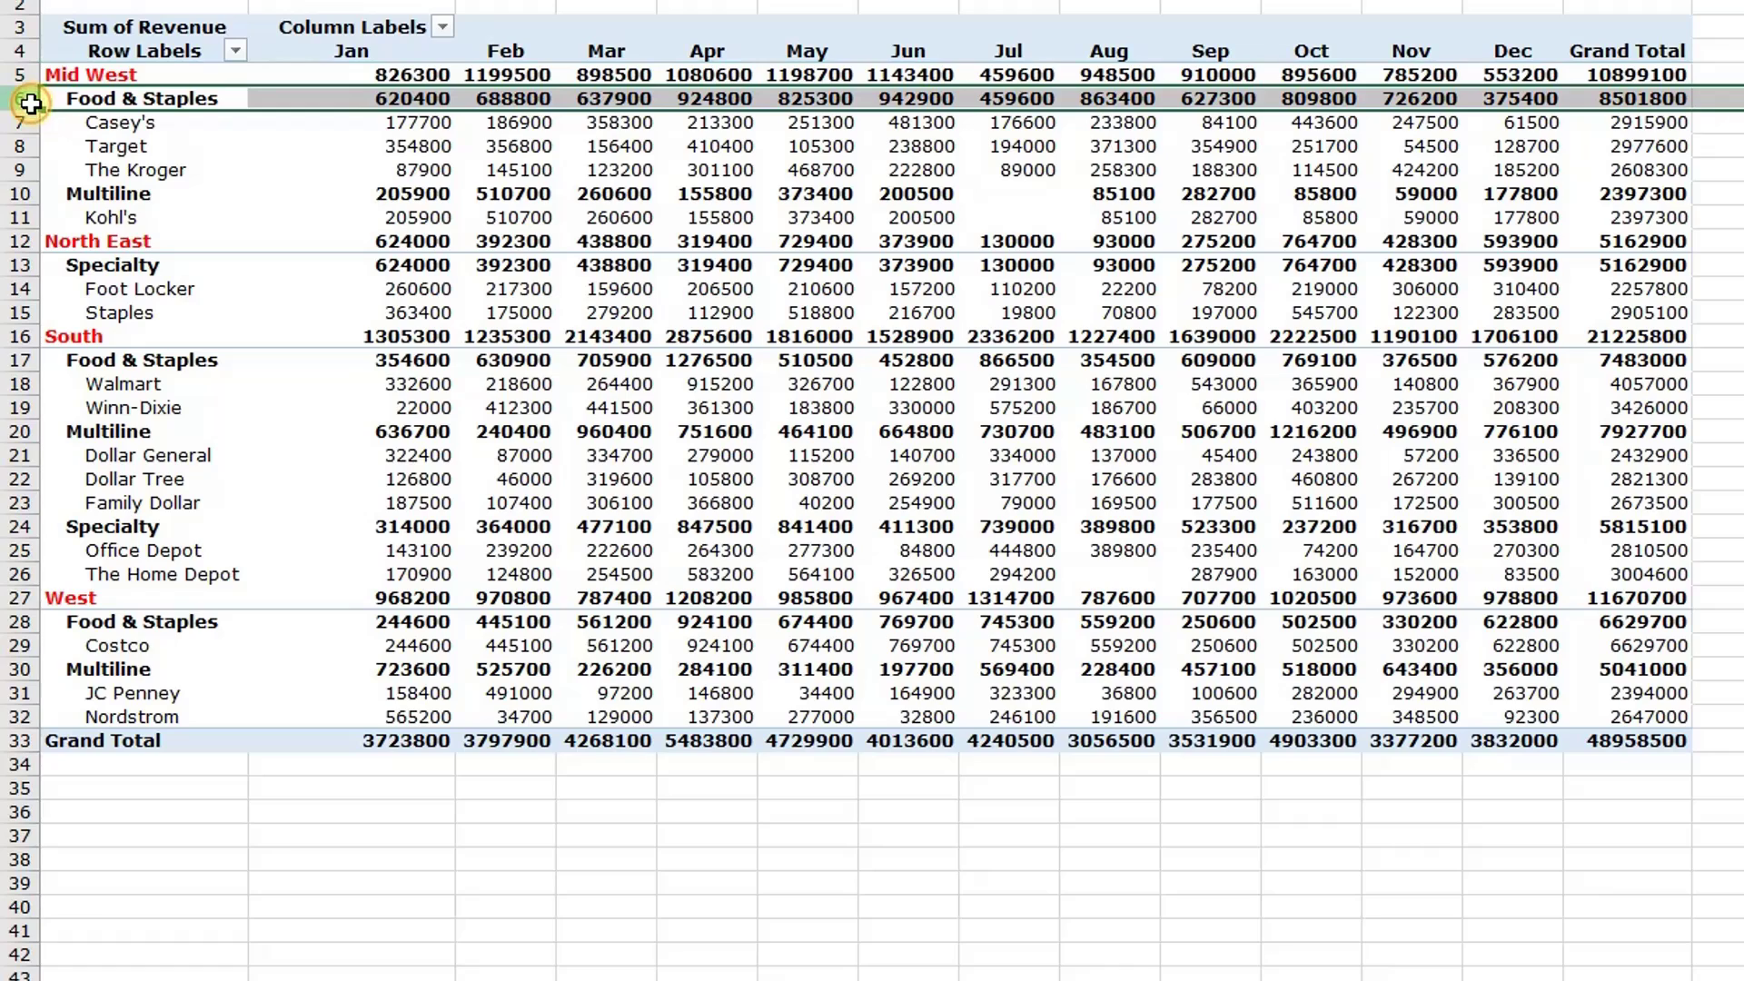
{"action": "left_click", "coordinate": [93, 125]}
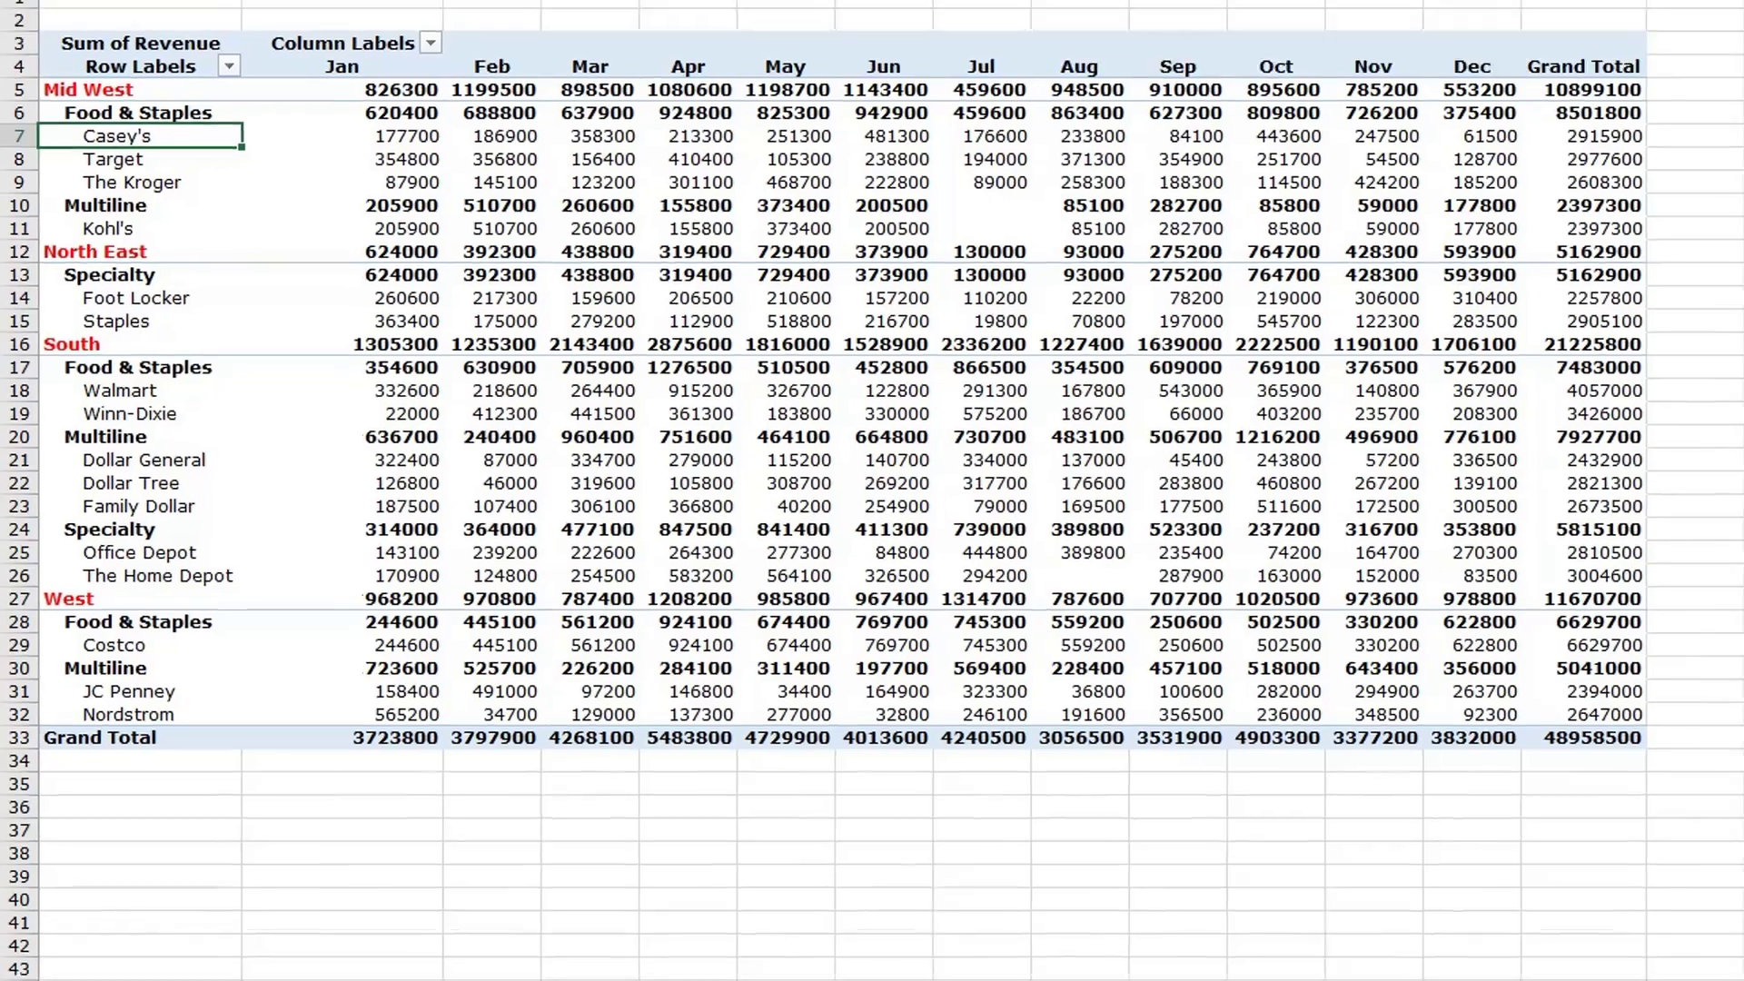
Step: Add Profit to the PivotTable values, hide the field list to view the wider table, and show the list again
{"action": "left_click_drag", "start_coordinate": [1605, 385], "coordinate": [1624, 811]}
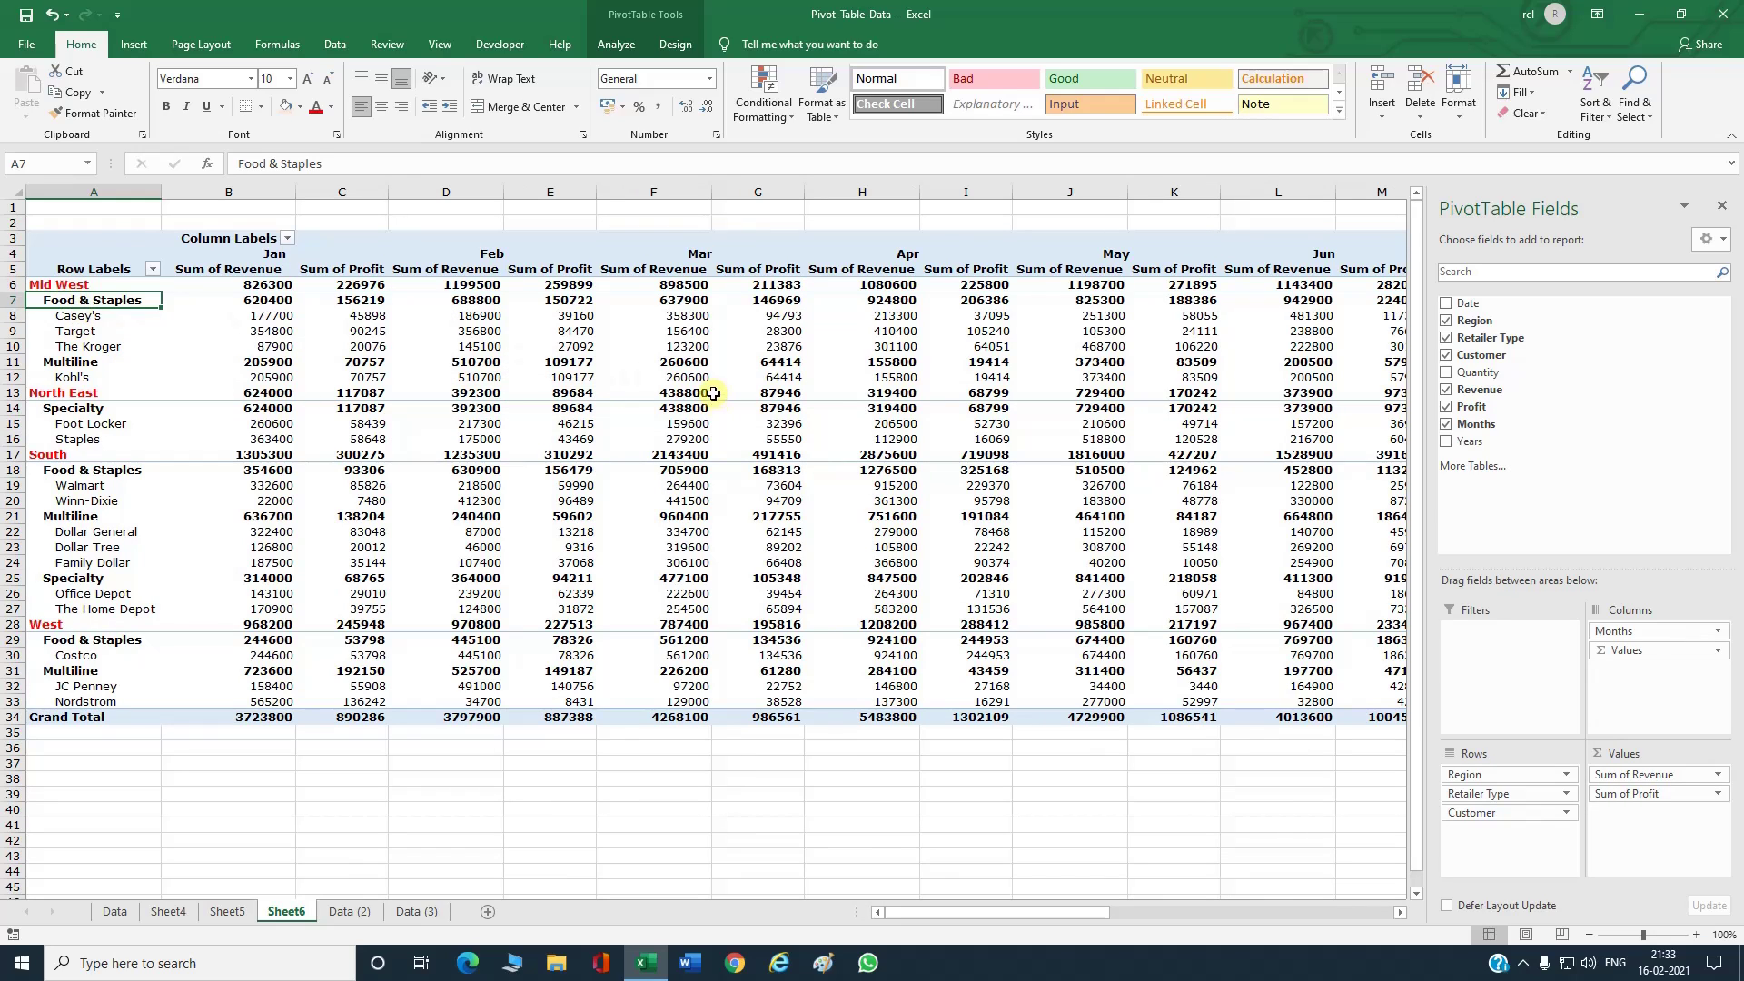
{"action": "left_click", "coordinate": [1722, 205]}
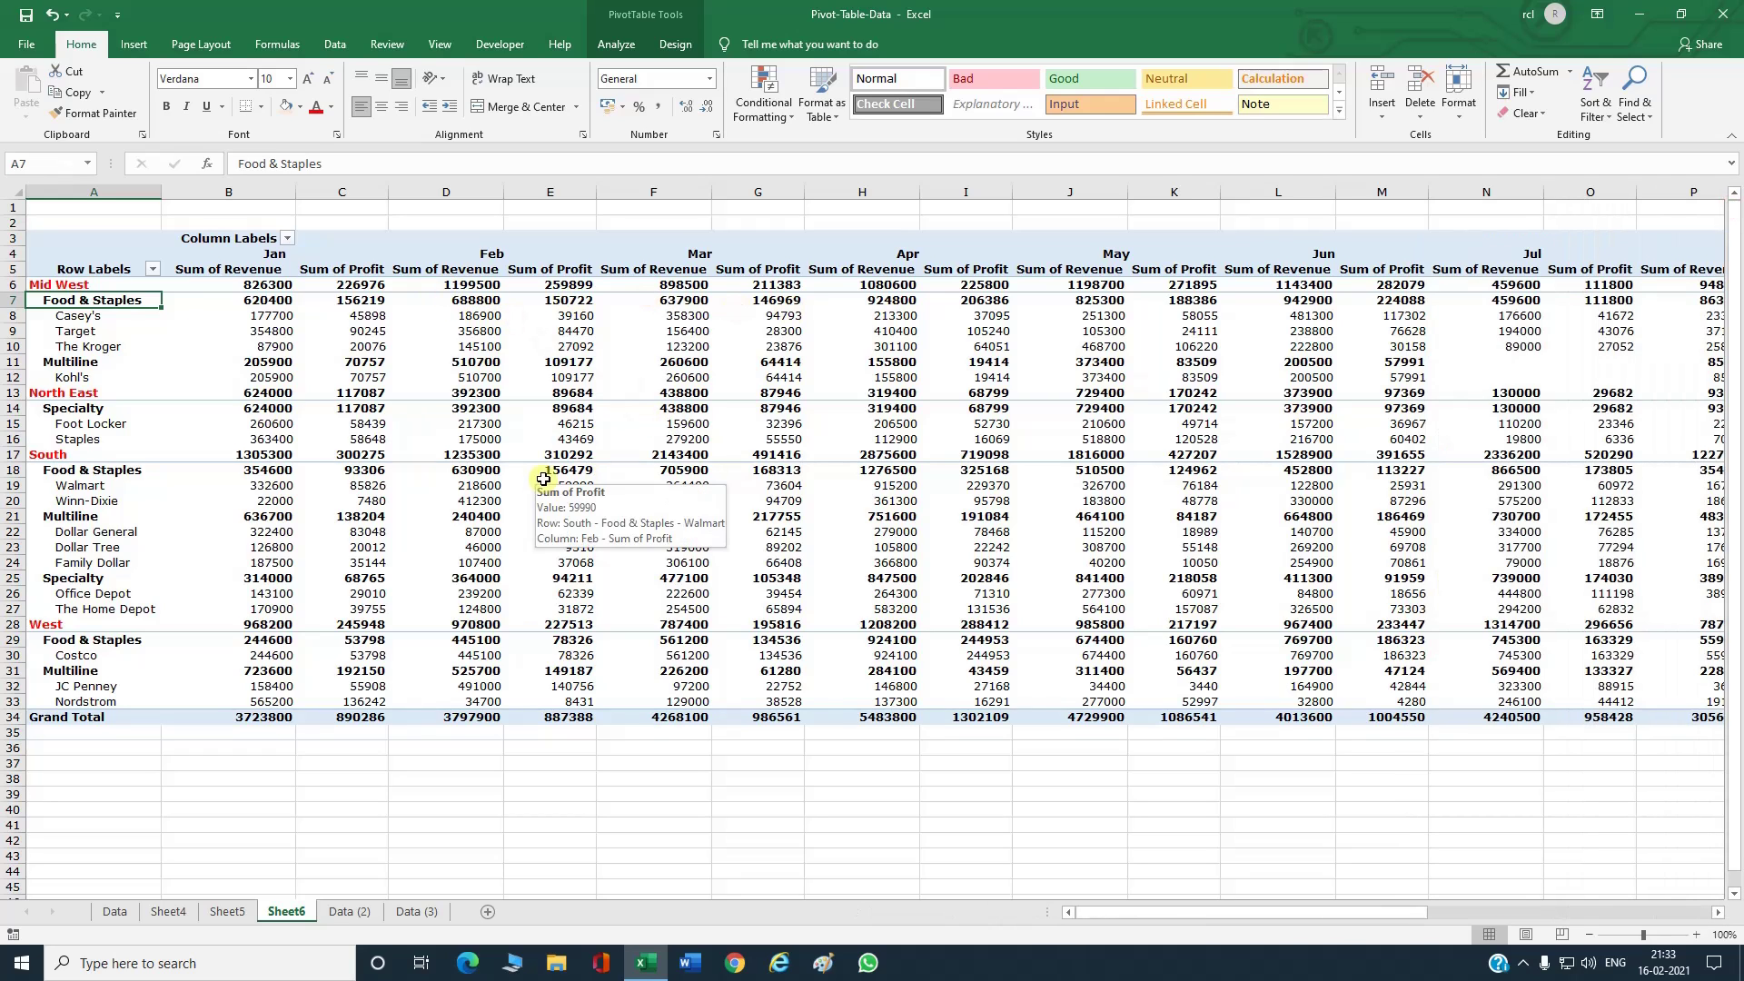
{"action": "scroll", "coordinate": [543, 479], "scroll_direction": "down", "scroll_amount": 1}
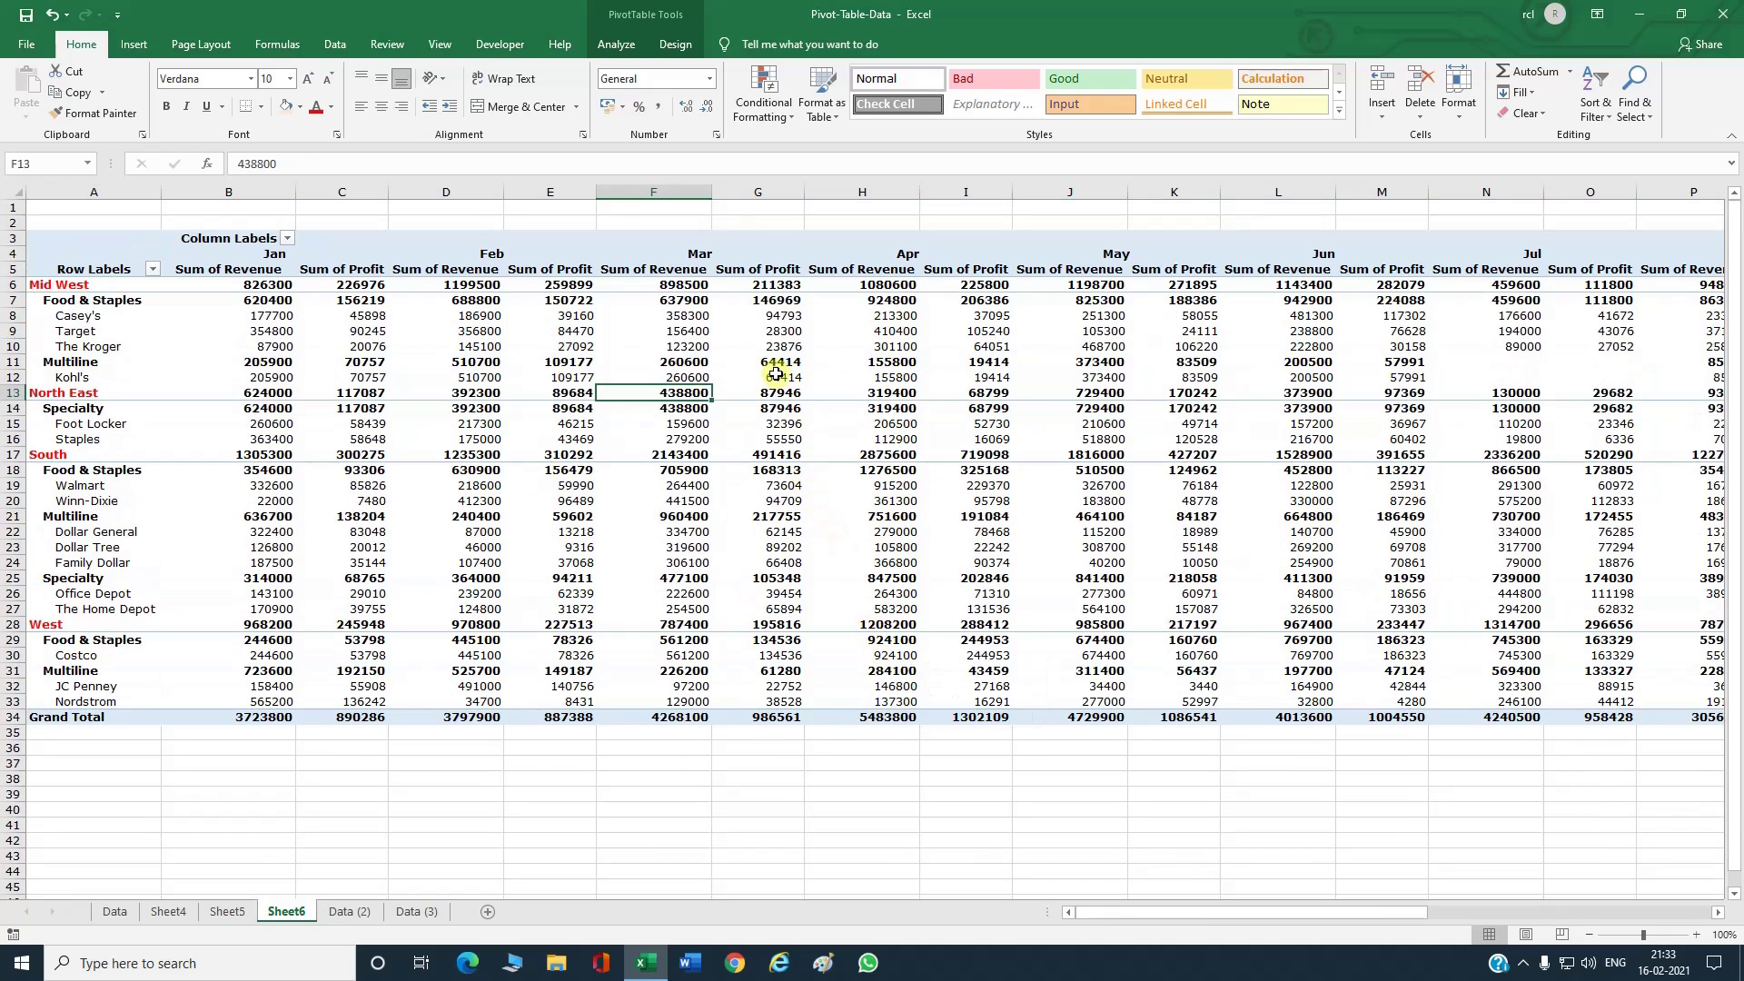
{"action": "right_click", "coordinate": [715, 304]}
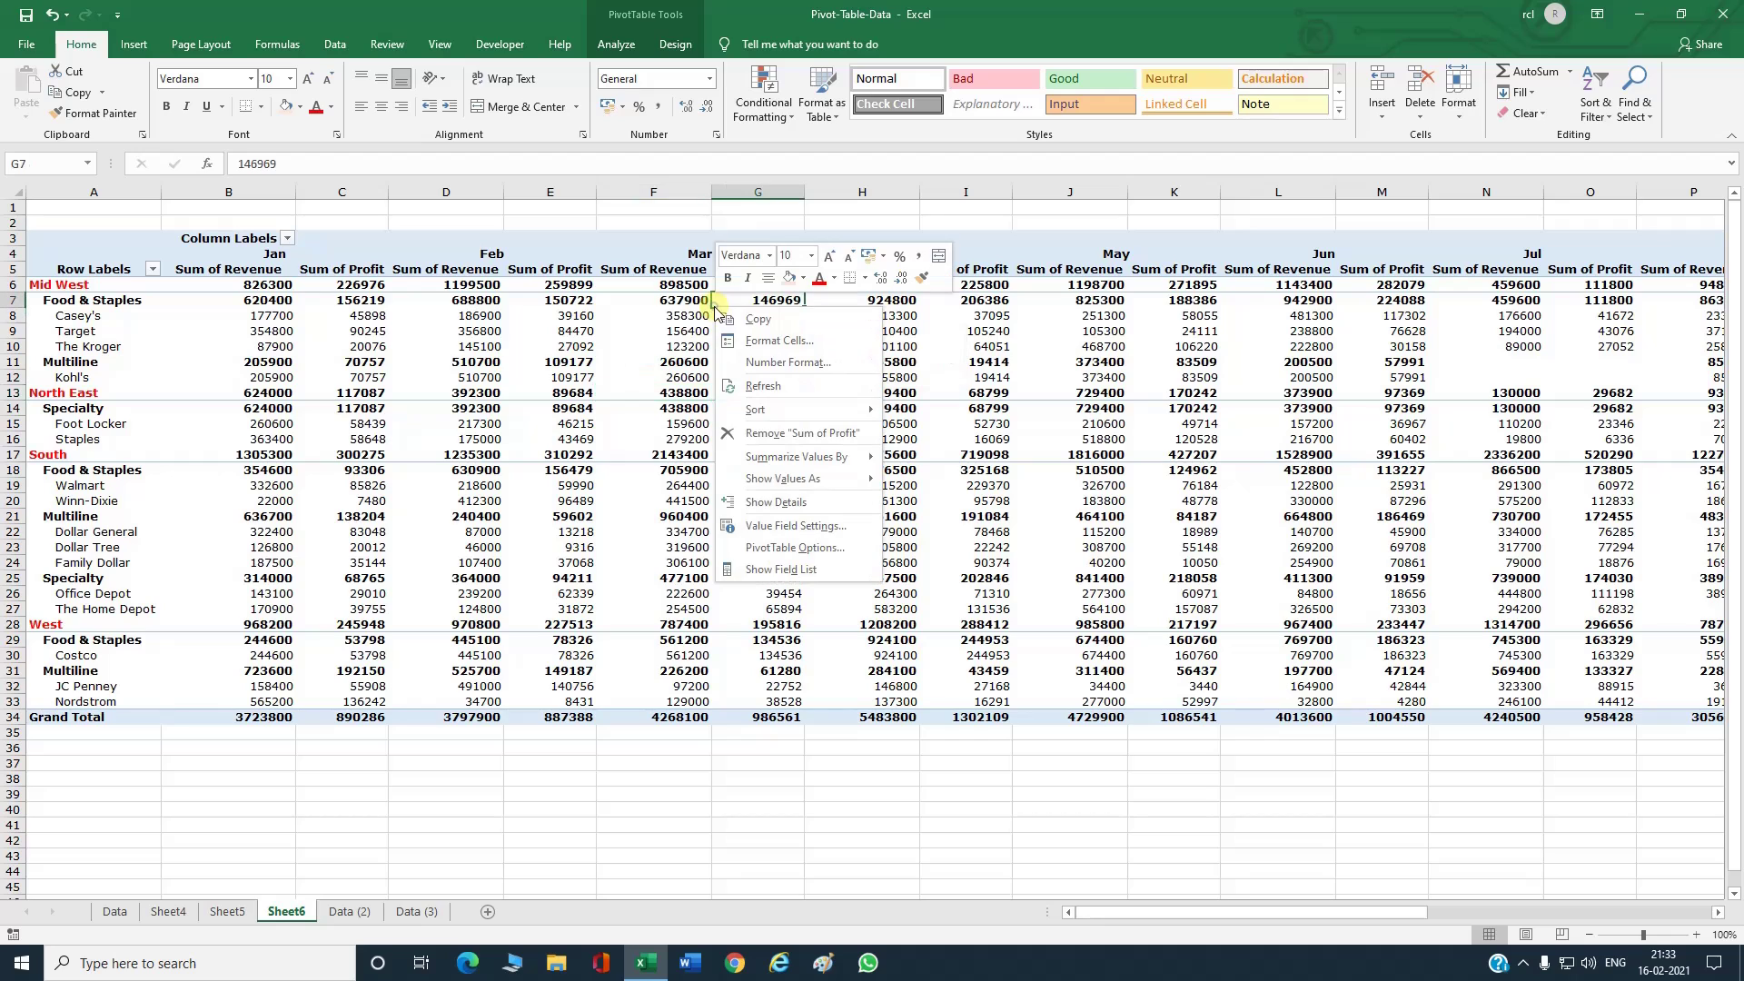
{"action": "left_click", "coordinate": [774, 572]}
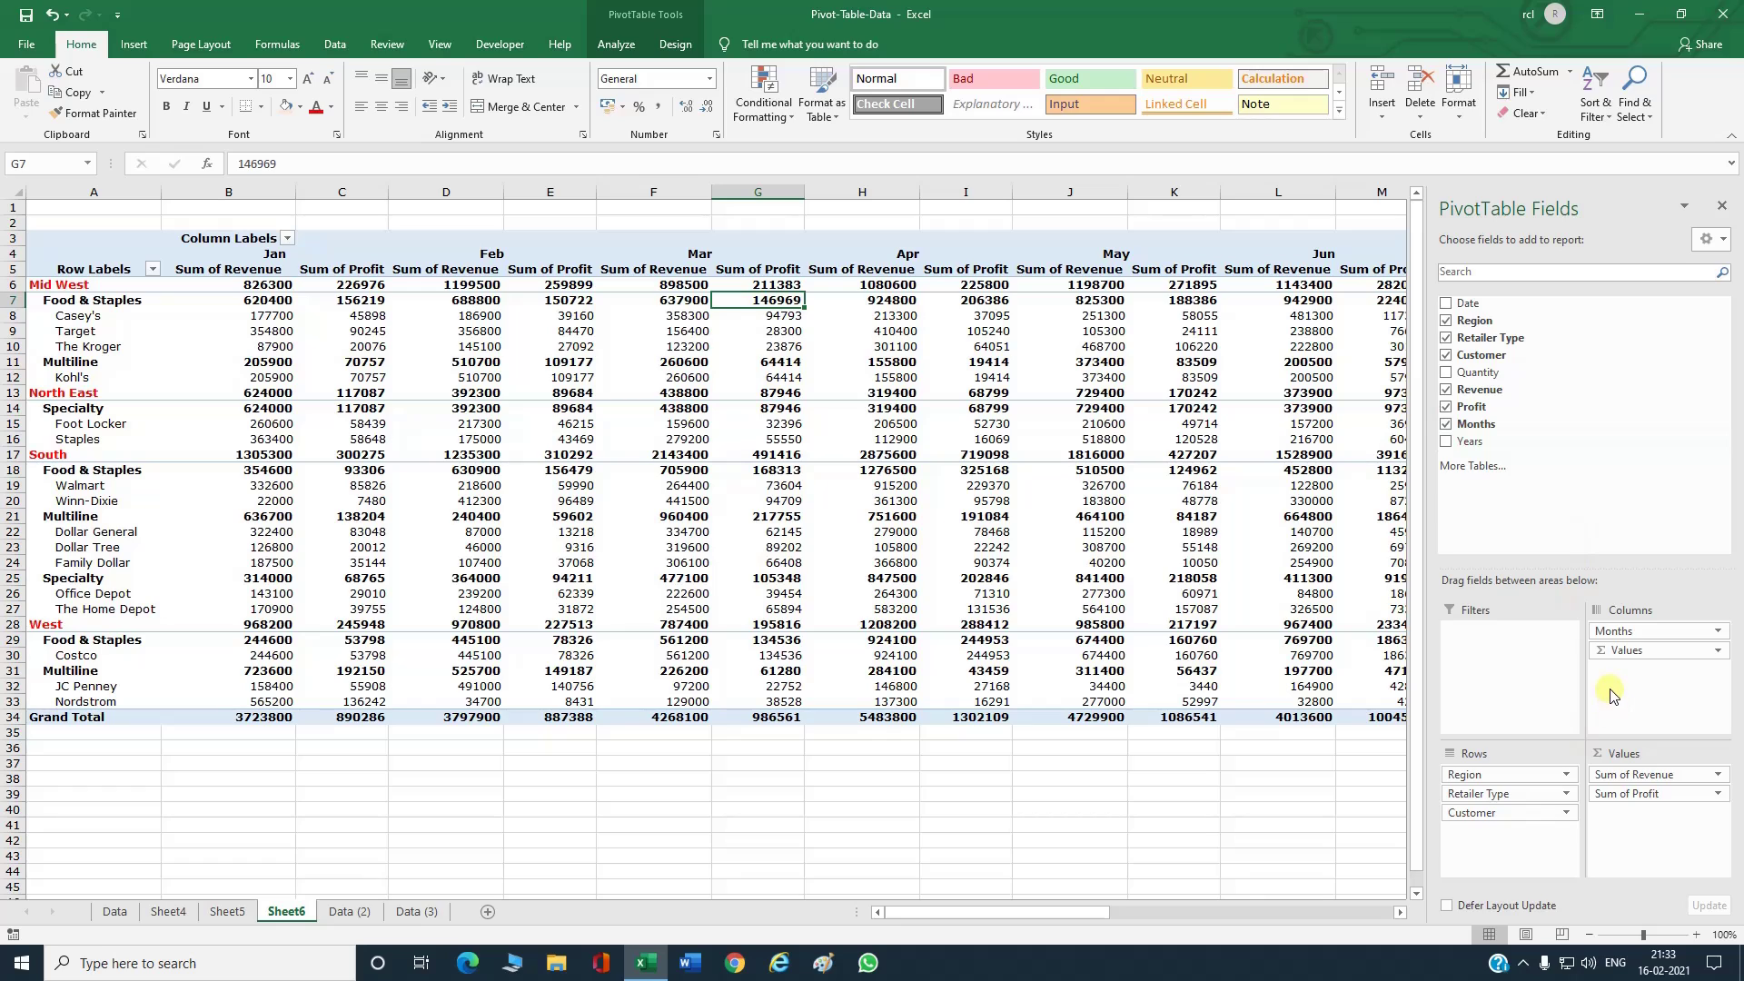
Step: Remove the Customer and Retailer Type fields from the PivotTable rows, keeping only Region
{"action": "left_click", "coordinate": [1502, 813]}
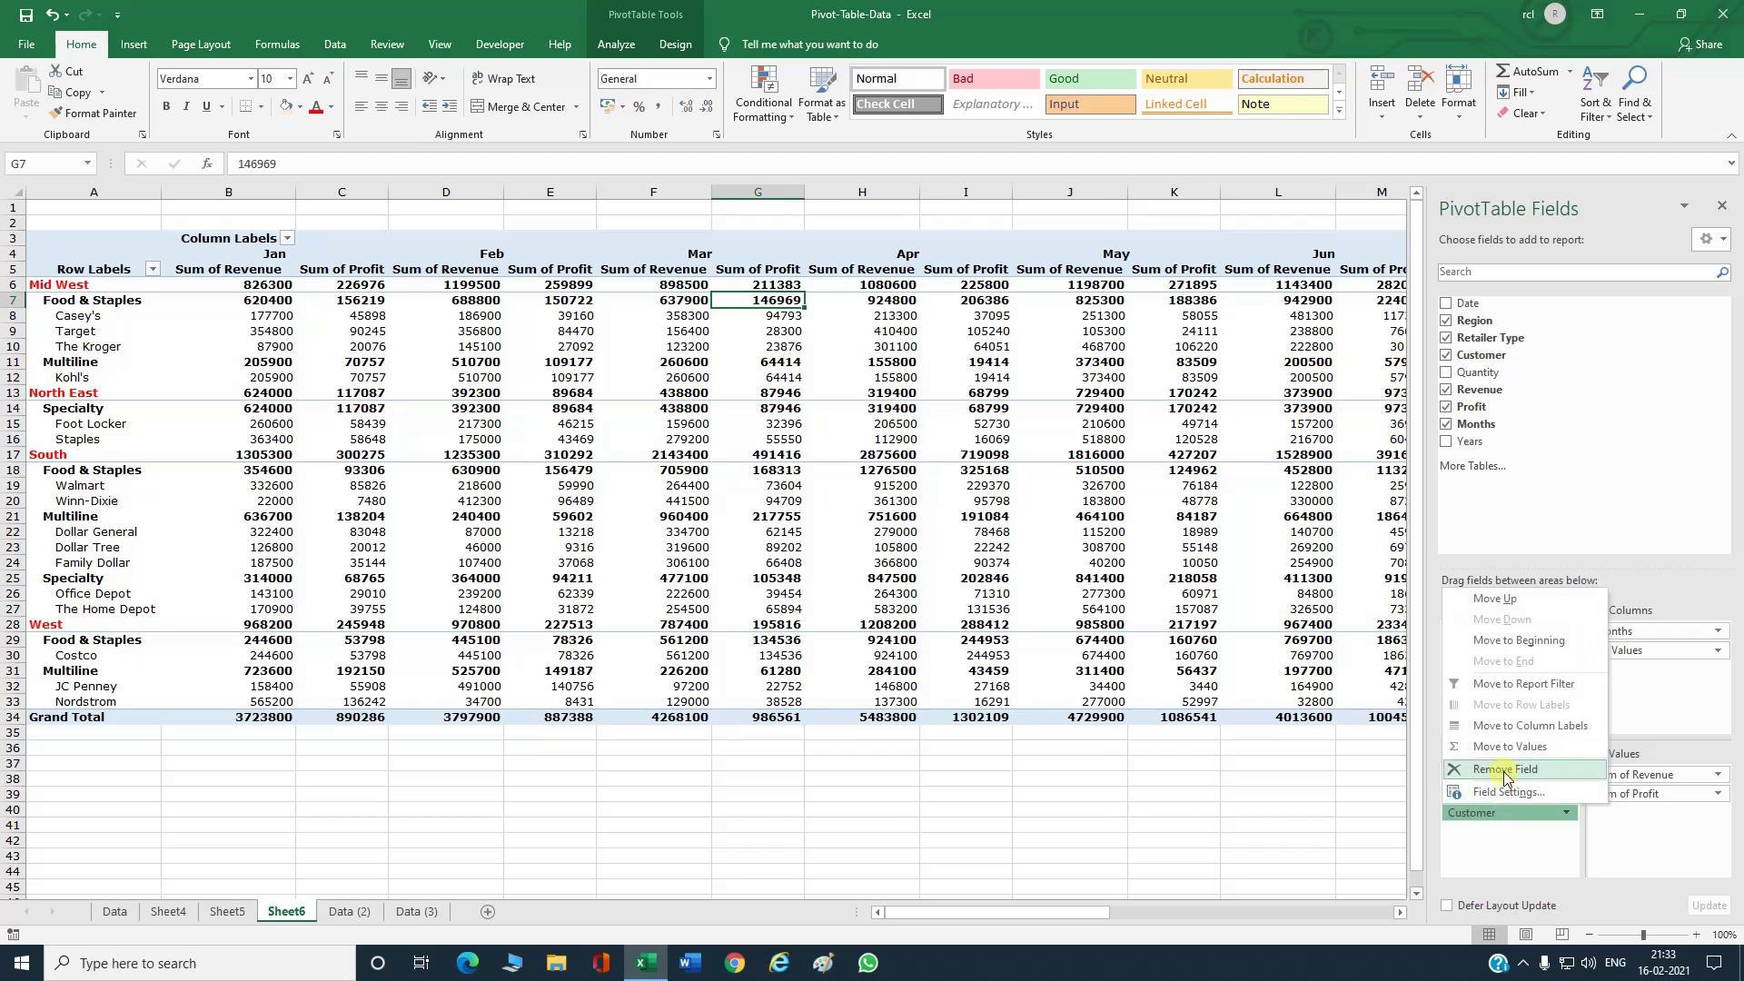
{"action": "left_click", "coordinate": [1499, 769]}
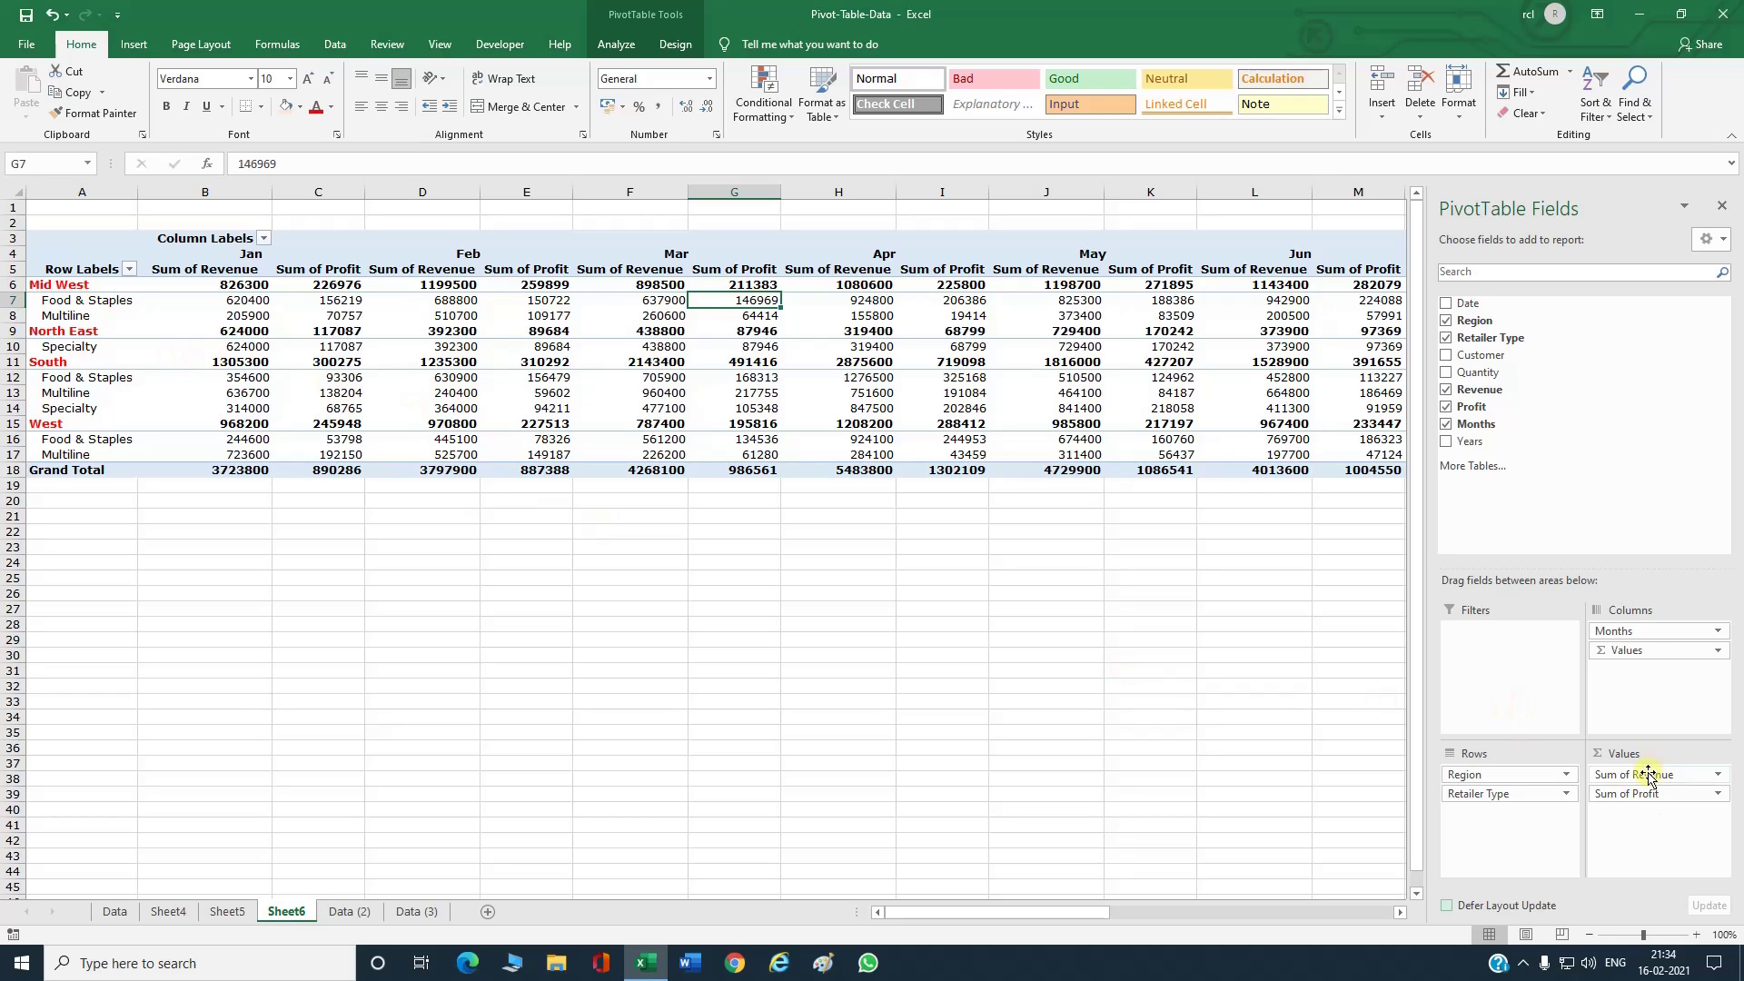
{"action": "left_click", "coordinate": [1517, 796]}
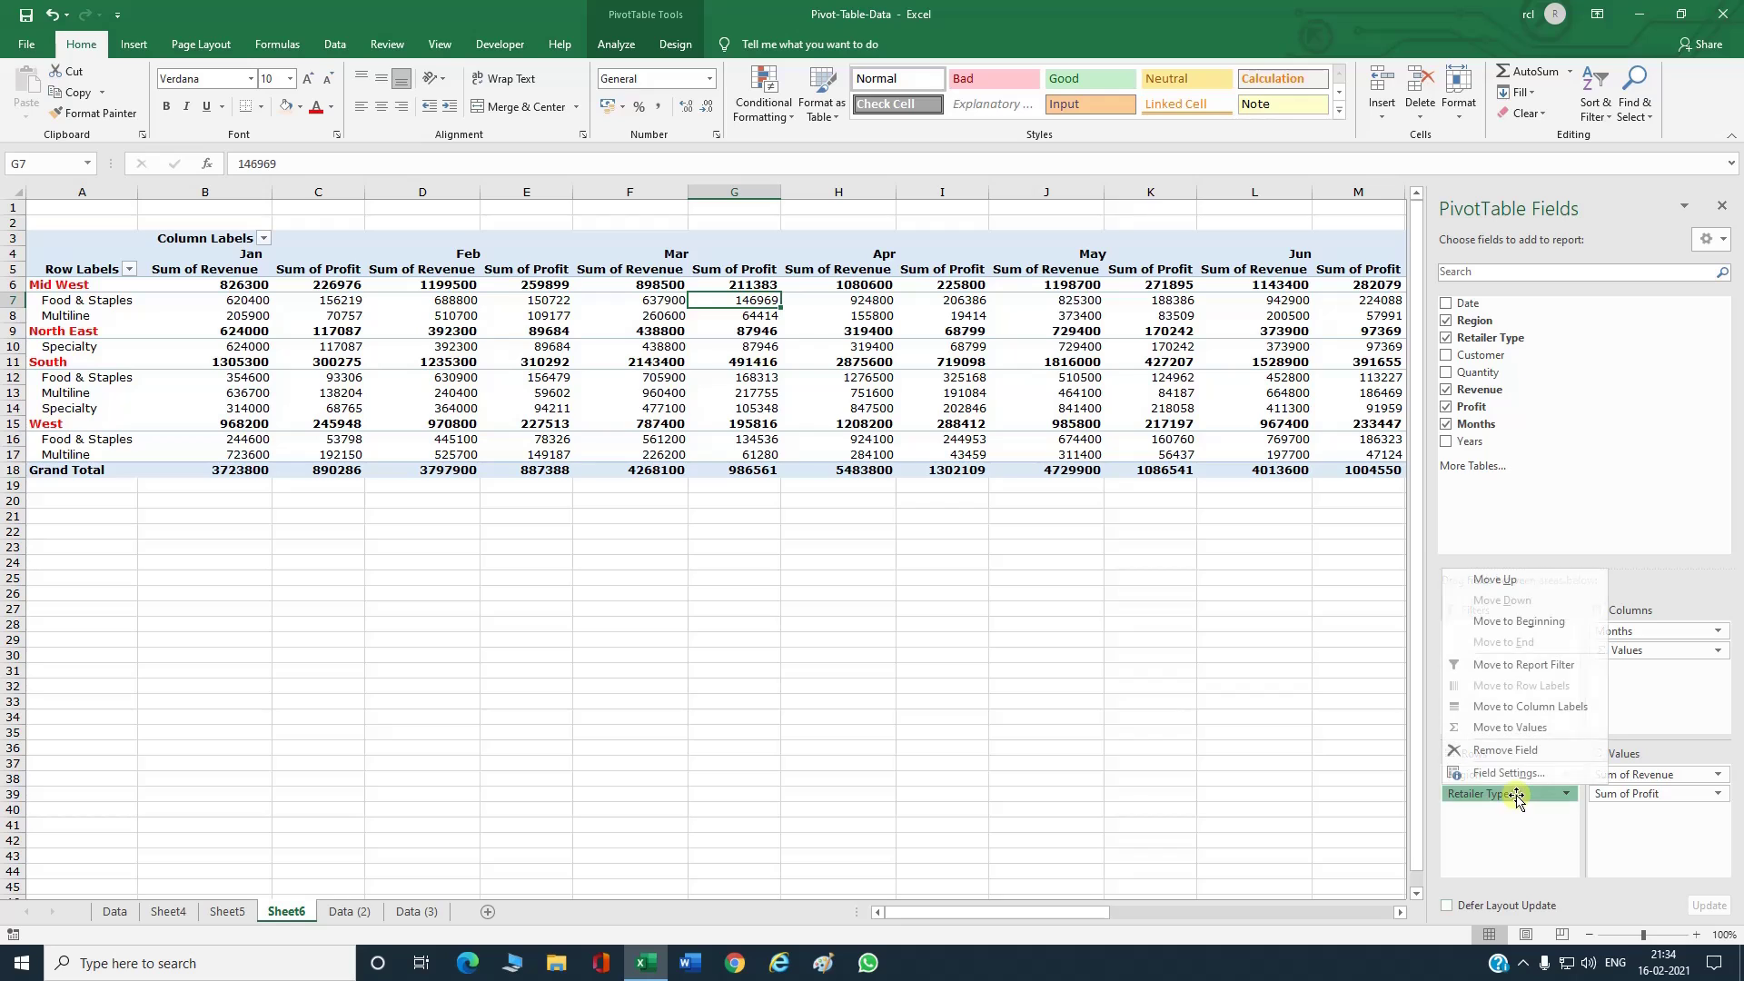
{"action": "left_click", "coordinate": [1515, 751]}
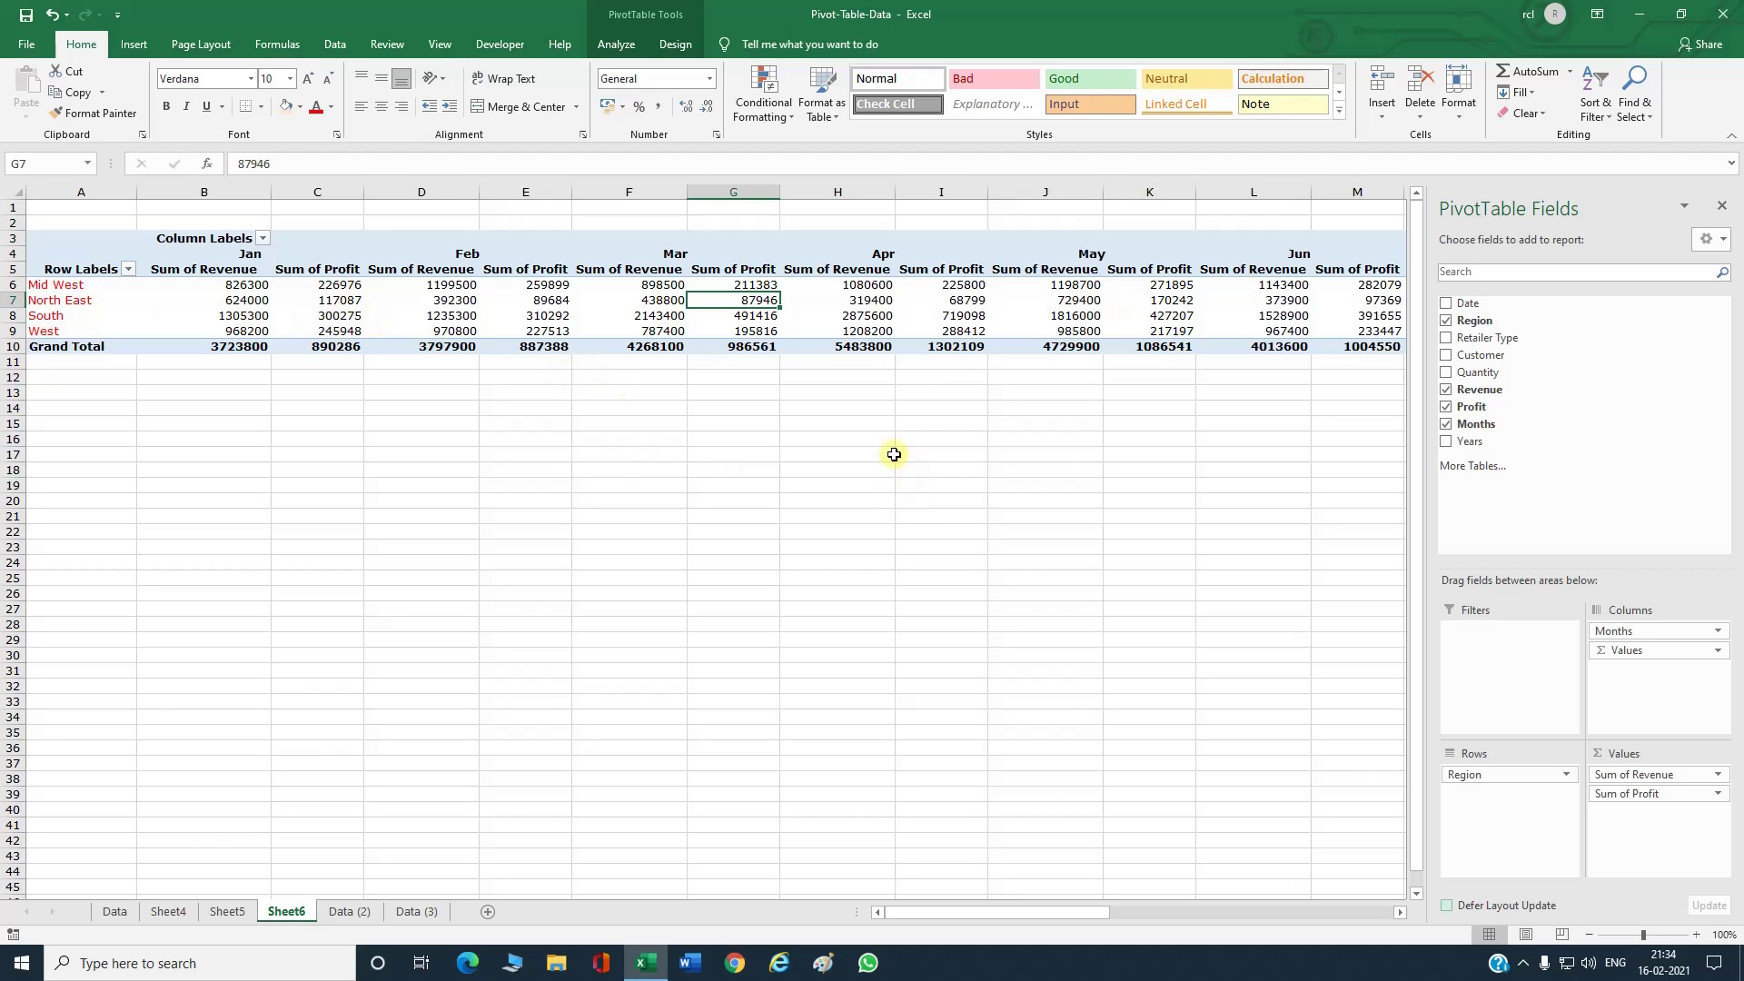
Step: Rearrange the PivotTable rows with Region nested below Retailer Type, keeping only Sum of Revenue in the values
{"action": "left_click_drag", "start_coordinate": [1487, 338], "coordinate": [1535, 800]}
{"action": "left_click", "coordinate": [1508, 774]}
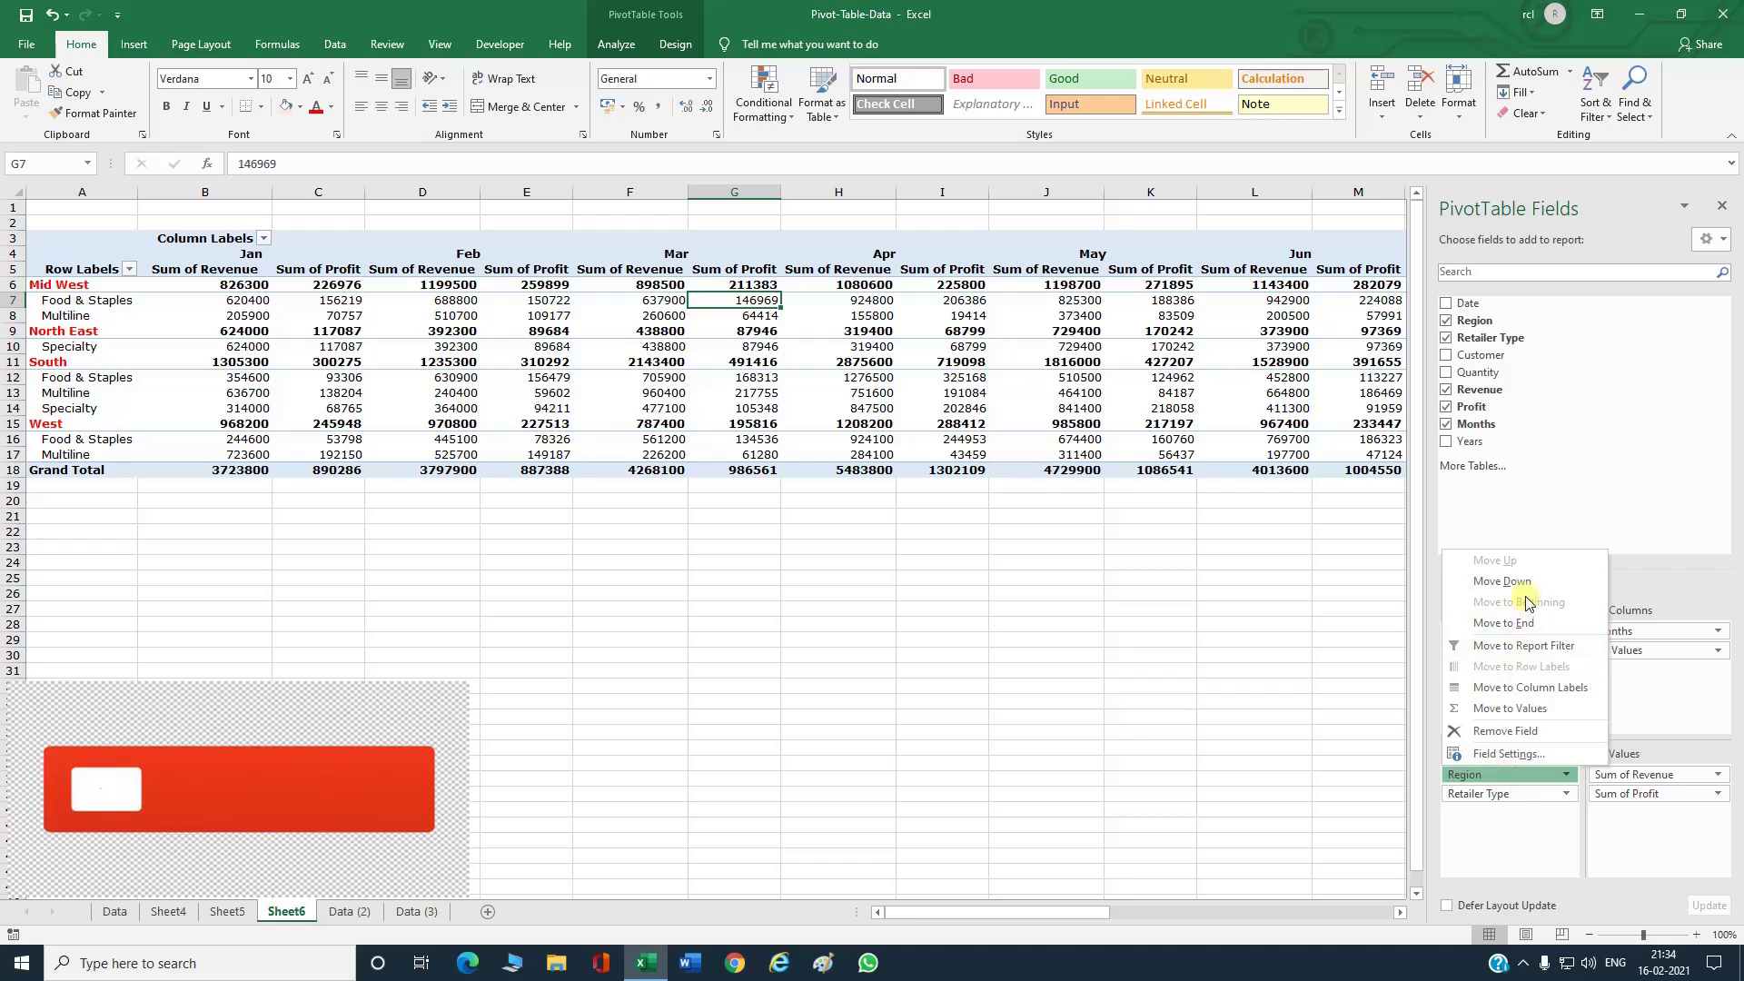
{"action": "left_click", "coordinate": [1533, 729]}
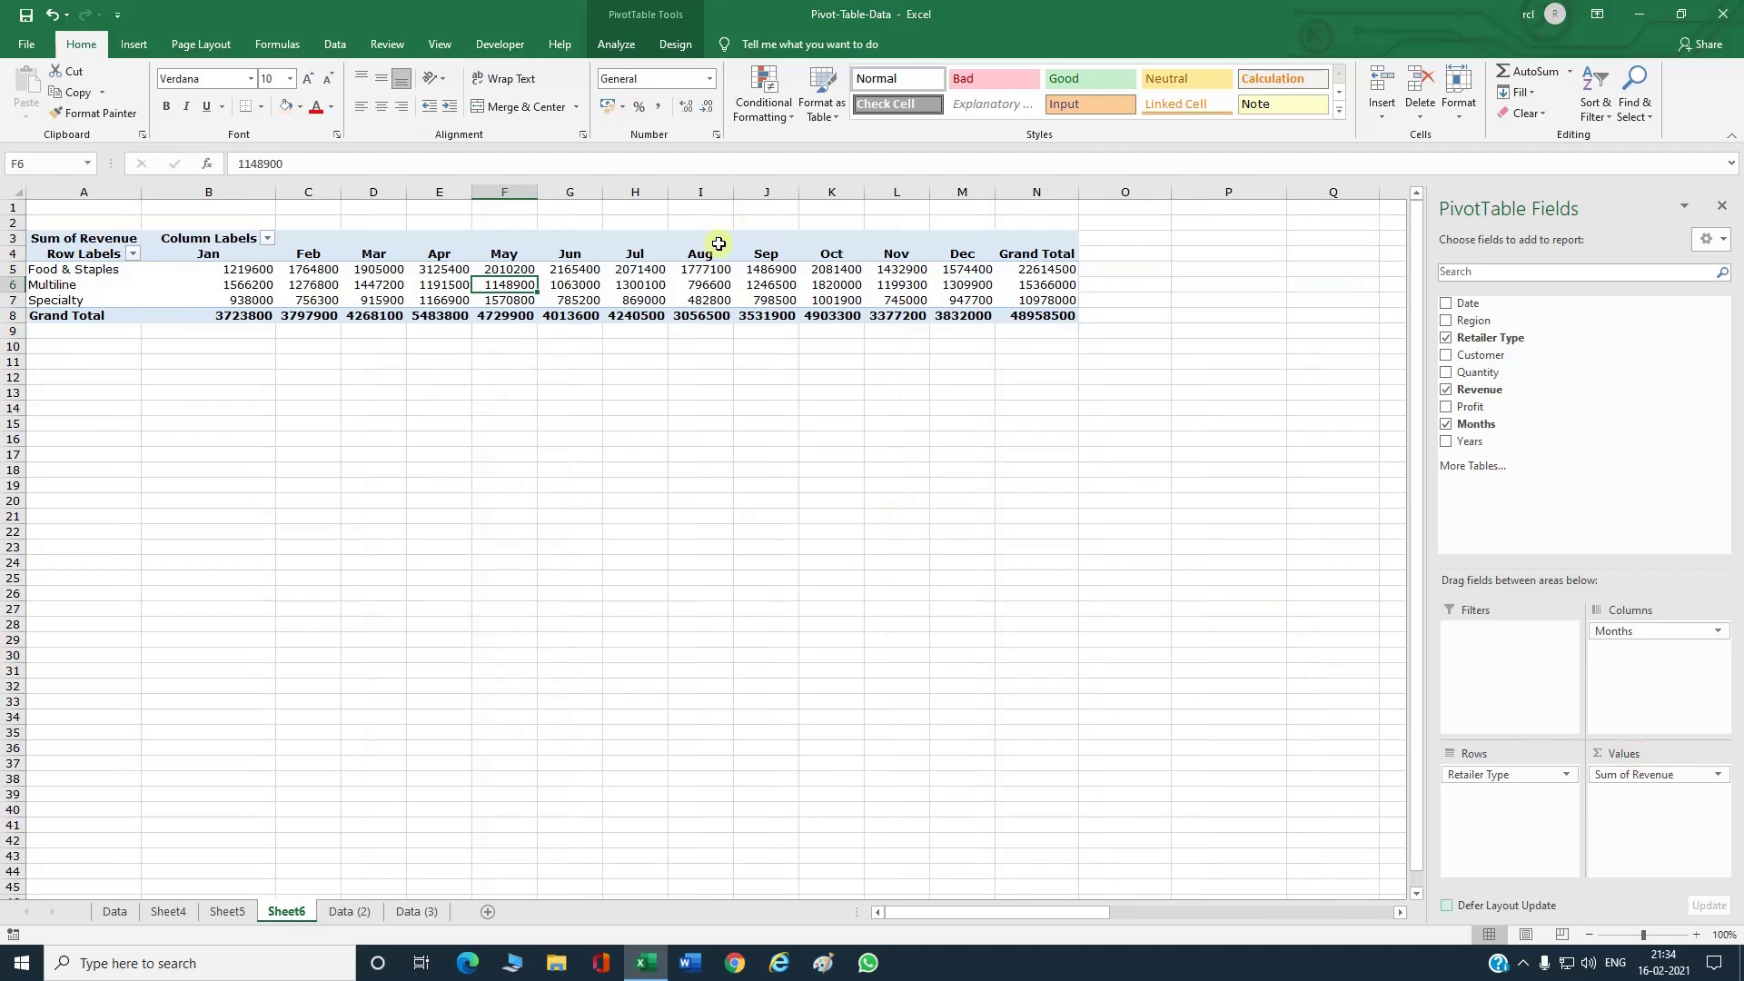
{"action": "left_click", "coordinate": [700, 253]}
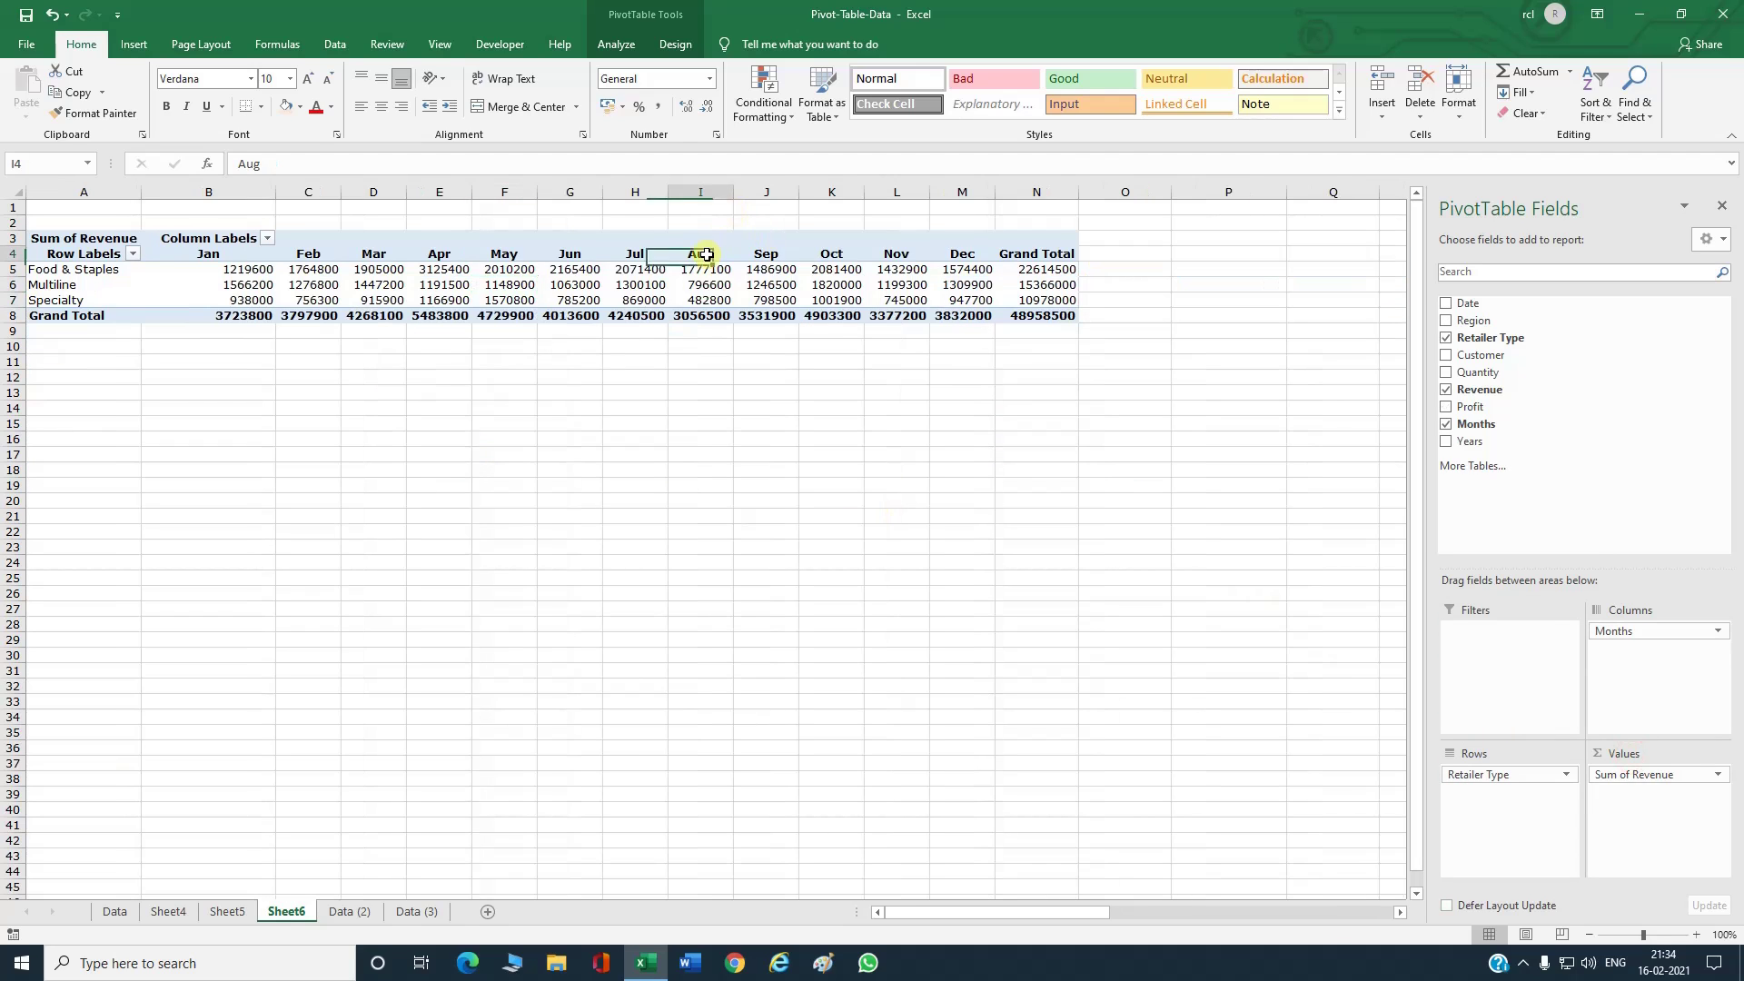
{"action": "left_click_drag", "start_coordinate": [1495, 321], "coordinate": [1483, 794]}
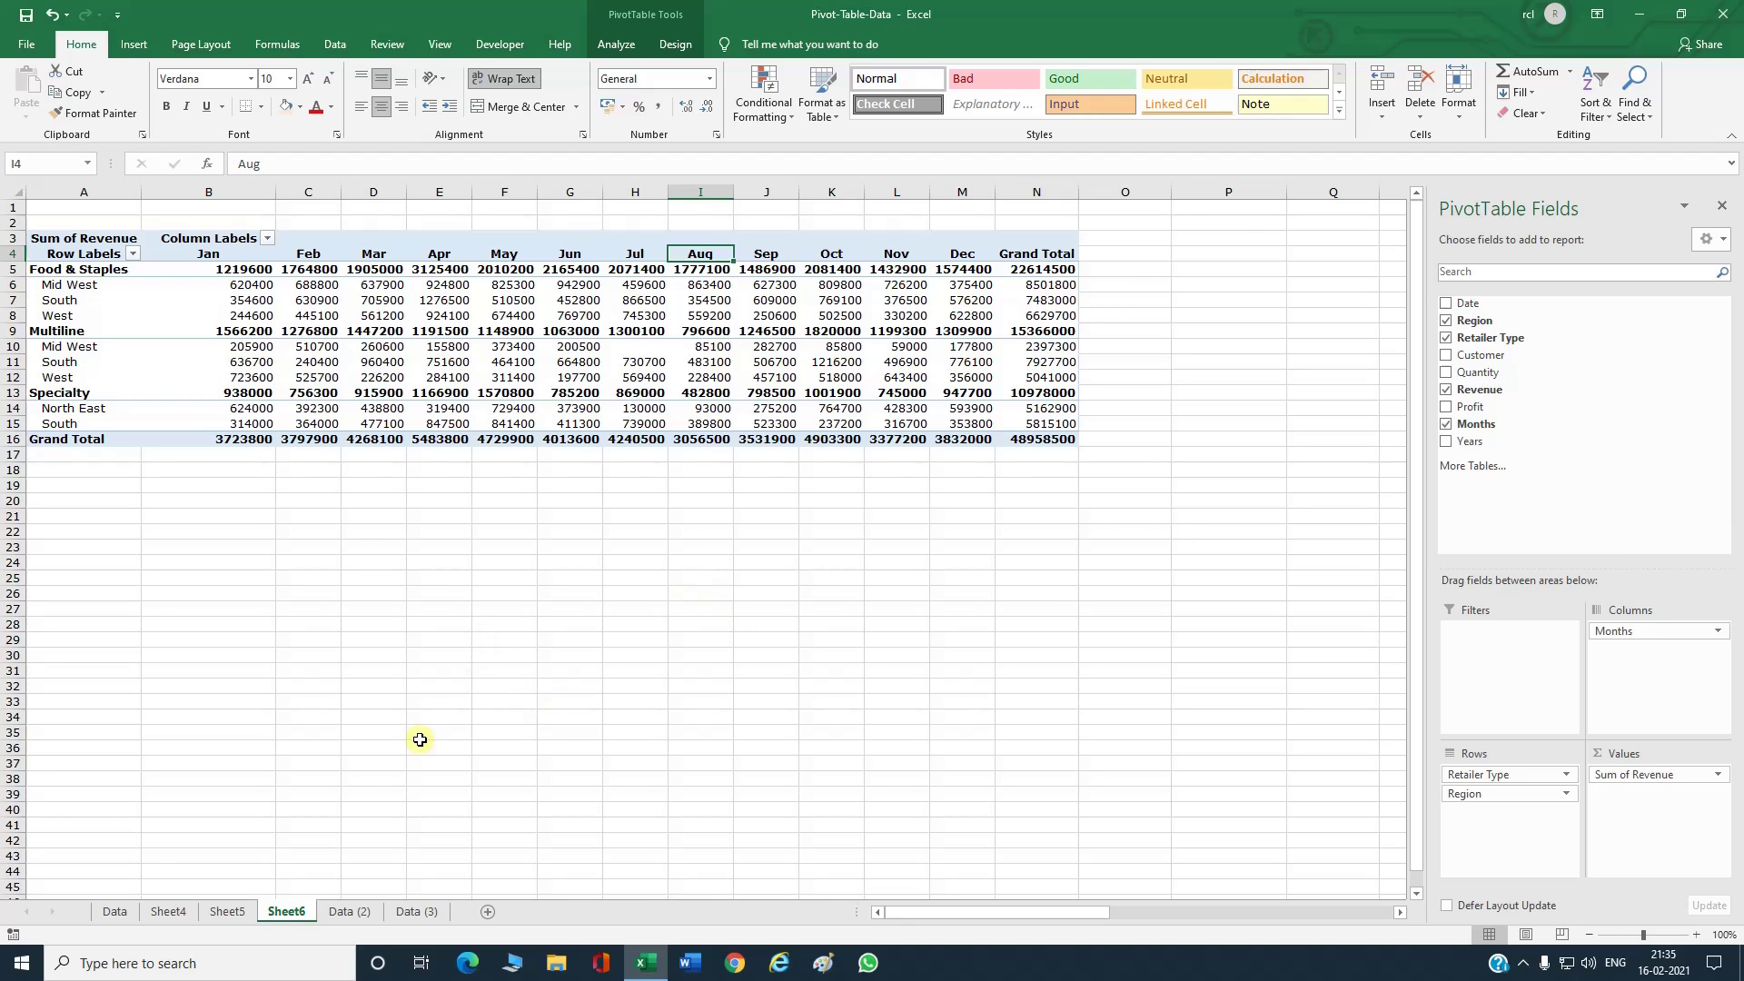
Step: Go to the start of the Data (2) sheet and examine the source column headers from Date to Profit
{"action": "left_click", "coordinate": [350, 911]}
{"action": "scroll", "coordinate": [380, 689], "scroll_direction": "up", "scroll_amount": 2}
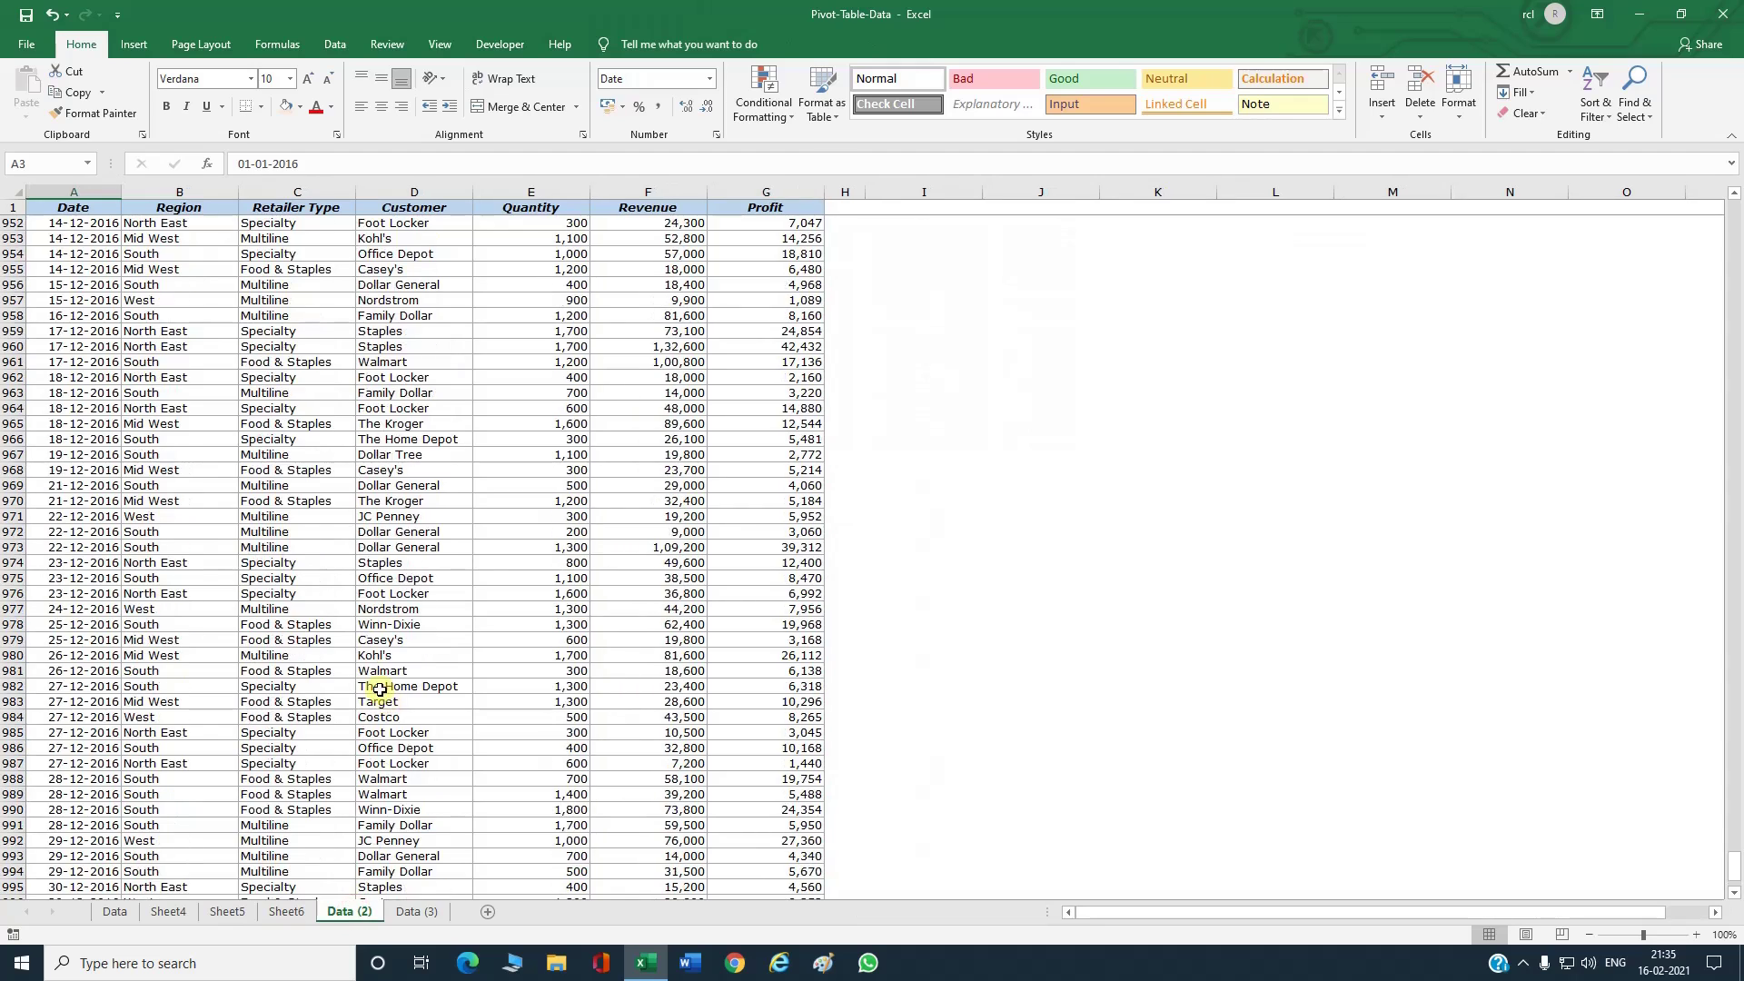
{"action": "key", "text": "ctrl+Home"}
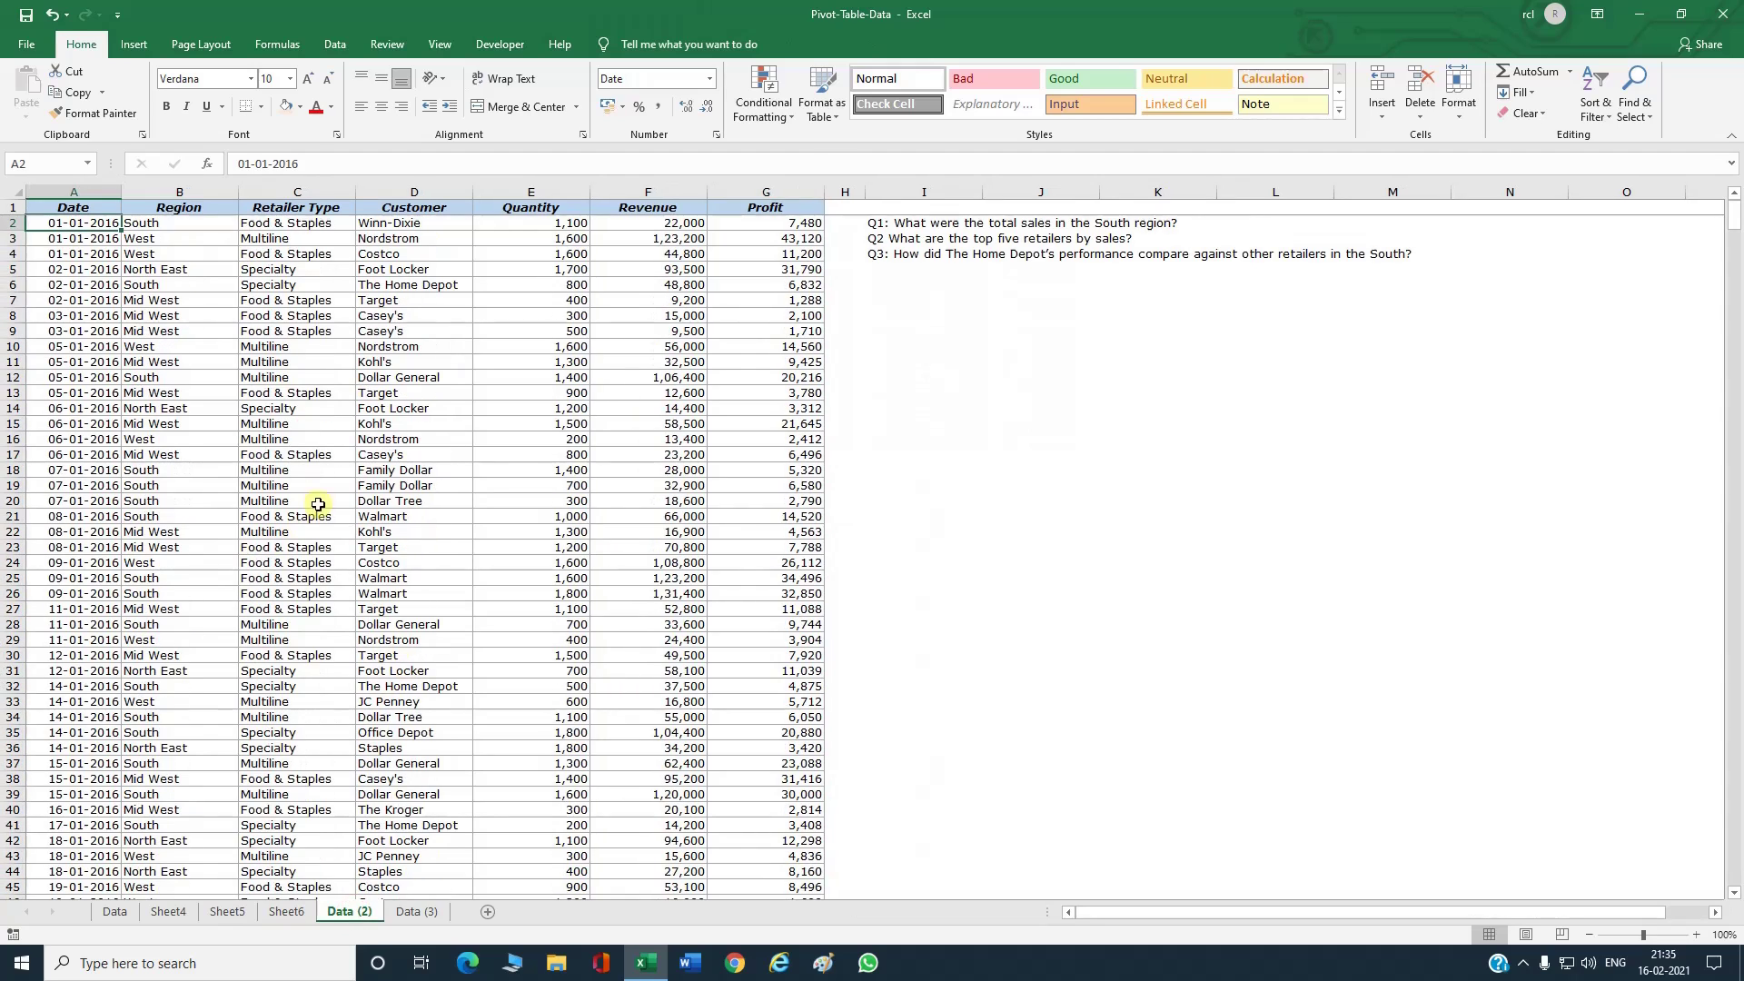
{"action": "left_click", "coordinate": [724, 207]}
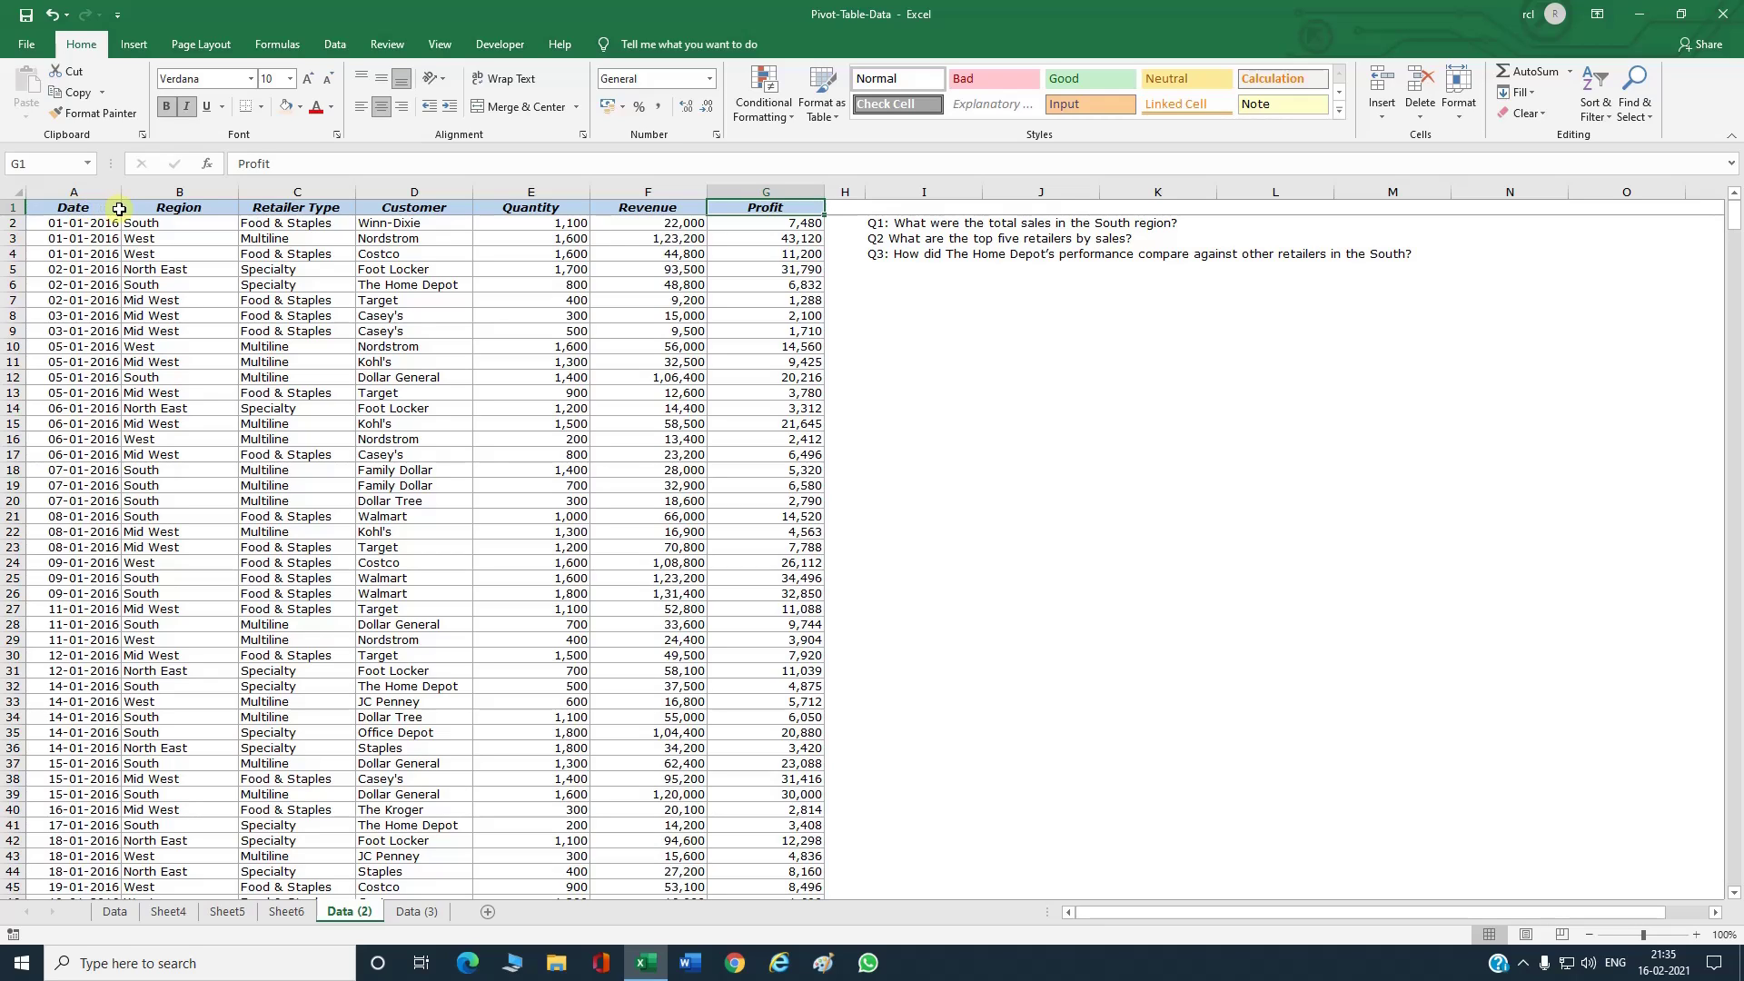
{"action": "left_click", "coordinate": [79, 211]}
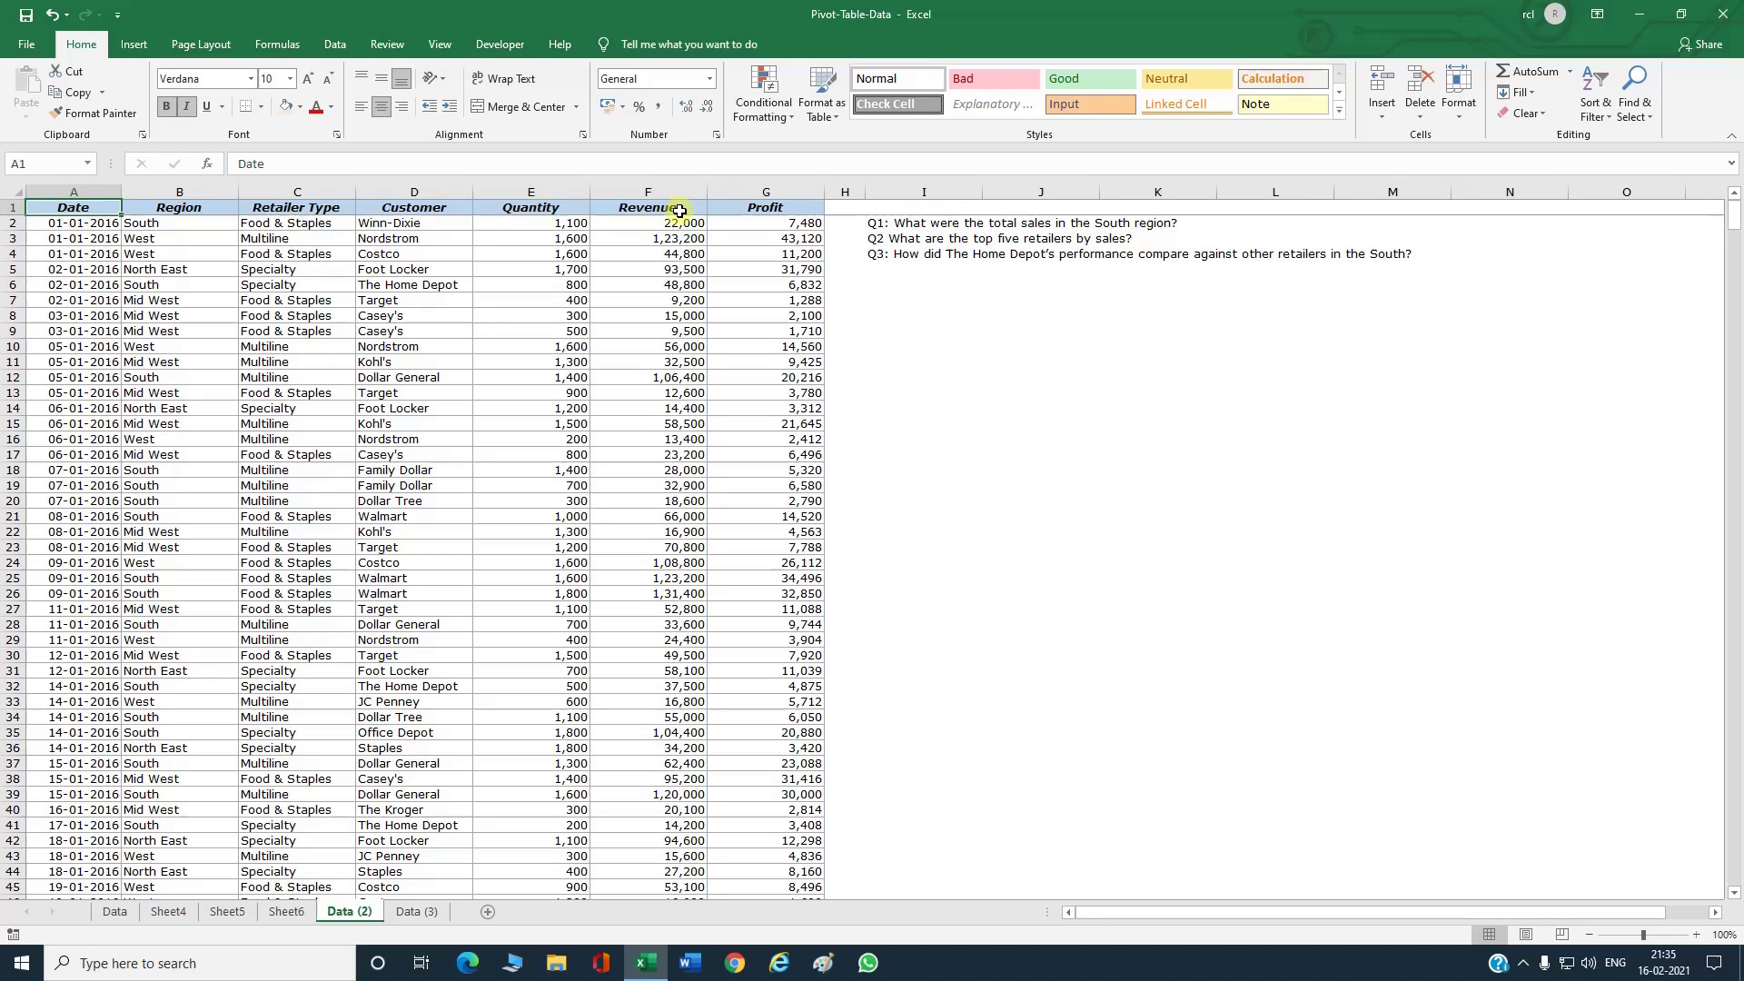
{"action": "left_click", "coordinate": [741, 209]}
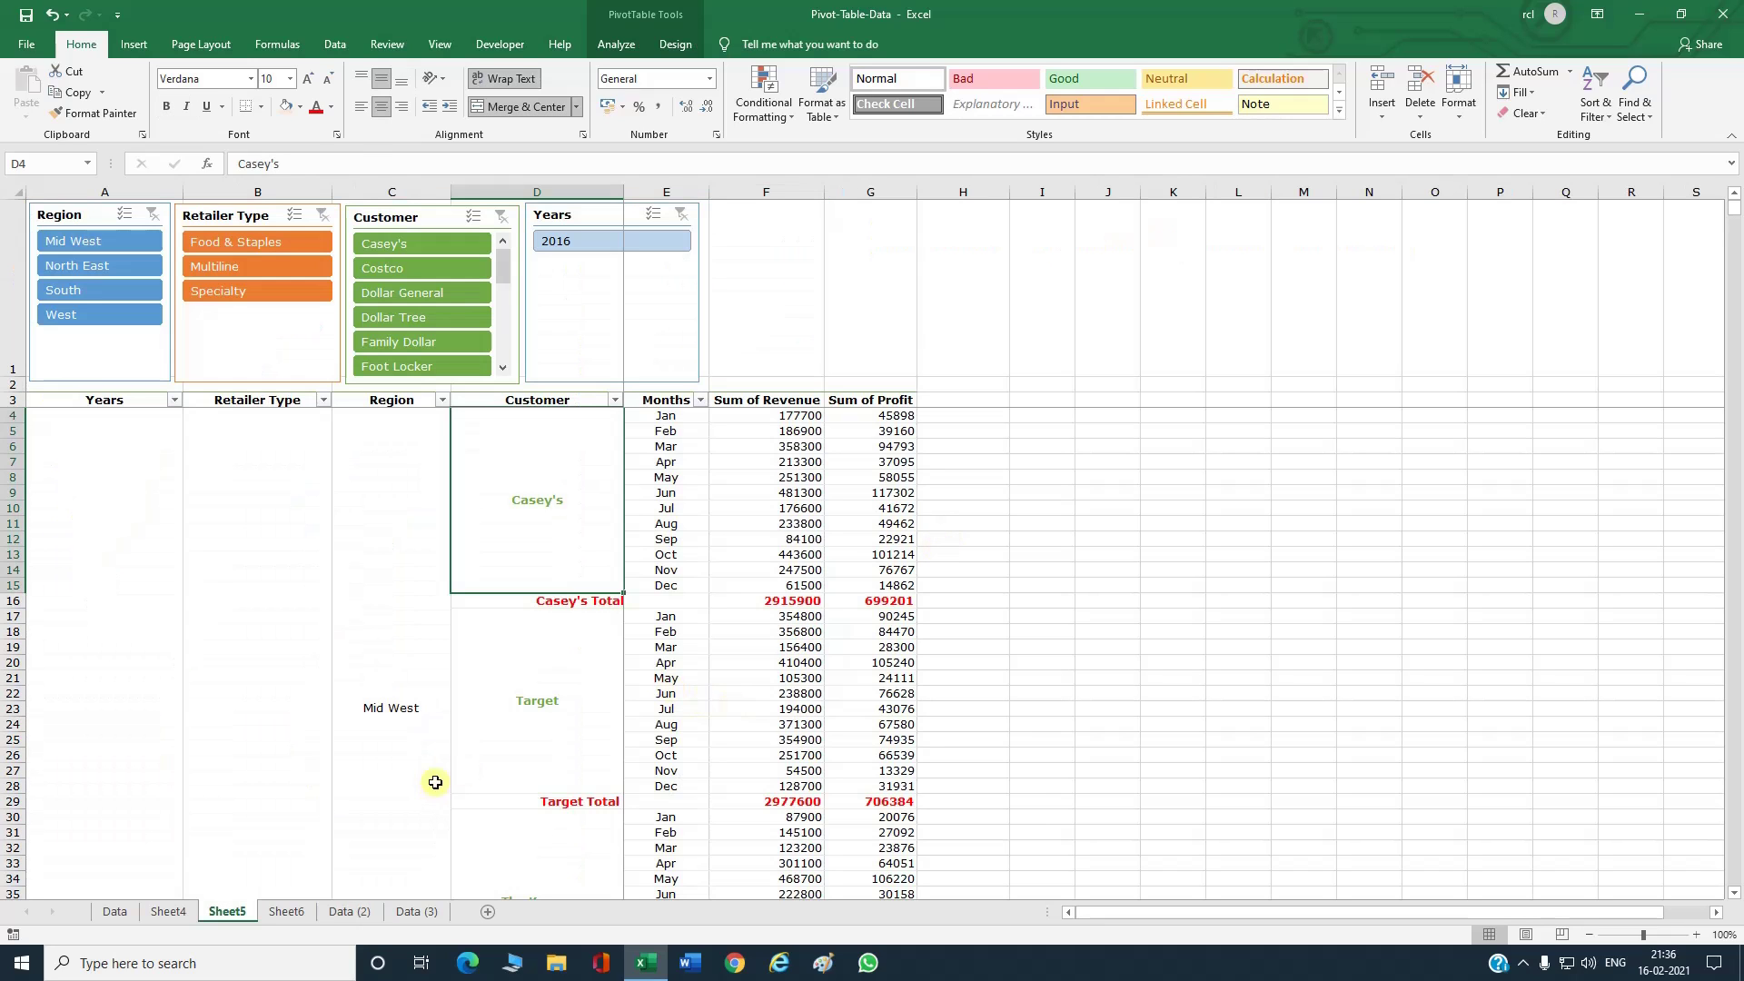
Step: Drill down into the Casey's Total revenue in Sheet5 and autofit the new detail sheet's columns to review its records
{"action": "left_click", "coordinate": [768, 601]}
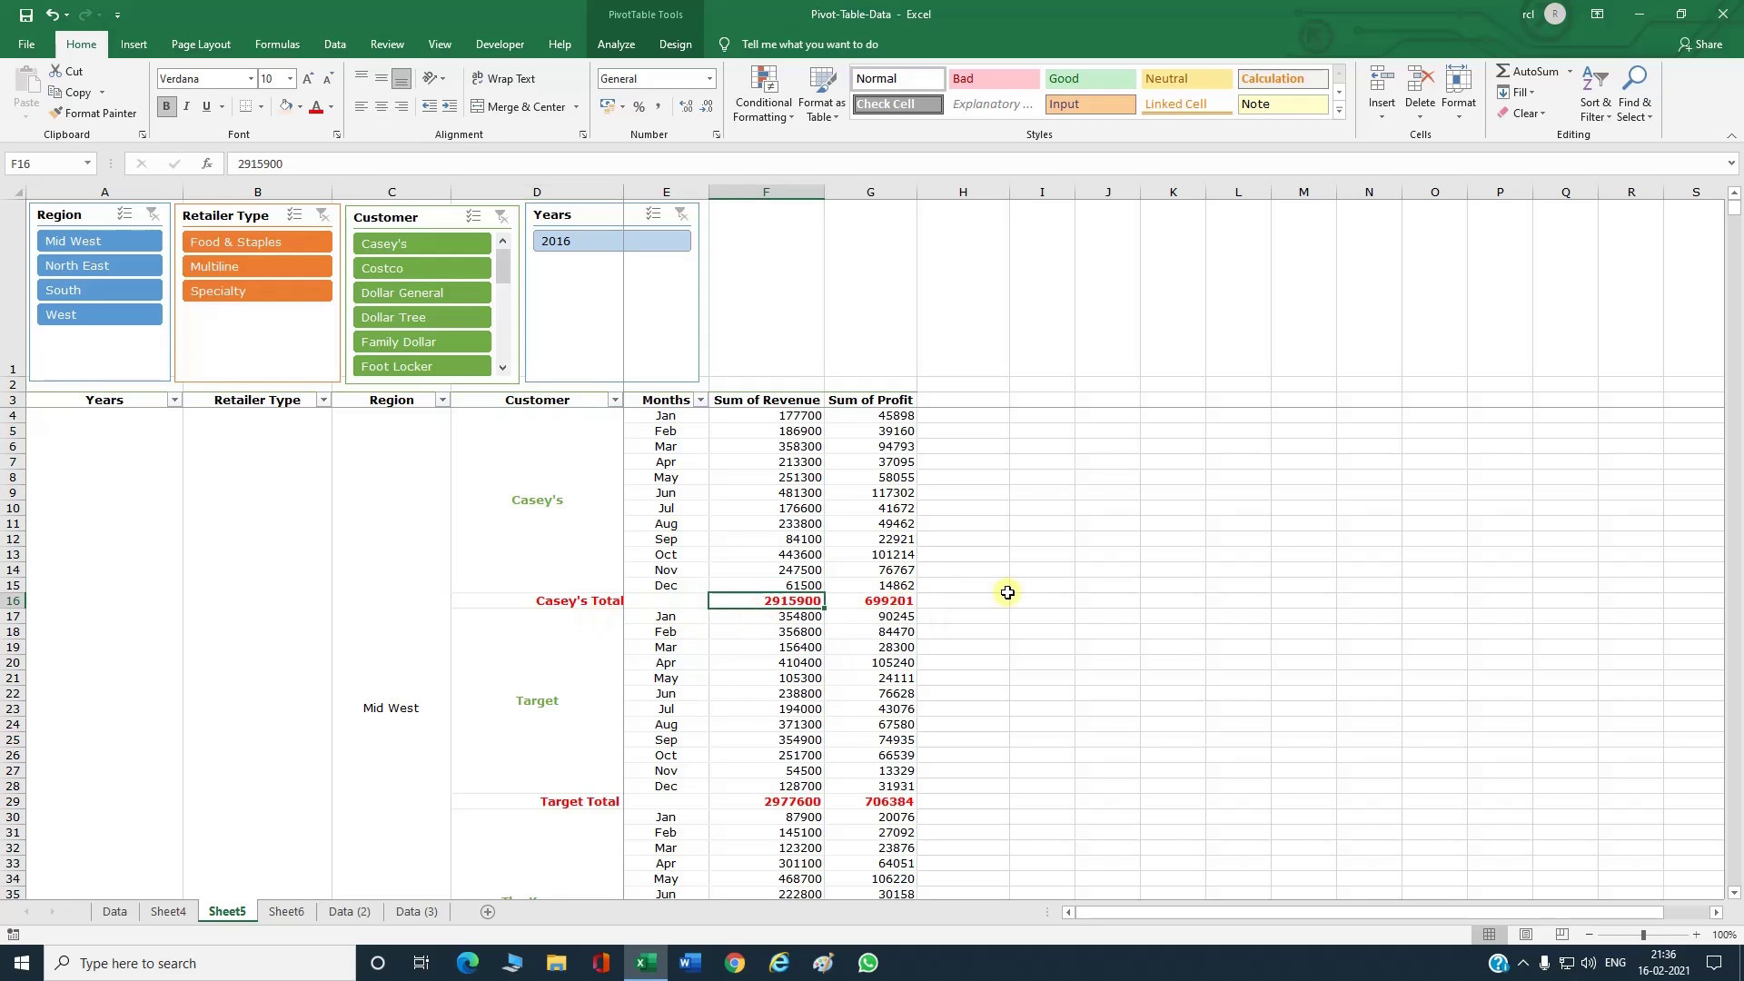
{"action": "double_click", "coordinate": [784, 606]}
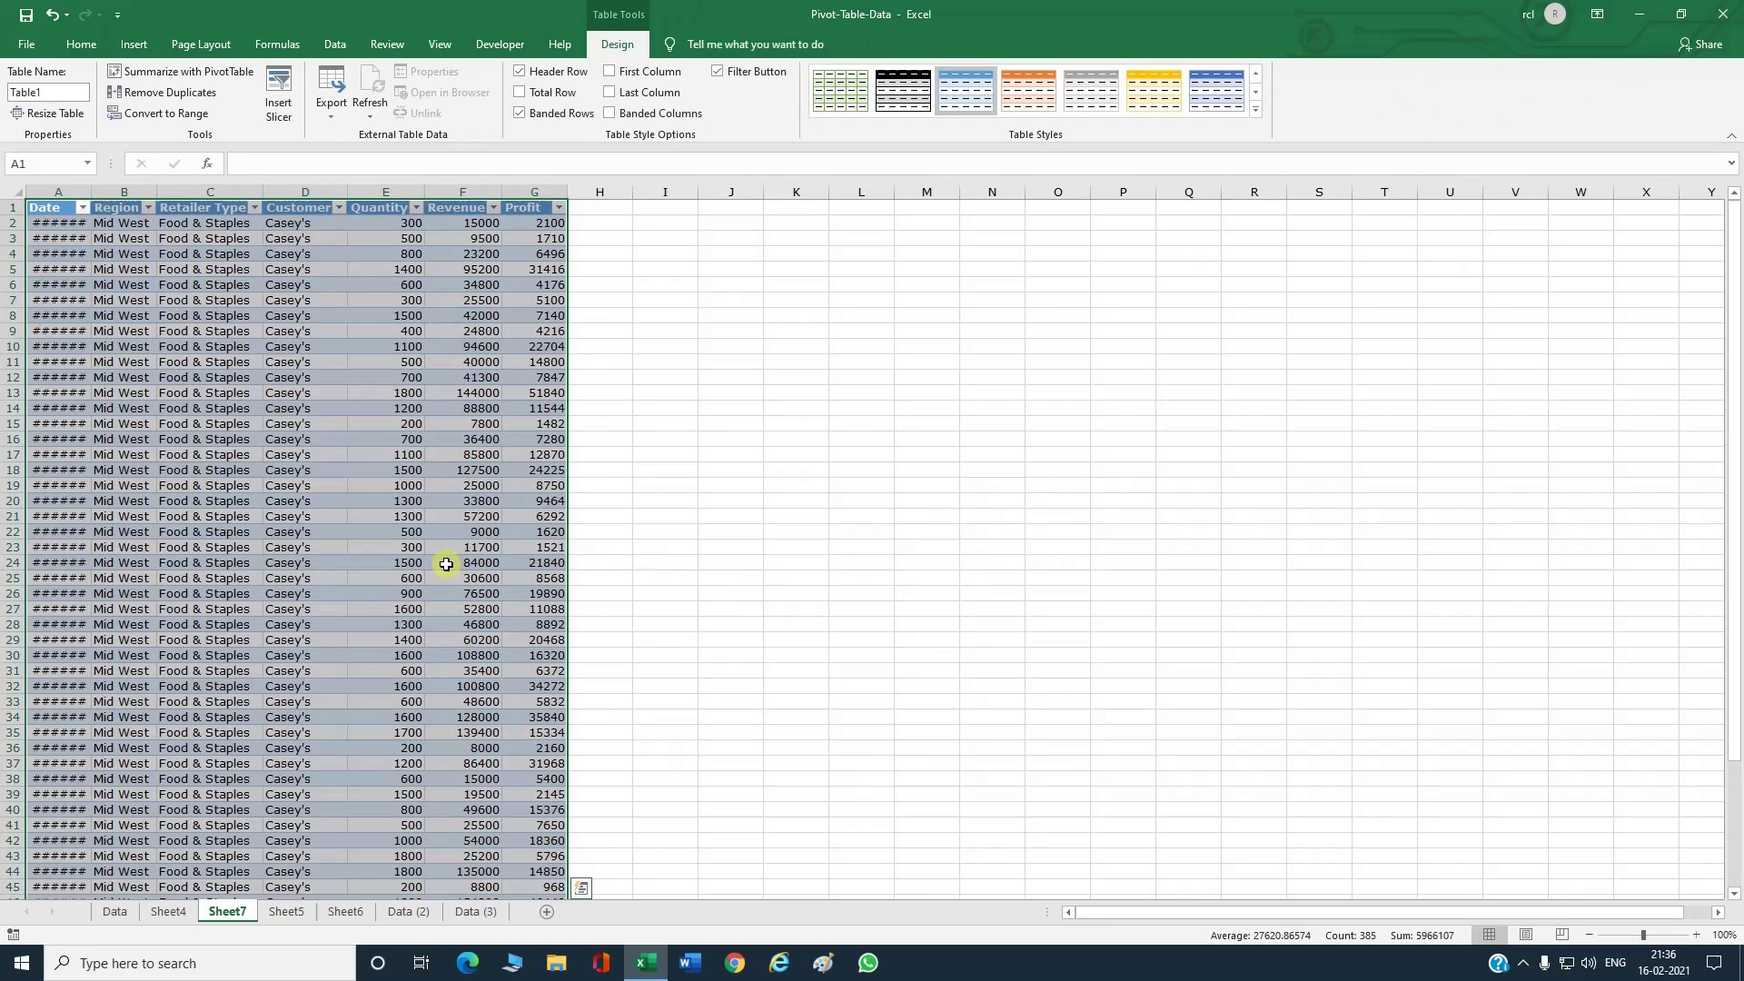
{"action": "left_click", "coordinate": [18, 192]}
{"action": "double_click", "coordinate": [89, 192]}
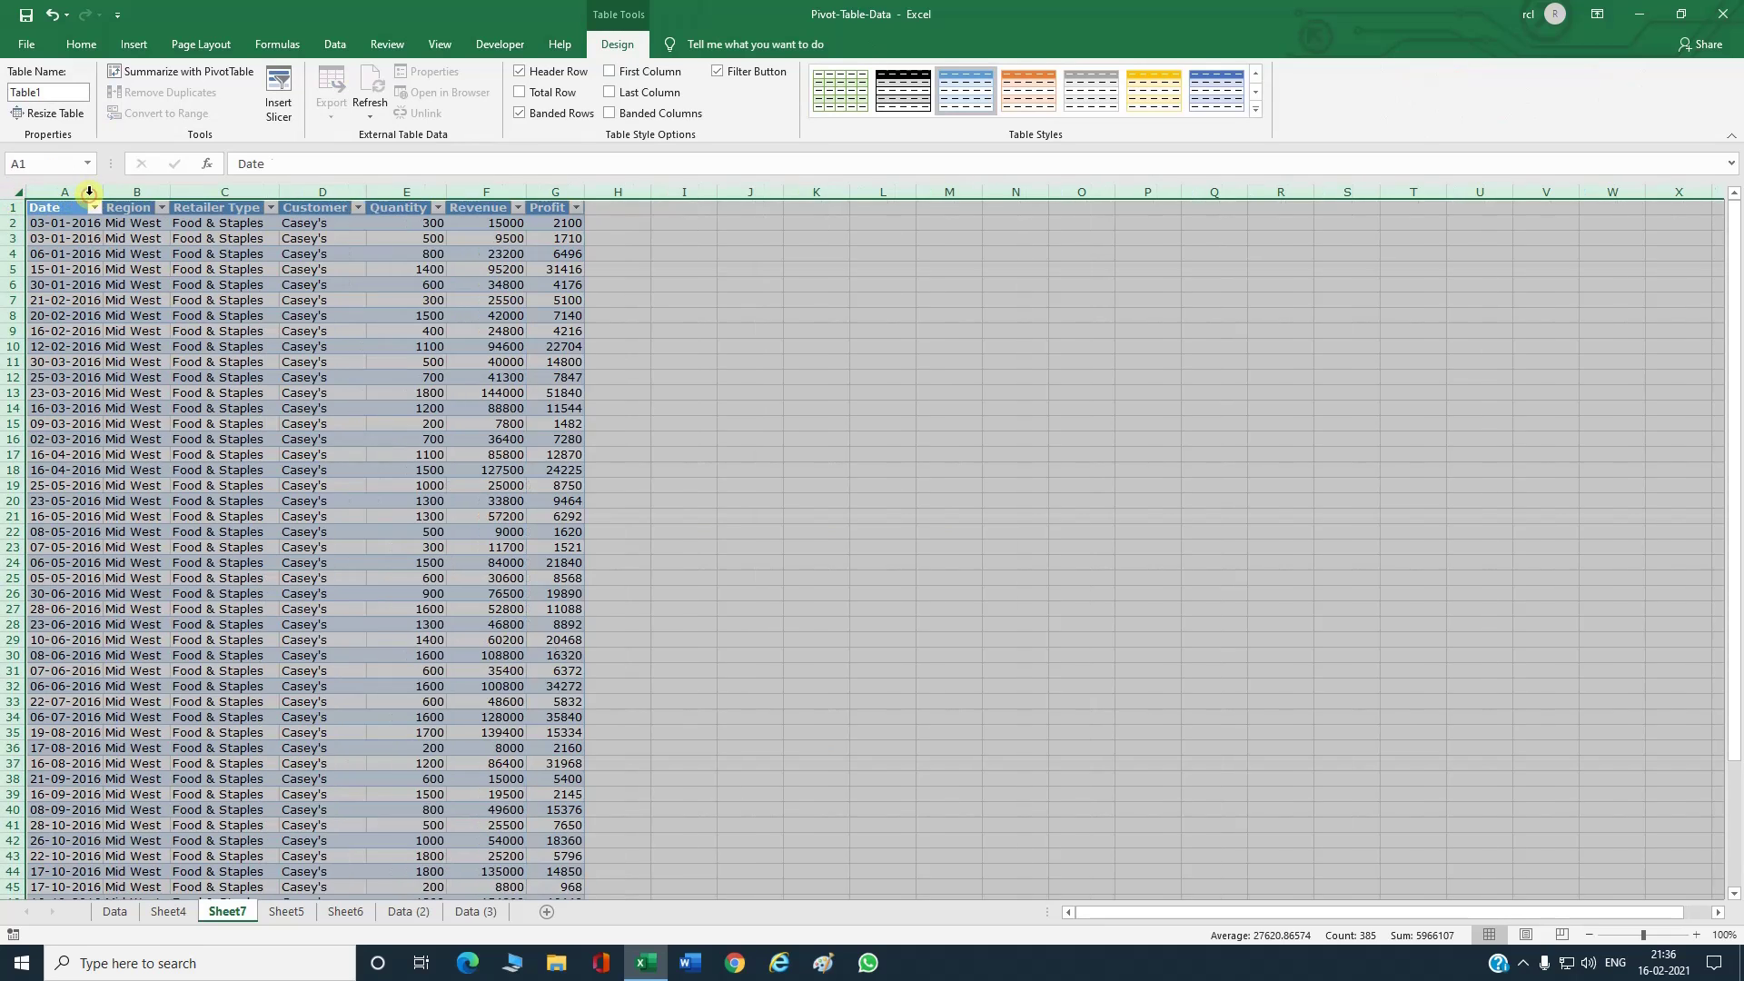
{"action": "left_click", "coordinate": [323, 408]}
{"action": "scroll", "coordinate": [364, 552], "scroll_direction": "down", "scroll_amount": 8}
{"action": "scroll", "coordinate": [508, 645], "scroll_direction": "up", "scroll_amount": 8}
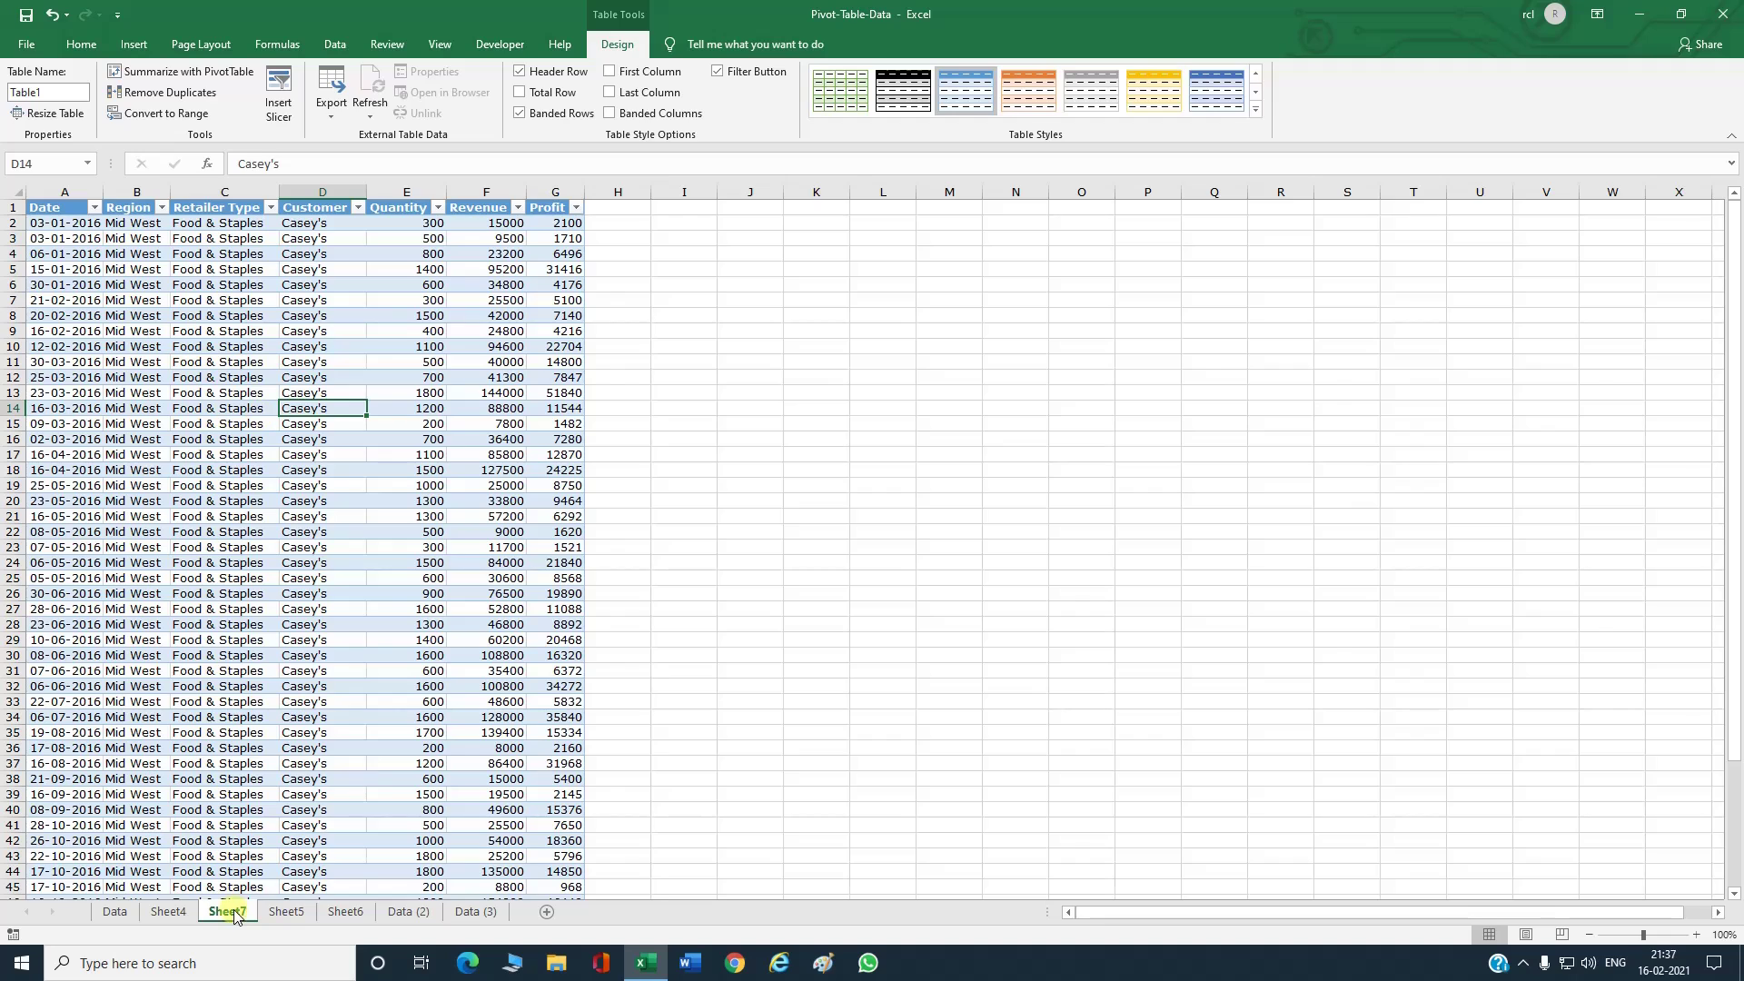
Step: Drill down into the Casey's Total profit in Sheet5, autofit the detail sheet's columns to review its records, and return to Sheet5
{"action": "left_click", "coordinate": [286, 911]}
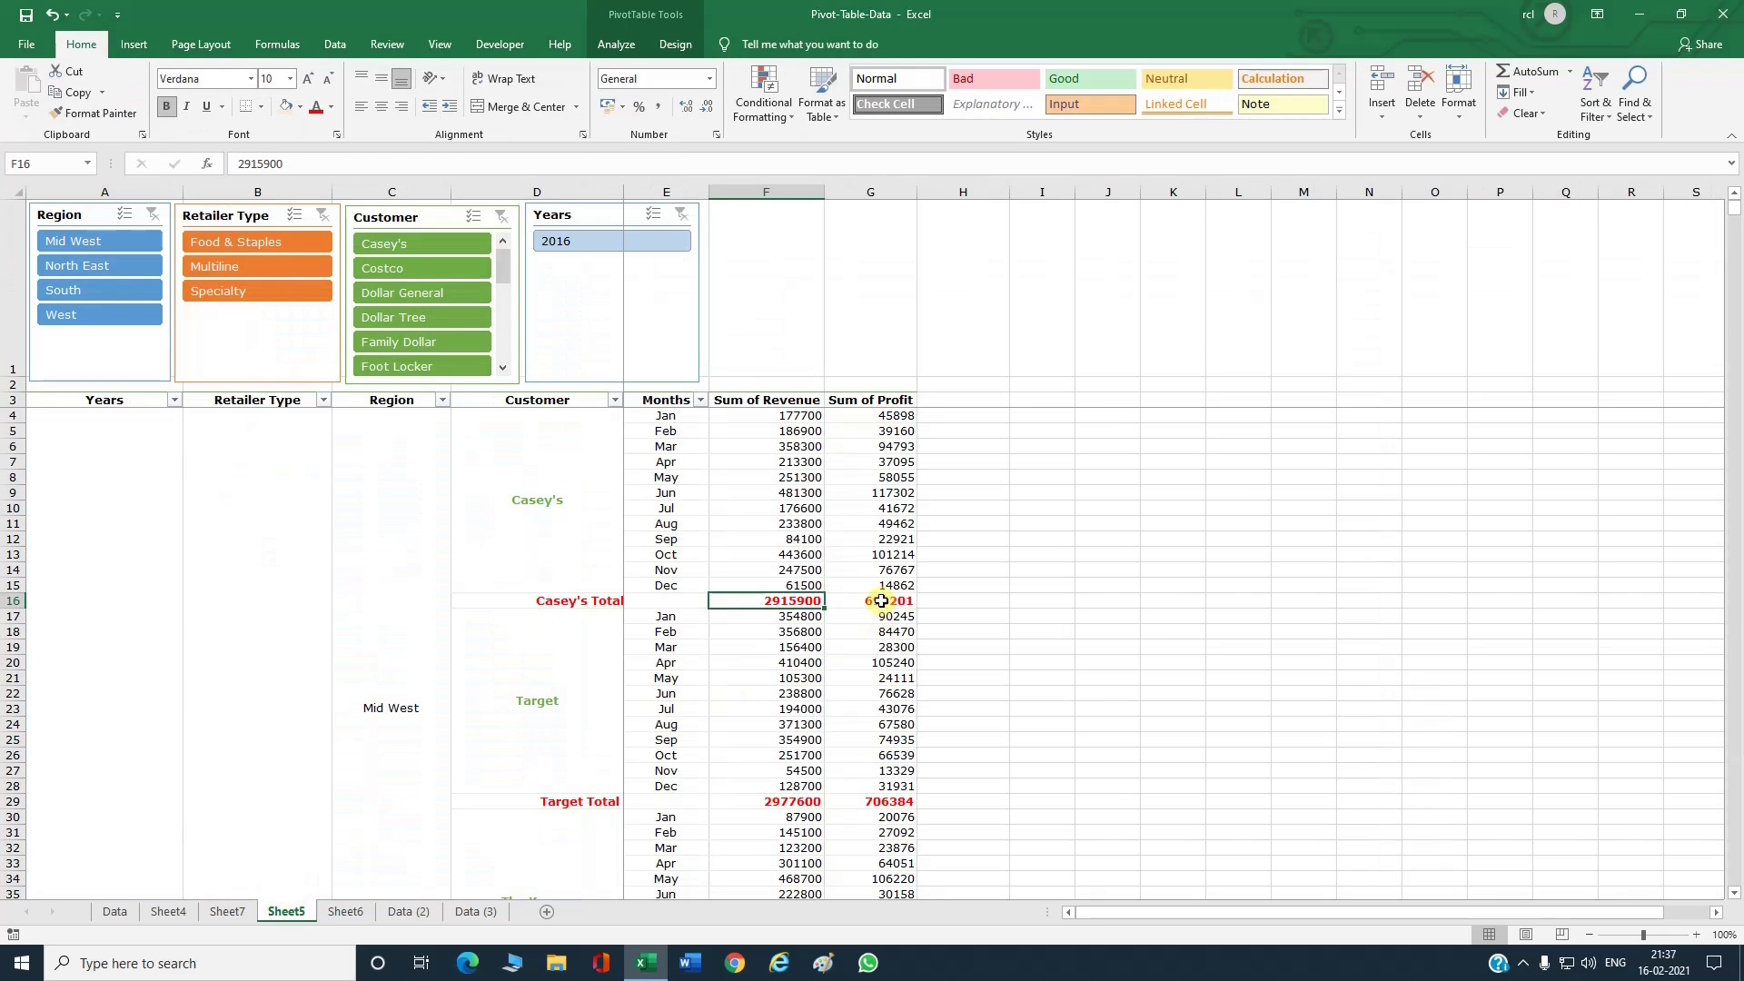
{"action": "left_click", "coordinate": [881, 601]}
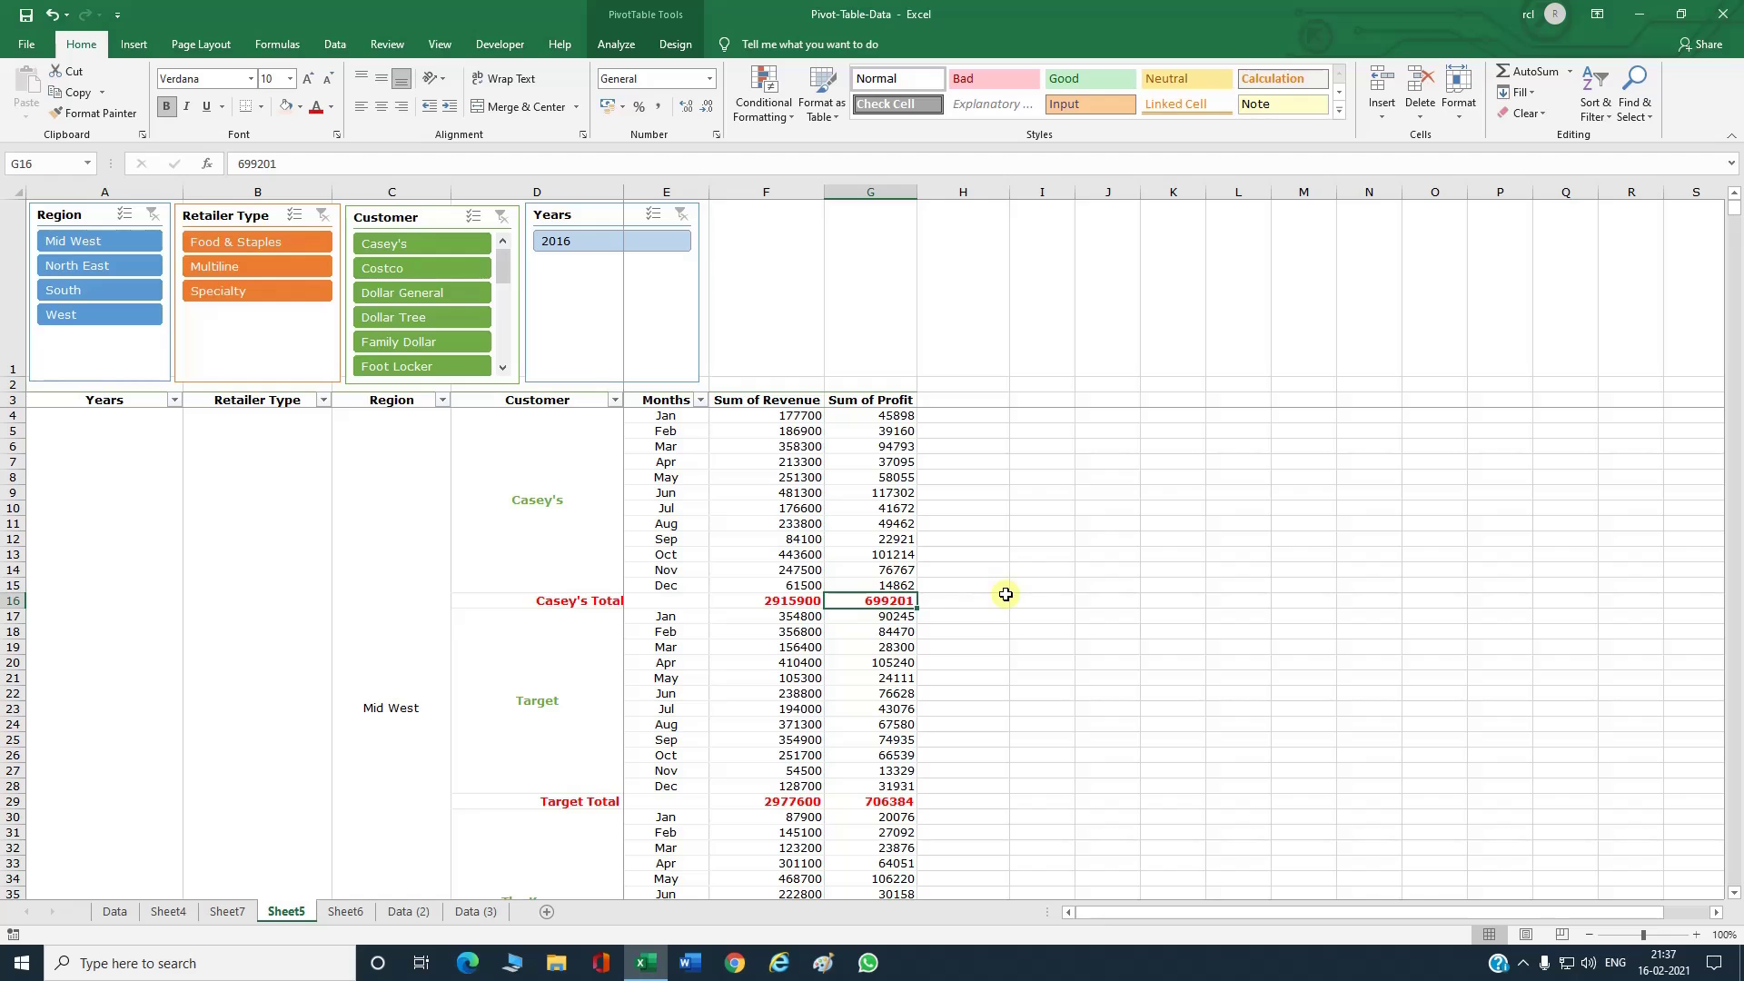
{"action": "double_click", "coordinate": [886, 598]}
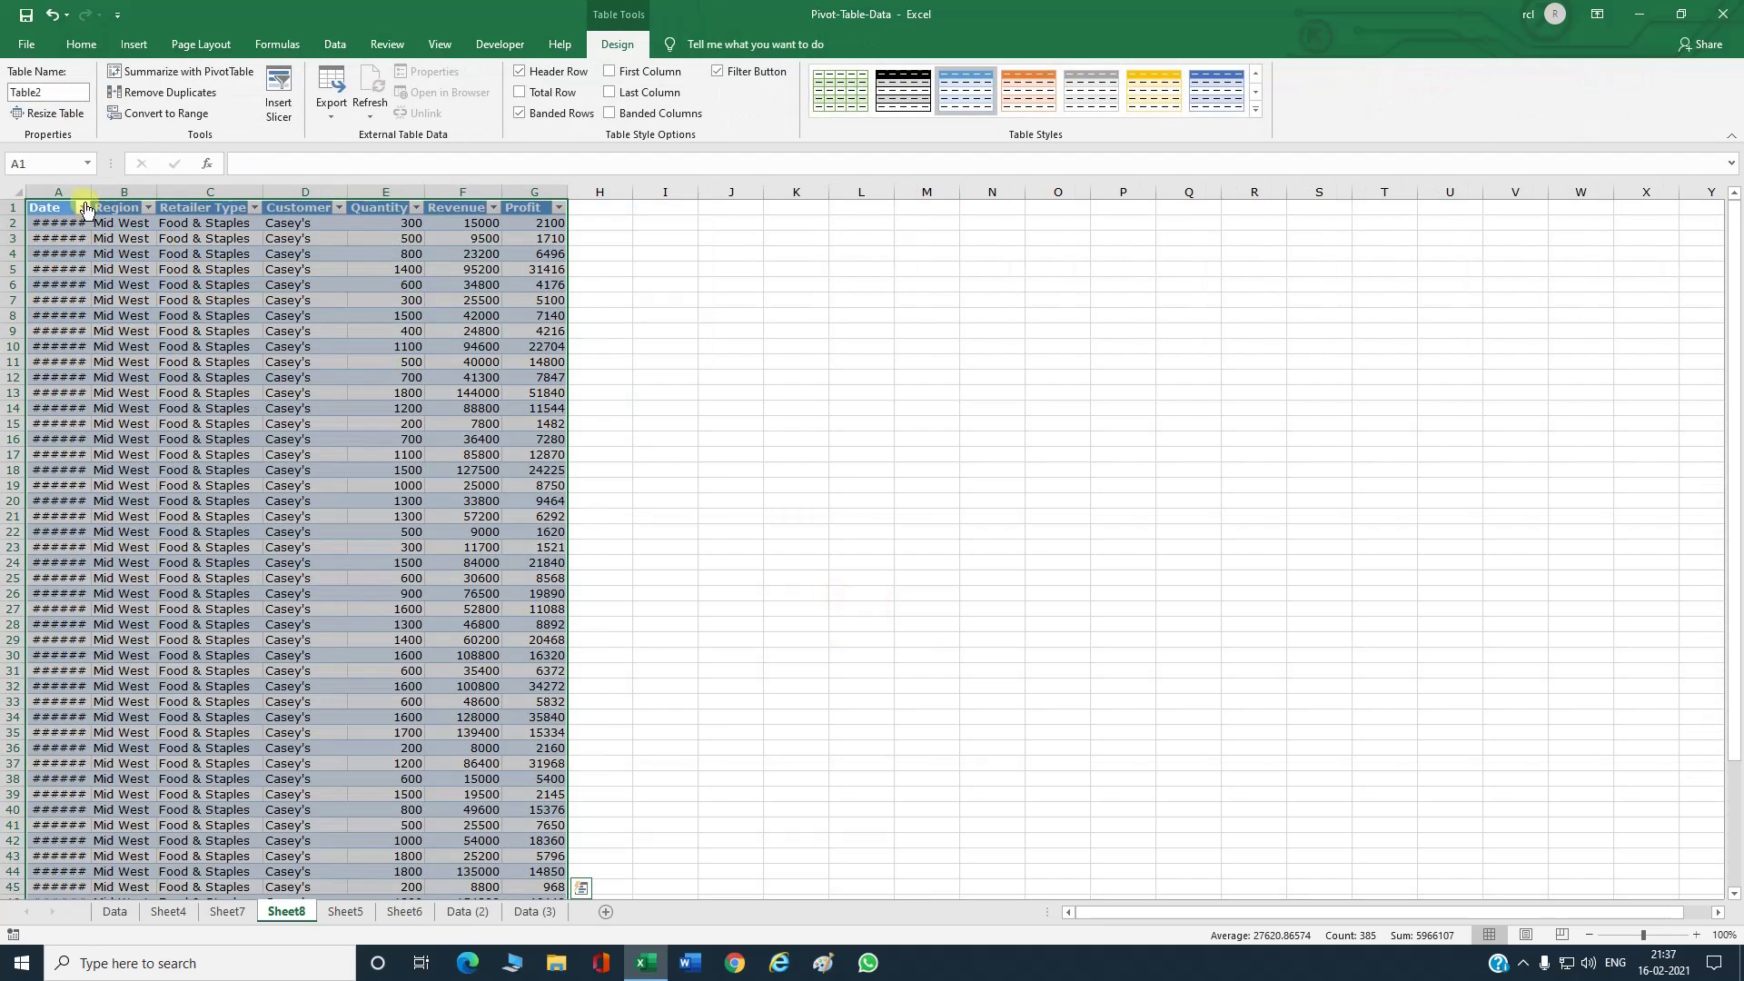
{"action": "left_click", "coordinate": [16, 192]}
{"action": "double_click", "coordinate": [91, 192]}
{"action": "scroll", "coordinate": [586, 472], "scroll_direction": "down", "scroll_amount": 2}
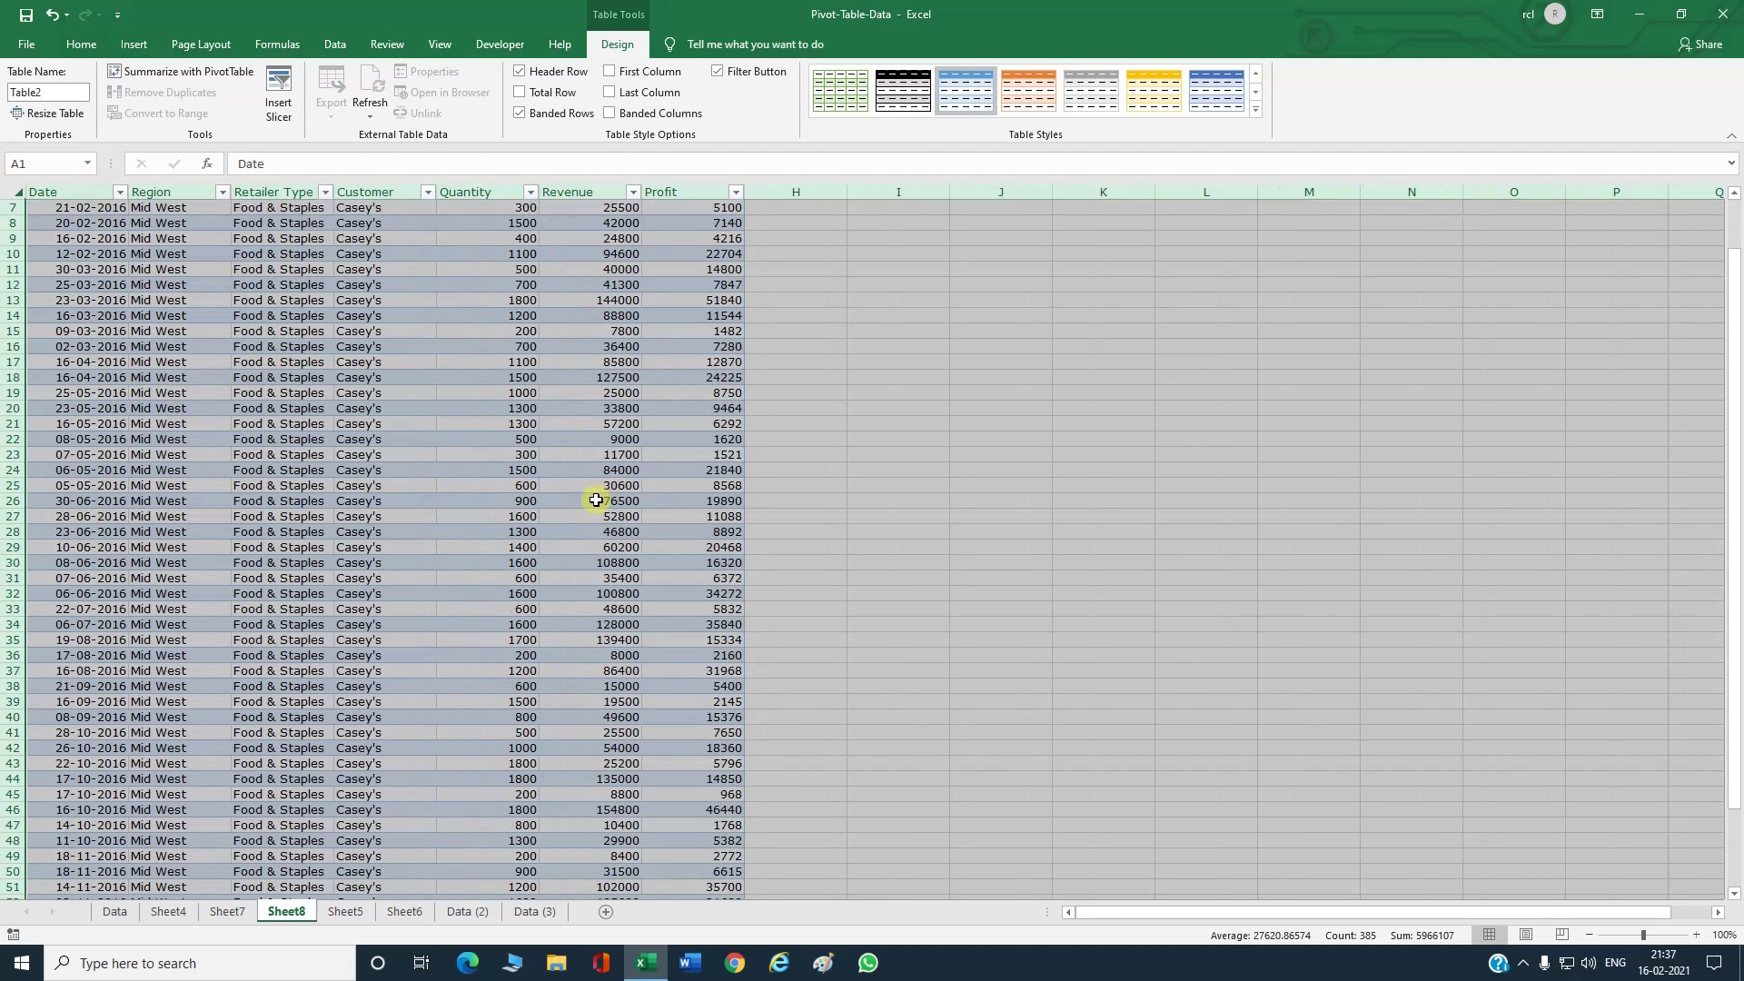
{"action": "scroll", "coordinate": [595, 500], "scroll_direction": "up", "scroll_amount": 2}
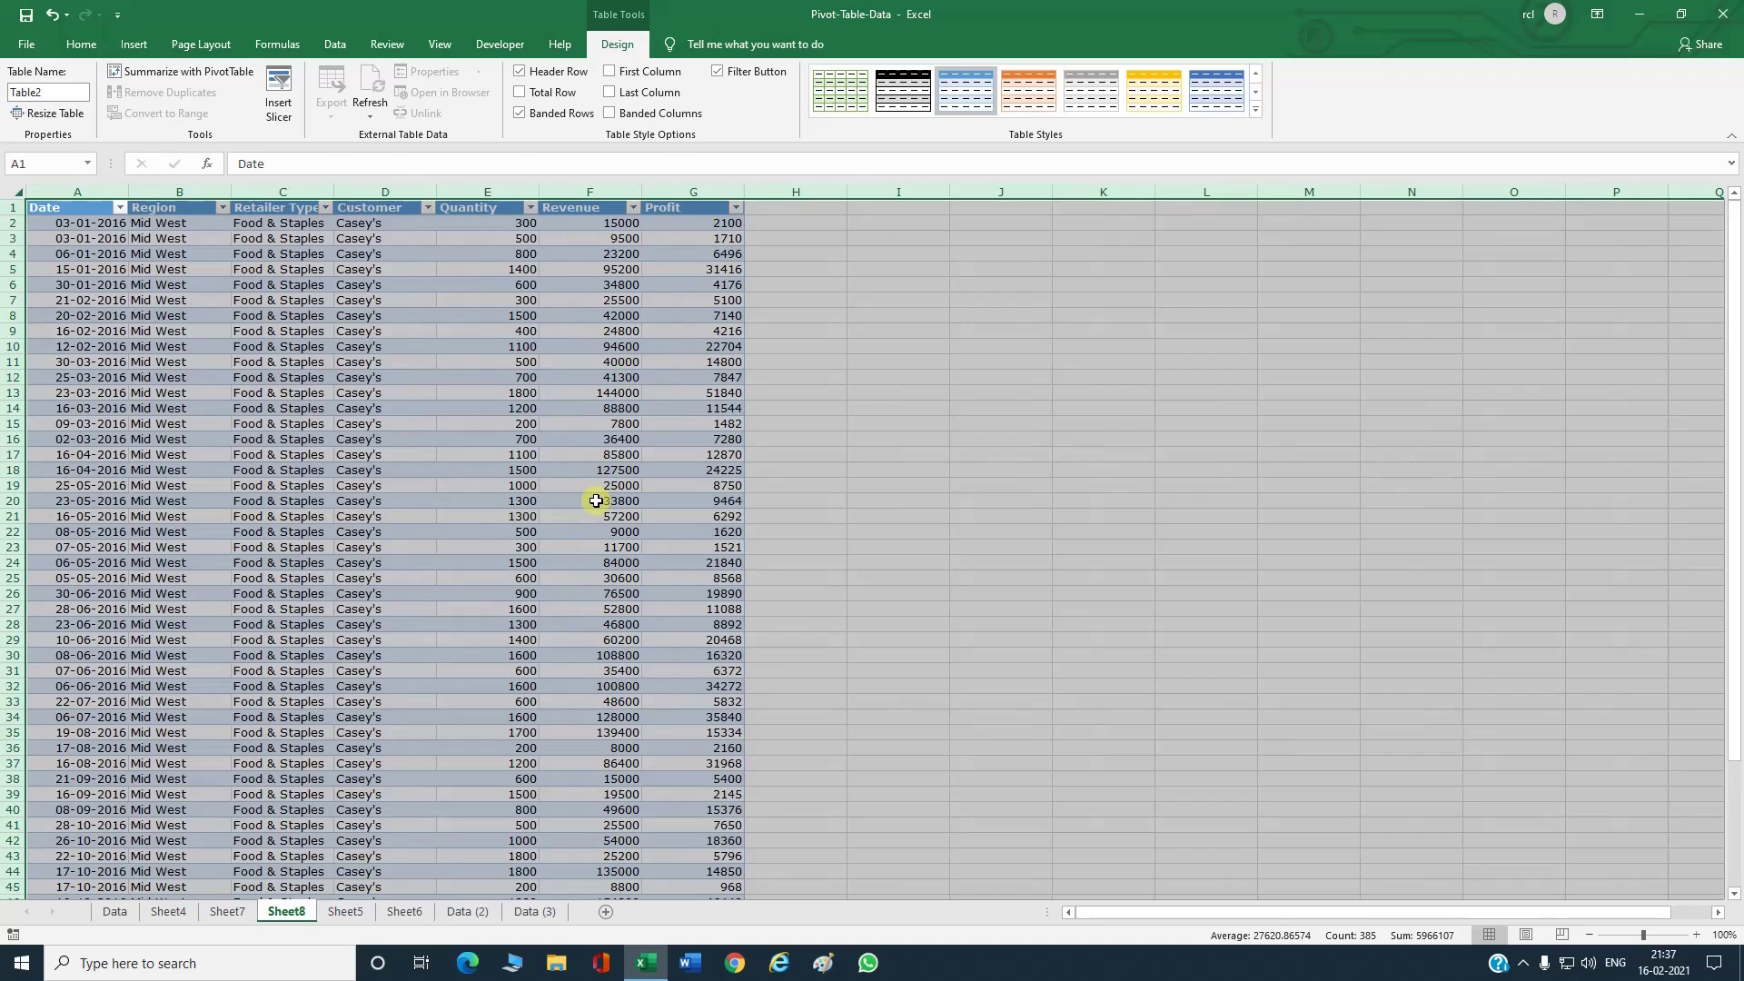
{"action": "key", "text": "ctrl+Page_Down"}
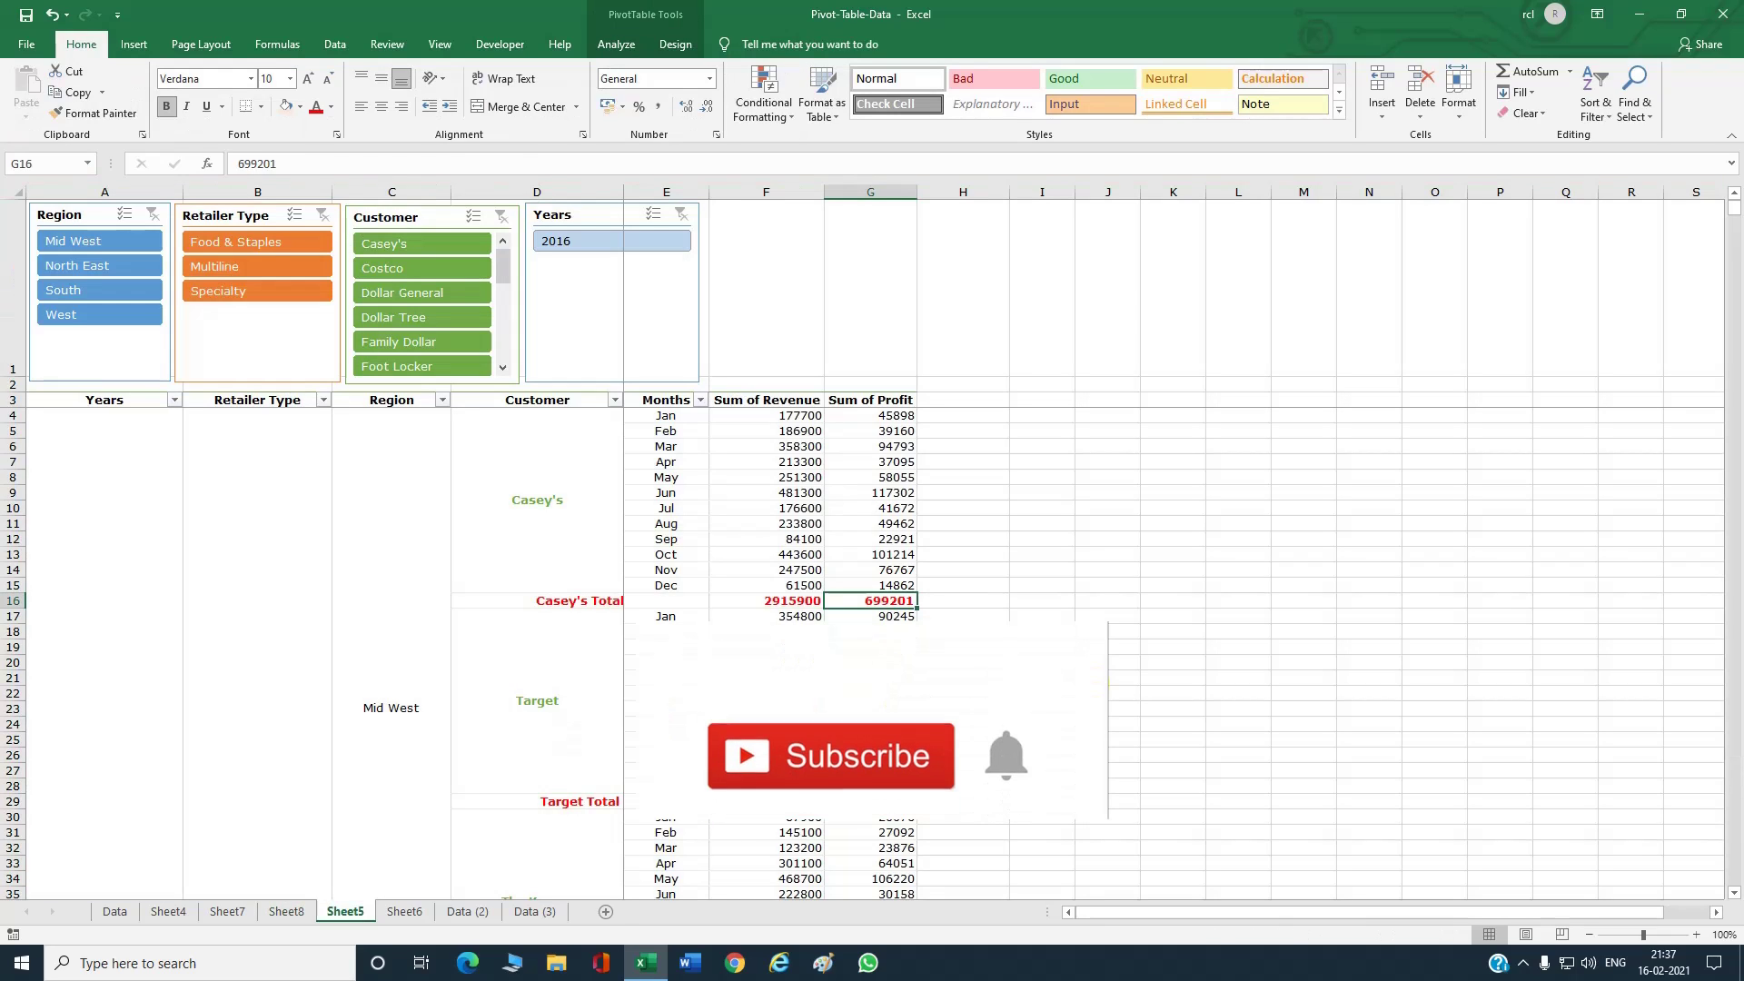